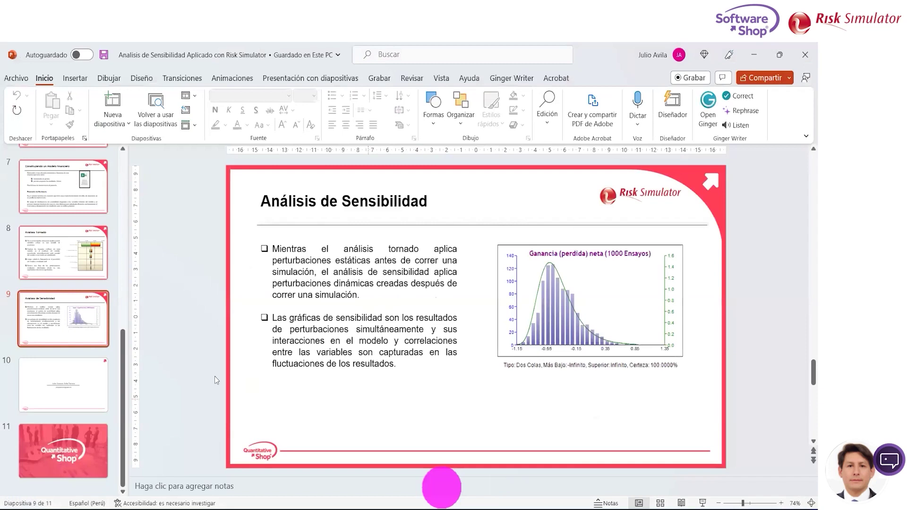
Step: Return to the start of the deck and open slide 2, 'Introducción'
scroll(118, 188, up, 2)
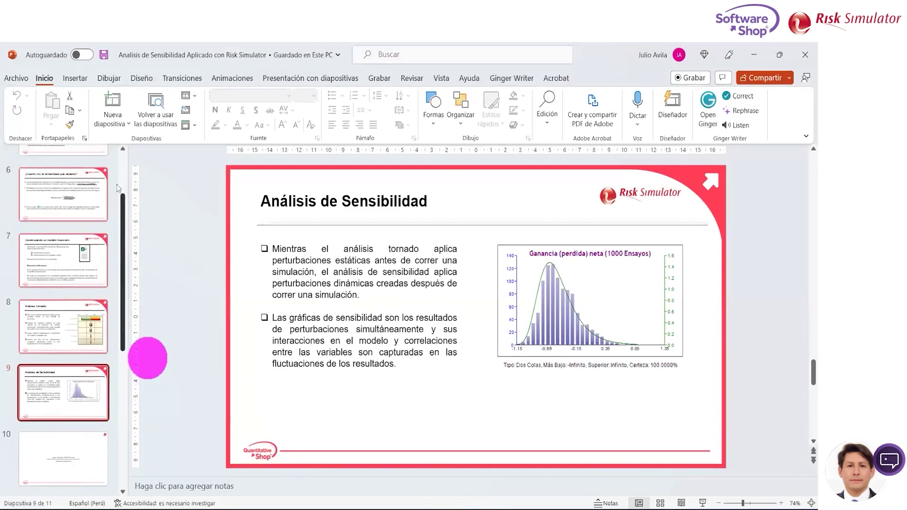
scroll(118, 188, up, 5)
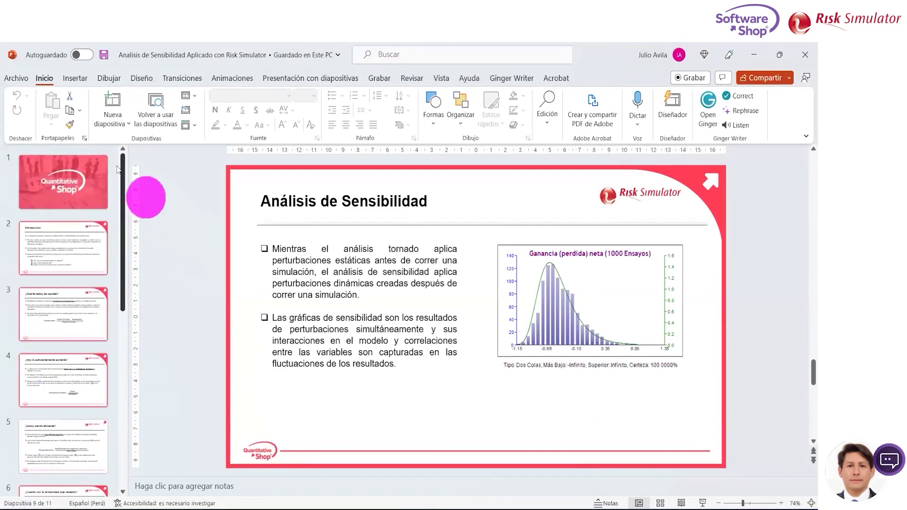
click(76, 176)
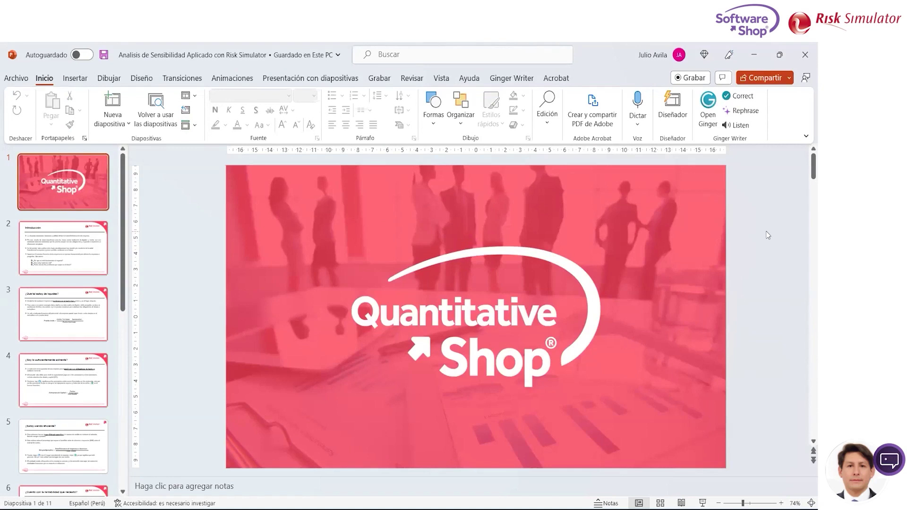
click(53, 240)
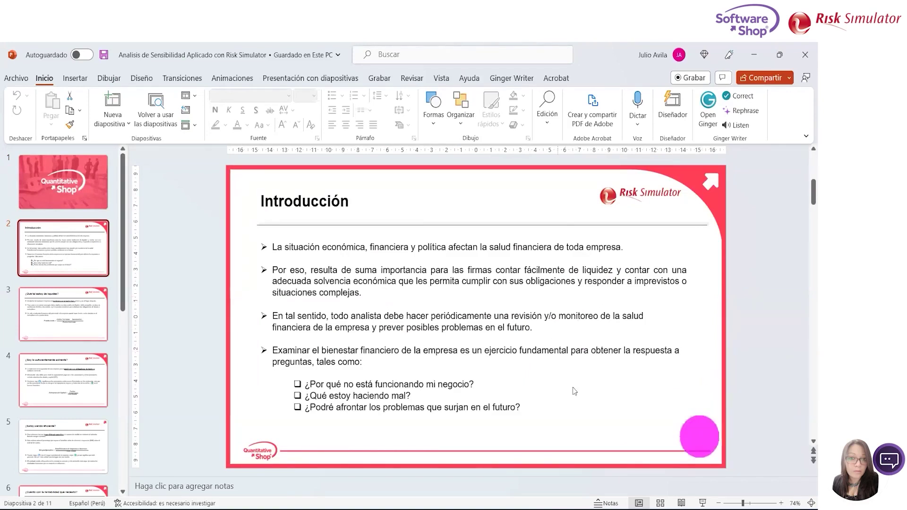
Step: Start the full-screen slide show from the 'Introducción' slide
click(702, 504)
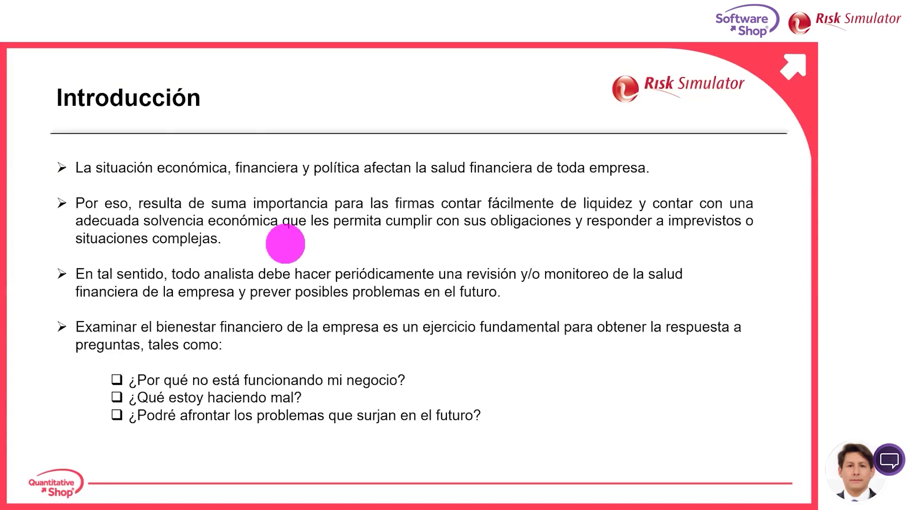
Step: Advance the slide show to the liquidity slide with the Prueba Ácida formula
key(Right)
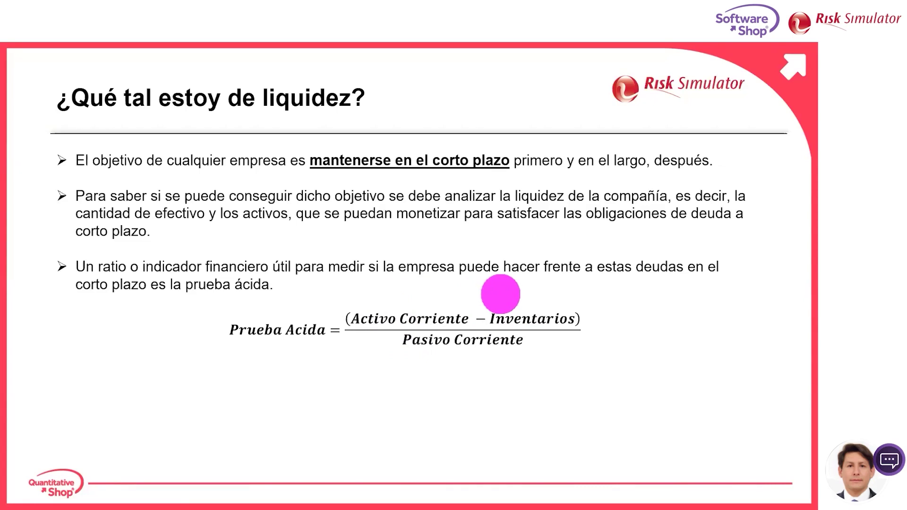
Step: Advance the slide show to the solvency slide with the Estructura de Capital formula
key(Right)
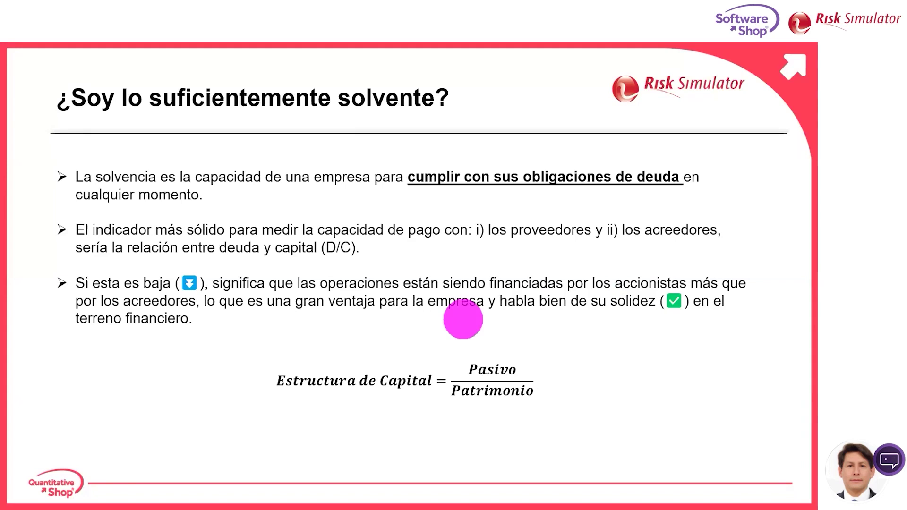
Step: Advance to the '¿Estoy siendo eficiente?' slide showing the Márgen Operativo formula
click(463, 319)
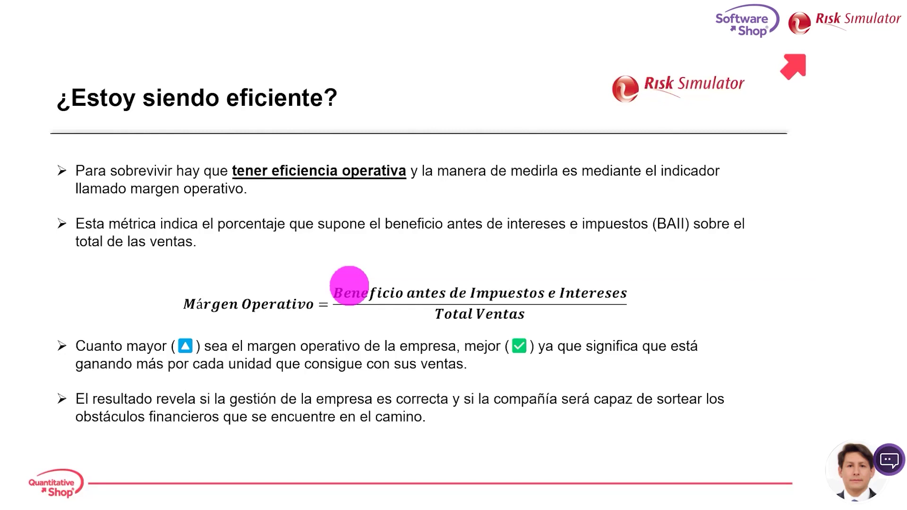
Step: Move two slides forward and two back, landing on '¿Estoy siendo eficiente?'
key(Right)
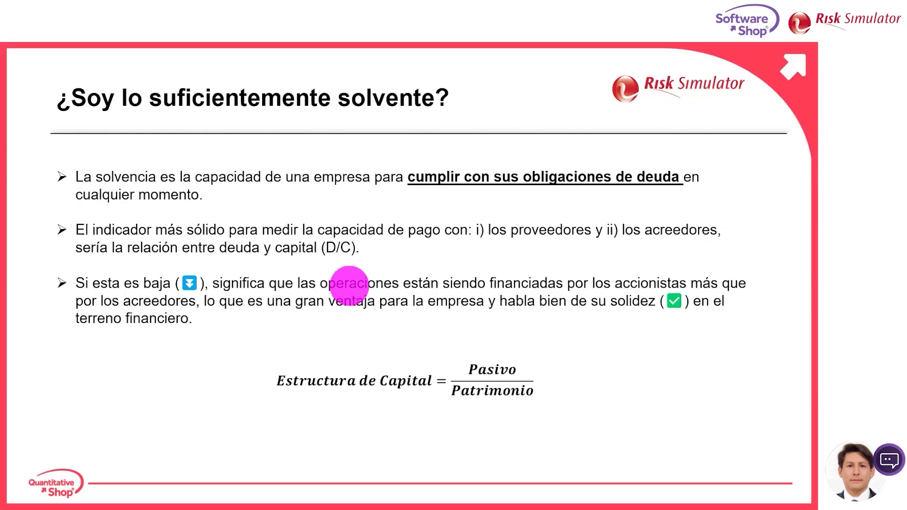
key(Right)
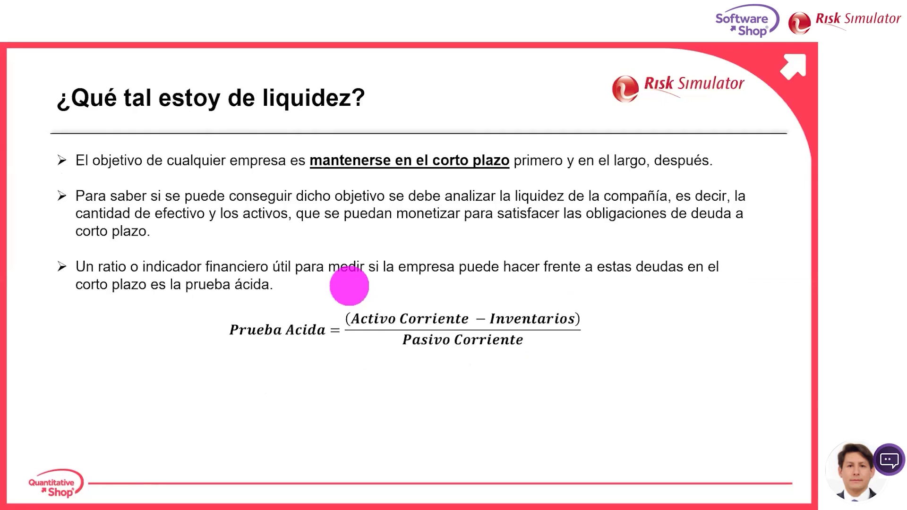
key(Left)
key(Left)
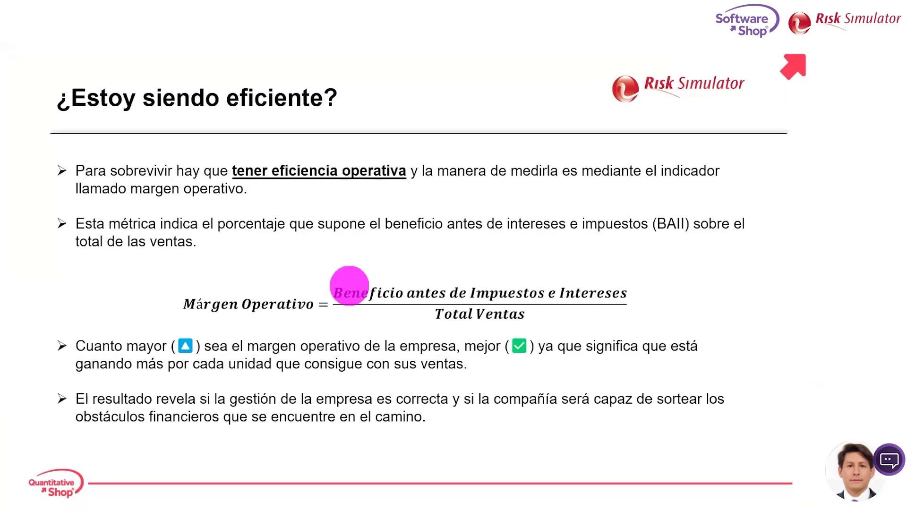
key(Left)
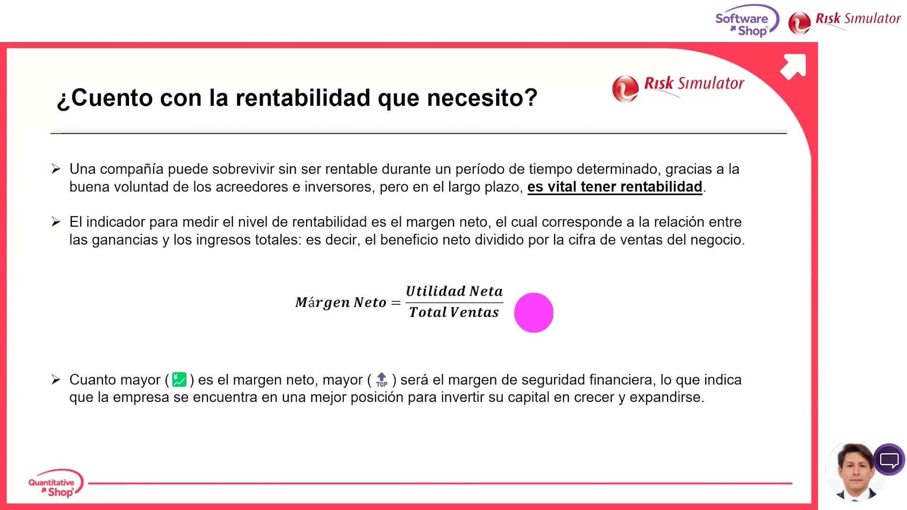
Step: Advance to slide 7, 'Construyendo un modelo financiero', and exit the slide show
click(534, 313)
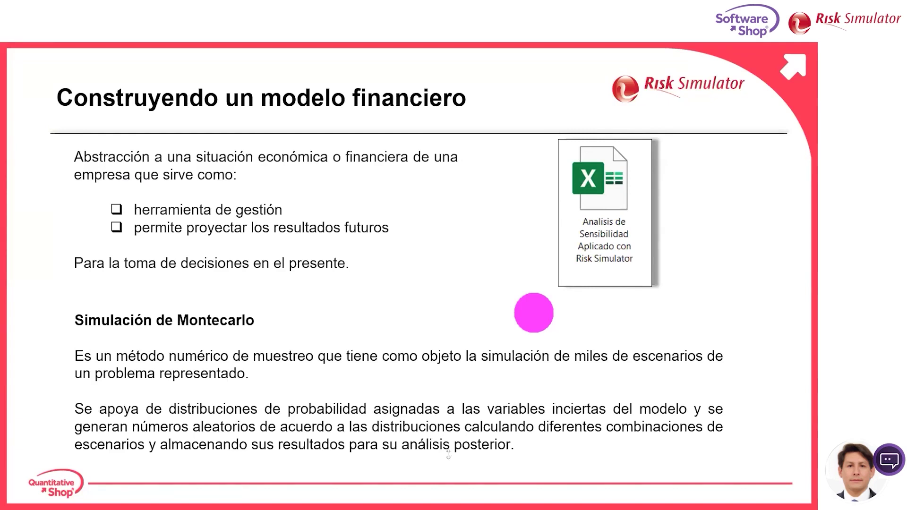
key(Escape)
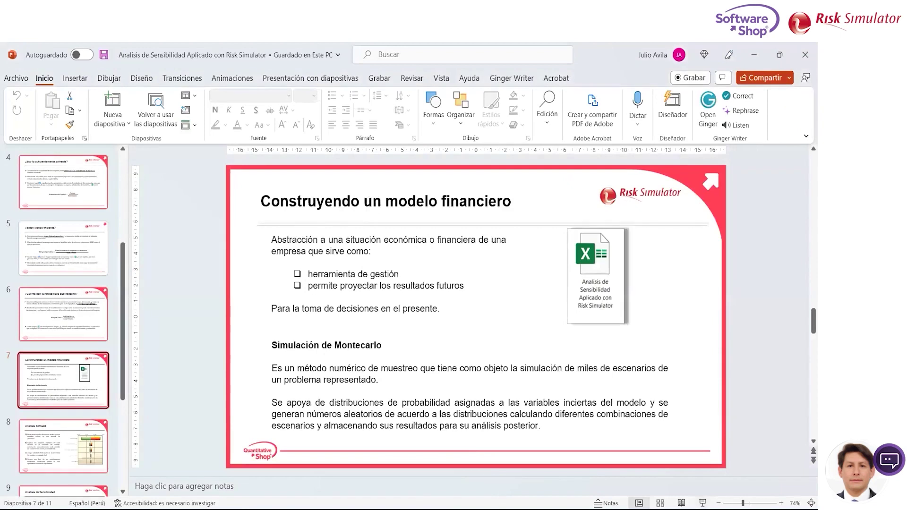
Step: Switch to Excel's '2. Modelo' sheet and select the Rubros header cell B4
click(529, 478)
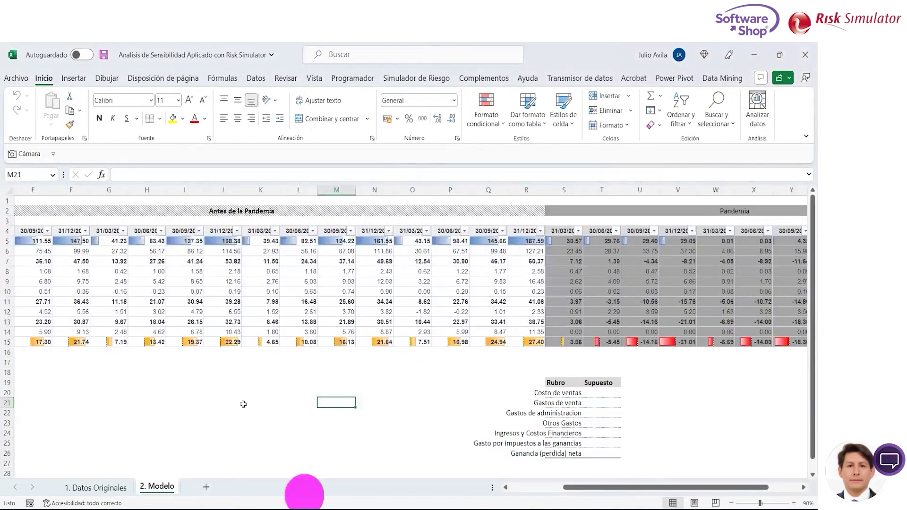
click(243, 404)
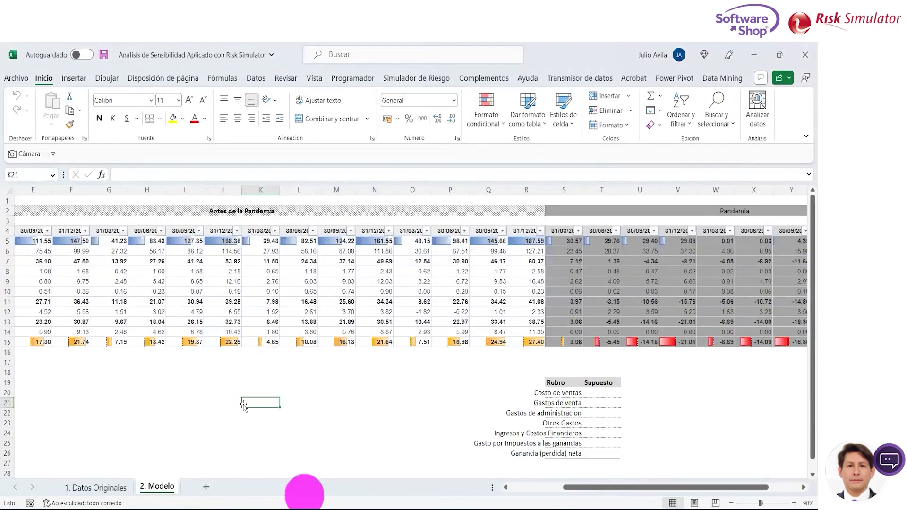
click(119, 388)
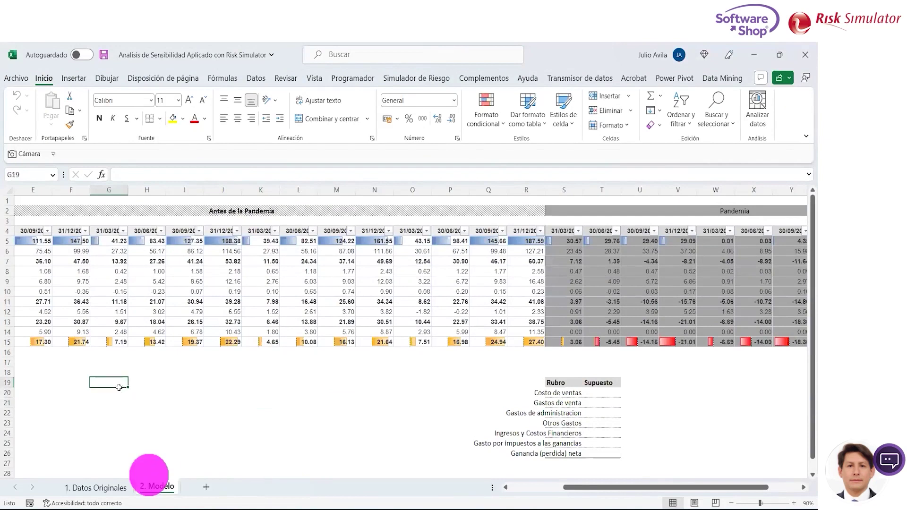
key(Left)
key(Up)
key(Left)
key(Up)
key(ctrl+Home)
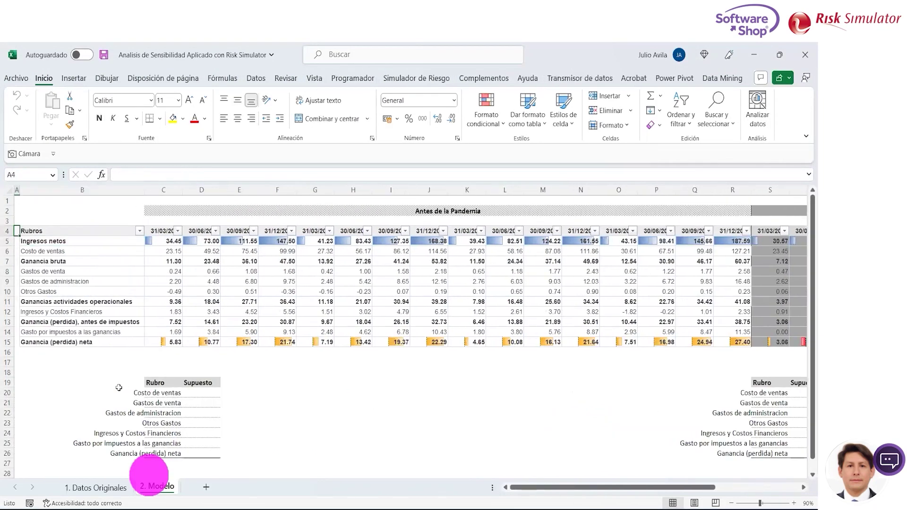
key(Right)
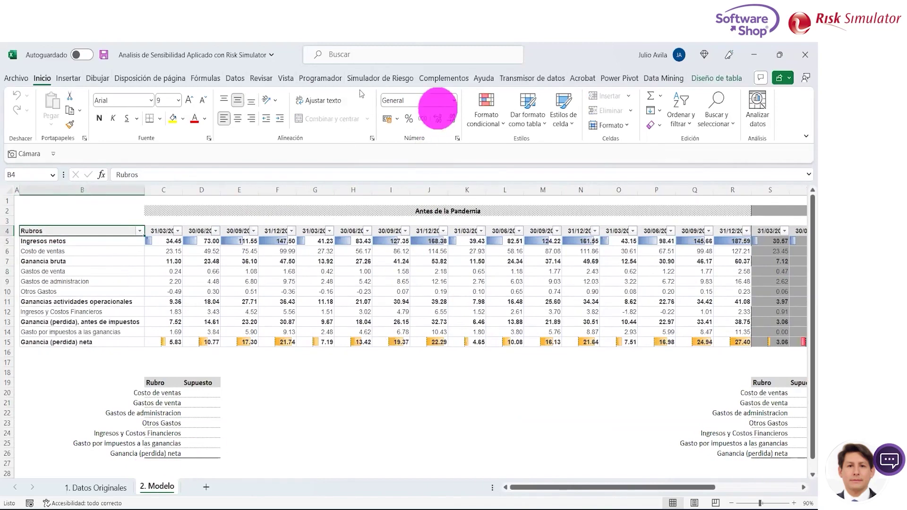
Step: Show the Simulador de Riesgo tab, check F8's link, zoom to 100% and return to column A
click(373, 79)
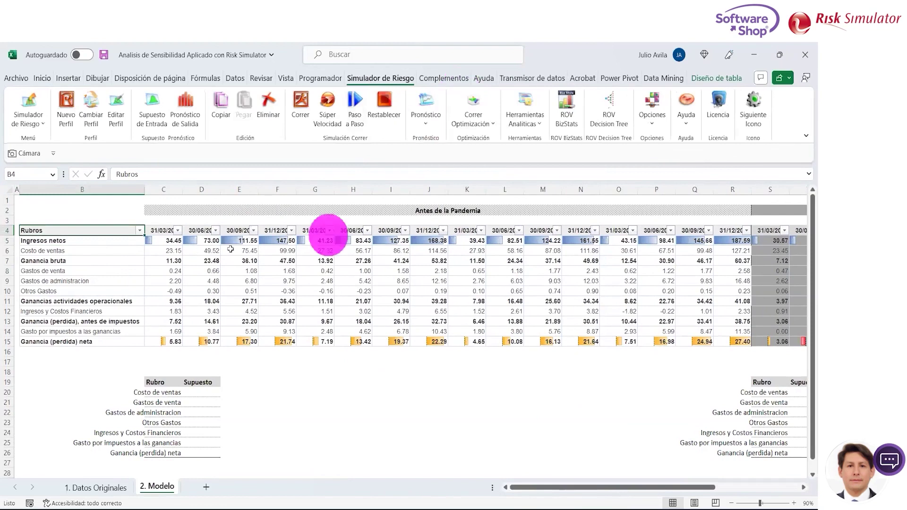
click(278, 271)
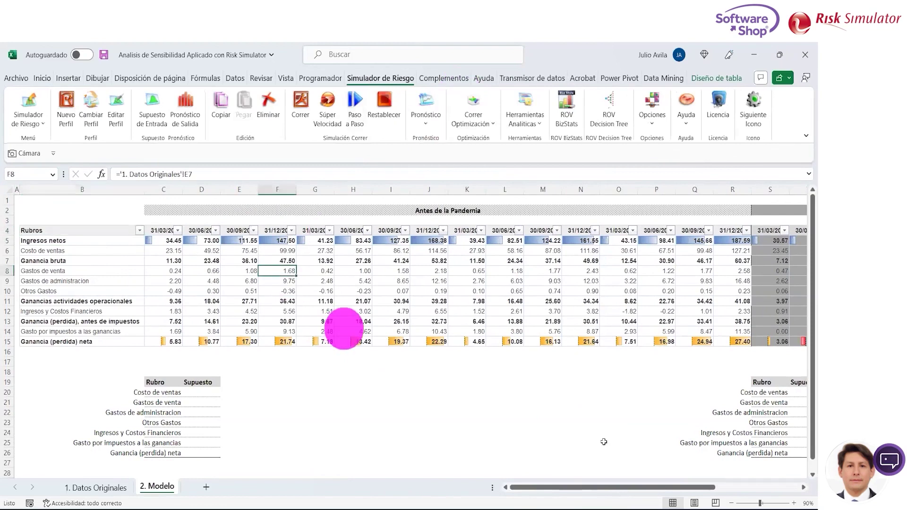
click(794, 504)
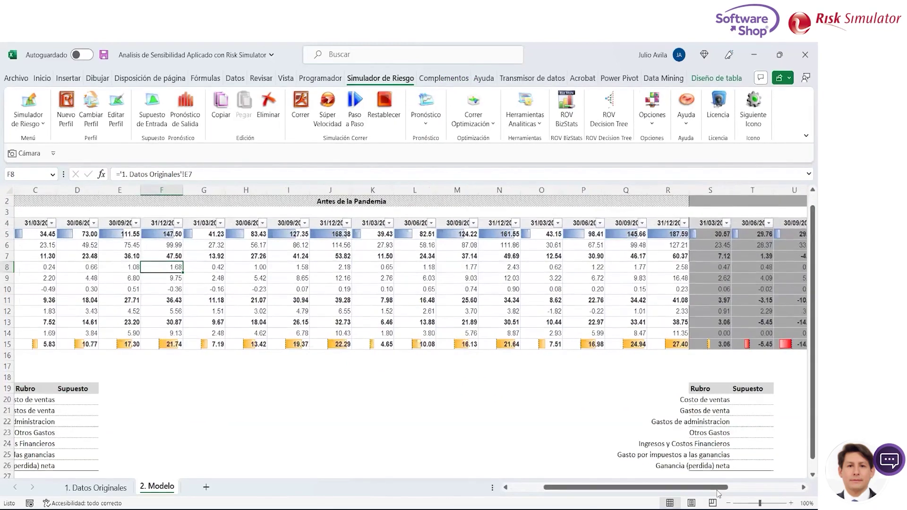
drag(707, 488, 689, 490)
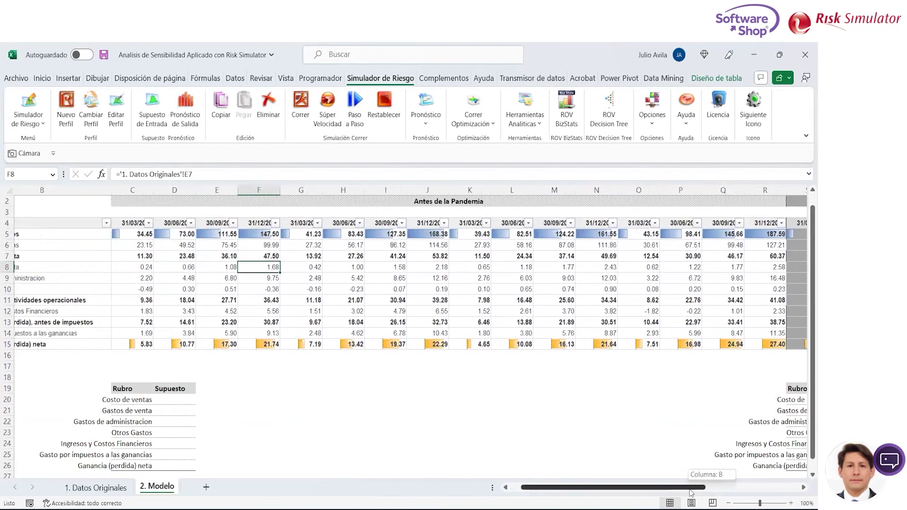
click(271, 388)
key(Left)
key(Left)
key(Left)
key(Left)
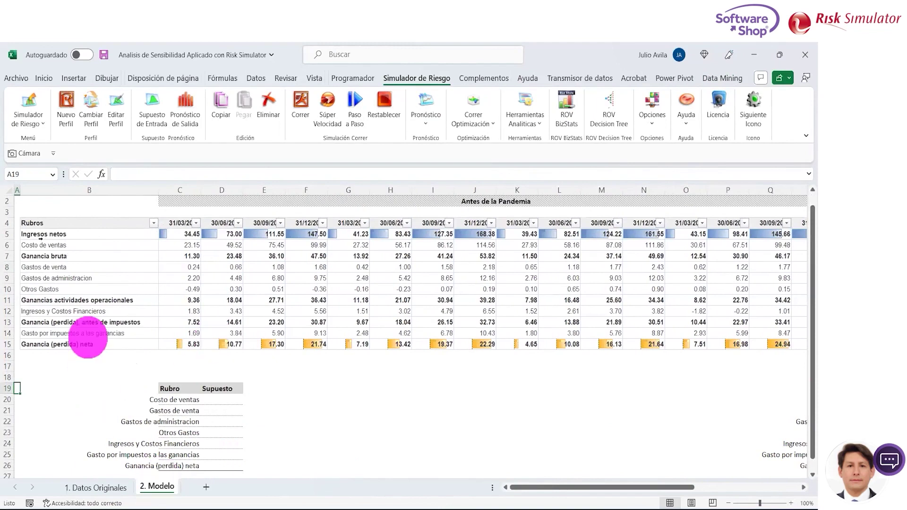
click(6, 235)
drag(7, 234, 6, 333)
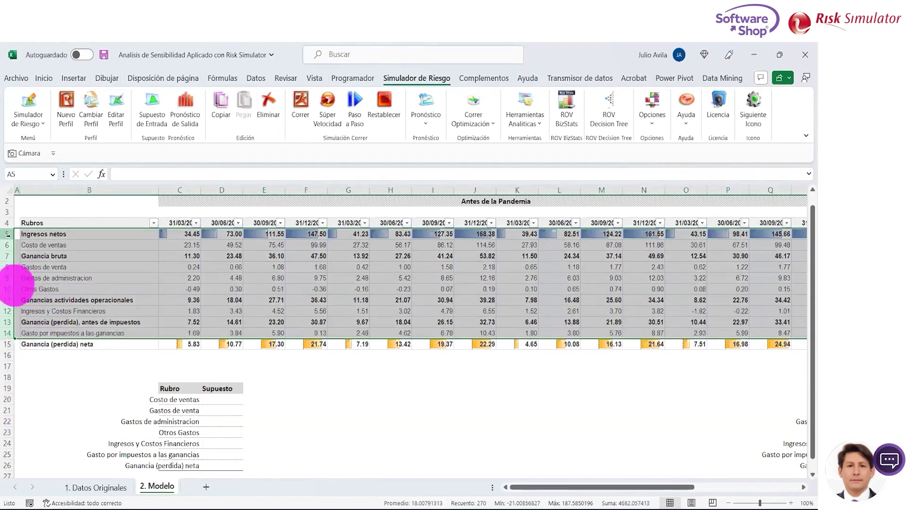
drag(7, 333, 9, 235)
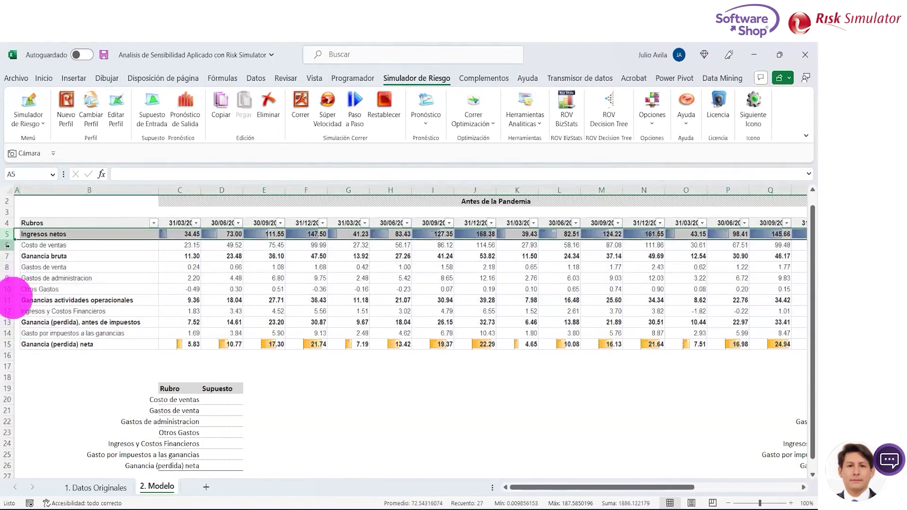
click(10, 246)
drag(7, 256, 7, 333)
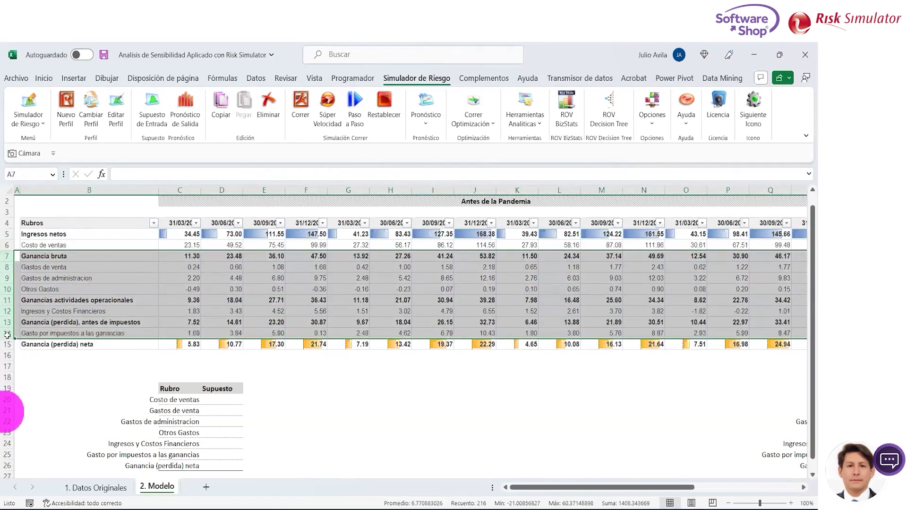
drag(86, 257, 85, 345)
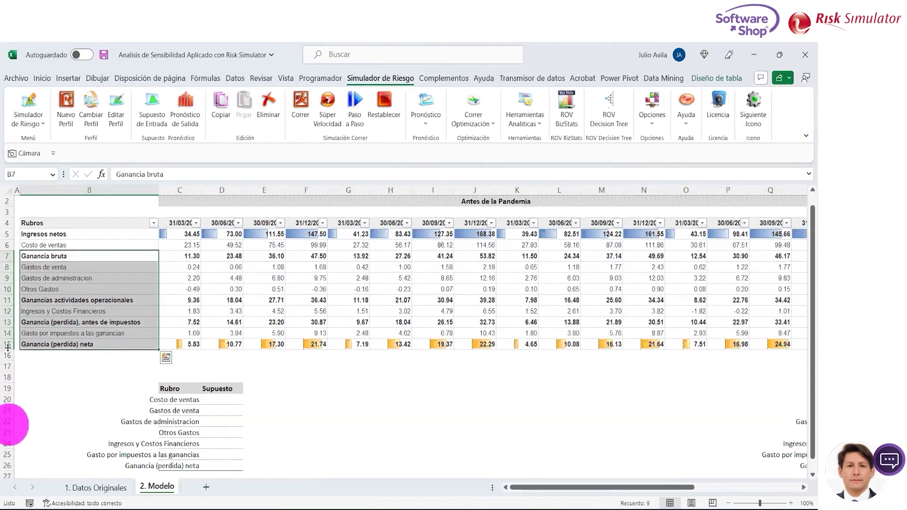
click(57, 377)
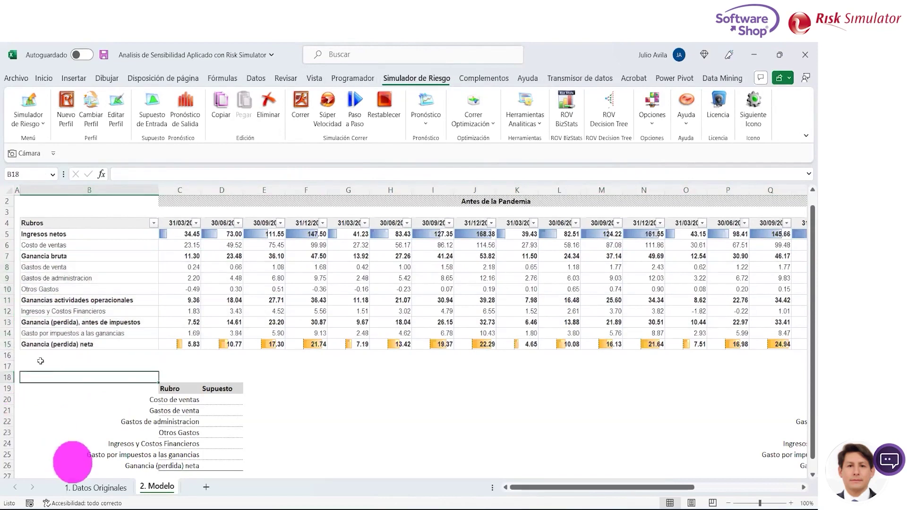
click(7, 344)
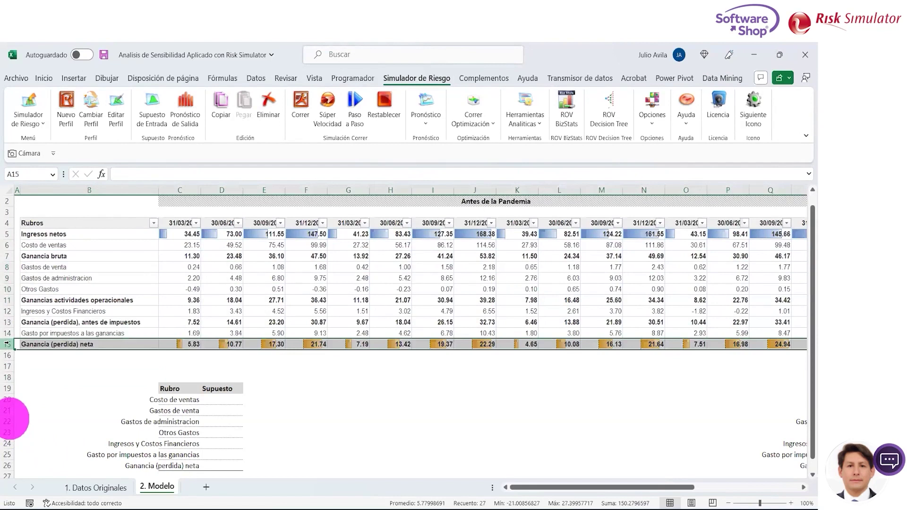
key(ctrl+Home)
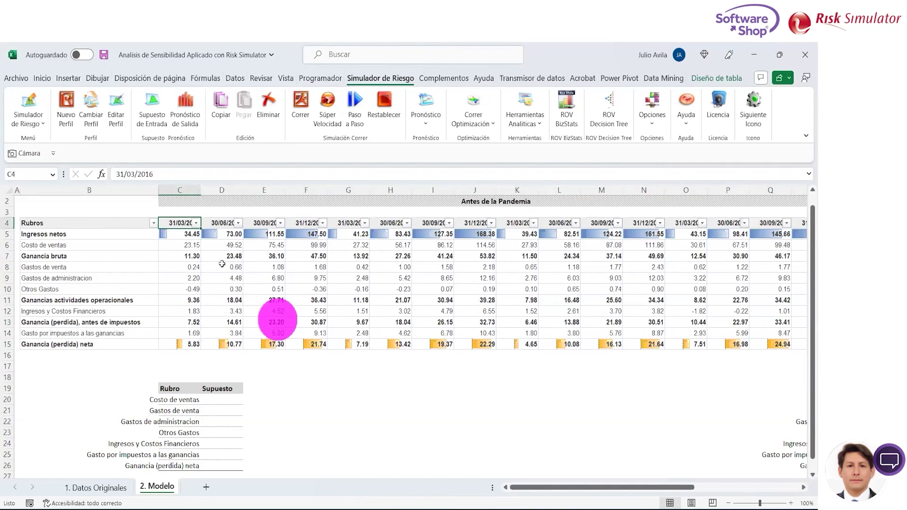
key(Right)
key(ctrl+Right)
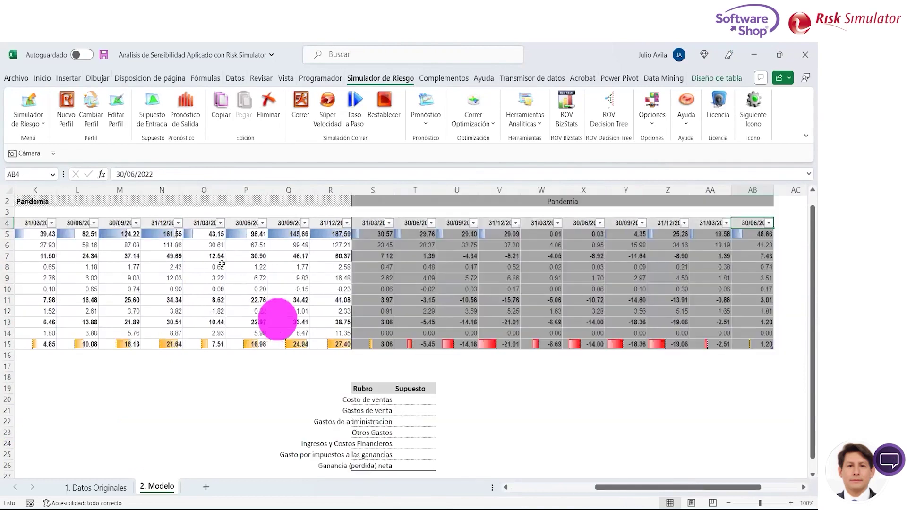
key(Left)
key(Right)
key(Left)
key(Left)
key(Left)
key(Left)
key(Left)
key(Left)
key(Left)
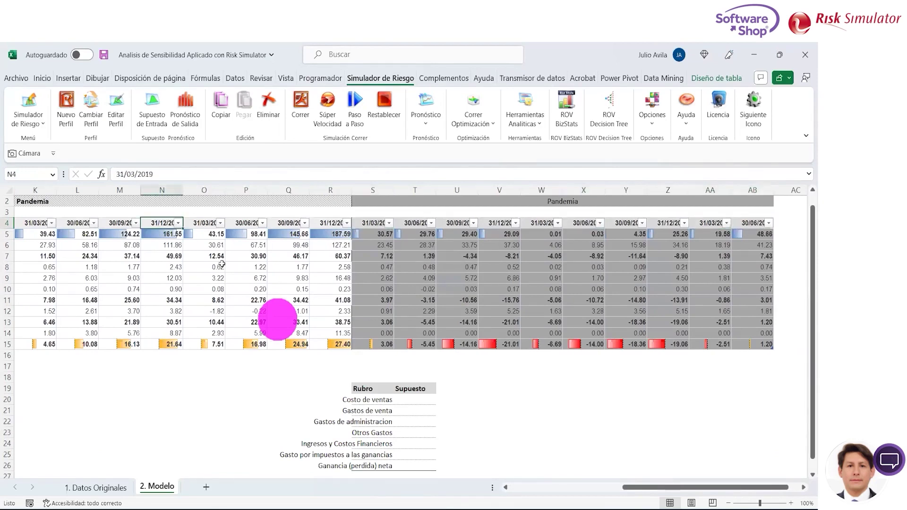
key(Left)
key(Left)
key(Left)
key(Right)
key(Right)
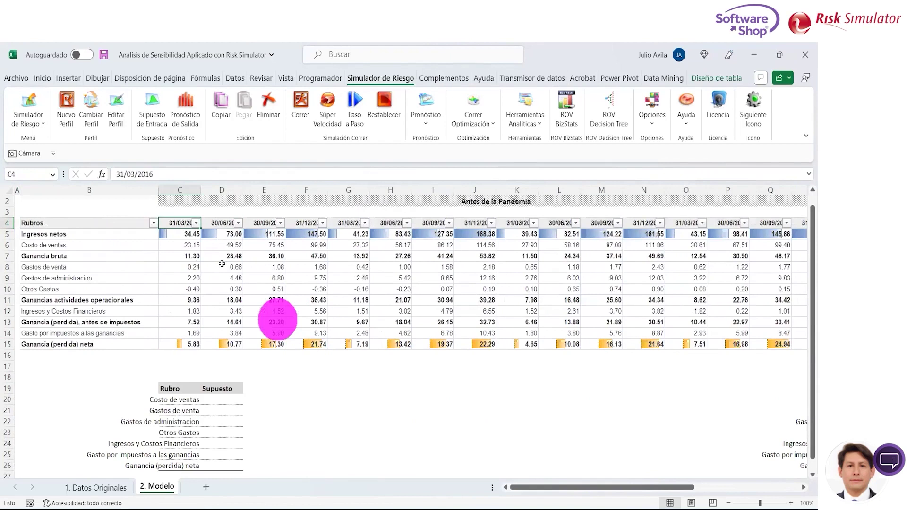
key(ctrl+shift+Right)
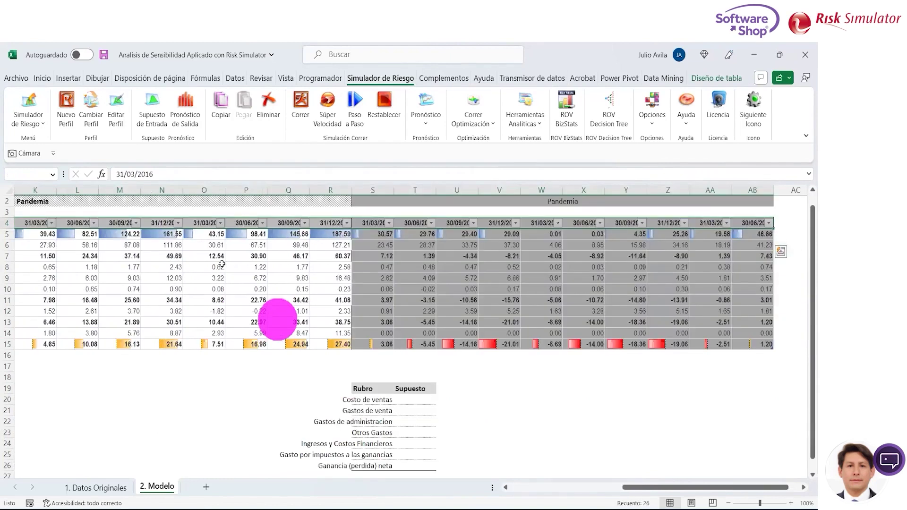
key(ctrl+shift+Left)
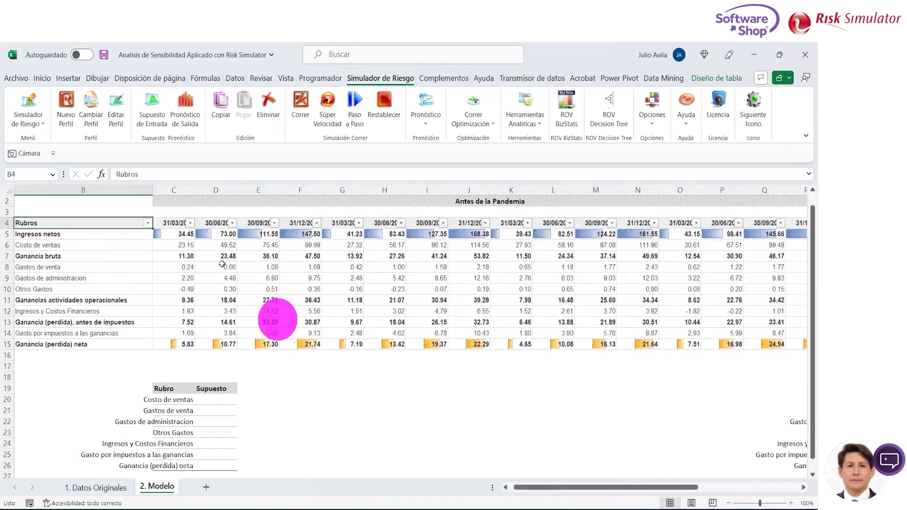
key(Down)
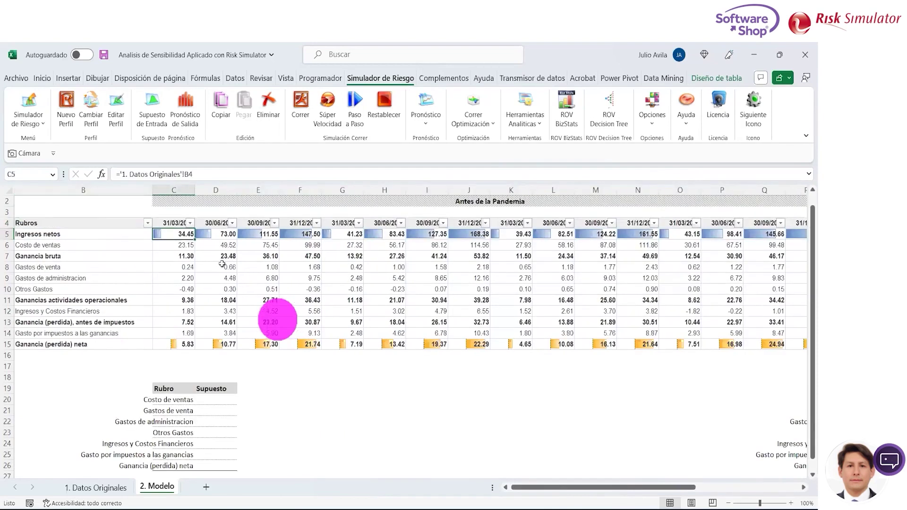
key(shift+Down)
key(shift+Down)
key(shift+Down)
key(shift+Down)
key(shift+Down)
key(shift+Down)
key(shift+Down)
key(shift+Down)
key(shift+Down)
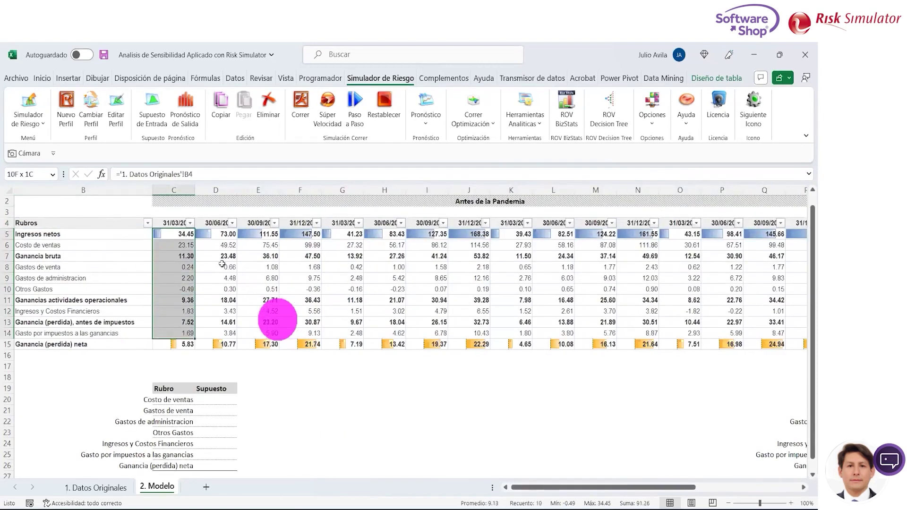
key(shift+Down)
key(ctrl+shift+Right)
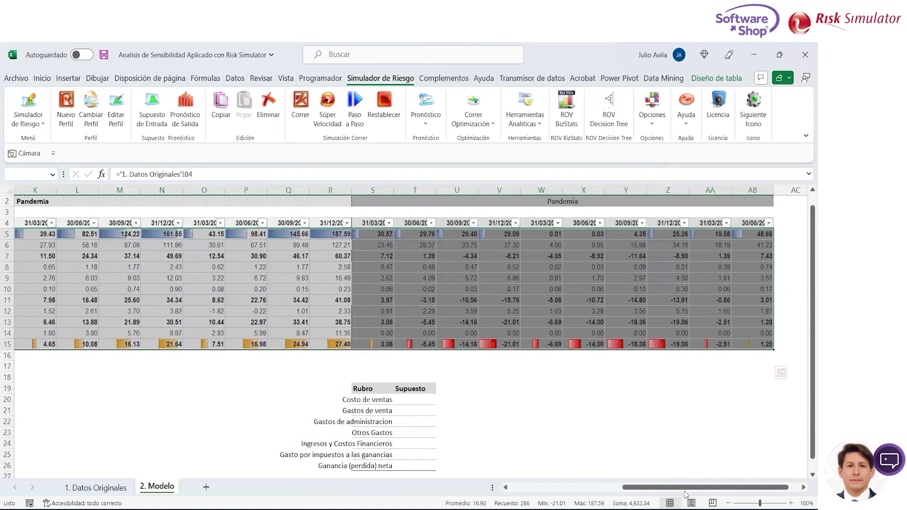
drag(683, 492, 522, 492)
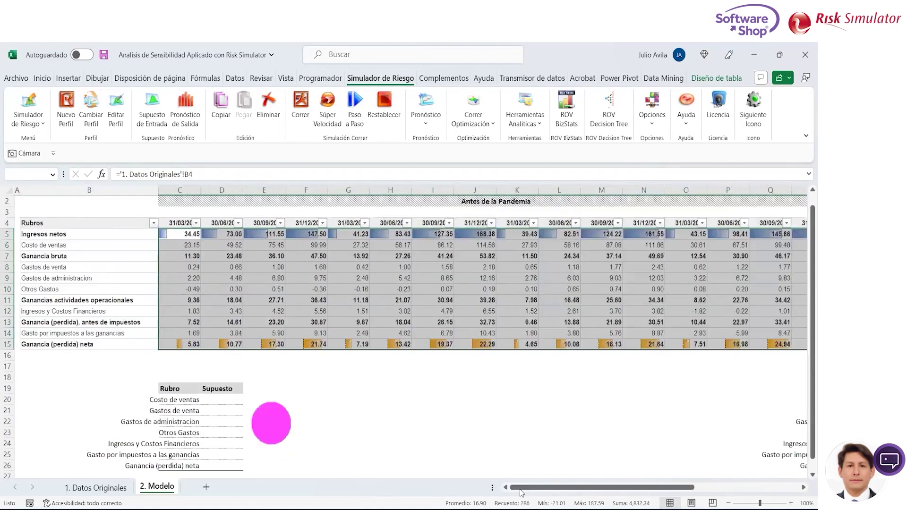
drag(303, 195, 475, 196)
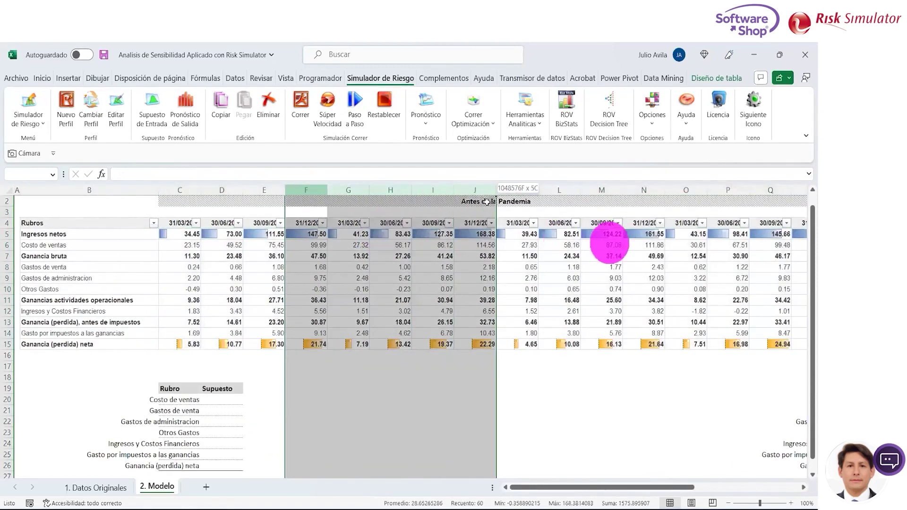
drag(7, 245, 5, 280)
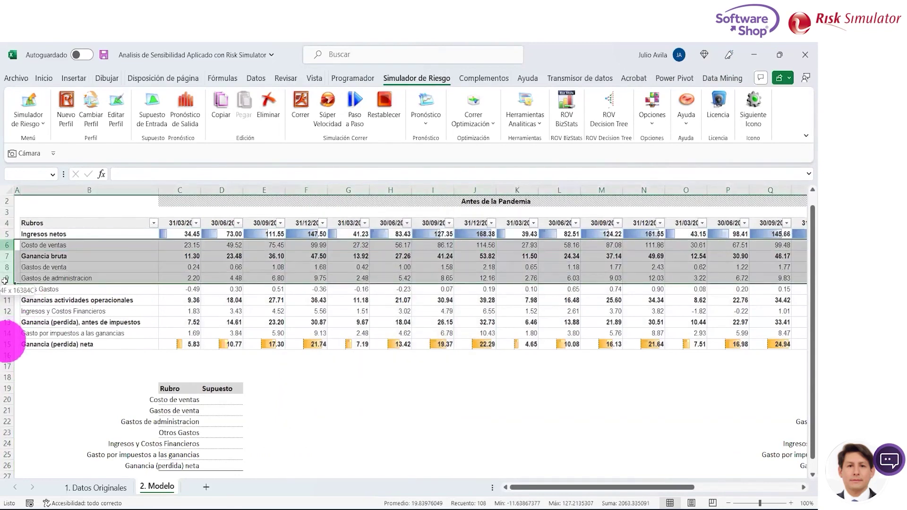
drag(4, 281, 4, 281)
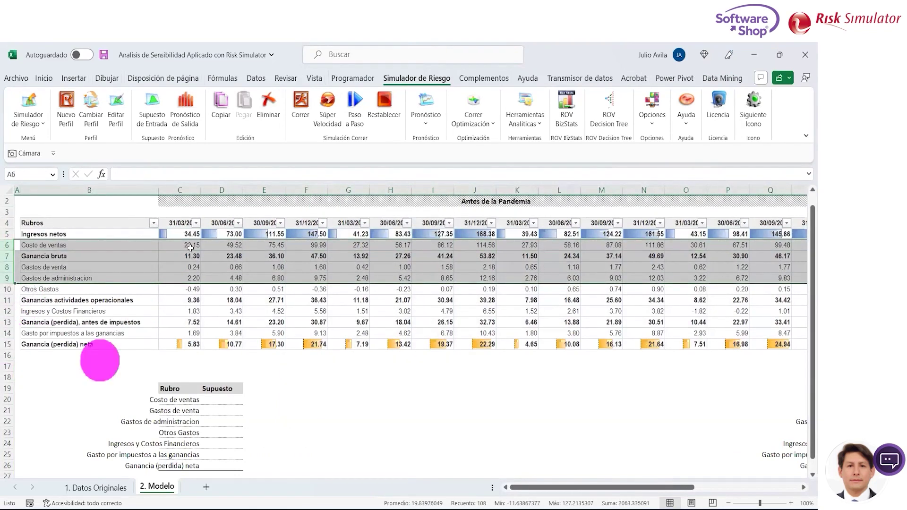
key(Right)
key(Right)
key(Up)
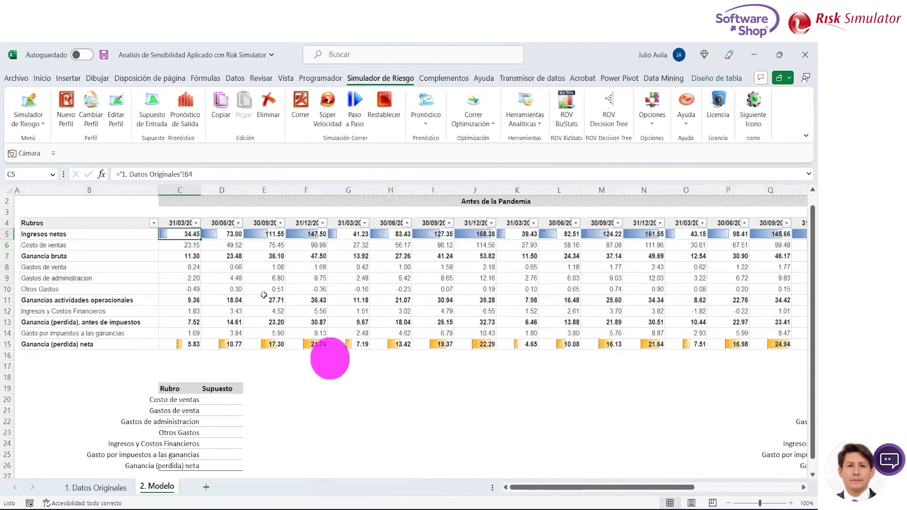
key(shift+Down)
key(shift+Down)
key(shift+Down)
key(shift+Down)
key(shift+Down)
key(shift+Down)
key(shift+Down)
key(shift+Down)
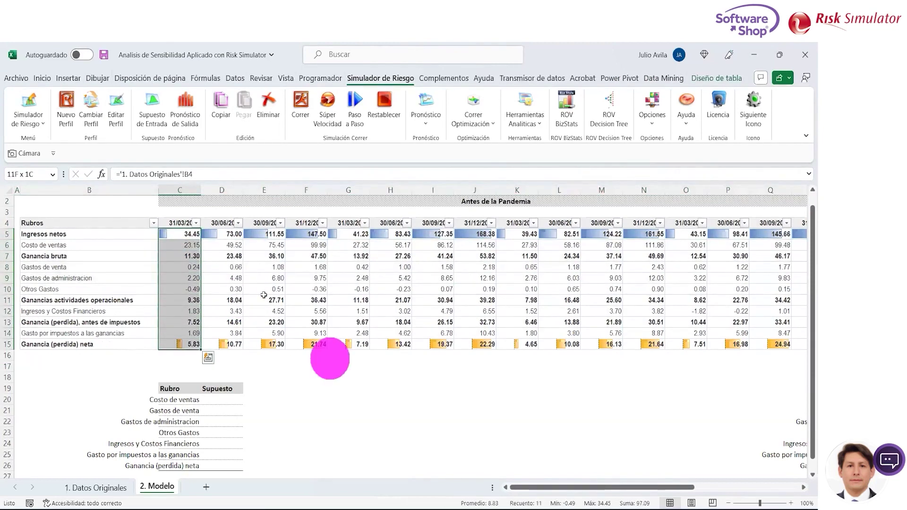
key(ctrl+shift+Right)
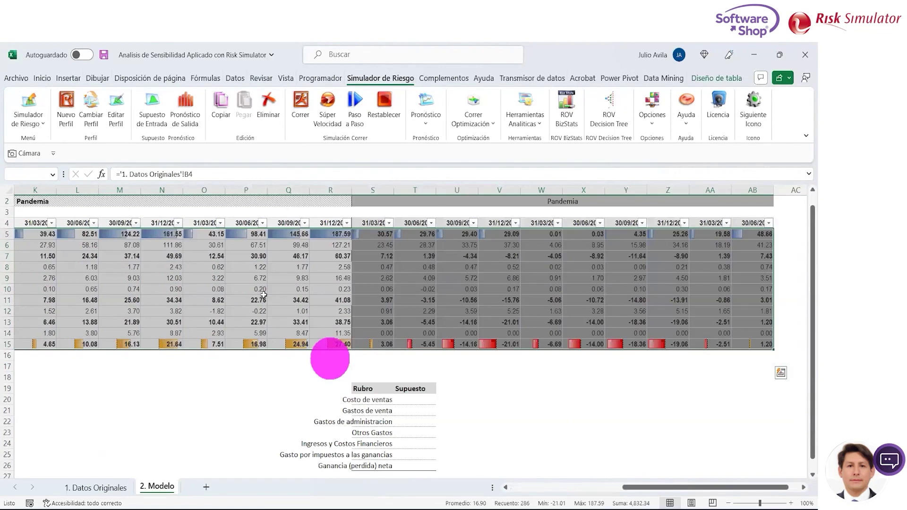
key(ctrl+shift+Left)
key(Up)
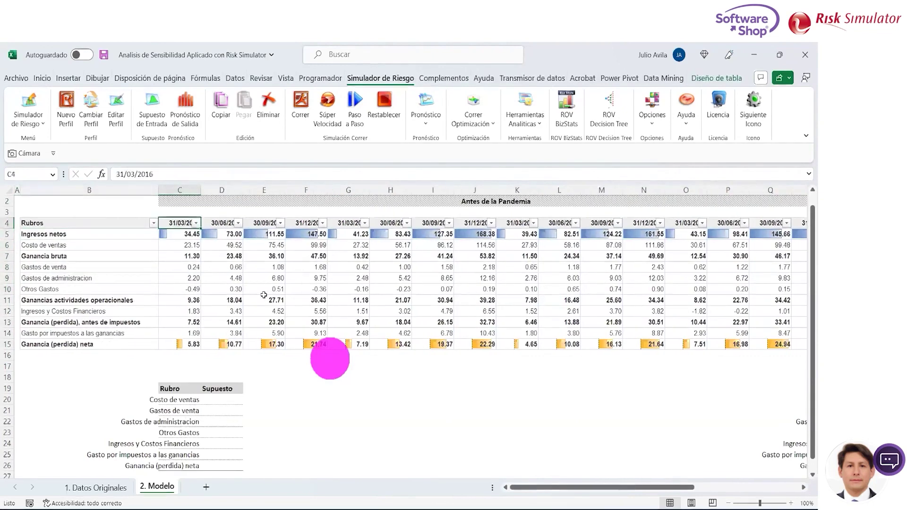
key(Up)
key(Up)
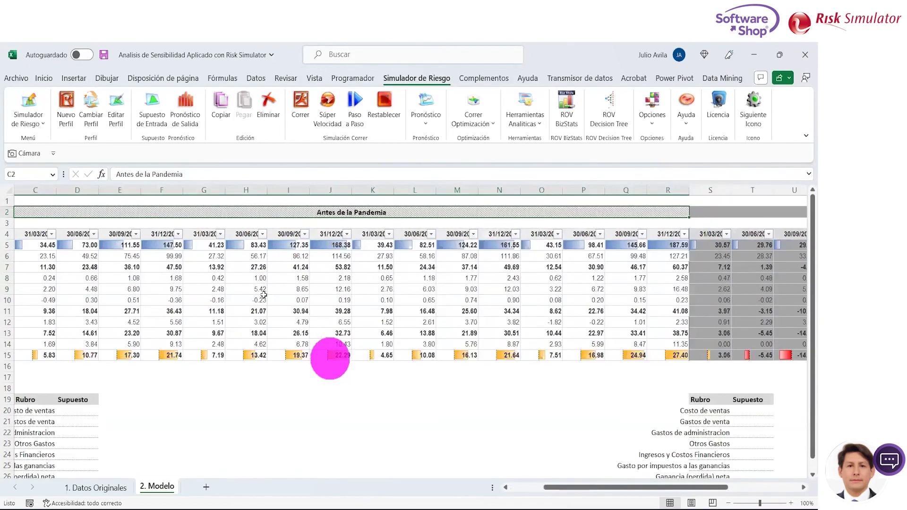
key(shift+Down)
key(shift+Down)
key(shift+Down)
key(shift+Down)
key(shift+Down)
key(shift+Down)
key(shift+Down)
key(shift+Down)
key(shift+Down)
key(shift+Down)
key(shift+Down)
key(shift+Down)
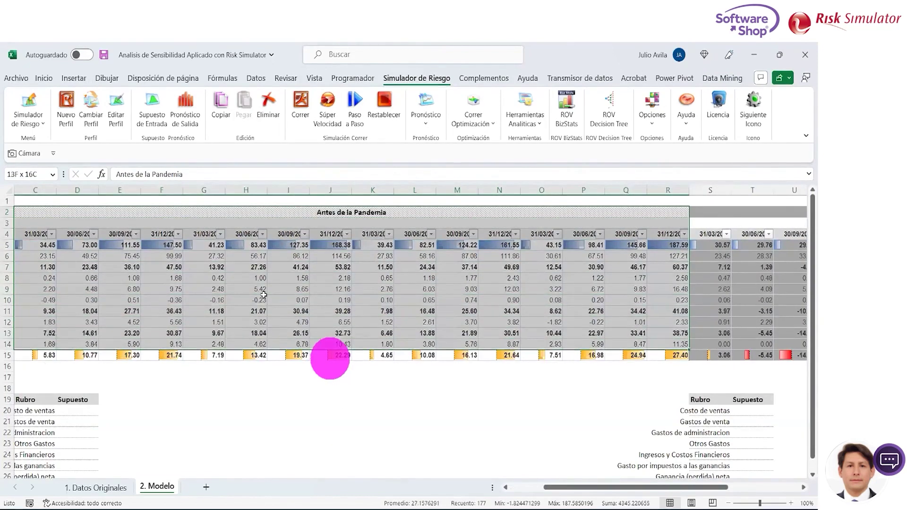
key(shift+Down)
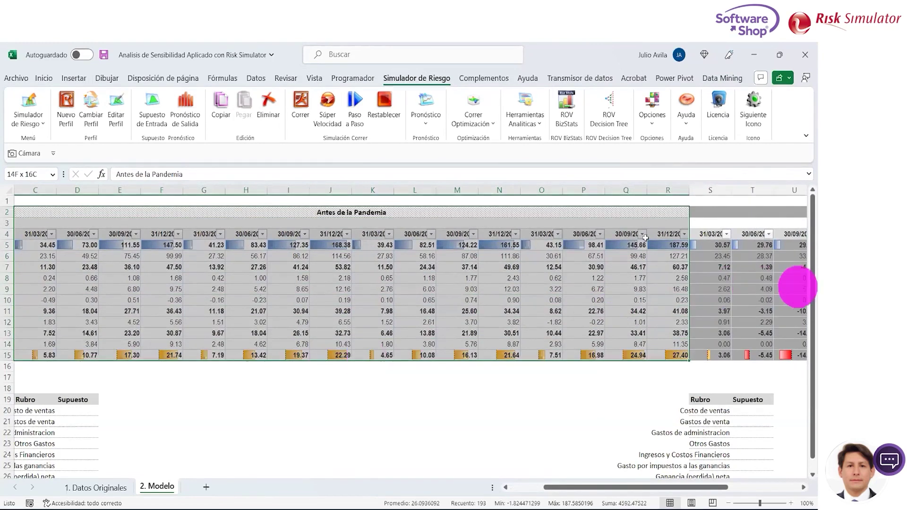
click(661, 235)
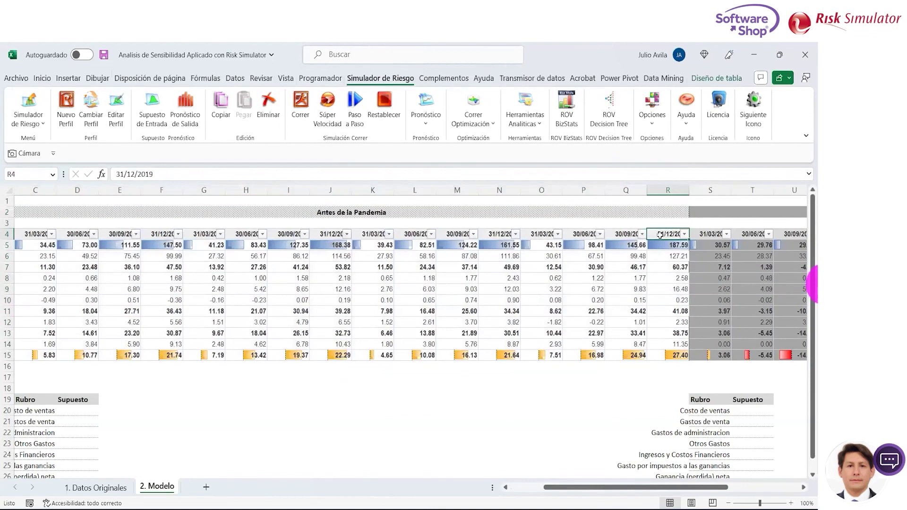
key(Right)
key(Right)
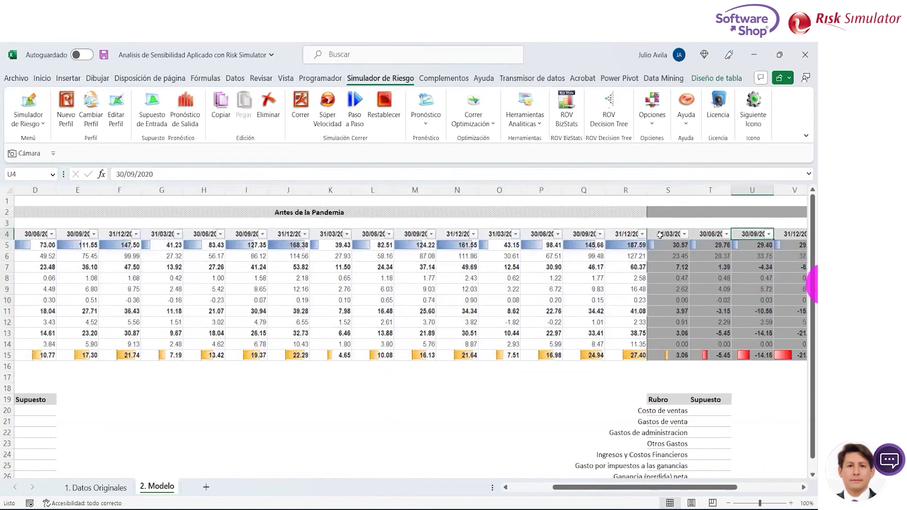
key(Right)
key(Right)
key(Right)
key(Right)
key(Right)
key(Right)
key(Right)
key(Right)
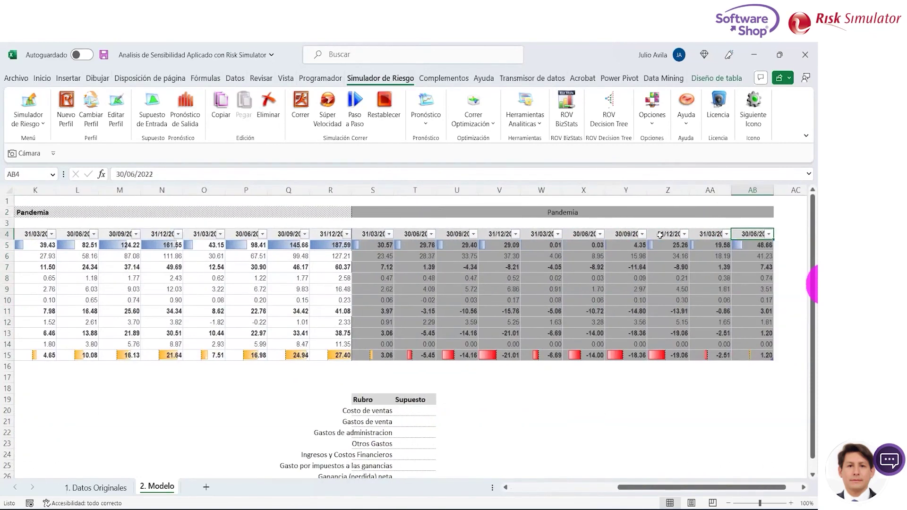
click(375, 214)
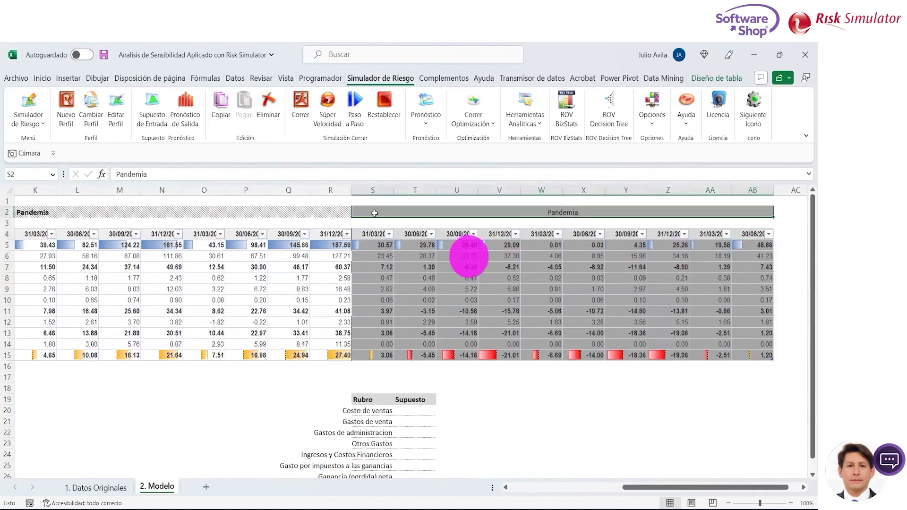
key(Down)
key(Down)
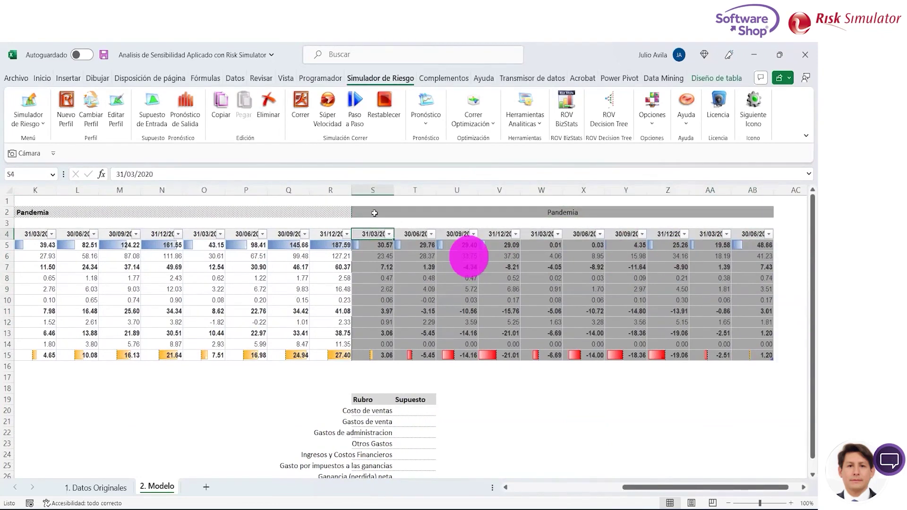
key(shift+Down)
key(shift+Down)
key(shift+Down)
key(shift+Down)
key(shift+Down)
key(shift+Down)
key(shift+Down)
key(shift+Right)
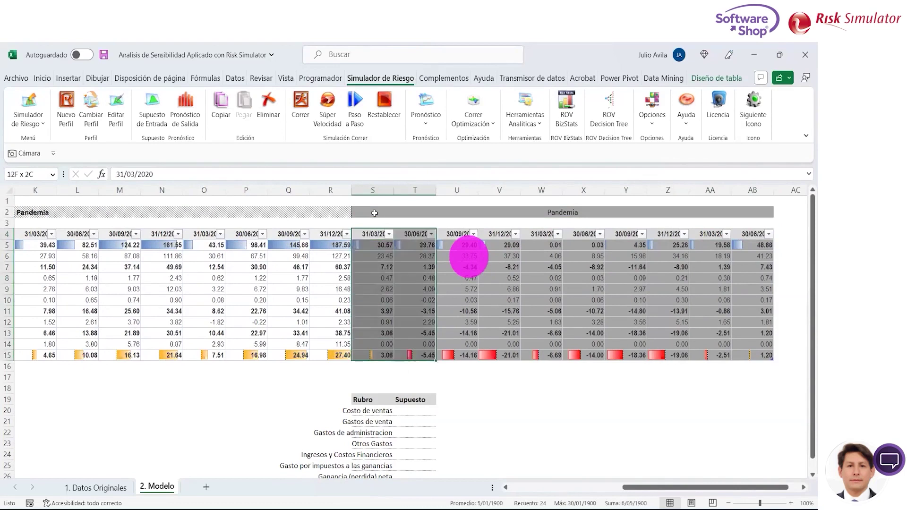
key(shift+Right)
key(shift+Right)
key(shift+Right)
key(shift+Right)
key(shift+Right)
key(shift+Right)
key(shift+Right)
key(shift+Right)
key(Left)
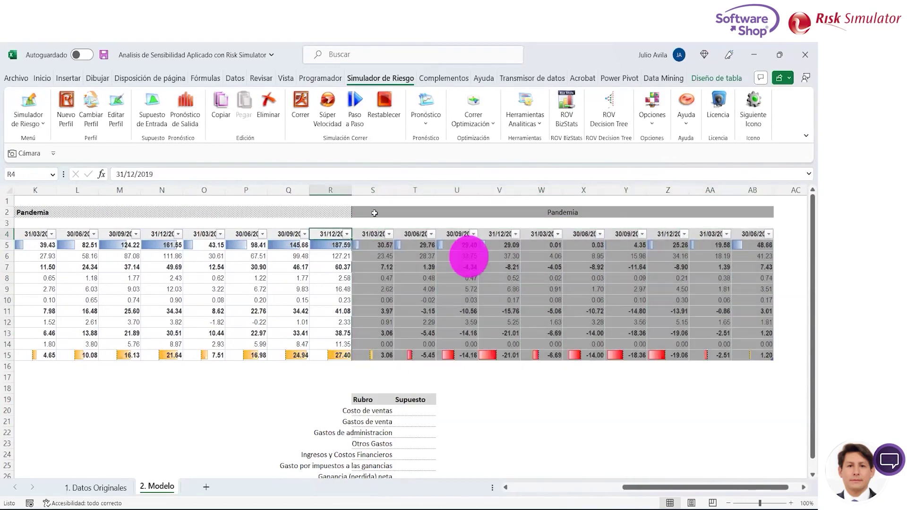
key(Left)
key(Left)
key(Left)
key(Left)
key(Left)
key(Left)
key(Left)
key(Left)
key(Left)
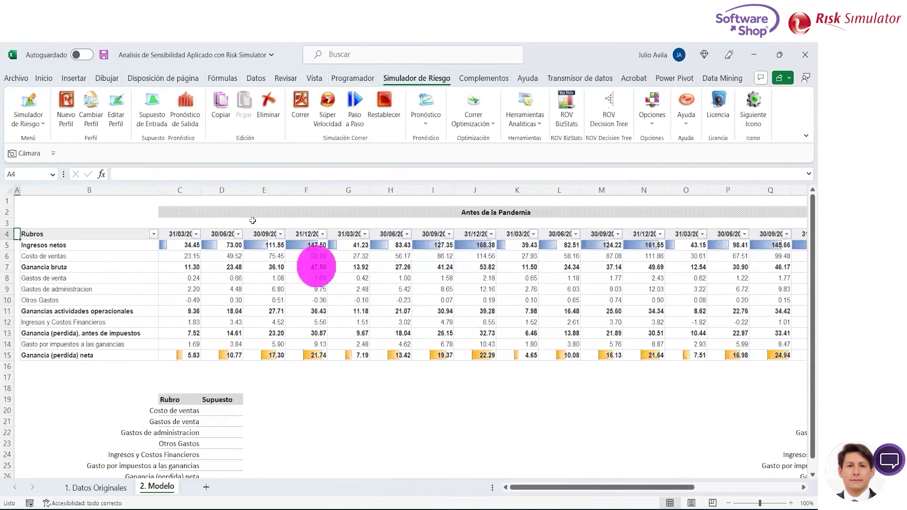
click(178, 247)
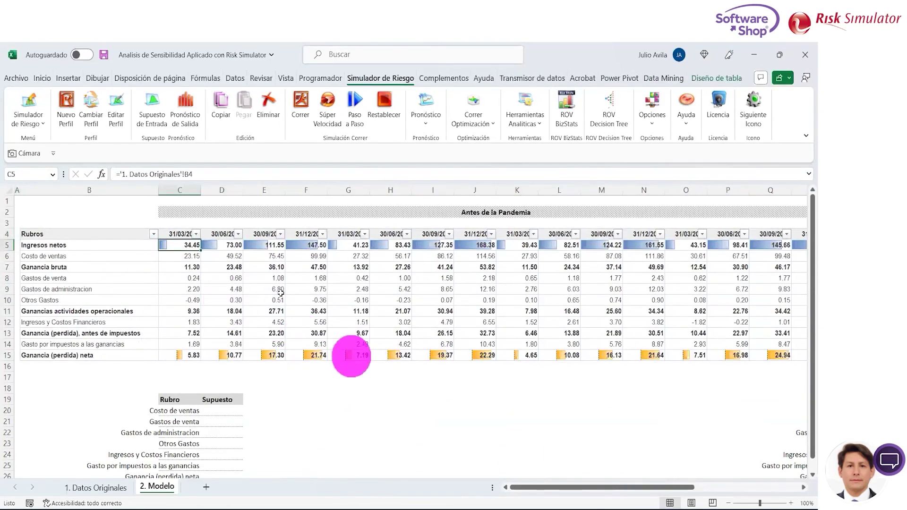
key(shift+Right)
key(shift+Right)
key(shift+Right)
key(shift+Right)
key(shift+Right)
key(shift+Right)
key(shift+Right)
key(shift+Right)
key(shift+Right)
key(shift+Right)
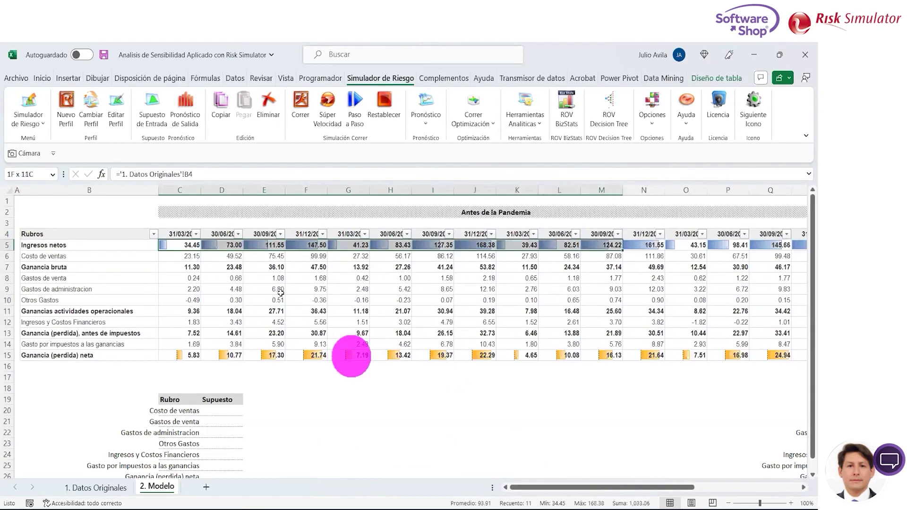
key(shift+Right)
key(shift+Right)
key(shift+Right)
key(shift+Right)
key(shift+Right)
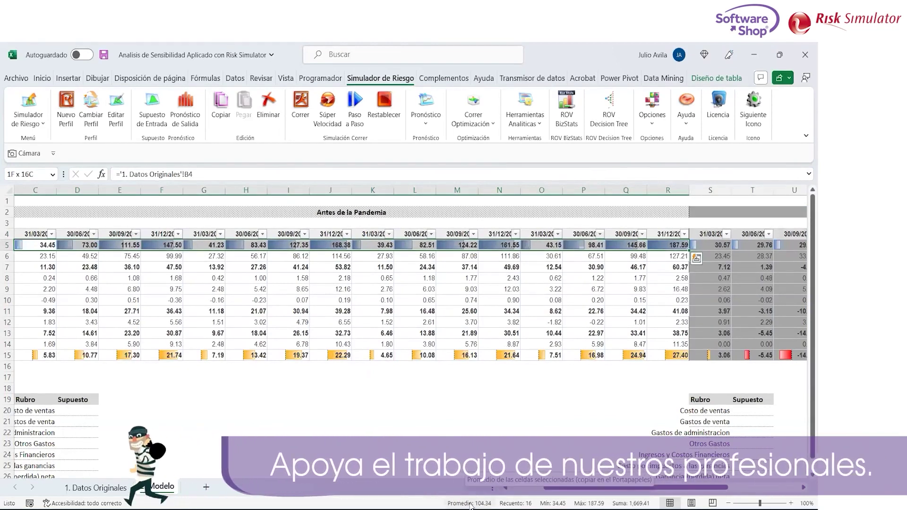
key(Right)
key(Right)
key(Right)
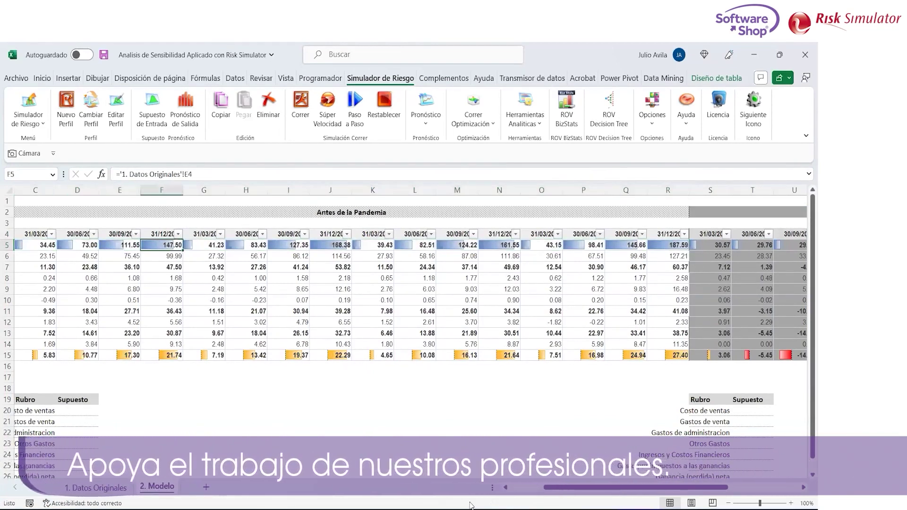
key(ctrl+Right)
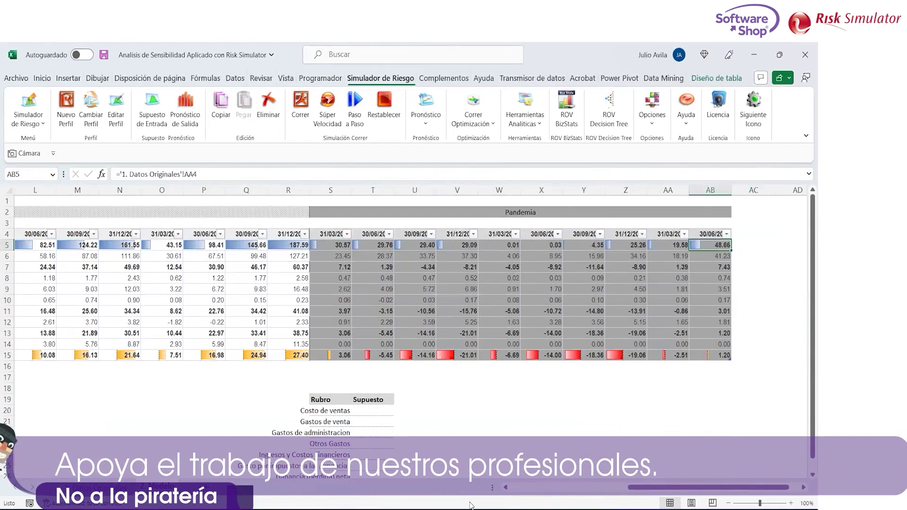
key(Left)
key(Left)
key(Left)
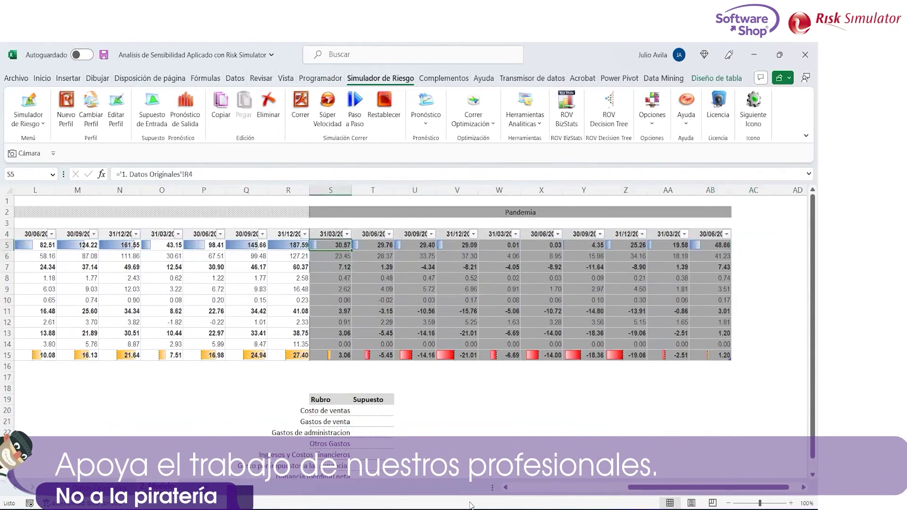
key(shift+Right)
key(shift+Right)
key(shift+Right)
key(shift+Right)
key(shift+Right)
key(shift+Right)
key(shift+Right)
key(shift+Right)
key(shift+Right)
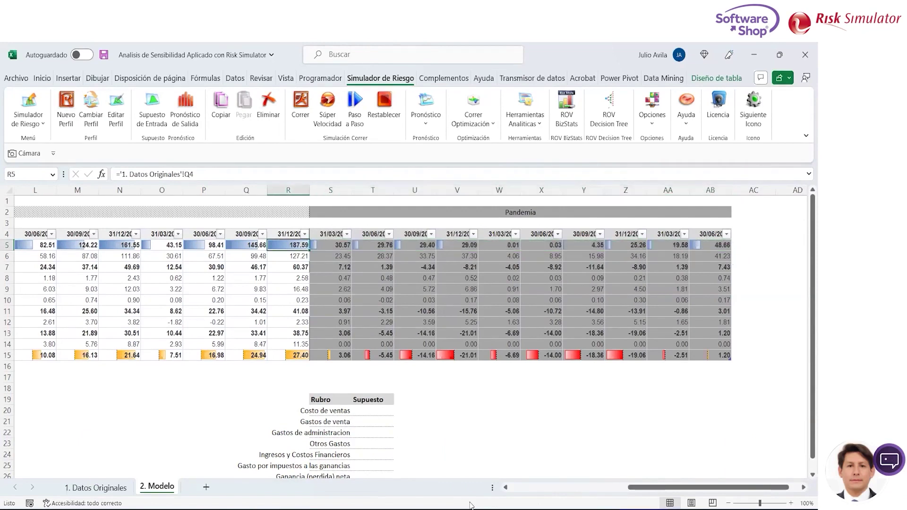
key(Down)
key(Down)
key(Down)
key(Down)
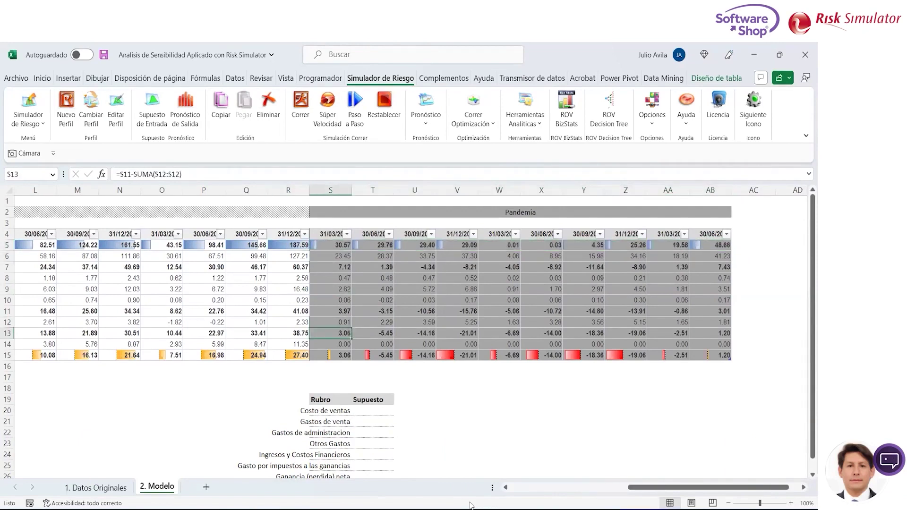
key(Down)
key(Down)
key(Down)
key(Left)
key(Left)
key(Left)
key(Left)
key(Left)
key(Left)
key(Left)
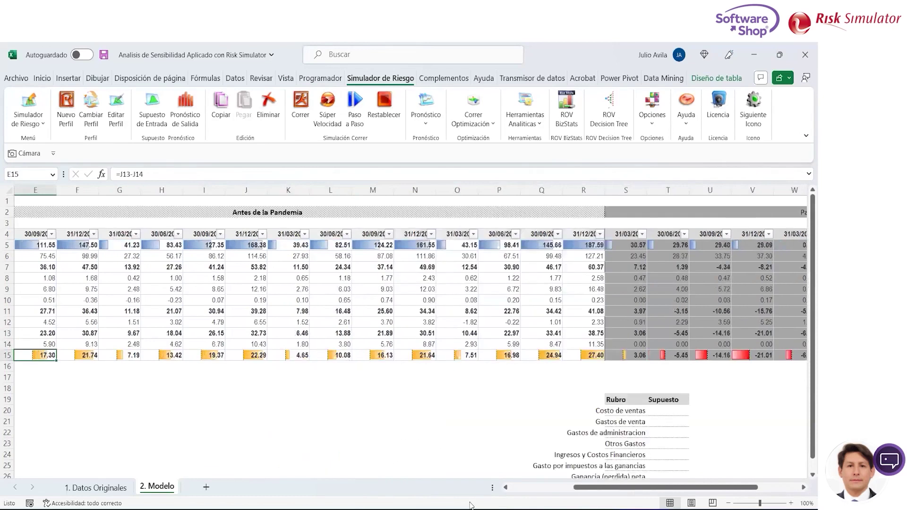
key(Left)
key(Left)
key(Left)
key(Right)
key(shift+Right)
key(shift+Right)
key(shift+Right)
key(shift+Right)
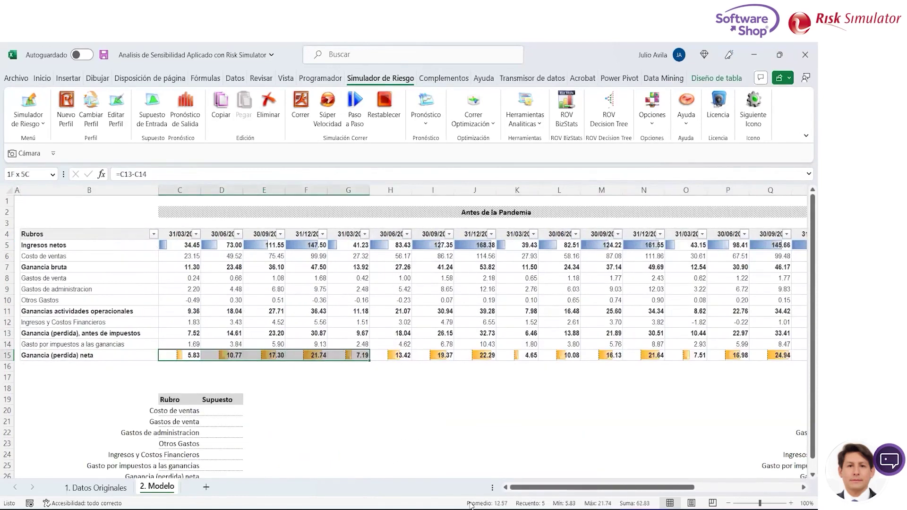
key(shift+Right)
key(shift+Right)
key(shift+Right)
key(shift+Right)
key(shift+Right)
key(shift+Right)
key(shift+Right)
key(shift+Right)
key(shift+Right)
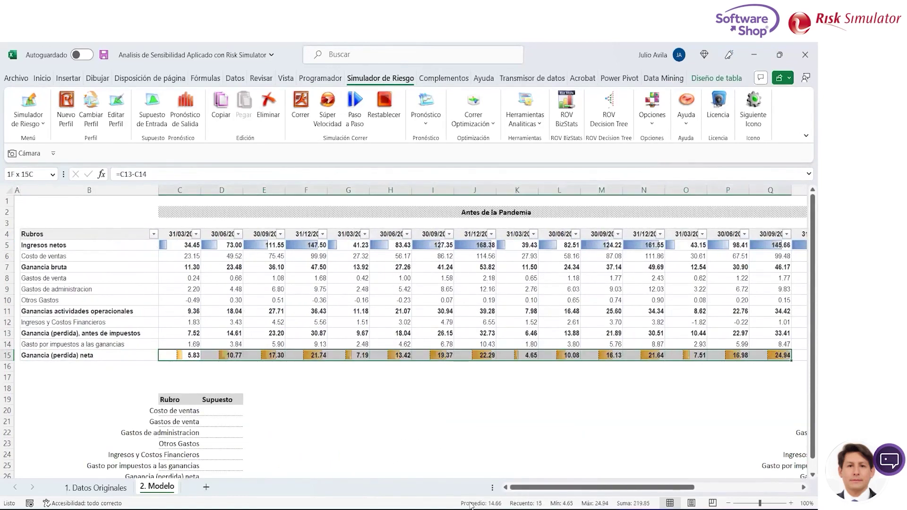
key(shift+Right)
key(shift+Right)
key(shift+Left)
key(shift+Left)
key(shift+Right)
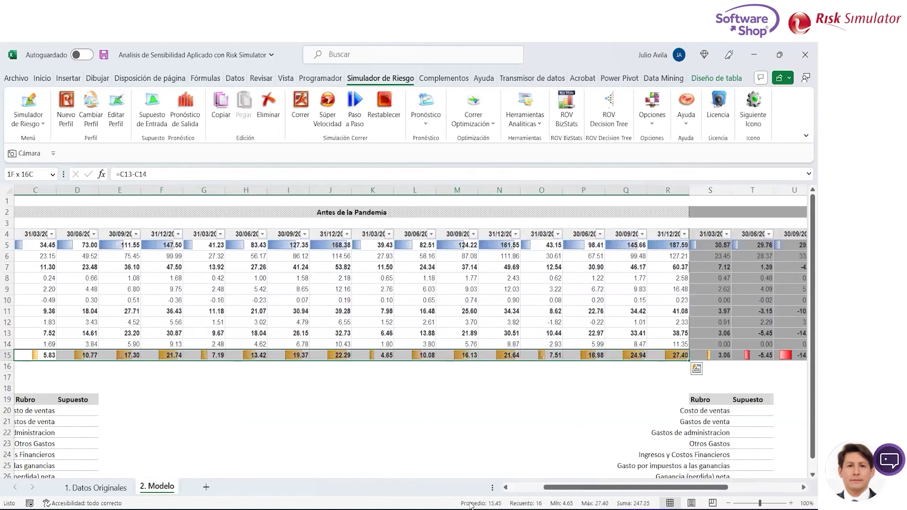
key(Right)
key(Right)
key(Right)
key(Right)
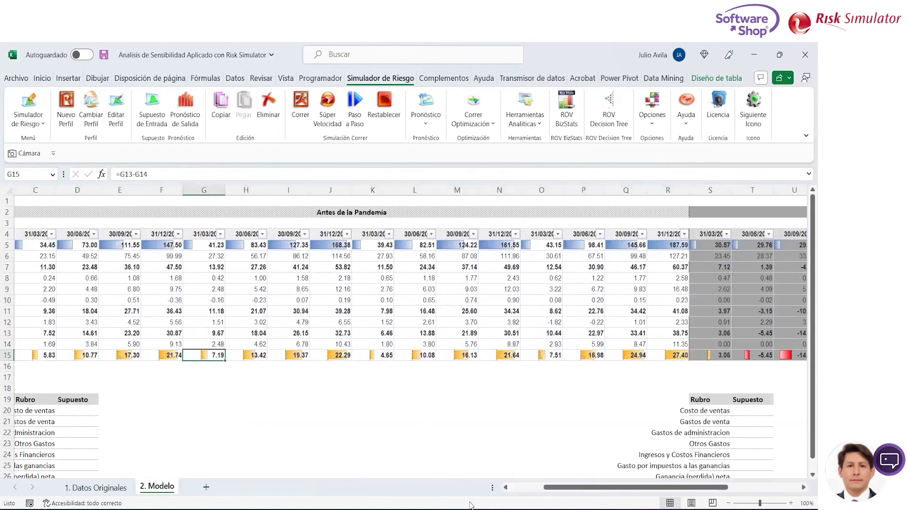
key(Right)
key(Right)
key(Right)
key(Right)
key(Right)
key(Right)
key(Left)
key(Left)
key(Left)
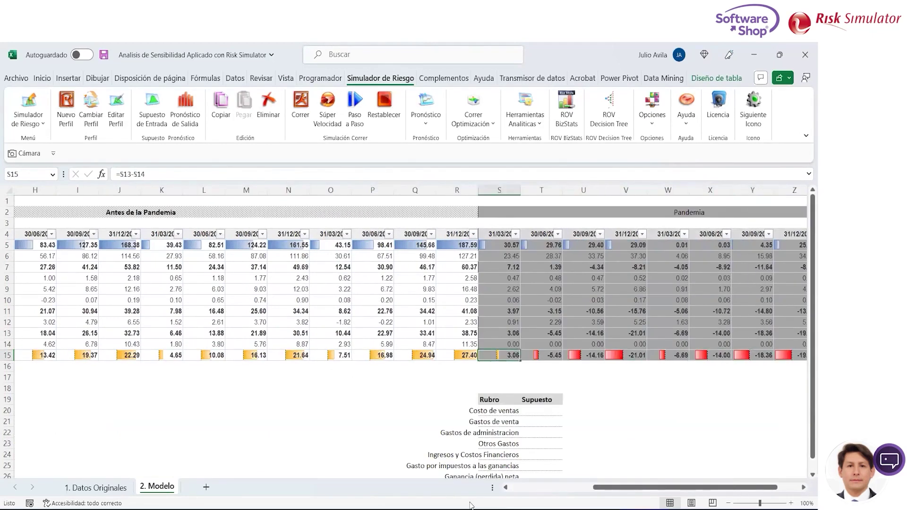
key(shift+Right)
key(shift+Right)
key(shift+Right)
key(shift+Right)
key(shift+Right)
key(shift+Right)
key(shift+Right)
key(shift+Right)
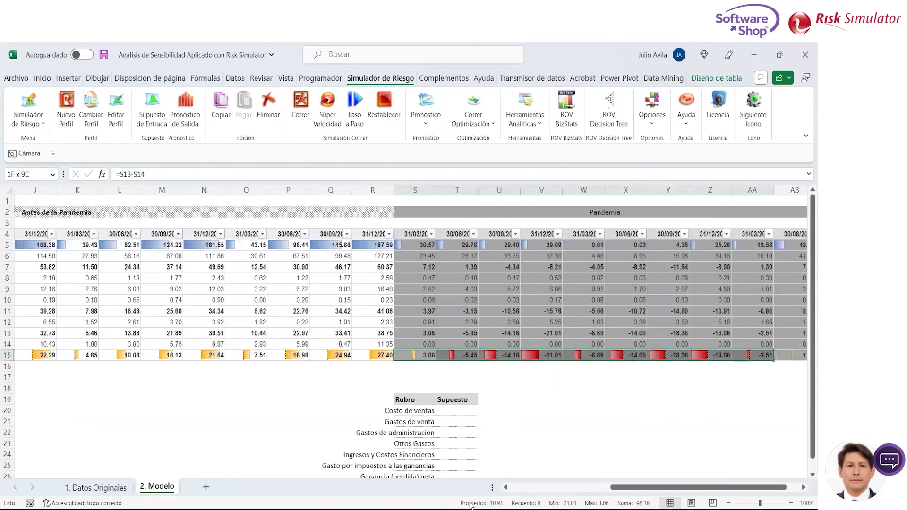
key(shift+Right)
key(shift+Right)
key(shift+Left)
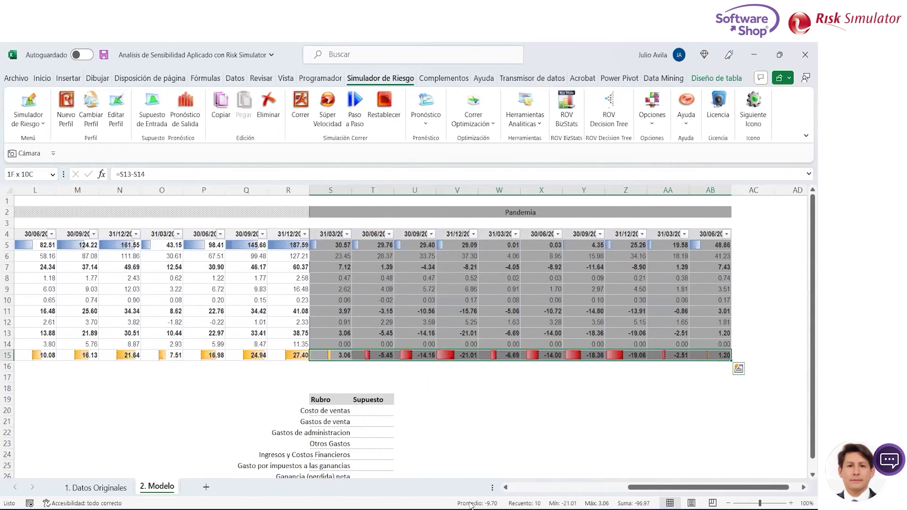
key(Left)
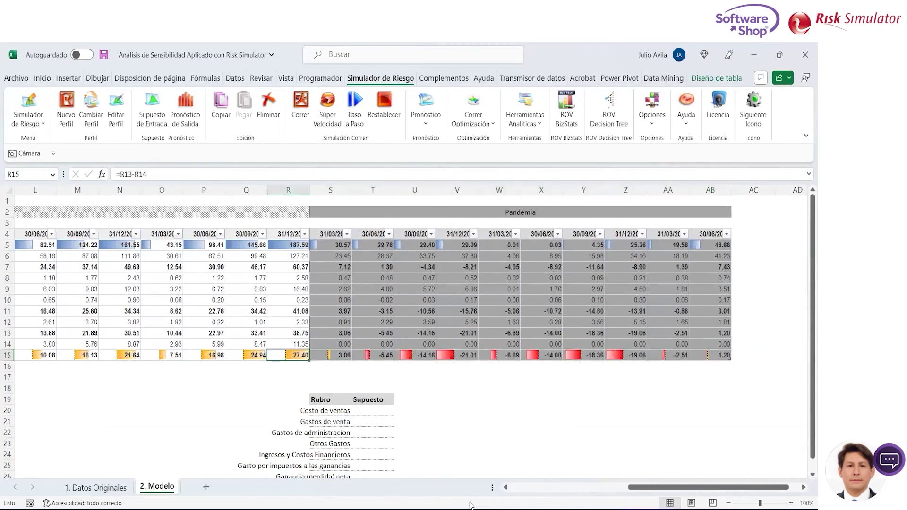
key(Left)
key(Left)
key(Left)
key(Left)
key(Left)
key(Left)
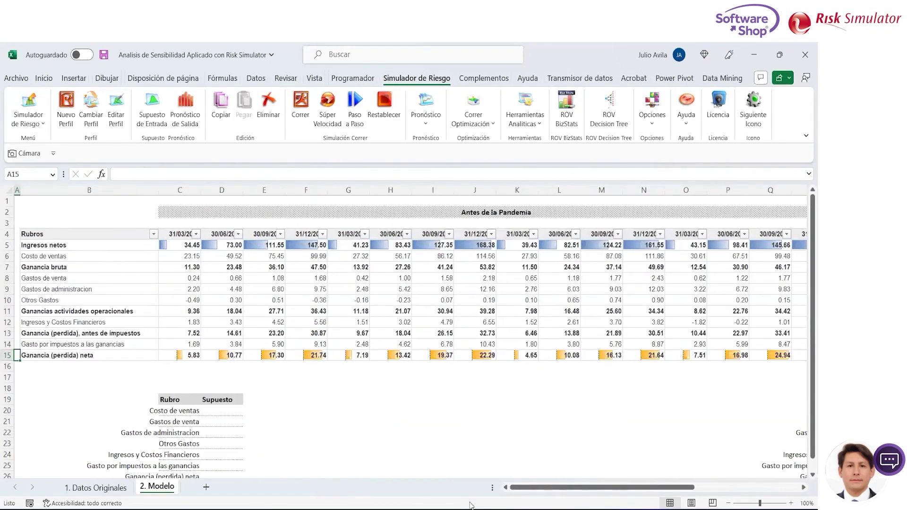
key(Down)
key(Down)
key(Down)
key(Down)
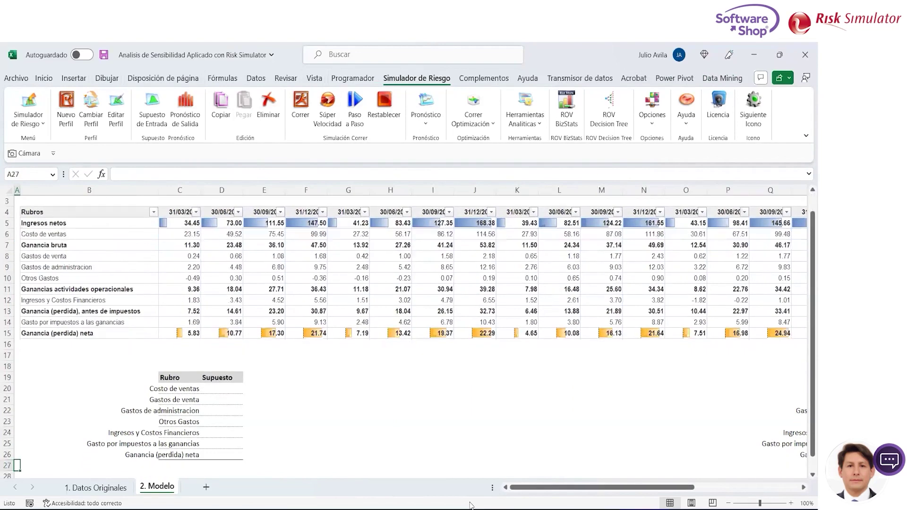
key(Down)
key(Down)
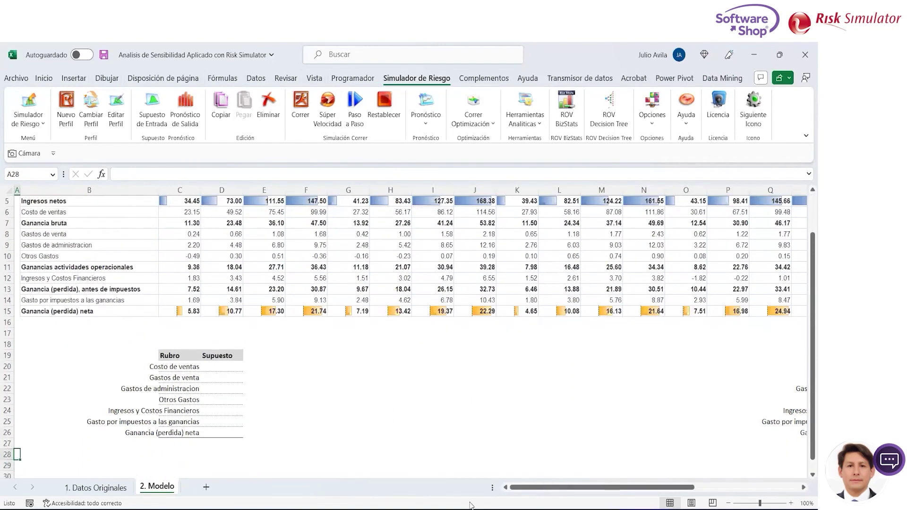
key(Up)
key(Up)
key(Up)
key(Right)
key(Right)
key(Right)
key(Up)
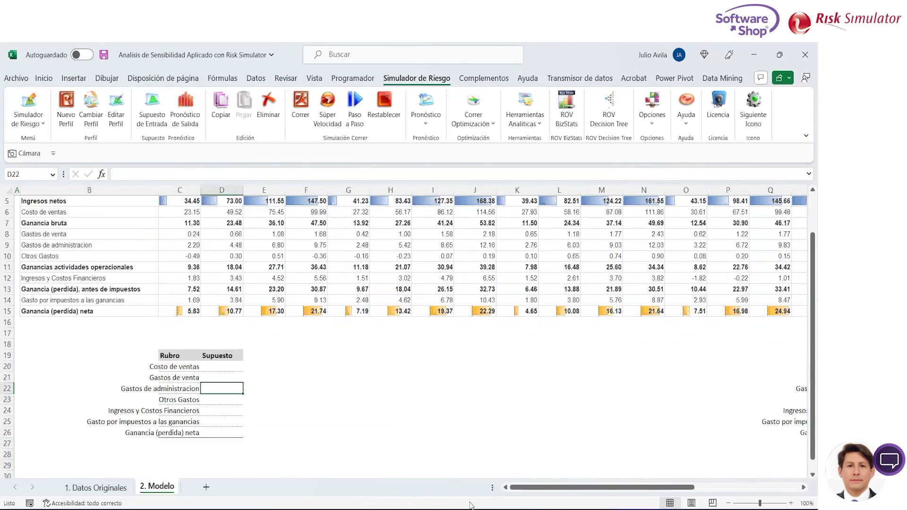
key(Up)
key(Up)
key(Up)
key(Up)
key(Up)
key(Up)
key(Up)
key(Up)
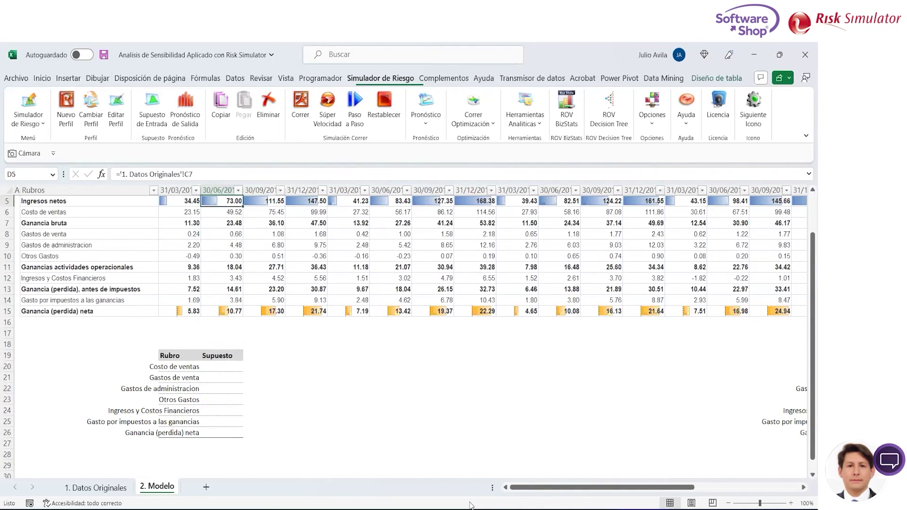
key(Up)
key(Up)
key(Up)
key(Down)
key(Down)
key(Down)
key(Down)
key(Down)
key(Down)
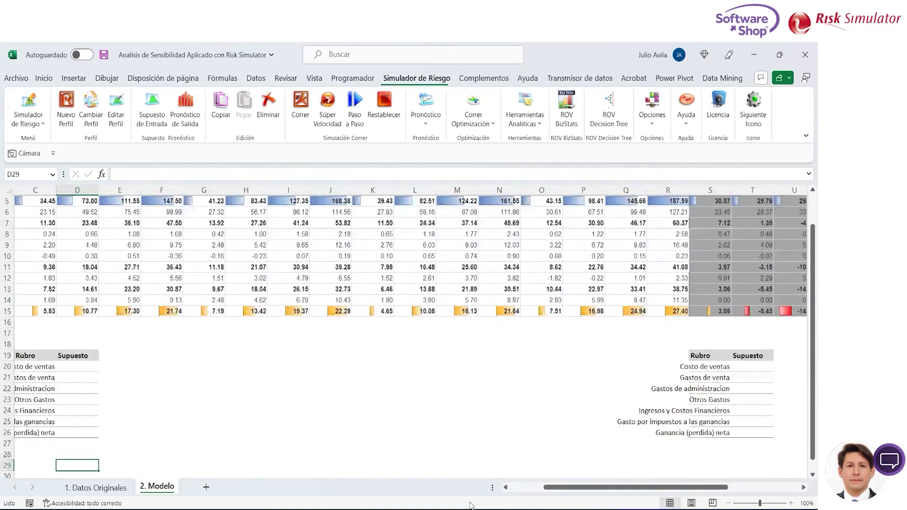
key(Down)
key(Down)
key(Down)
key(Left)
key(Left)
key(Up)
key(Up)
key(Up)
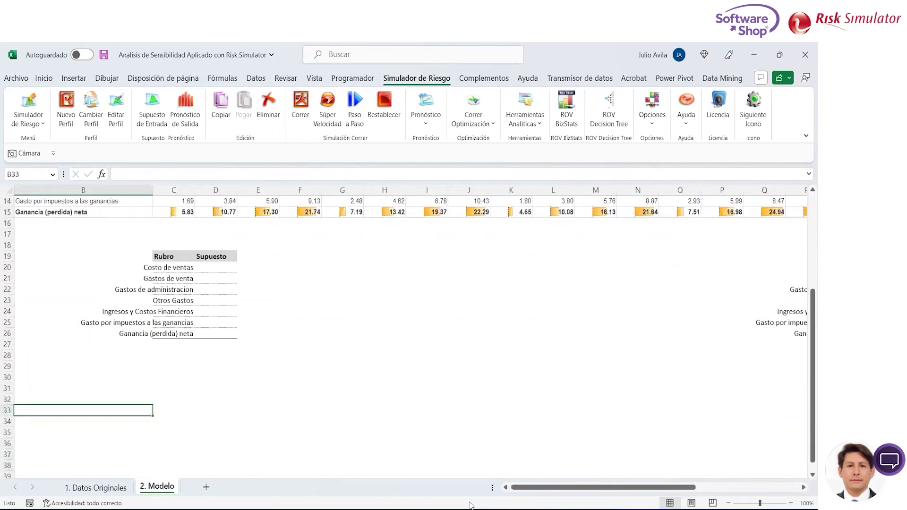
key(Up)
key(Up)
key(Up)
key(Up)
key(Up)
key(Up)
key(Up)
key(Up)
key(Up)
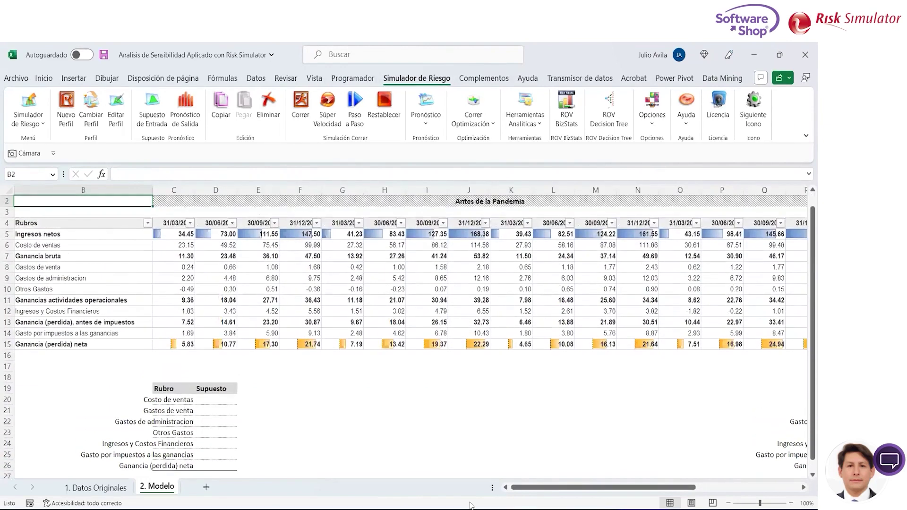
key(Down)
key(Down)
key(Down)
key(Down)
key(Down)
key(Right)
key(Down)
key(Down)
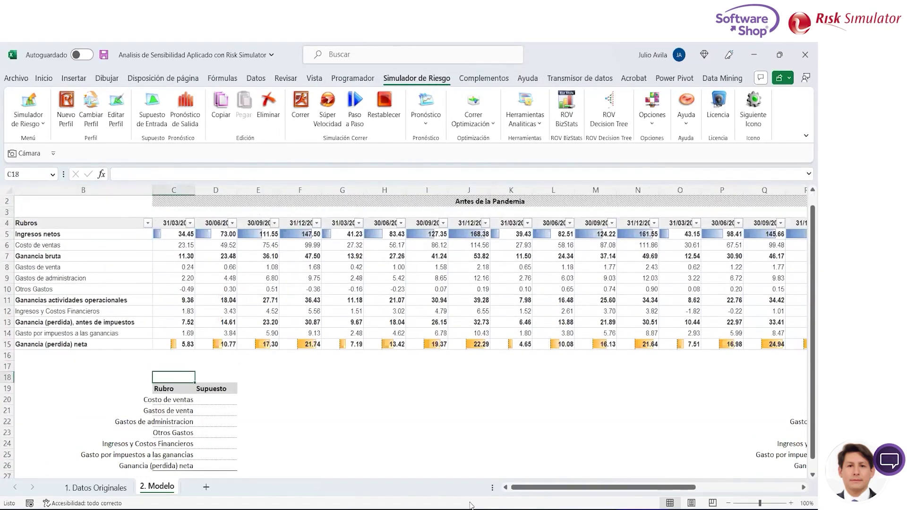
key(Down)
key(shift+Right)
key(shift+Down)
key(shift+Down)
key(shift+Down)
key(shift+Down)
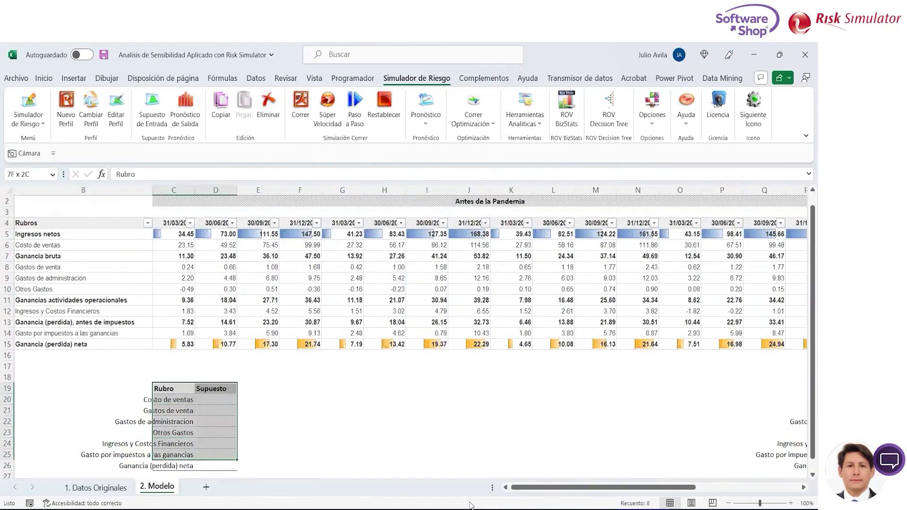
key(shift+Down)
key(shift+Down)
key(shift+Up)
key(Right)
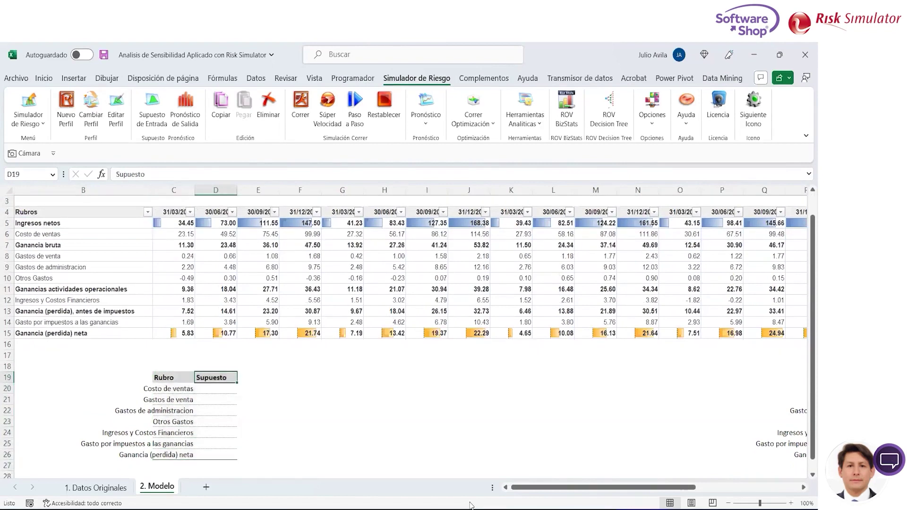
key(Right)
key(Right)
key(Right)
key(Right)
key(Right)
key(Right)
key(Left)
key(shift+Right)
key(shift+Down)
key(shift+Down)
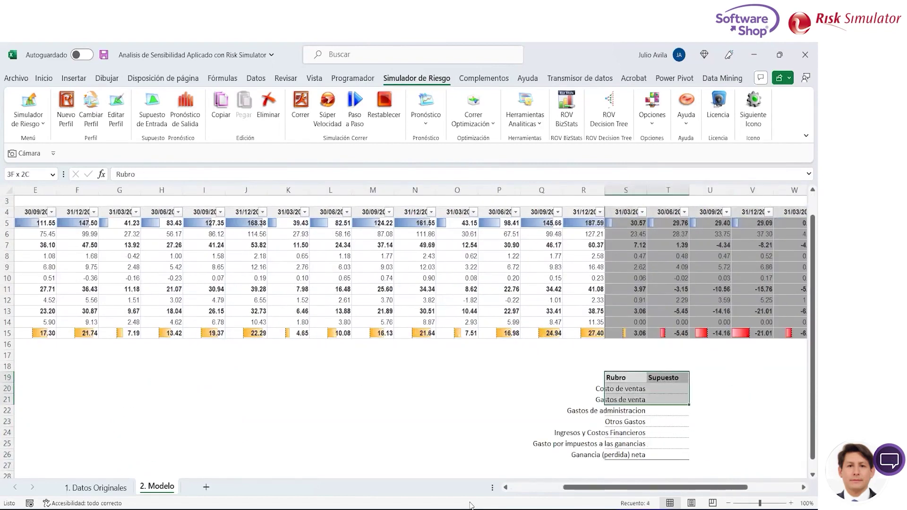
key(shift+Down)
key(shift+Down)
key(shift+Down)
key(shift+Down)
key(shift+Down)
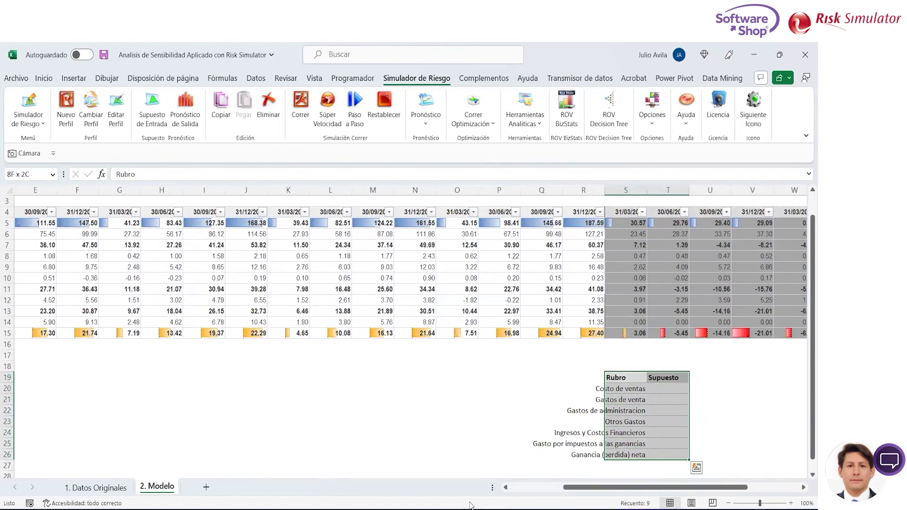
key(Left)
key(Left)
key(Left)
key(Left)
key(Left)
key(Left)
key(Left)
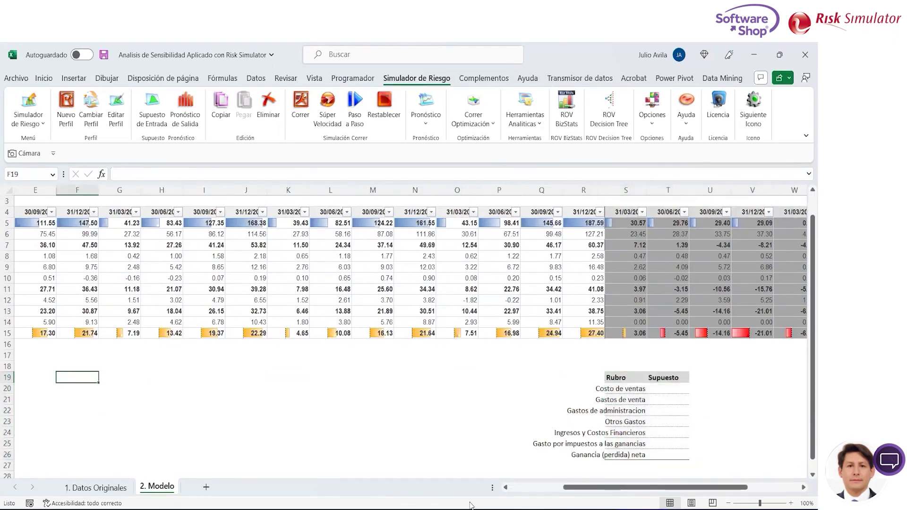
key(Left)
key(Left)
key(Left)
key(Right)
key(Right)
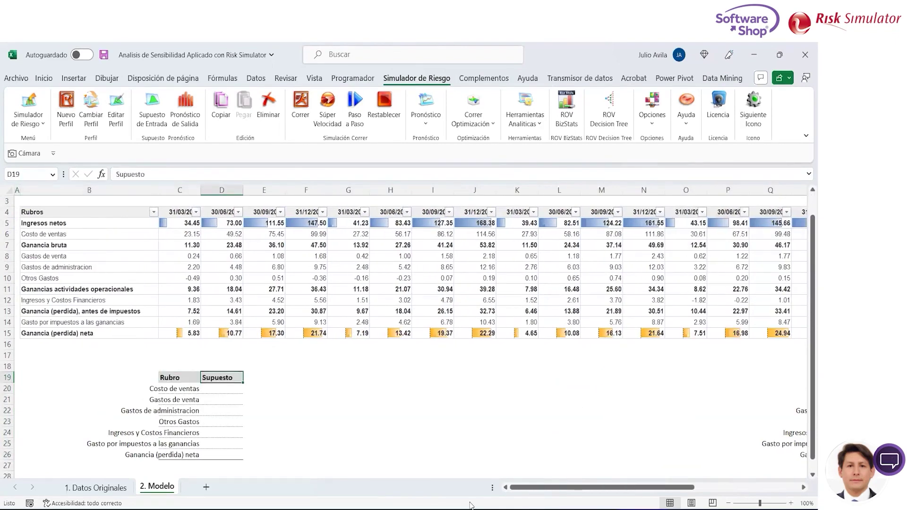
key(Left)
key(shift+Right)
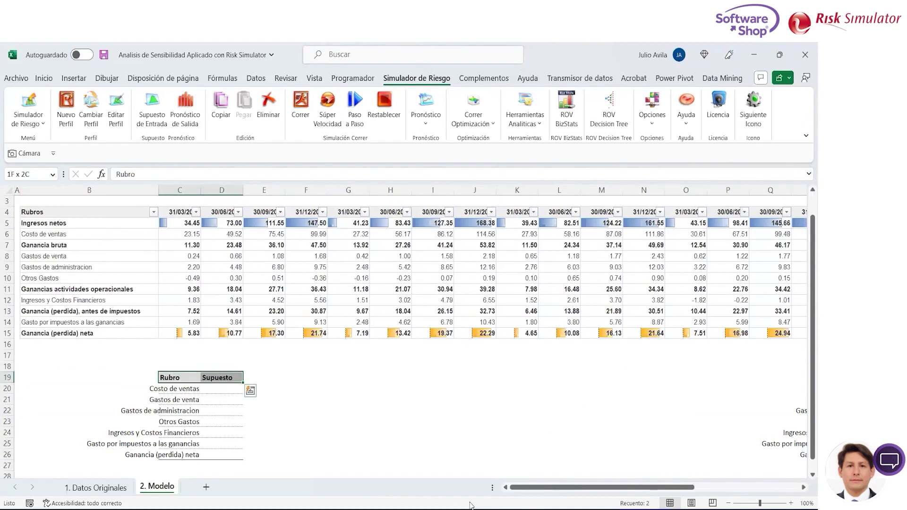
key(Down)
key(shift+Down)
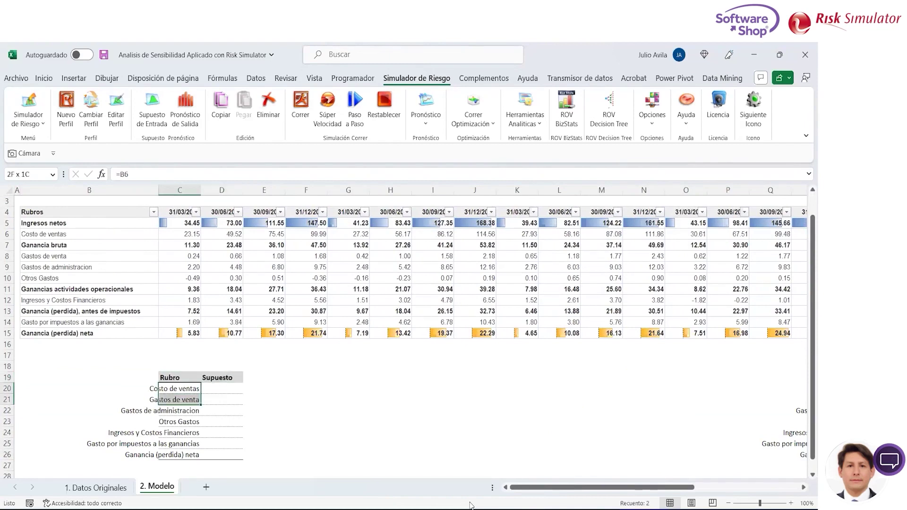
key(shift+Down)
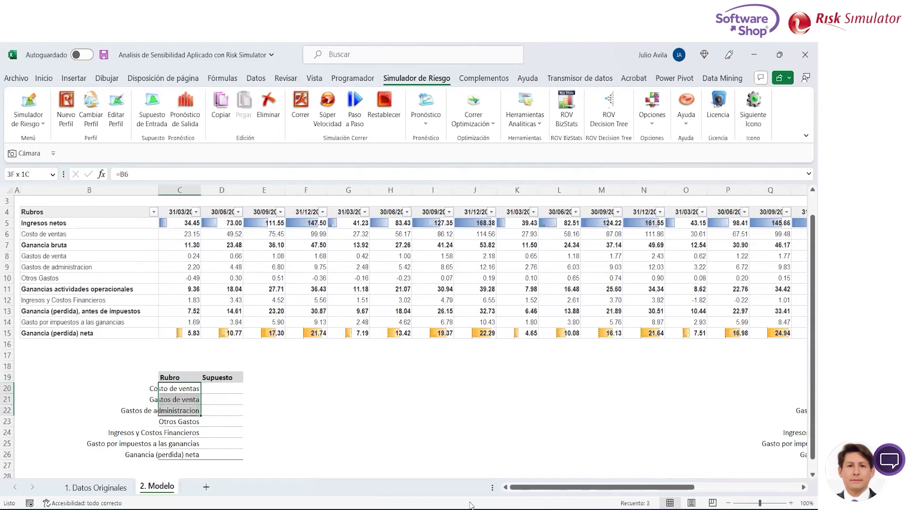
key(shift+Down)
key(shift+Down)
key(shift+Down)
key(shift+Down)
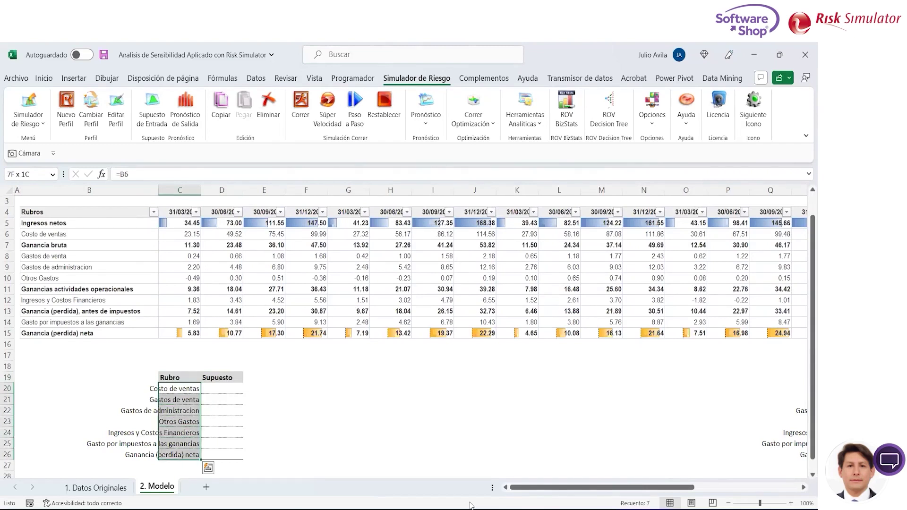
click(68, 229)
key(shift+Down)
key(shift+Down)
key(shift+Down)
key(shift+Down)
key(shift+Down)
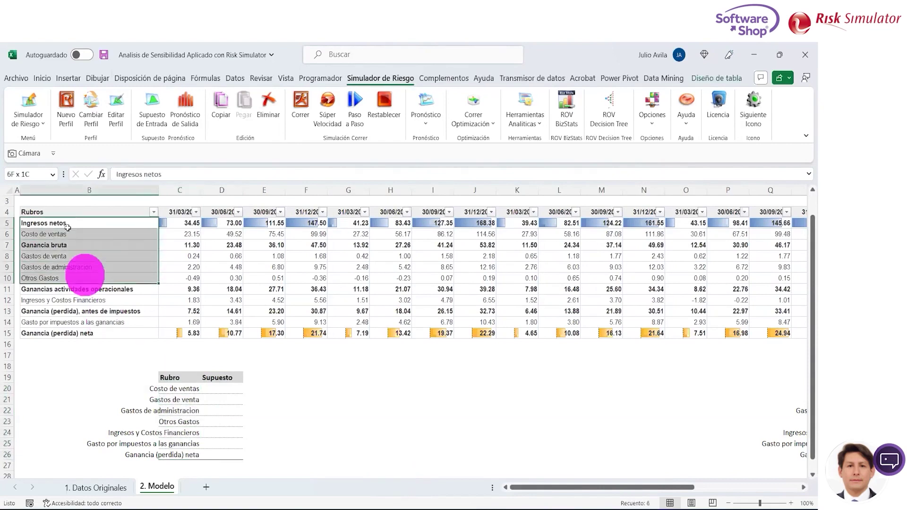
key(Right)
key(ctrl+Down)
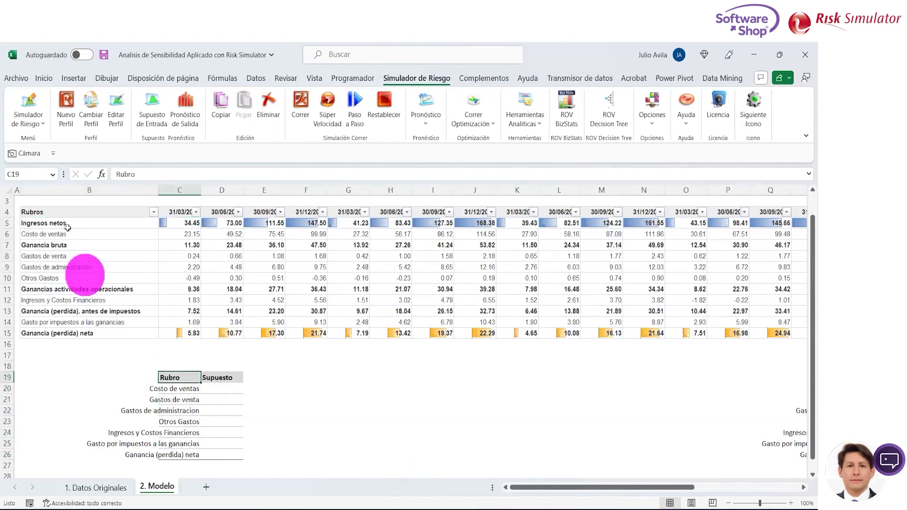
key(ctrl+Down)
key(Right)
key(Down)
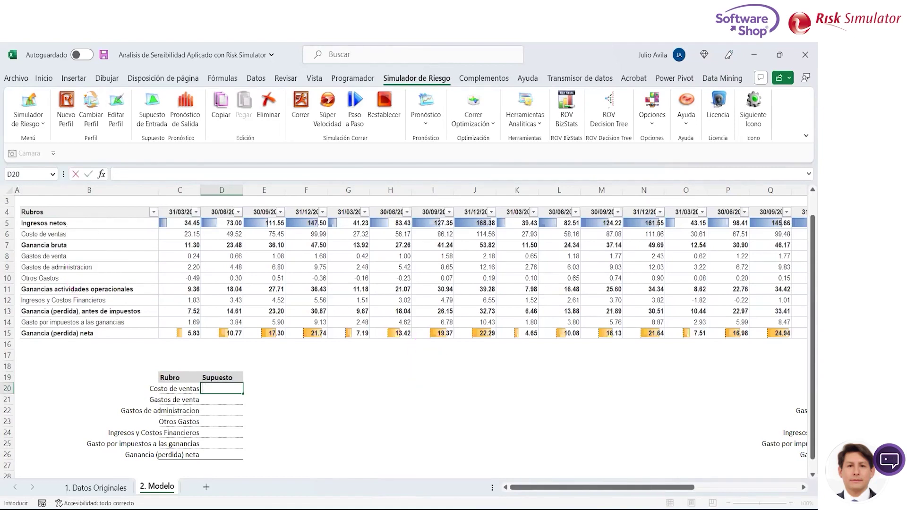
Step: Switch the keyboard to English (US) and start D20 with =PROMEDIO(C6:R6) for average cost of sales
click(671, 509)
click(673, 449)
text(=P)
text(ROME)
key(Tab)
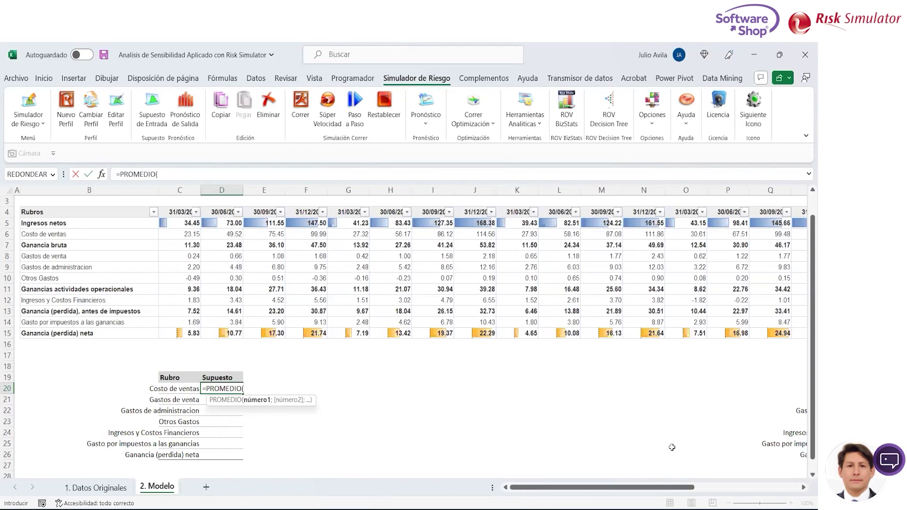
key(Up)
key(Up)
key(Up)
key(Up)
key(Left)
key(shift+Right)
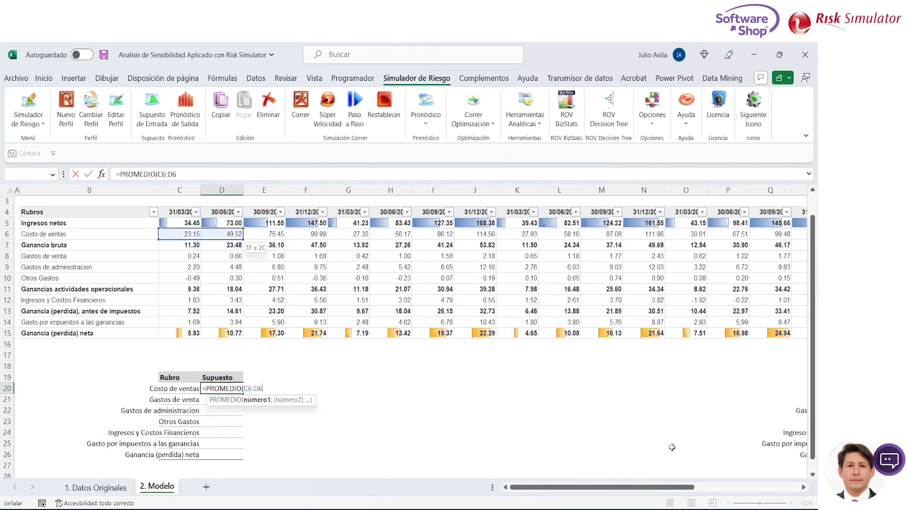
key(shift+Right)
key(shift+Right)
key(shift+Right)
key(shift+Right)
key(shift+Right)
key(shift+Right)
key(shift+Right)
key(shift+Right)
key(shift+Right)
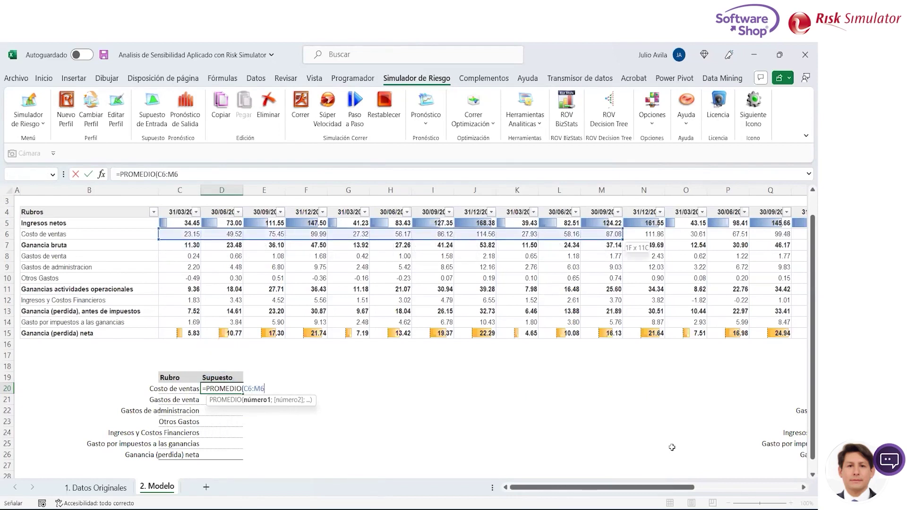
key(shift+Right)
key(shift+Right)
key(shift+Right)
key(shift+Right)
key(shift+Right)
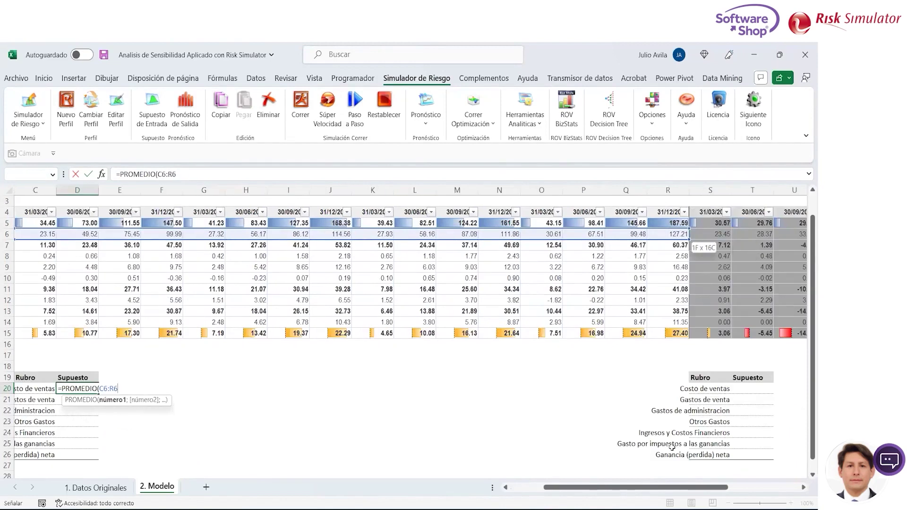
text())
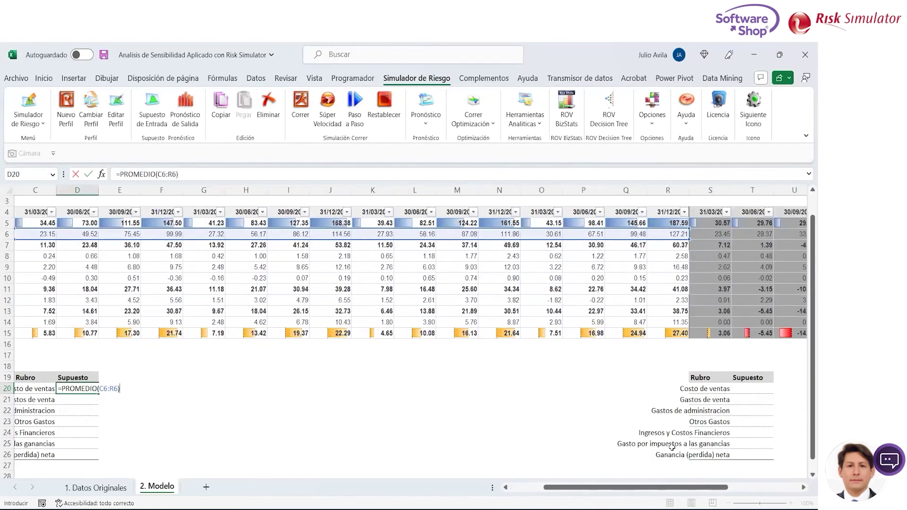
text(/)
text(PROMED)
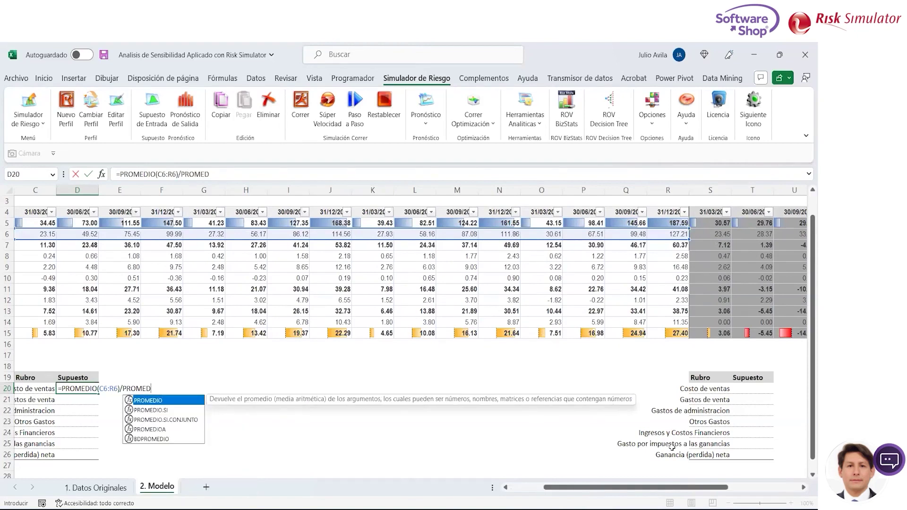
text(IO)
text(()
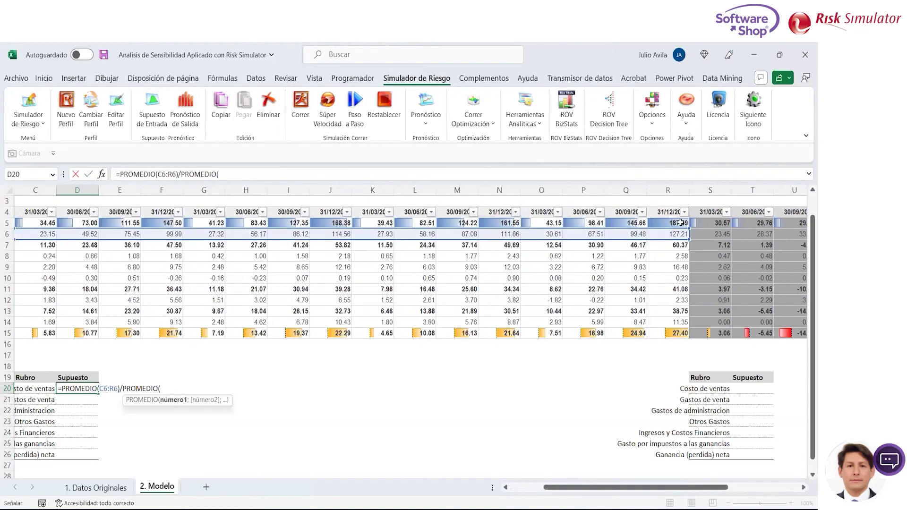
Step: Divide by PROMEDIO($C$5:$R$5), the absolute net-revenue range, and commit the 68.42% ratio
drag(680, 223, 19, 225)
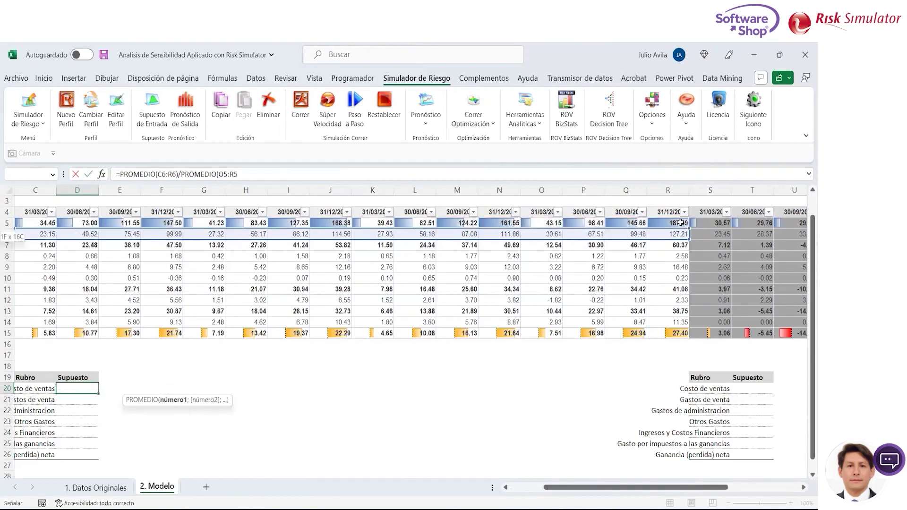
drag(680, 223, 180, 223)
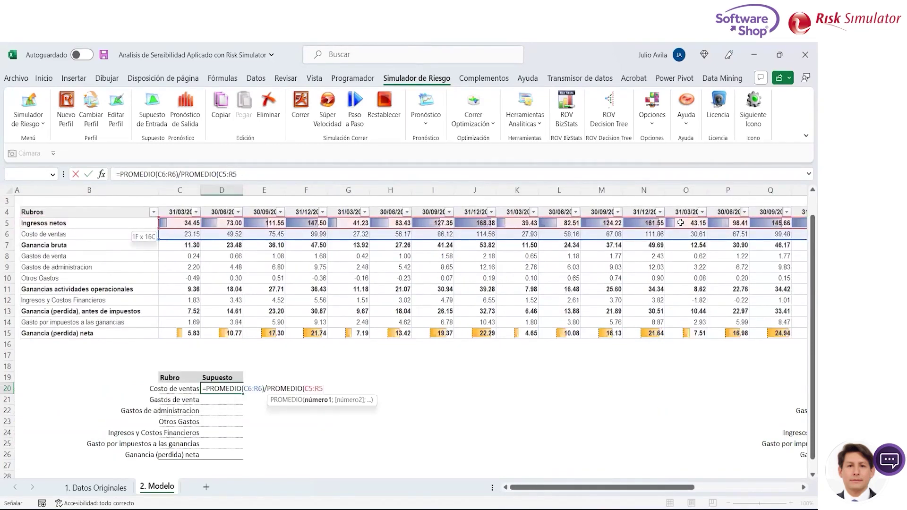
text())
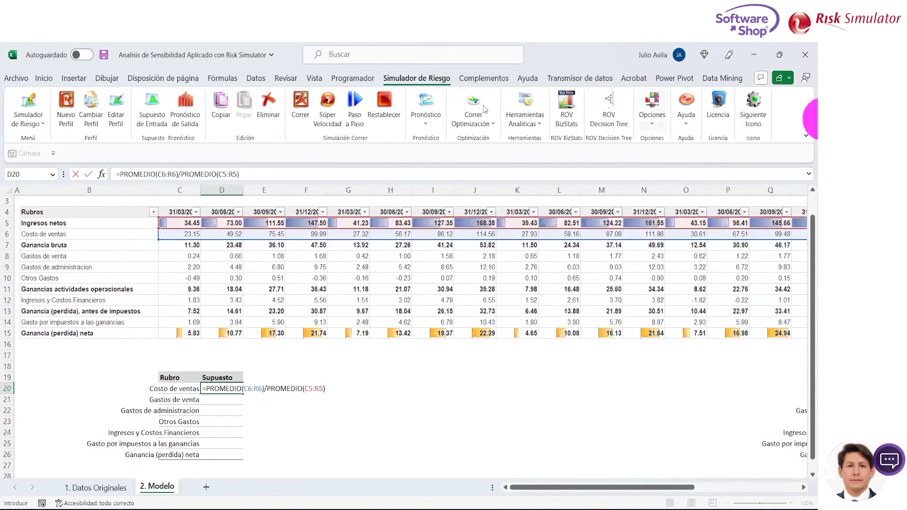
click(223, 174)
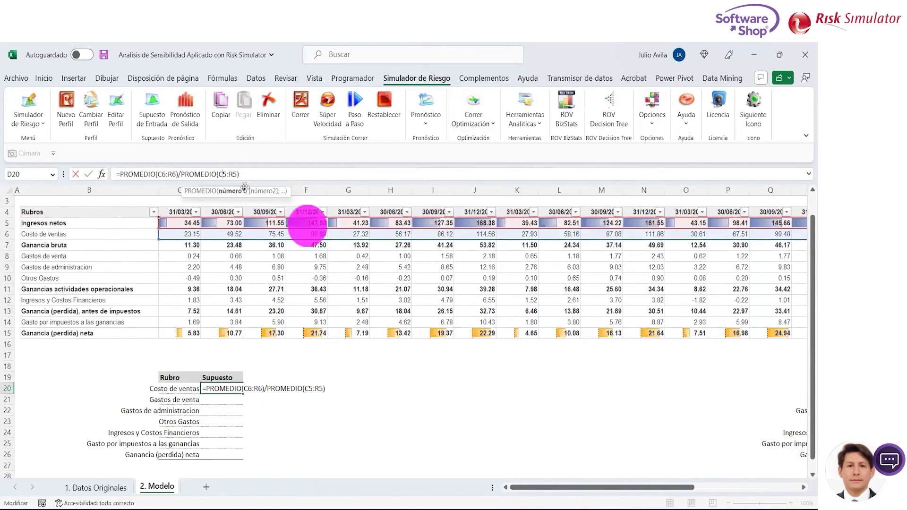
key(F4)
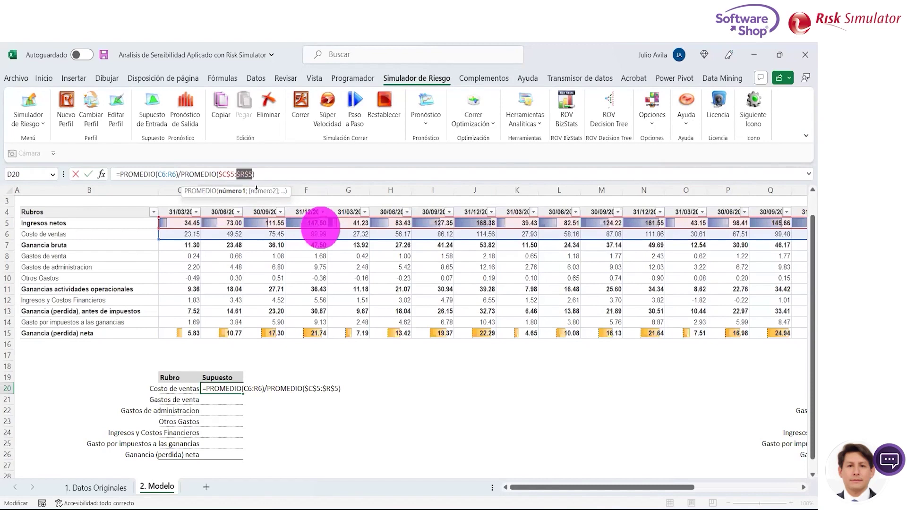
key(Return)
Step: Check the Costo de ventas label and review the D20 formula without changing it
key(Up)
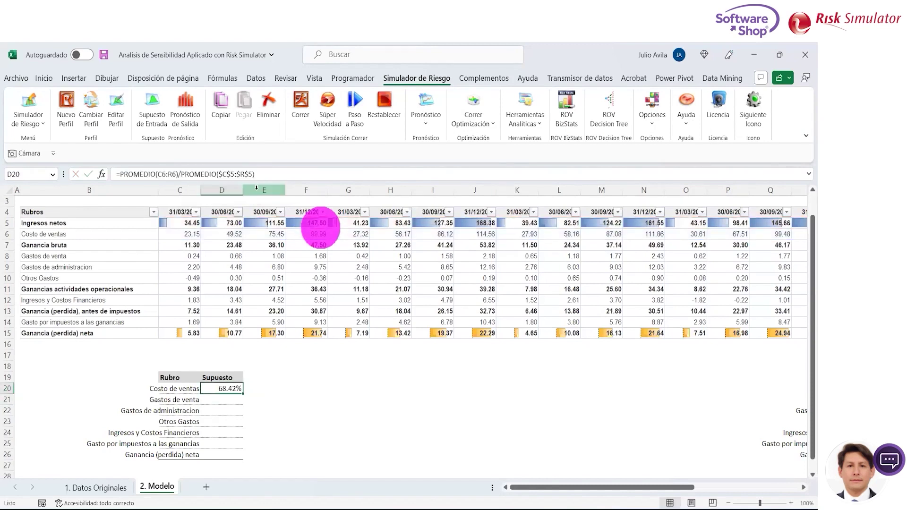
key(Left)
key(Right)
key(F2)
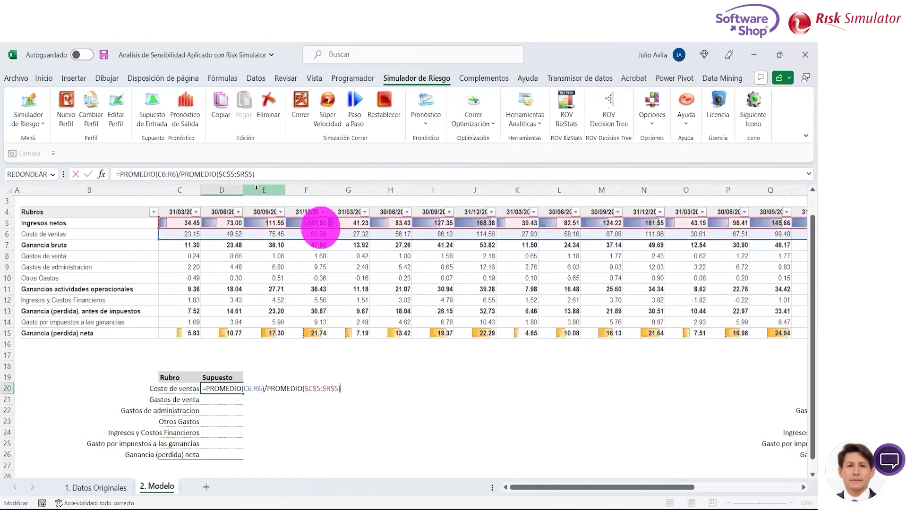
key(Escape)
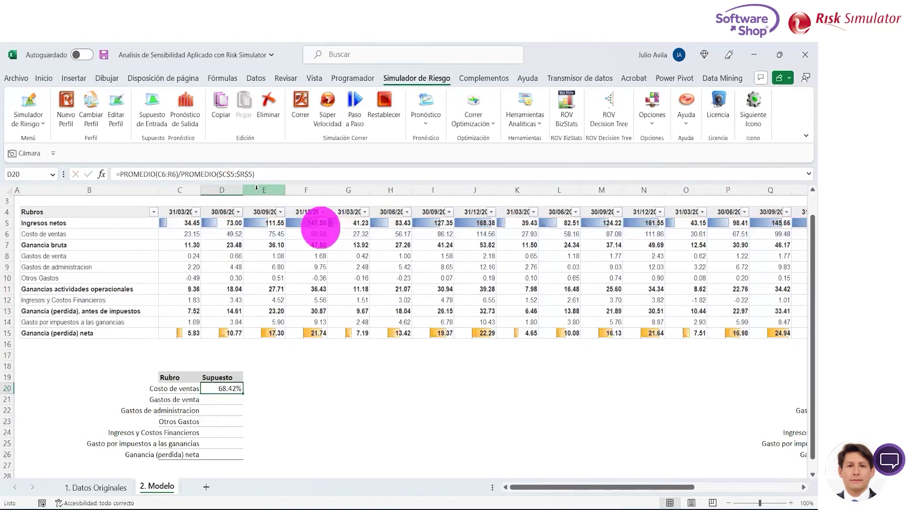
Step: Copy the D20 ratio formula into D21 and point it at row 8 for Gastos de venta (1.26%)
key(Down)
key(Left)
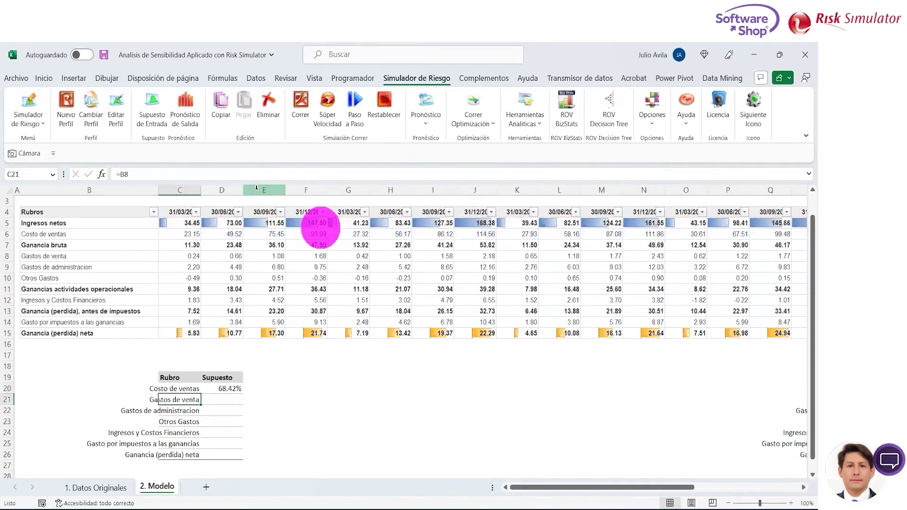
key(Right)
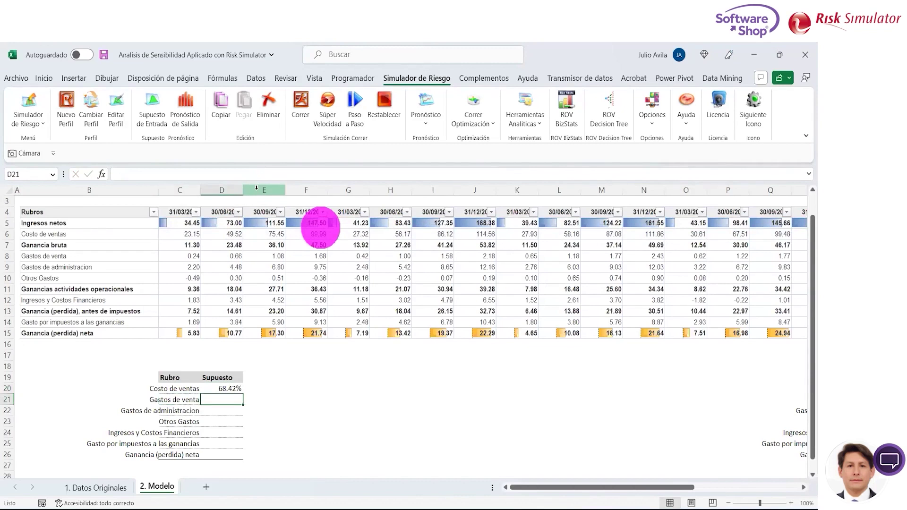
key(Up)
key(ctrl+c)
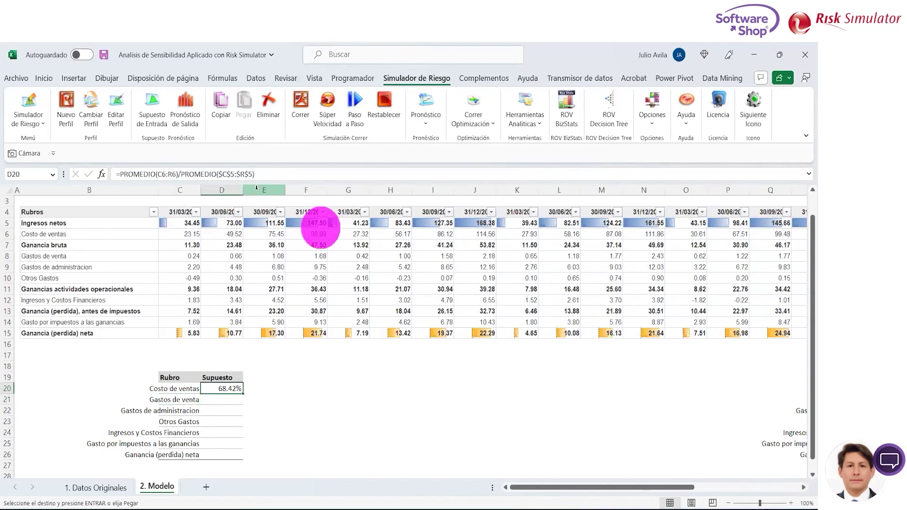
key(Down)
key(Return)
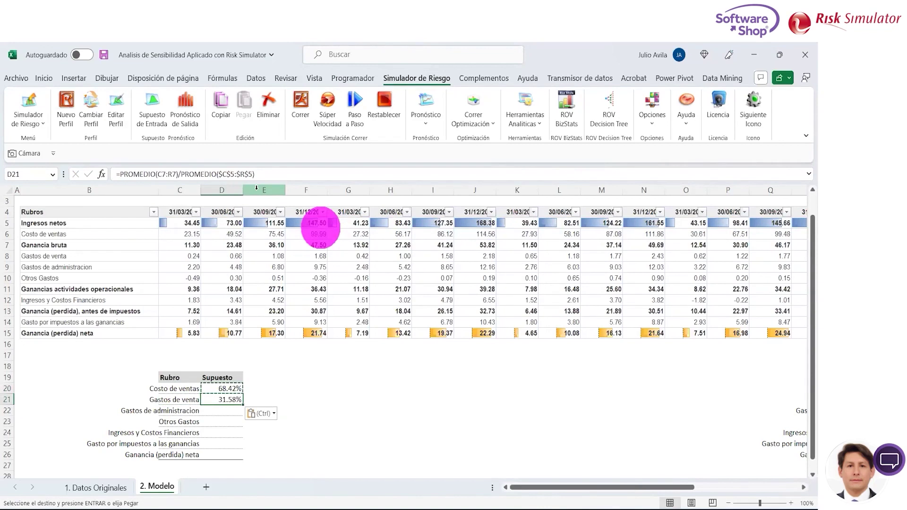
key(F2)
key(F2)
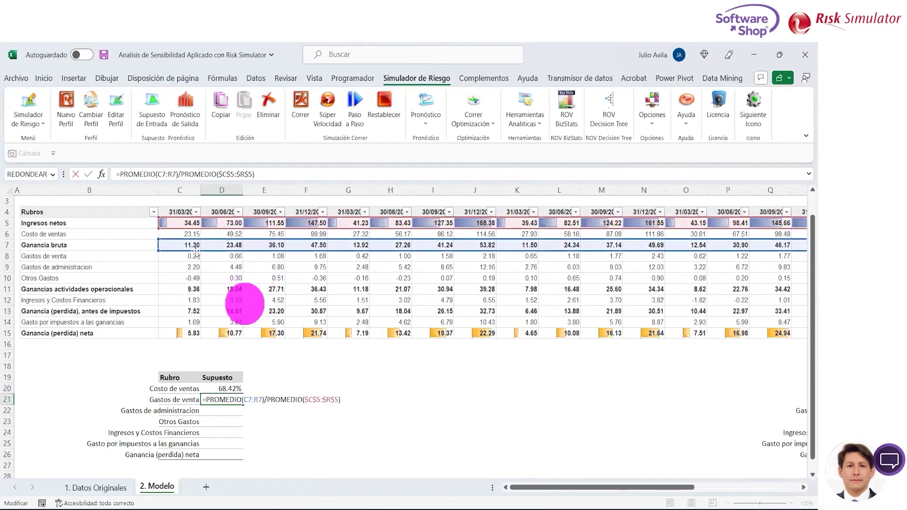
drag(197, 251, 195, 257)
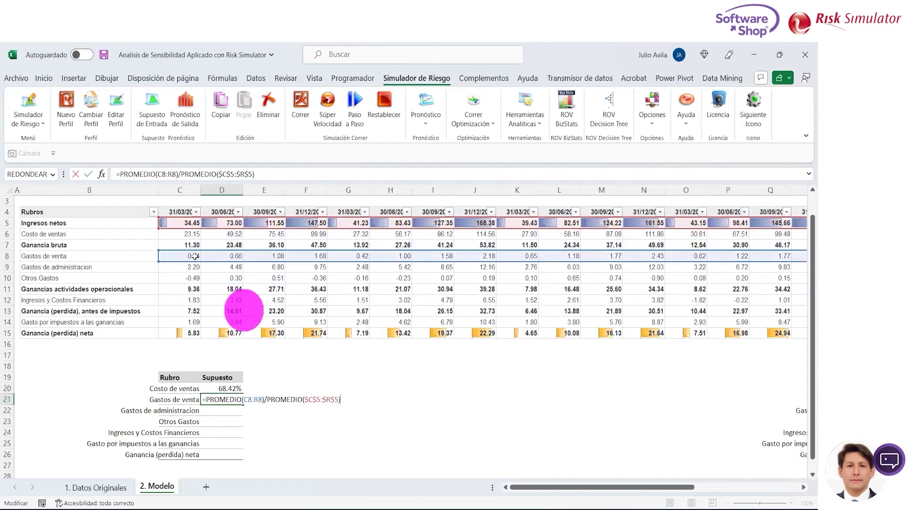
key(Return)
Step: Copy the ratio formula down for Gastos de administracion (7.07%) and Otros Gastos (0.17%)
key(Up)
key(ctrl+c)
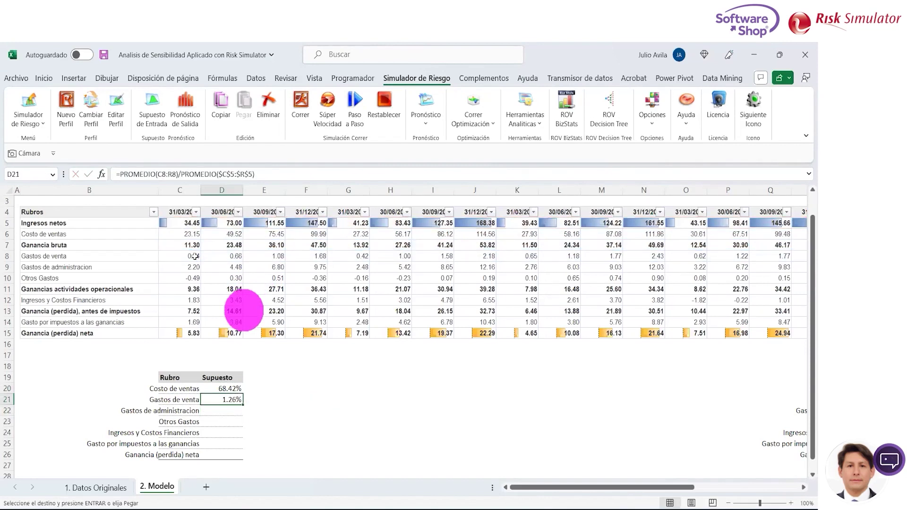
key(Down)
key(Return)
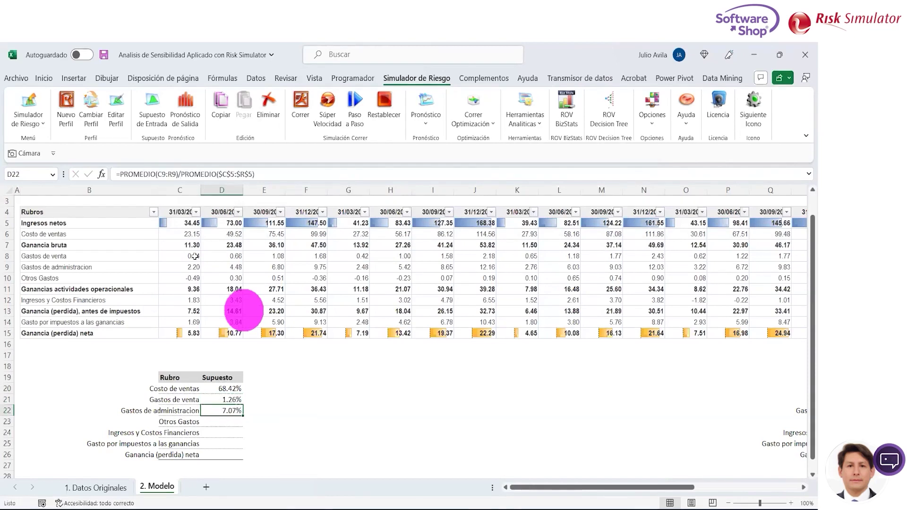
key(F2)
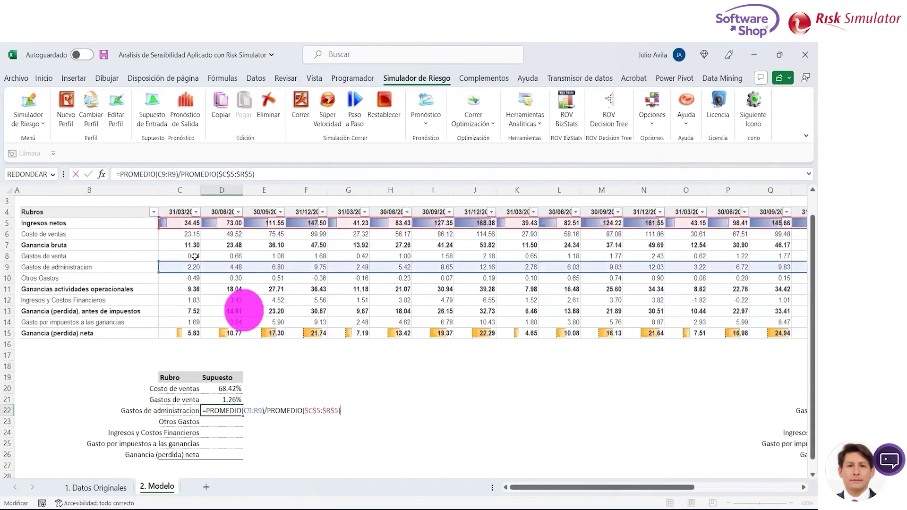
key(Return)
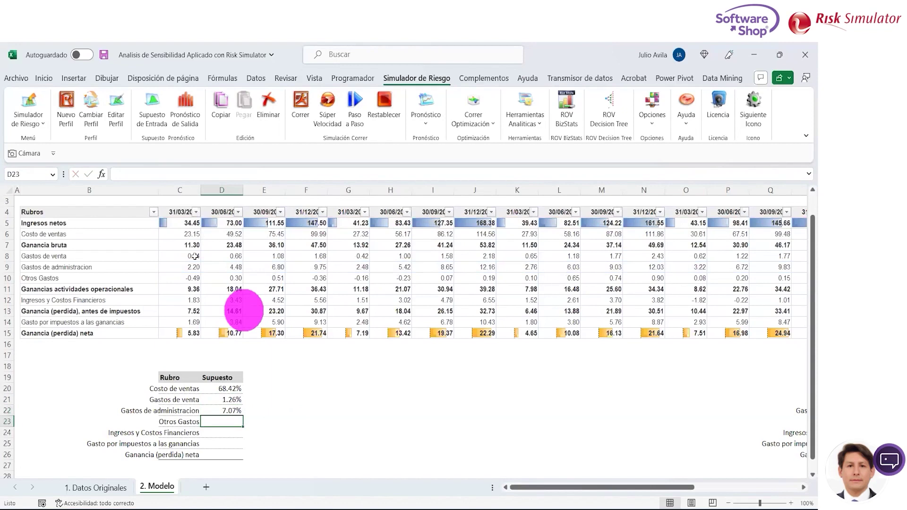
key(Up)
key(ctrl+c)
key(Down)
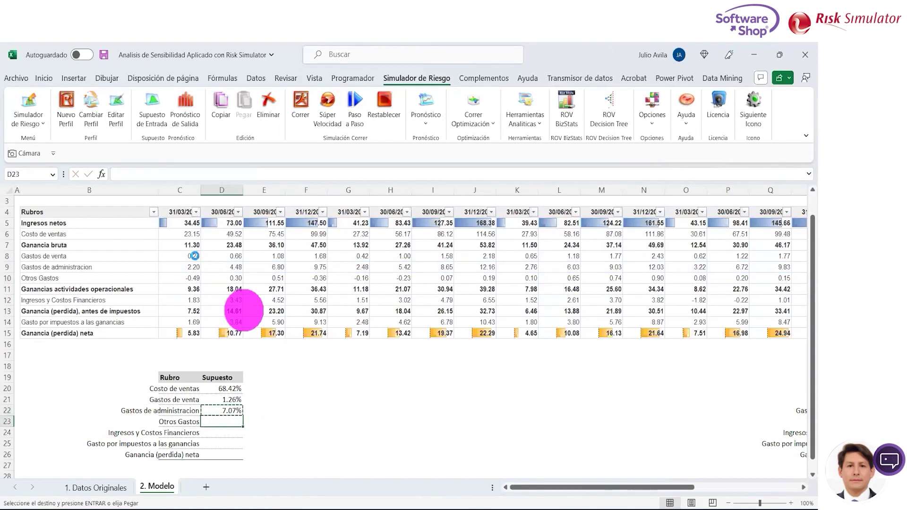
key(ctrl+v)
key(F2)
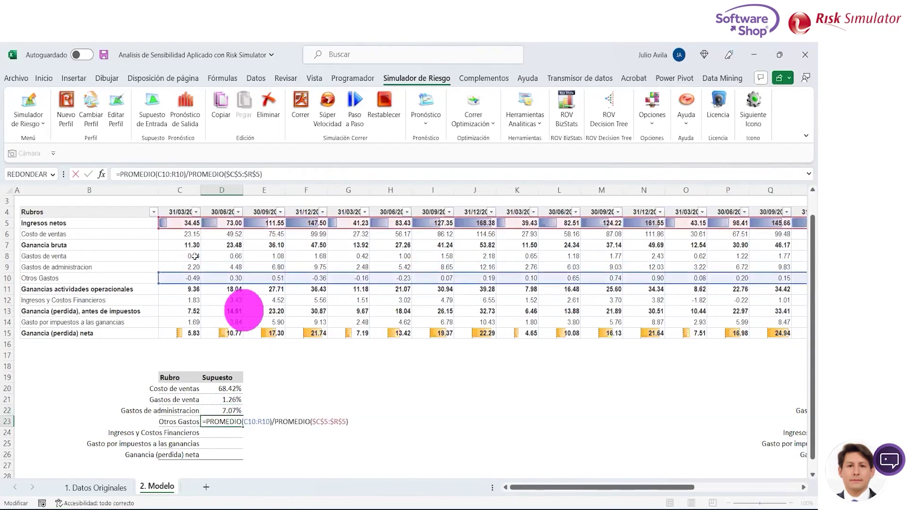
key(Return)
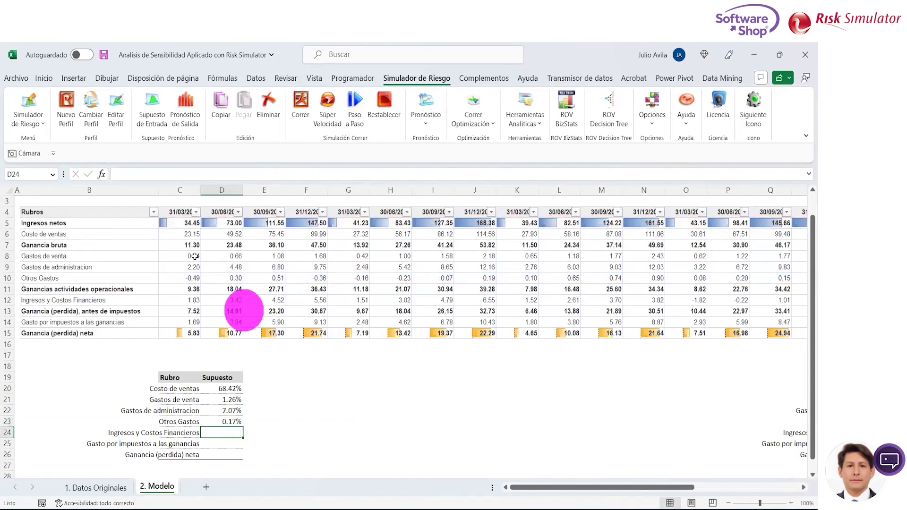
Step: Copy the ratio formula into the Ingresos y Costos Financieros row, retargeted to row 12 (2.65%)
key(Up)
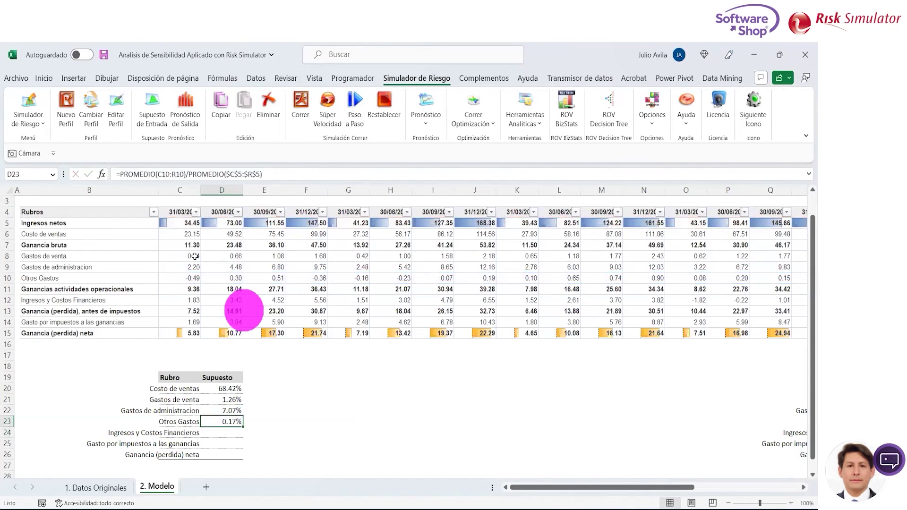
key(ctrl+c)
key(Down)
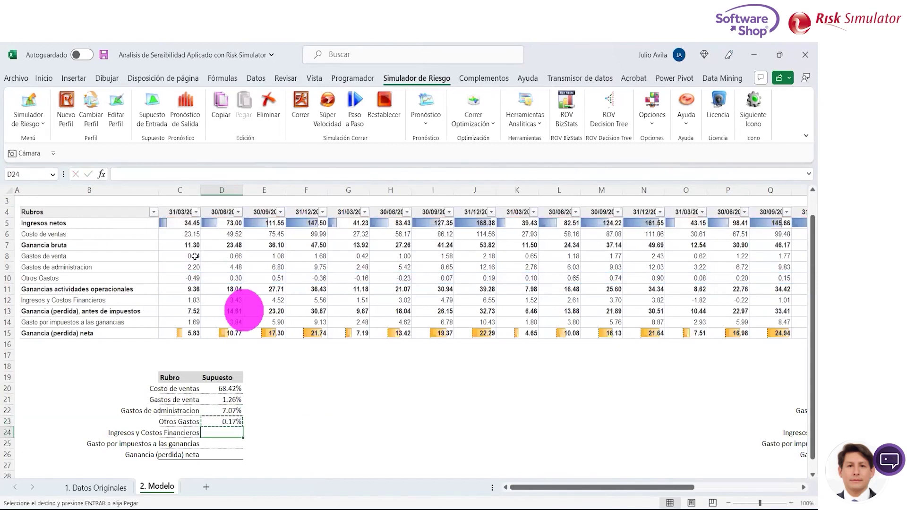
key(ctrl+v)
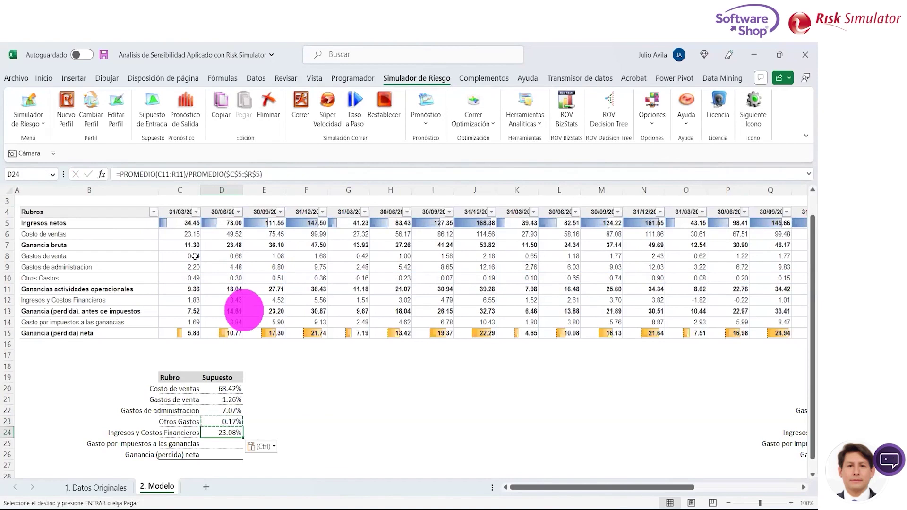
key(Escape)
key(F2)
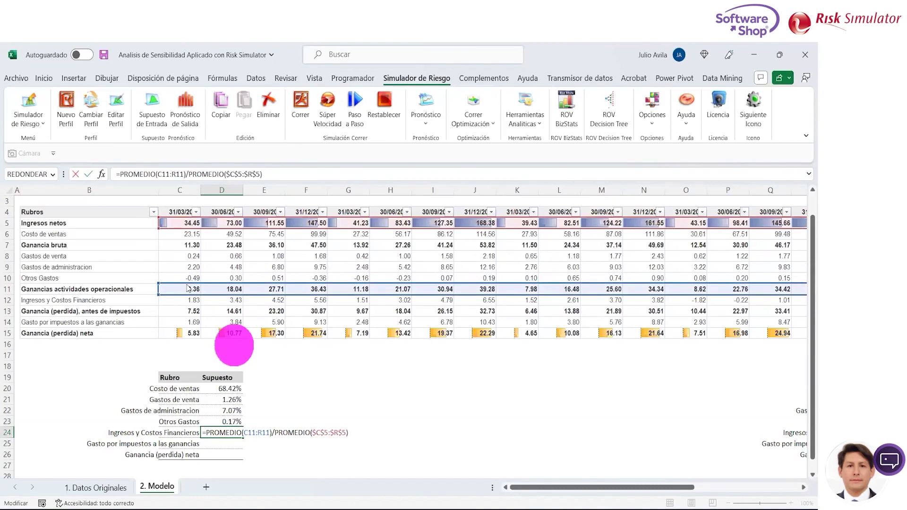
drag(188, 288, 186, 300)
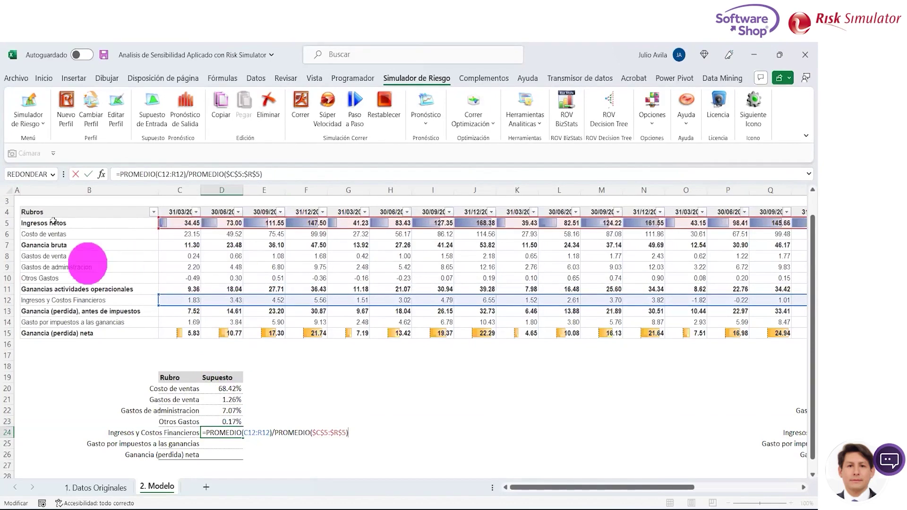
key(Return)
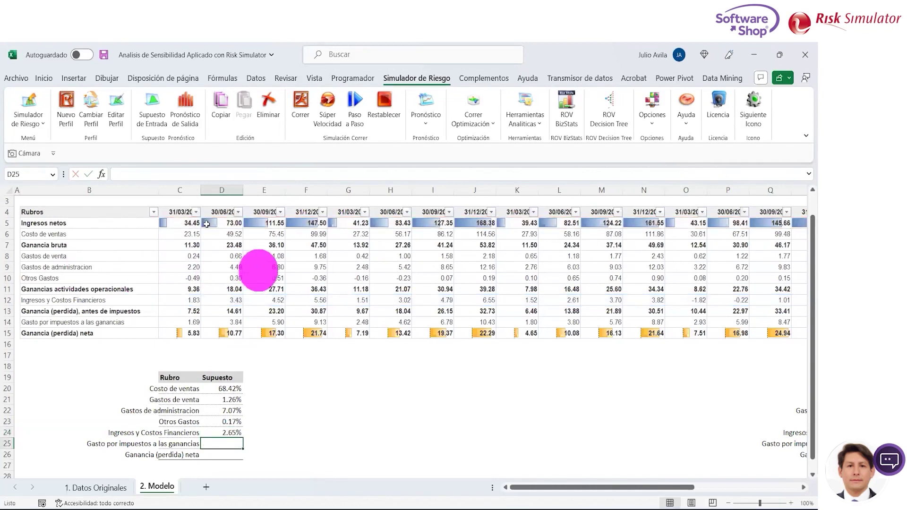
Step: Copy the ratio formula to the tax expense row, retargeted to row 14 (5.62%)
key(Up)
key(ctrl+c)
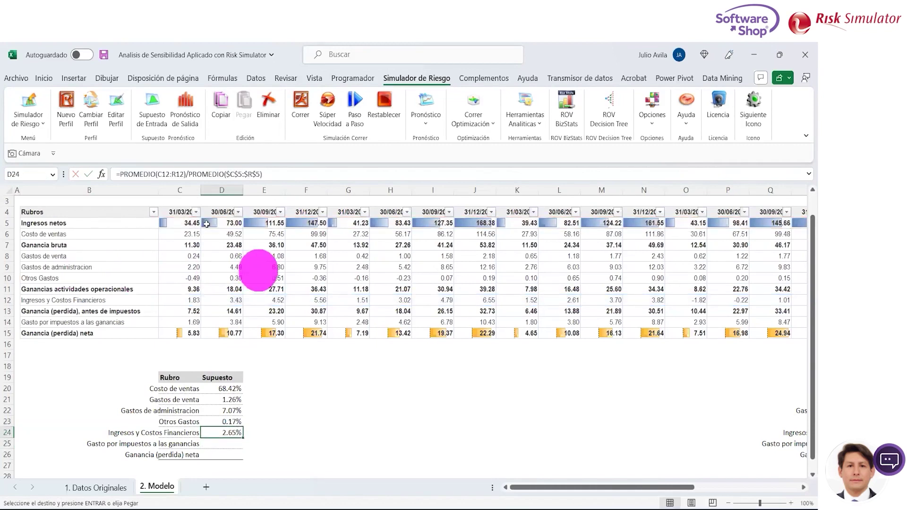
key(Down)
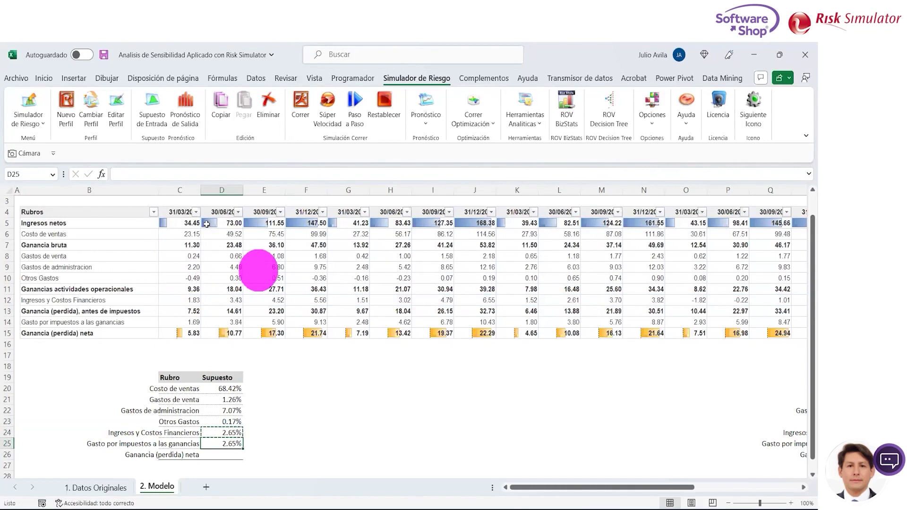
key(ctrl+v)
key(F2)
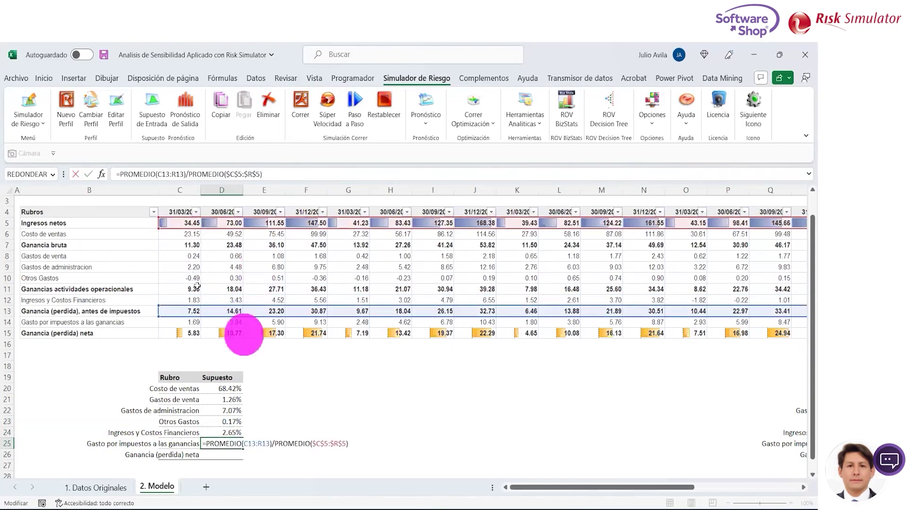
drag(208, 317, 207, 322)
key(Return)
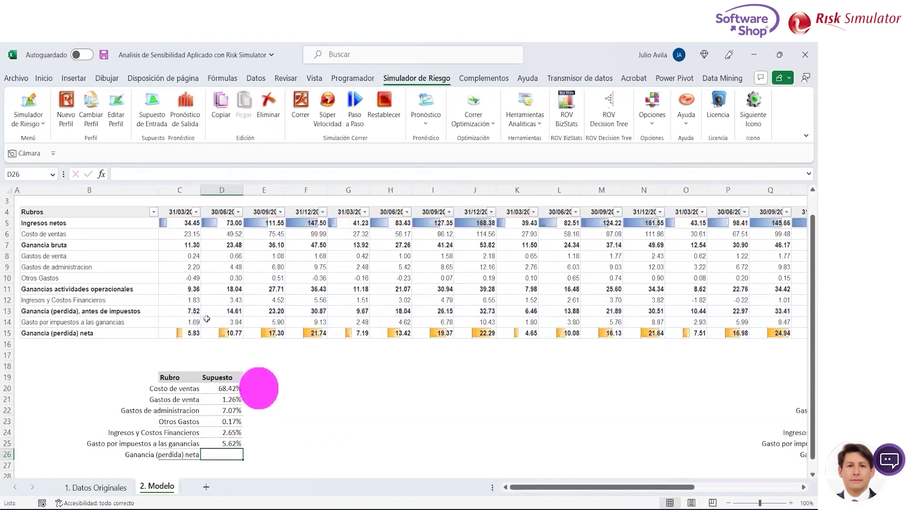
Step: Enter =1-SUMA(D20:D25) in D26 for a 14.81% net profit ratio, then review the D20 formula
text(=)
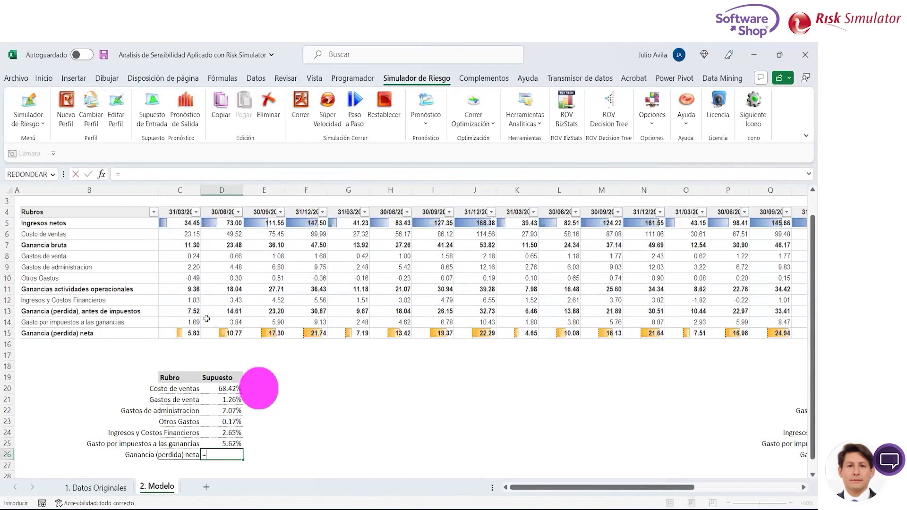
text(1-)
text(SUMA()
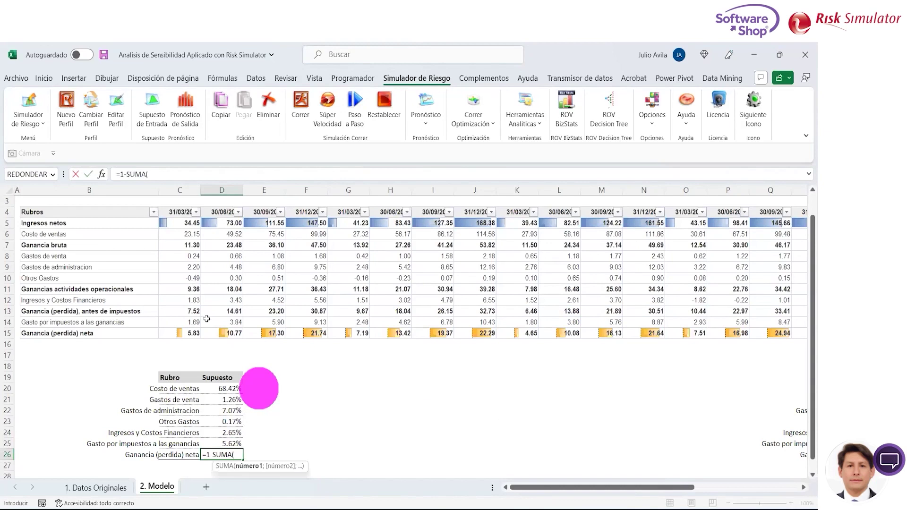
drag(217, 388, 234, 447)
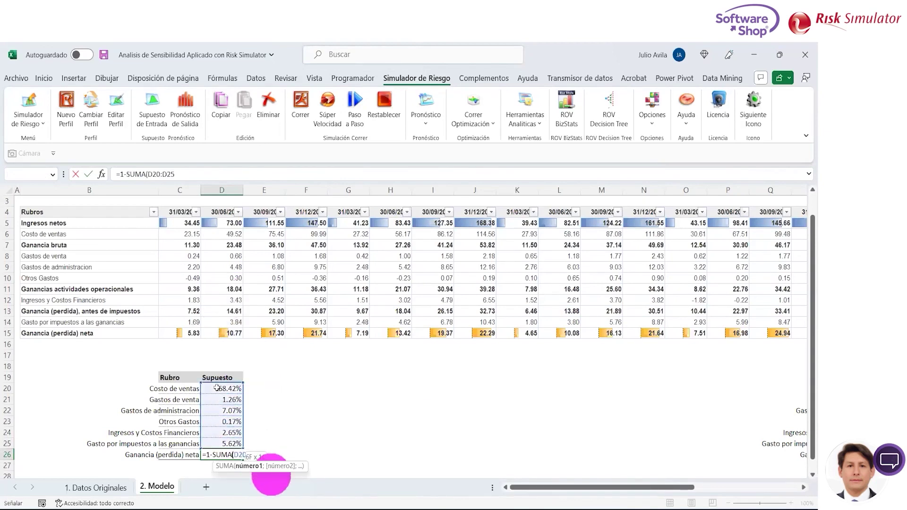
key(Return)
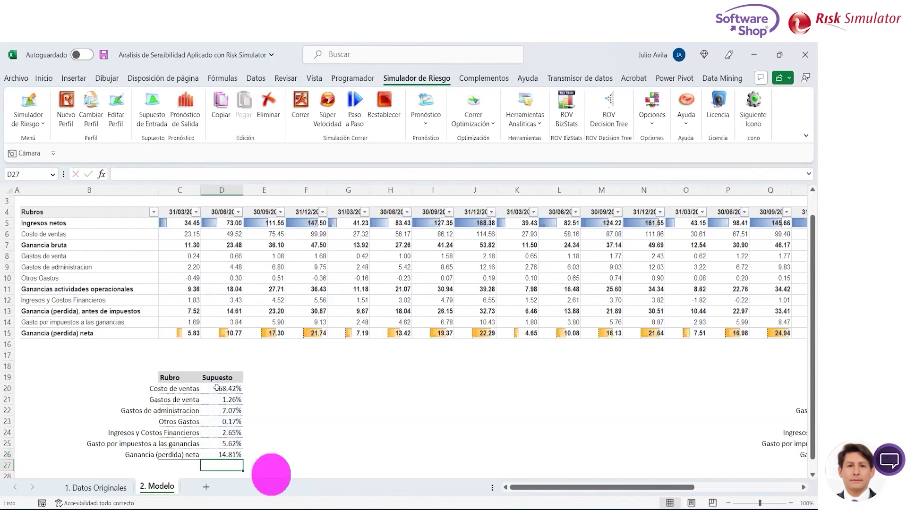
key(Up)
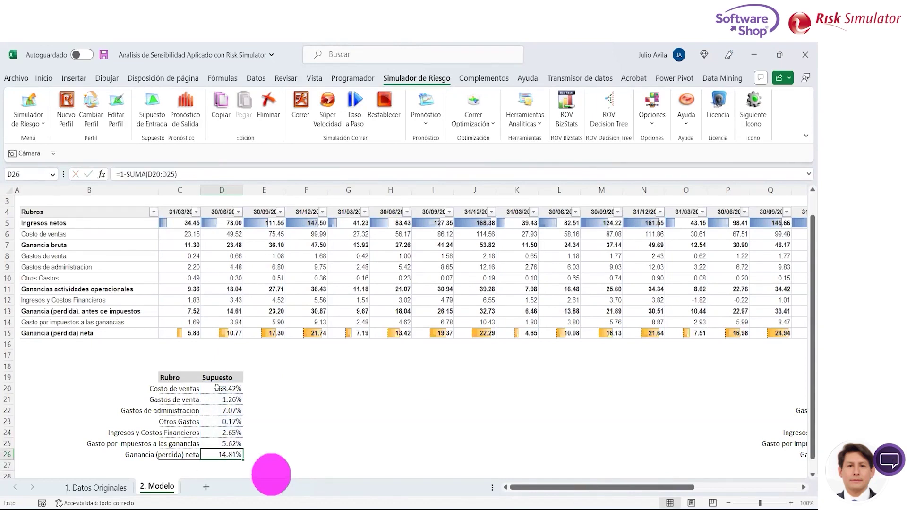
key(Up)
key(Up)
key(Up)
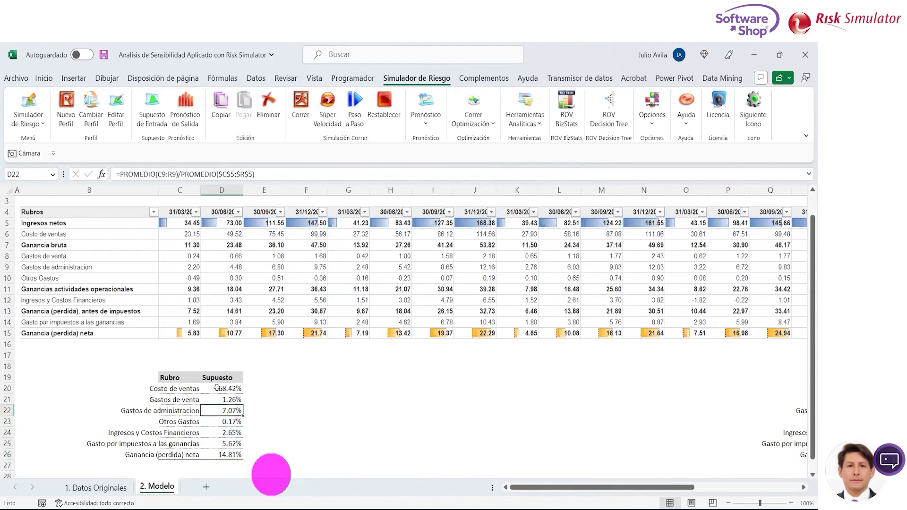
key(Up)
key(Up)
key(Up)
double_click(217, 388)
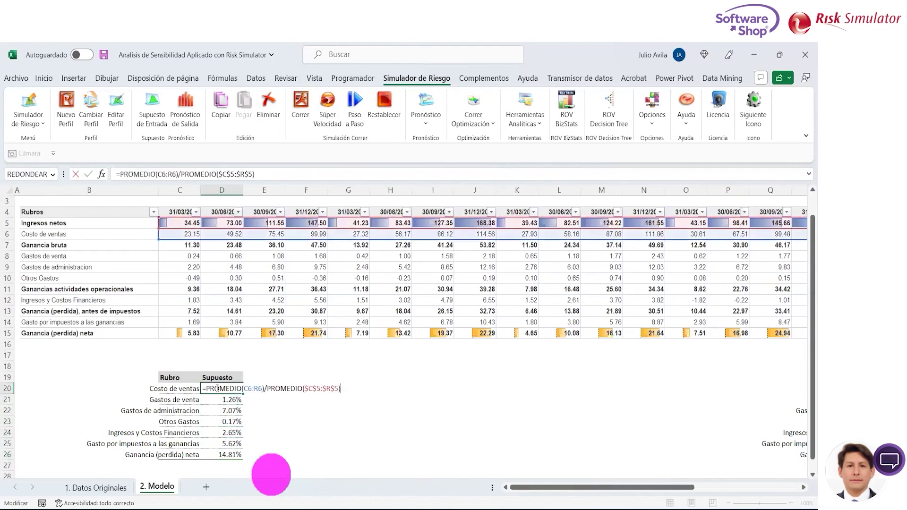
Step: Leave the D20 formula unchanged and go to the empty second-period Costo de ventas cell T20
drag(644, 492, 690, 491)
key(Escape)
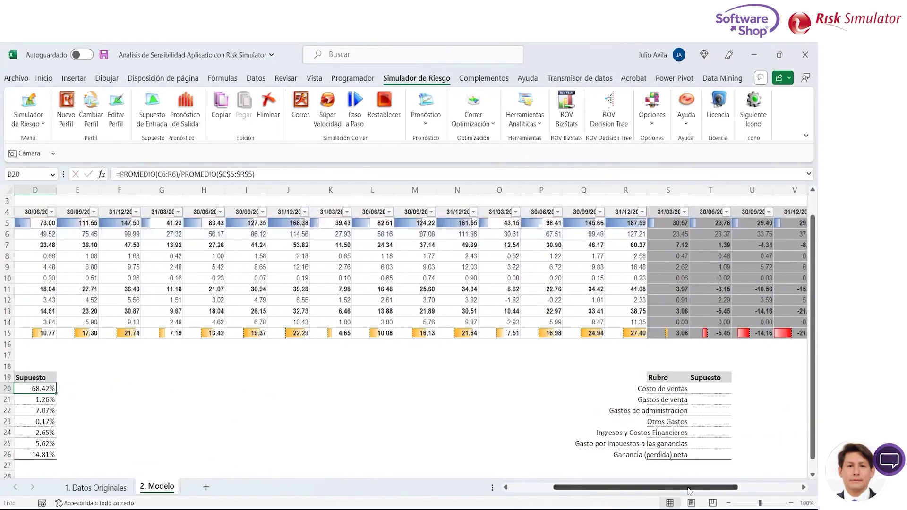
key(Right)
key(Right)
key(Right)
key(Right)
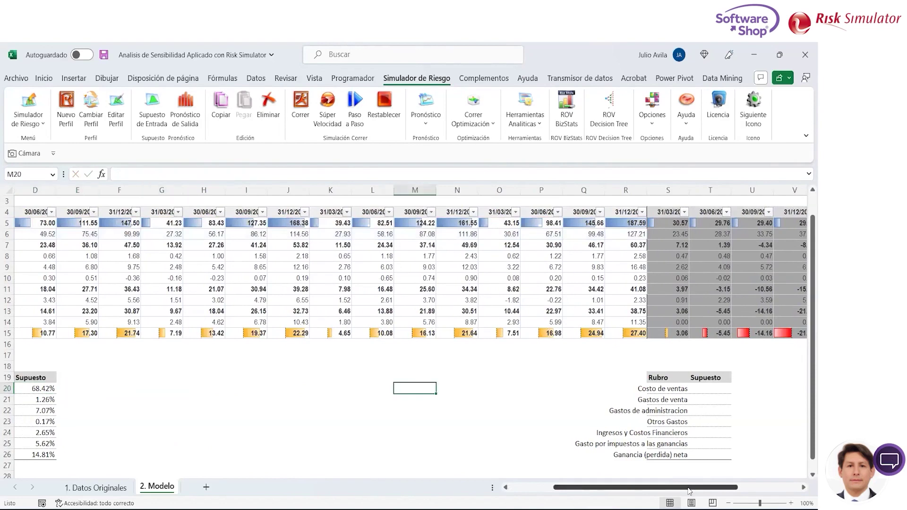
key(Right)
key(Right)
key(Right)
key(Left)
key(Left)
key(Left)
key(Left)
key(Left)
key(Left)
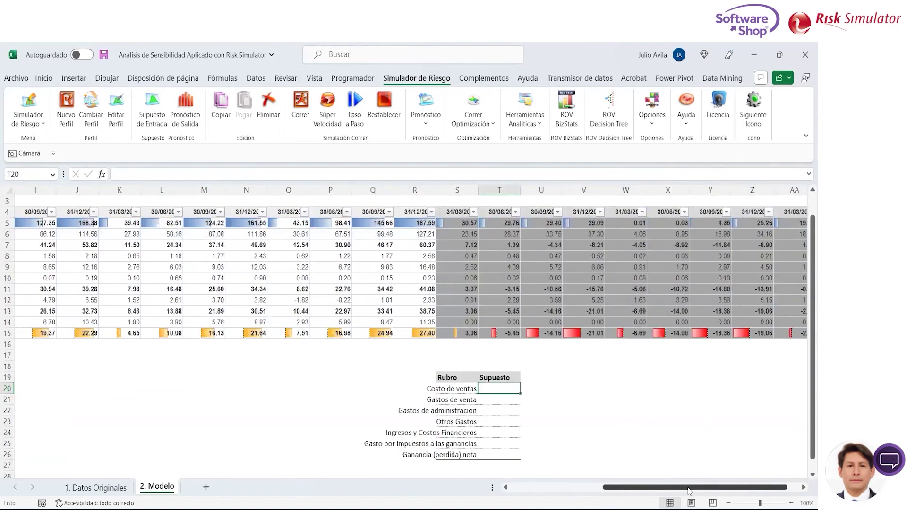
text(=)
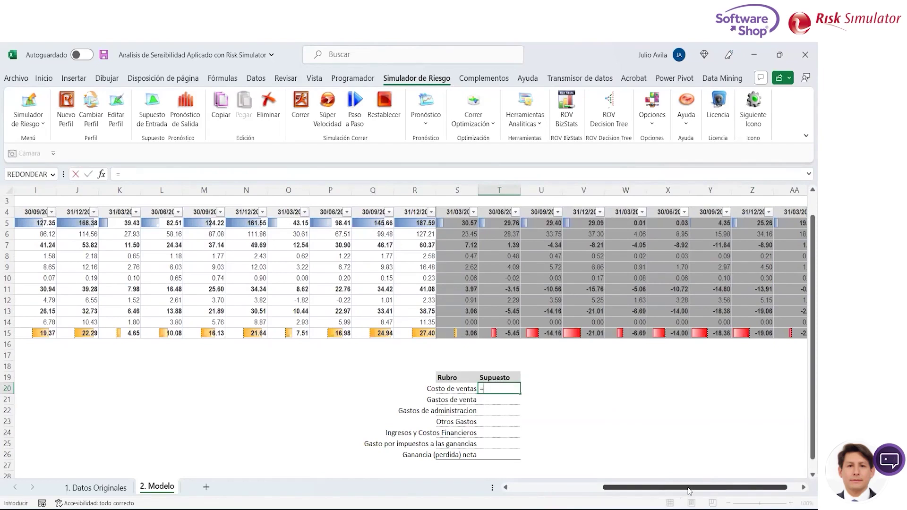
key(Escape)
key(Left)
key(Left)
key(Left)
key(Left)
key(Left)
key(Left)
key(Left)
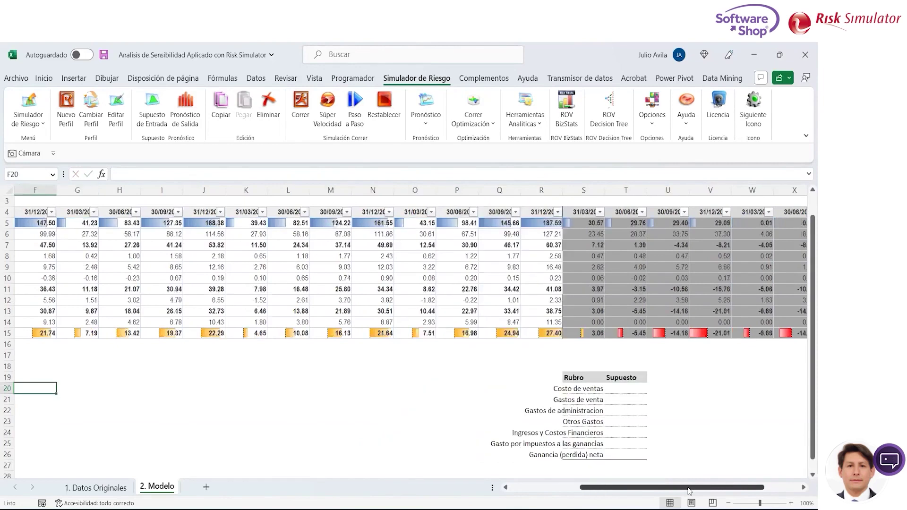
key(Left)
key(Left)
key(Left)
key(Right)
key(Right)
key(Right)
key(Right)
key(Right)
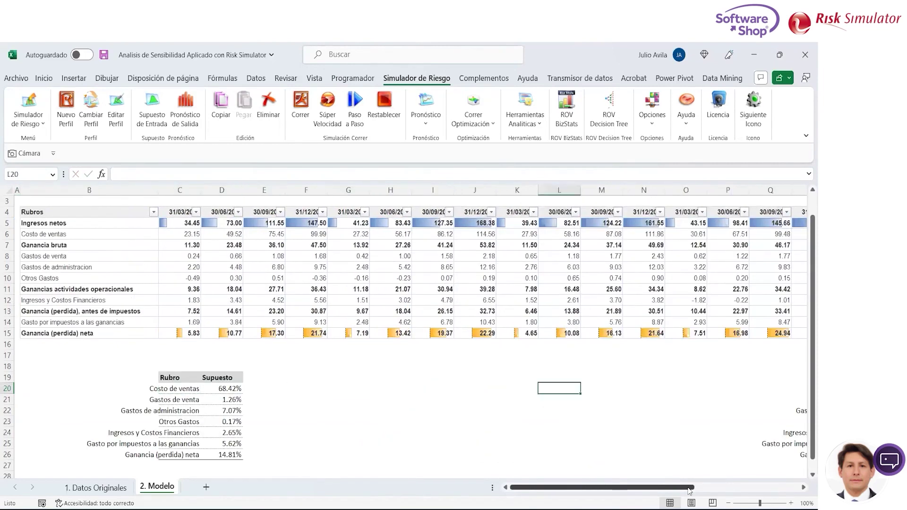
key(Right)
key(Right)
key(Right)
key(Left)
key(Left)
key(Left)
key(Left)
key(Left)
key(Left)
key(Left)
key(Left)
key(Left)
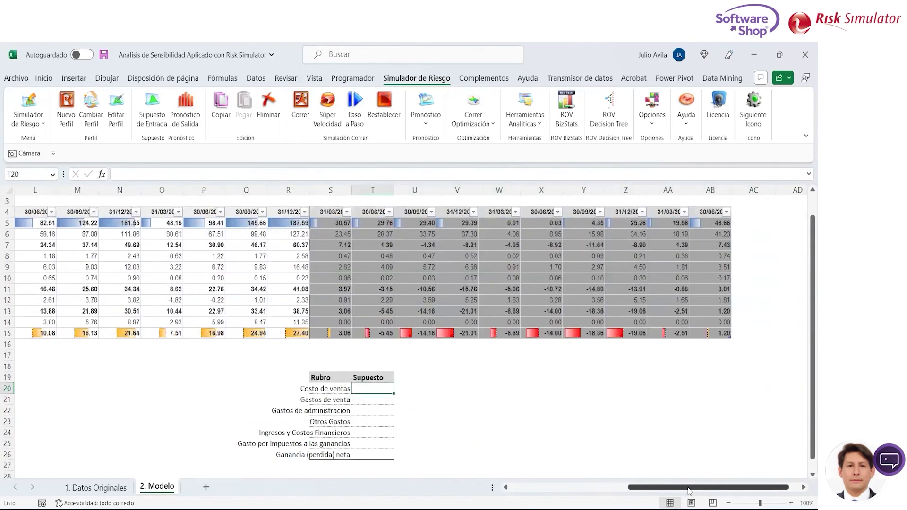
Step: Enter =PROMEDIO(S6:AB6)/PROMEDIO(S5:AB5) in T20 as average cost over average revenue
text(=PROMEDIO()
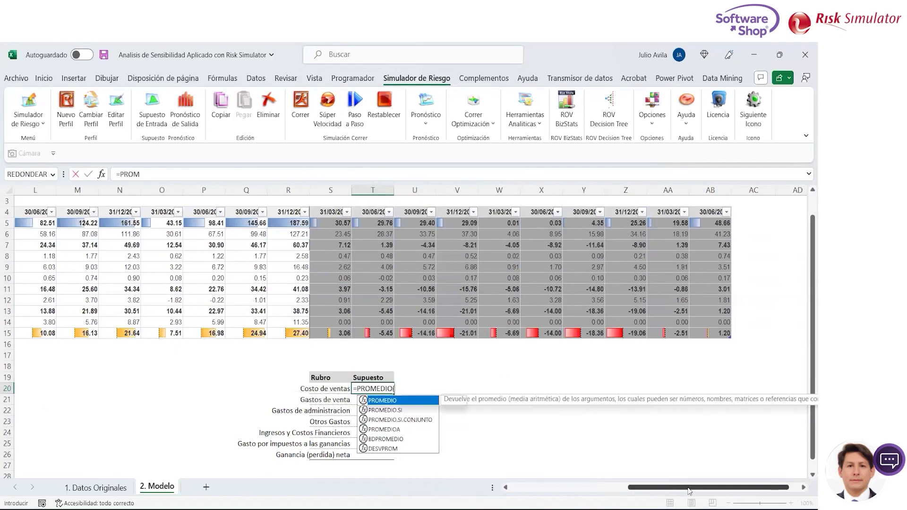
key(Tab)
key(Up)
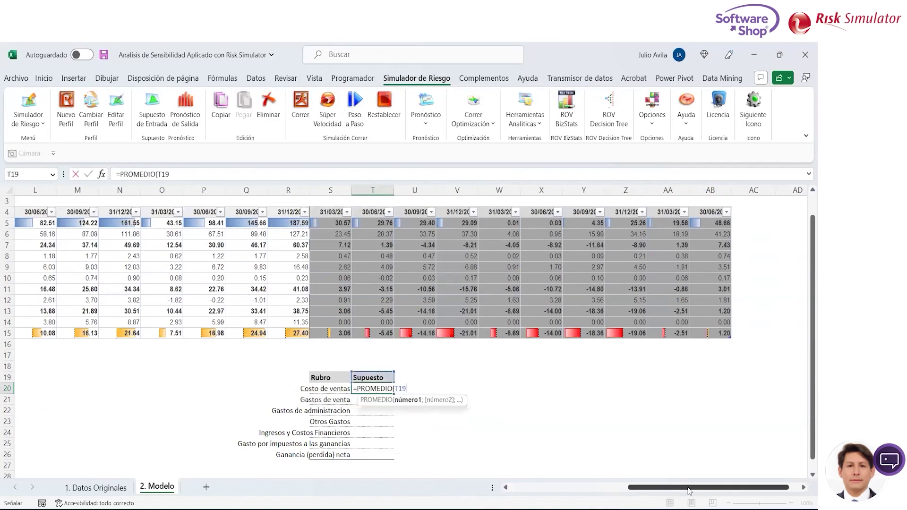
key(Up)
key(Up)
key(Up)
key(Up)
key(Up)
key(Up)
key(Left)
key(Up)
key(Up)
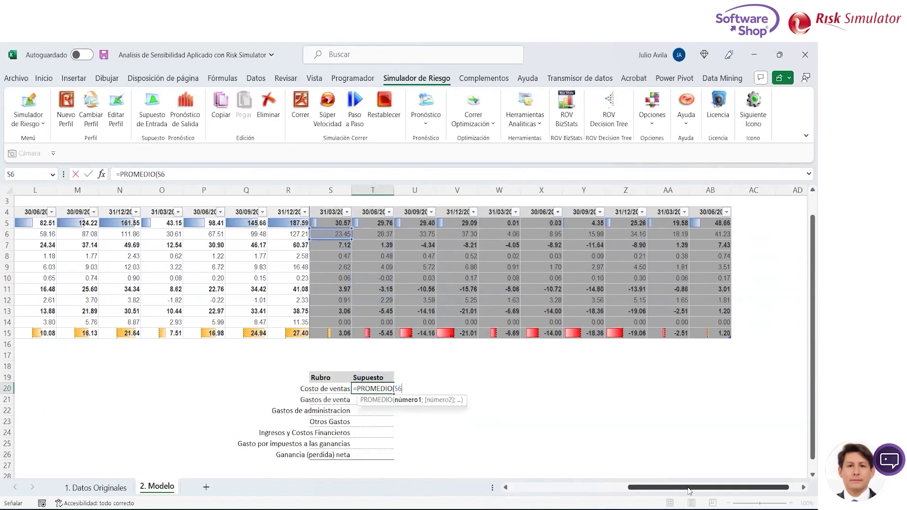
key(shift+Right)
key(shift+Right)
key(shift+Right)
key(shift+Right)
key(shift+Right)
key(shift+Right)
key(shift+Right)
key(shift+Right)
key(shift+Right)
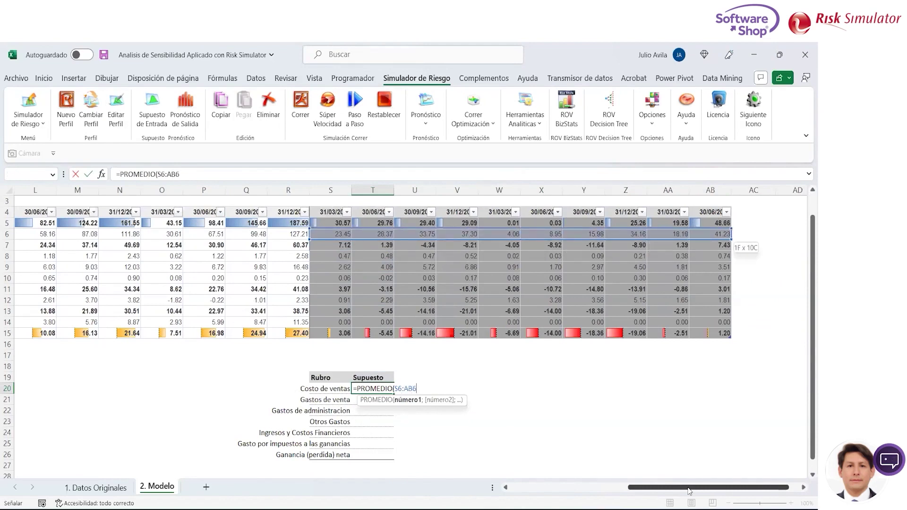
text()/)
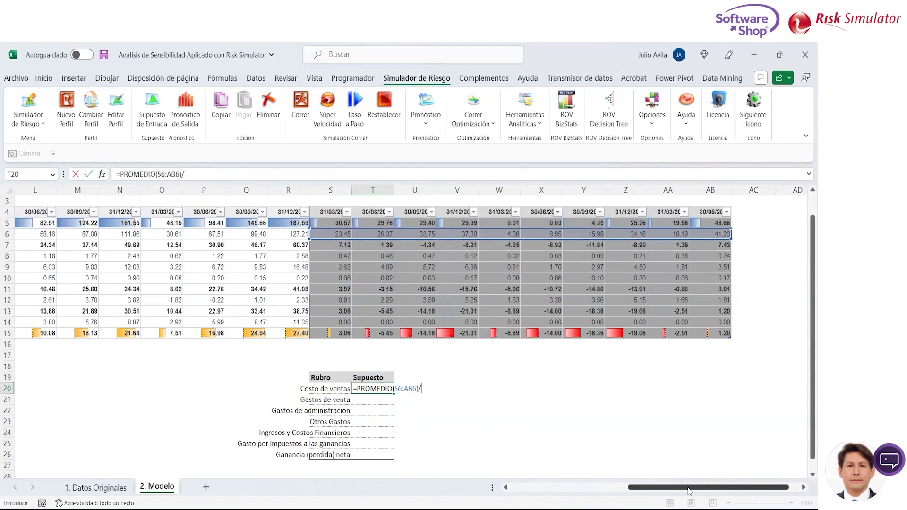
text(PROMEDIO)
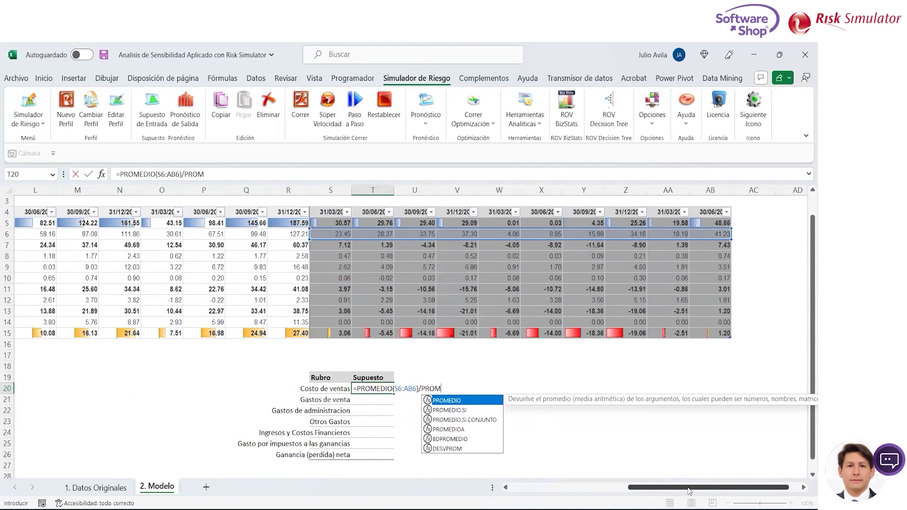
text(()
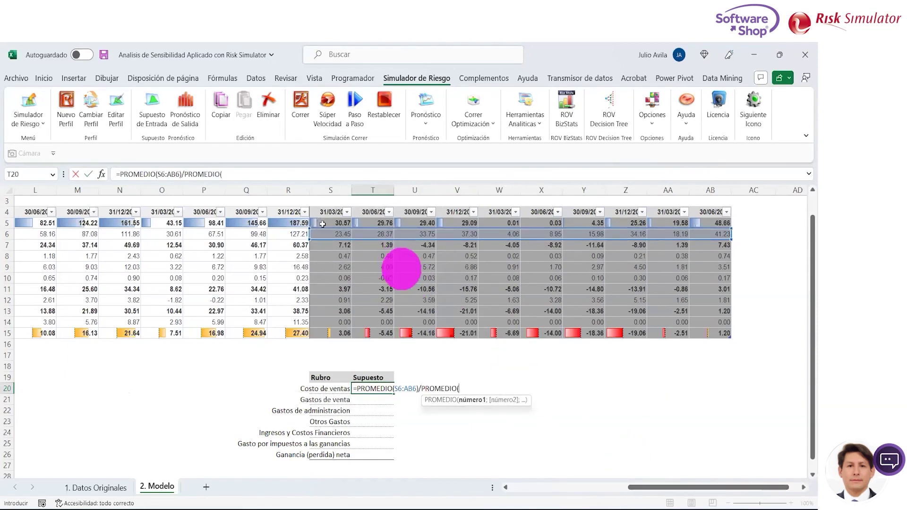
click(326, 222)
drag(326, 222, 731, 230)
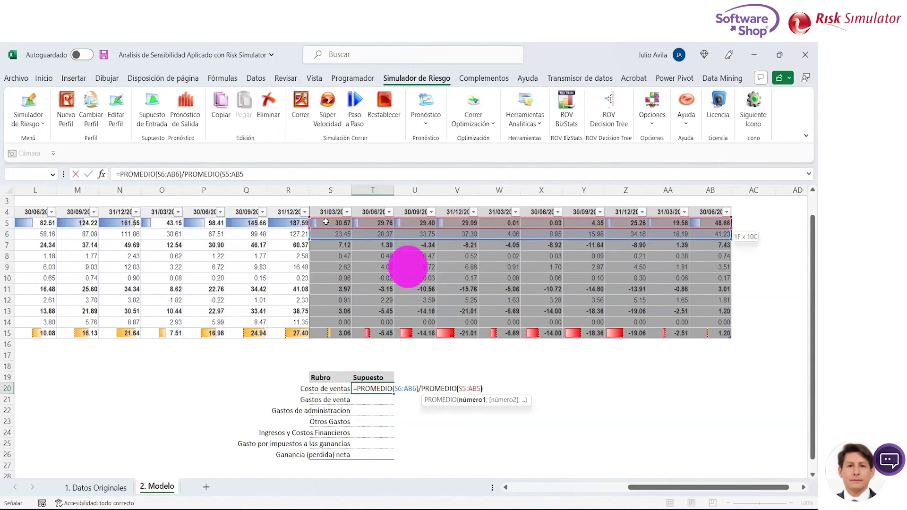
text())
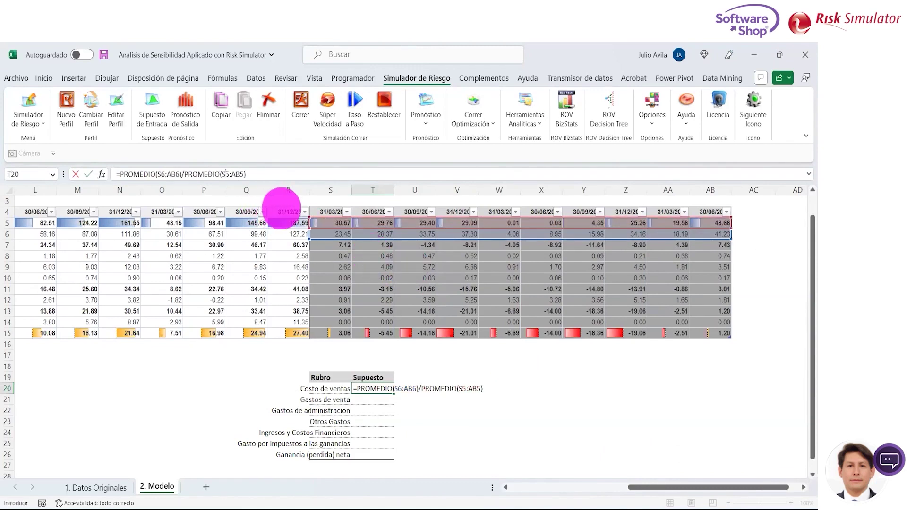
Step: Lock the revenue range as $S$5:$AB$5 and confirm the 113.26% ratio
click(223, 174)
key(F4)
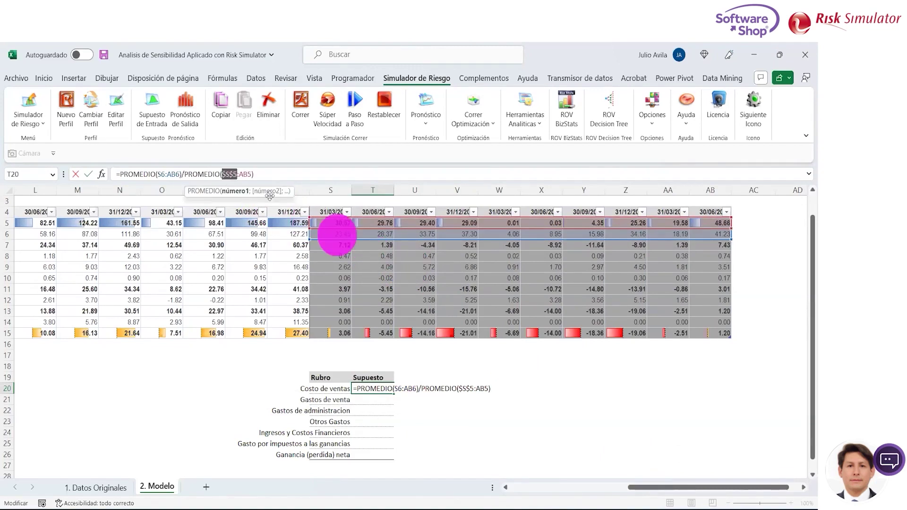
click(244, 175)
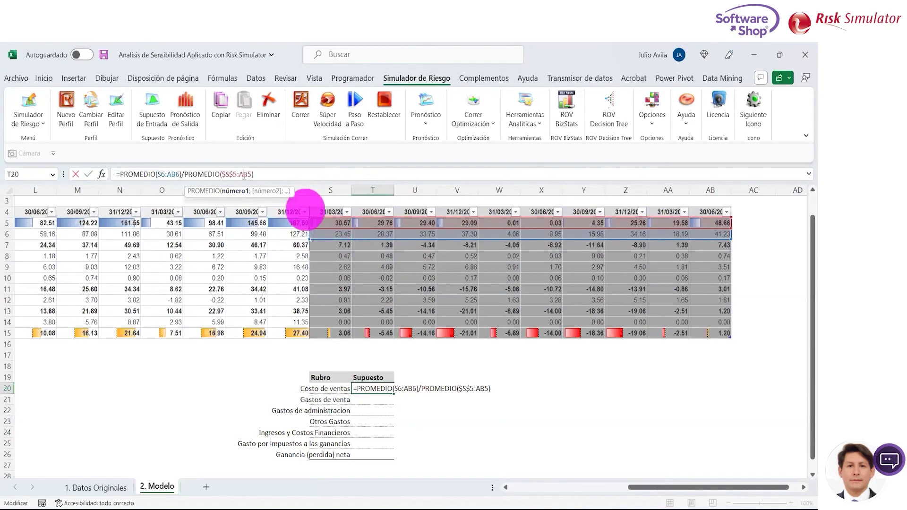
key(F4)
key(Return)
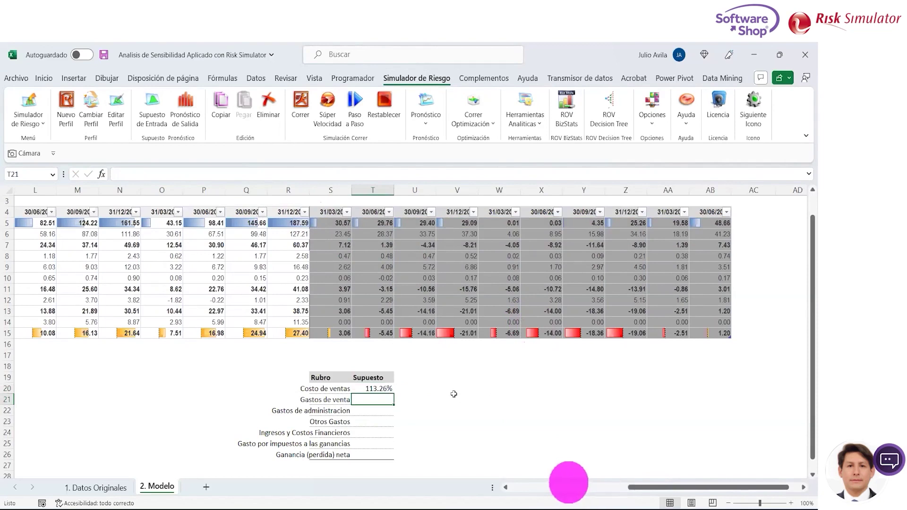
key(Up)
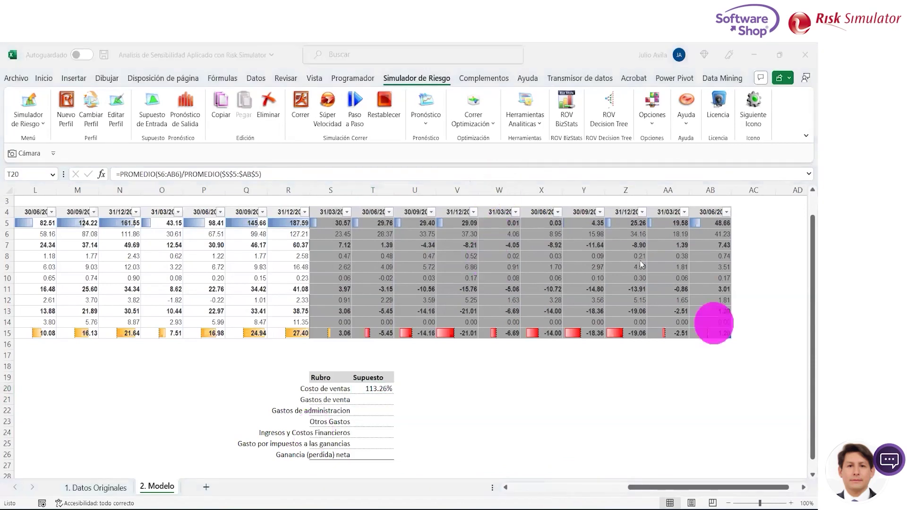
click(755, 223)
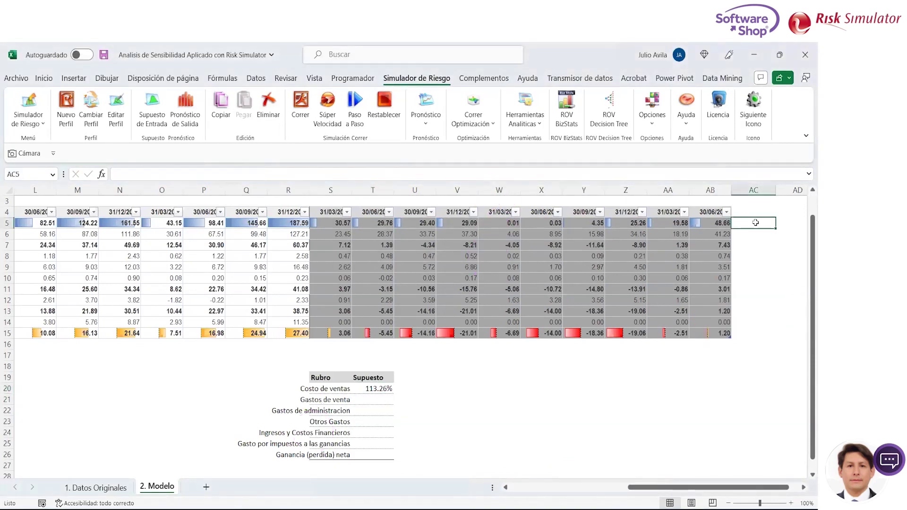
text(=)
key(Left)
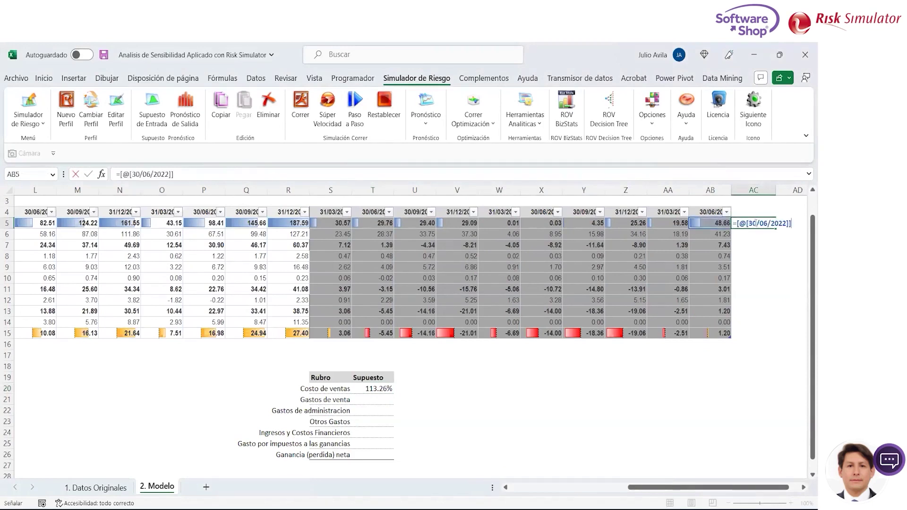
key(Left)
key(Left)
key(Left)
key(Left)
key(Left)
key(Left)
key(Left)
key(Left)
key(Left)
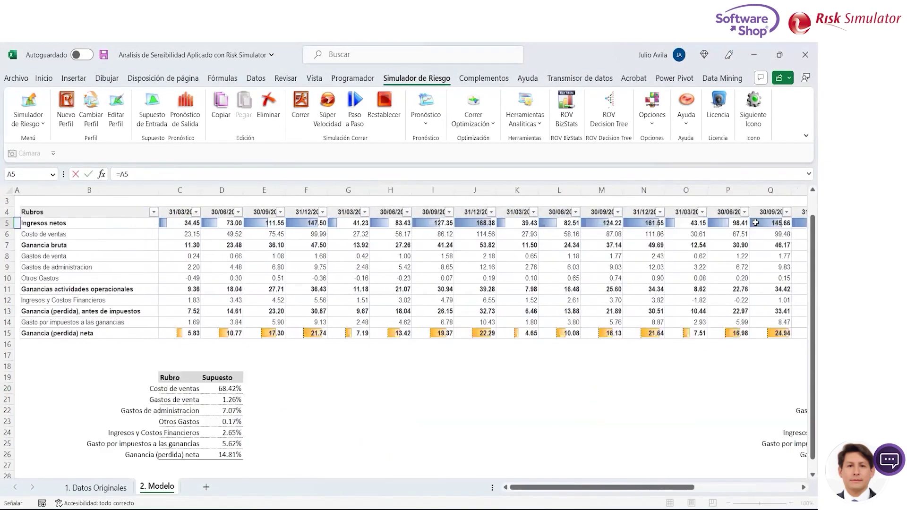
key(Return)
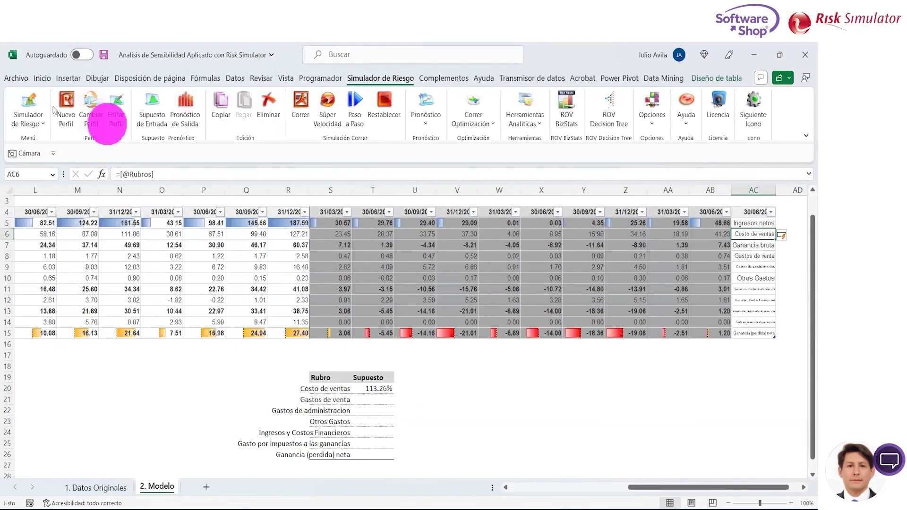
click(39, 79)
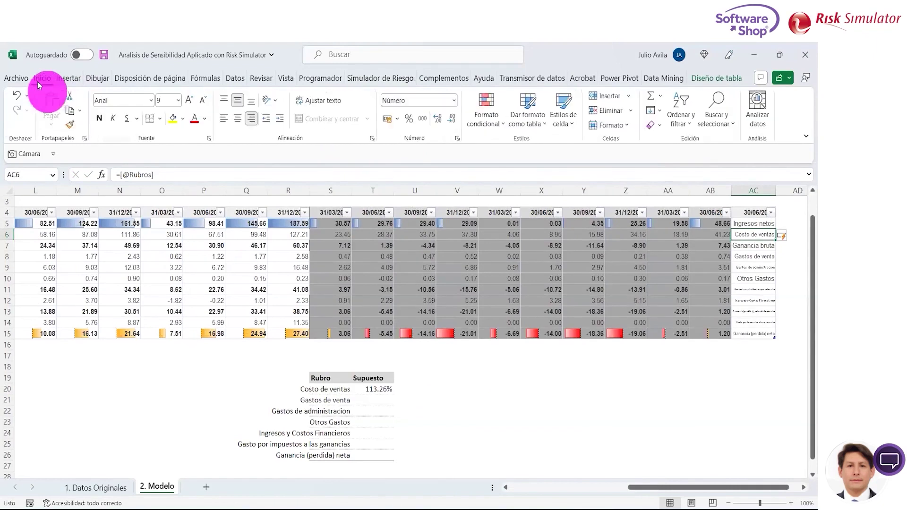
click(19, 95)
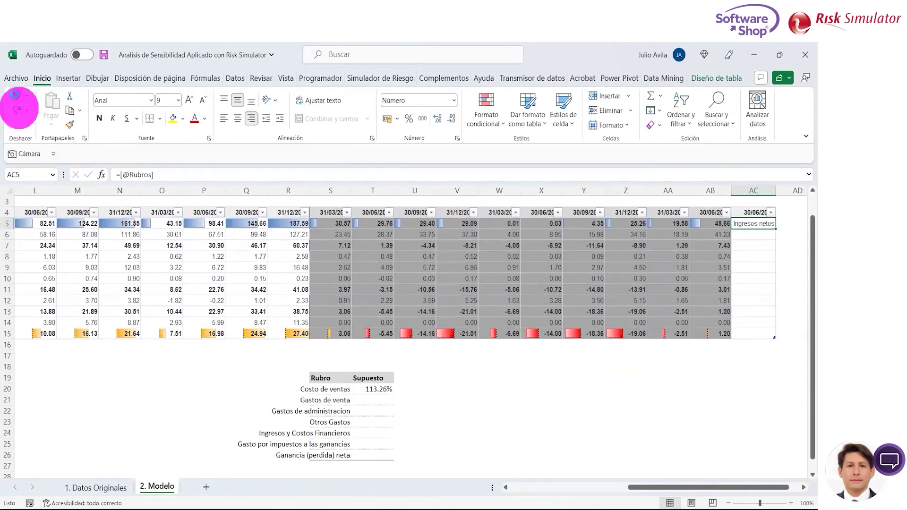
click(16, 97)
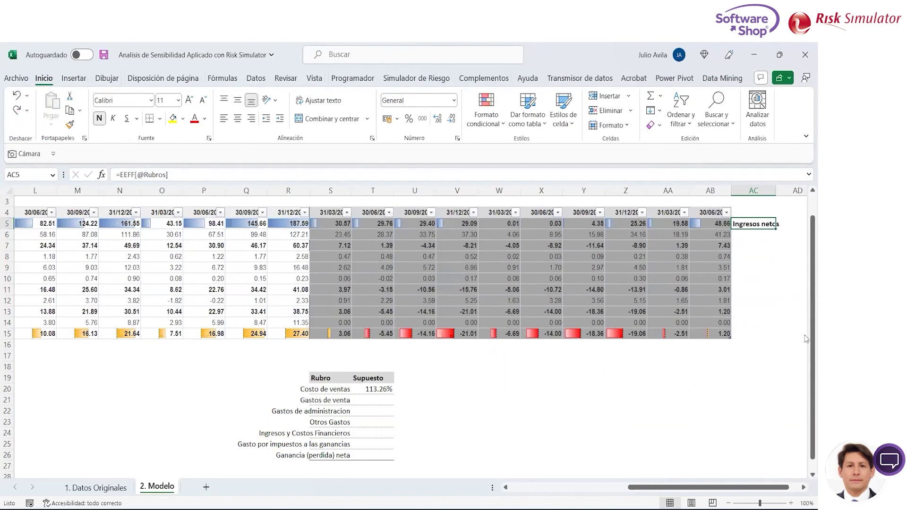
Step: Place the Ingresos netos label in AD5 and fill the line names down to AD15
scroll(806, 338, right, 1)
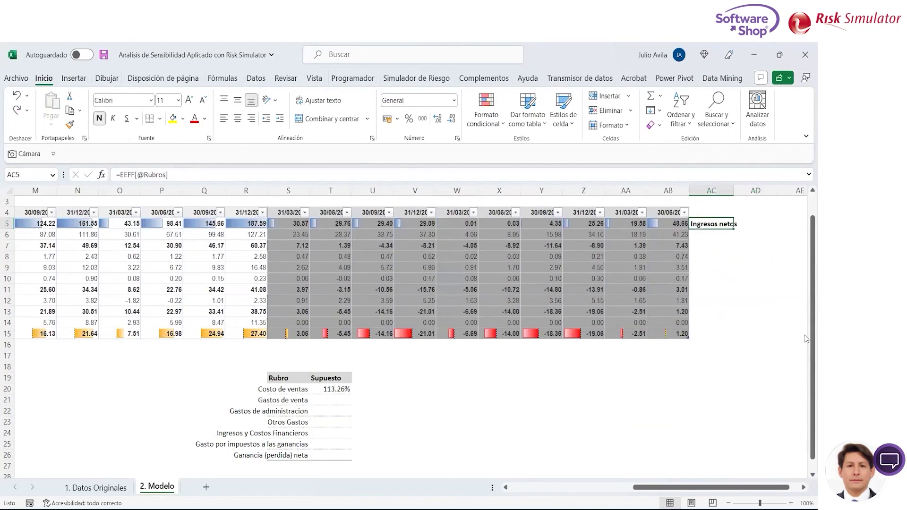
key(ctrl+y)
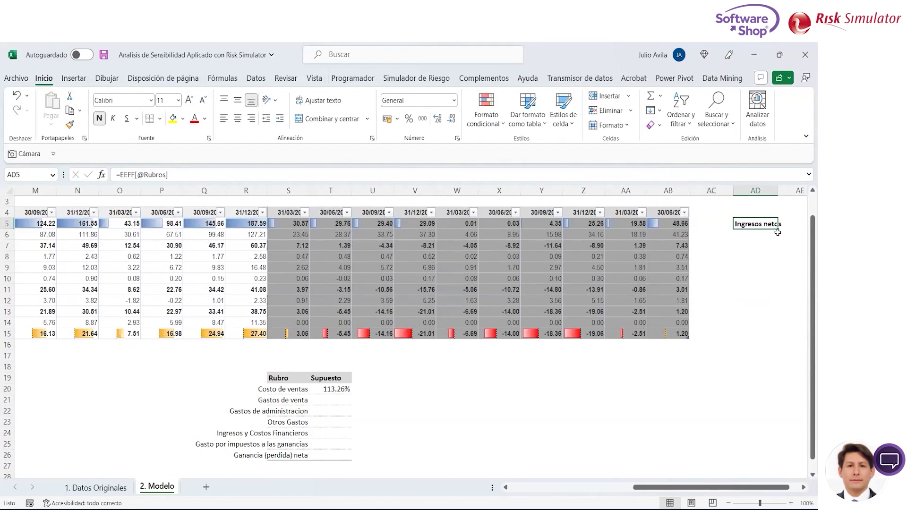
drag(778, 230, 772, 339)
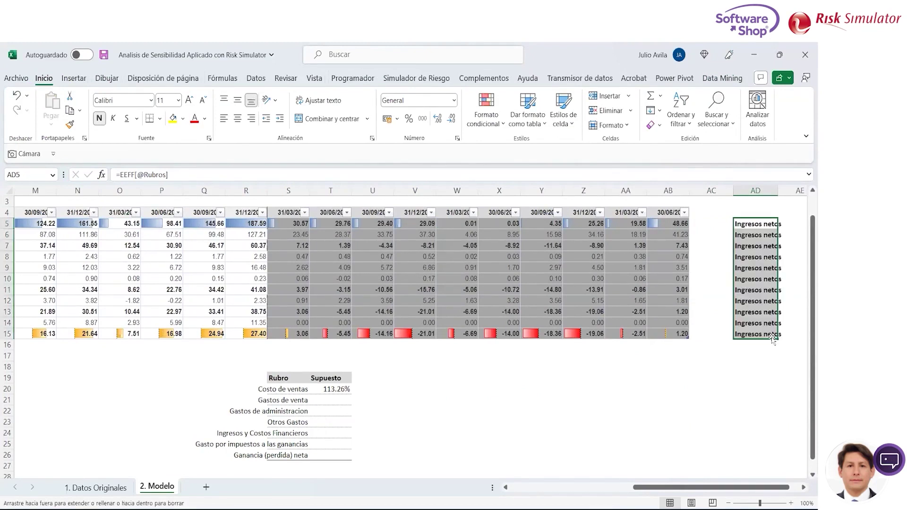
click(411, 386)
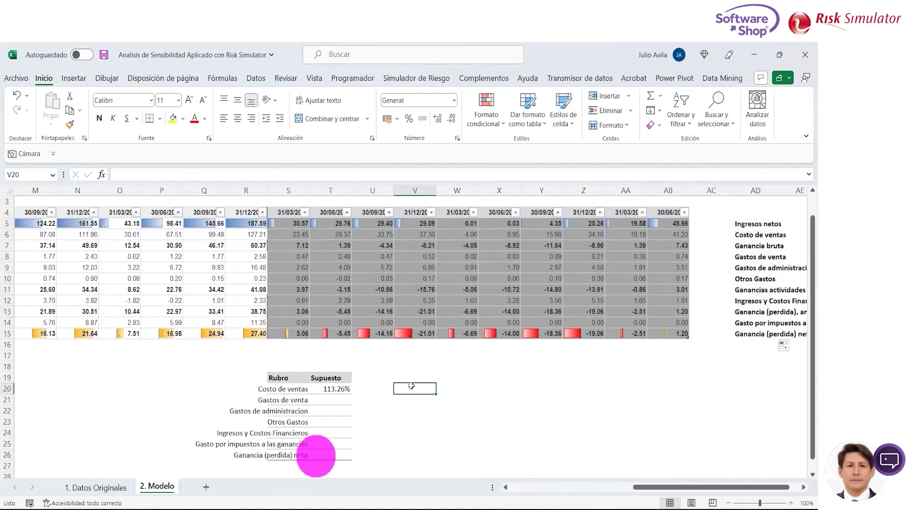
Step: Copy T20's formula into T21 and point it at the Gastos de venta row (1.58%)
click(326, 401)
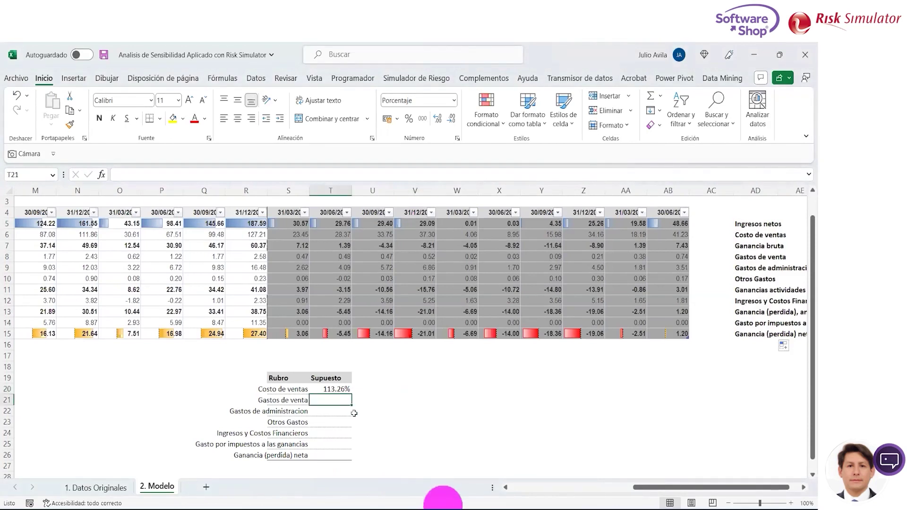
key(Up)
key(ctrl+c)
key(Down)
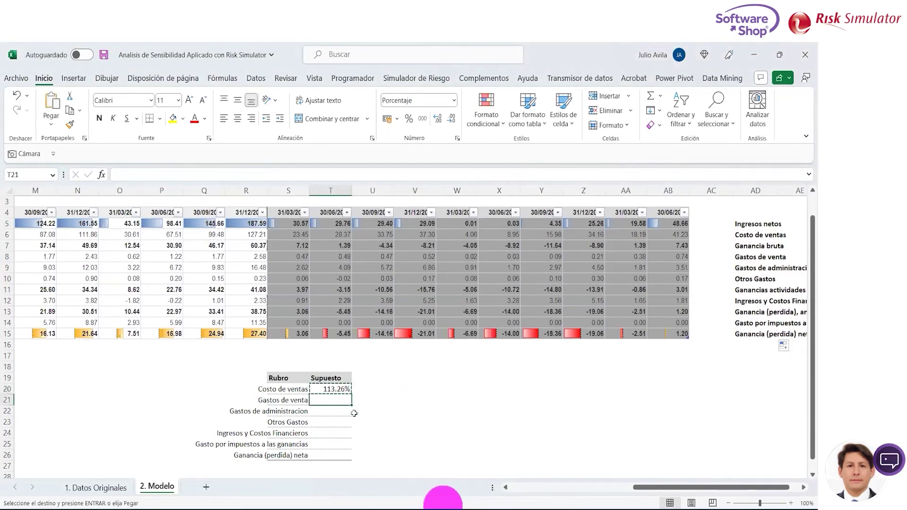
key(ctrl+v)
key(F2)
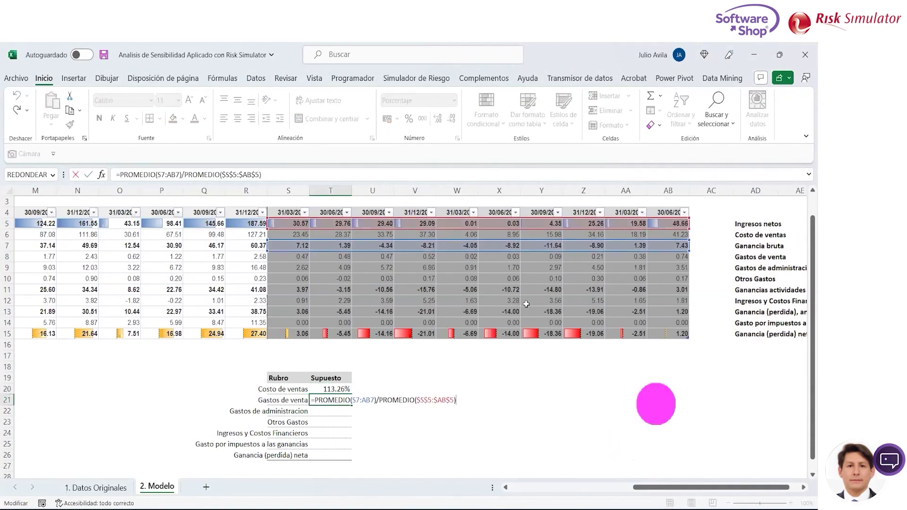
drag(517, 254, 520, 262)
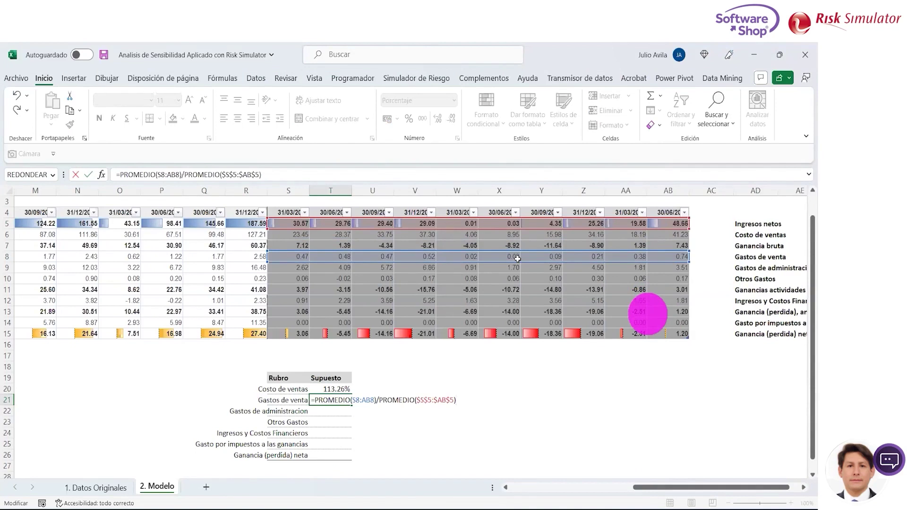
key(Return)
Step: Copy the ratio formula down for Gastos de administracion (16.00%) and Otros Gastos (0.47%)
key(Up)
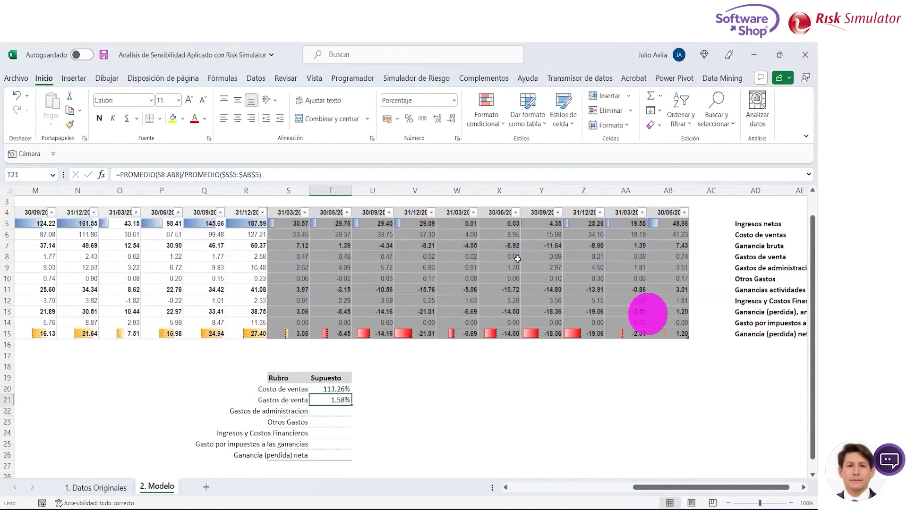
key(ctrl+c)
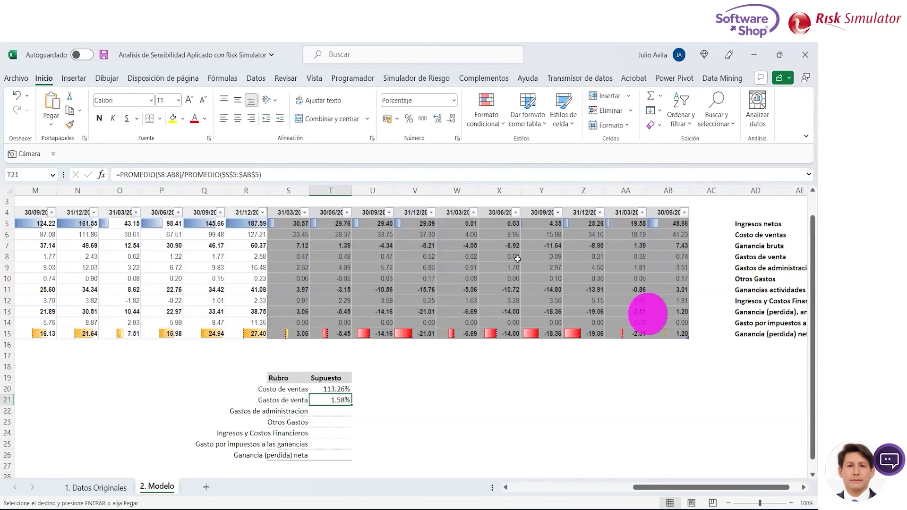
key(Down)
key(ctrl+v)
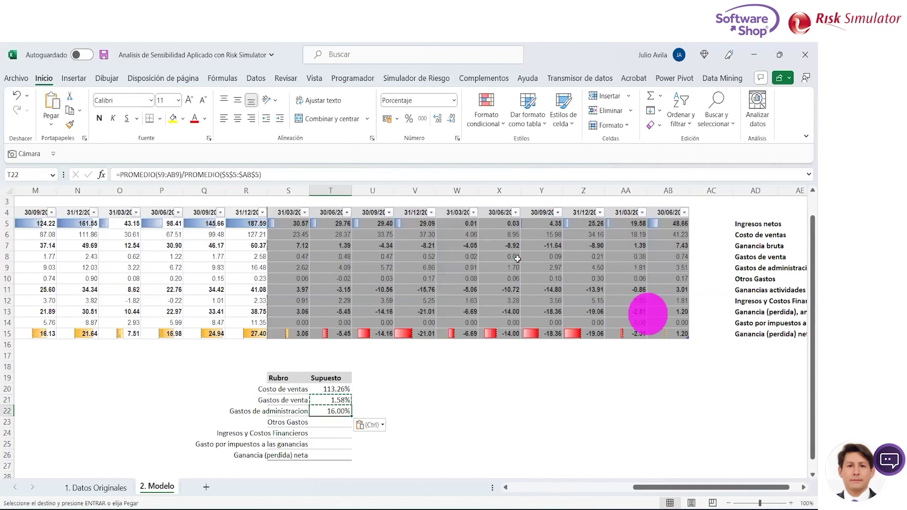
key(F2)
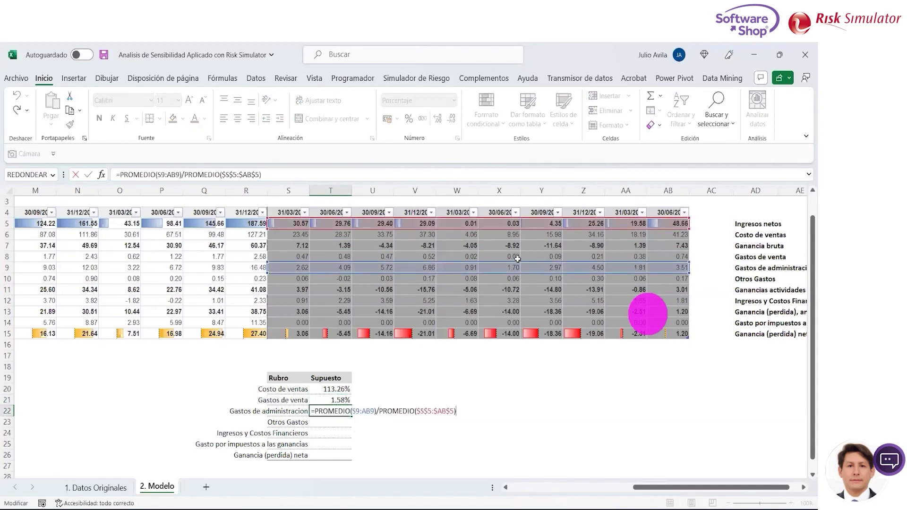
key(Return)
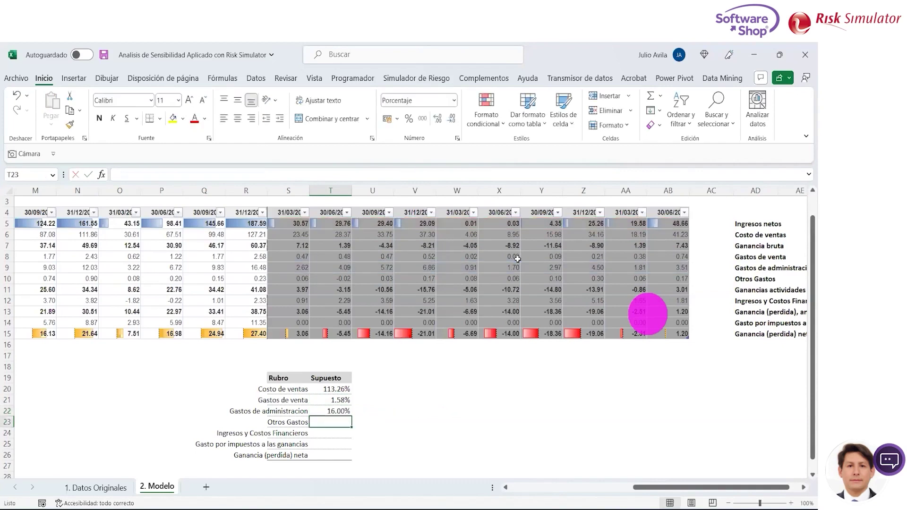
key(Up)
key(ctrl+c)
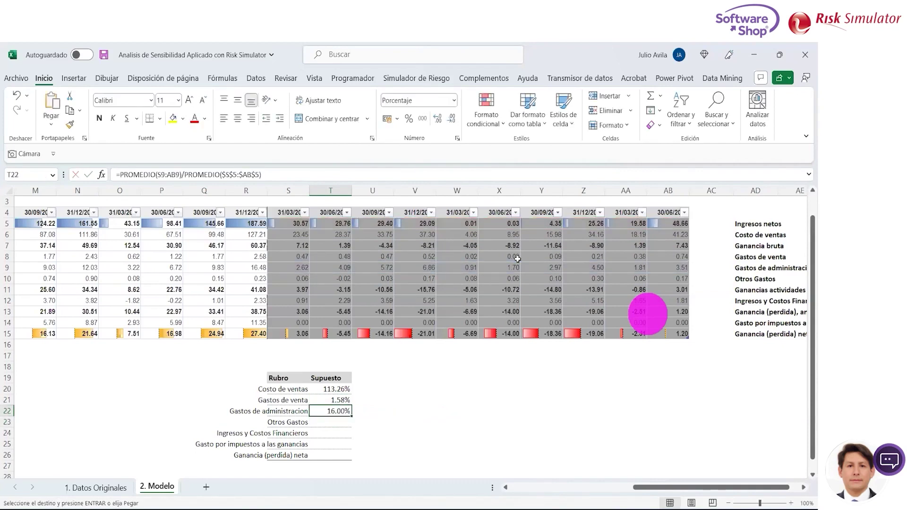
key(Down)
key(ctrl+v)
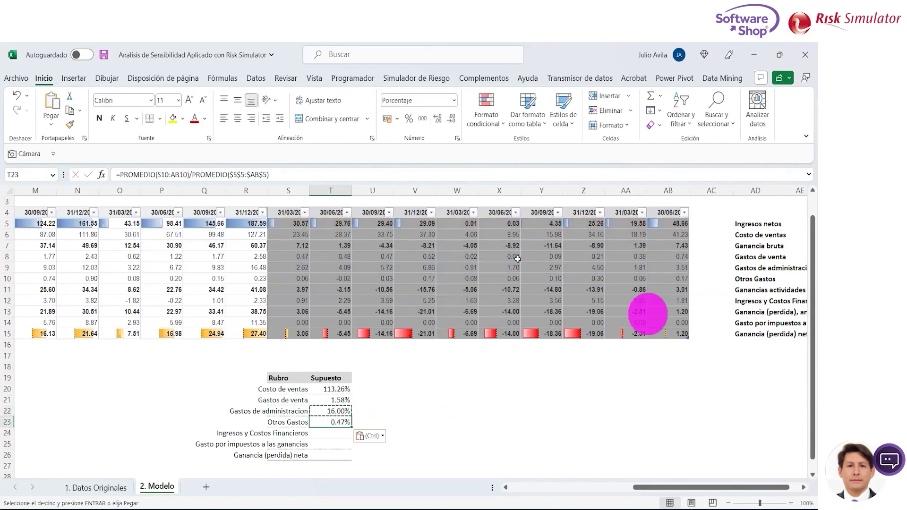
key(F2)
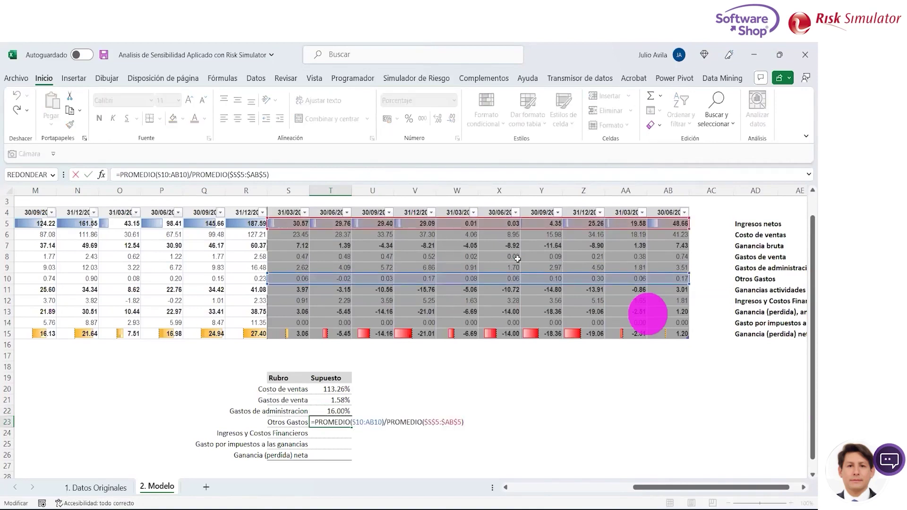
key(Return)
Step: Copy the ratio formula to the financial items row, retargeted to row 12 (13.44%)
key(Up)
key(ctrl+c)
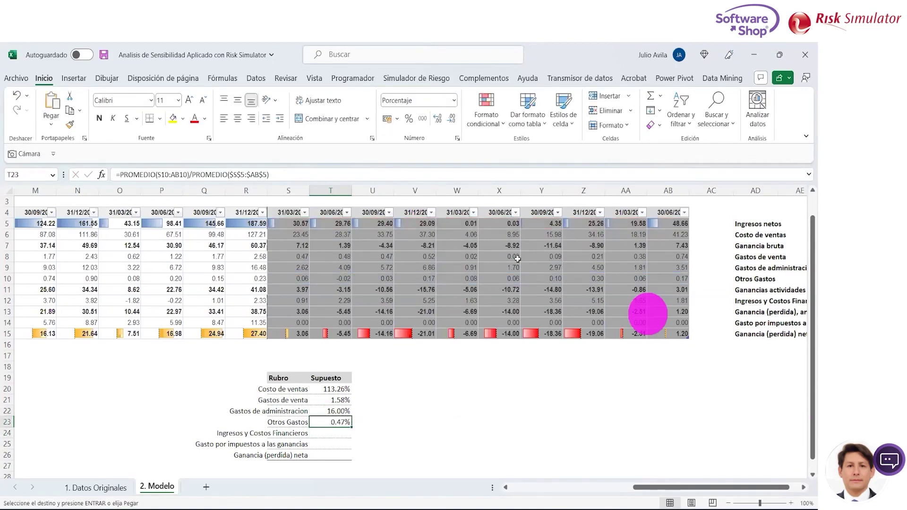
key(Down)
key(ctrl+v)
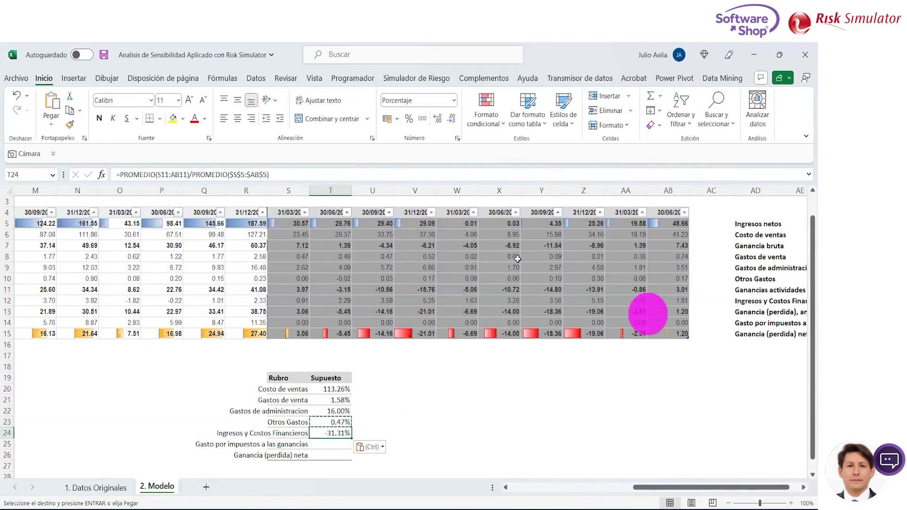
key(F2)
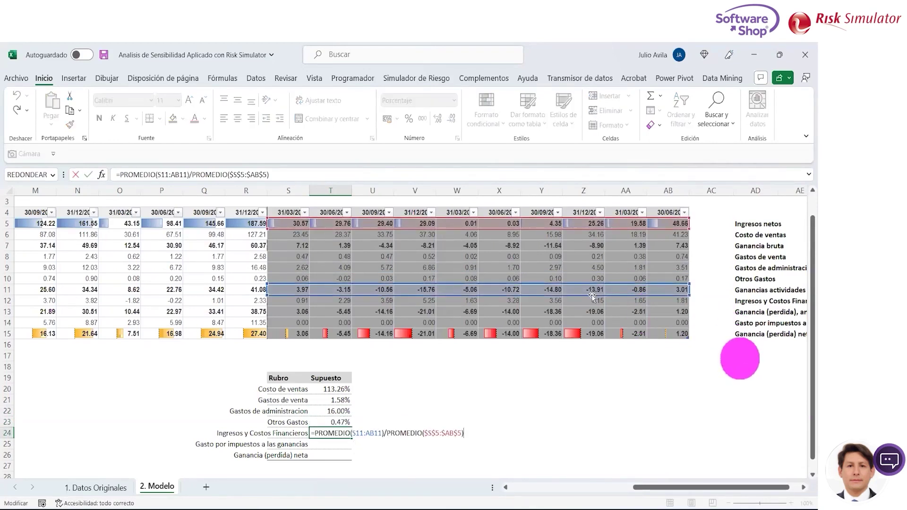
drag(593, 284, 594, 306)
key(Return)
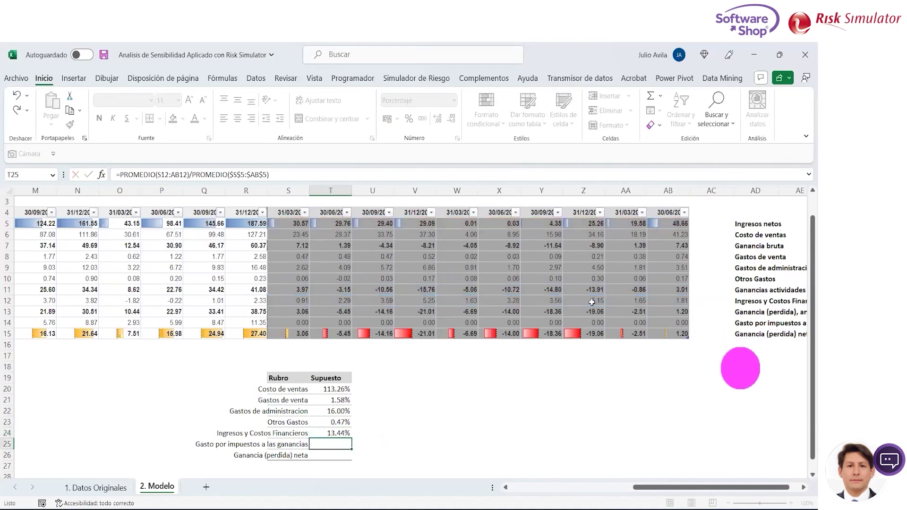
Step: Copy the ratio formula to the income tax row, retargeted to row 14 (0.00%)
key(Up)
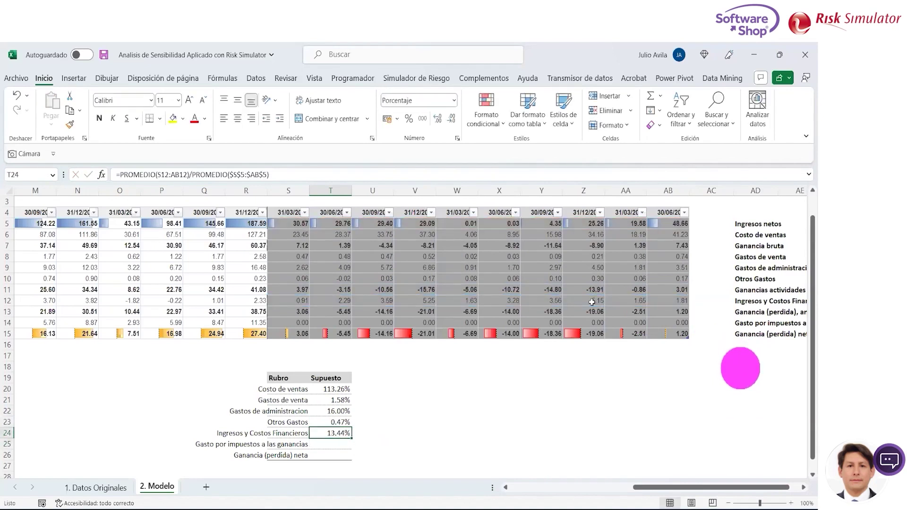
key(ctrl+c)
key(Down)
key(ctrl+v)
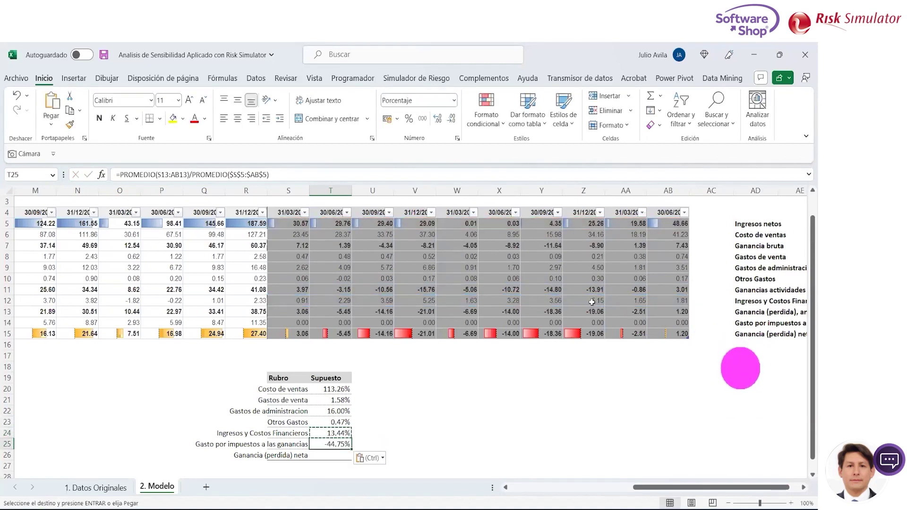
key(F2)
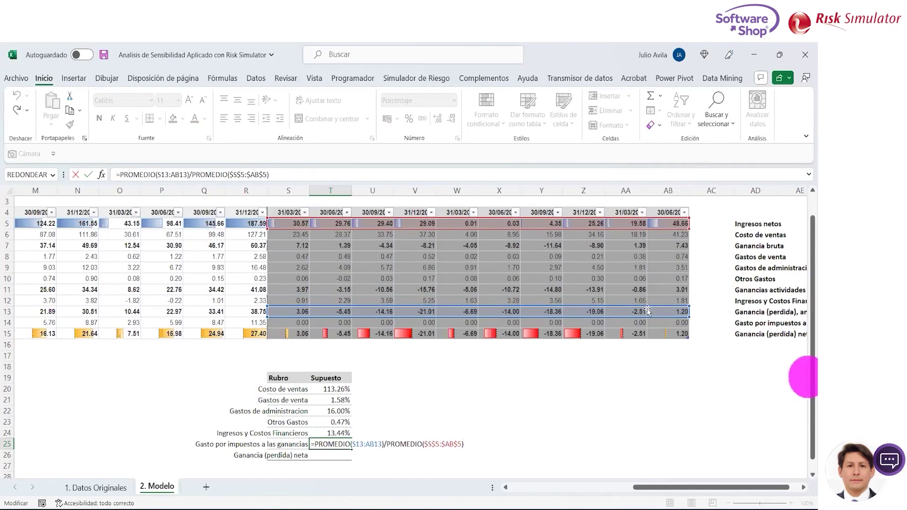
drag(648, 310, 649, 321)
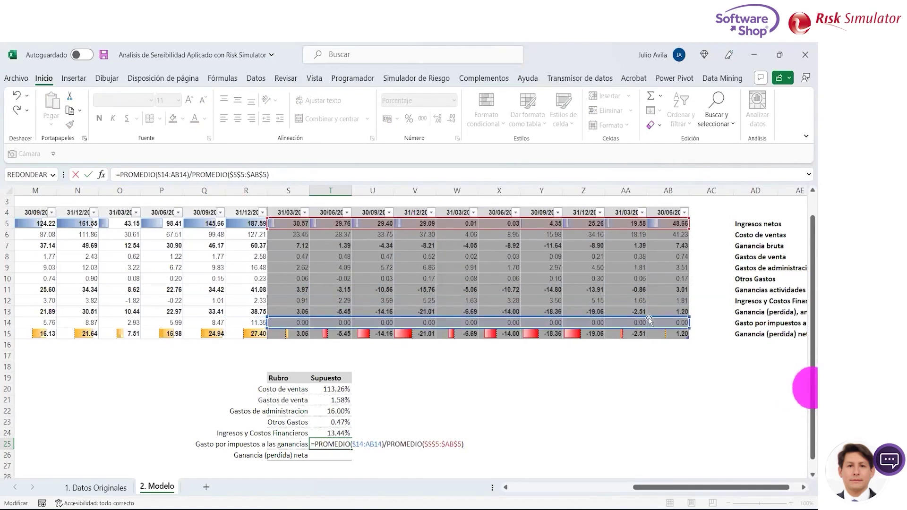
key(Return)
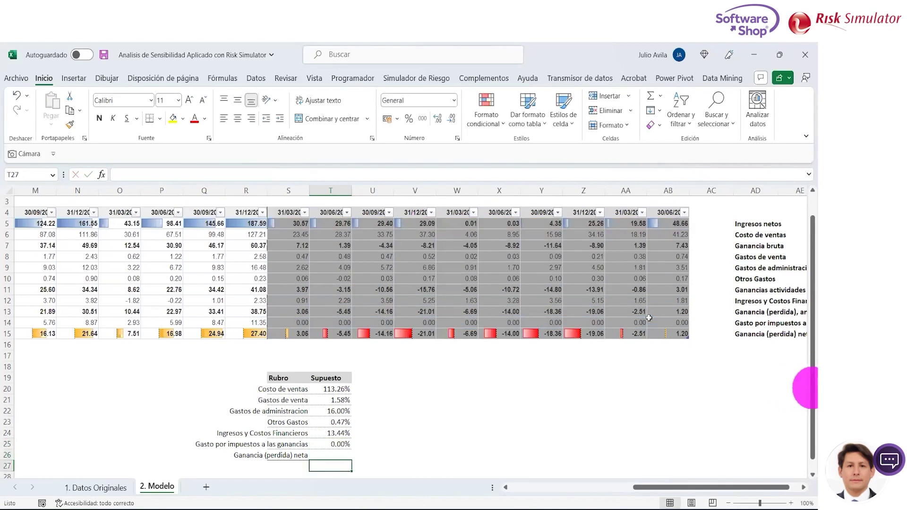
Step: Enter =1-SUMA(T20:T25) in T26, giving a -44.75% net profit ratio
key(Left)
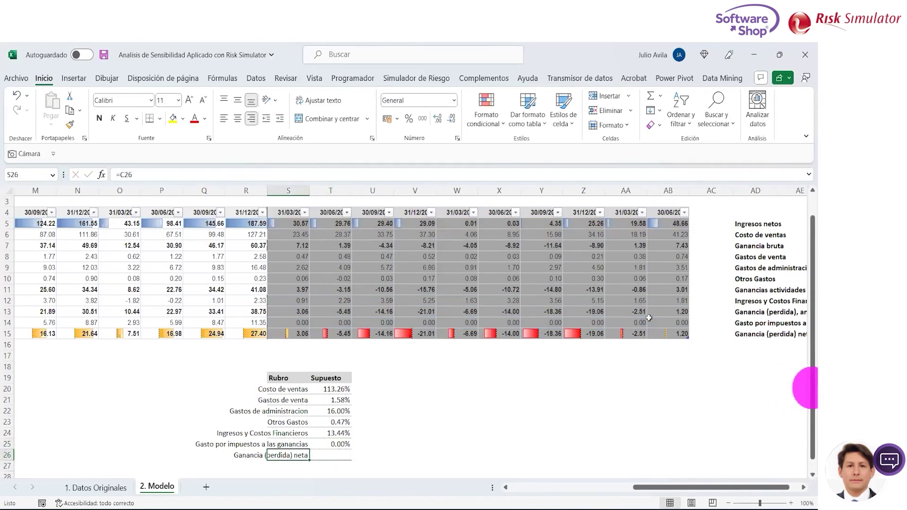
key(Right)
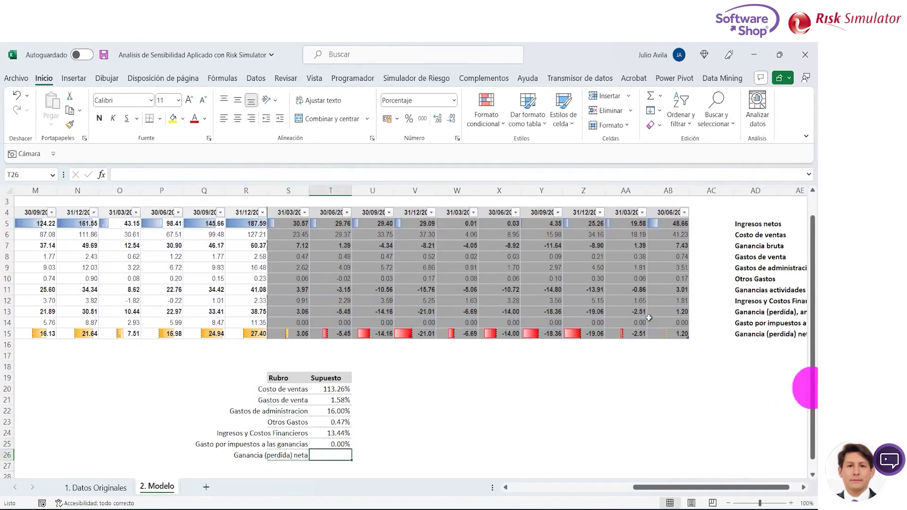
text(=1)
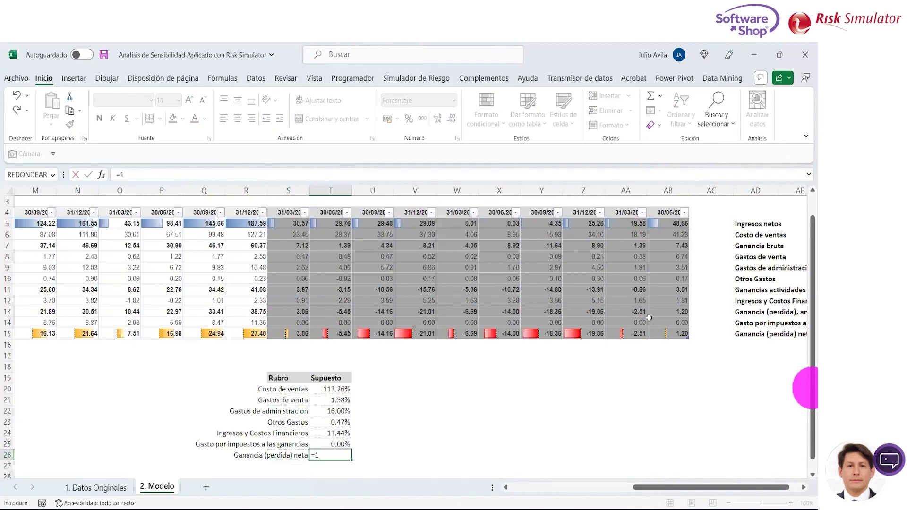
text(-SUMA)
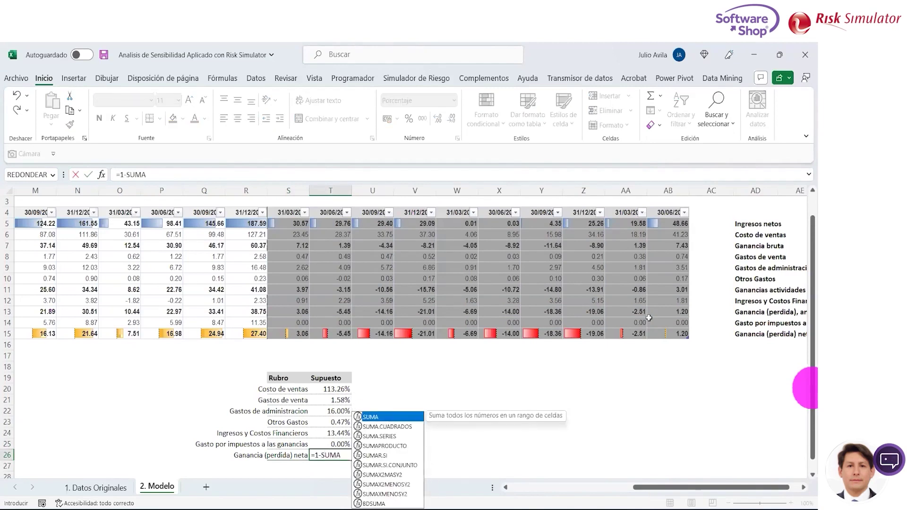
text(()
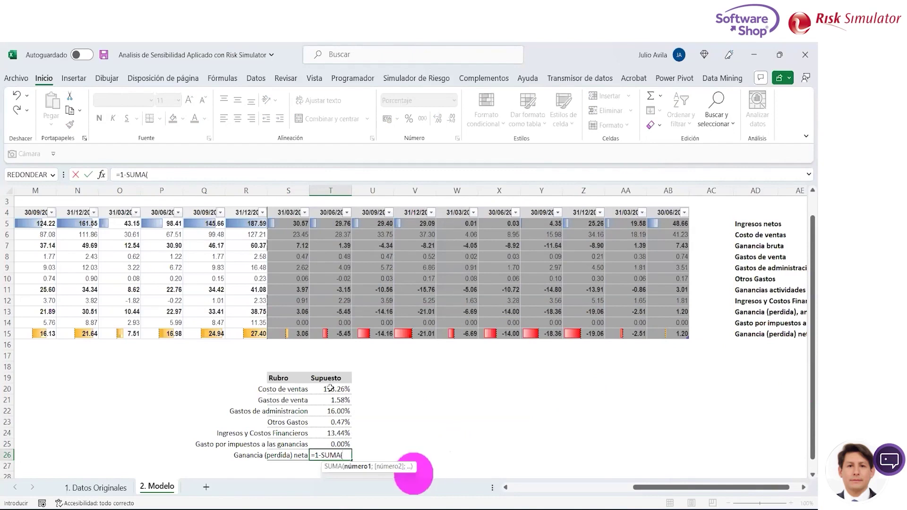
click(330, 389)
drag(330, 389, 342, 444)
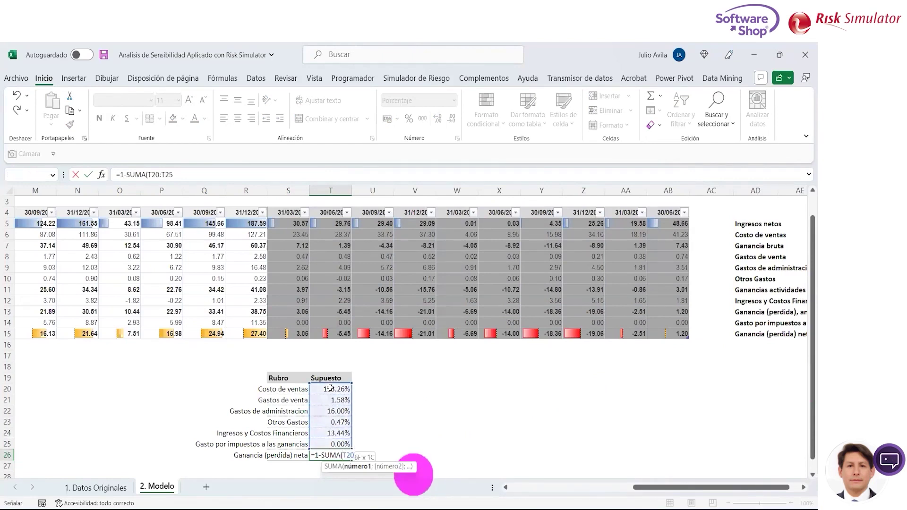
text())
key(Return)
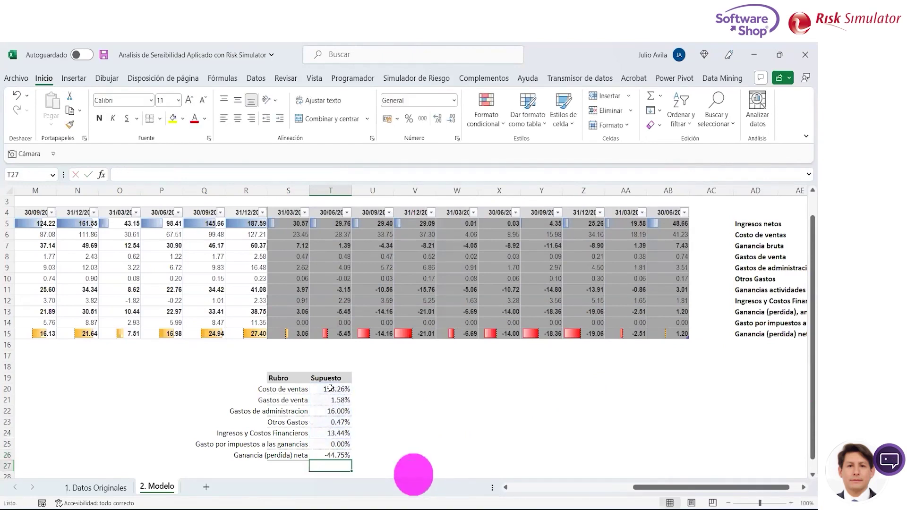
Step: Recheck the T26 net profit formula, then return toward the first table's label column
click(409, 440)
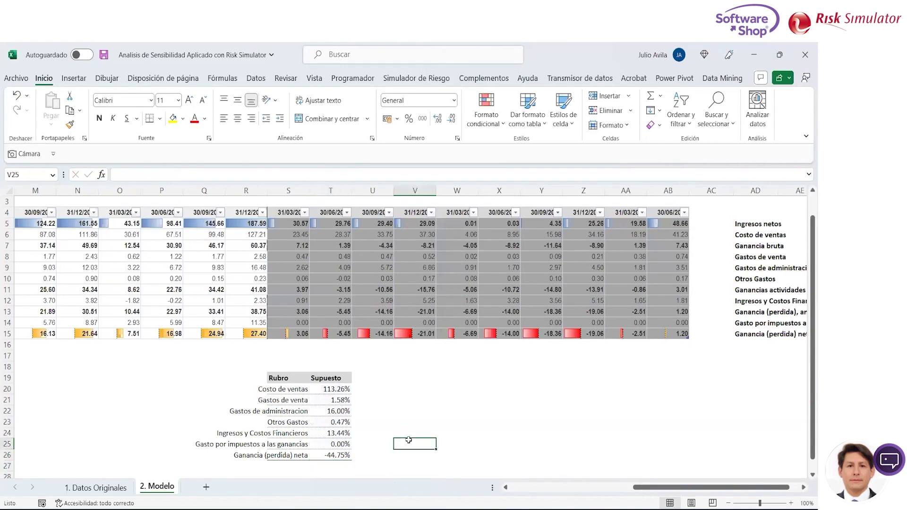
key(Down)
key(Left)
key(Left)
key(Left)
key(Right)
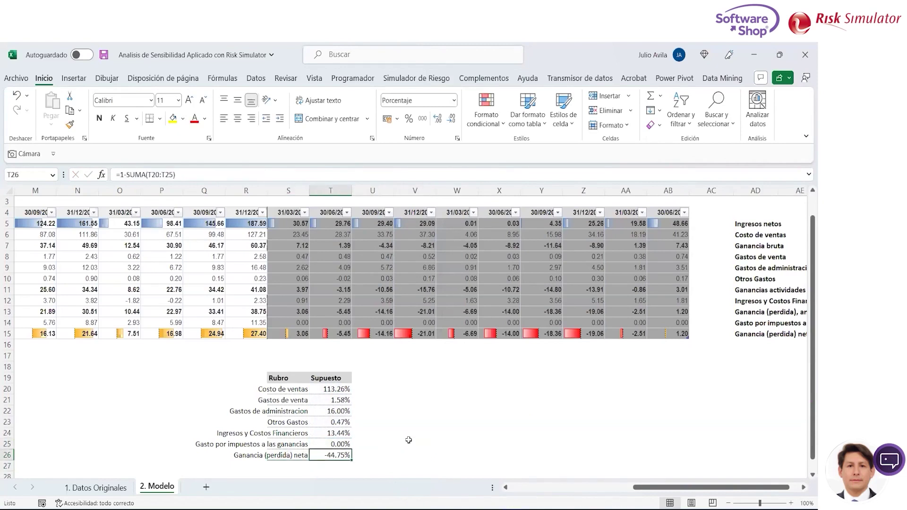
key(Left)
key(Left)
key(Left)
key(Left)
key(Left)
key(Left)
key(Right)
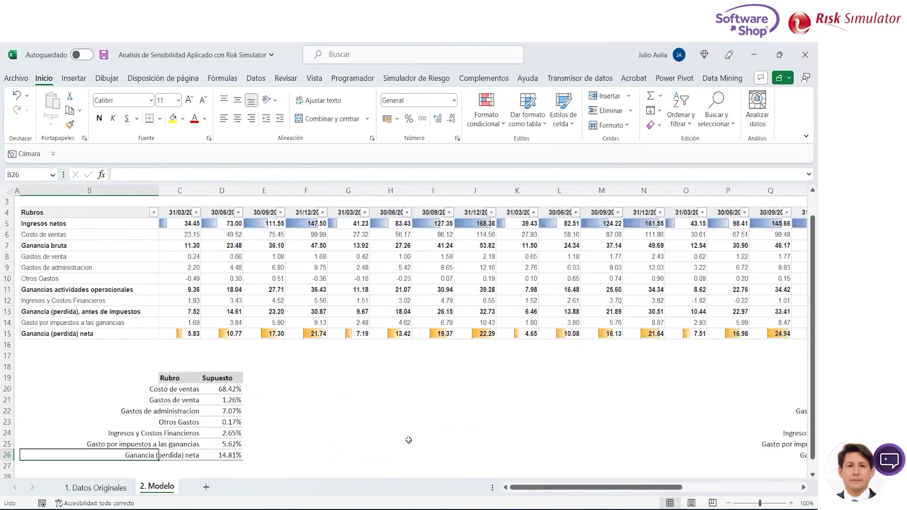
Step: Save the workbook, then review both Supuesto tables, from Costo de ventas 68.42% to net profit 14.81%
click(104, 55)
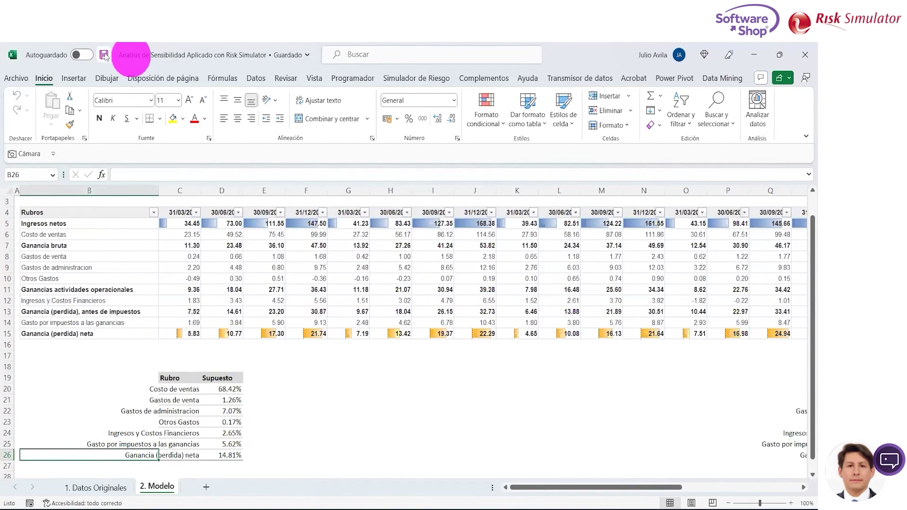
key(Right)
key(Right)
key(Right)
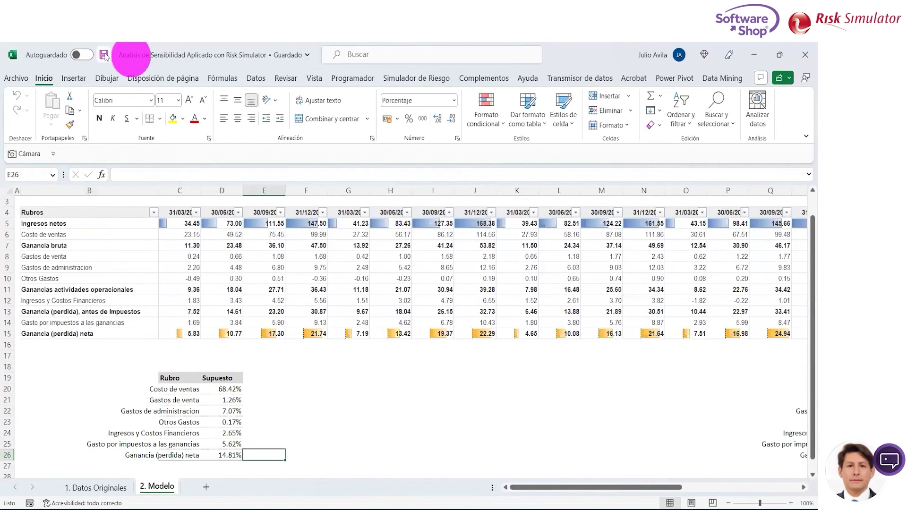
key(Up)
key(Up)
key(Up)
key(Up)
key(Right)
key(Right)
key(Right)
key(Right)
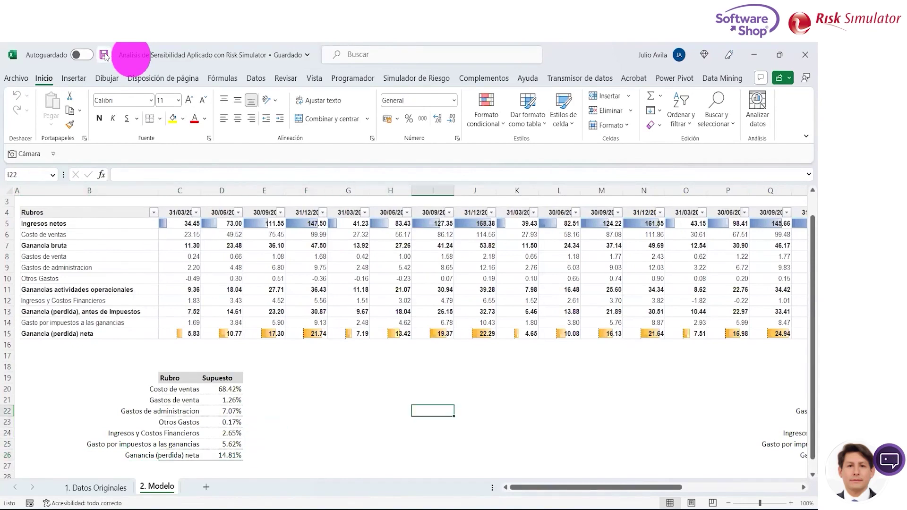
key(Right)
key(Right)
key(Right)
key(Right)
key(Right)
key(Right)
key(Right)
key(Right)
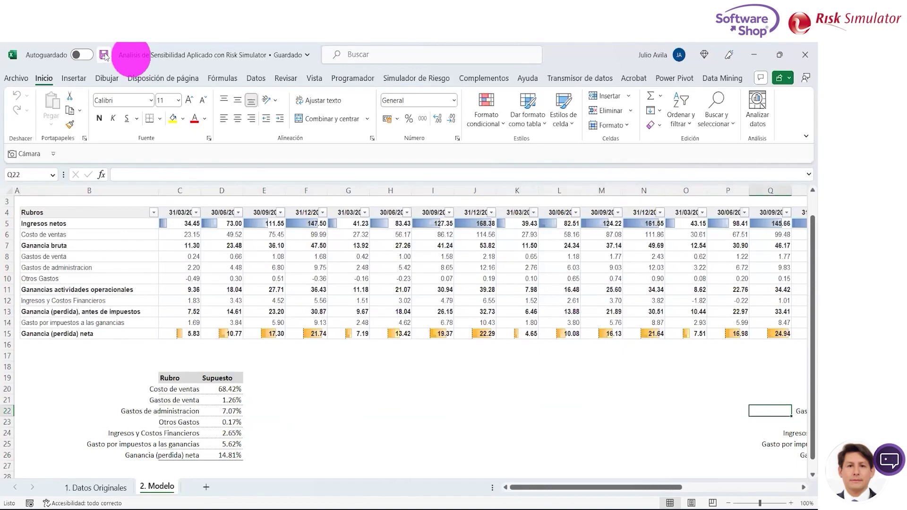
key(Right)
key(Right)
key(Right)
key(Left)
key(Left)
key(Left)
key(Left)
key(Left)
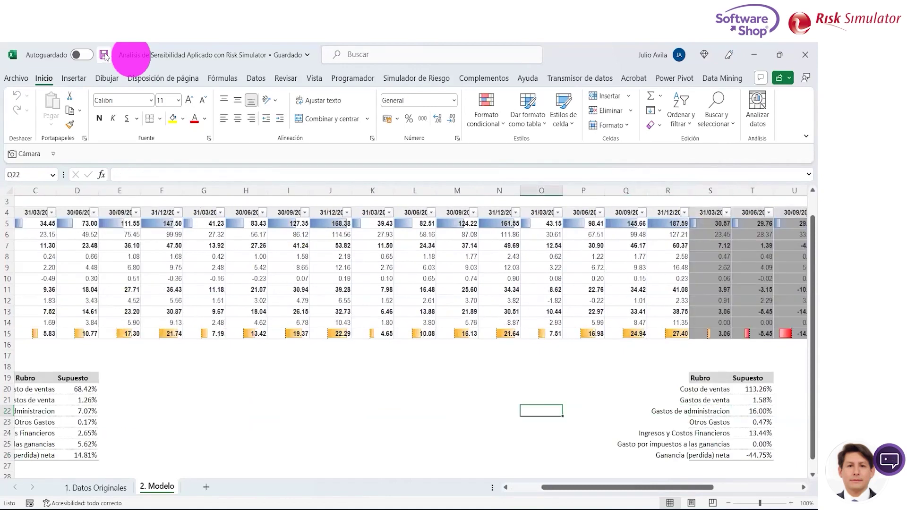
key(Left)
key(Left)
key(Left)
key(Right)
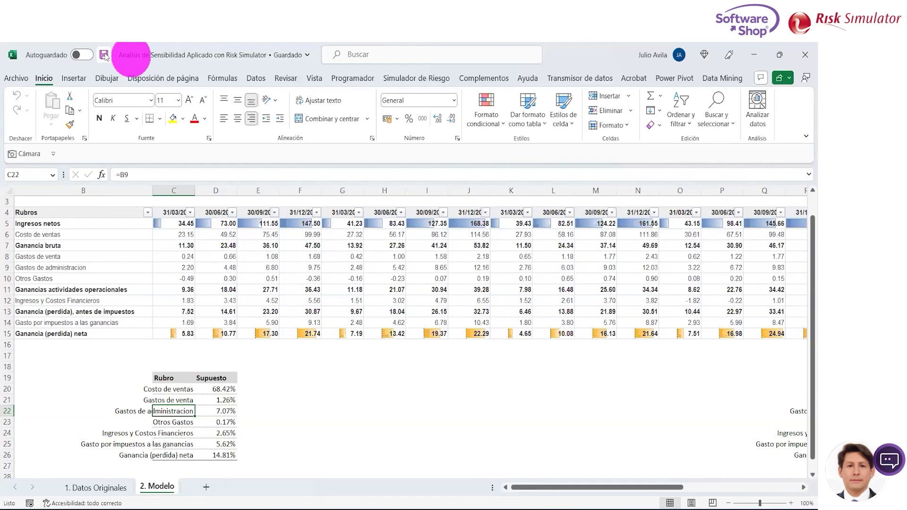
click(305, 378)
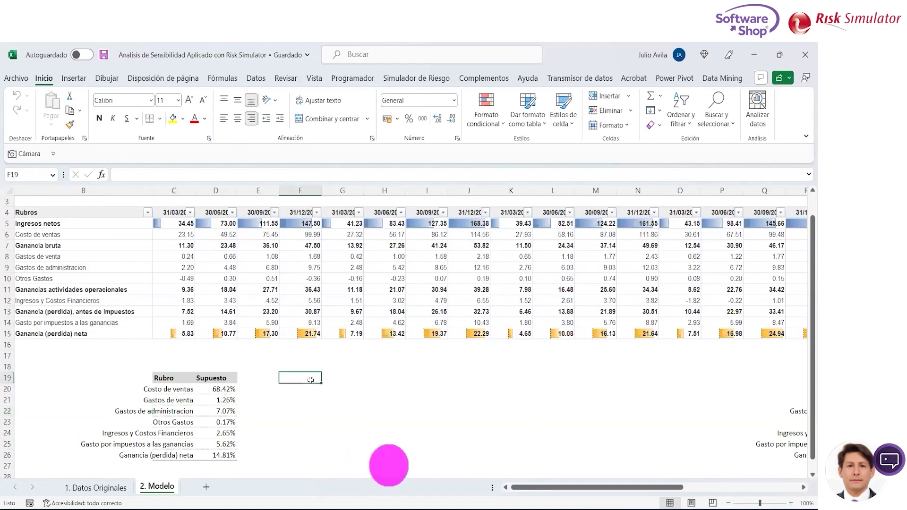
click(361, 390)
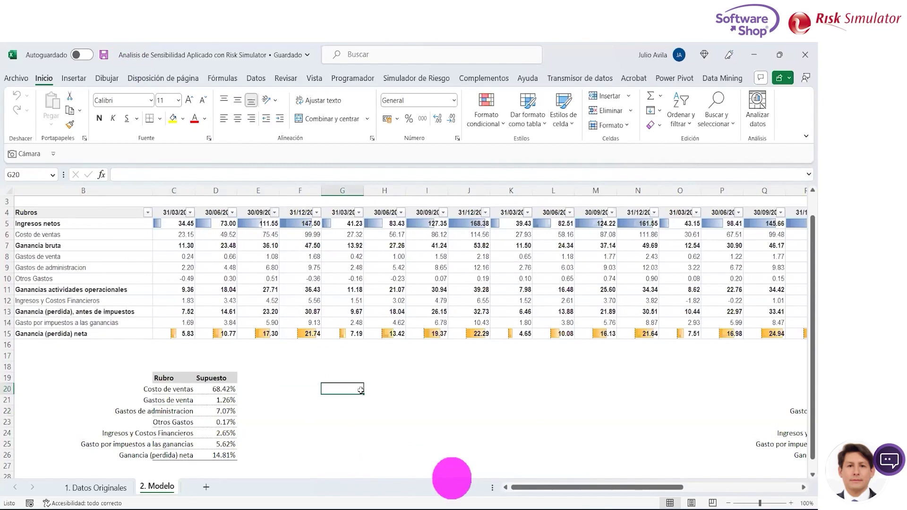
Step: Create a copy of the 2. Modelo sheet using Mover o copiar with Crear una copia
right_click(165, 490)
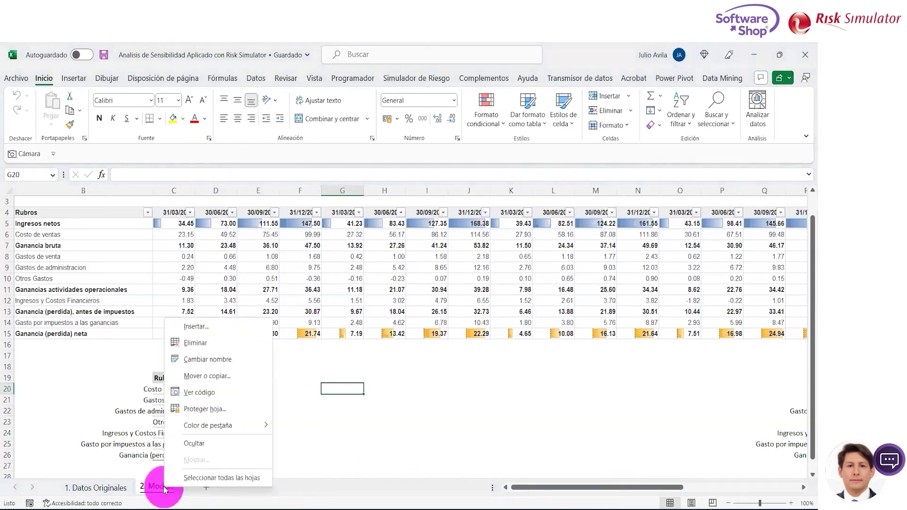
click(208, 376)
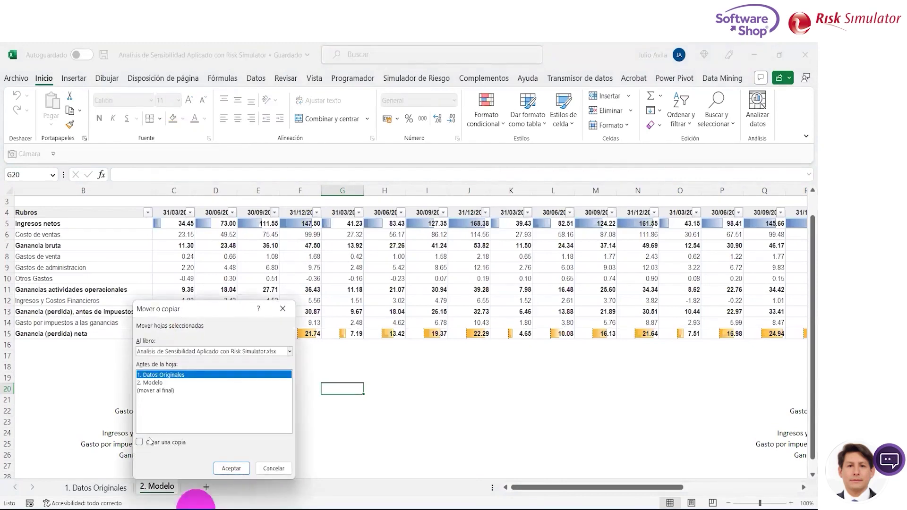
click(151, 444)
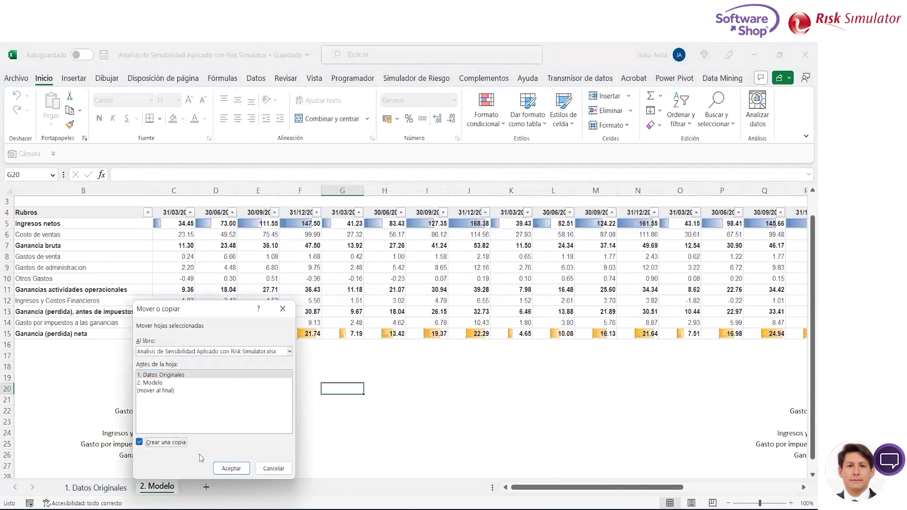
click(231, 469)
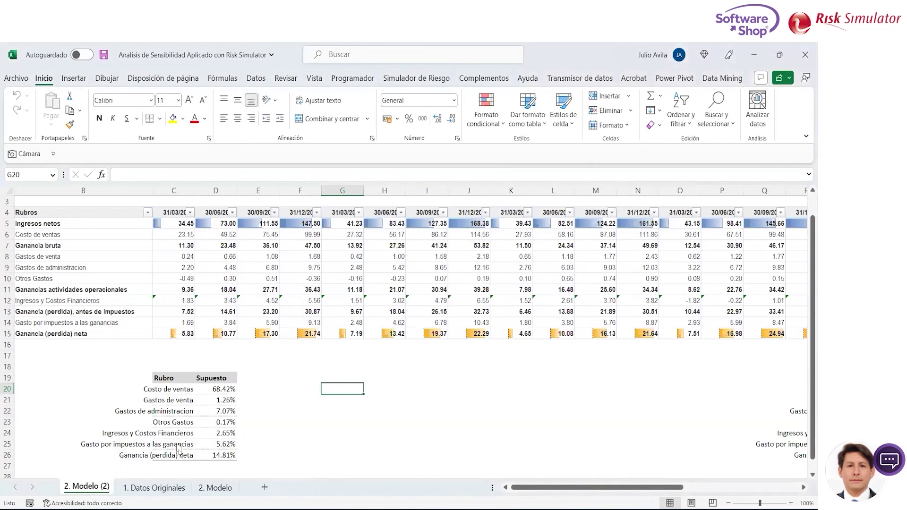
Step: Rename the copied sheet to '3. Modelo ESTRUCTURADO' and save the workbook
right_click(225, 491)
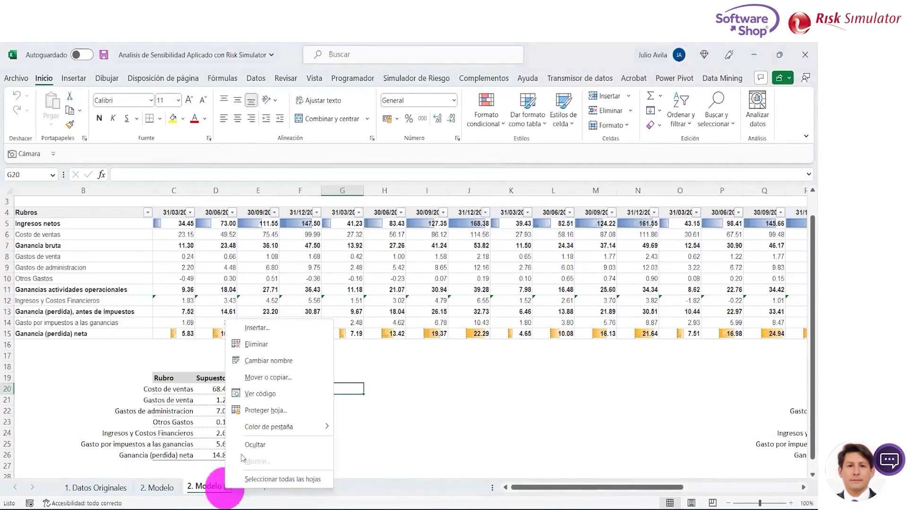
click(268, 361)
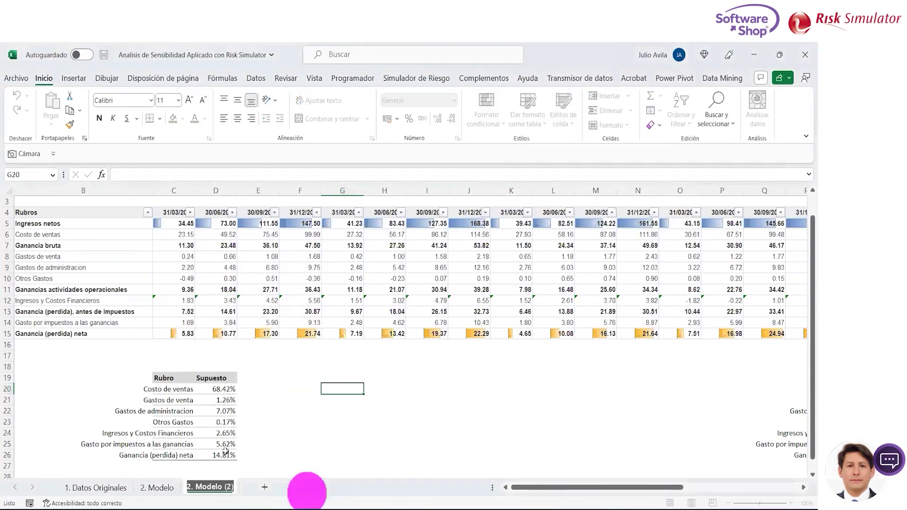
click(192, 486)
key(BackSpace)
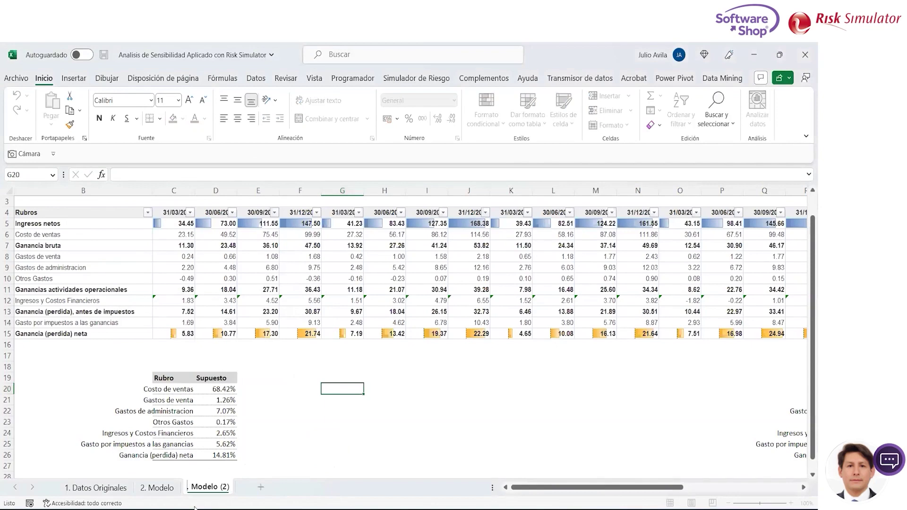
text(3)
key(Right)
key(Right)
key(Right)
key(Right)
key(Right)
key(Right)
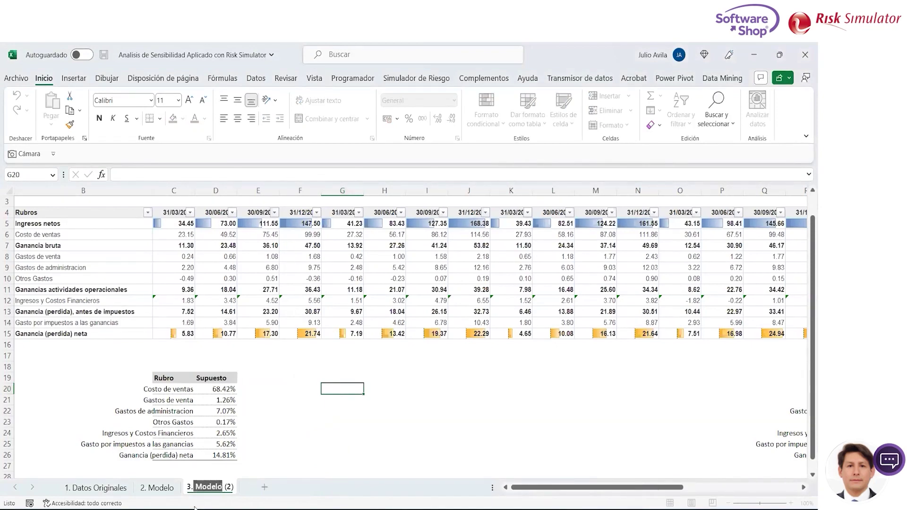
text(E)
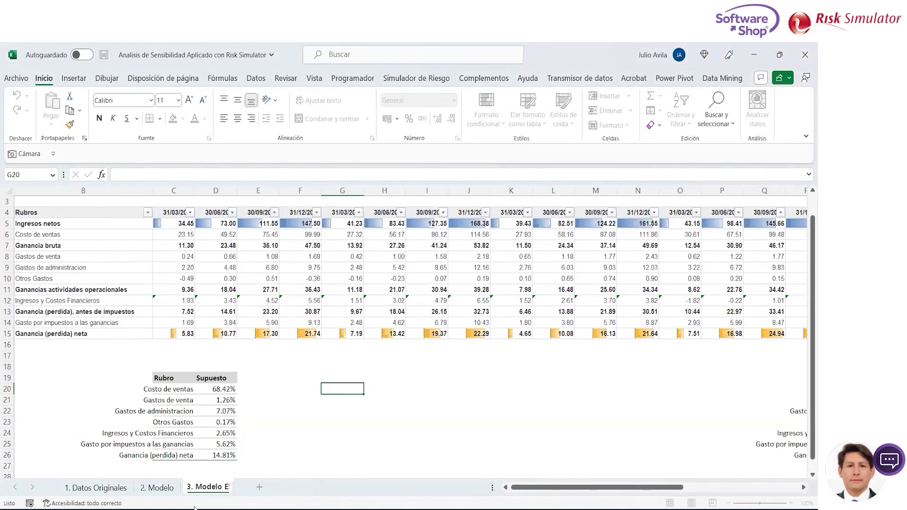
text(STR)
text(UCTU)
key(BackSpace)
key(BackSpace)
text(TURADO)
key(Return)
click(385, 399)
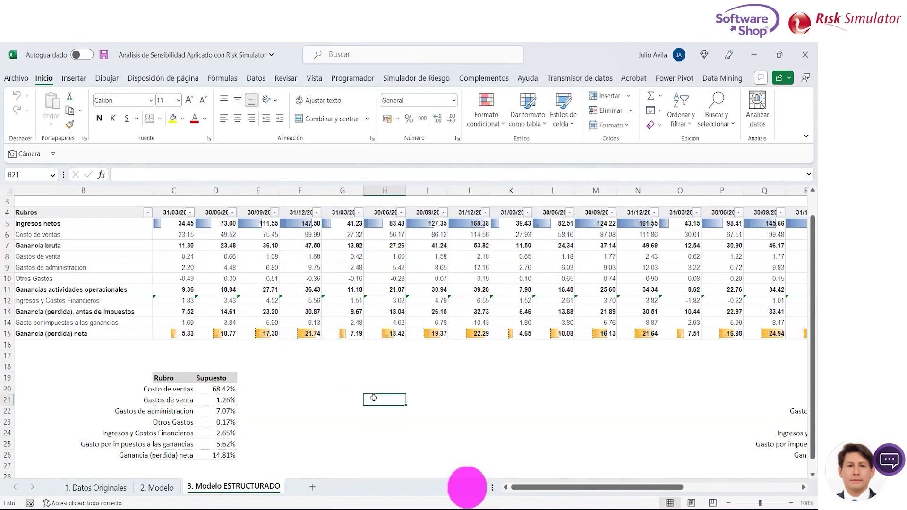
click(103, 55)
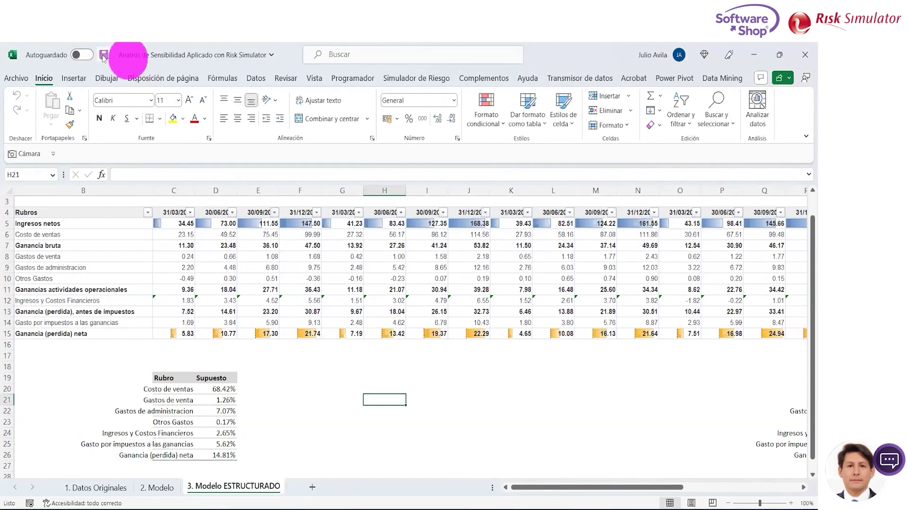
click(226, 389)
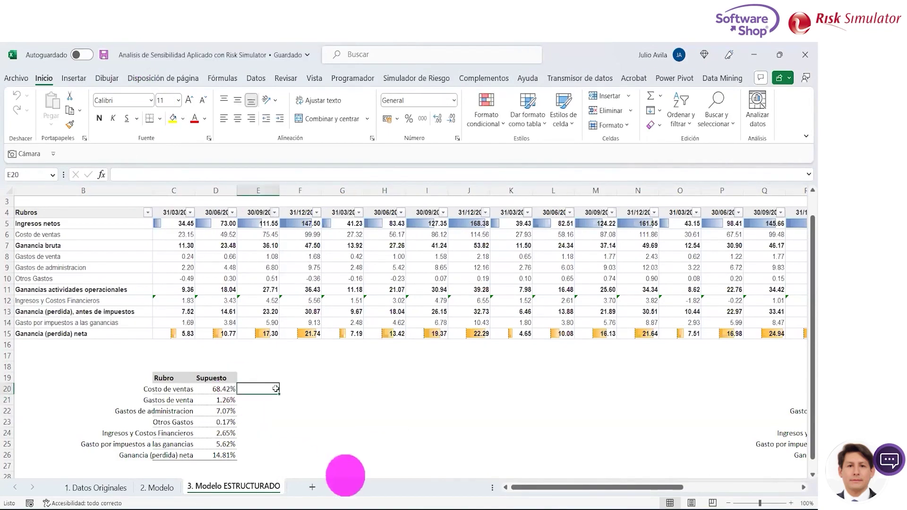
key(Left)
key(Down)
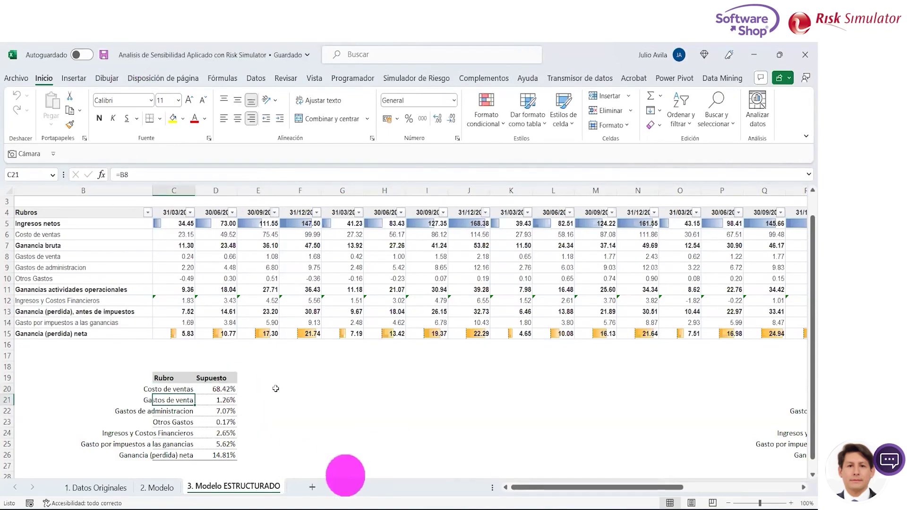
click(181, 235)
key(ctrl+Home)
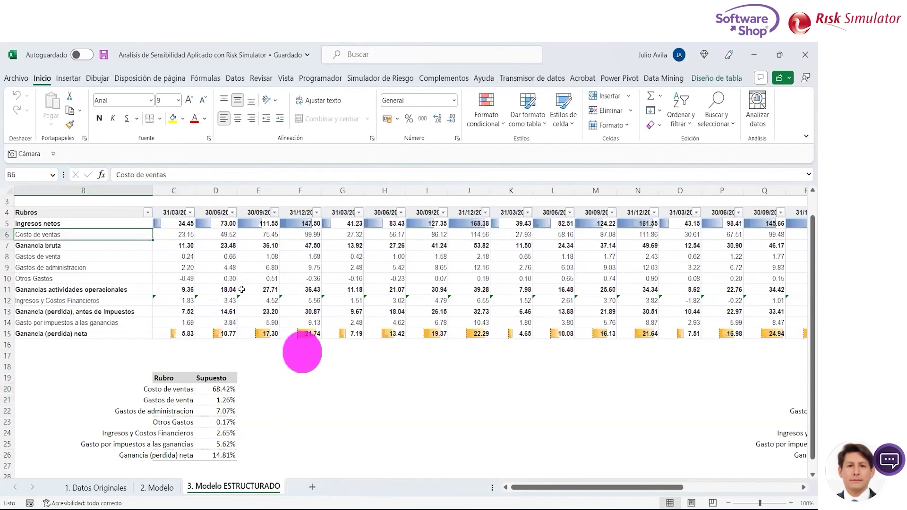
key(shift+Right)
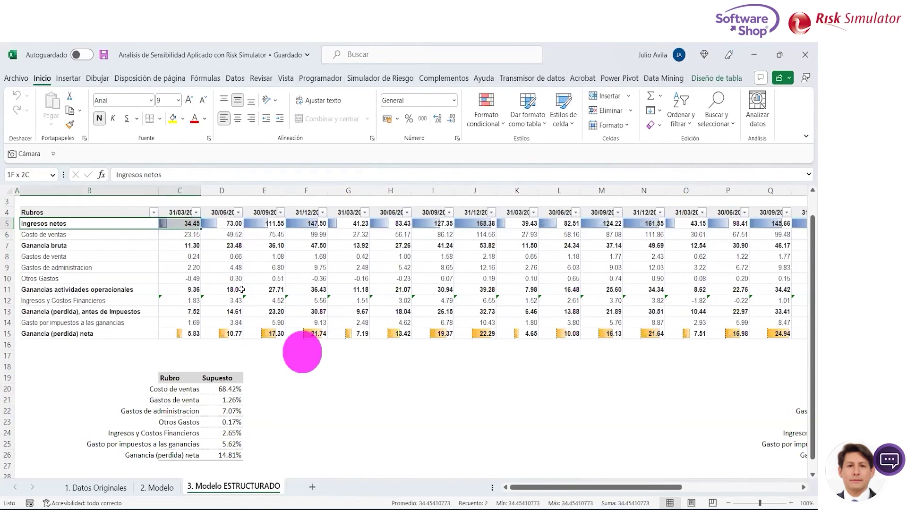
key(shift+Right)
key(shift+Right)
key(shift+Right)
key(shift+Right)
key(shift+Right)
key(shift+Right)
key(Right)
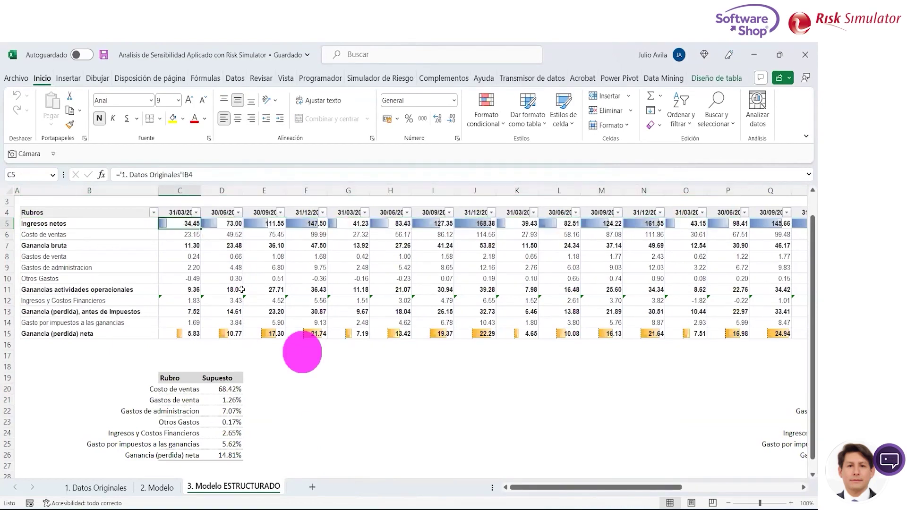
key(shift+Right)
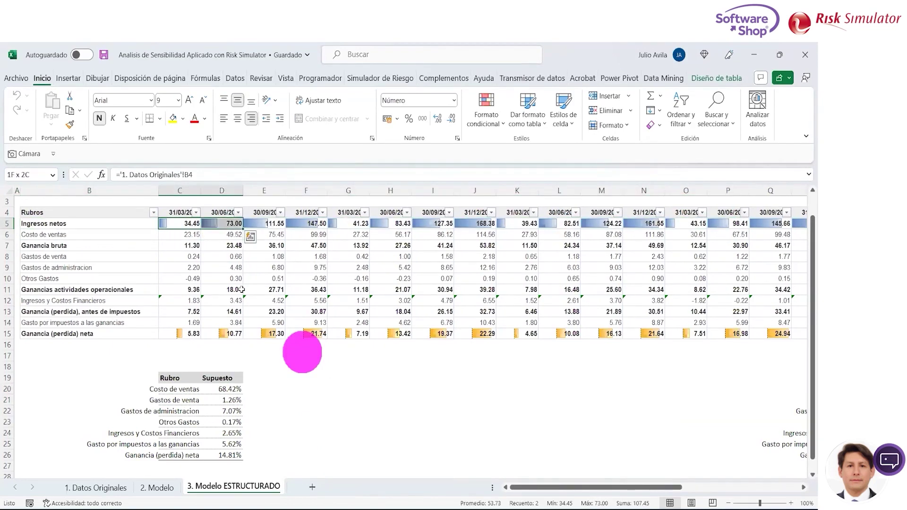
key(Down)
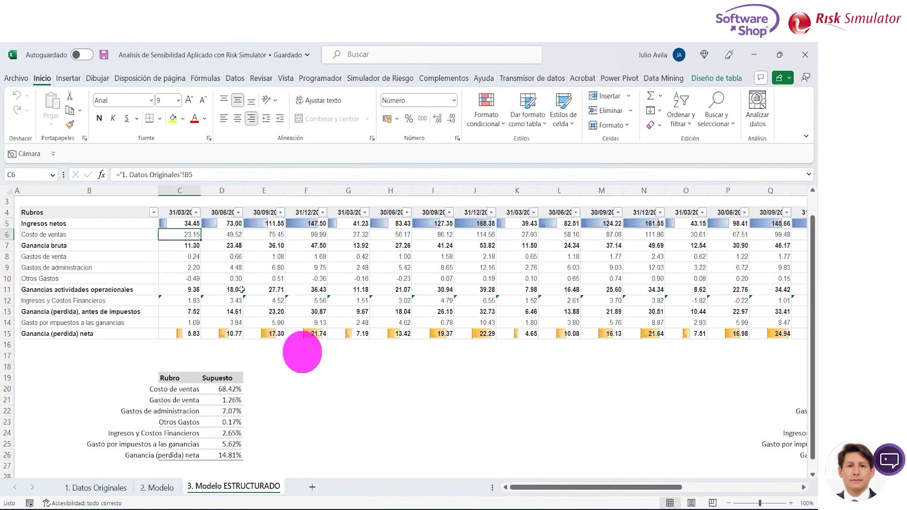
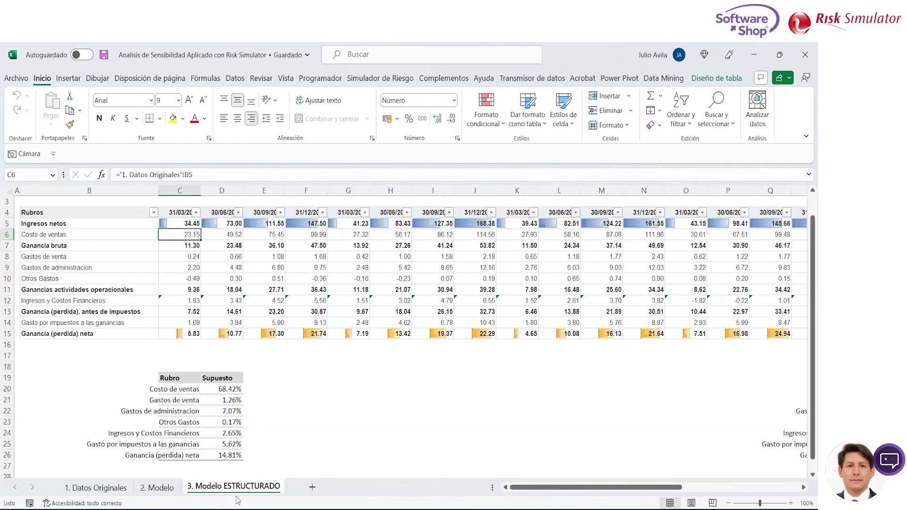
Step: Inspect the Costo de ventas and Gastos de venta averaging formulas in the Supuesto column
click(290, 377)
key(Left)
key(Left)
key(Down)
key(Left)
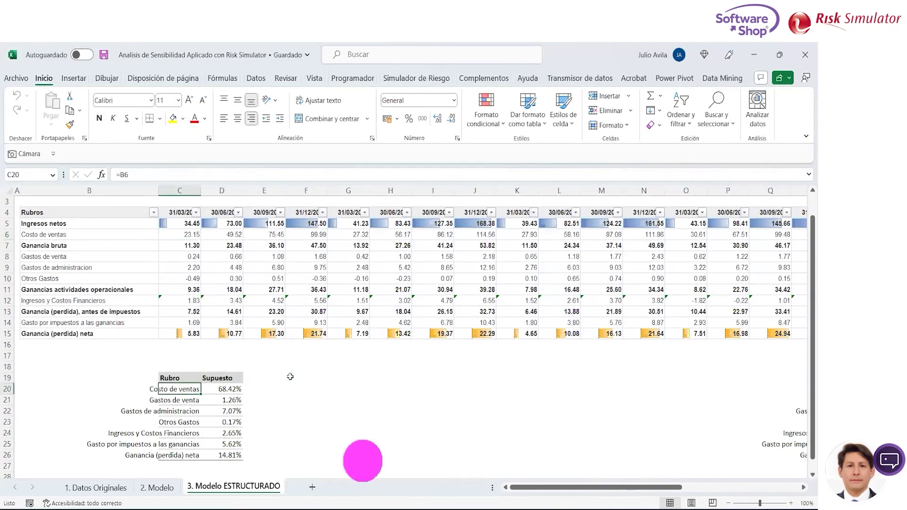
key(Right)
key(Left)
key(Right)
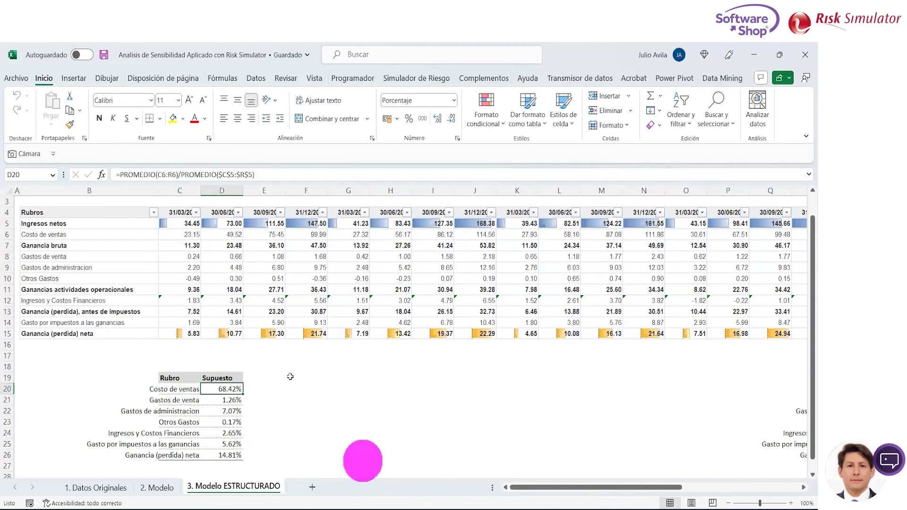
key(Up)
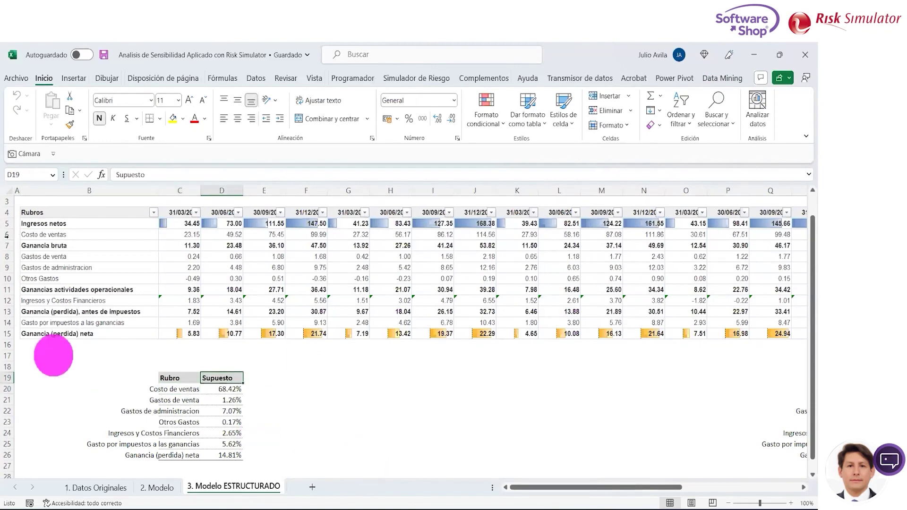
click(7, 234)
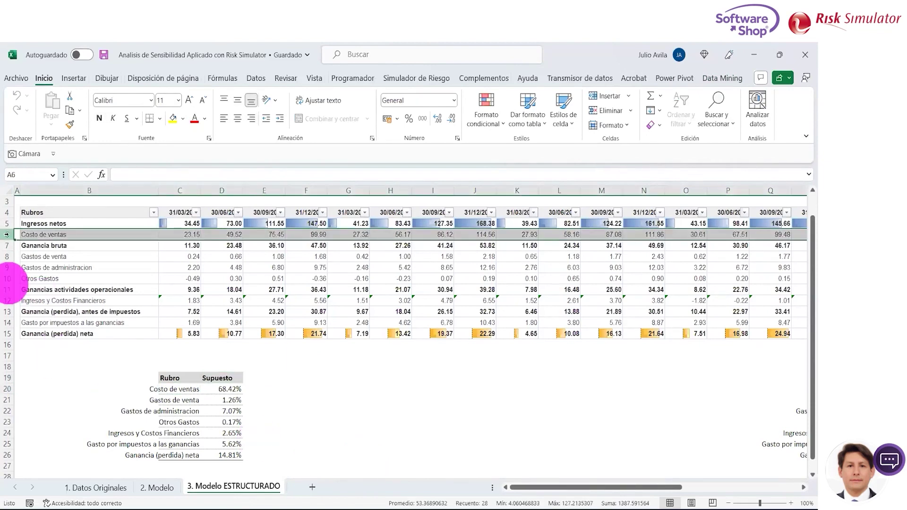
click(229, 391)
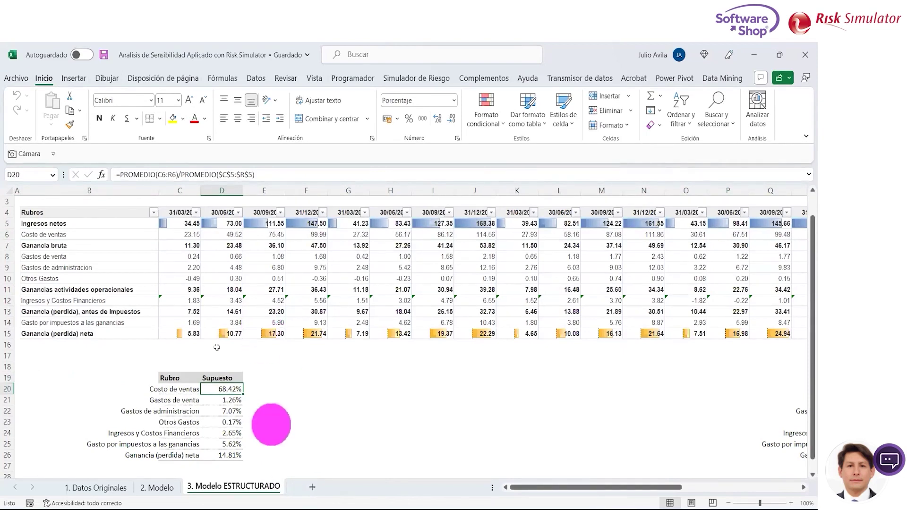
click(7, 257)
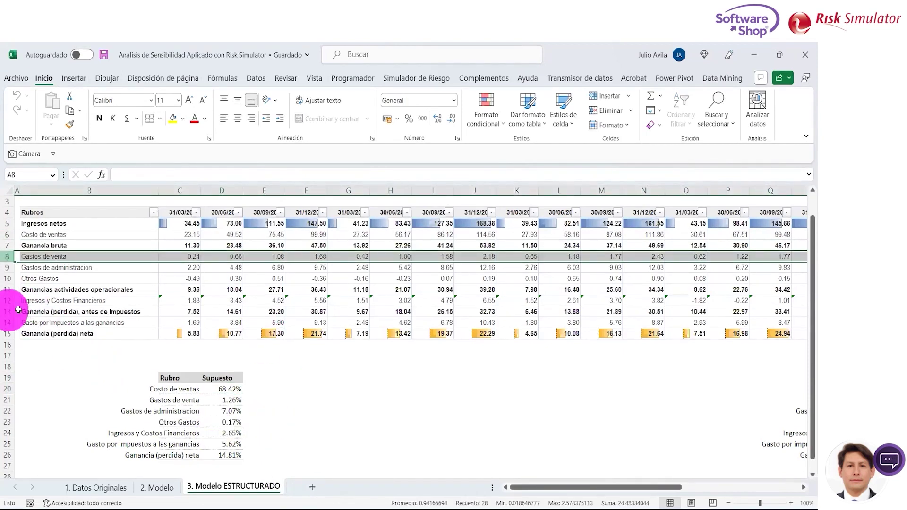
click(225, 404)
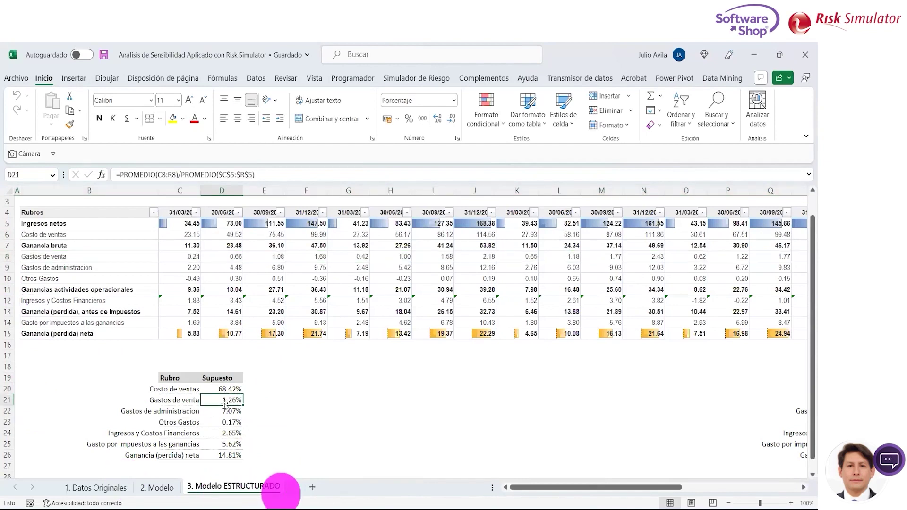
click(317, 410)
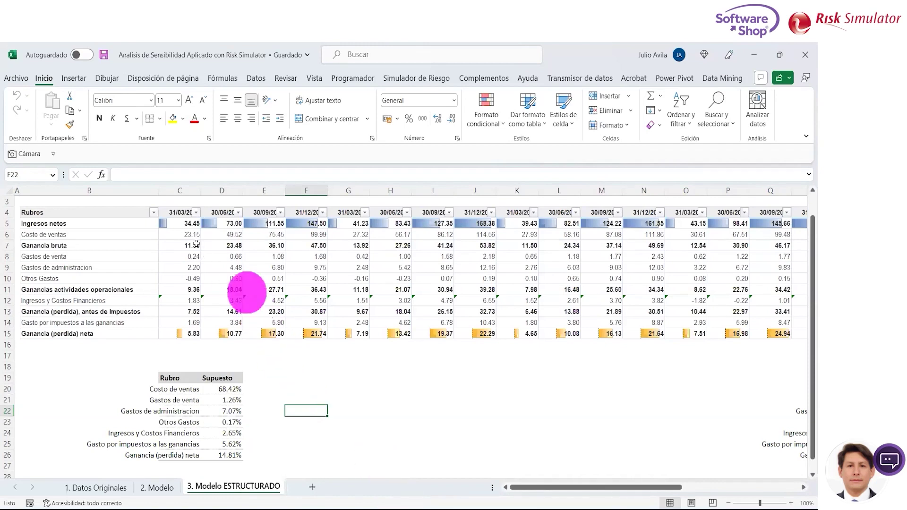
Step: Select the Supuesto assumption column, then jump back to the top of the sheet
drag(217, 378, 222, 456)
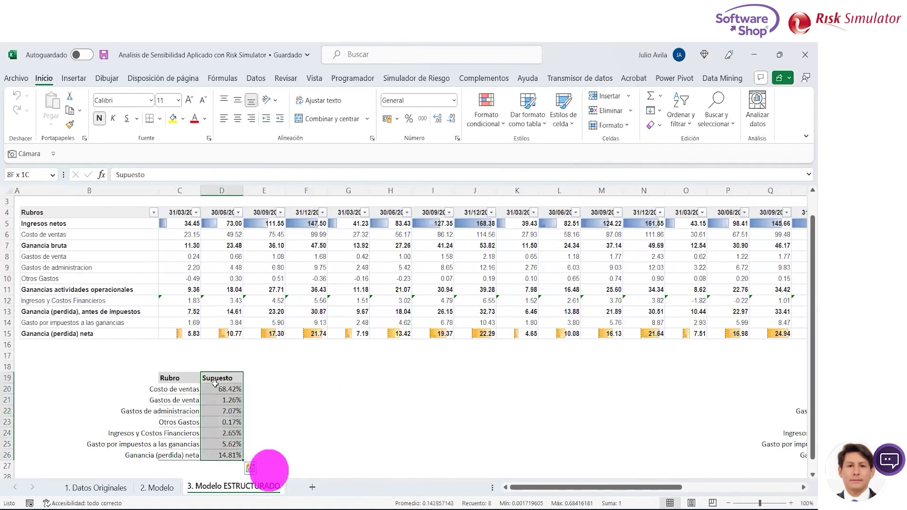
key(Up)
key(ctrl+Up)
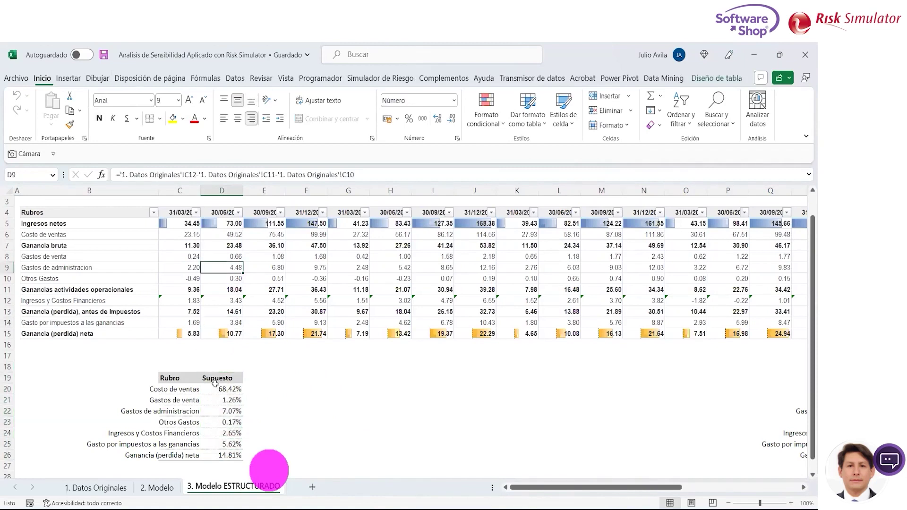
key(ctrl+Up)
key(ctrl+Up)
scroll(636, 271, right, 2)
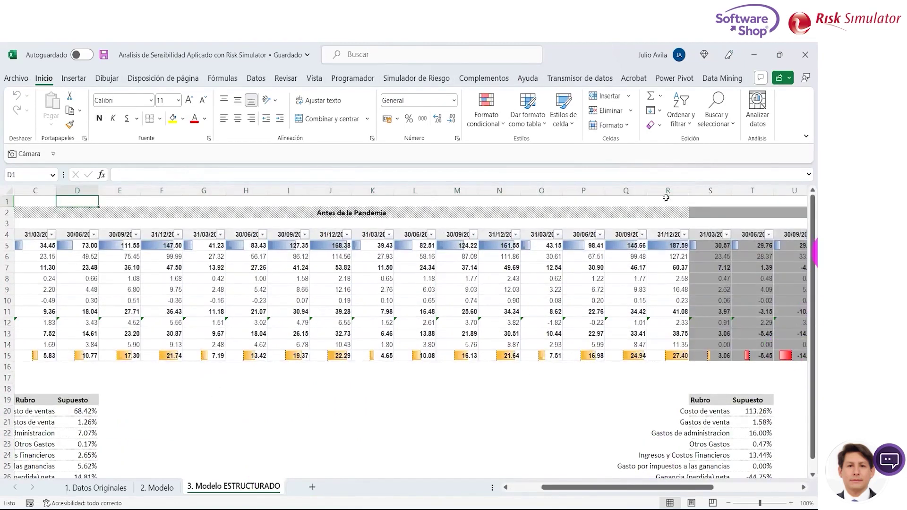
Step: Review the last pre-pandemic quarter column R and the pandemic assumption table
click(668, 191)
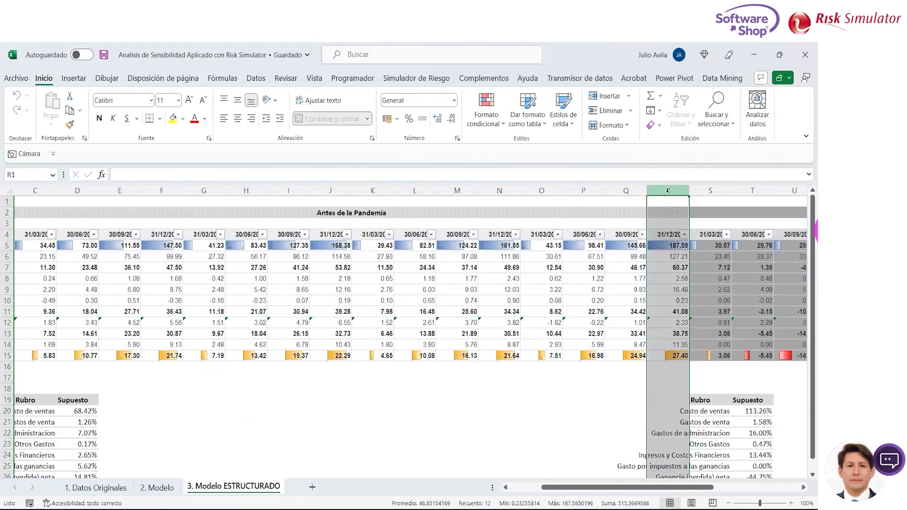
click(698, 401)
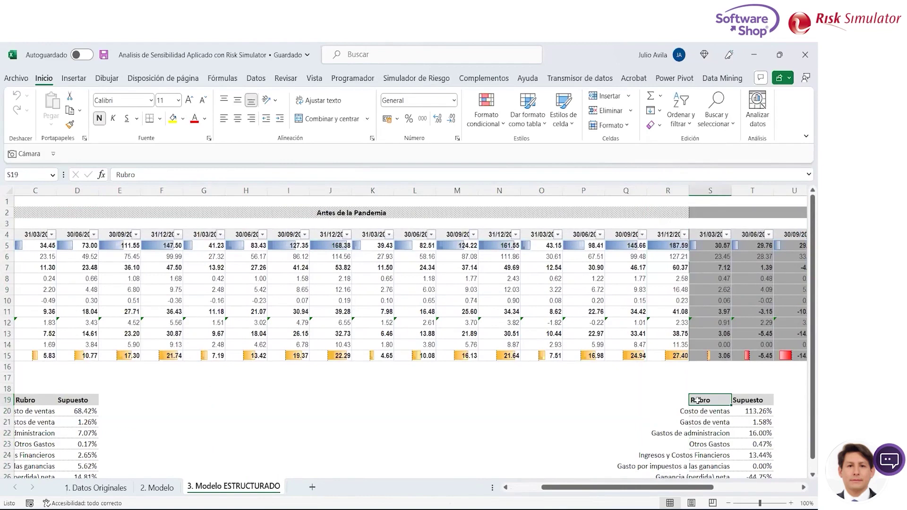
key(shift+Right)
key(shift+Down)
key(shift+Down)
key(shift+Down)
key(shift+Down)
key(shift+Down)
key(shift+Down)
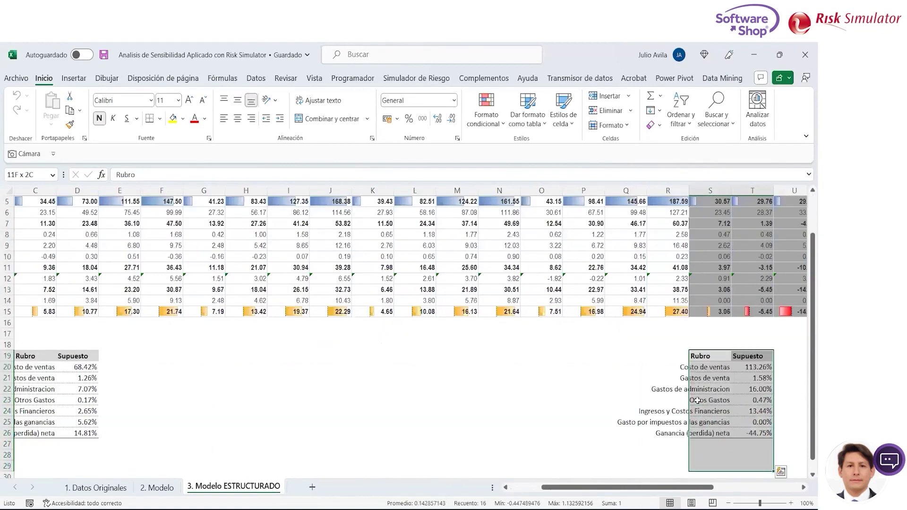
key(Up)
key(Right)
key(ctrl+Up)
key(ctrl+Up)
key(ctrl+Up)
key(ctrl+Up)
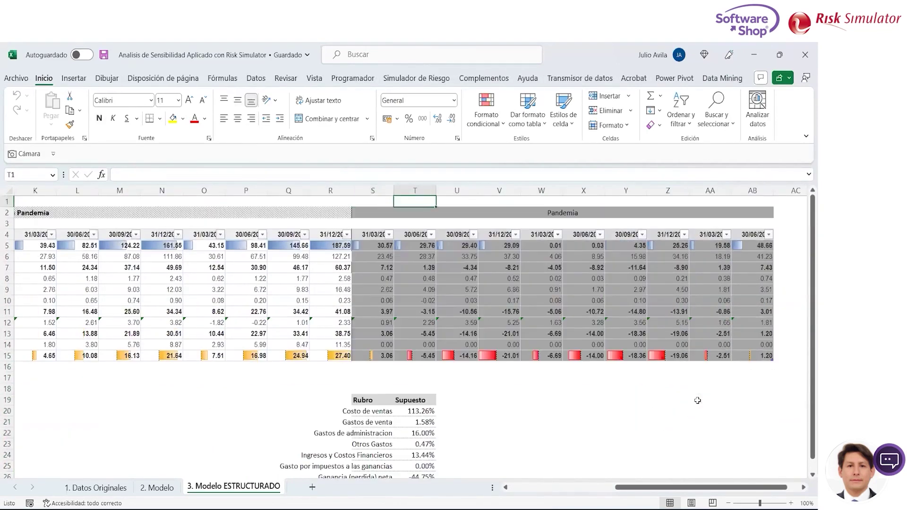
Step: Move from the Pandemia heading back to the first-quarter Costo de ventas cell
click(376, 221)
key(Up)
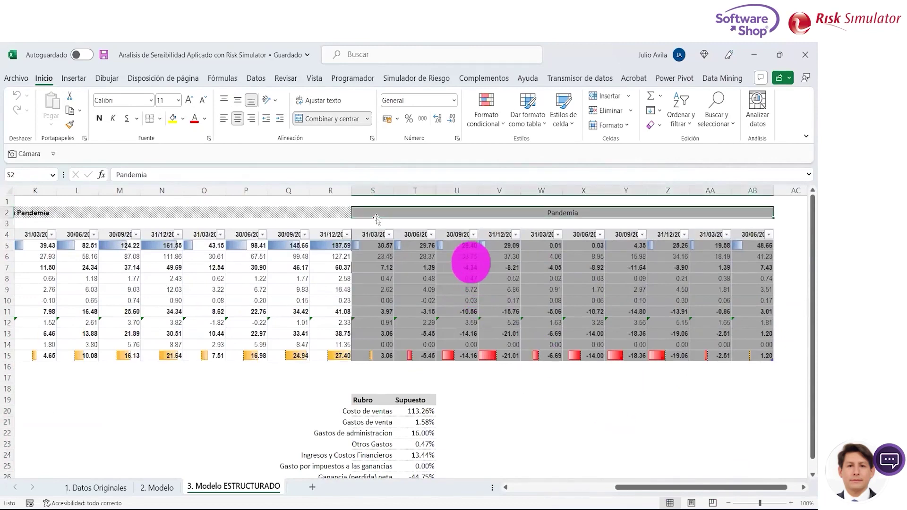
key(Down)
key(Down)
key(Down)
key(Down)
key(Down)
key(Down)
key(Down)
key(Left)
key(Left)
key(Left)
key(Left)
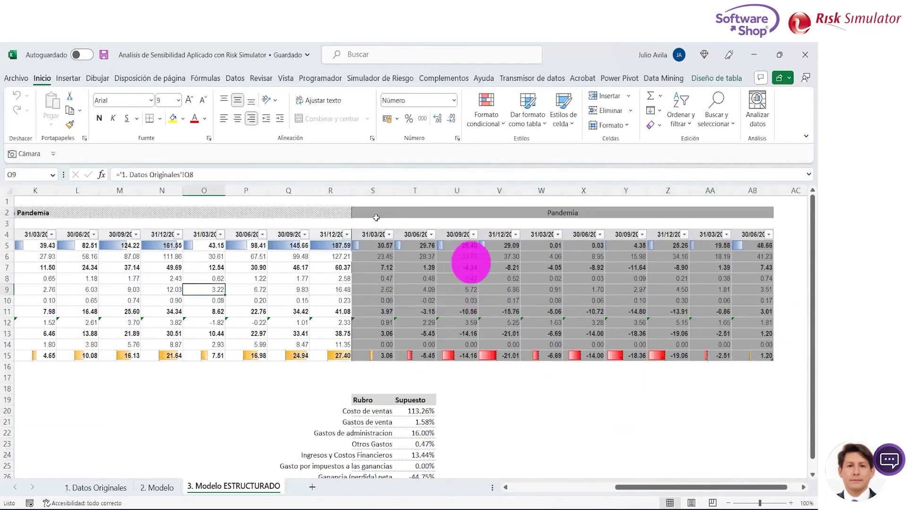
key(ctrl+Left)
key(Right)
key(Up)
key(Up)
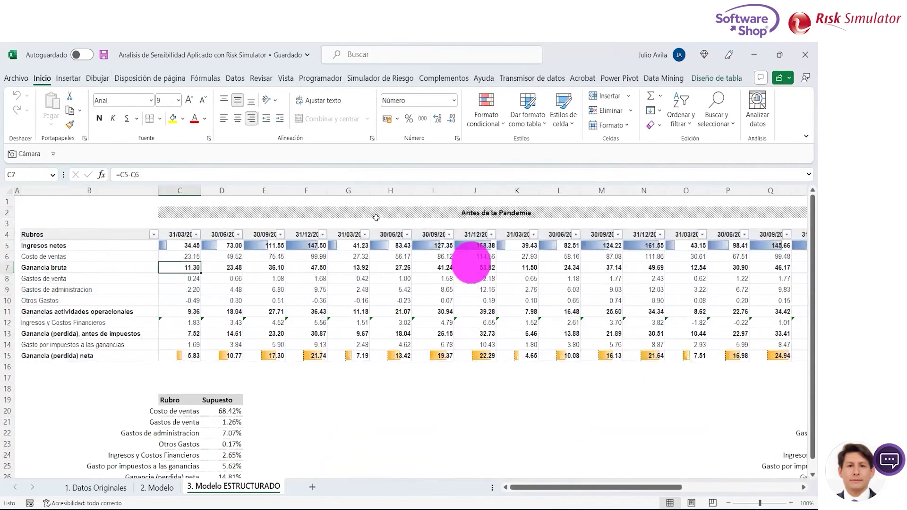
key(Up)
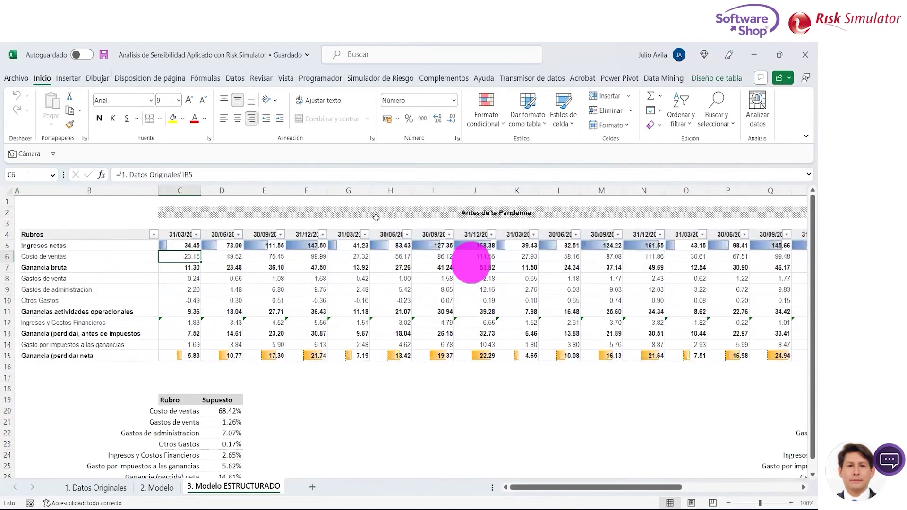
Step: Start a Costo de ventas formula multiplying Ingresos netos, then abandon it
text(=)
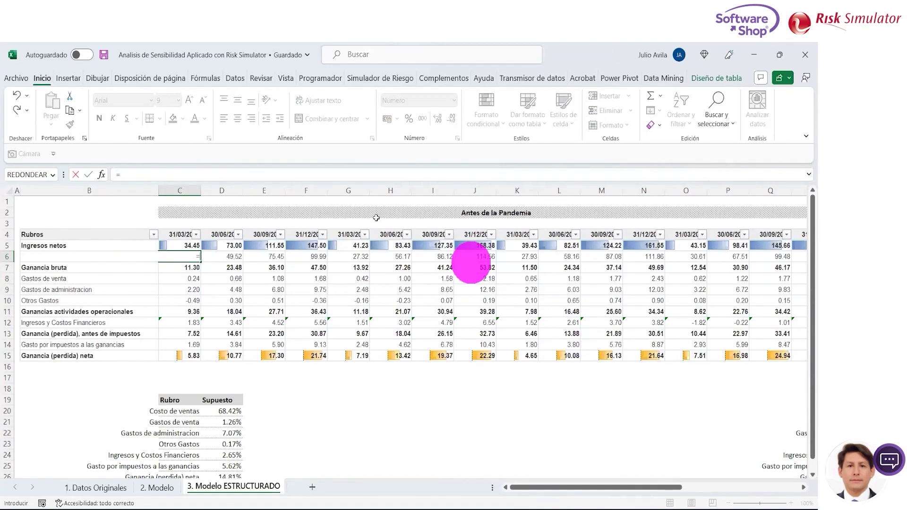
key(Up)
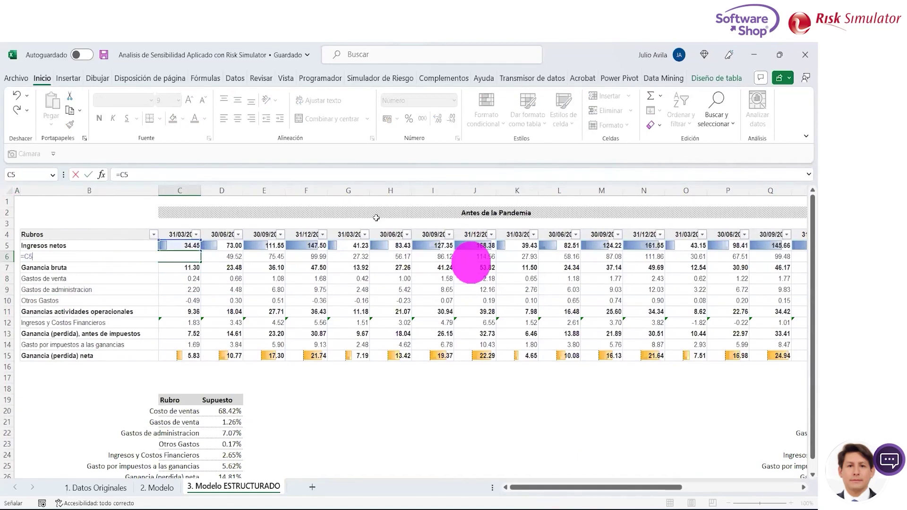
text(*)
click(222, 411)
key(Return)
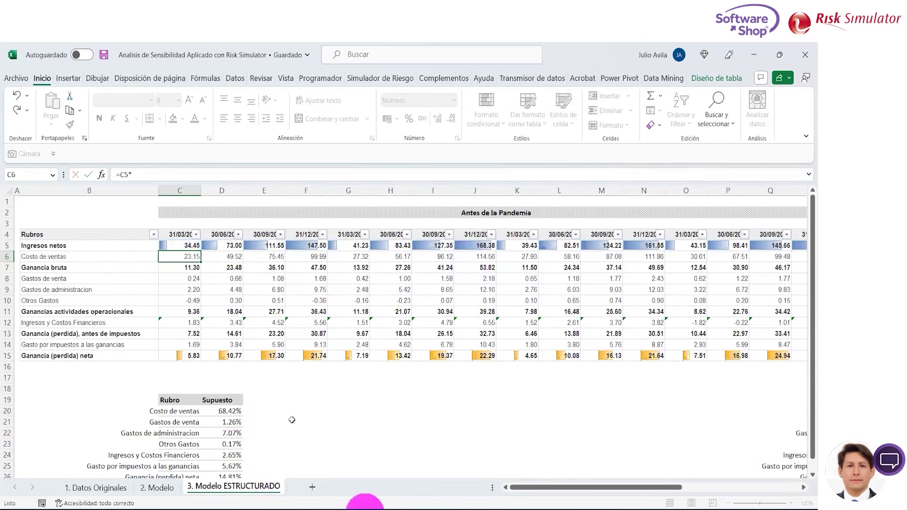
Step: Copy D20:D28 and paste the percentages back as plain values
click(213, 415)
key(shift+Down)
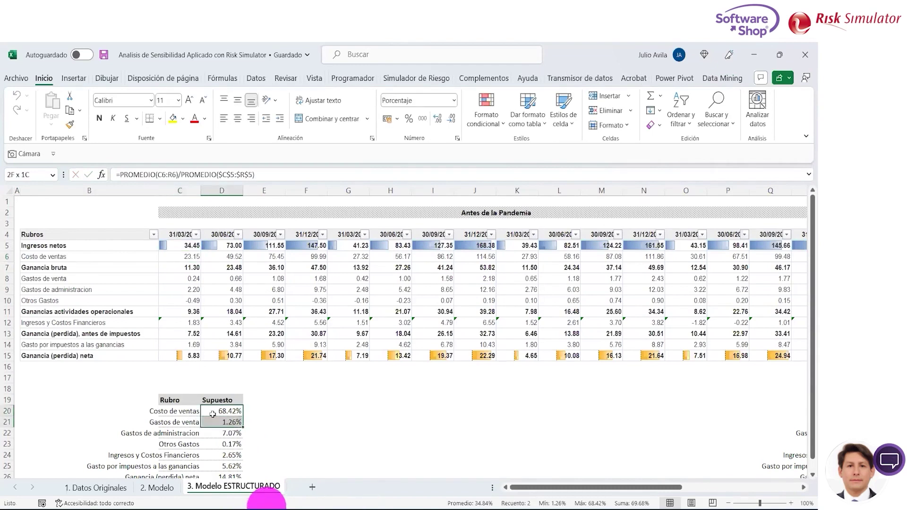
key(shift+Down)
key(shift+Down)
key(shift+Down)
key(shift+Up)
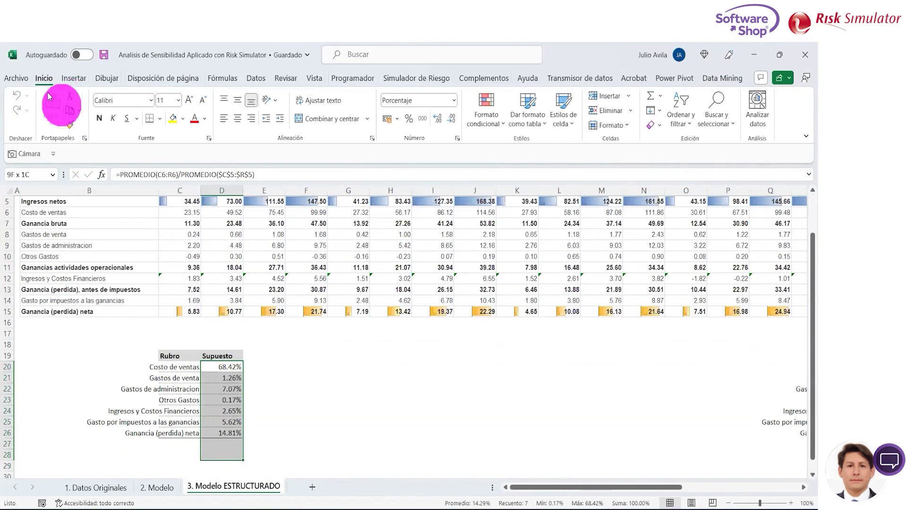
click(70, 111)
click(51, 124)
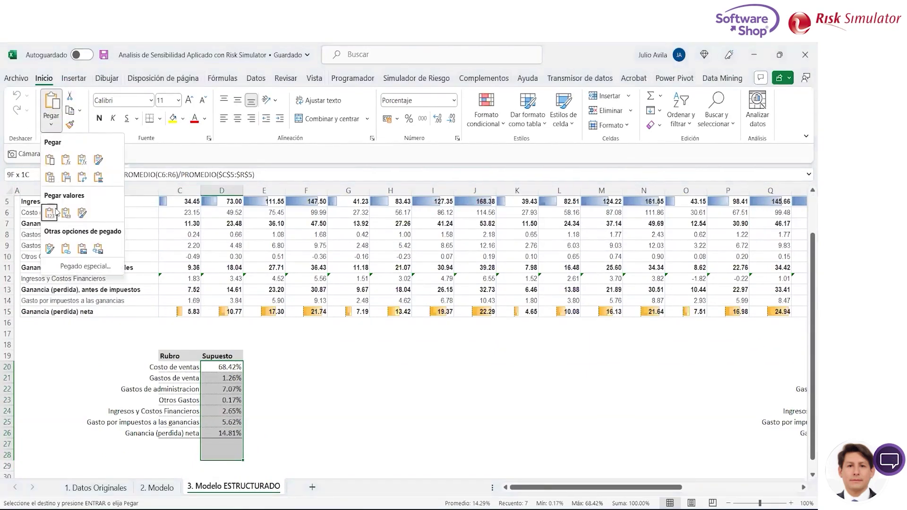
click(50, 212)
key(Up)
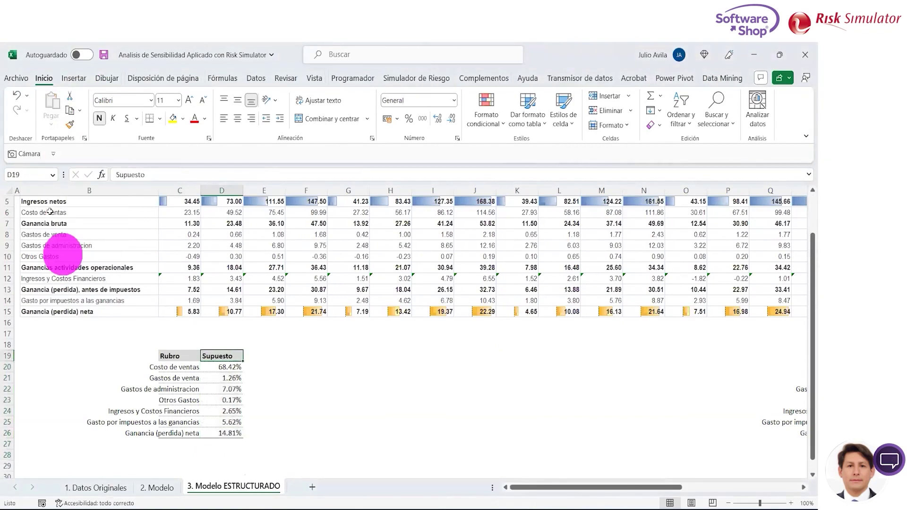
Step: Enter =C5*$D$20 in the first-quarter Costo de ventas cell C6
key(ctrl+Up)
key(ctrl+Up)
key(Left)
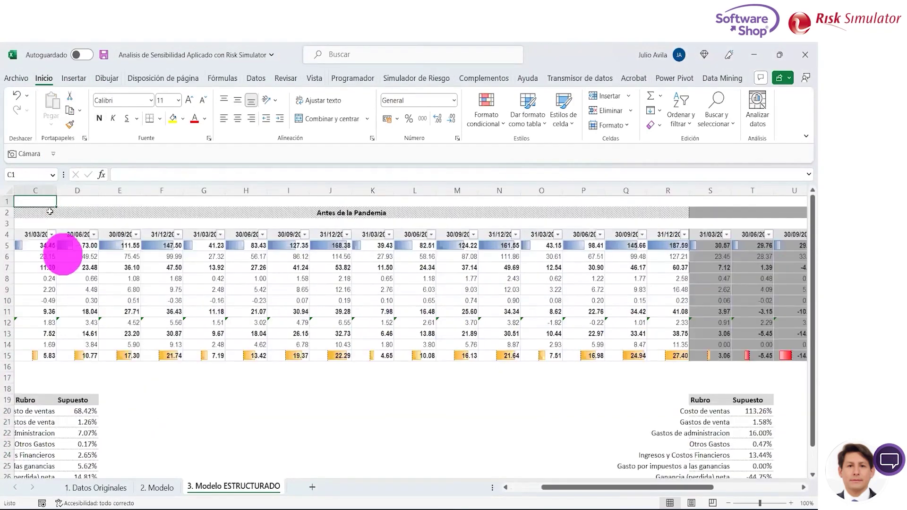
key(Left)
key(ctrl+Down)
key(Down)
key(Down)
key(shift+Right)
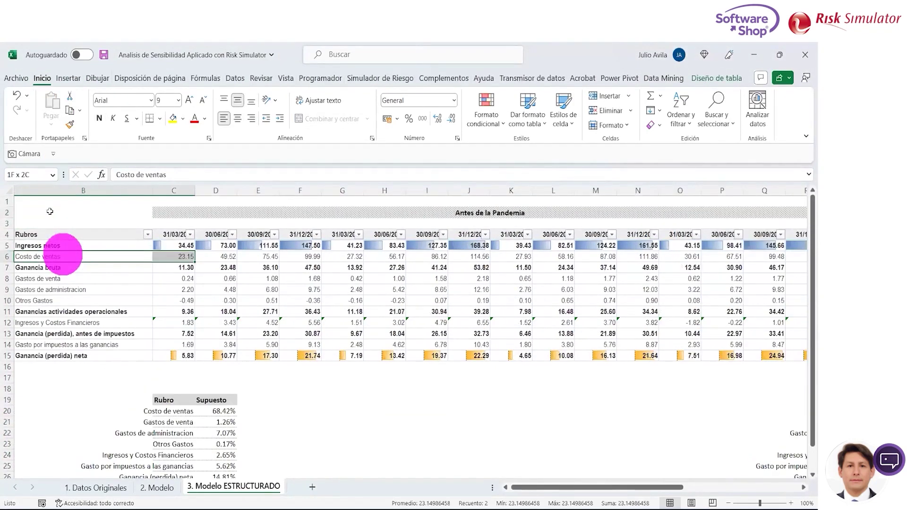
key(Right)
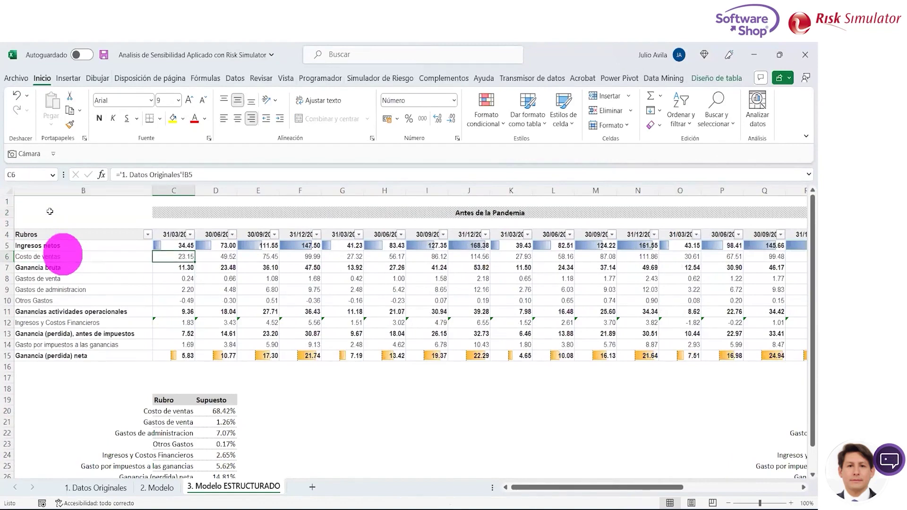
text(=)
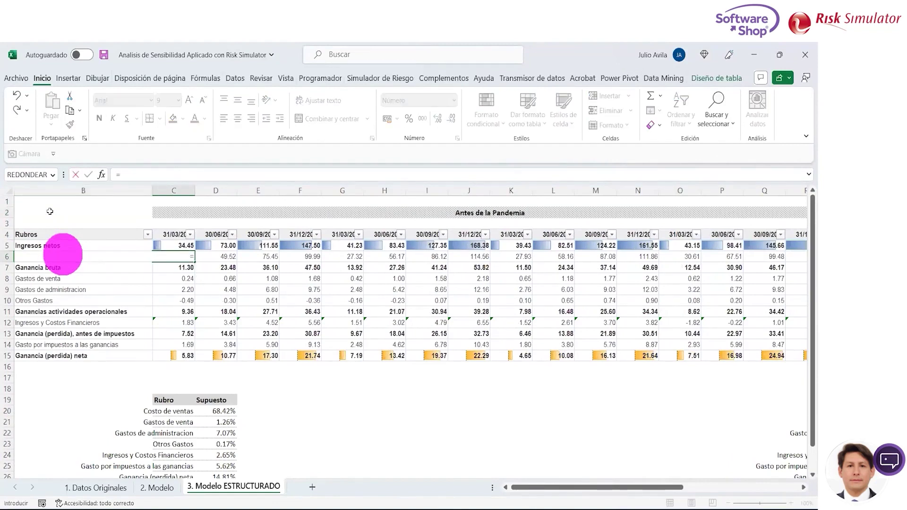
key(Up)
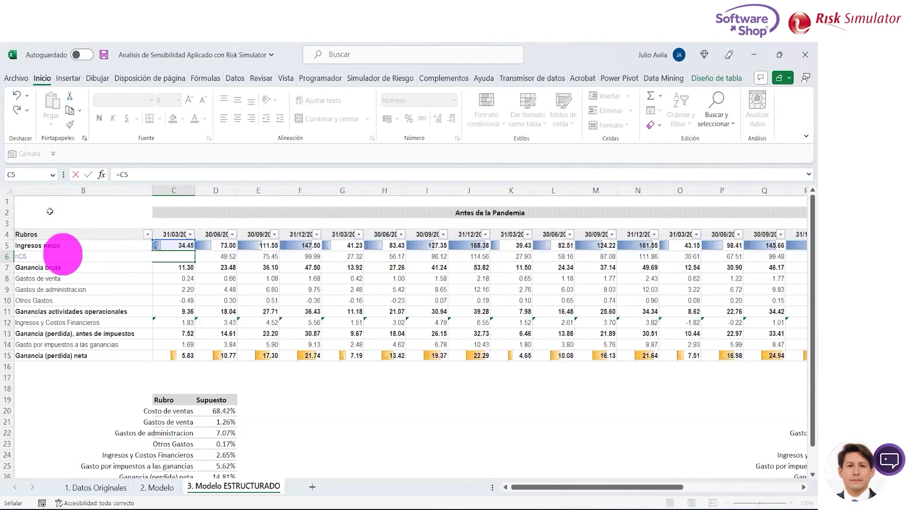
text(*)
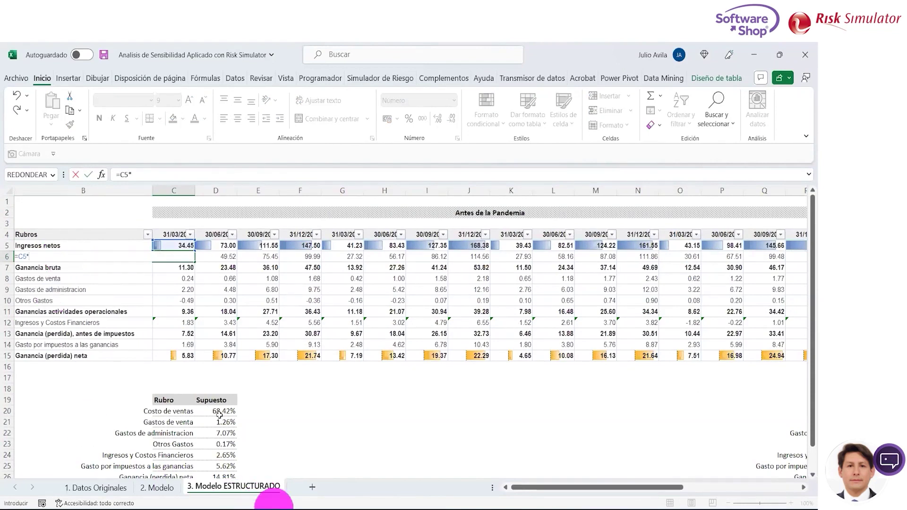
click(222, 412)
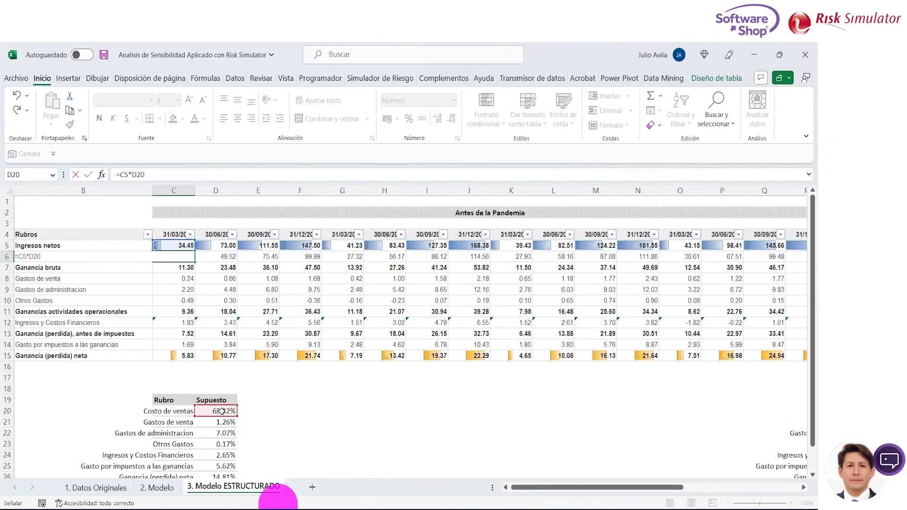
key(F4)
key(ctrl+Return)
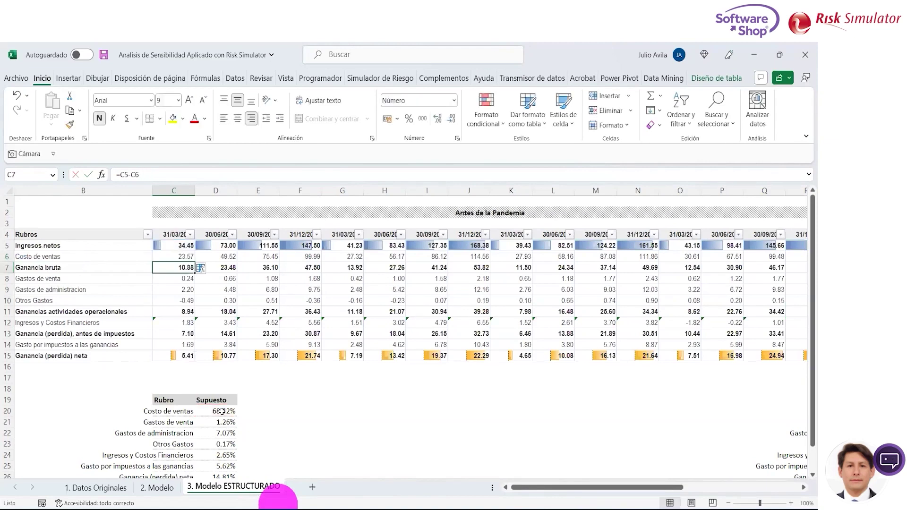
Step: Copy the C6 cost formula across D6:R6
key(ctrl+c)
key(Right)
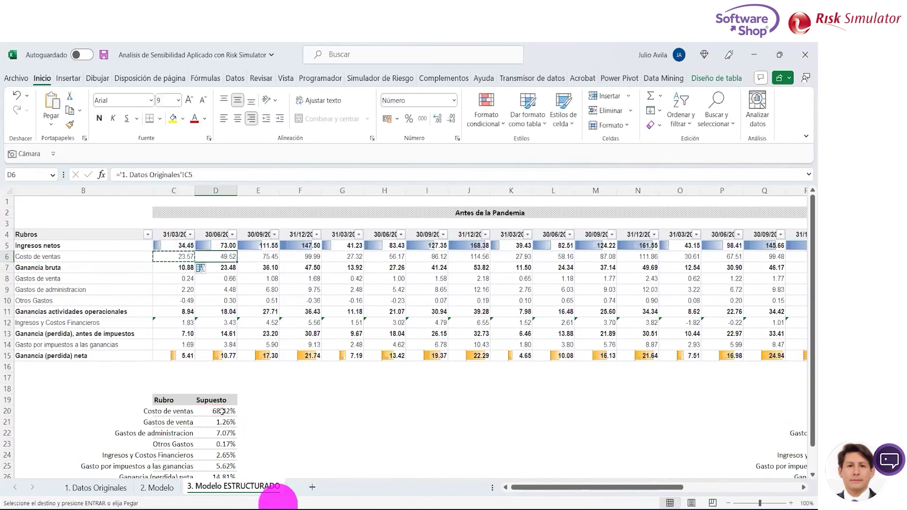
key(shift+Right)
key(shift+Right)
key(shift+Right)
key(shift+Right)
key(shift+Right)
key(shift+Right)
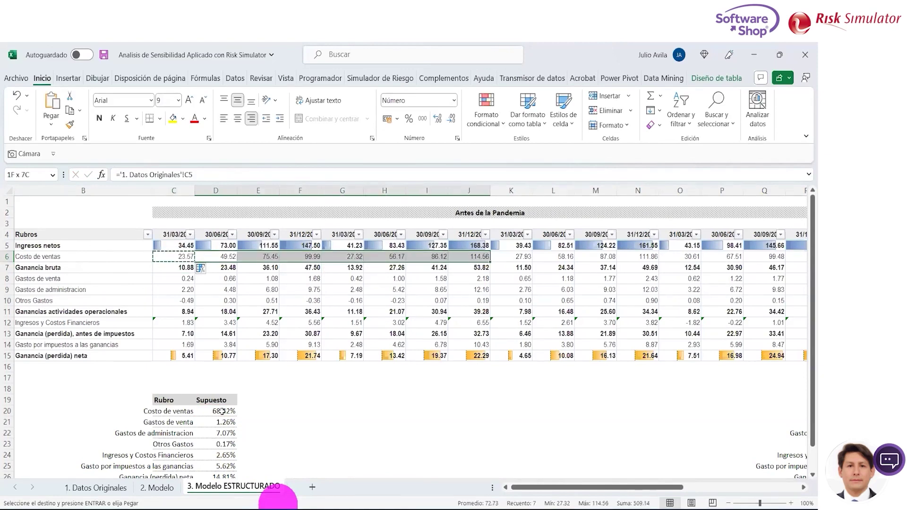
key(shift+Right)
key(shift+Right)
key(shift+Right)
key(shift+Right)
key(shift+Right)
key(shift+Right)
key(shift+Right)
key(shift+Right)
key(shift+Right)
key(shift+Right)
key(shift+Left)
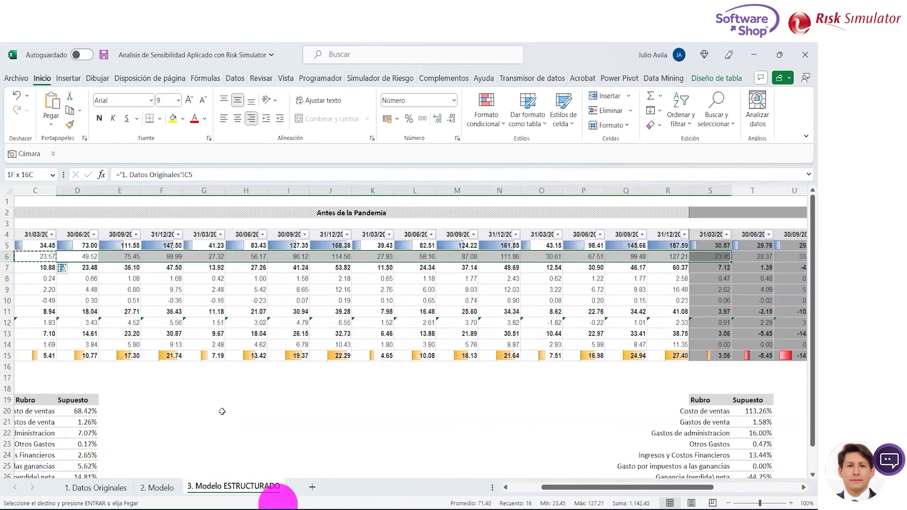
key(shift+Left)
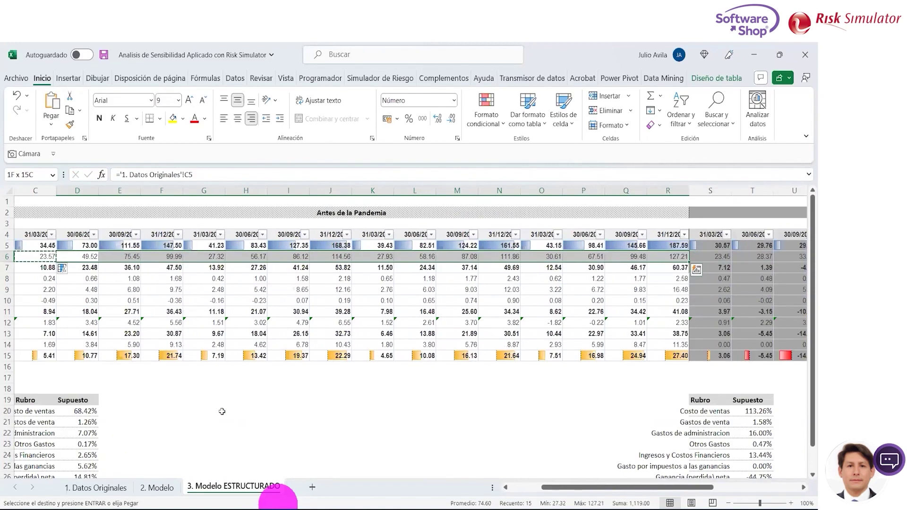
key(ctrl+v)
key(Escape)
key(Left)
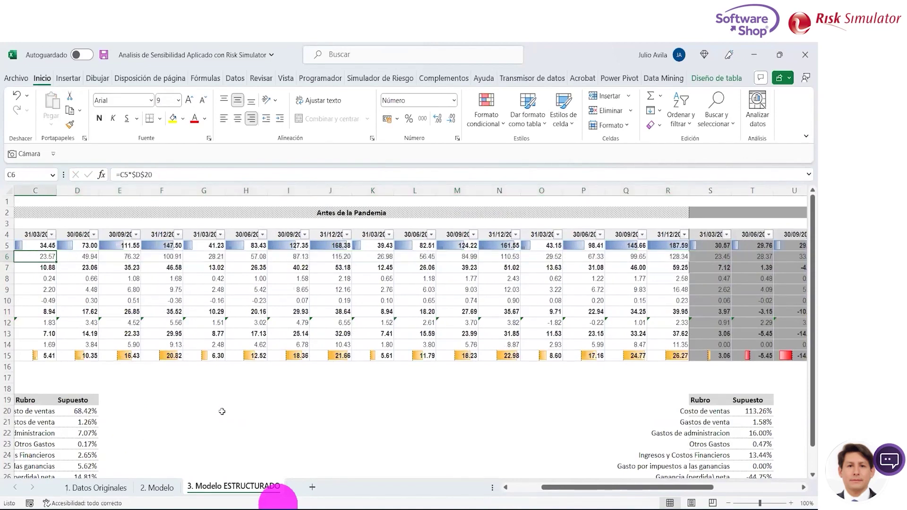
Step: Inspect the Ganancia bruta formula in C7
scroll(222, 412, left, 3)
key(Down)
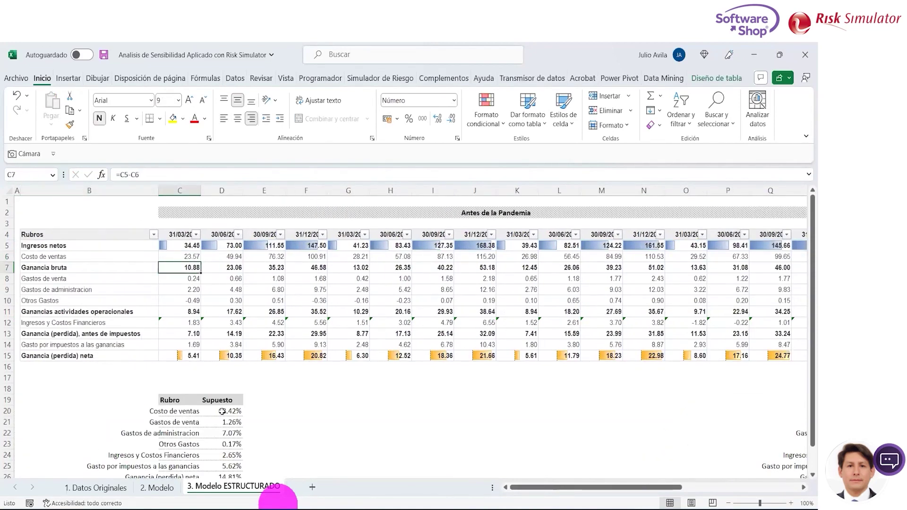
key(Home)
key(Right)
key(Right)
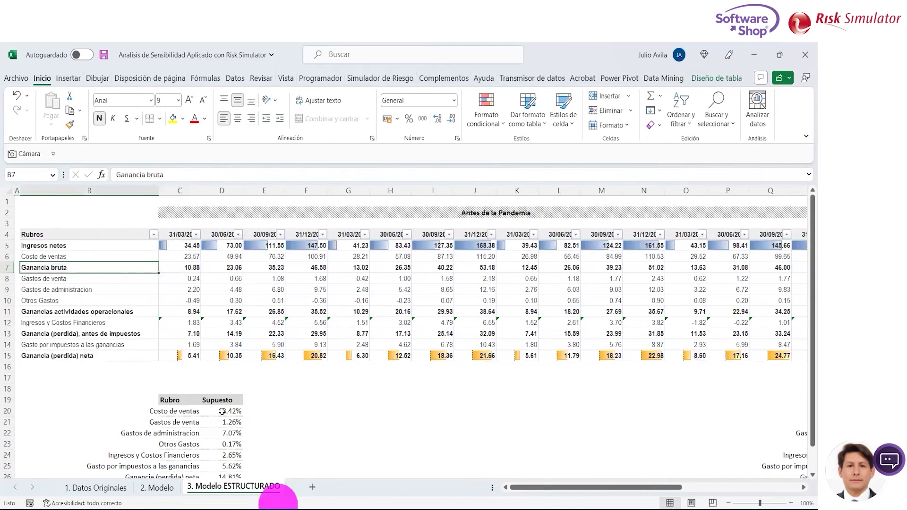
key(F2)
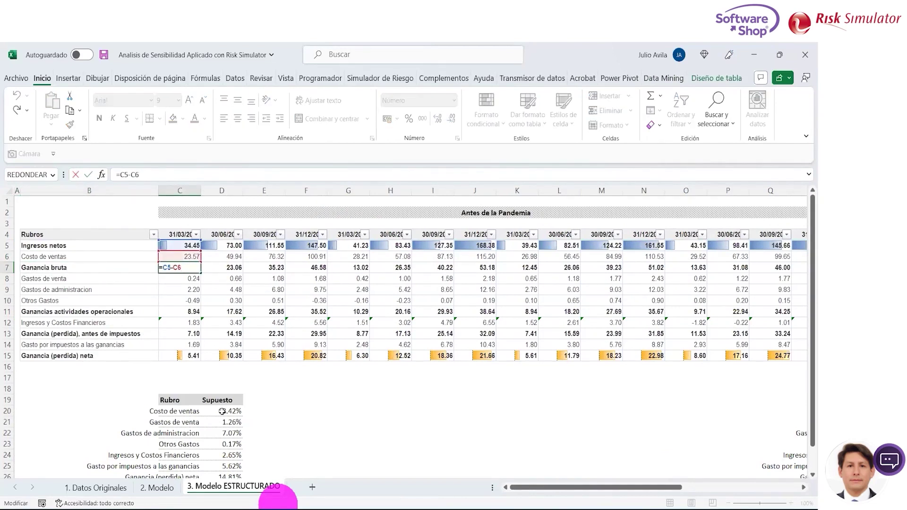
Step: Enter =C5*$D$21 in the first-quarter Gastos de venta cell C8
key(Escape)
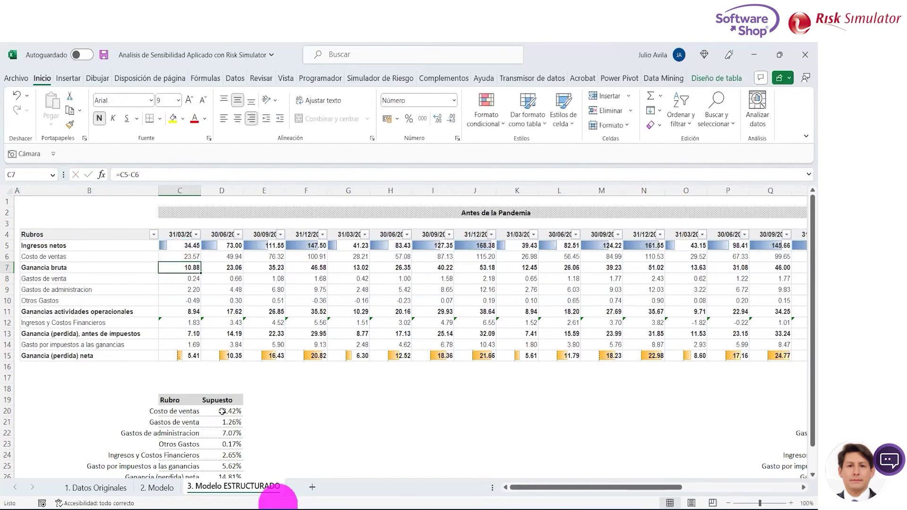
key(Down)
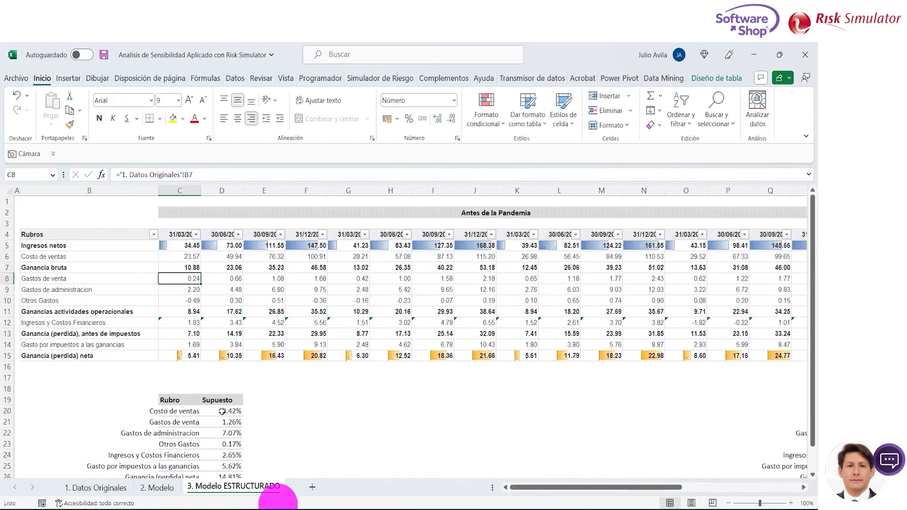
text(=)
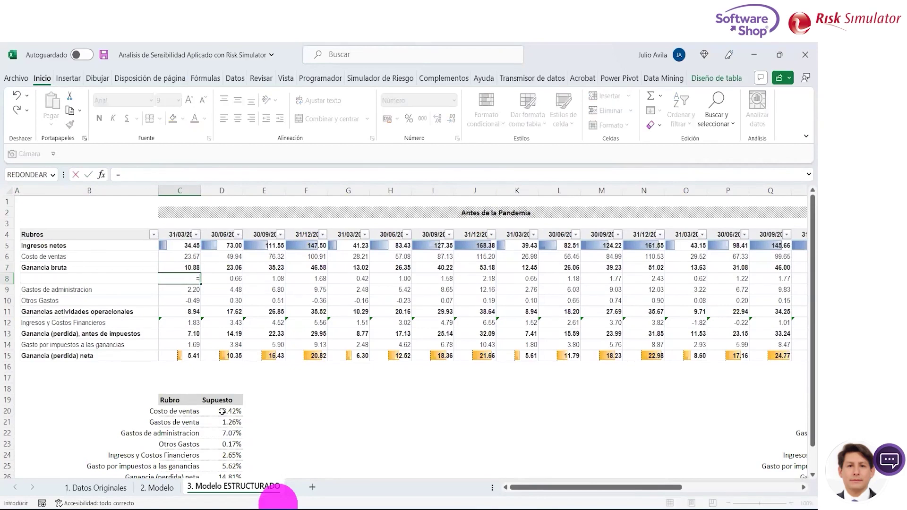
key(Up)
key(Up)
key(Up)
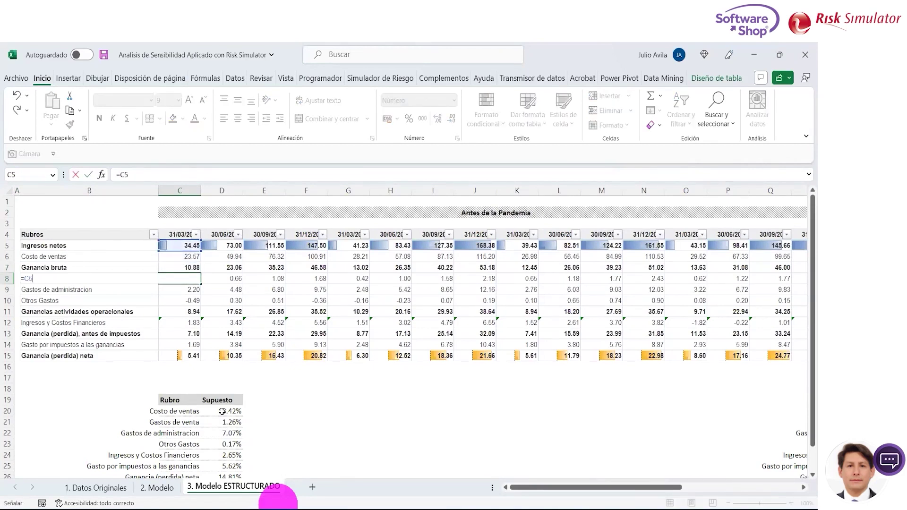
text(*)
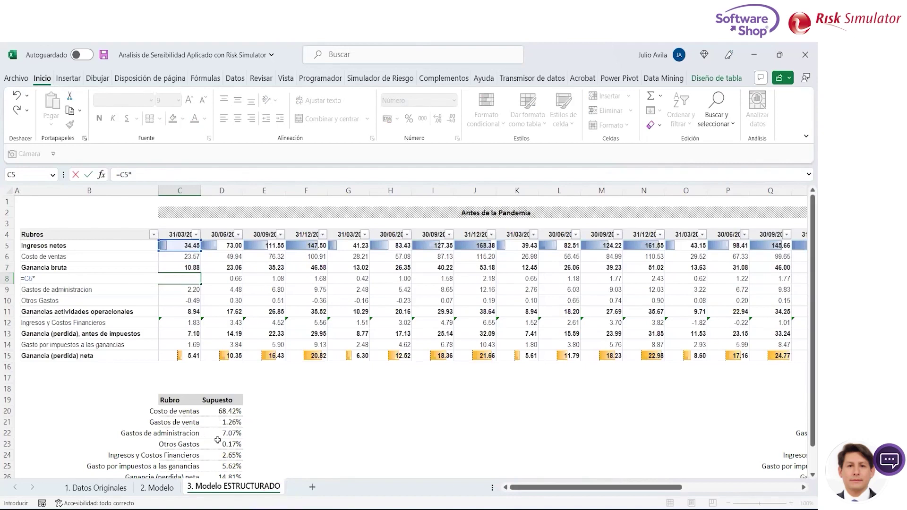
click(228, 423)
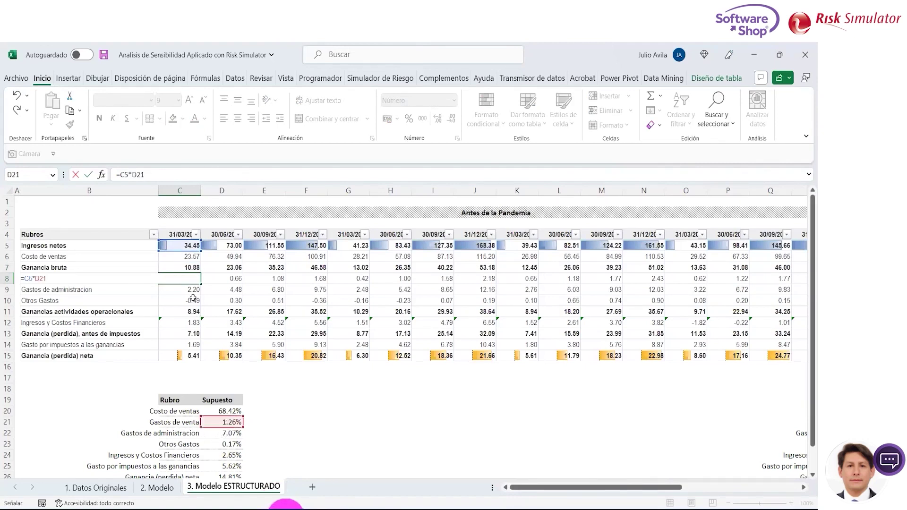
click(138, 175)
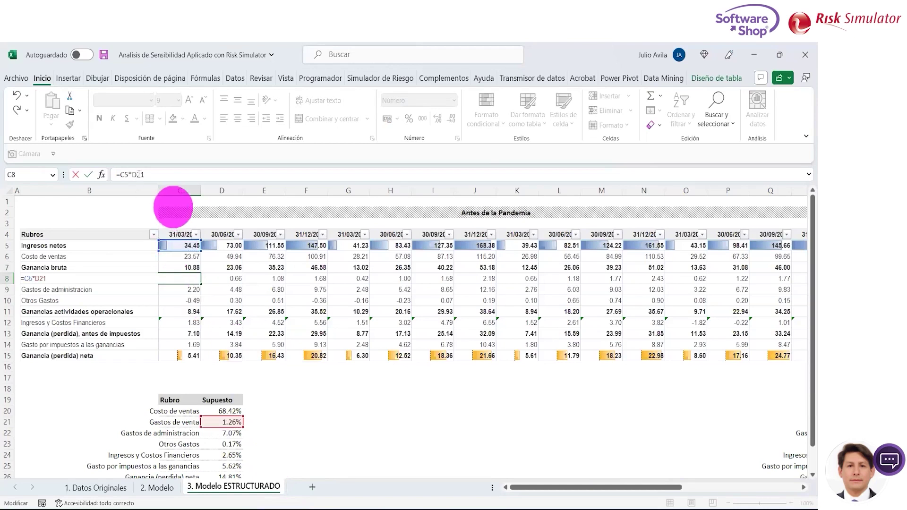
key(F4)
key(ctrl+Return)
Step: Copy the C8 formula across D8:R8
key(ctrl+c)
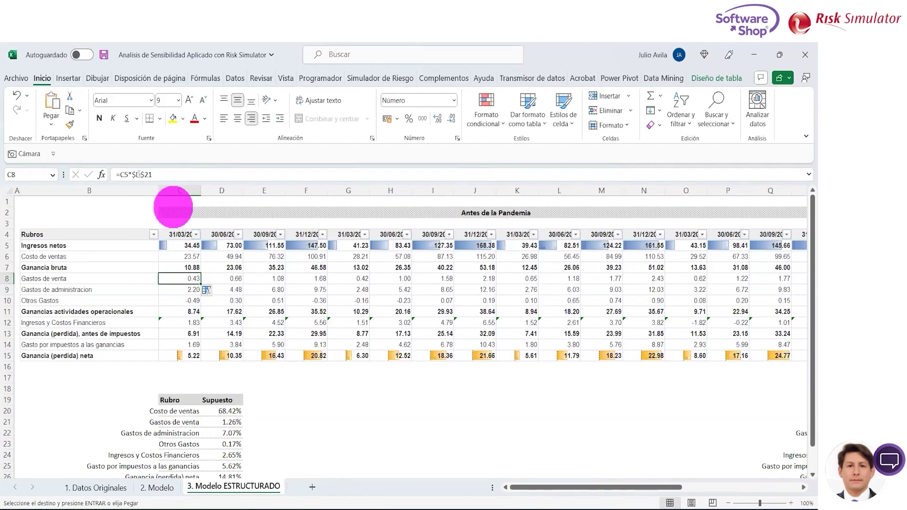
key(Right)
key(shift+Right)
key(shift+Right)
key(shift+Right)
key(shift+Right)
key(shift+Right)
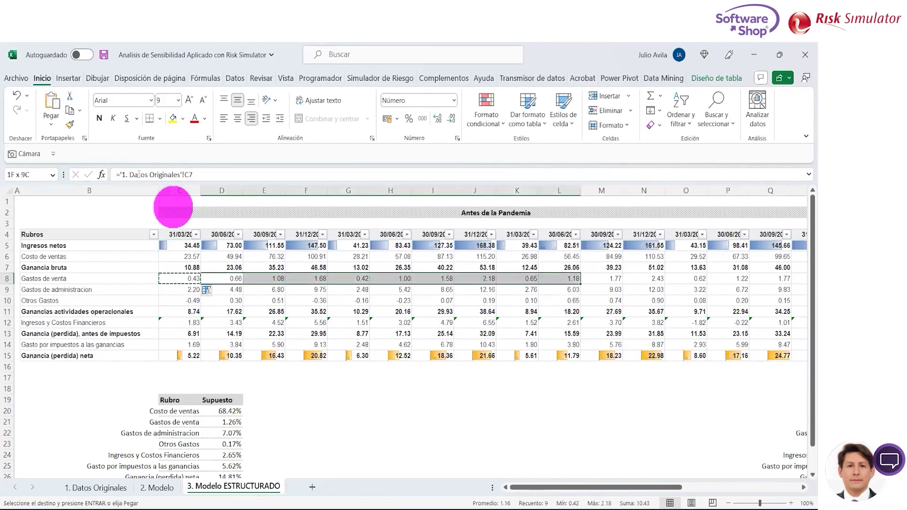
key(shift+Right)
key(shift+Right)
key(shift+Right)
key(shift+Left)
key(shift+Left)
key(ctrl+v)
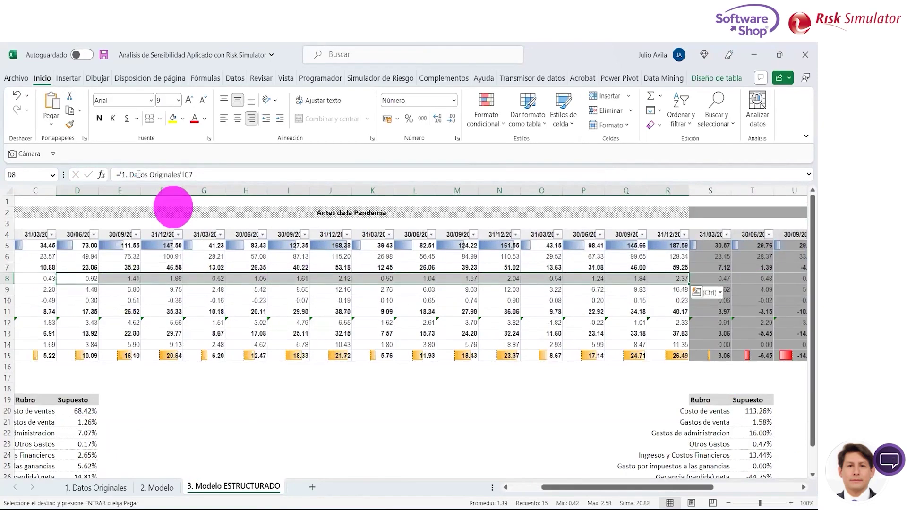
key(Escape)
key(Left)
key(Left)
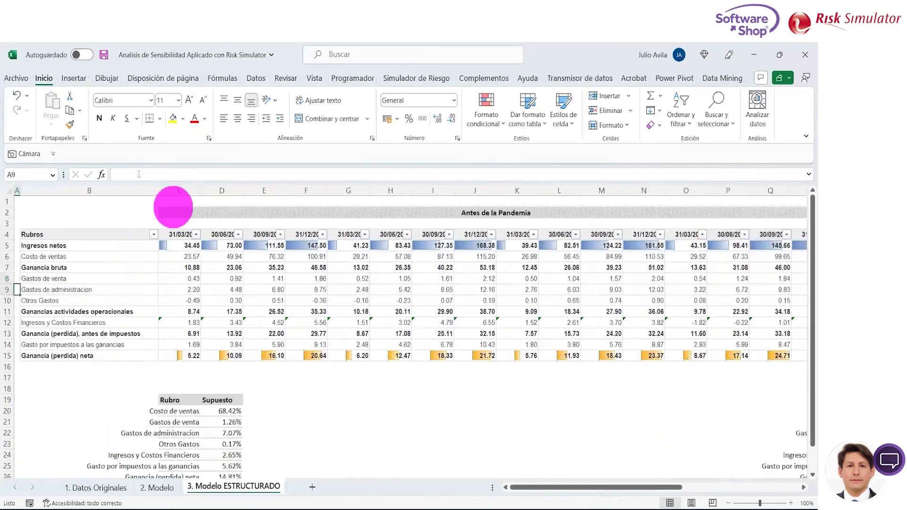
Step: Enter =C5*$D$22 in the first-quarter Gastos de administracion cell C9
key(Down)
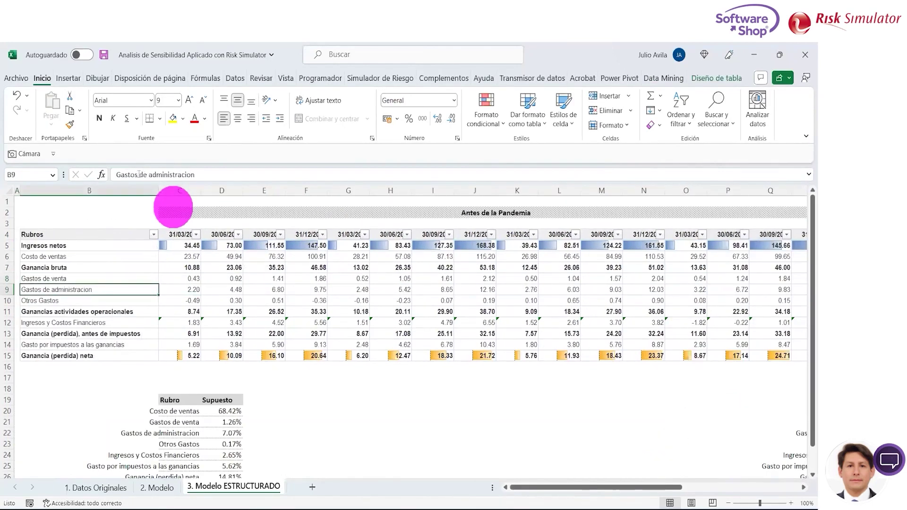
key(Right)
text(=)
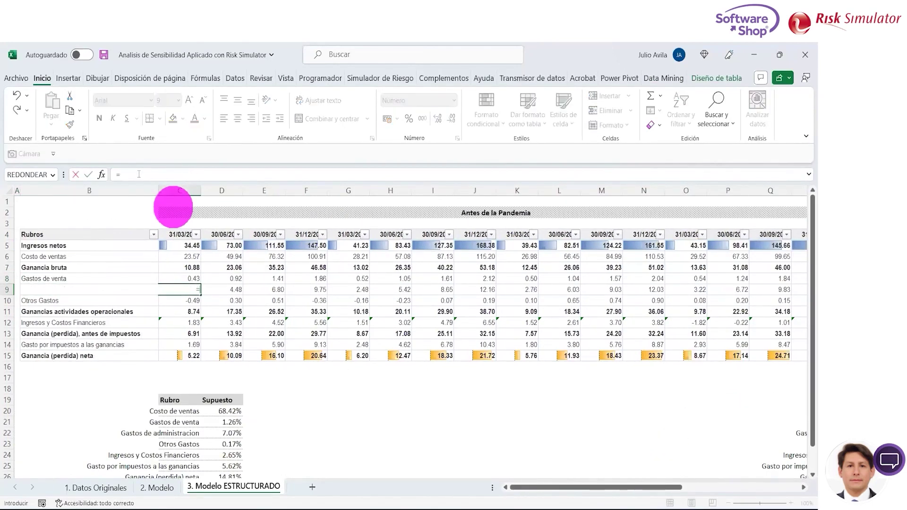
key(Up)
key(Up)
key(Up)
text(*)
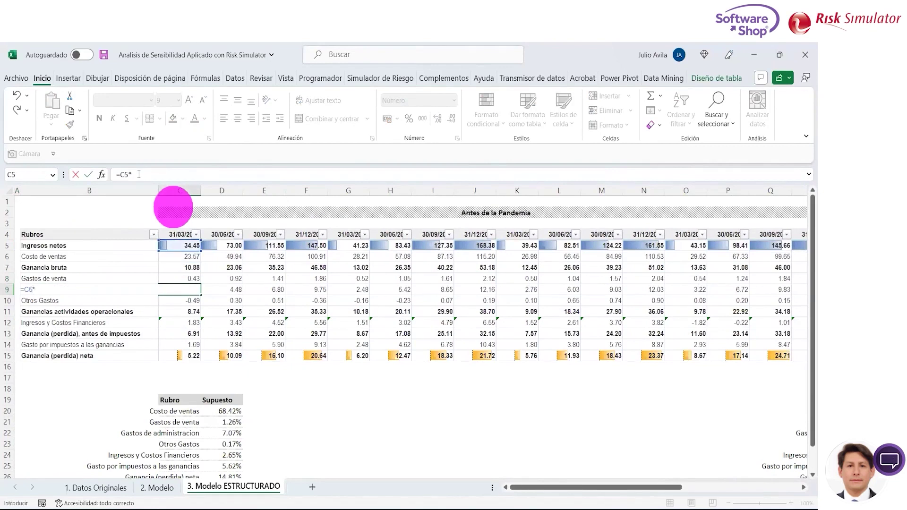
click(221, 433)
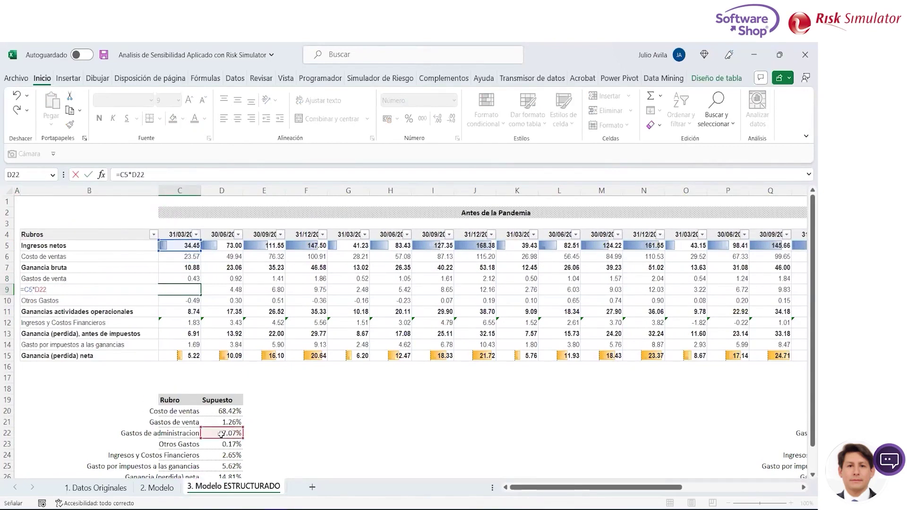
click(135, 175)
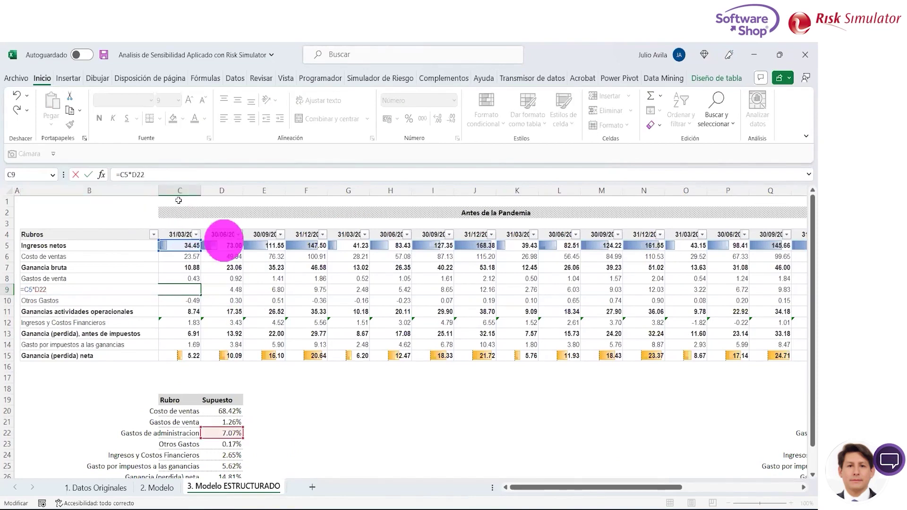
key(F4)
key(Return)
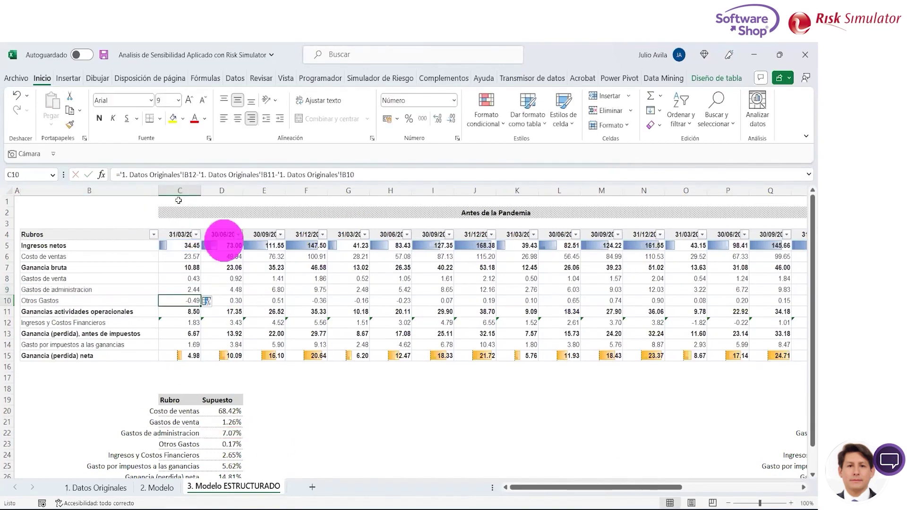
key(Up)
Step: Paste the C9 formula into D9:R9
key(ctrl+c)
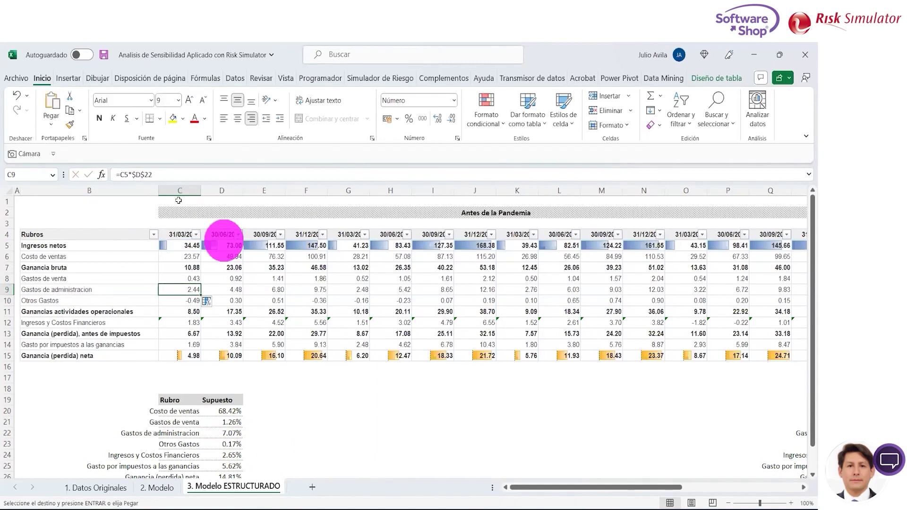
key(Right)
key(shift+Right)
key(shift+Right)
key(shift+Right)
key(shift+Right)
key(shift+Right)
key(shift+Right)
key(shift+Right)
key(shift+Right)
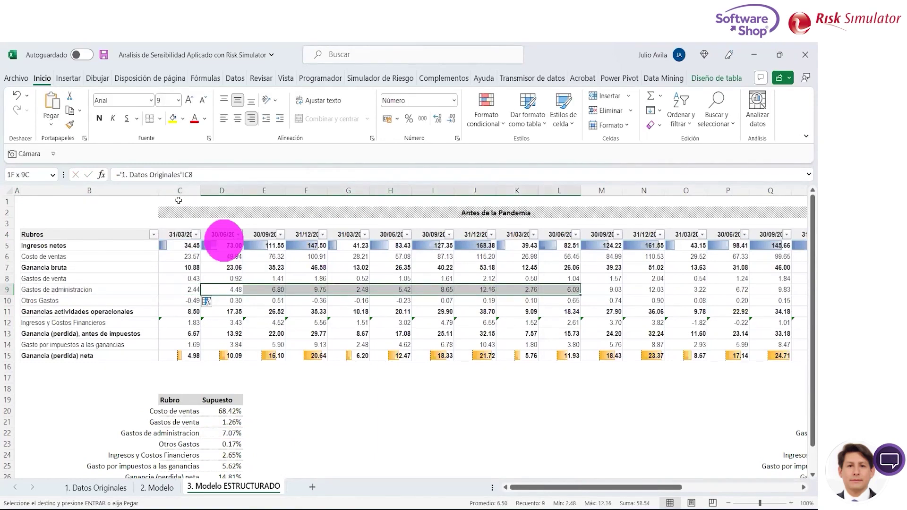
key(shift+Right)
key(shift+Right)
key(shift+Right)
key(shift+Right)
key(shift+Right)
key(shift+Right)
key(shift+Right)
key(shift+Left)
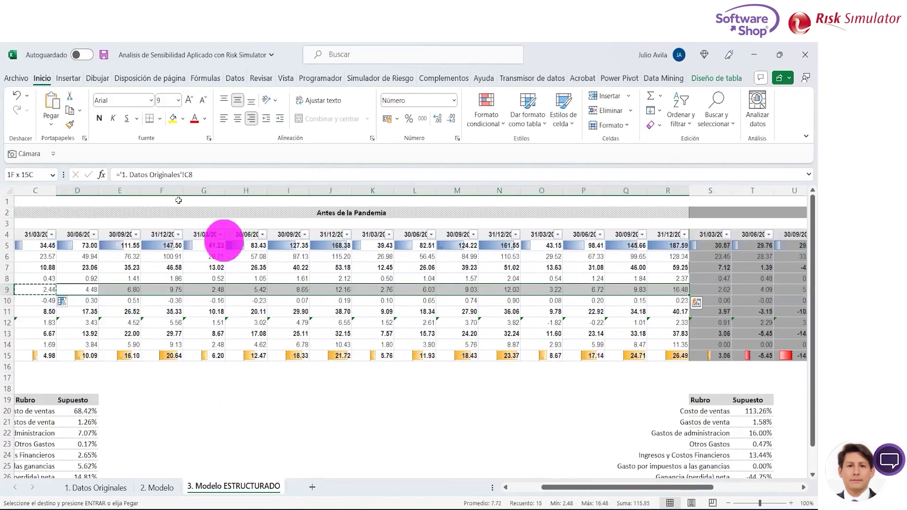
key(Return)
key(Left)
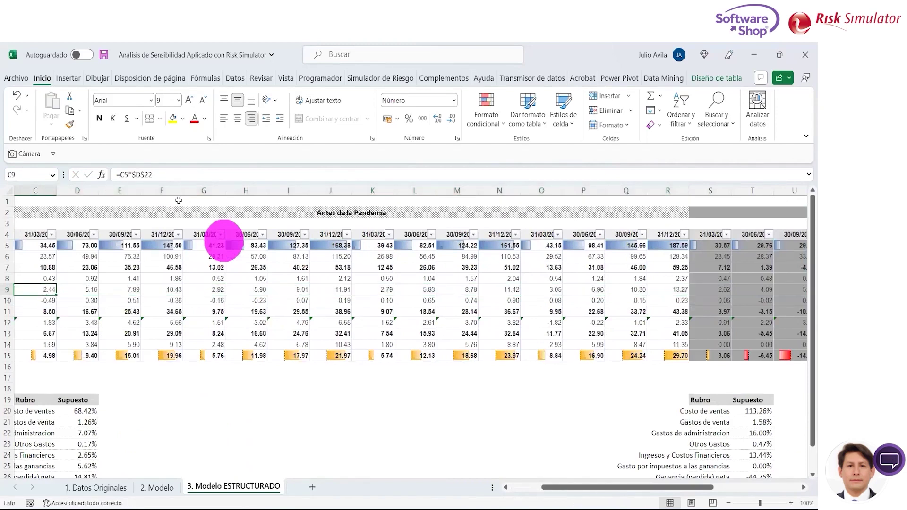
key(Left)
key(Down)
key(Right)
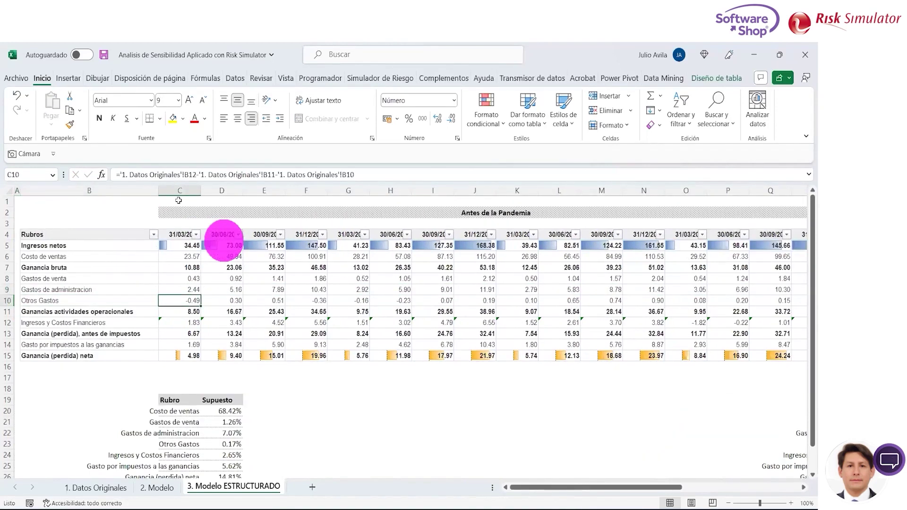
Step: Enter =C5*$D$23 in the first-quarter Otros Gastos cell C10
text(=)
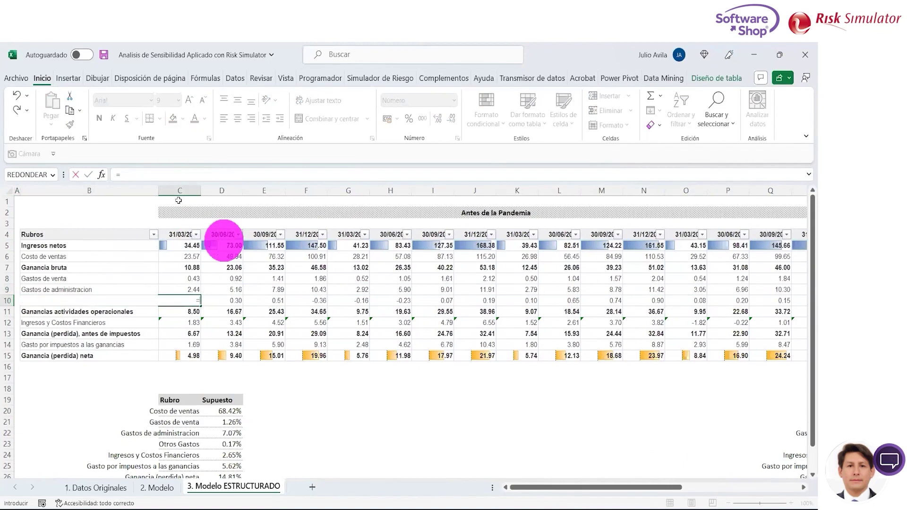
key(Up)
key(Up)
key(Up)
key(Up)
key(Up)
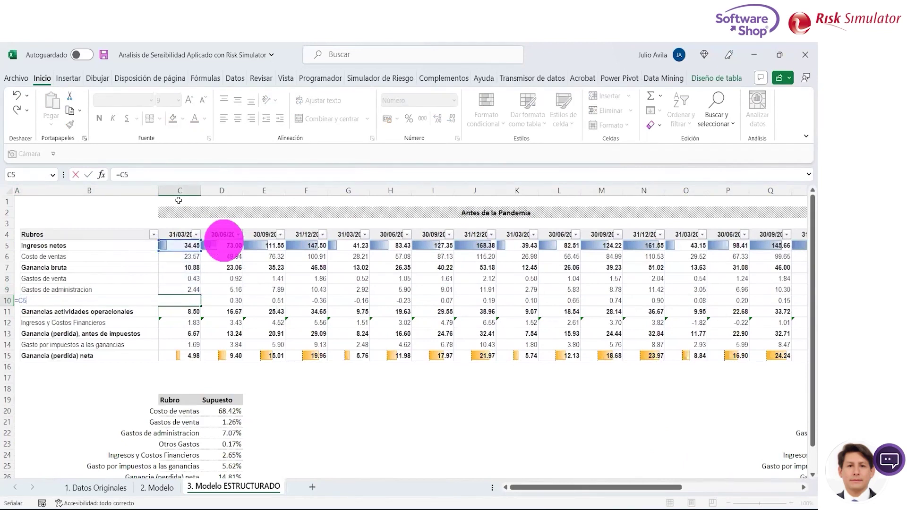
text(*)
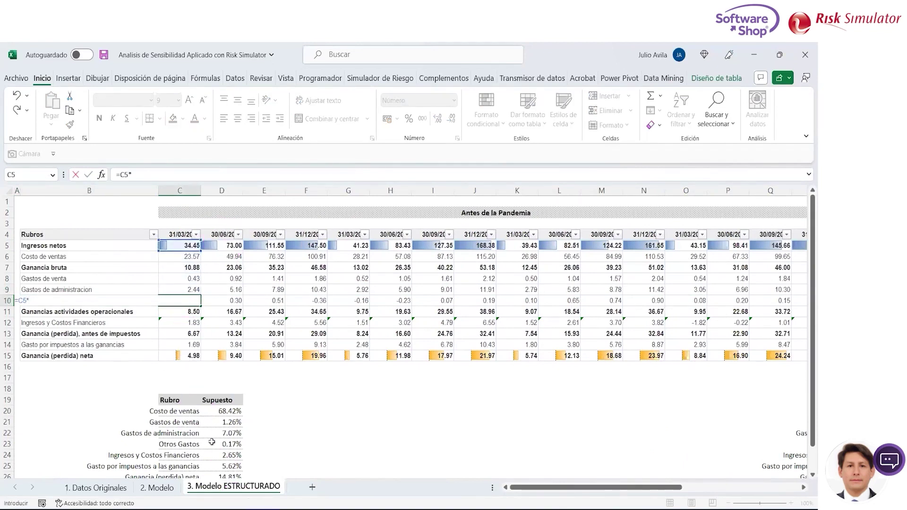
click(218, 445)
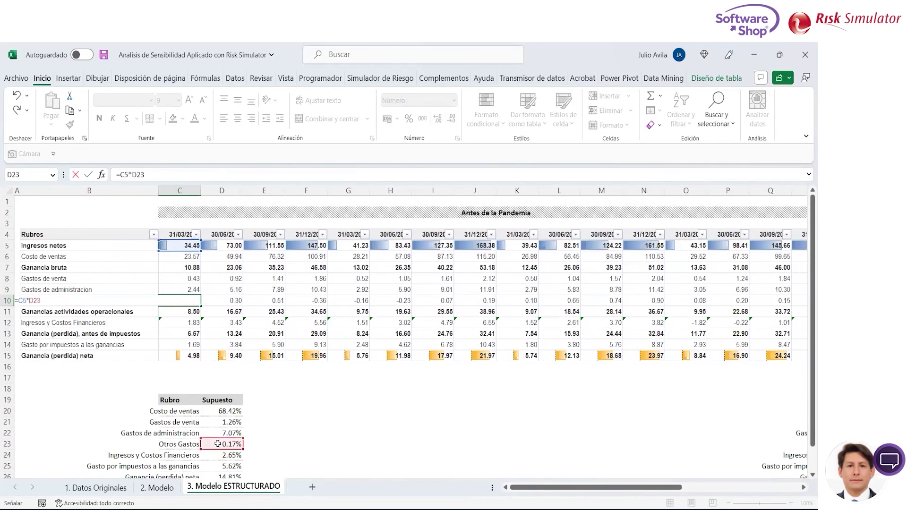
click(135, 174)
key(F4)
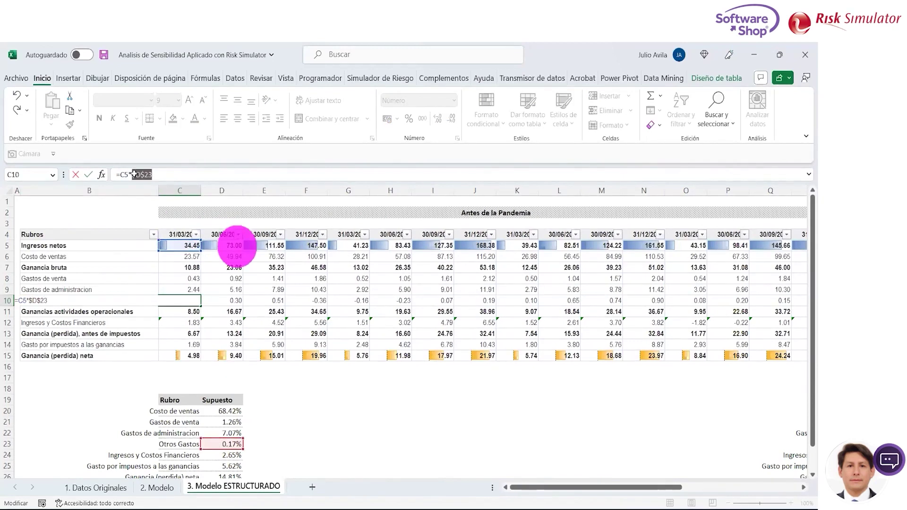
key(ctrl+Return)
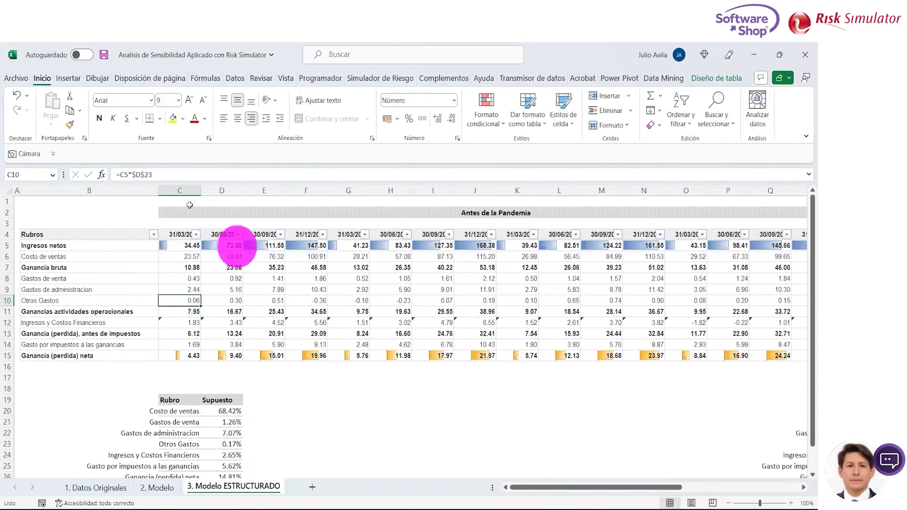
Step: Copy the C10 formula across D10:R10
key(ctrl+c)
key(Right)
key(shift+Right)
key(shift+Right)
key(shift+Right)
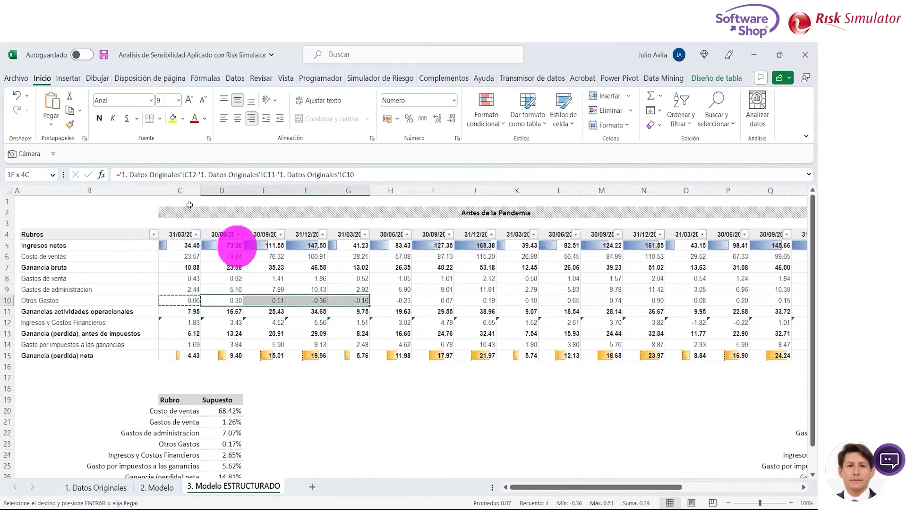
key(shift+Right)
key(shift+Right)
key(shift+Right)
key(shift+Right)
key(shift+Right)
key(shift+Right)
key(shift+Right)
key(shift+Right)
key(shift+Right)
key(shift+Right)
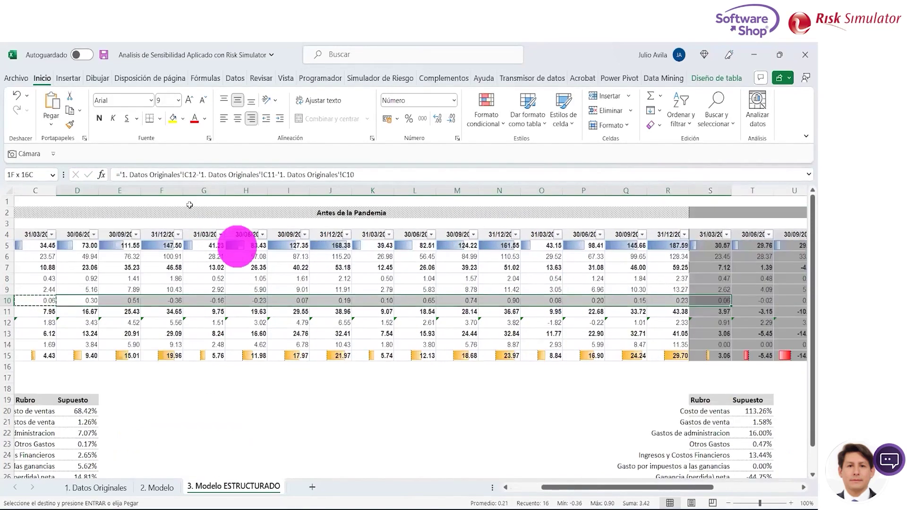
key(ctrl+v)
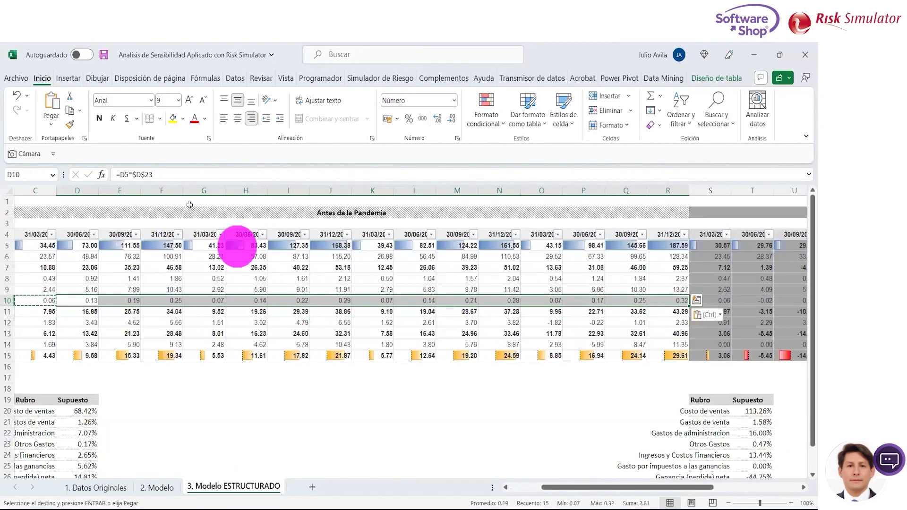
key(Escape)
key(Home)
Step: Review the first-quarter operating-profit formula in C11 without changing it
key(Down)
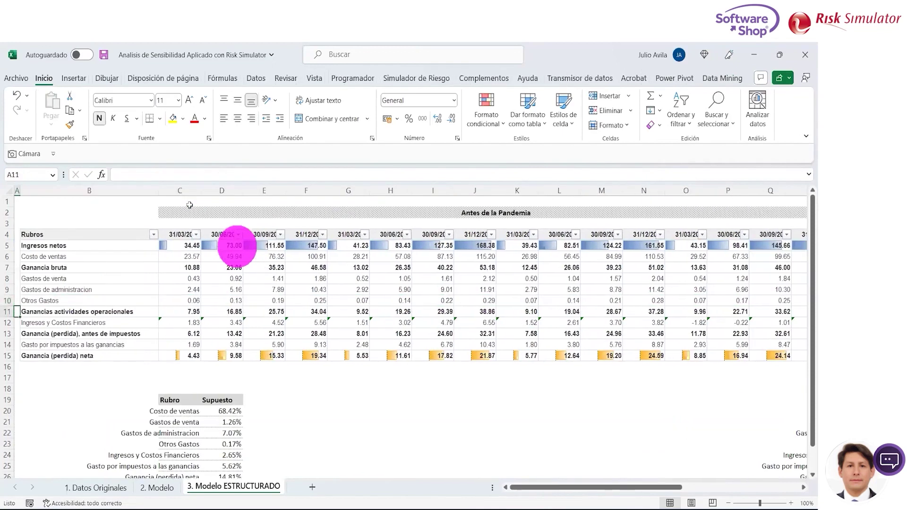
key(Down)
key(Up)
key(Right)
key(Right)
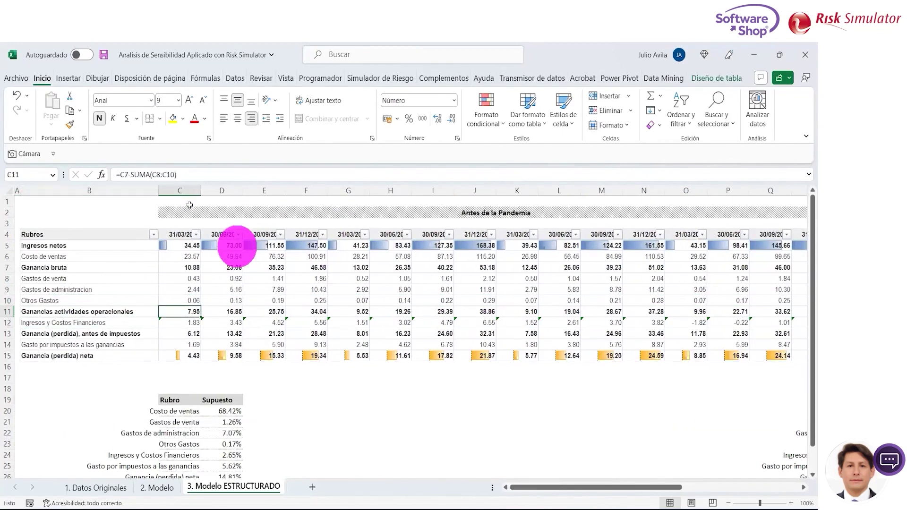
key(Left)
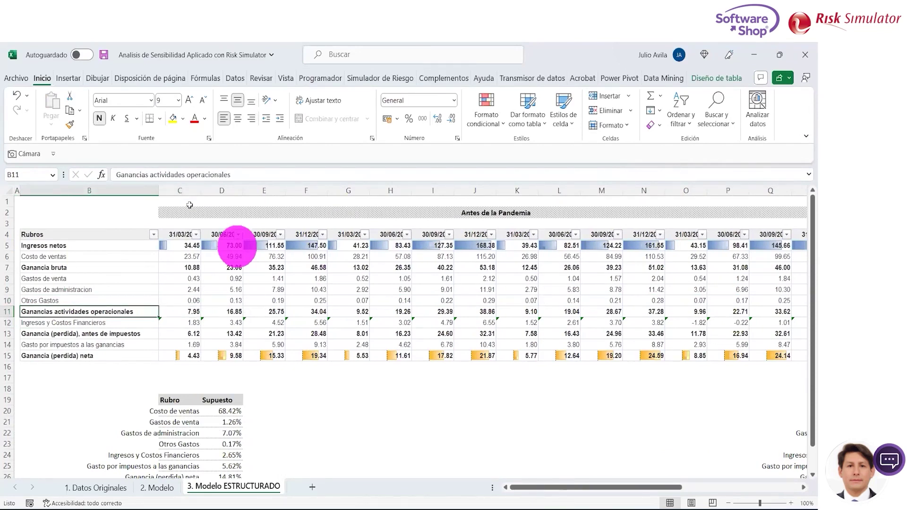
key(Right)
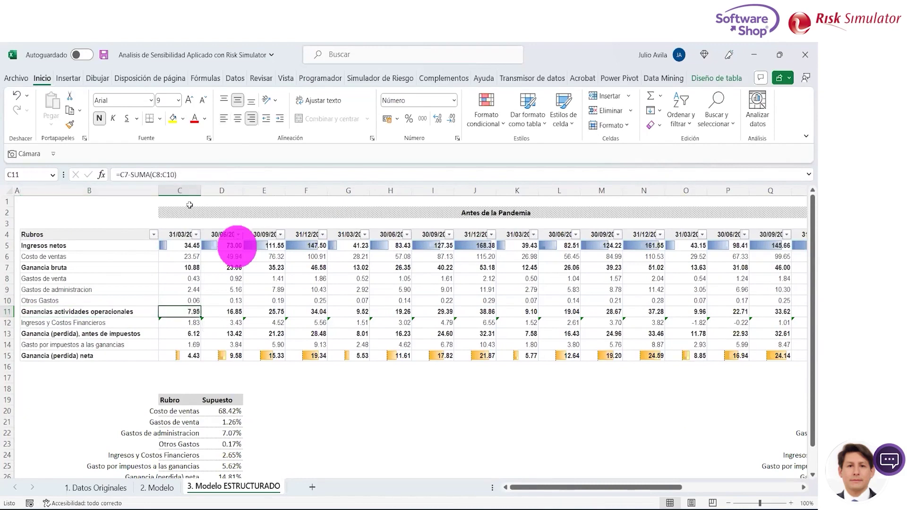
key(F2)
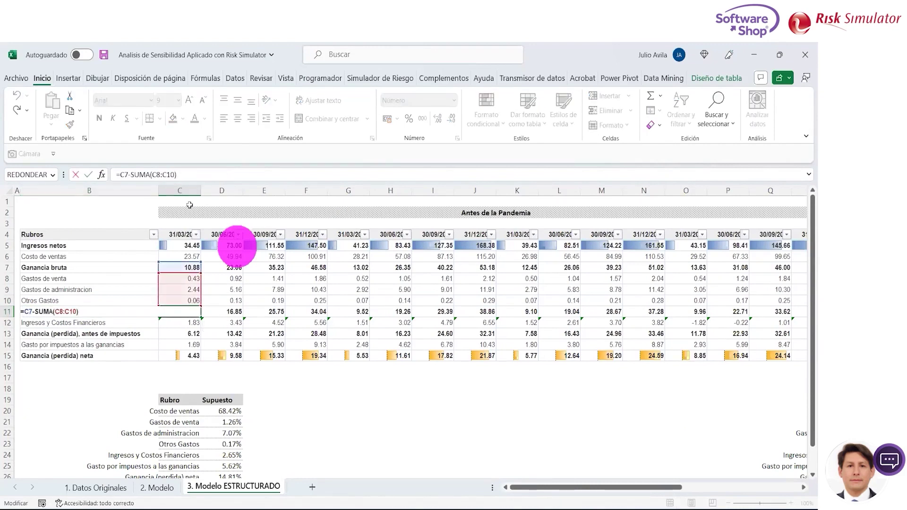
key(Escape)
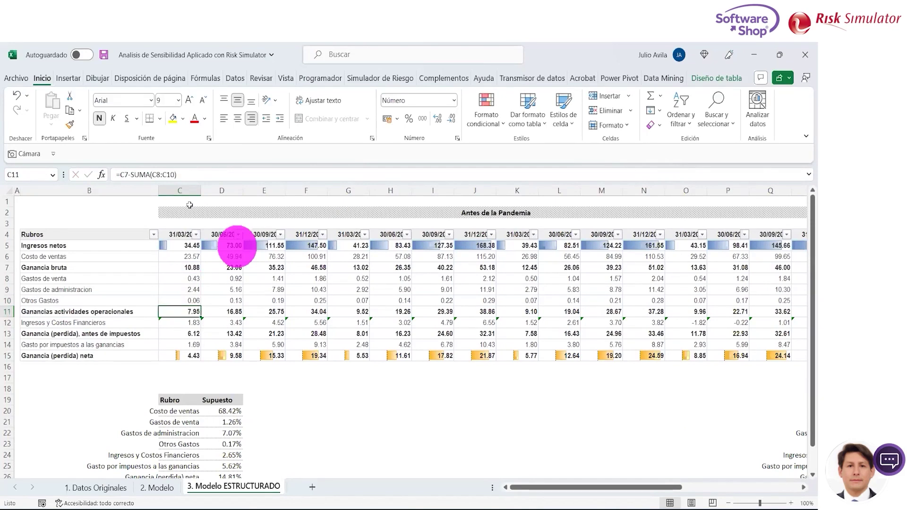
Step: Enter =C5*$D$24 in C12 for first-quarter financial income and costs
key(Down)
text(=)
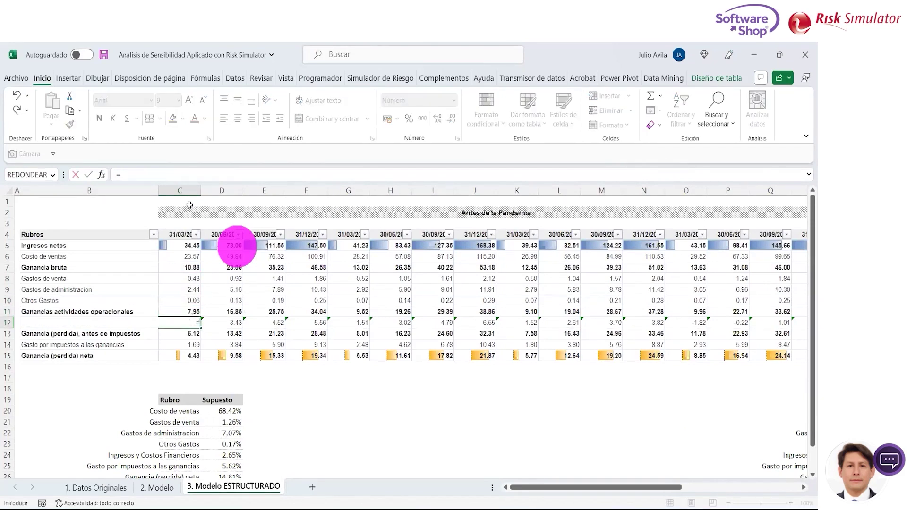
key(Up)
key(Up)
key(Up)
key(Up)
key(Up)
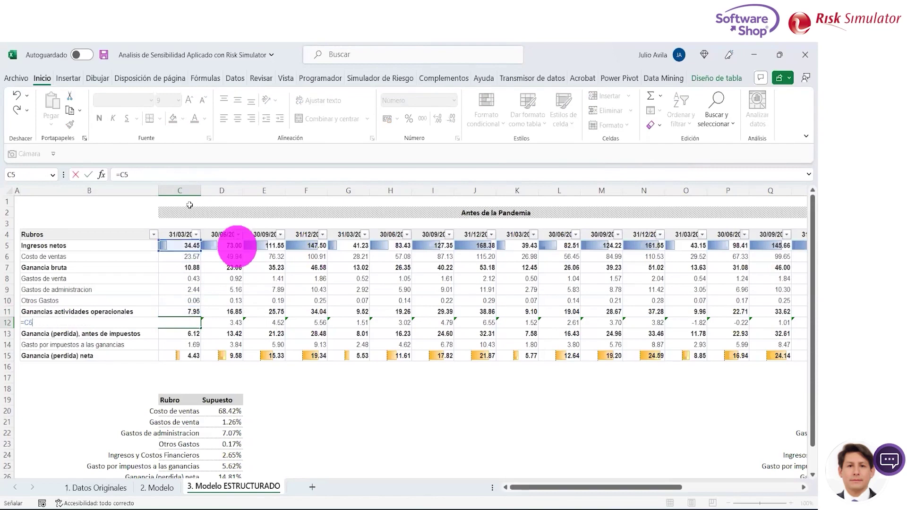
text(*)
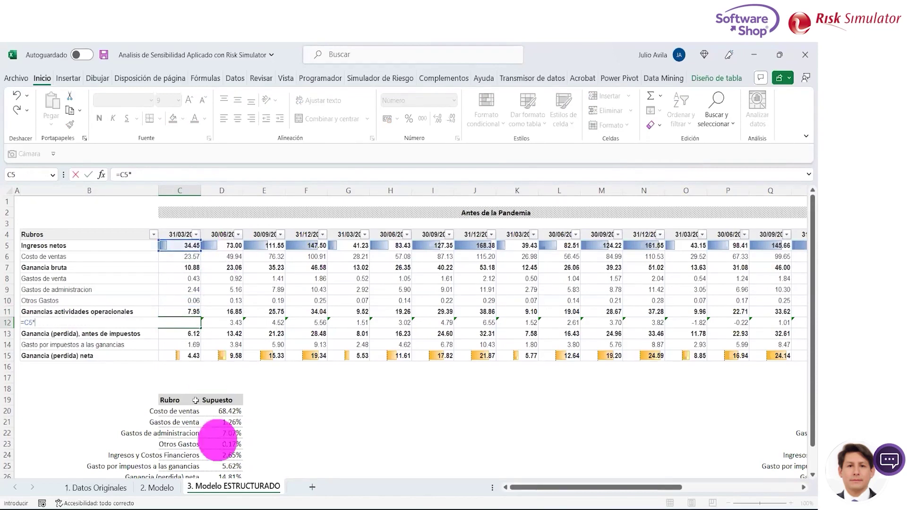
click(228, 457)
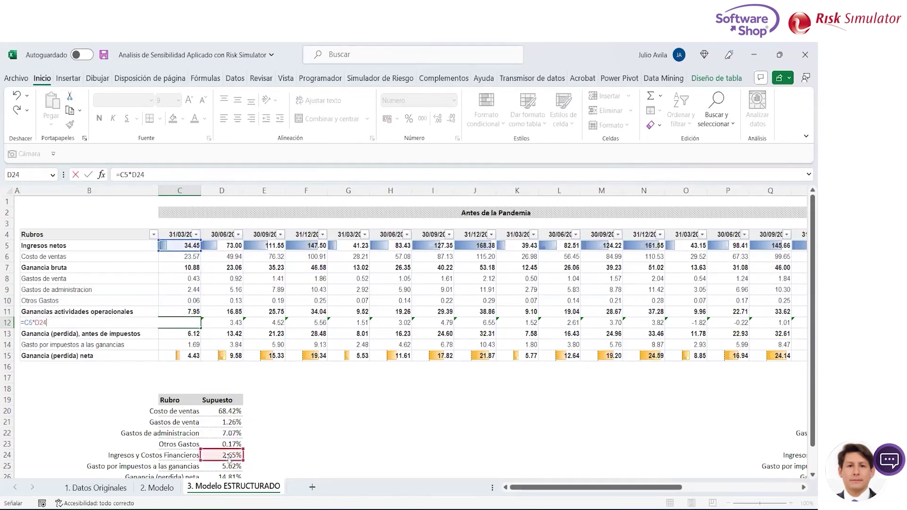
click(137, 175)
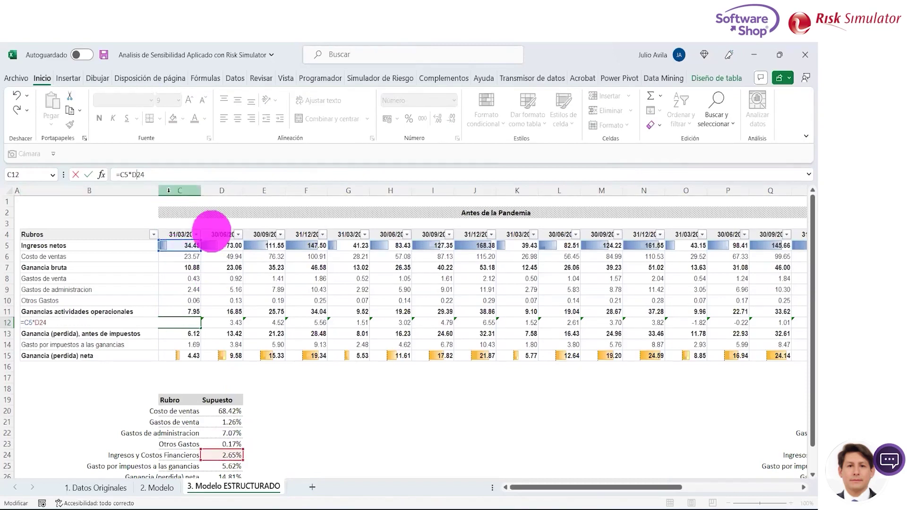
key(F4)
key(Tab)
Step: Copy the C12 financial-items formula across D12:R12
key(Left)
key(ctrl+c)
key(Right)
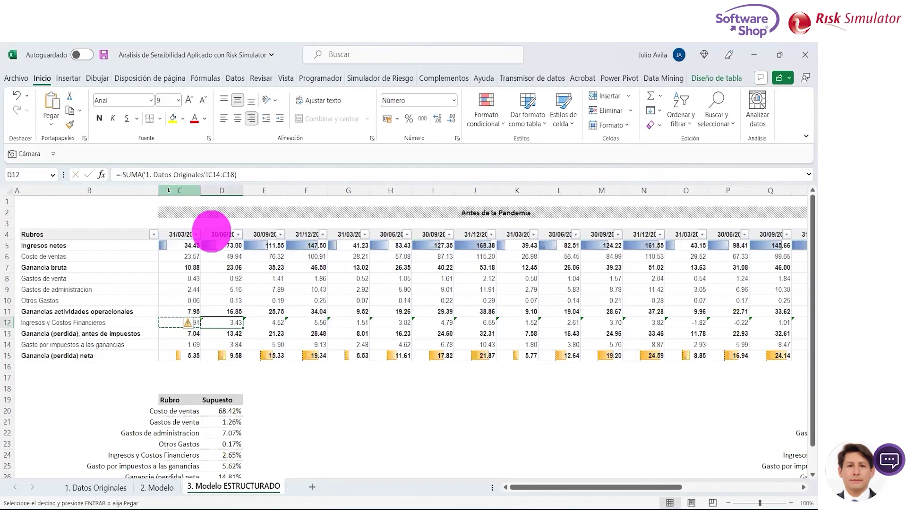
key(shift+Right)
key(shift+Right)
key(shift+Right)
key(shift+Right)
key(shift+Right)
key(shift+Right)
key(shift+Right)
key(shift+Right)
key(shift+Right)
key(shift+Right)
key(shift+Right)
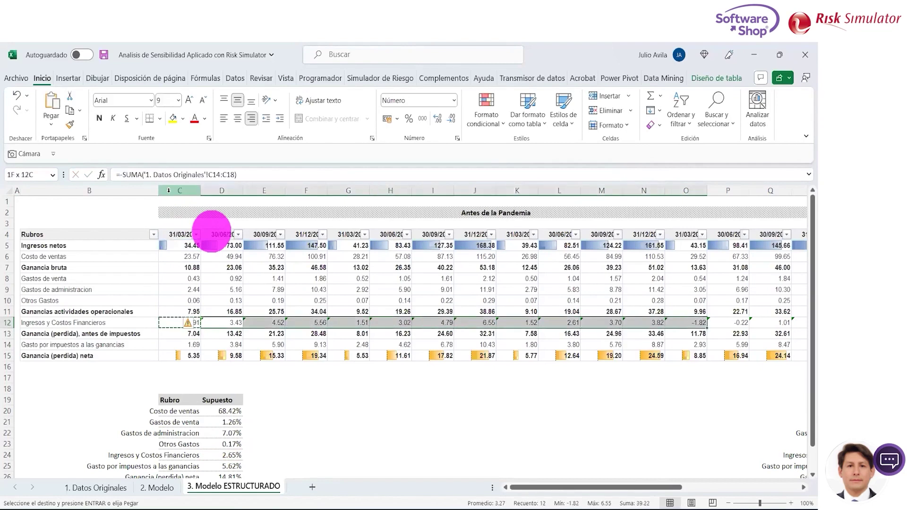
key(shift+Right)
key(shift+Right)
key(shift+Right)
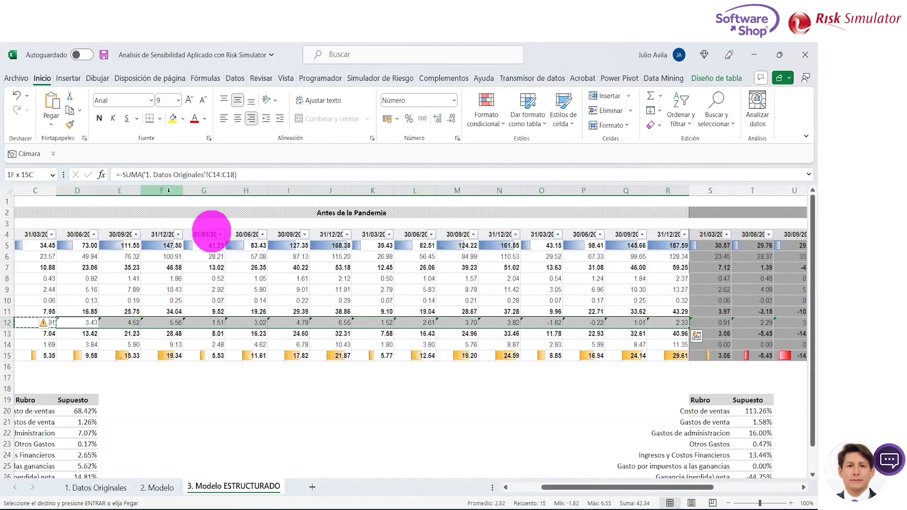
key(Return)
key(Left)
key(Left)
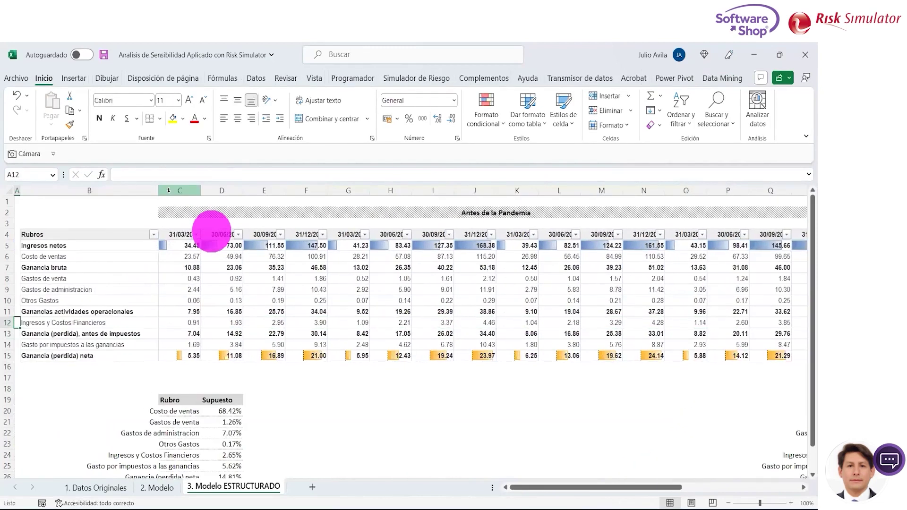
key(Down)
key(Right)
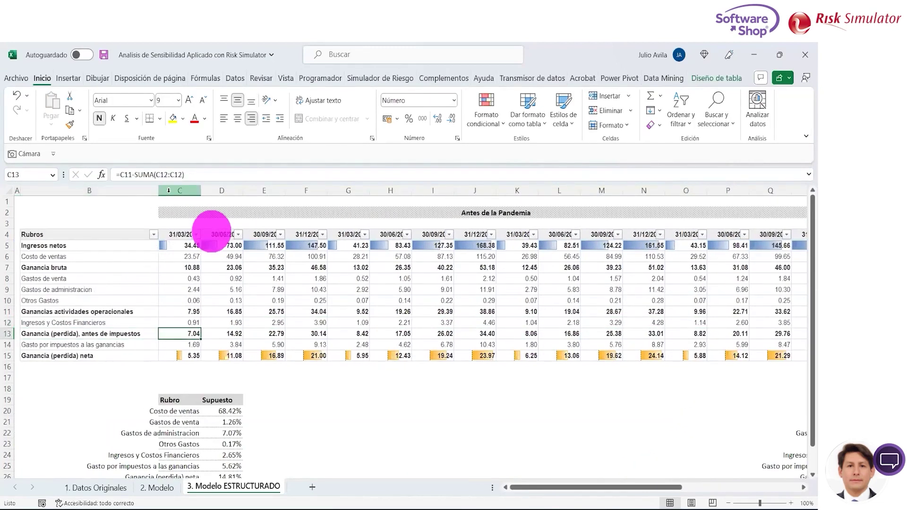
Step: Review the first-quarter pretax profit formula without changing it
key(Left)
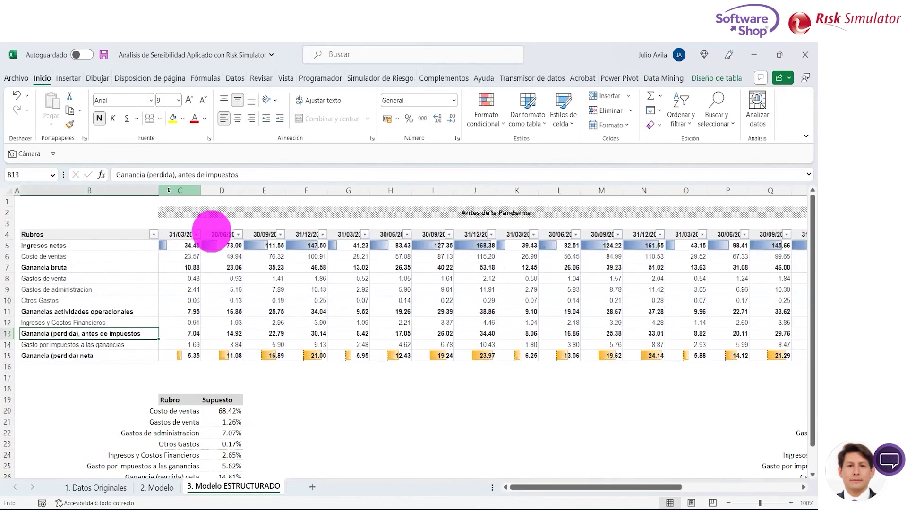
key(Right)
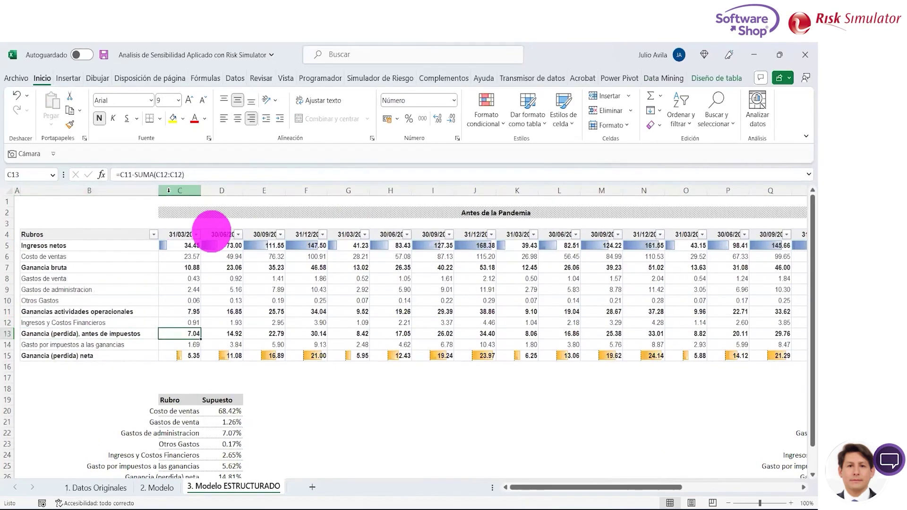
key(F2)
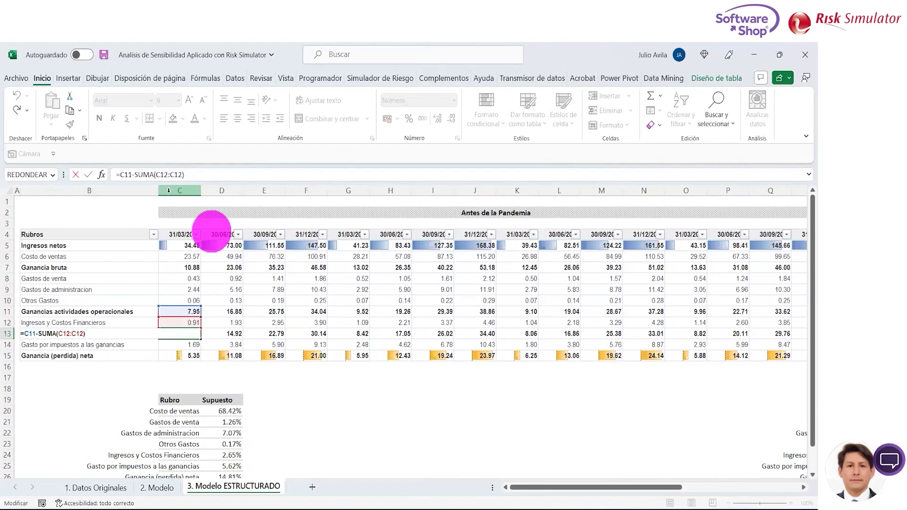
key(Escape)
Step: Enter =C5*$D$25 in C14 for first-quarter tax expense
key(Down)
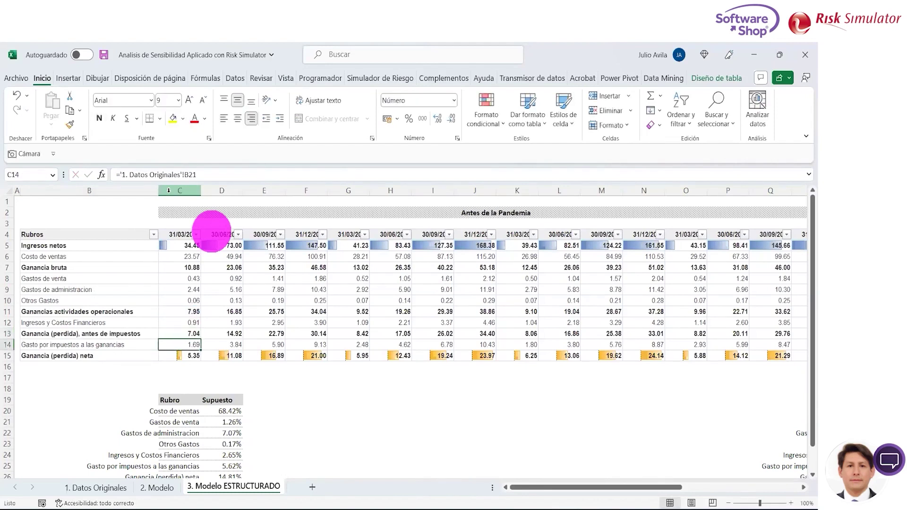
text(=)
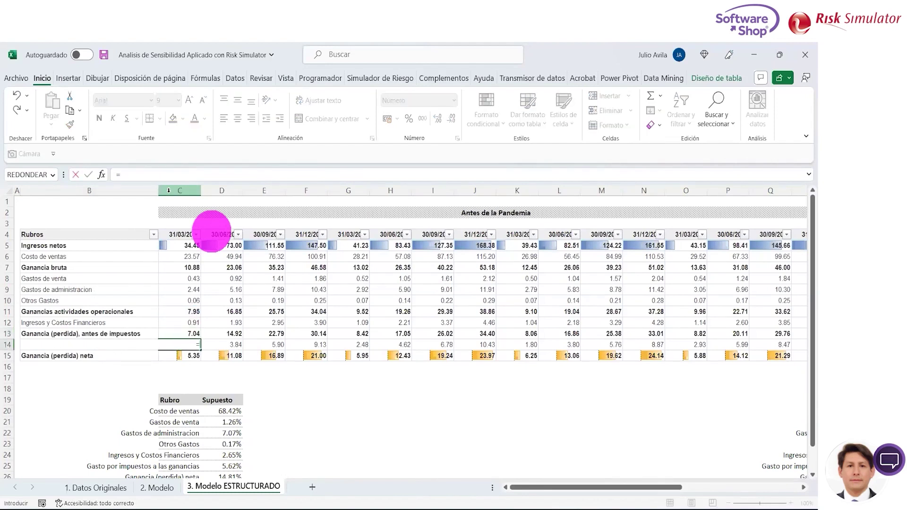
key(Up)
key(Up)
key(Up)
key(Up)
key(Up)
key(Up)
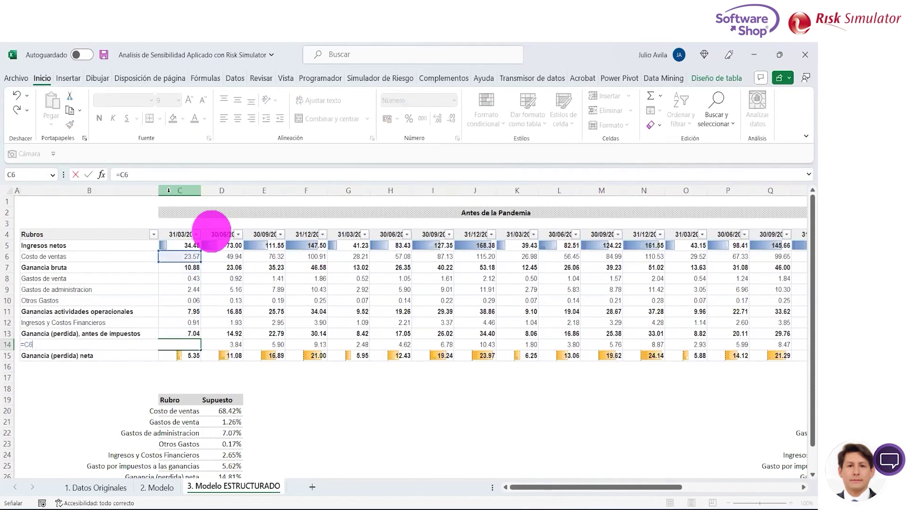
key(Up)
text(*)
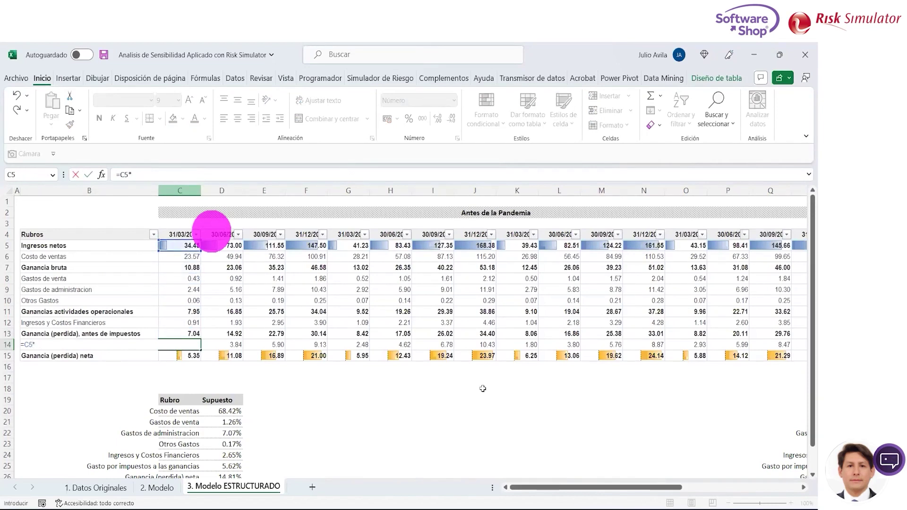
scroll(806, 481, down, 1)
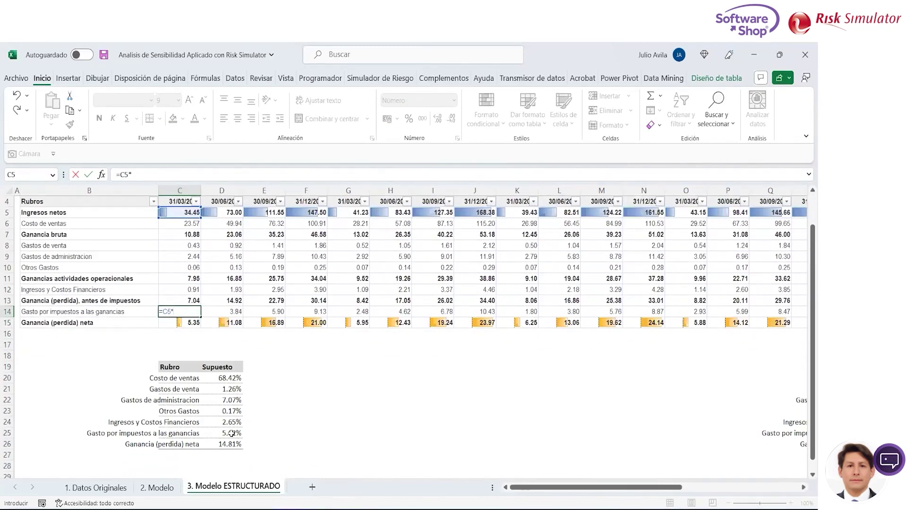
click(231, 433)
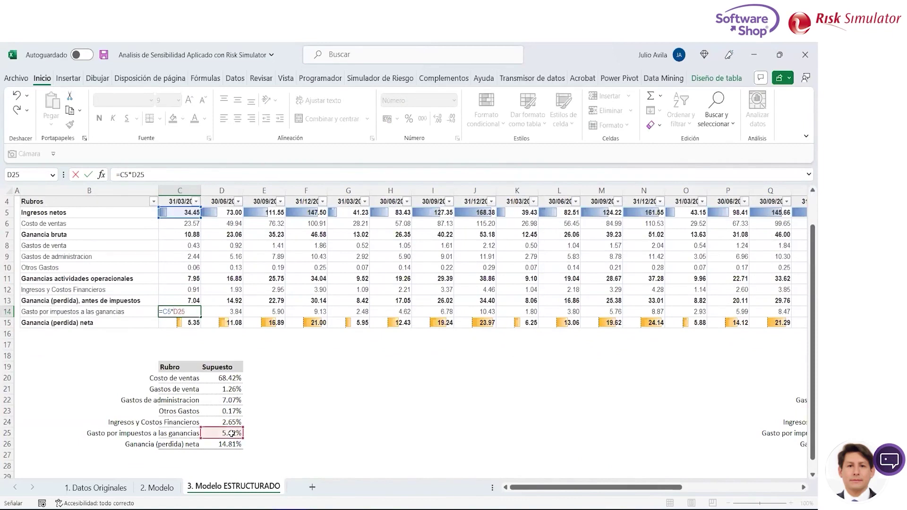
key(F2)
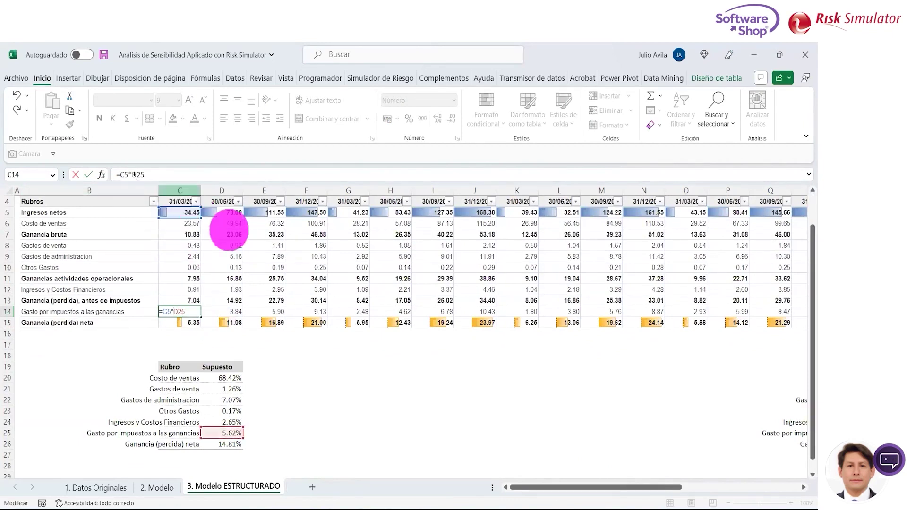
key(F4)
key(ctrl+Return)
Step: Copy the C14 tax formula across D14:R14
key(ctrl+c)
key(Right)
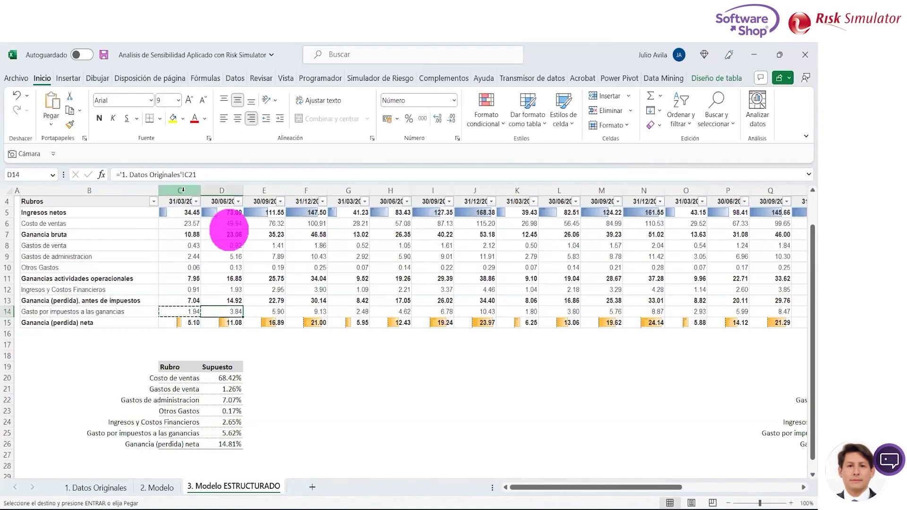
key(shift+Right)
key(shift+Right)
key(shift+Right)
key(shift+Right)
key(shift+Right)
key(shift+Right)
key(shift+Right)
key(shift+Right)
key(shift+Right)
key(shift+Right)
key(shift+Right)
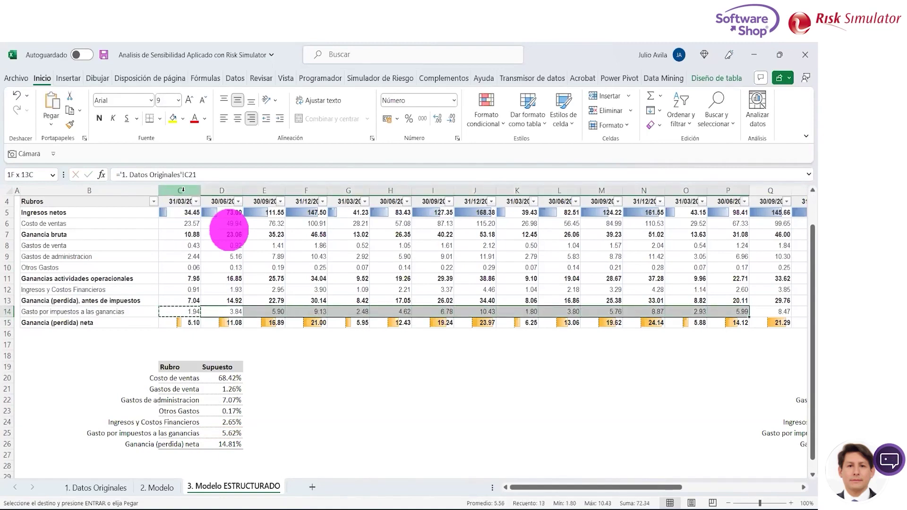
key(shift+Right)
key(shift+Right)
key(shift+Right)
key(shift+Left)
key(Return)
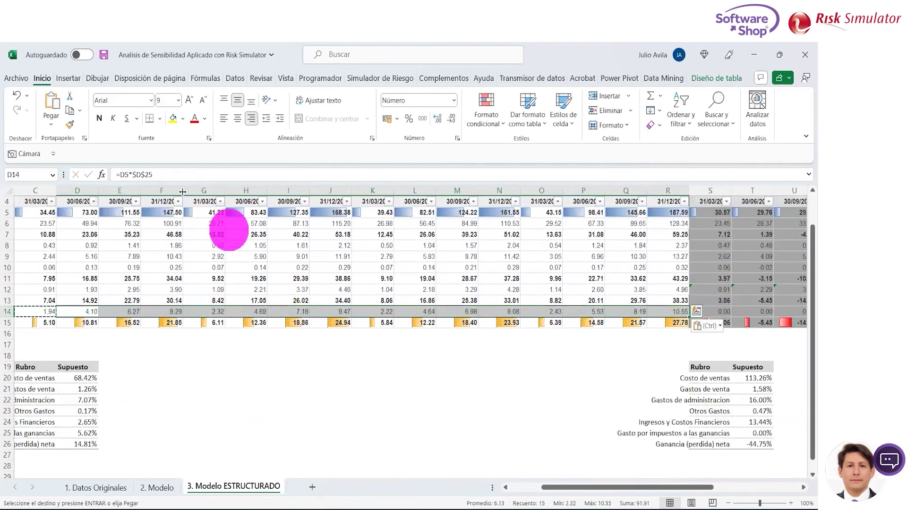
key(Left)
key(Left)
key(Down)
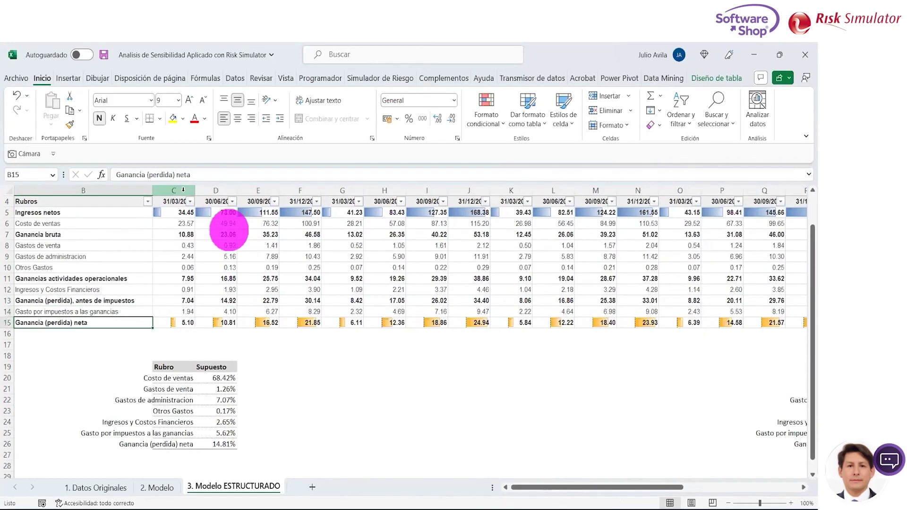
key(shift+Right)
key(shift+Right)
key(shift+Right)
key(shift+Right)
key(Right)
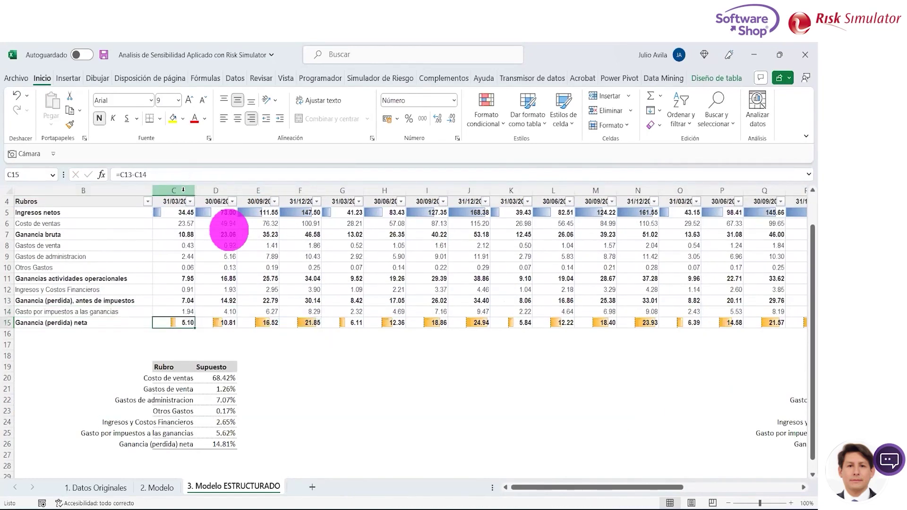
key(F2)
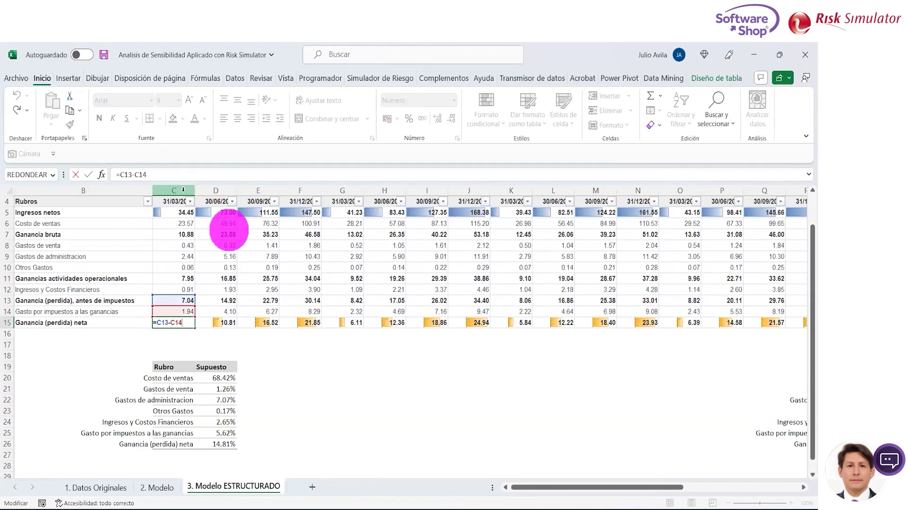
key(Escape)
key(Up)
key(Up)
key(Up)
key(Up)
key(Up)
key(Up)
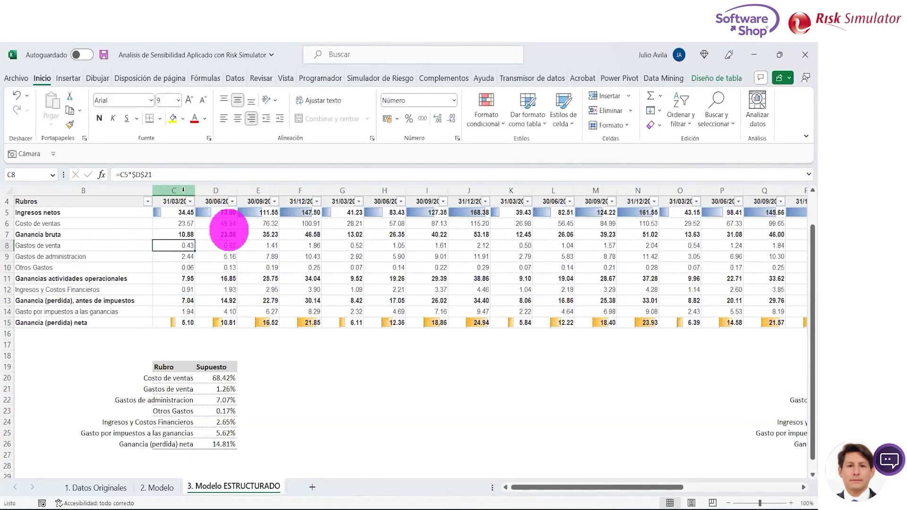
key(Up)
key(Up)
key(Up)
key(Up)
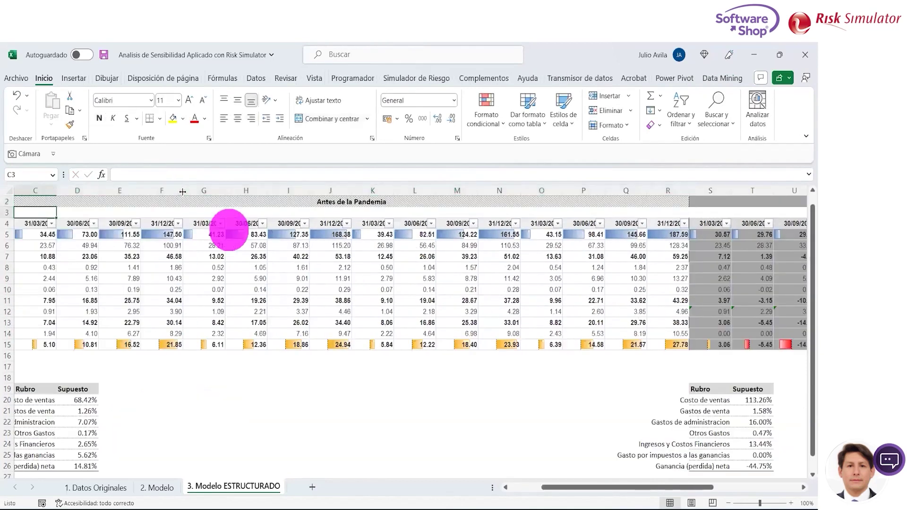
key(Left)
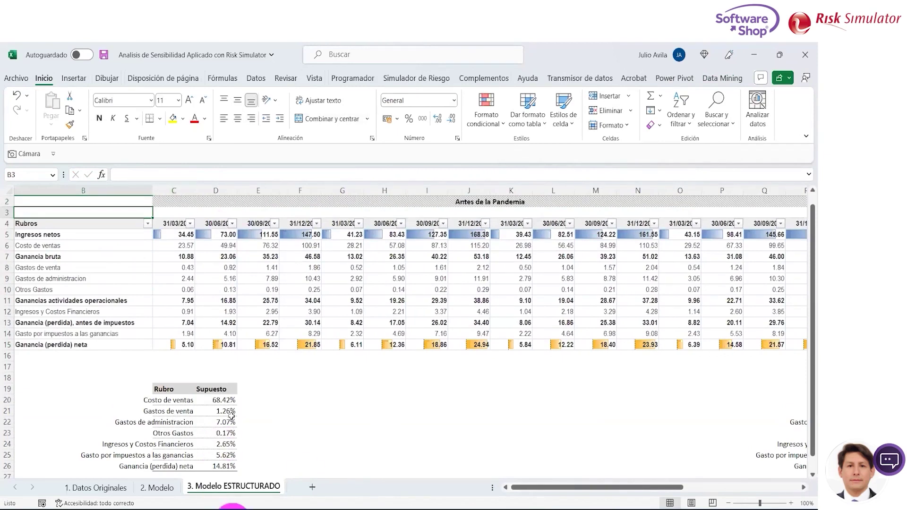
drag(179, 223, 180, 231)
key(shift+Down)
key(shift+Down)
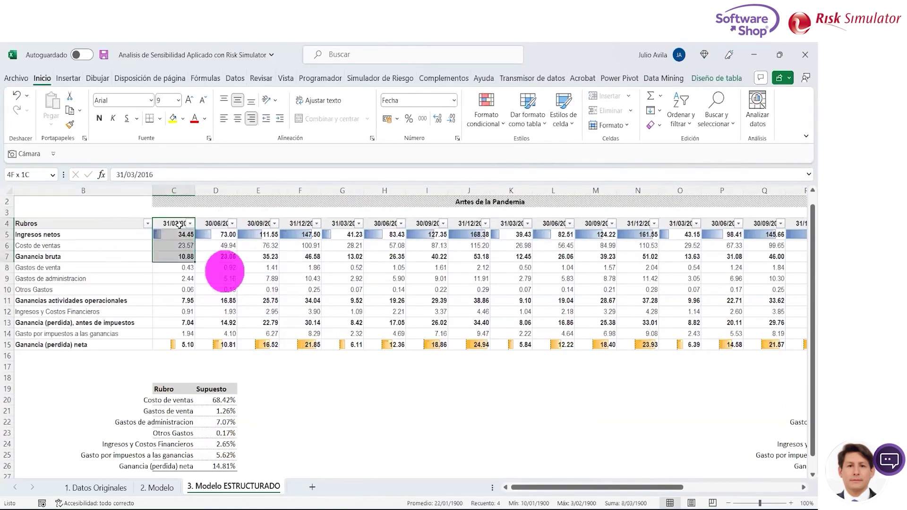
key(shift+Down)
key(Left)
key(shift+Down)
key(shift+Down)
key(shift+Down)
key(shift+Down)
key(shift+Down)
key(shift+Down)
key(shift+Down)
key(shift+Down)
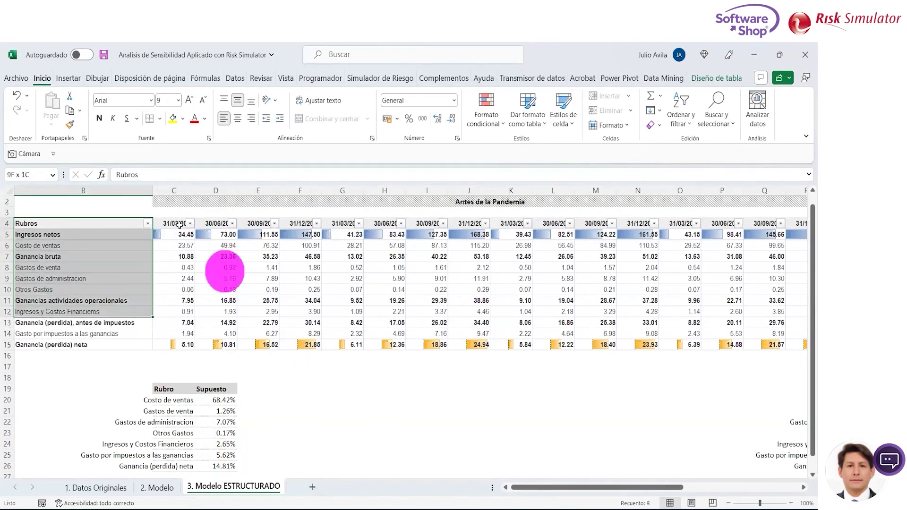
key(shift+Down)
key(shift+Down)
key(shift+Down)
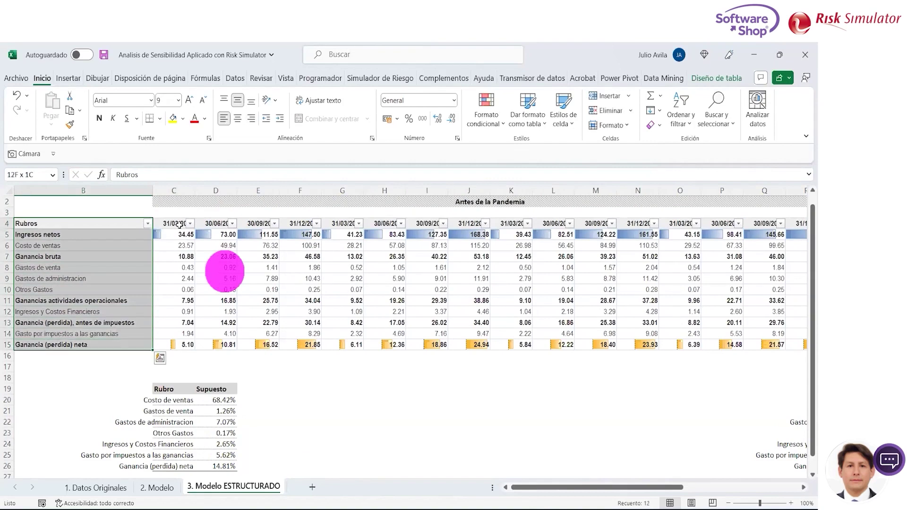
key(shift+Right)
key(shift+Right)
key(shift+Right)
key(shift+Right)
key(shift+Right)
key(shift+Right)
key(shift+Right)
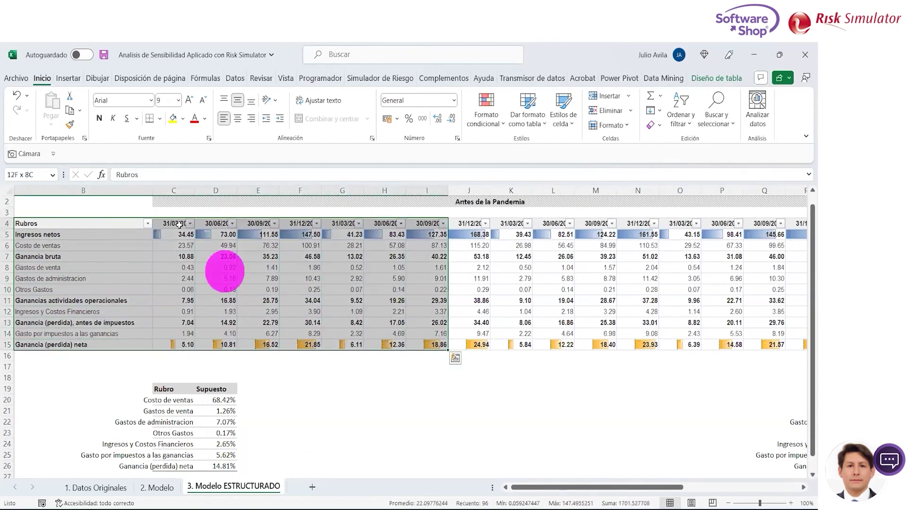
key(shift+Right)
key(shift+Right)
key(shift+Right)
key(shift+Right)
key(shift+Right)
key(shift+Right)
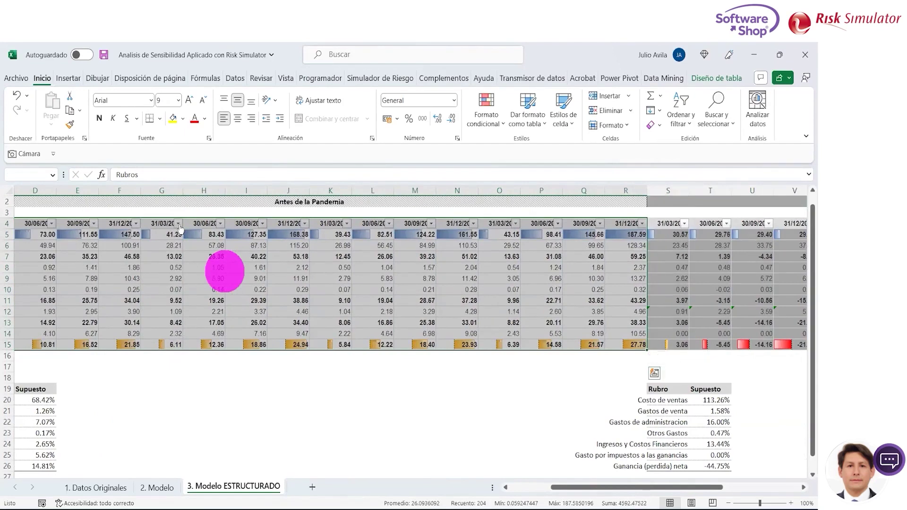
key(Down)
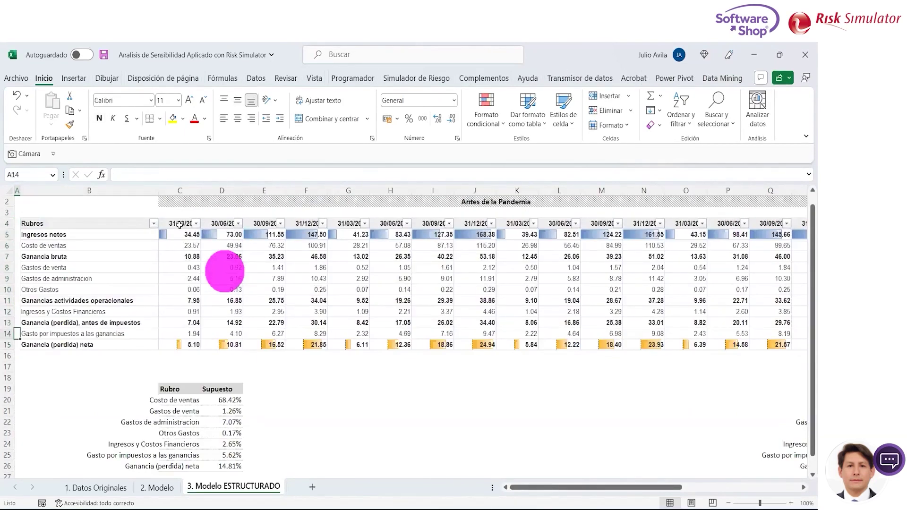
key(Down)
key(Down)
key(Down)
key(Down)
key(Right)
key(shift+Right)
key(shift+Down)
key(shift+Down)
key(shift+Down)
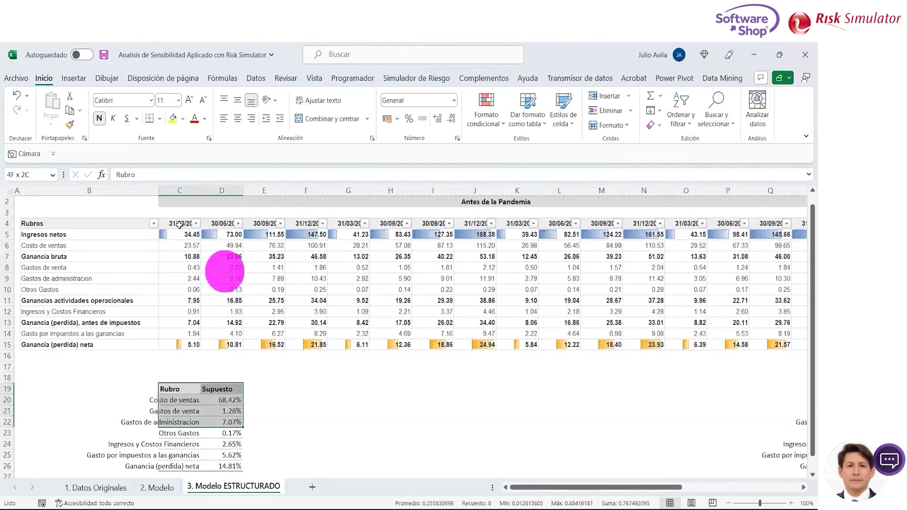
key(shift+Down)
key(shift+Down)
key(shift+Down)
key(shift+Down)
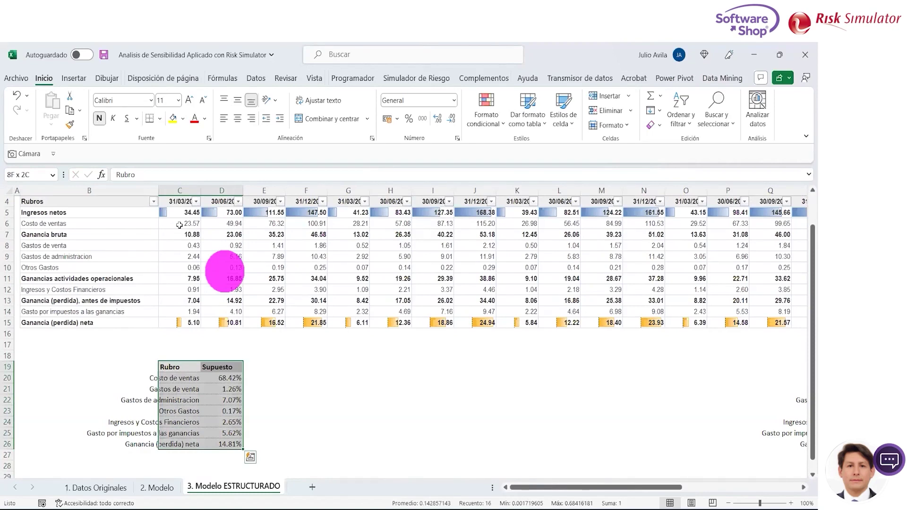
key(Up)
key(Up)
key(Up)
key(Up)
key(Up)
key(Up)
key(Up)
key(Up)
key(Up)
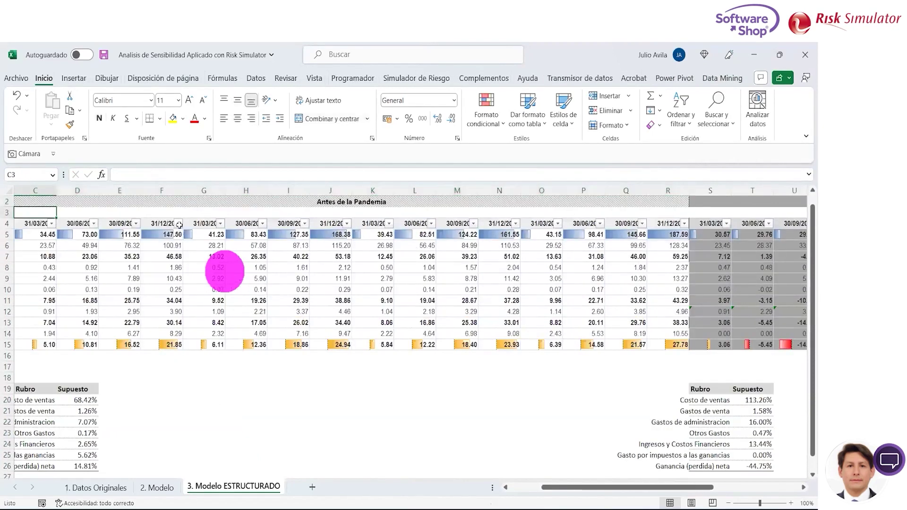
key(Left)
key(Down)
key(Down)
key(Down)
key(Down)
key(Down)
key(Down)
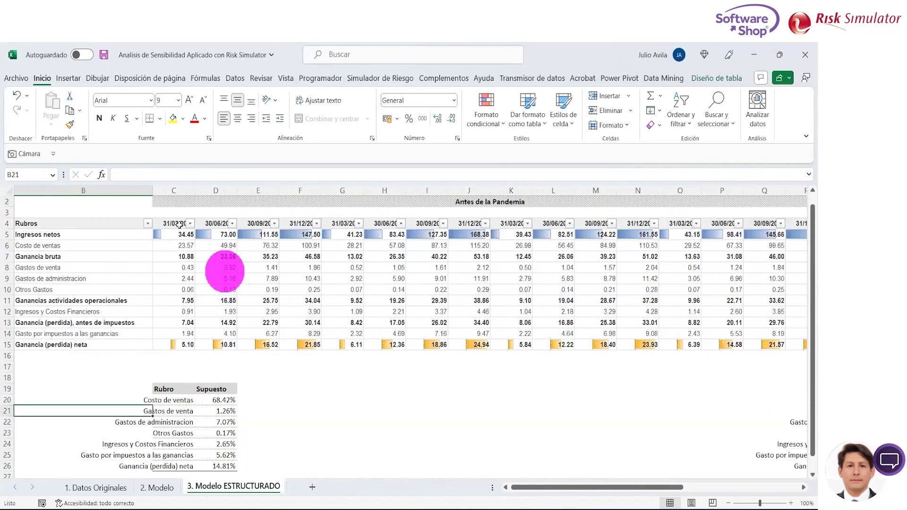
key(Down)
key(Down)
key(Down)
key(Down)
key(Down)
Step: Check the D26 net-profit percentage and select the assumption range C20:C25
key(Right)
key(Right)
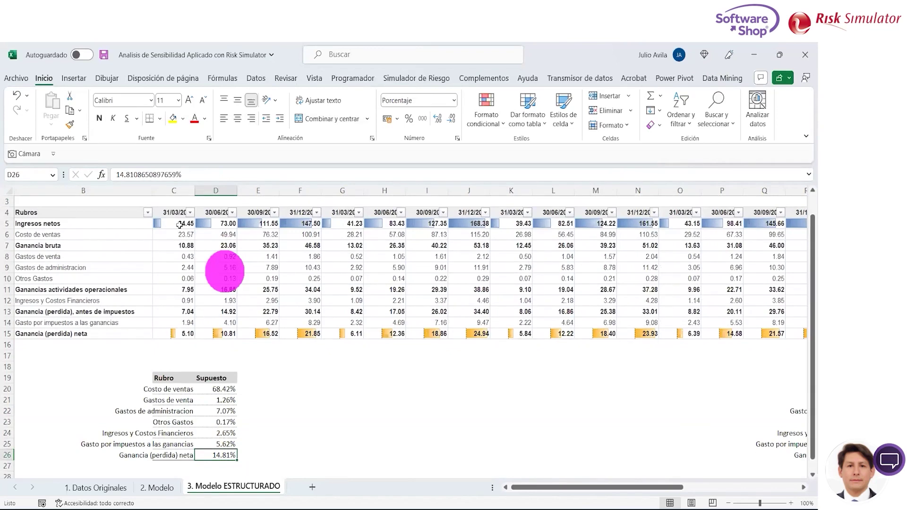
key(Up)
key(Left)
key(shift+Up)
key(shift+Up)
key(shift+Up)
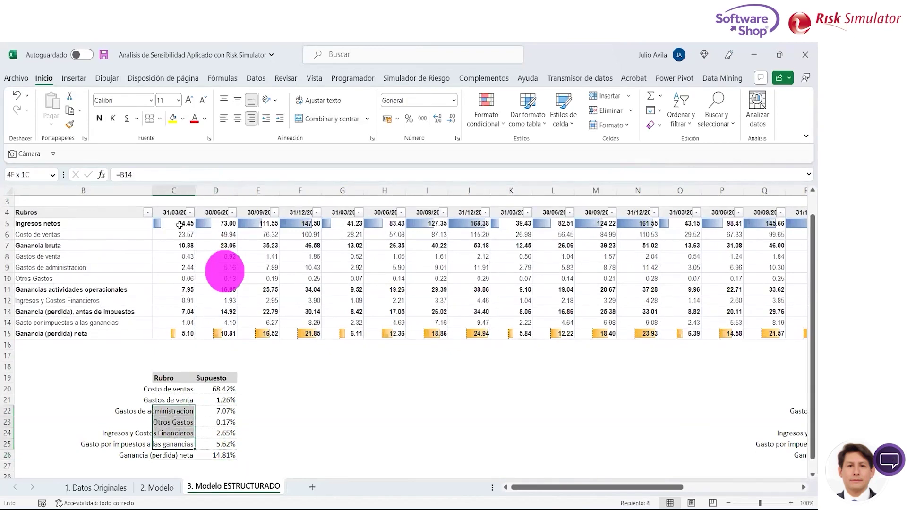
key(shift+Up)
key(shift+Up)
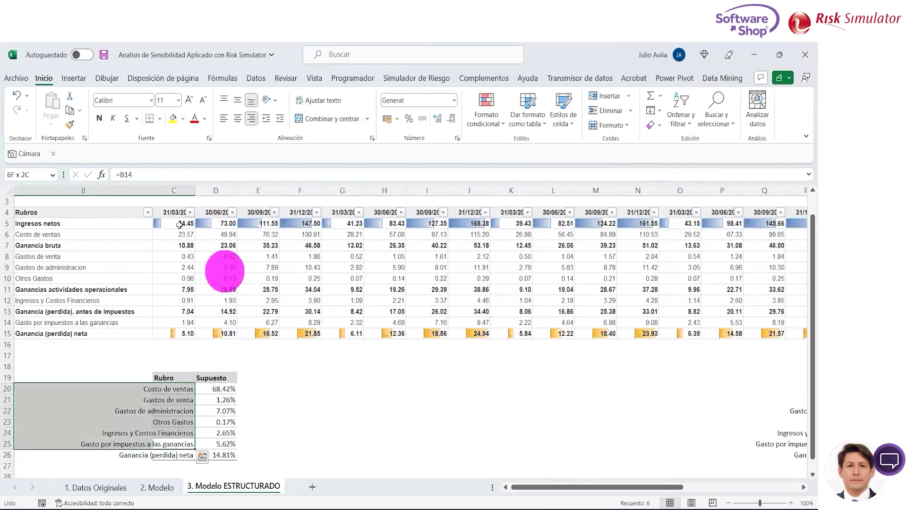
key(Up)
key(Up)
key(Up)
key(Up)
key(Up)
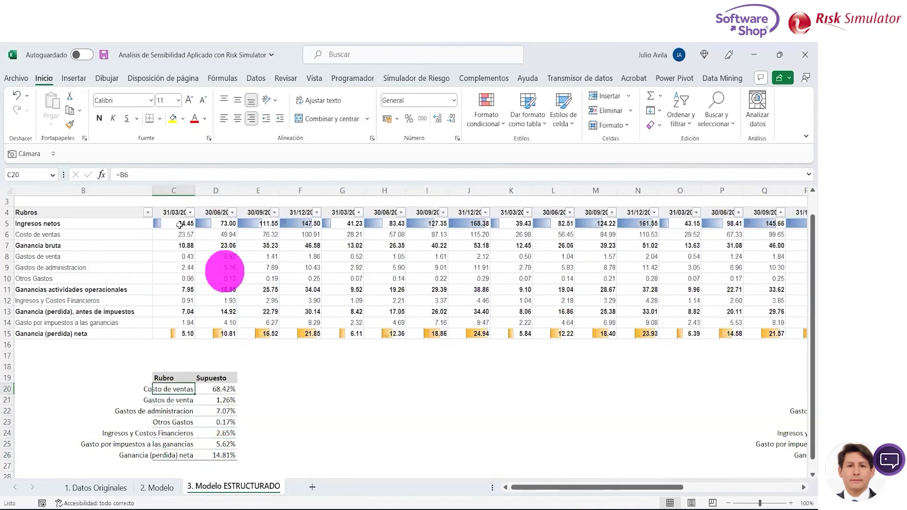
key(shift+Down)
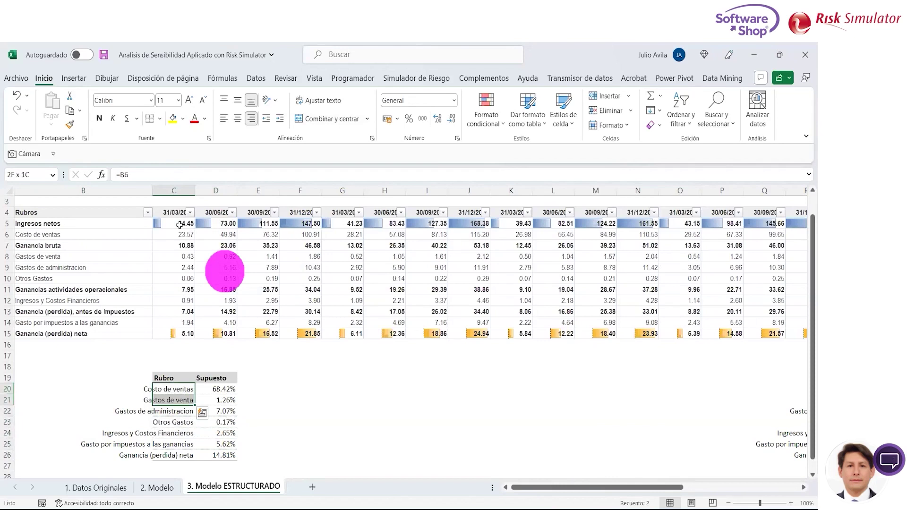
key(shift+Down)
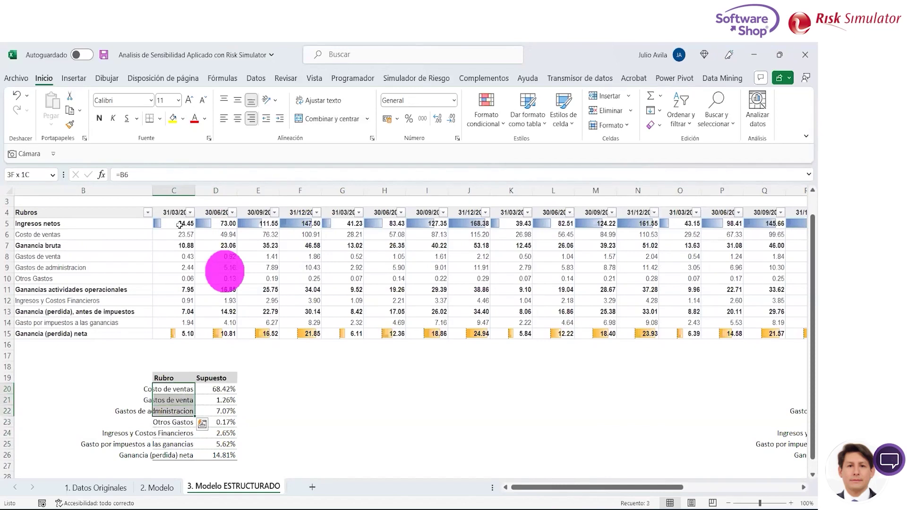
key(shift+Down)
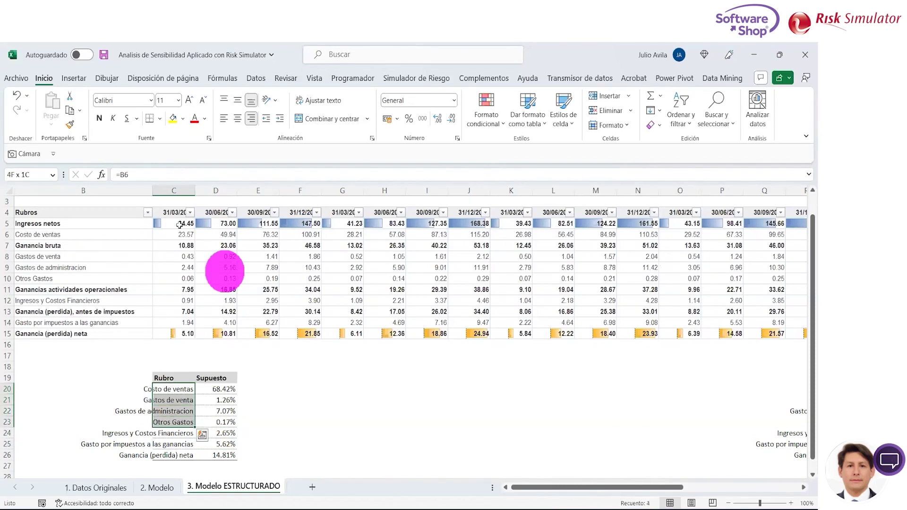
key(shift+Down)
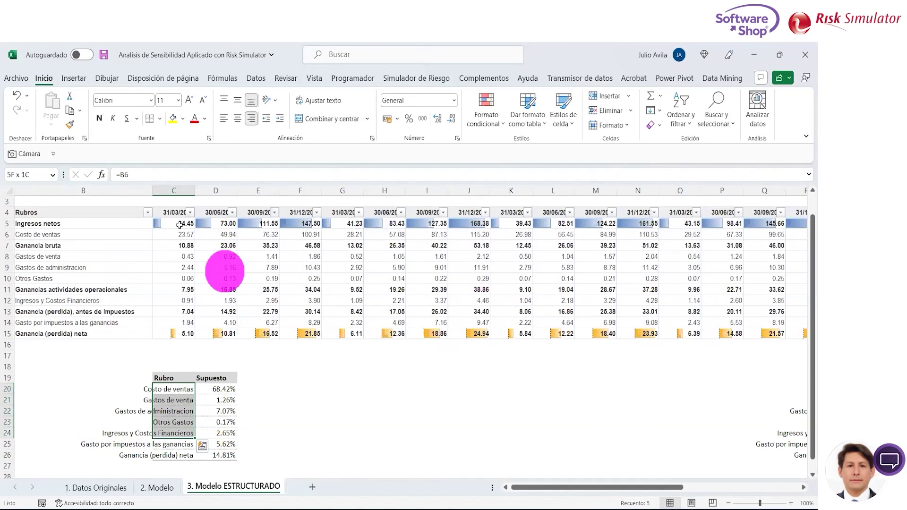
key(shift+Down)
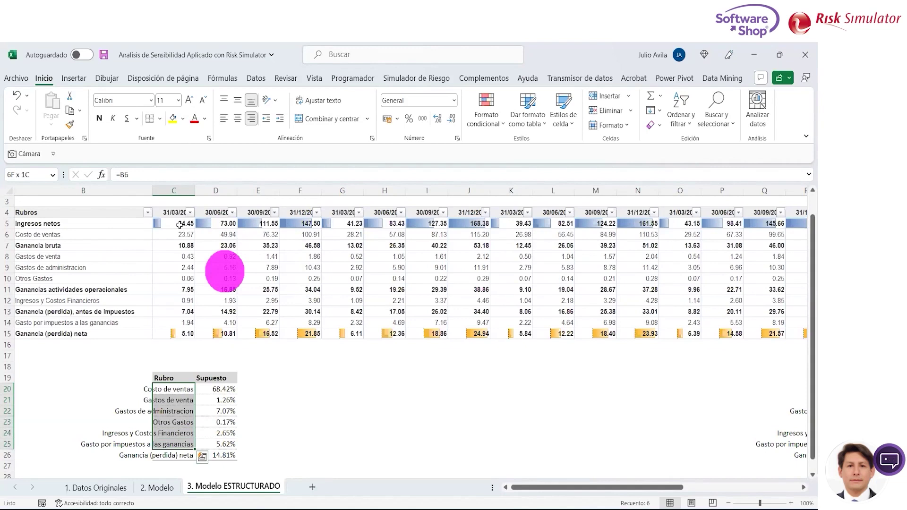
Step: Paste the assumption results as fixed values into D20:D25 and check them through D26
key(ctrl+v)
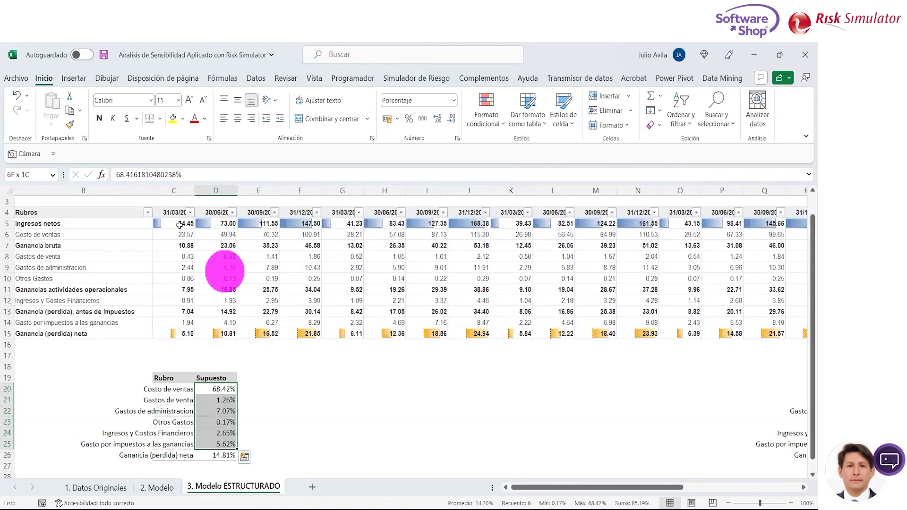
key(Down)
key(Down)
key(Down)
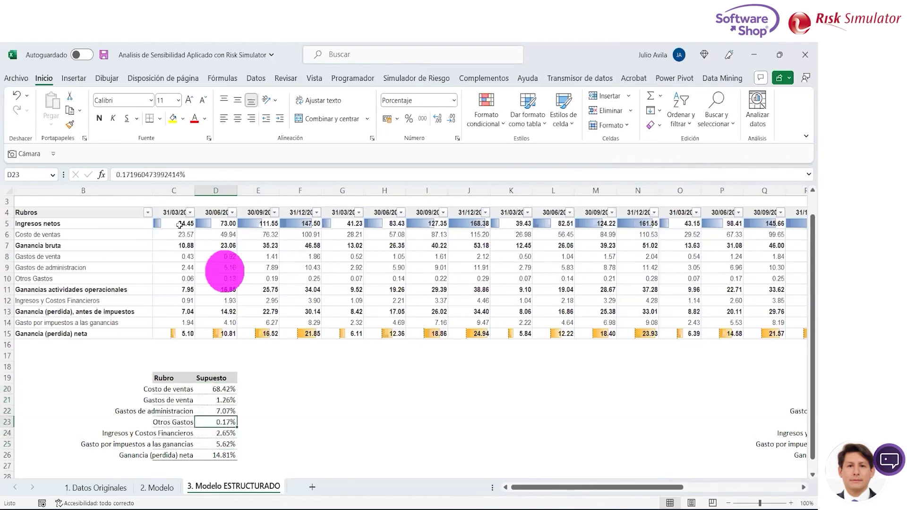
key(Down)
key(Down)
key(Down)
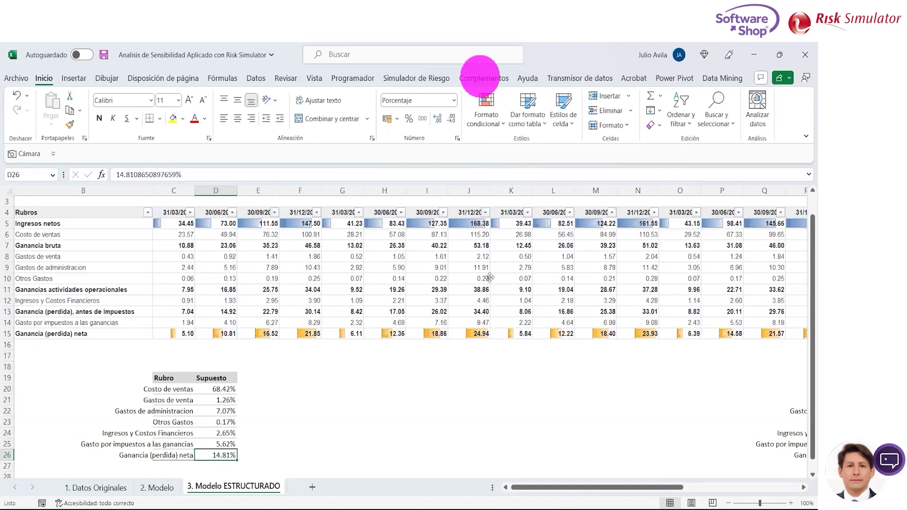
click(271, 421)
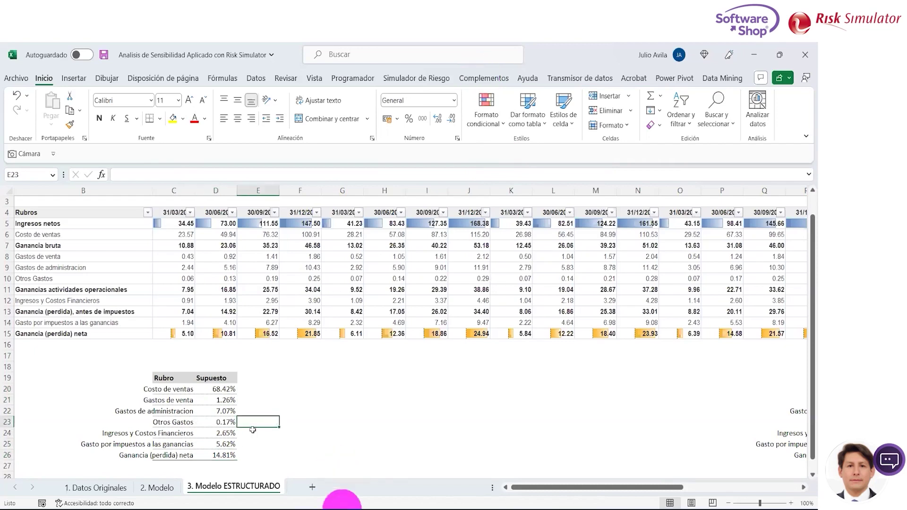
click(222, 456)
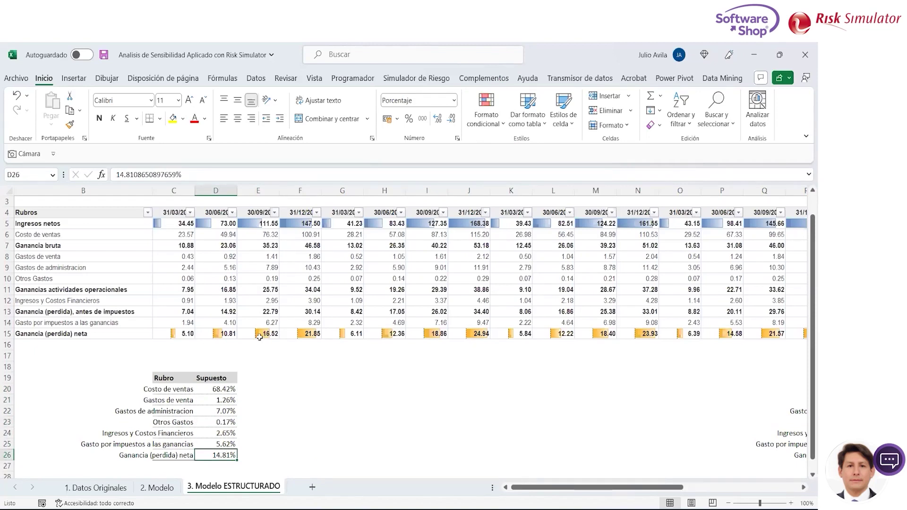
Step: On the Simulador de Riesgo tab, select Costo de ventas in D20 and open Herramientas Analíticas
click(412, 79)
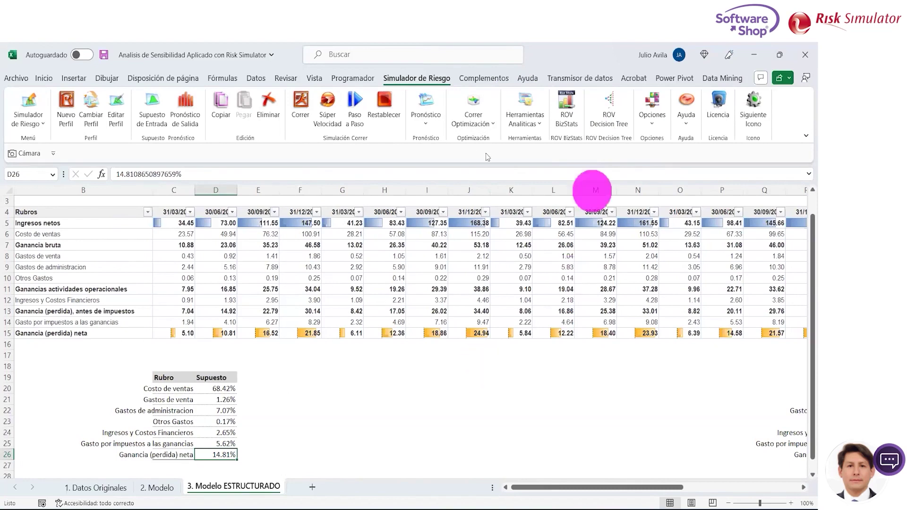
click(217, 389)
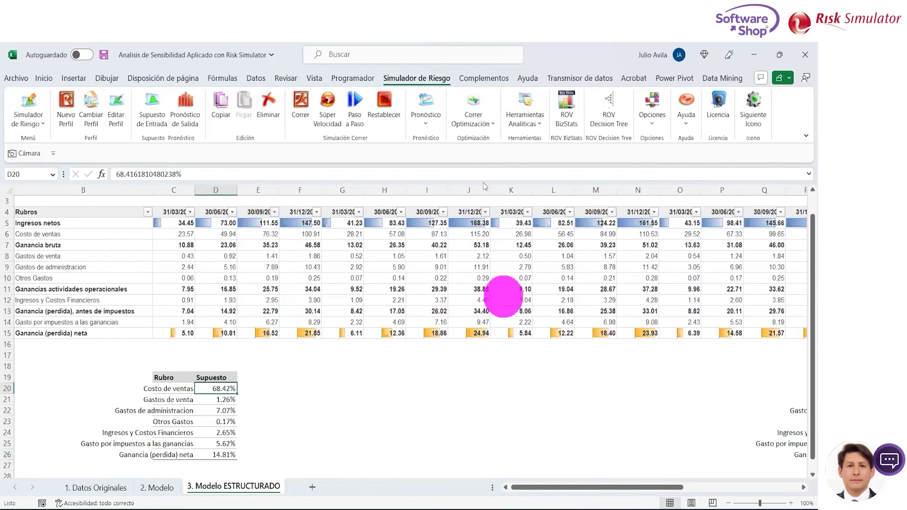
click(539, 124)
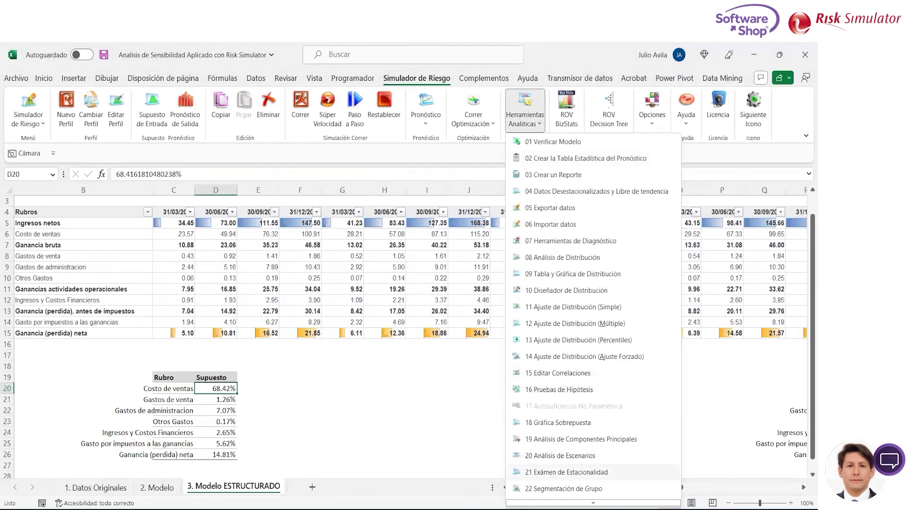
Step: Choose 26 Análisis Tornado from the Herramientas Analíticas list
scroll(577, 508, down, 1)
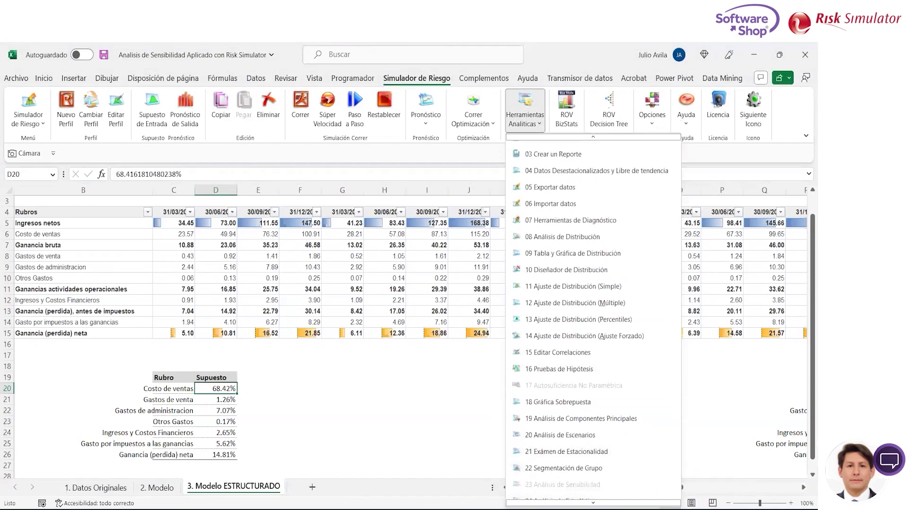
scroll(590, 505, down, 1)
scroll(591, 505, down, 2)
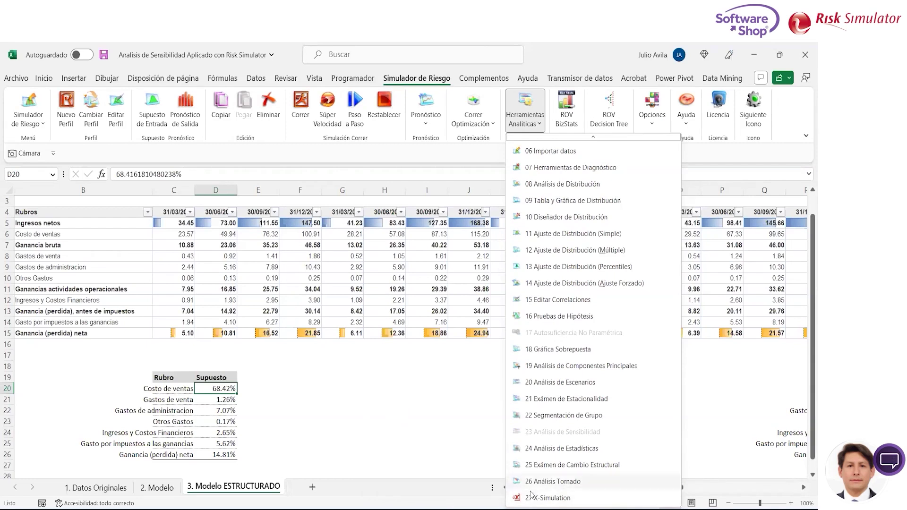
click(547, 484)
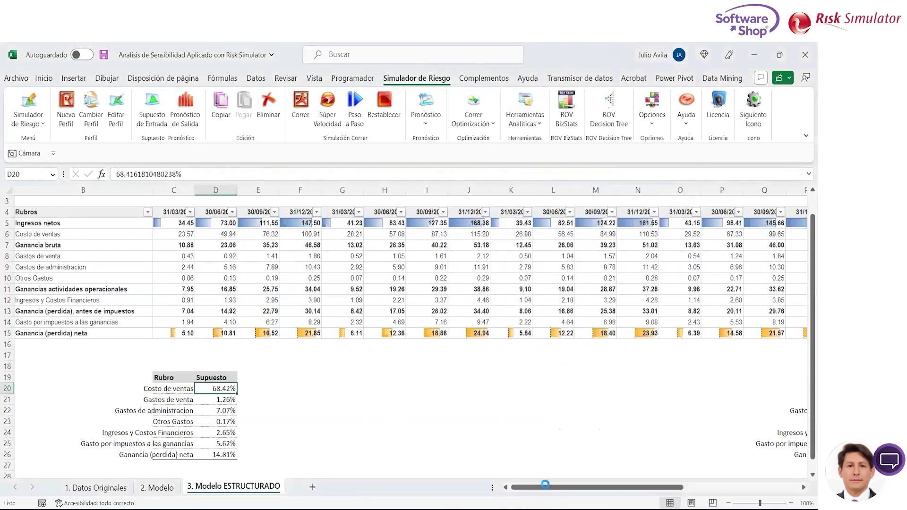
Step: Dismiss the repeated invalid-input, serious-error and memory-problem dialogs with Aceptar or the X
key(Return)
key(Return)
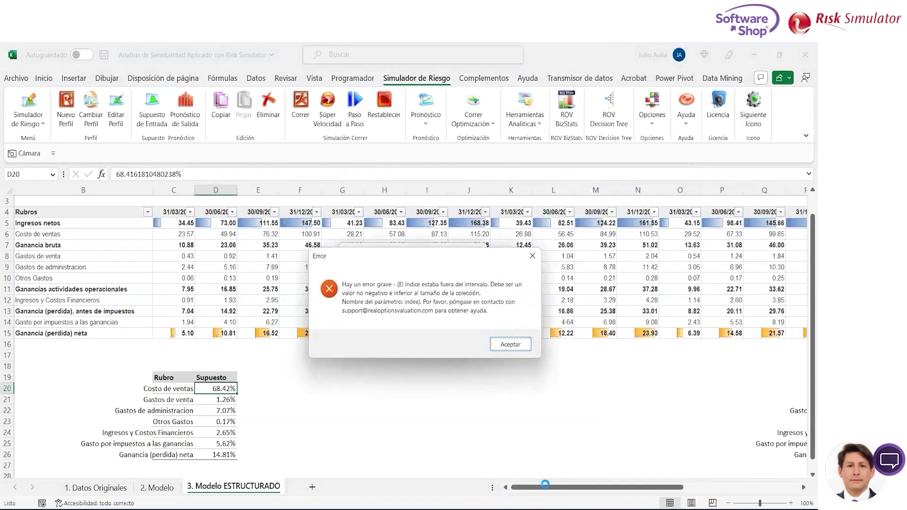
key(Return)
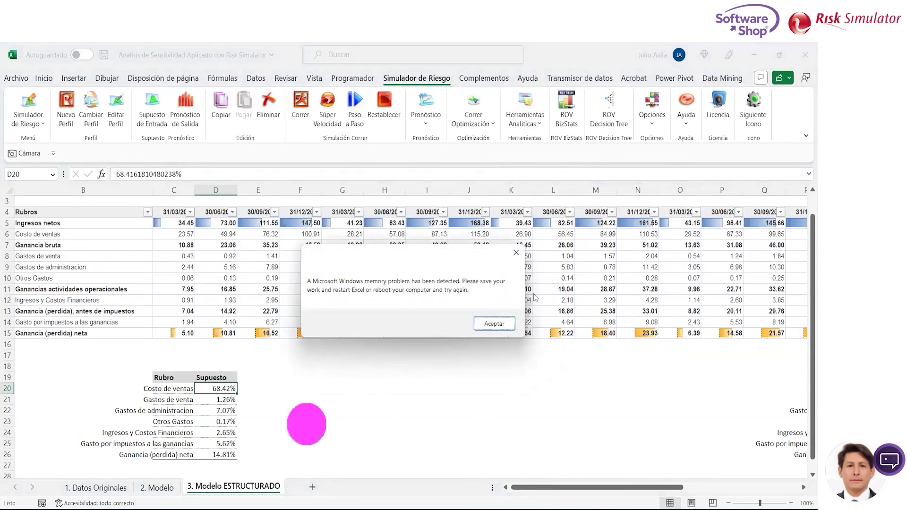
click(516, 255)
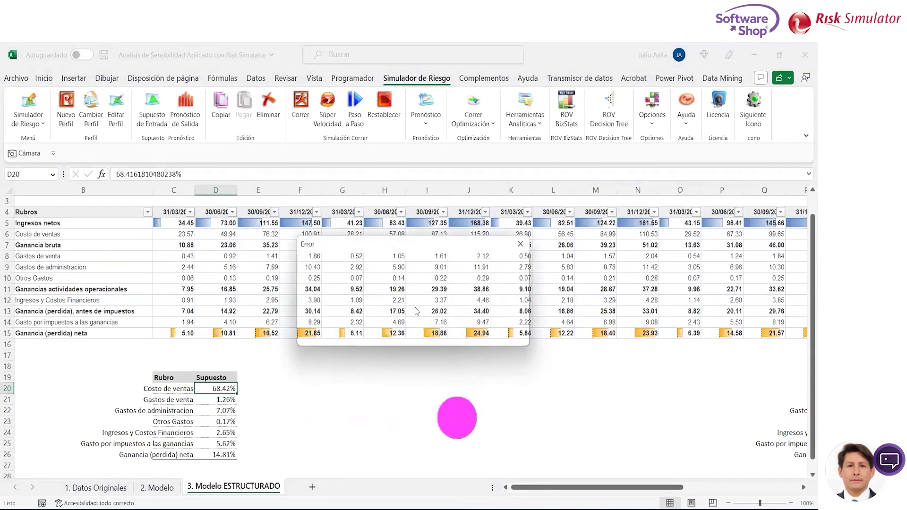
click(521, 245)
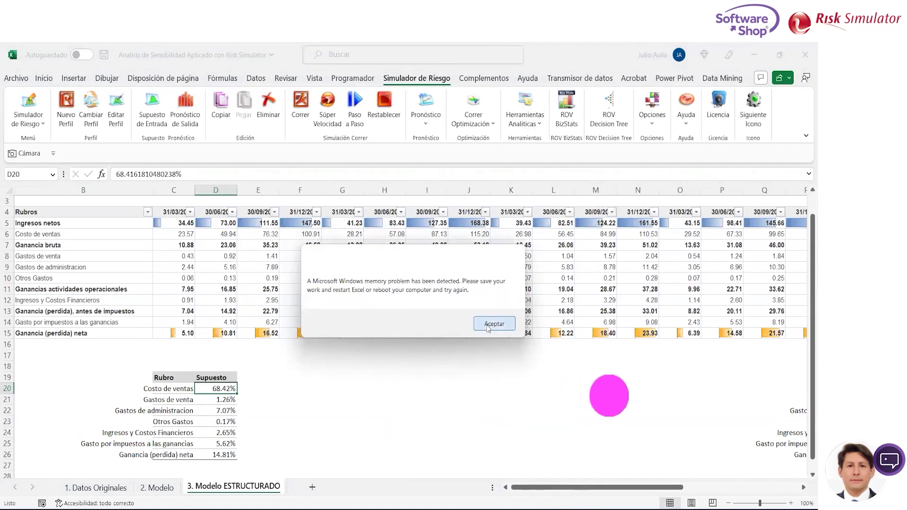
click(492, 324)
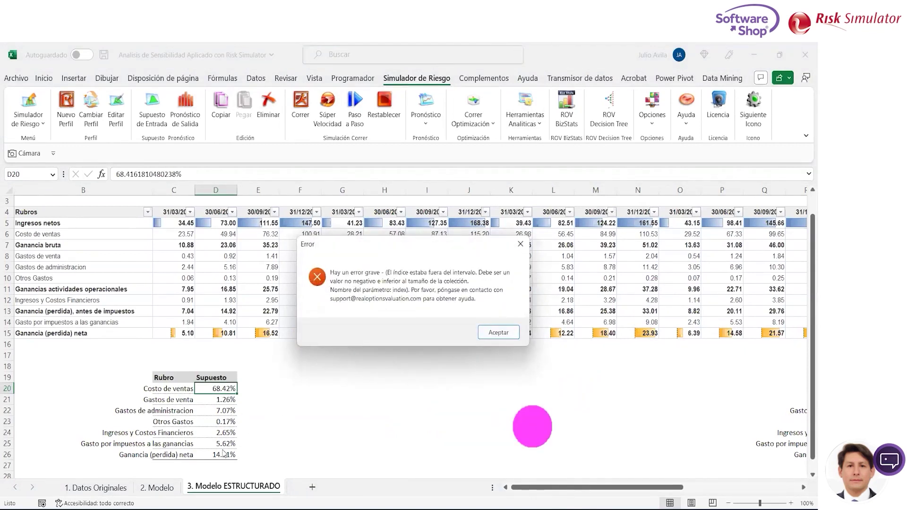
key(Return)
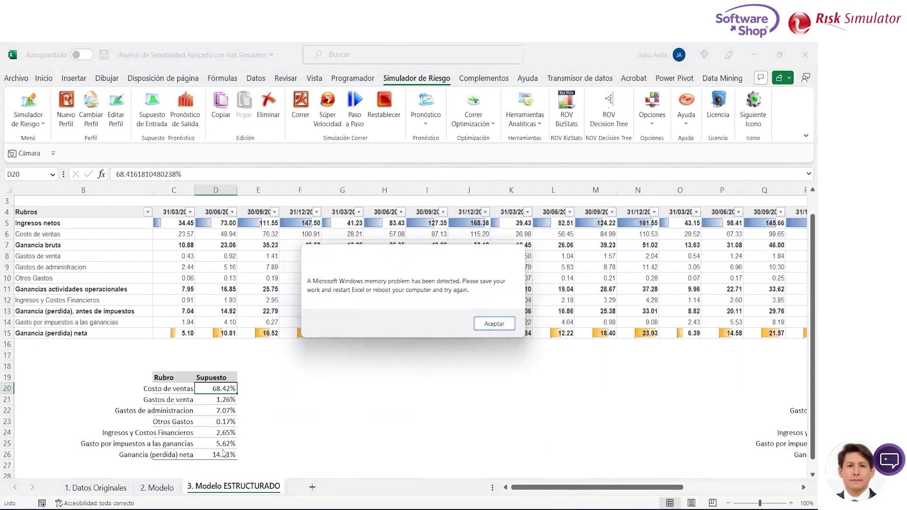
key(Return)
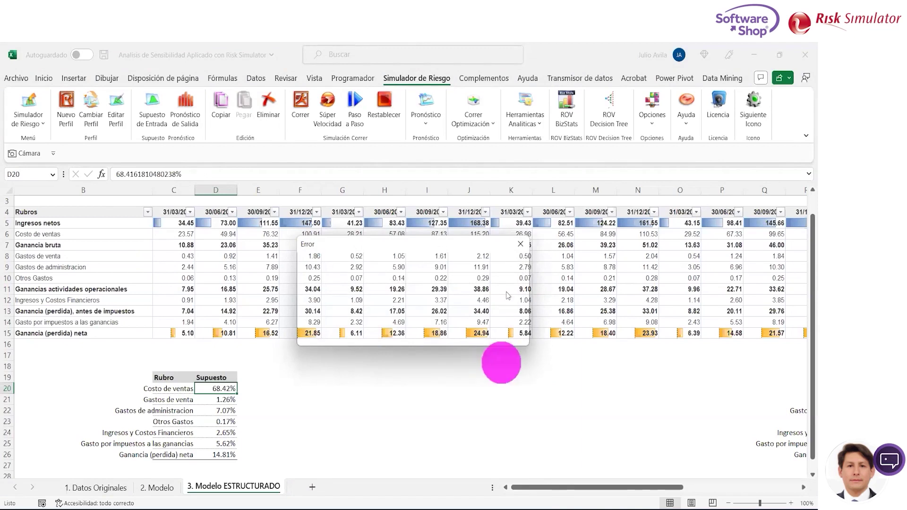
click(520, 244)
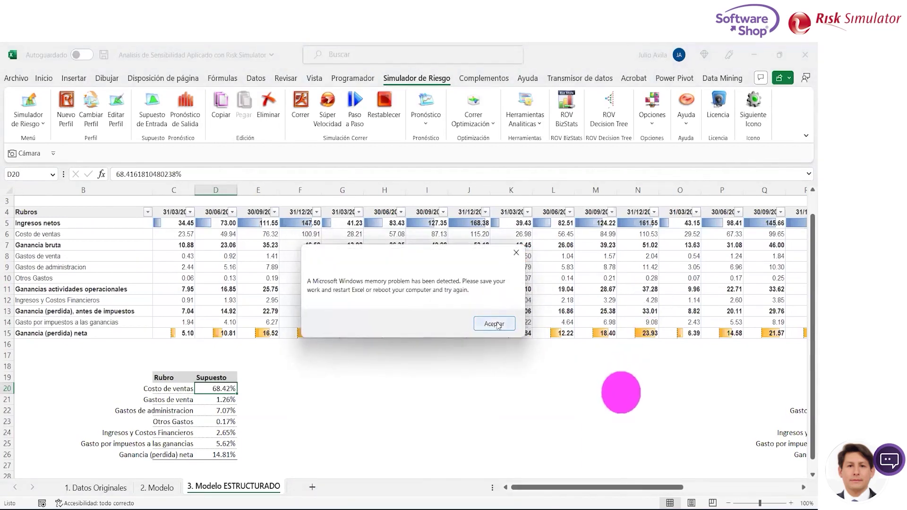
click(495, 324)
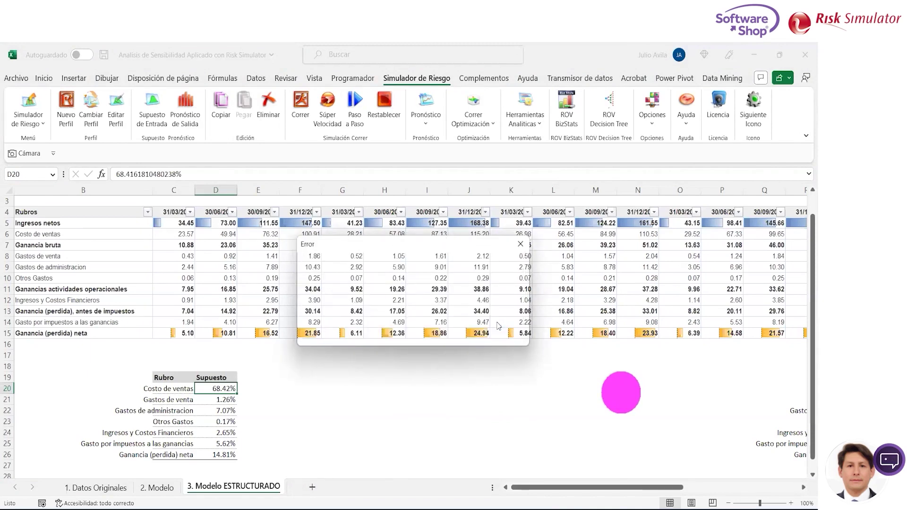
click(520, 245)
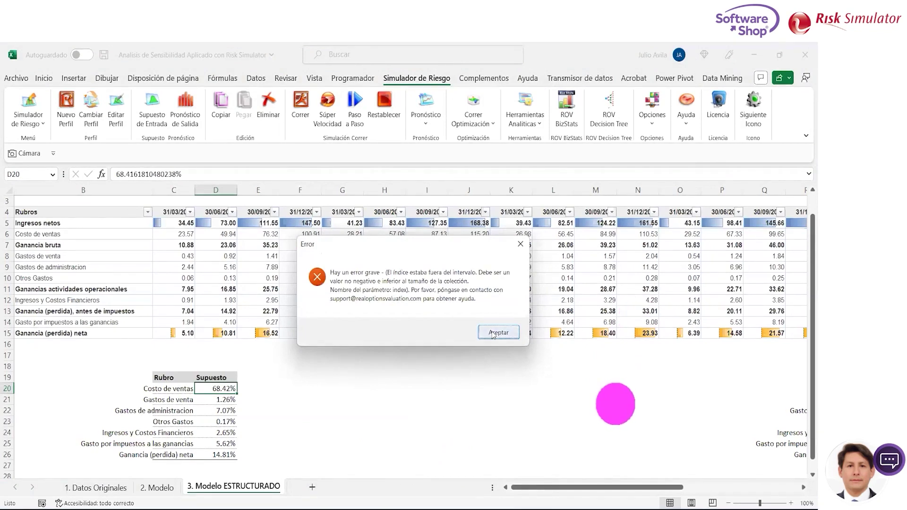
click(492, 331)
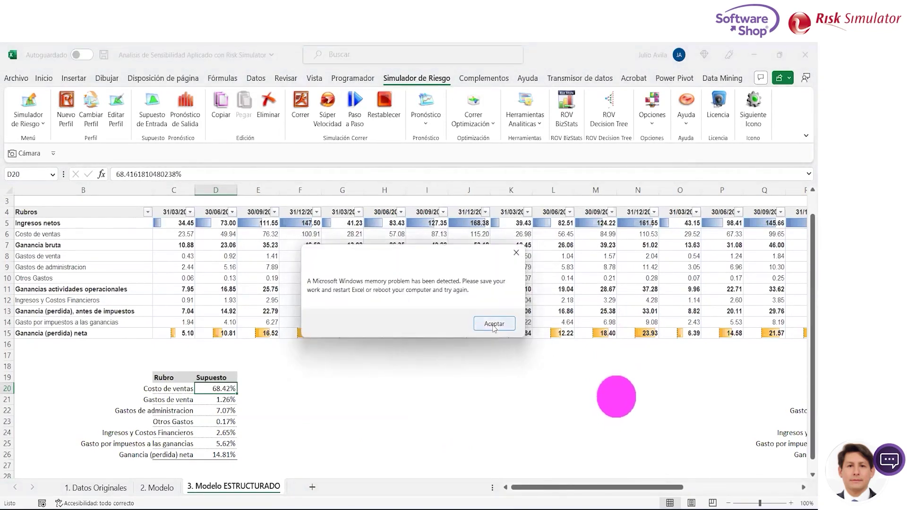
click(493, 325)
click(494, 332)
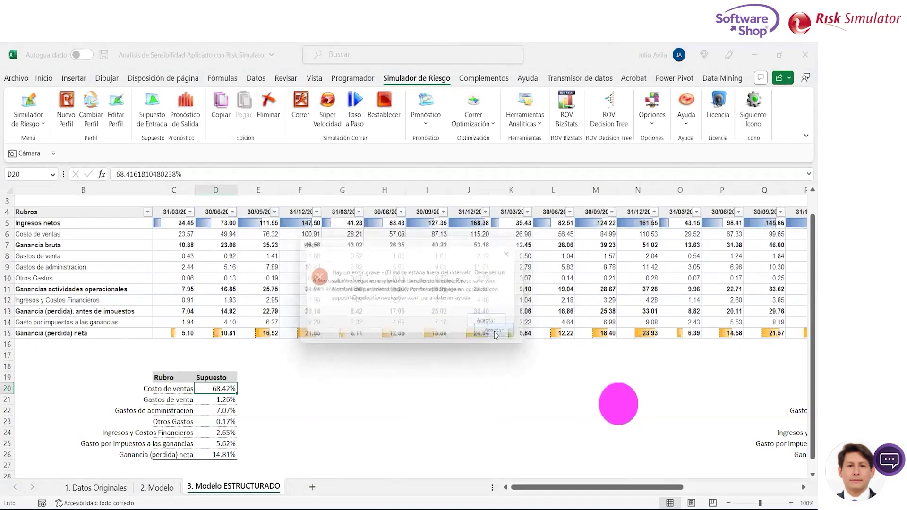
click(495, 325)
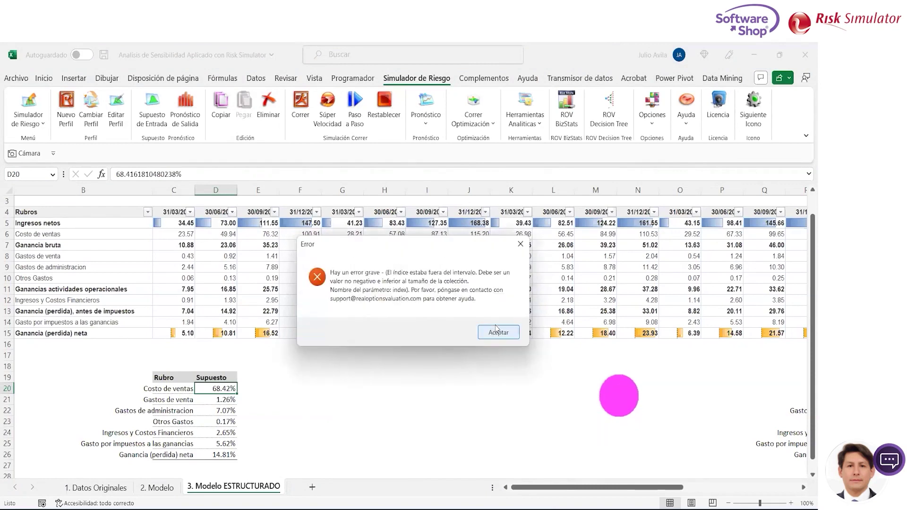
click(494, 333)
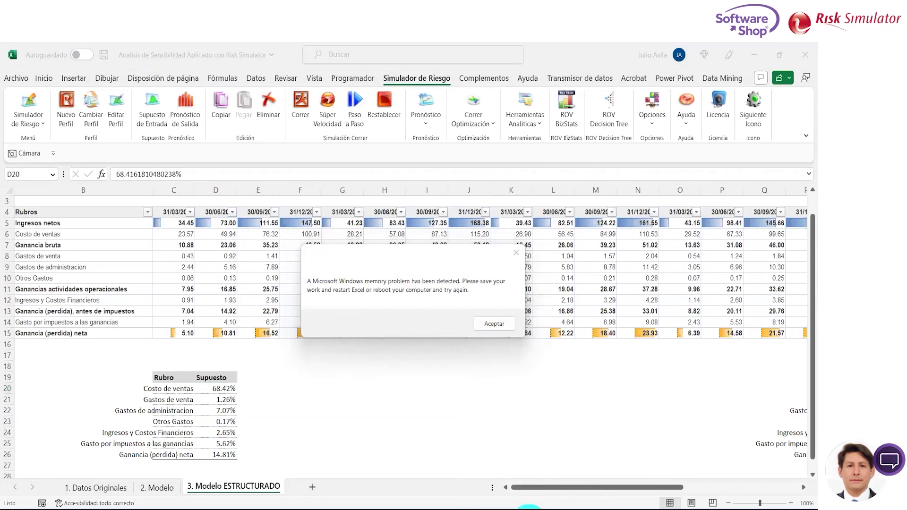
right_click(530, 509)
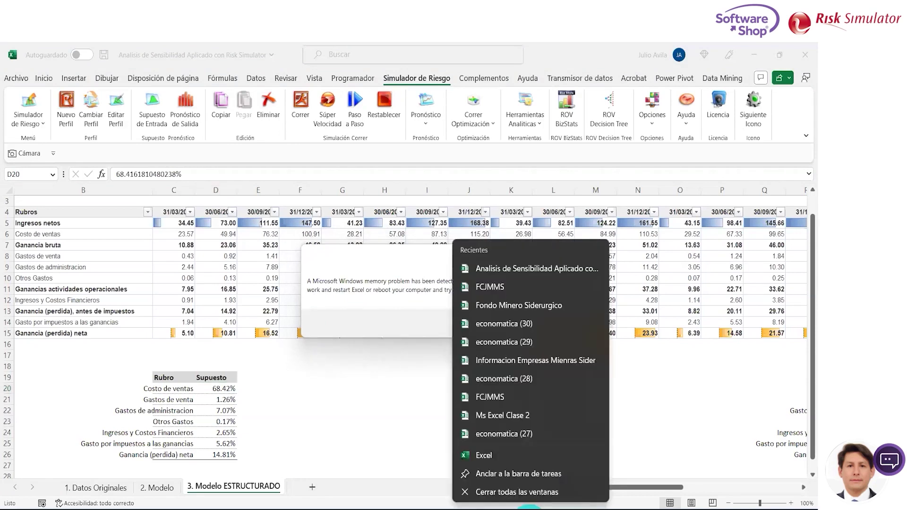
click(505, 493)
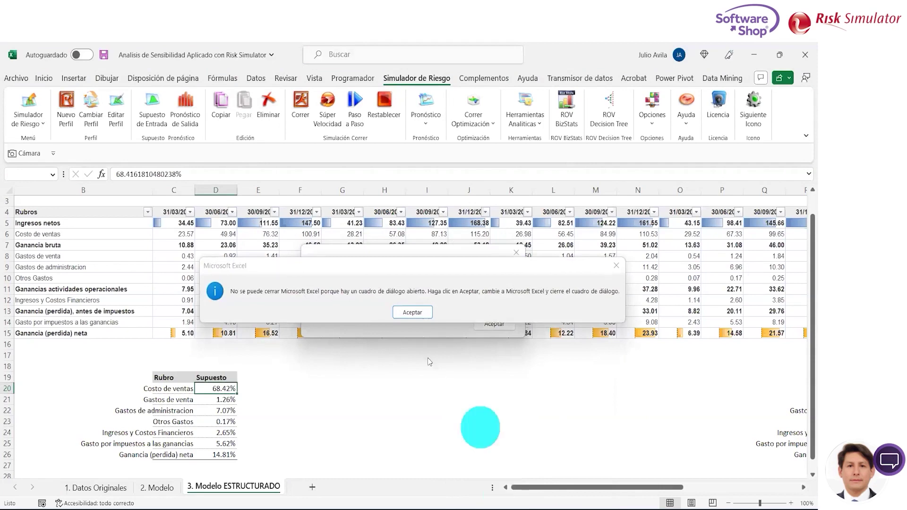
click(414, 313)
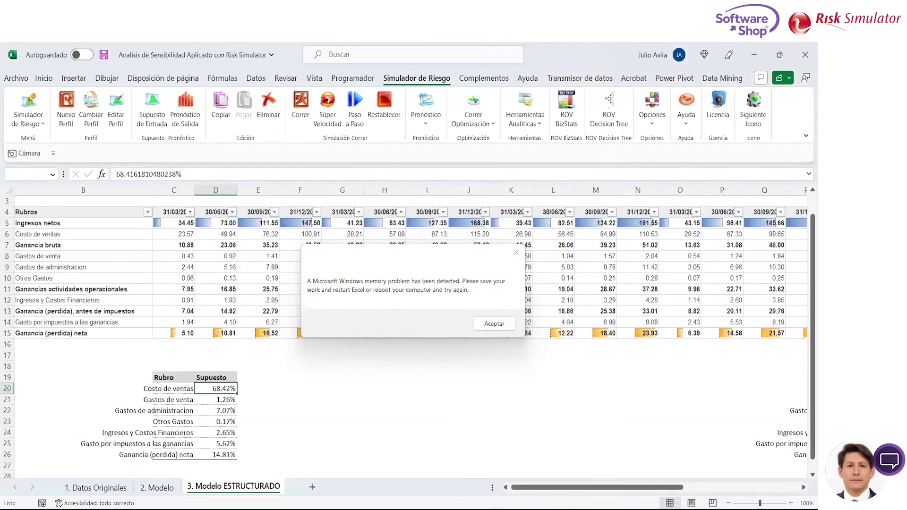
click(523, 423)
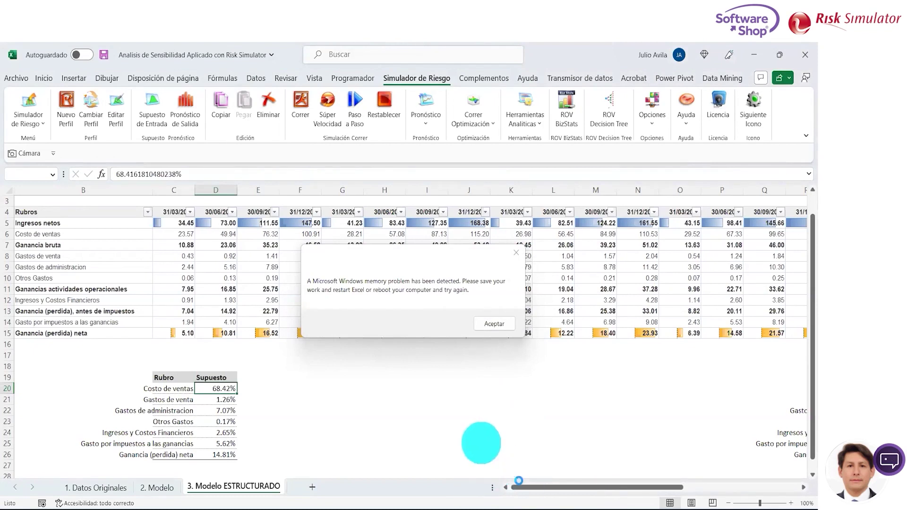
click(516, 252)
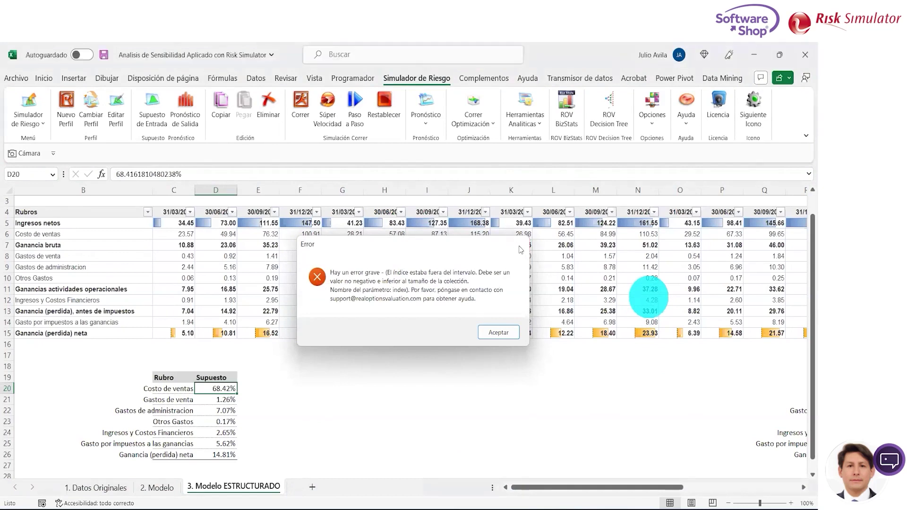
click(520, 249)
click(495, 329)
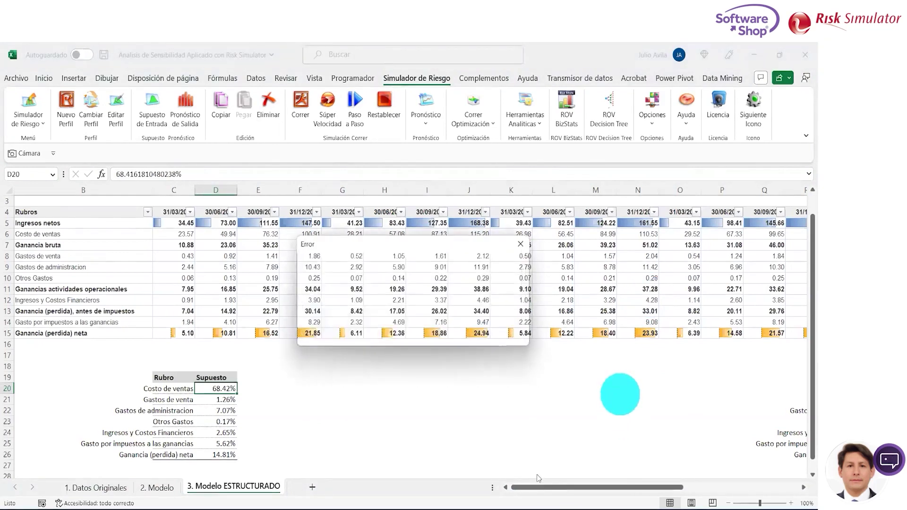
right_click(531, 509)
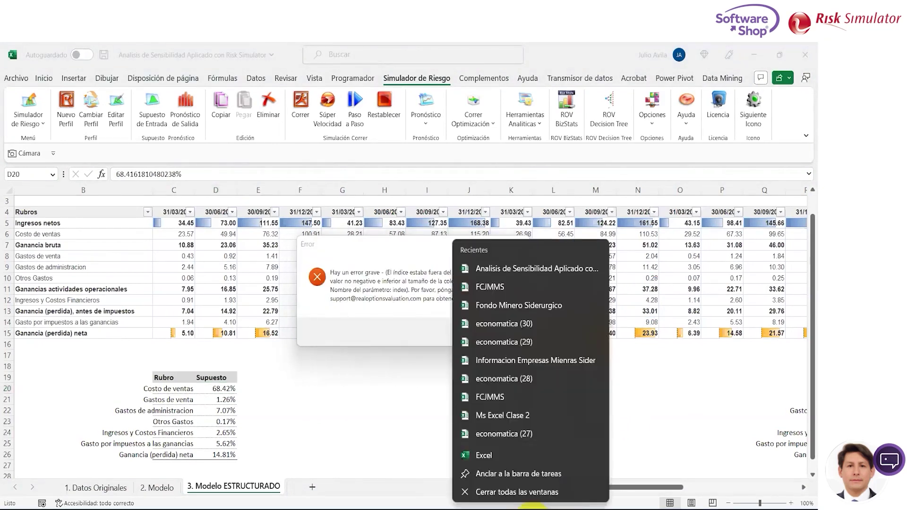
click(467, 492)
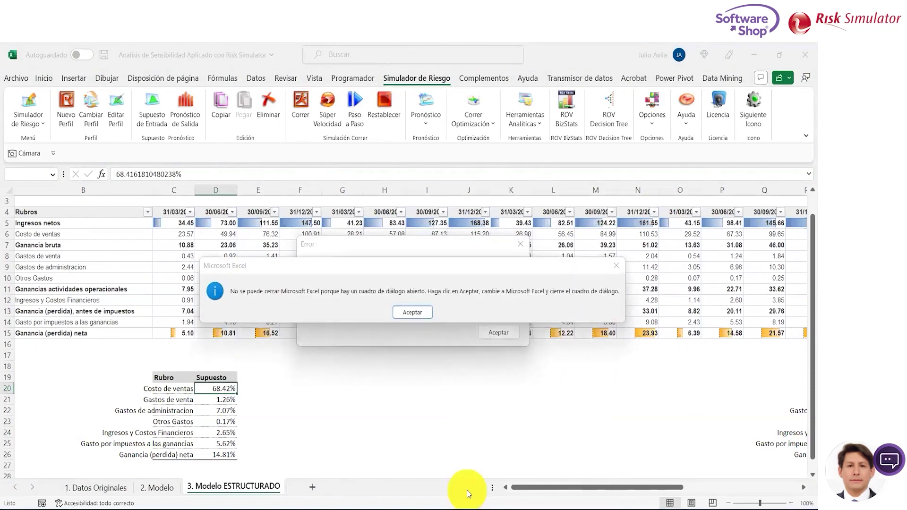
click(412, 312)
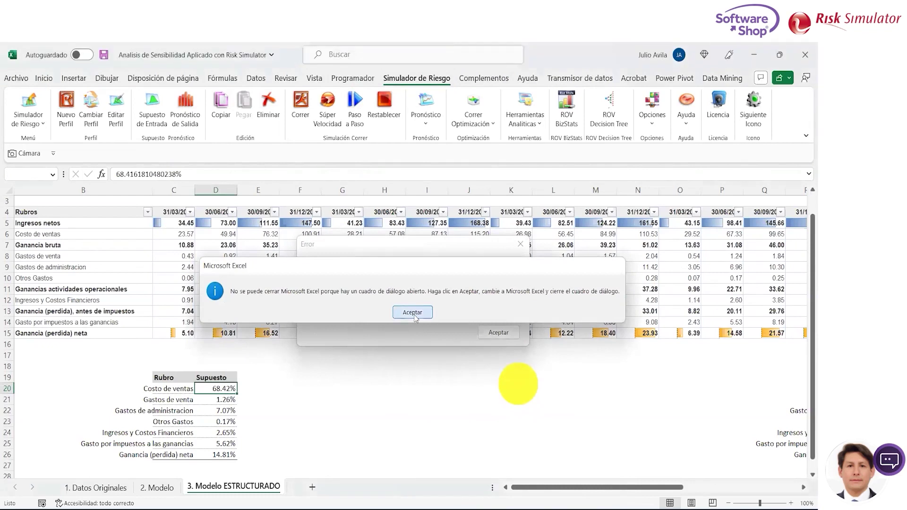
click(520, 247)
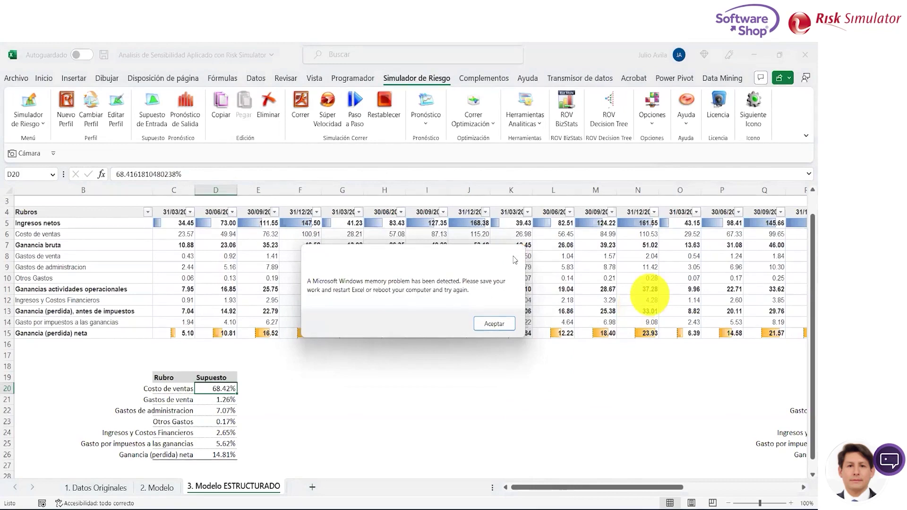
click(516, 252)
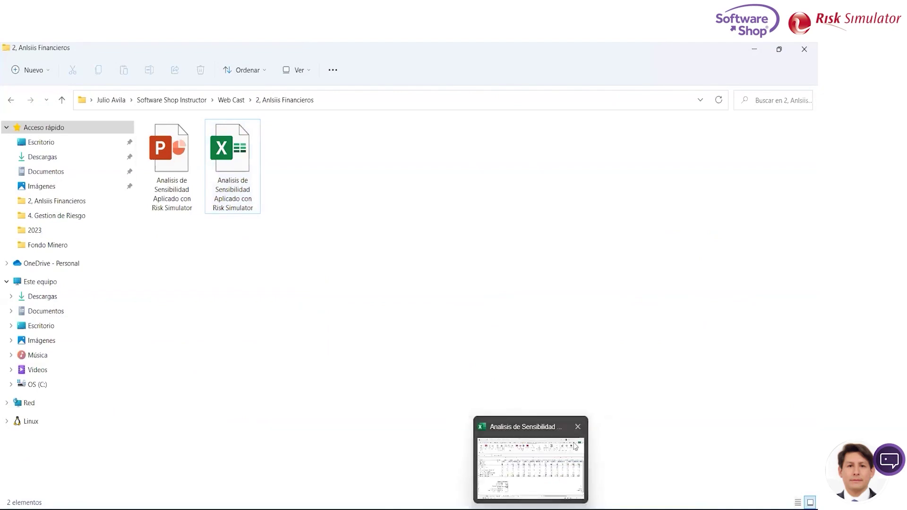
click(511, 377)
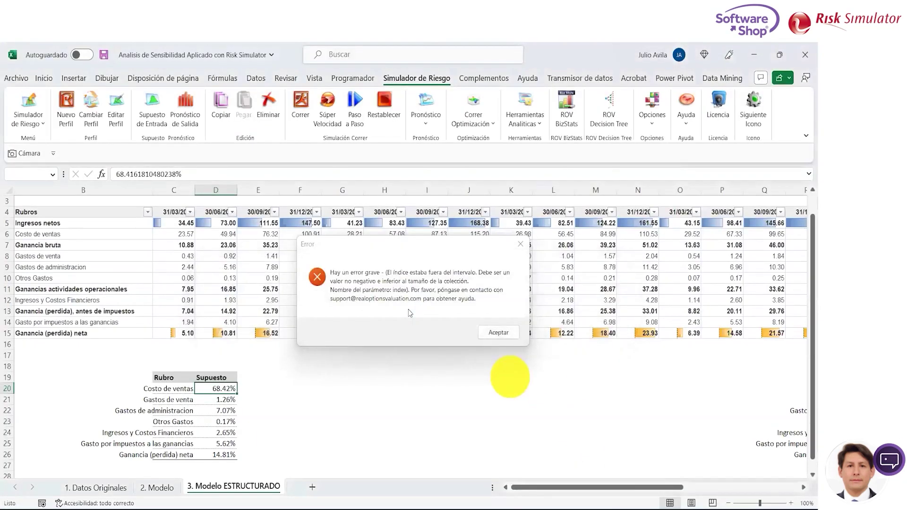
key(super)
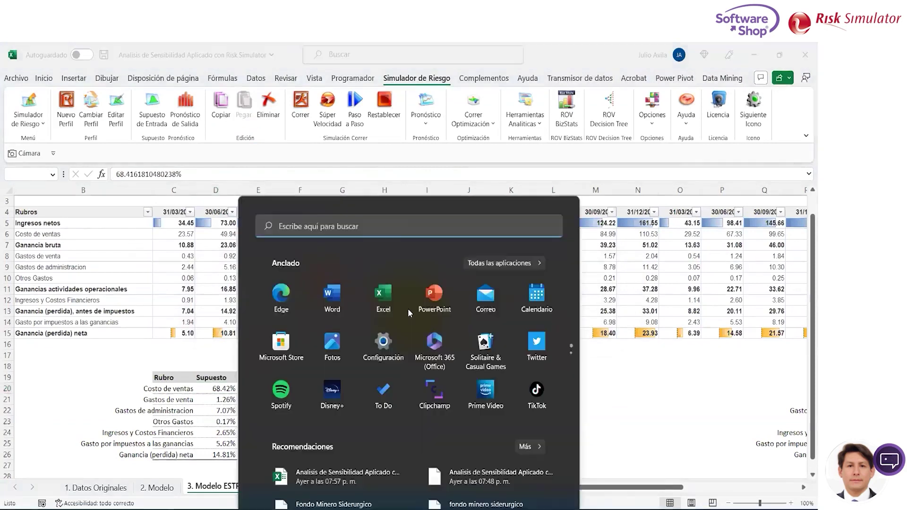
click(408, 312)
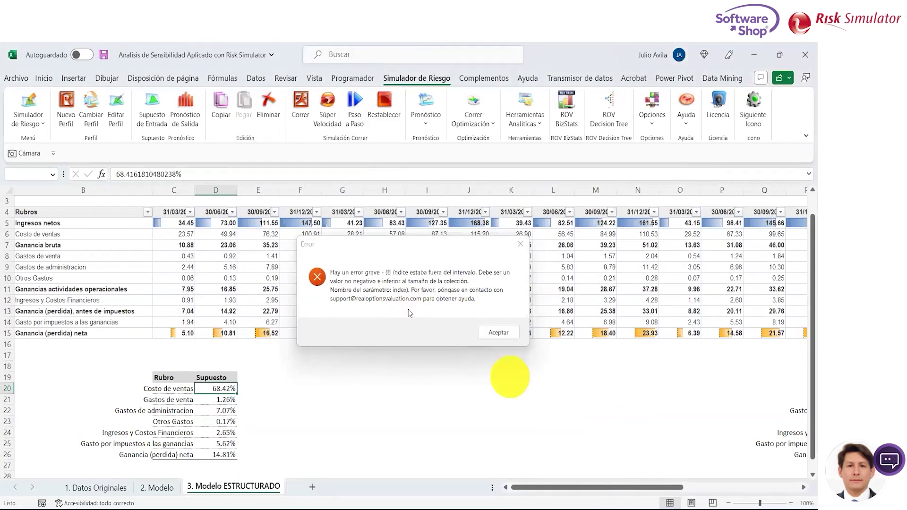
click(519, 244)
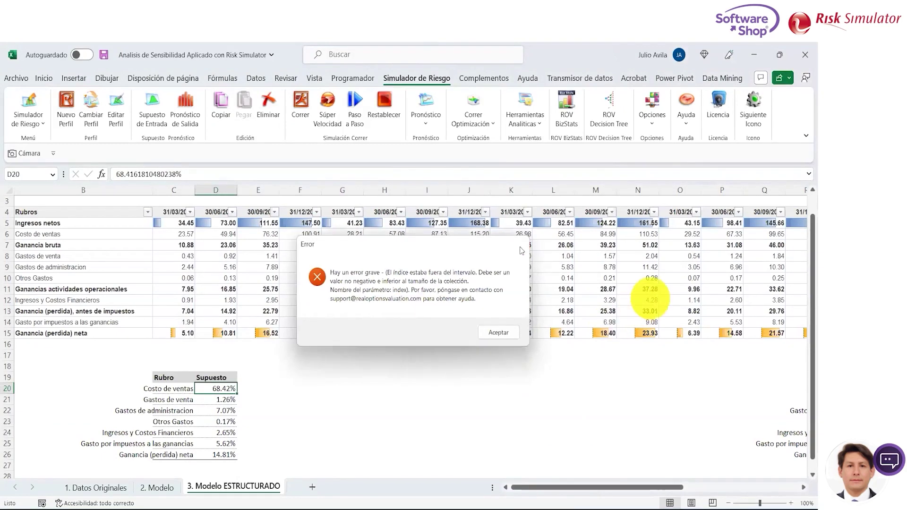
click(495, 324)
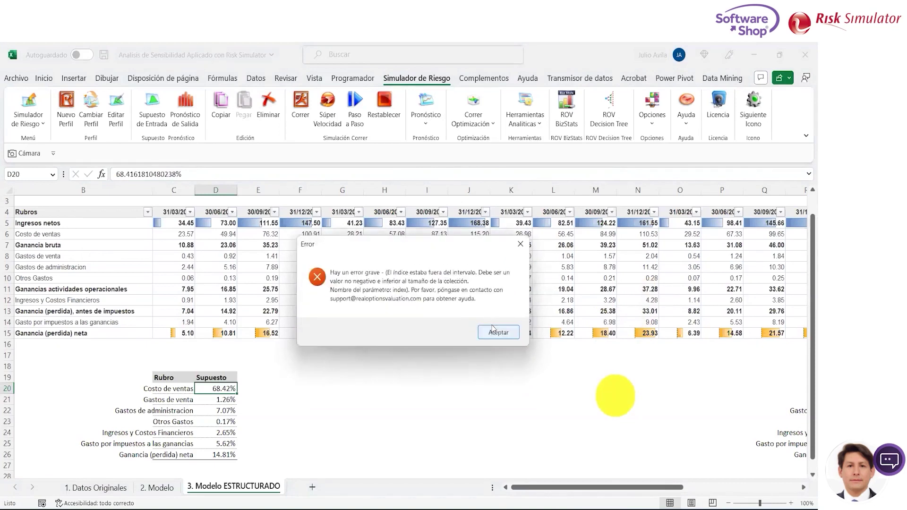
click(496, 335)
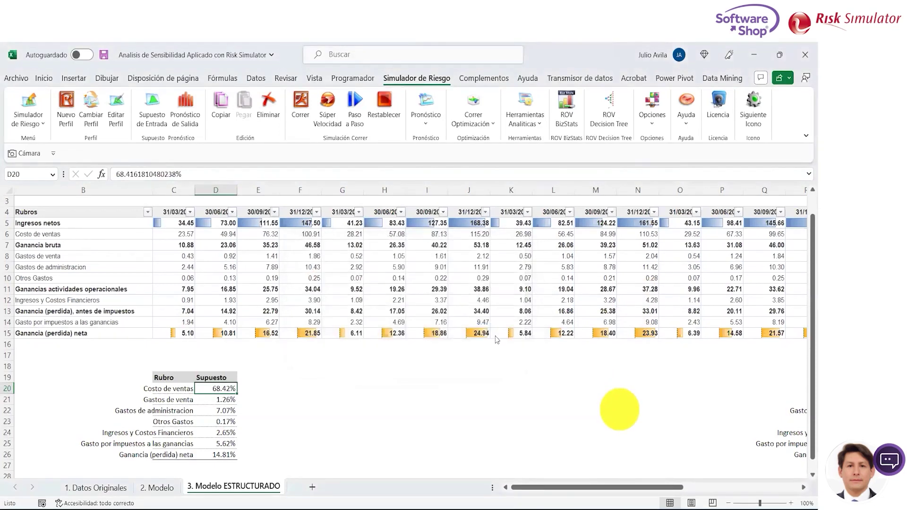
click(494, 325)
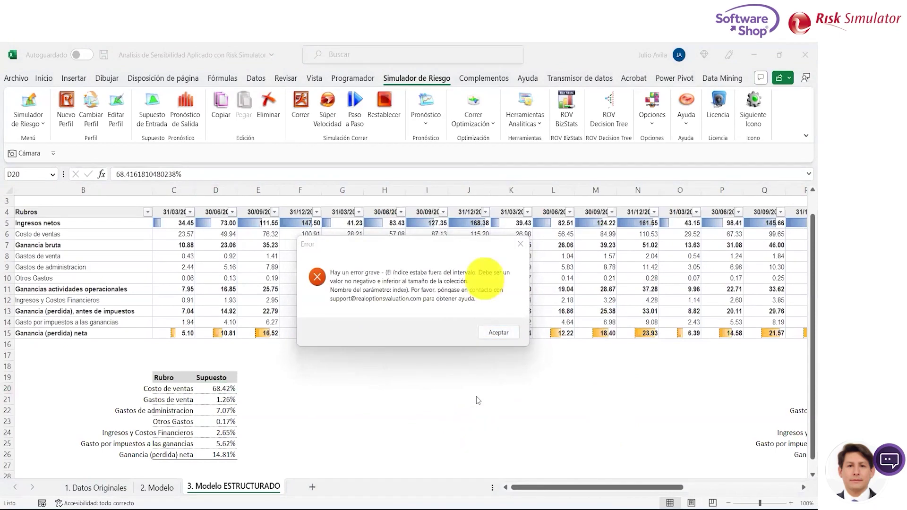
click(519, 245)
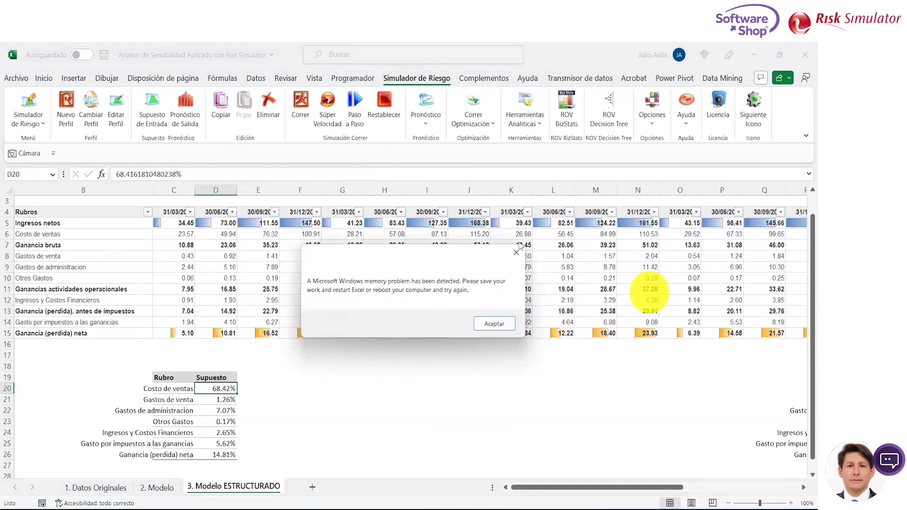
click(518, 246)
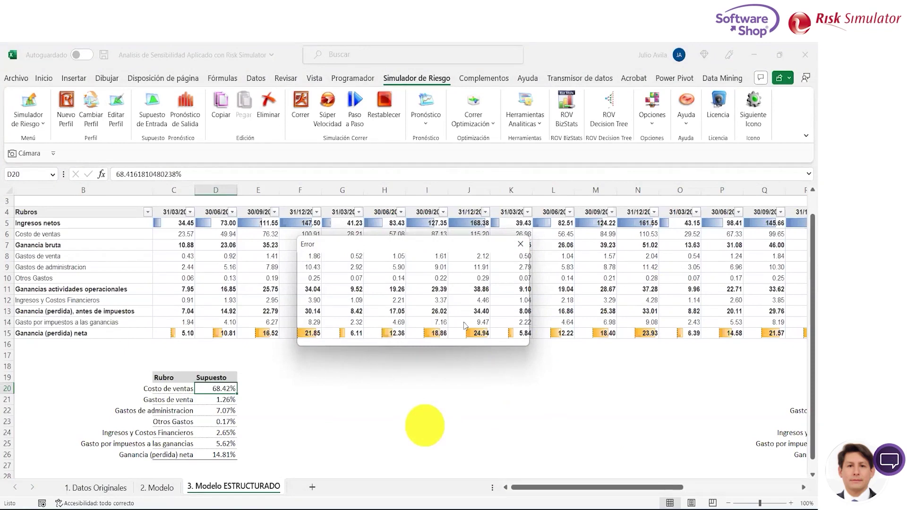
click(479, 305)
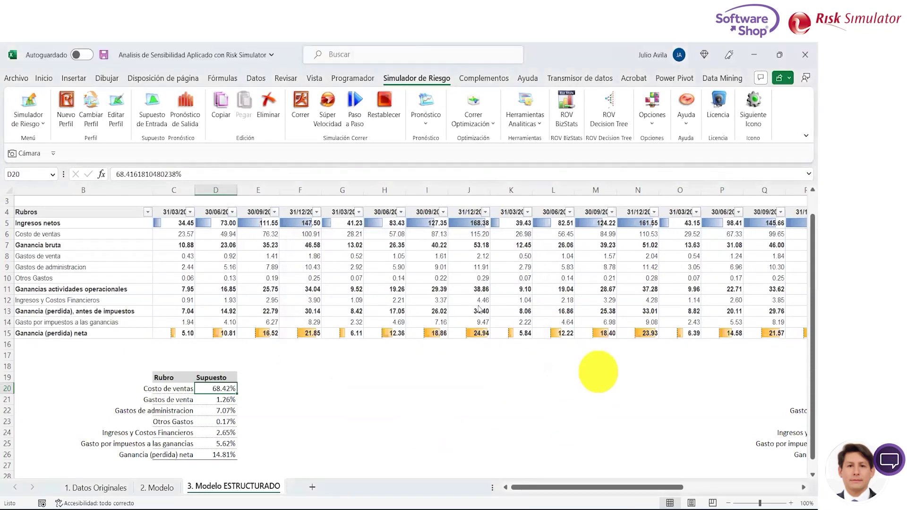
key(Return)
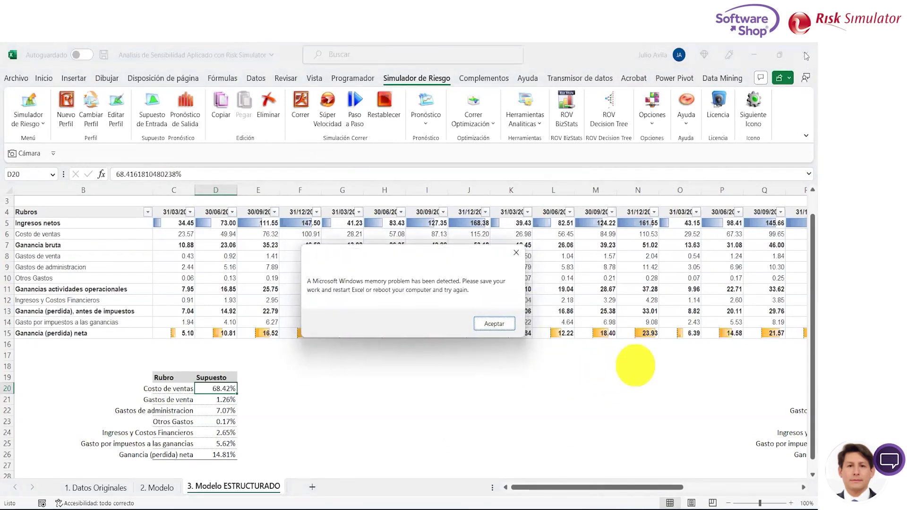
click(492, 326)
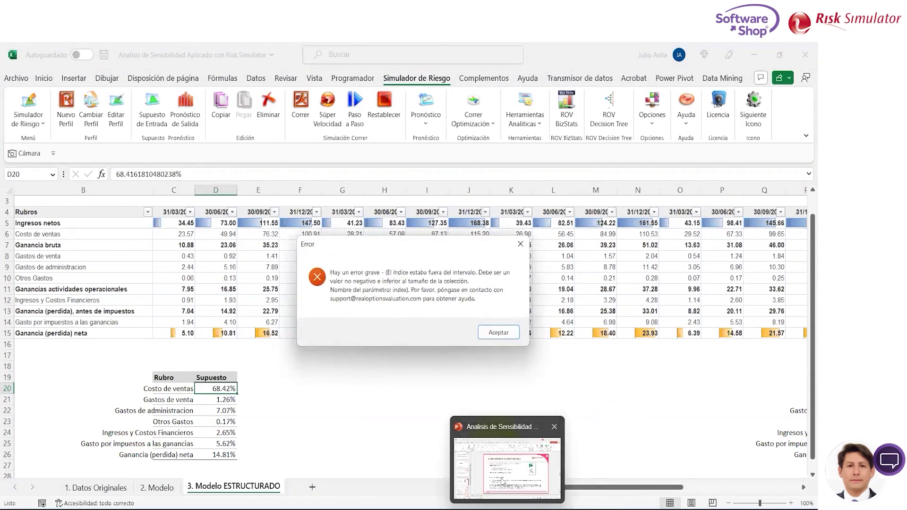
click(512, 337)
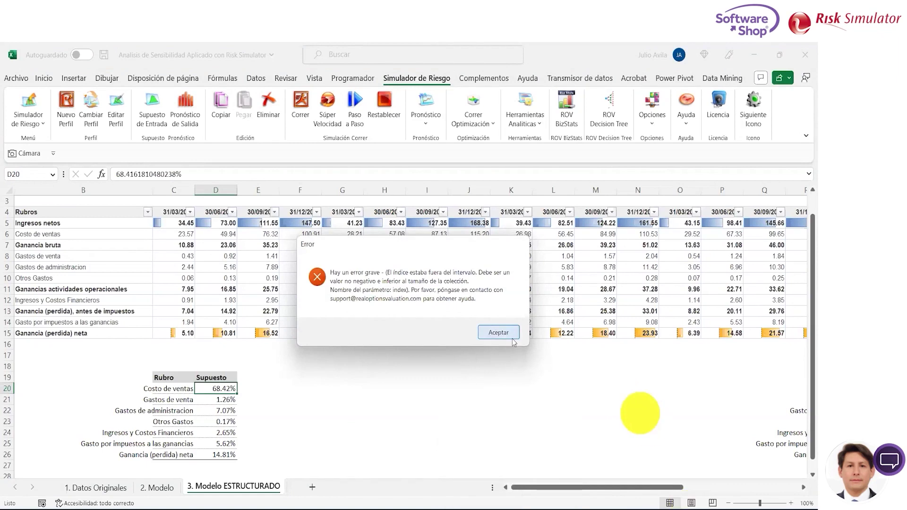
key(Return)
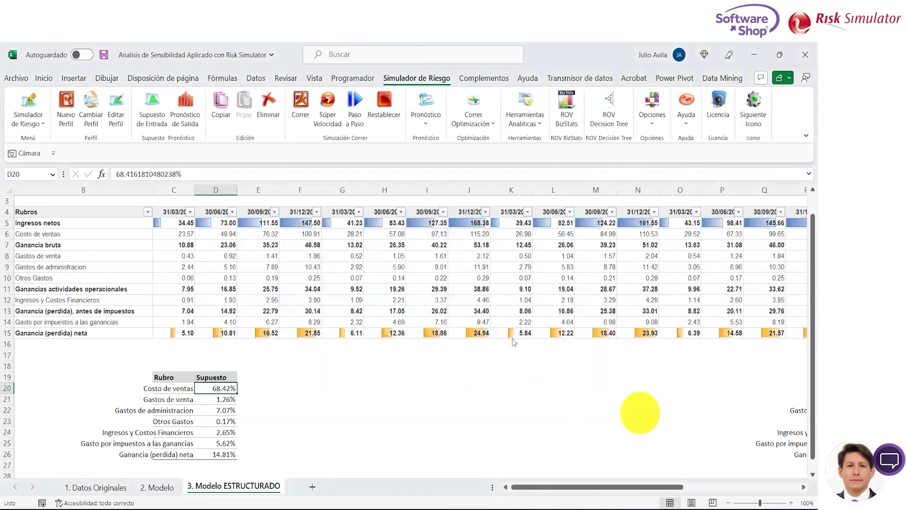
click(498, 324)
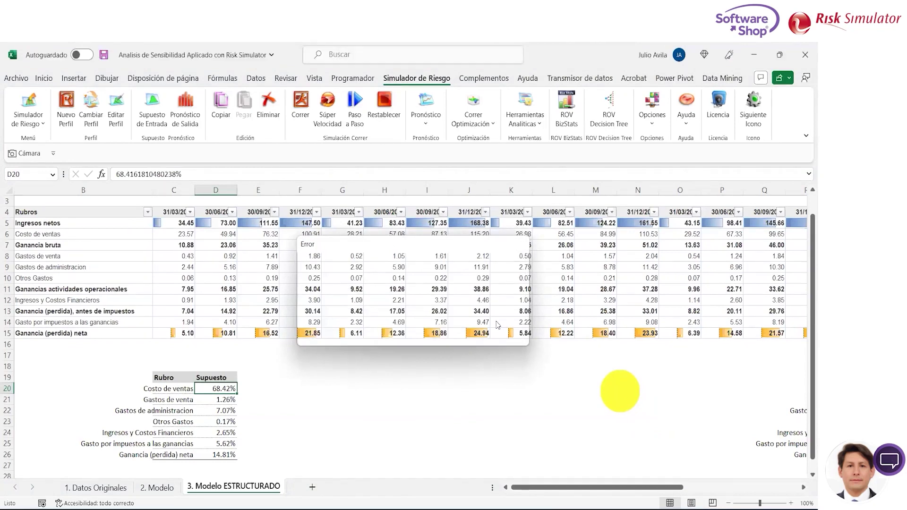
click(497, 324)
click(497, 324)
click(496, 322)
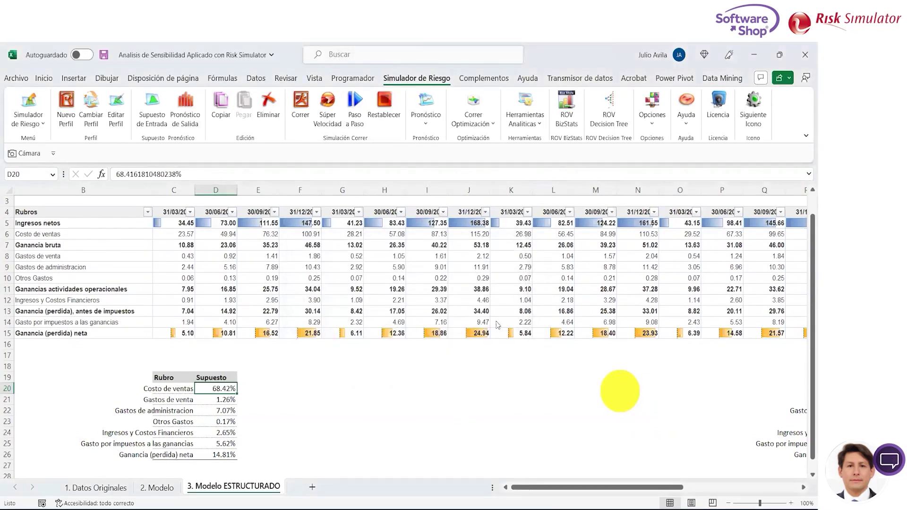
click(497, 325)
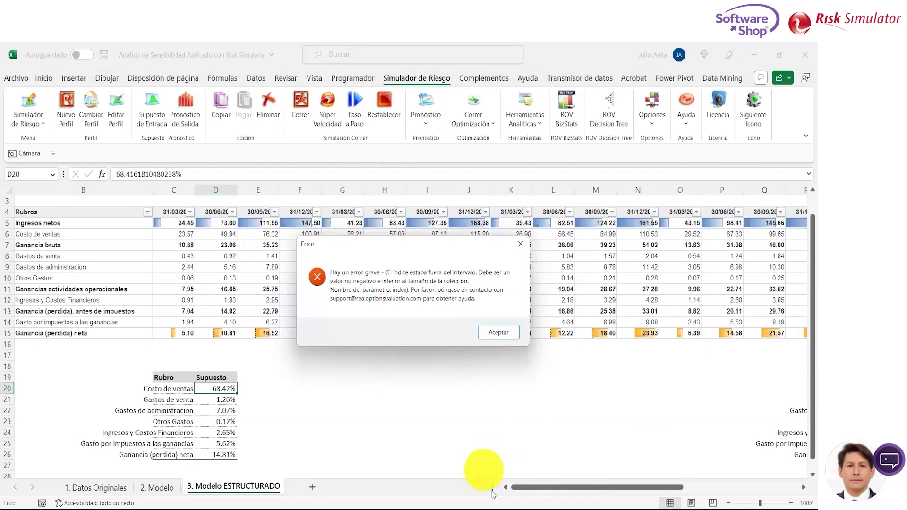
key(Return)
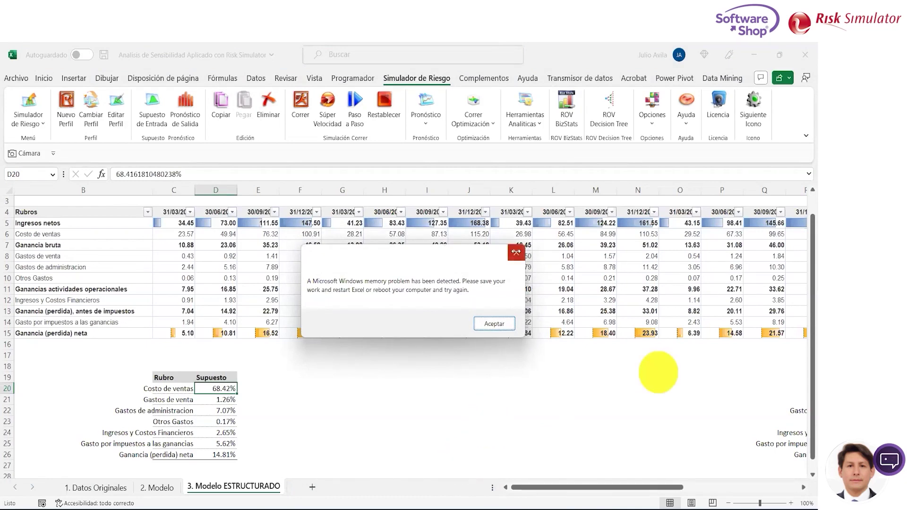
click(517, 253)
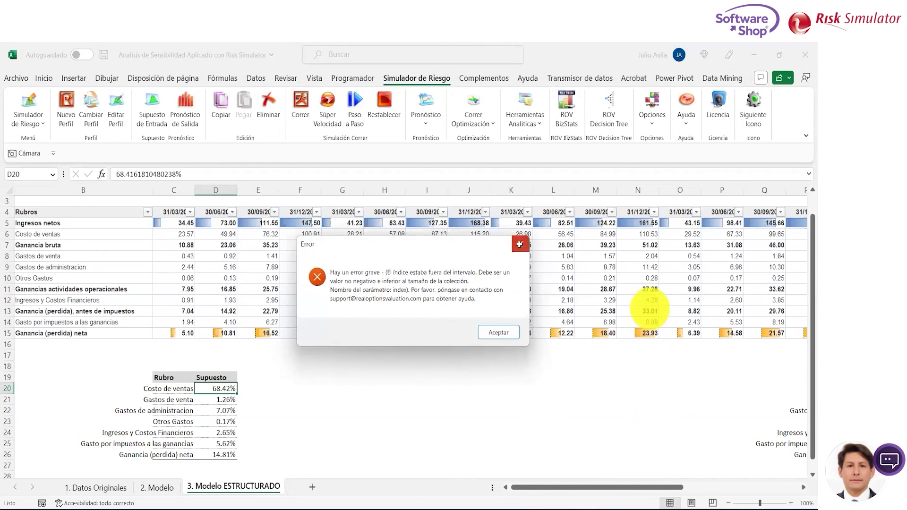
click(520, 245)
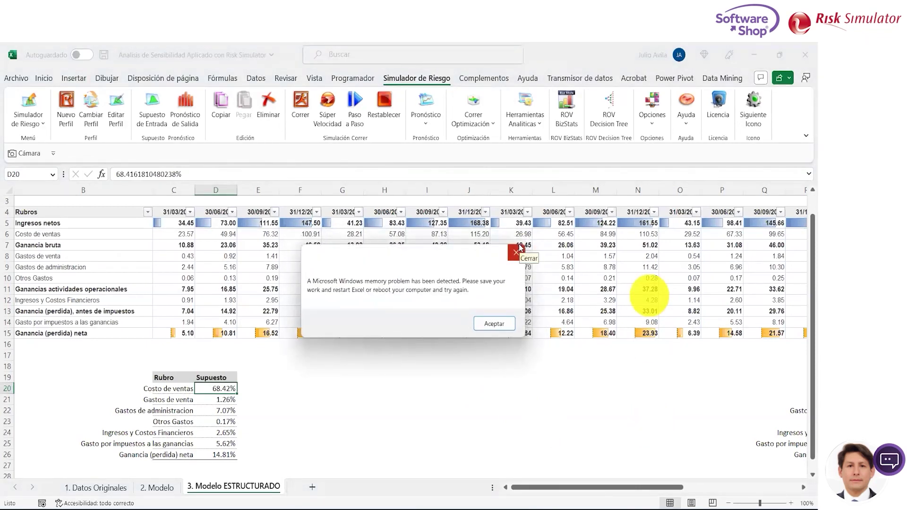
click(517, 252)
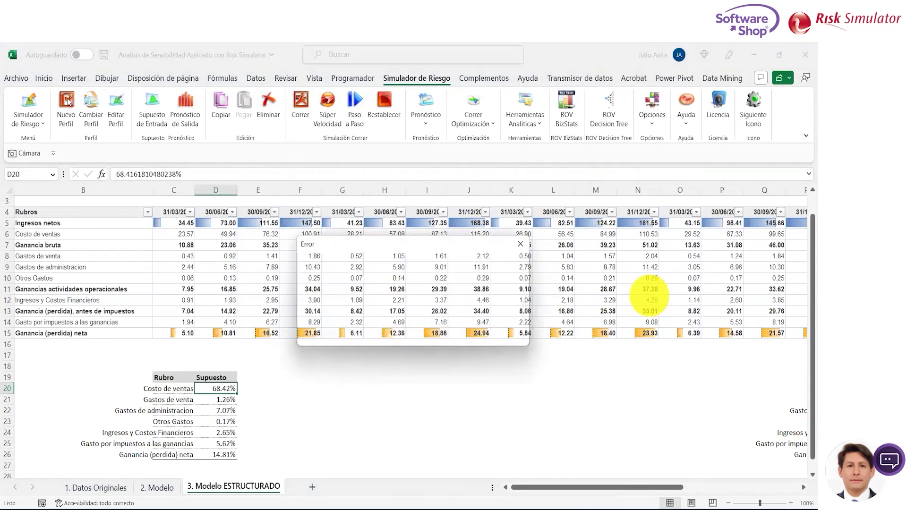
click(21, 80)
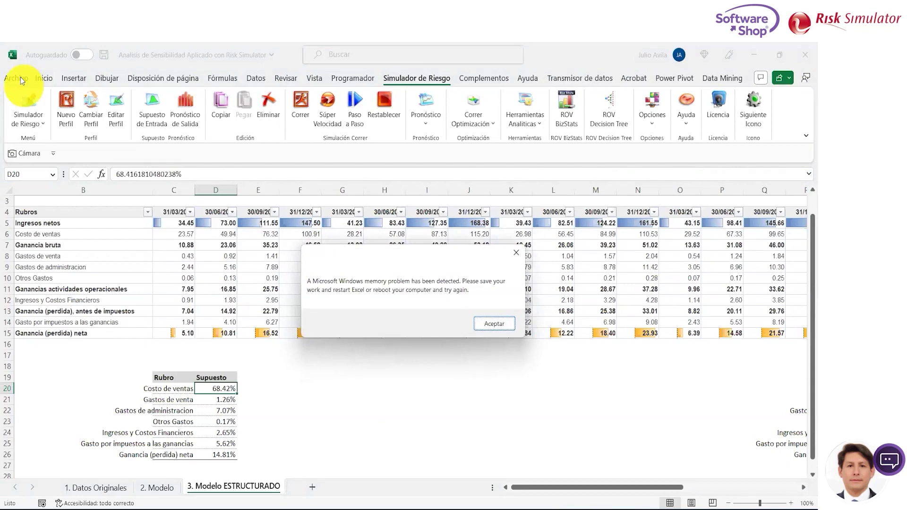
click(389, 405)
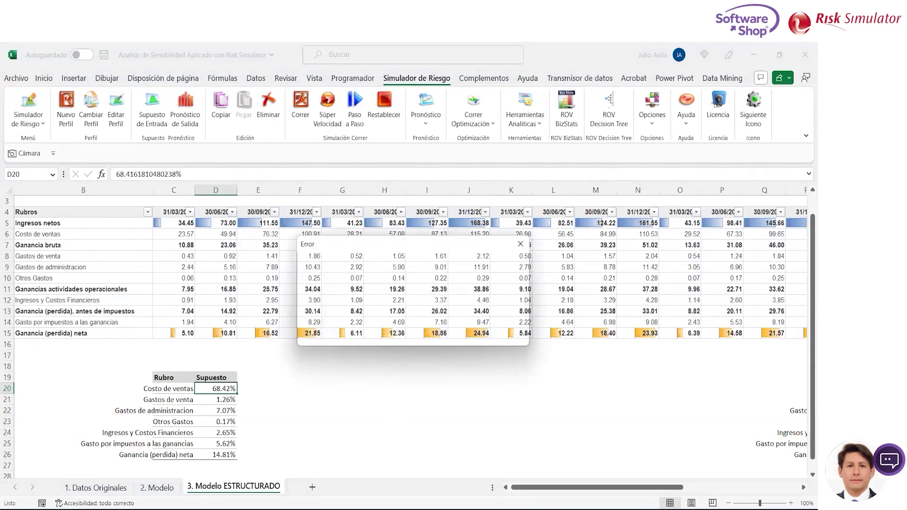
click(527, 508)
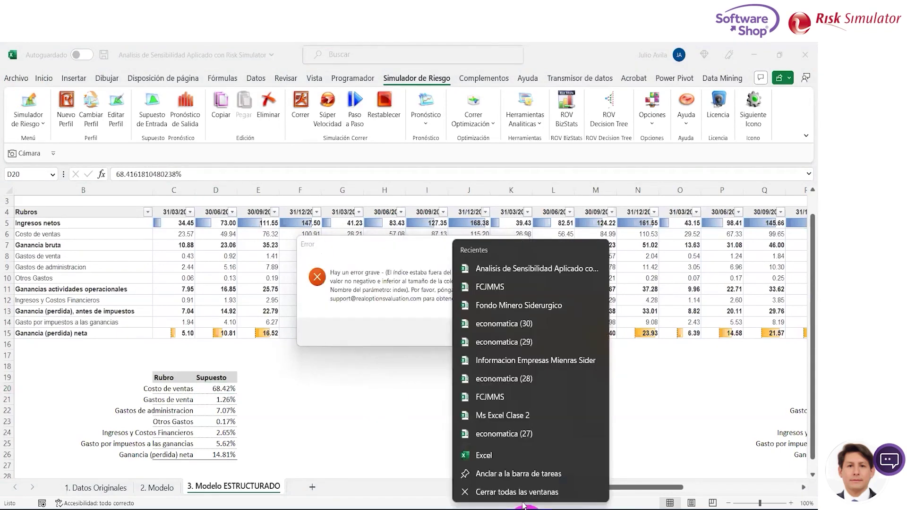
Step: Try closing all Excel windows from the taskbar, then dismiss the Risk Simulator index error
click(512, 480)
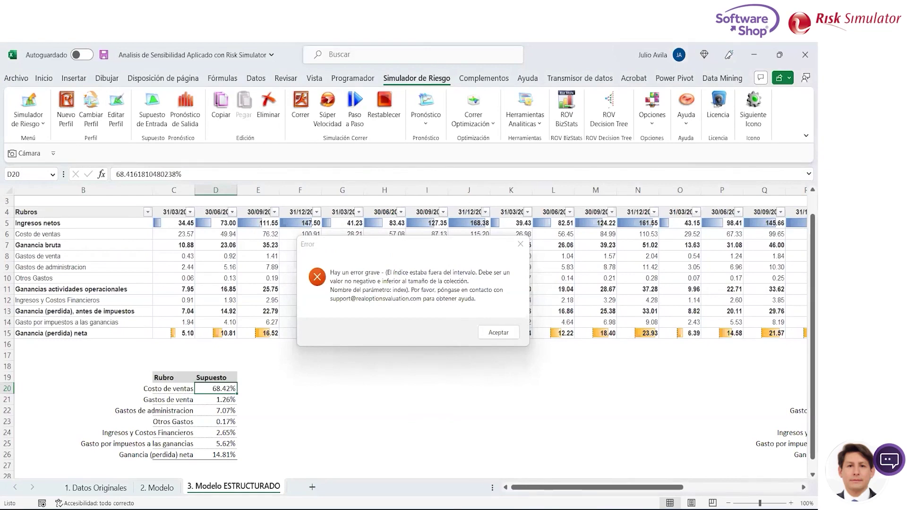
right_click(530, 507)
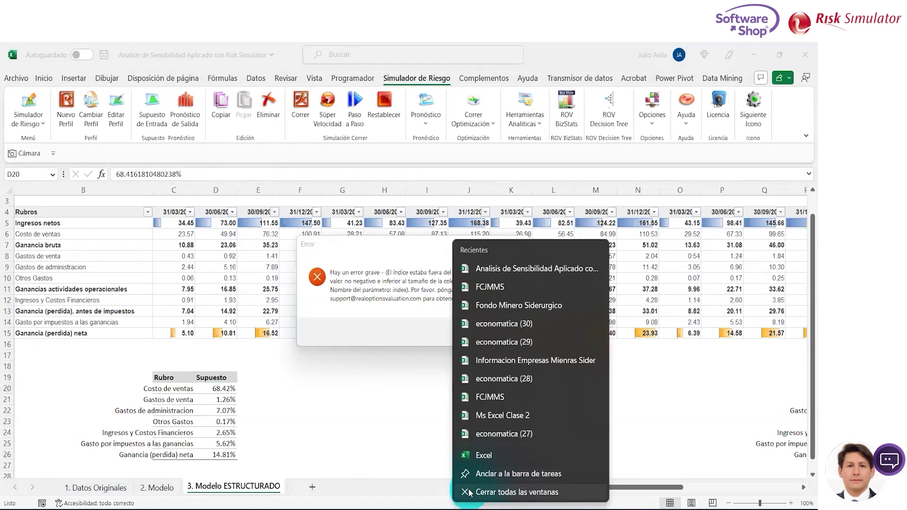
click(469, 493)
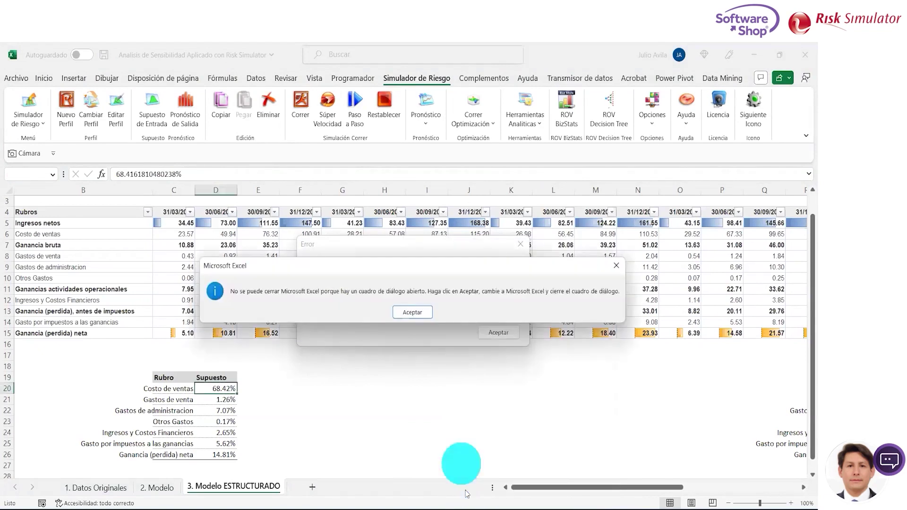
click(411, 314)
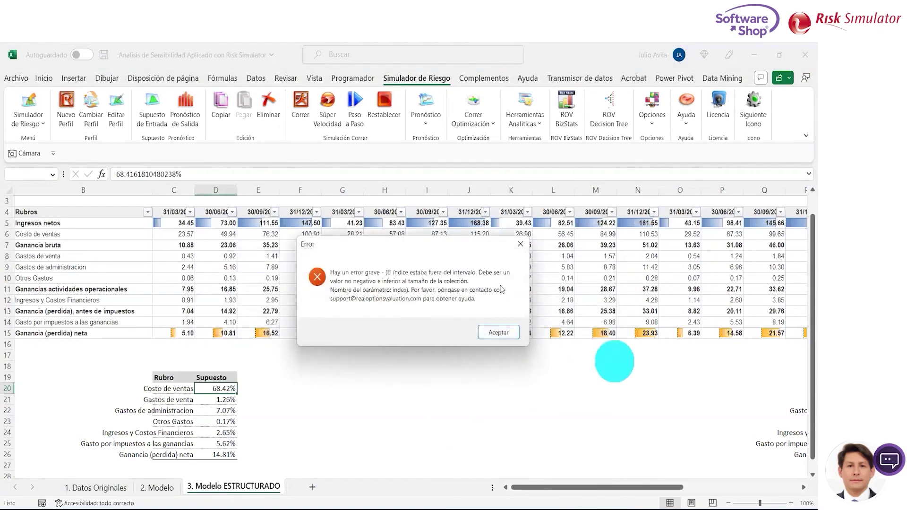
click(515, 247)
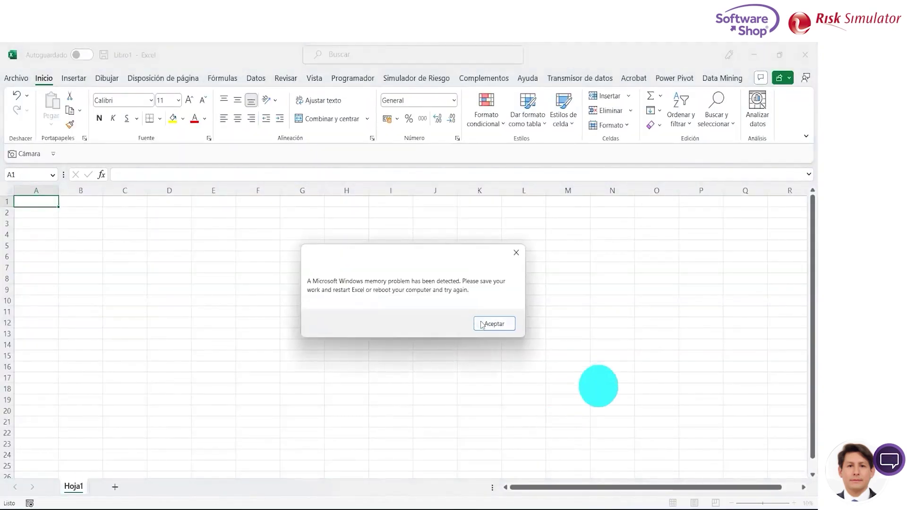
click(487, 324)
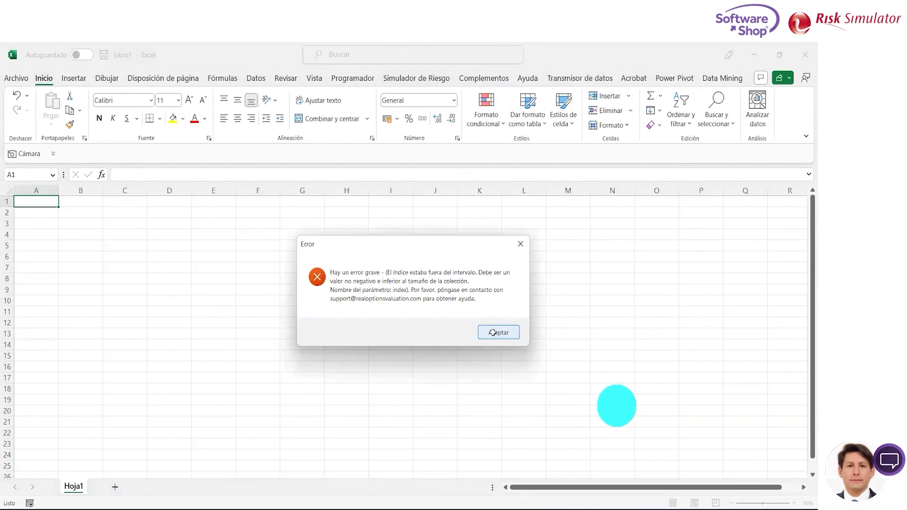
click(499, 331)
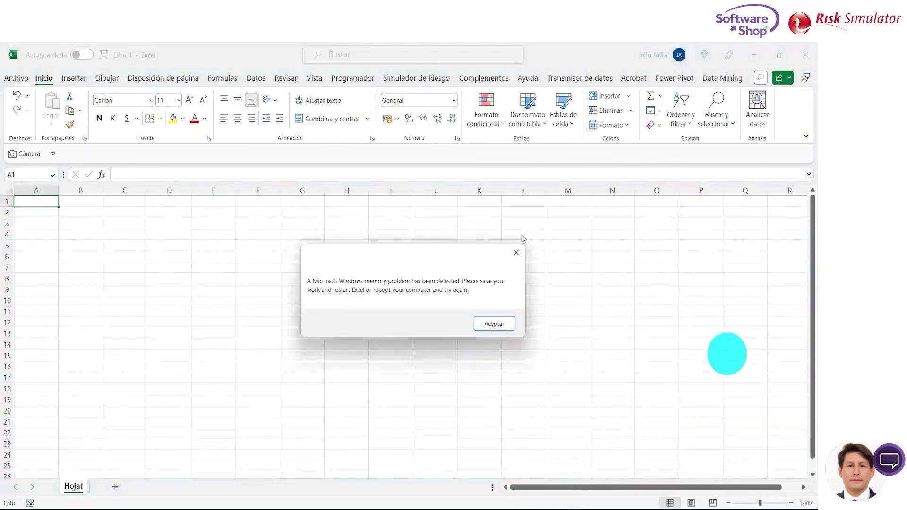
click(516, 252)
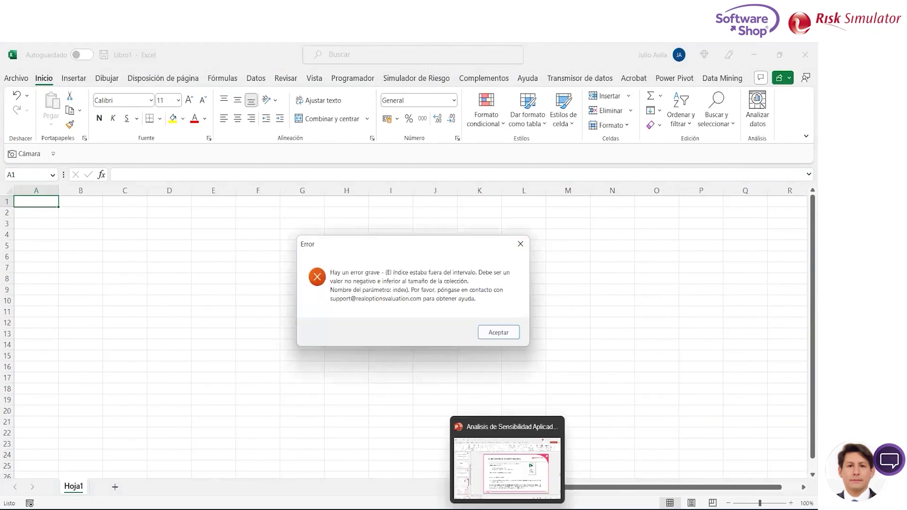
click(496, 332)
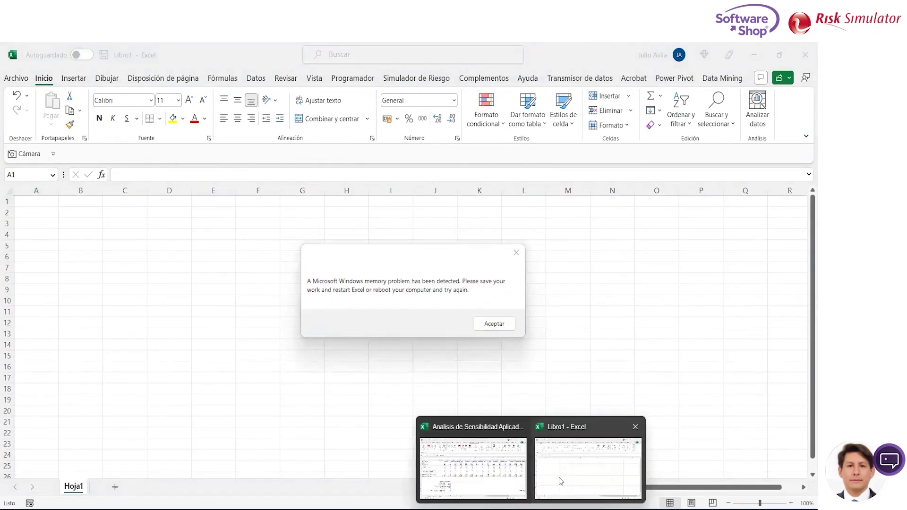
click(560, 477)
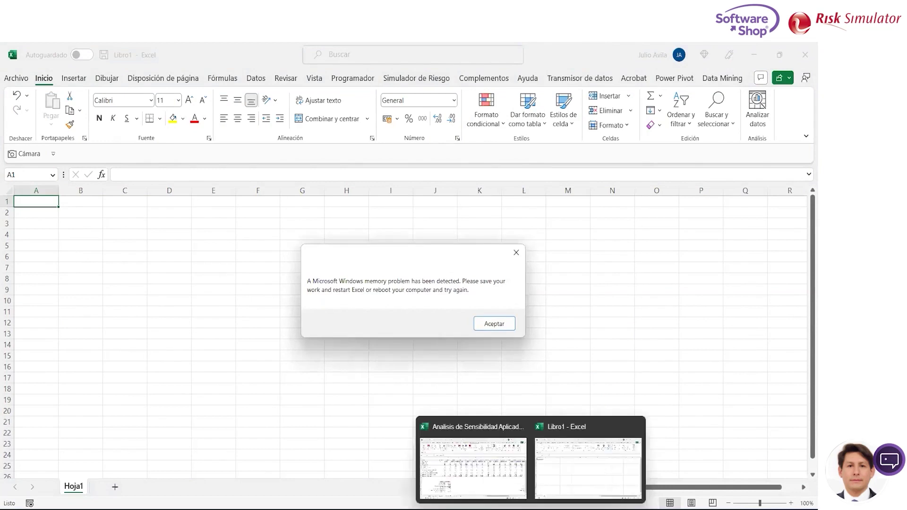
click(495, 477)
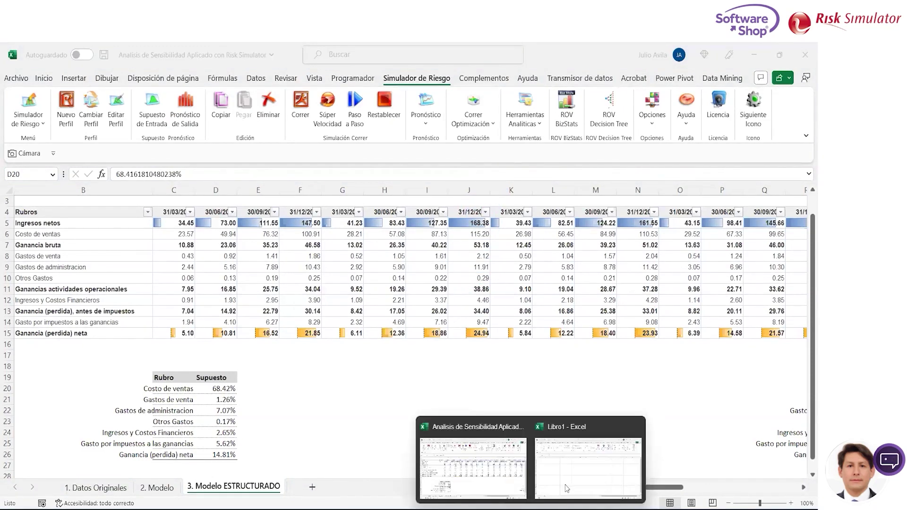
click(582, 474)
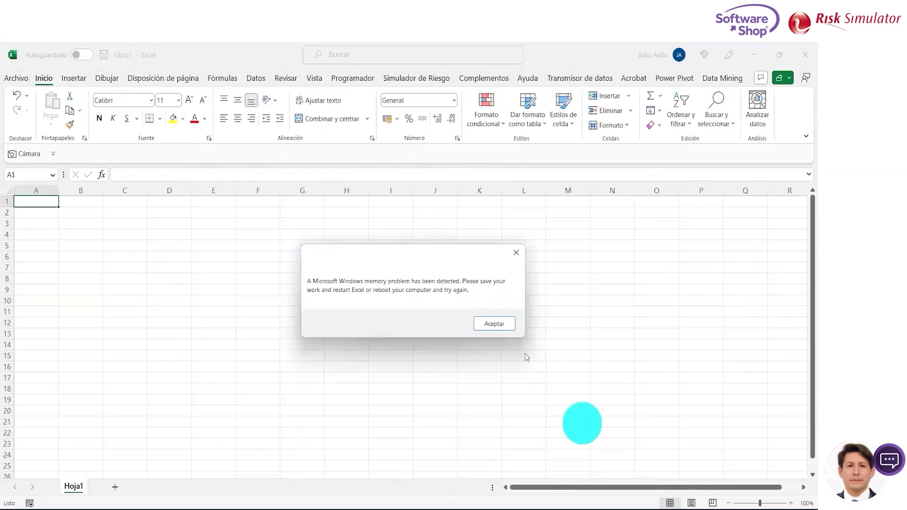
click(494, 324)
click(504, 336)
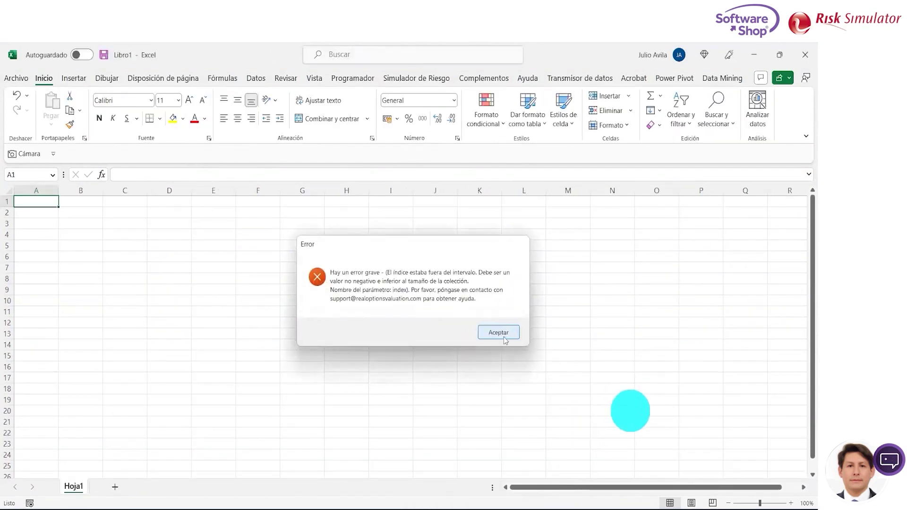
click(499, 329)
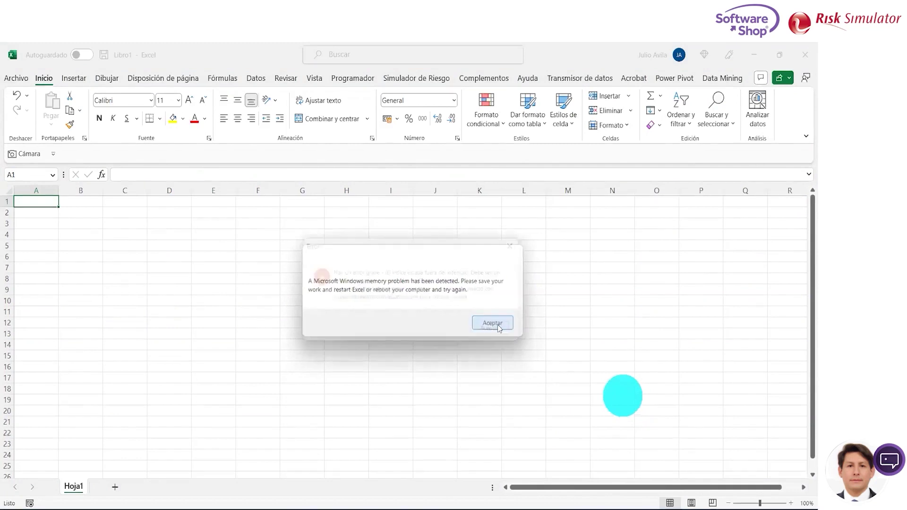
click(498, 334)
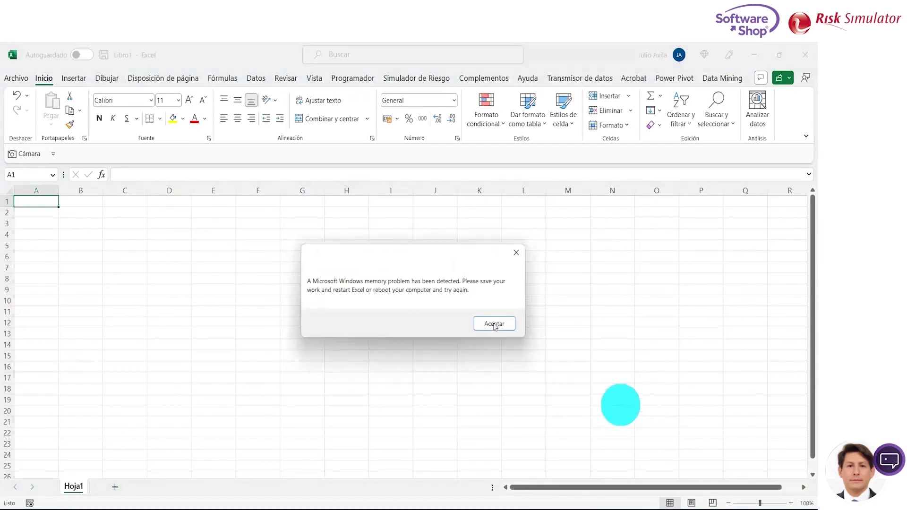
click(494, 324)
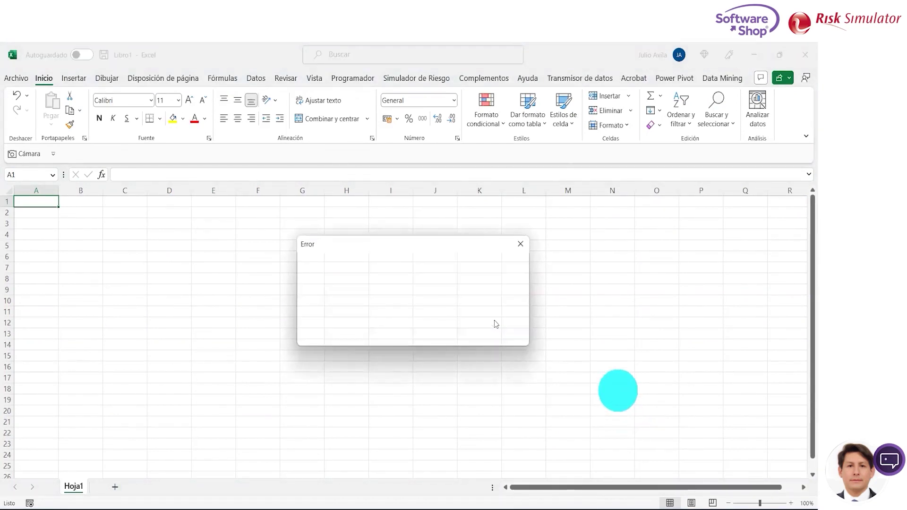
click(520, 245)
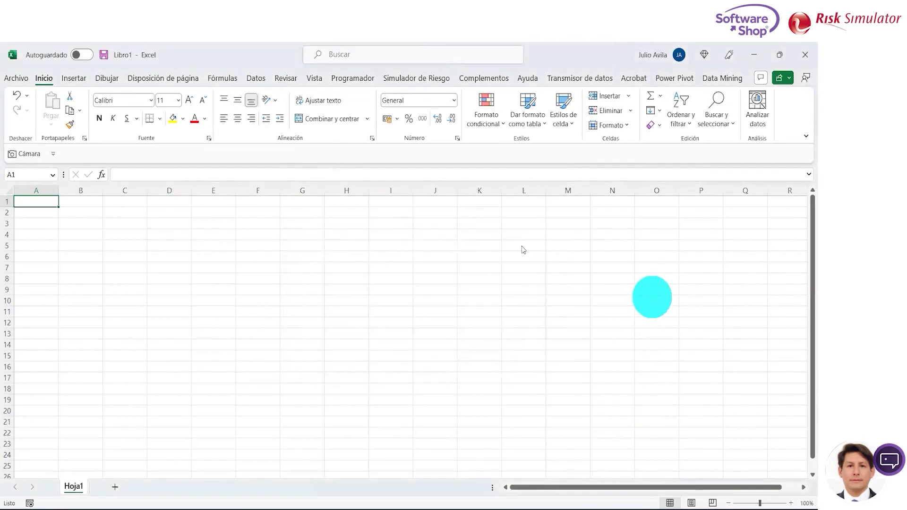
click(520, 251)
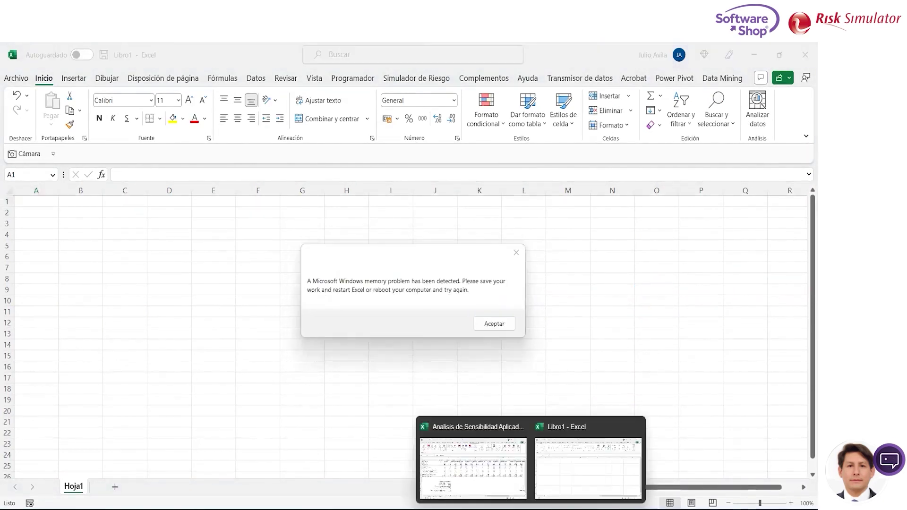
Step: Bring up and then close the Excel taskbar list of recent workbooks
right_click(531, 509)
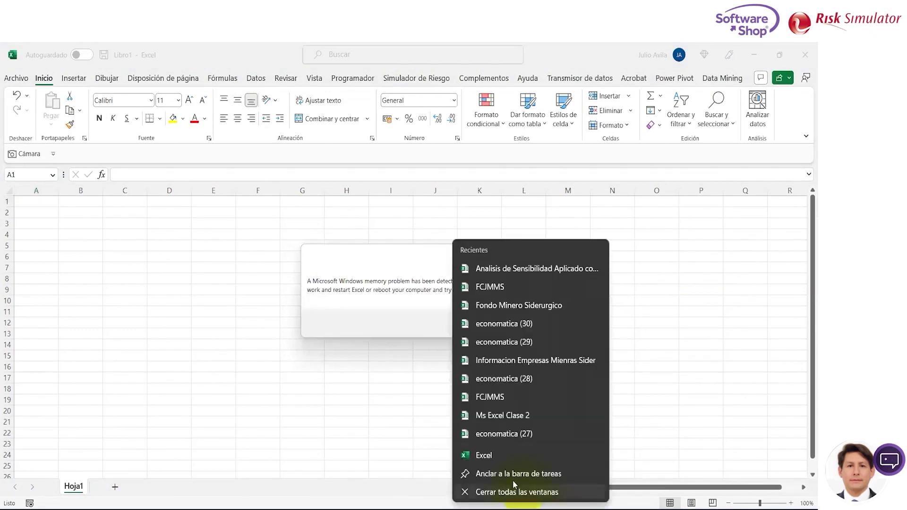
click(469, 493)
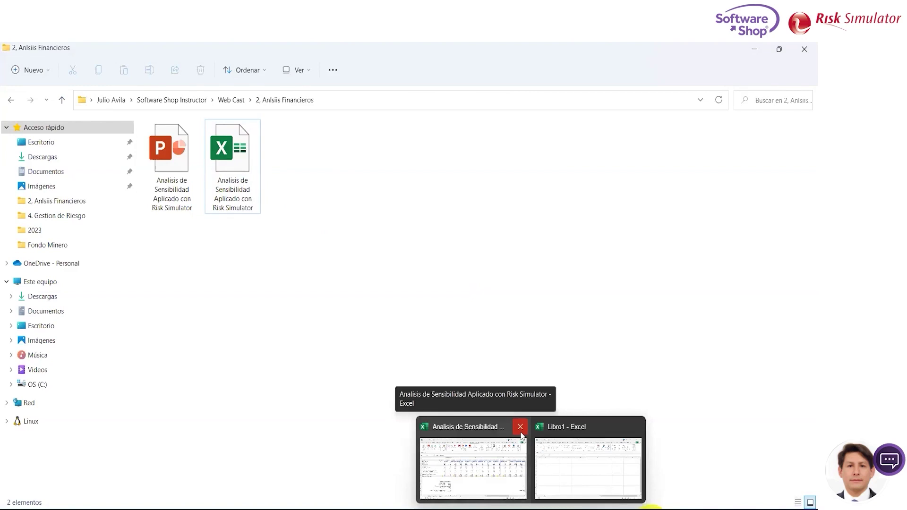
Step: Try closing the sensitivity-analysis workbook window
click(520, 427)
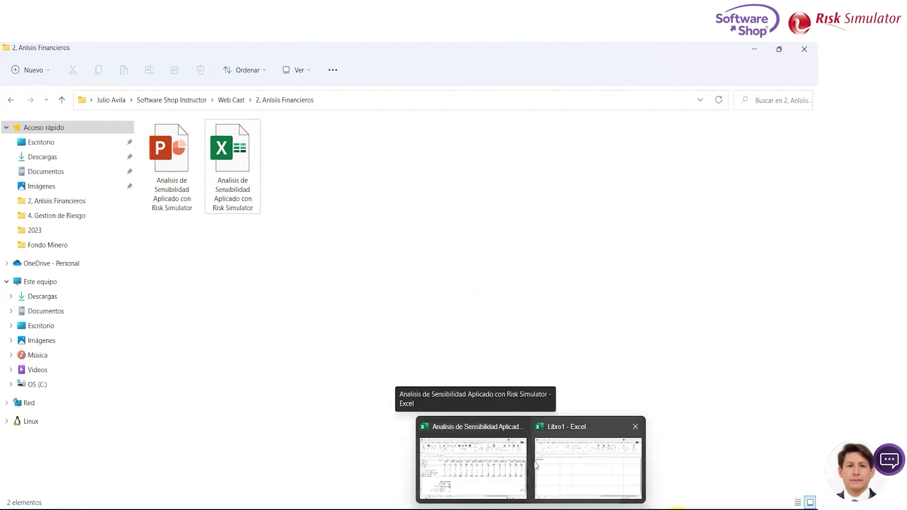
click(535, 465)
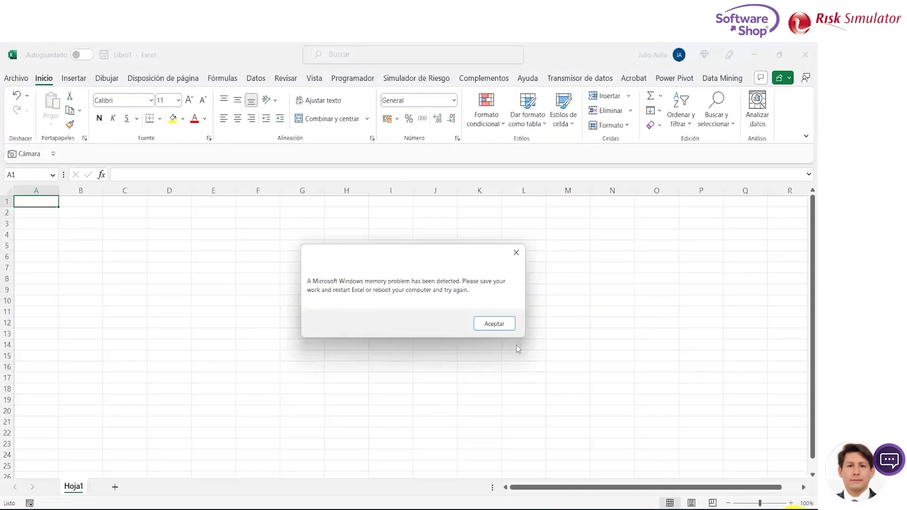
click(496, 333)
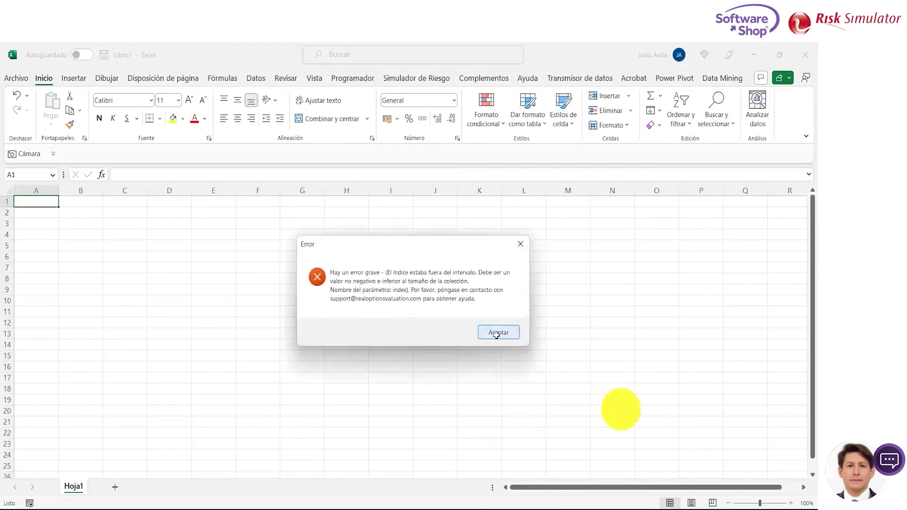
click(495, 333)
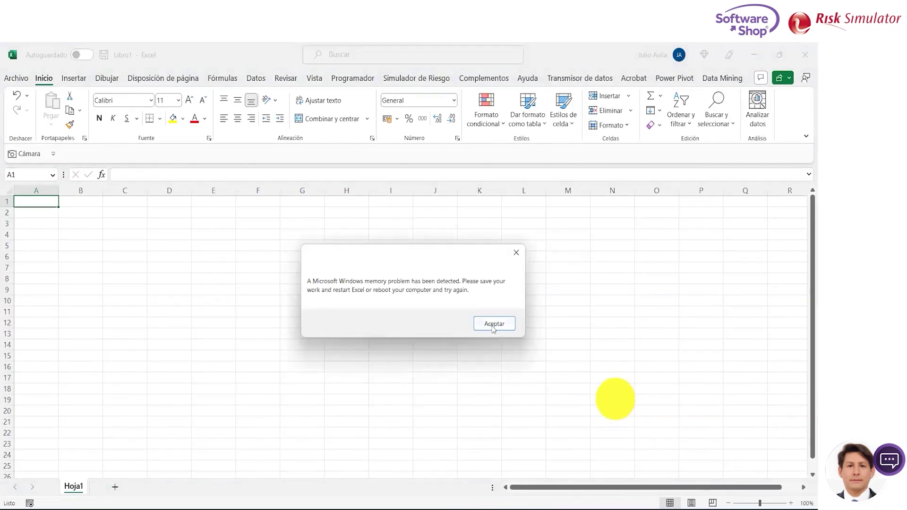
click(494, 325)
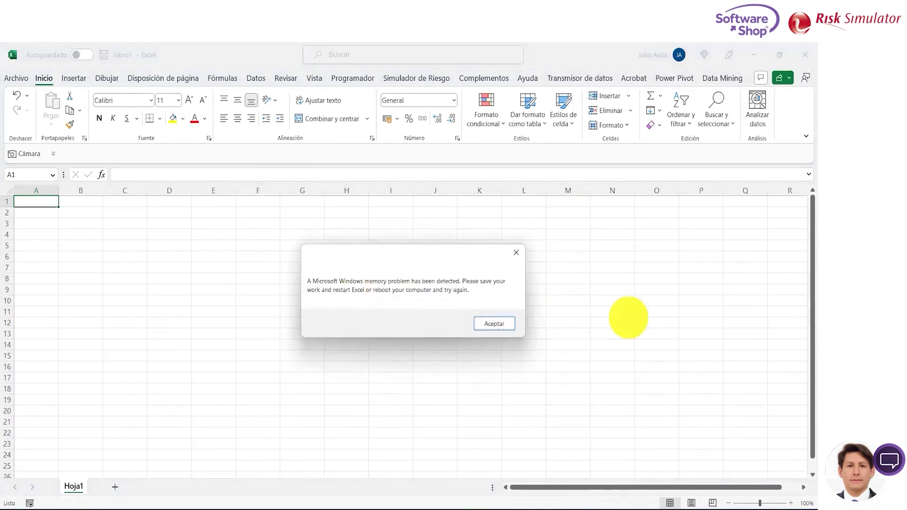
click(467, 427)
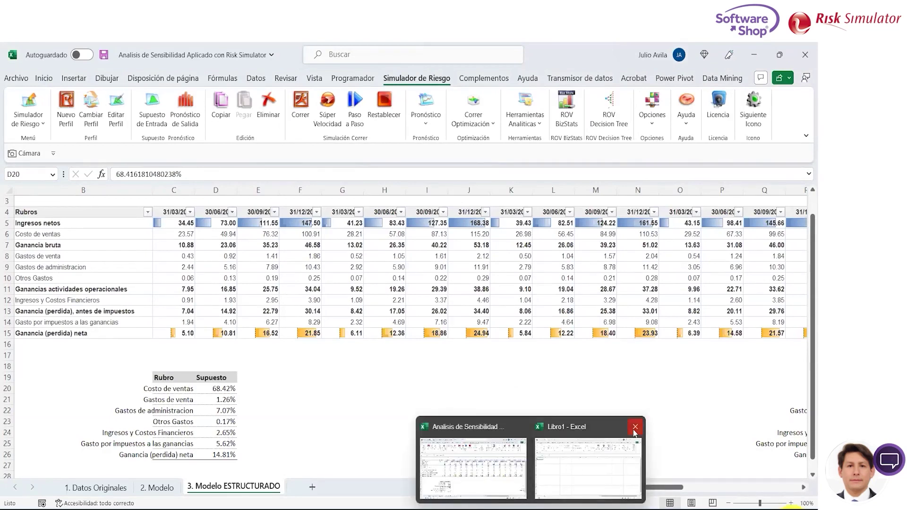
click(635, 428)
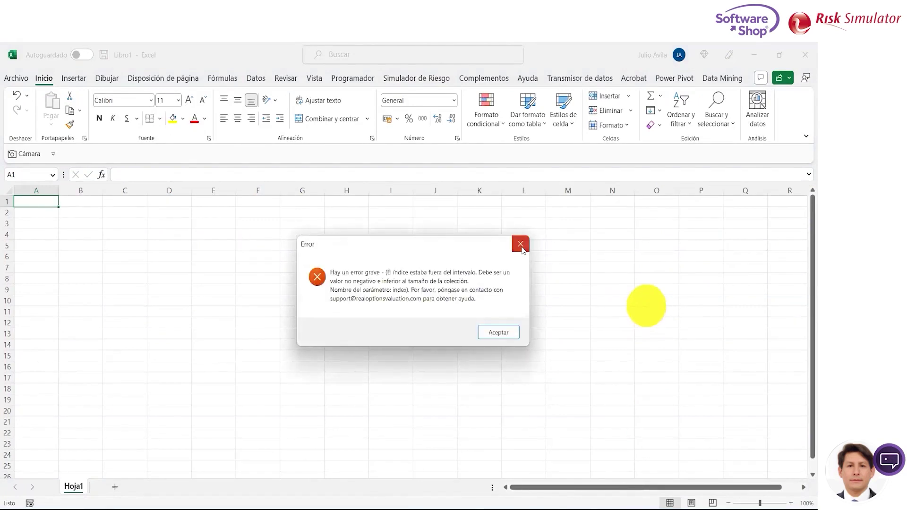
click(522, 249)
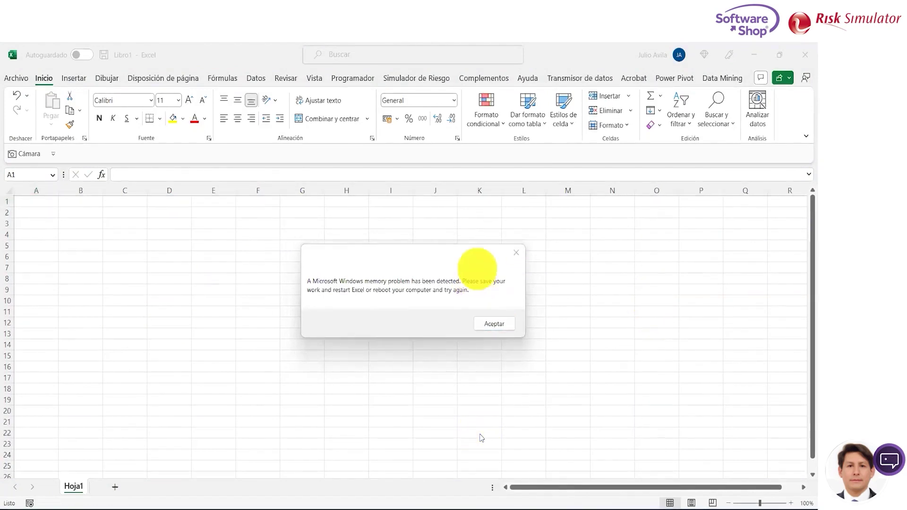
click(503, 328)
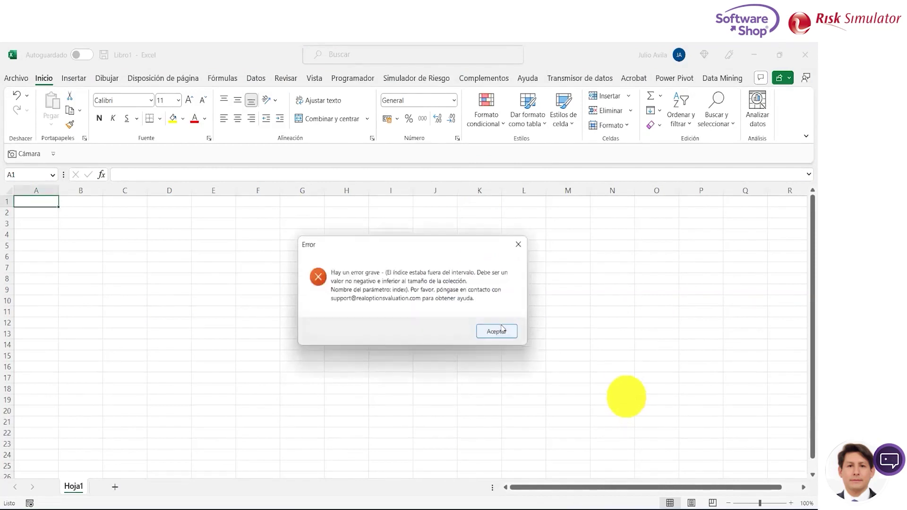
click(499, 333)
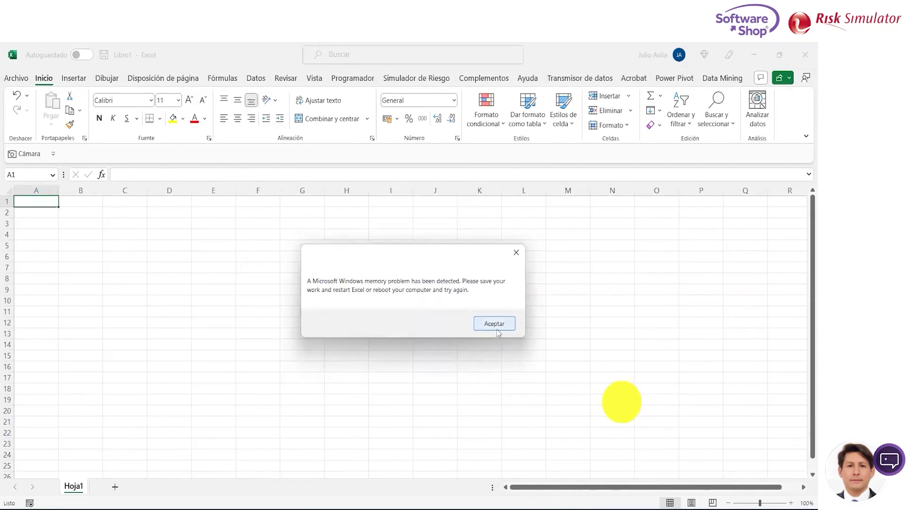
click(498, 333)
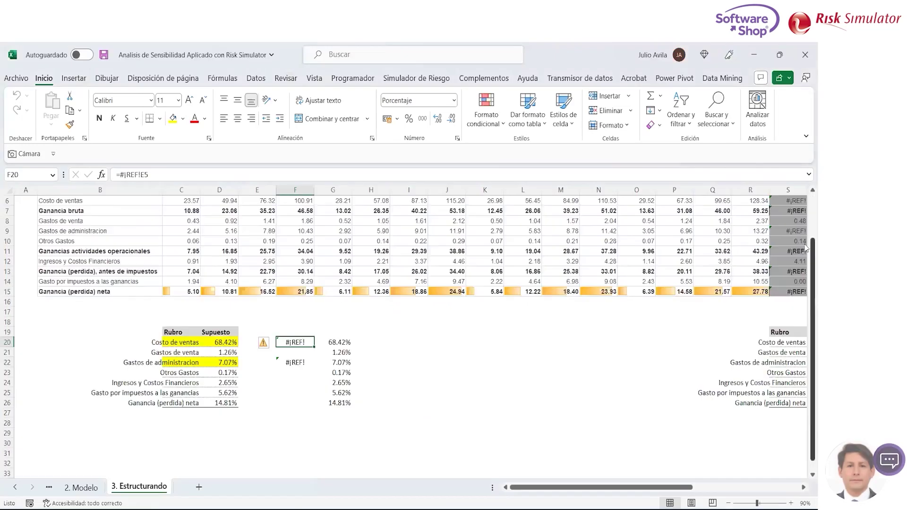
Step: Delete the leftover #¡REF! helper block in F20:G28
scroll(807, 249, up, 2)
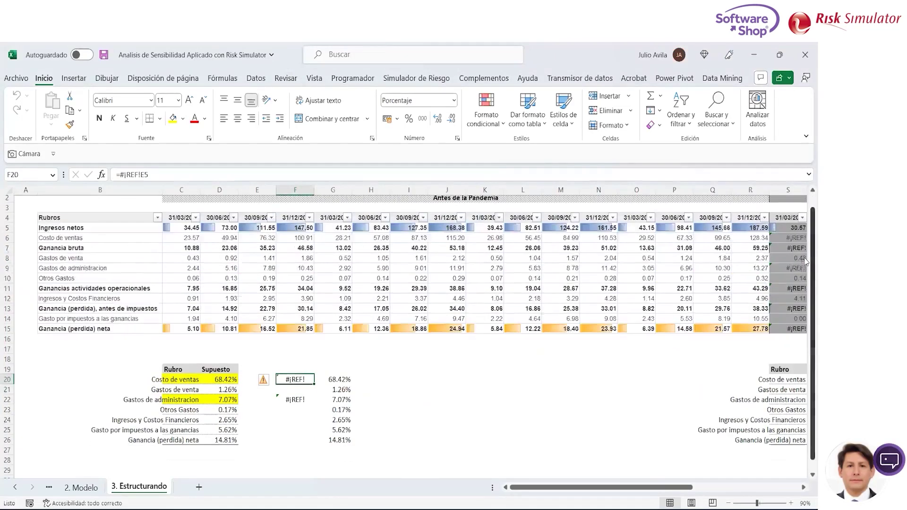
key(Up)
key(Left)
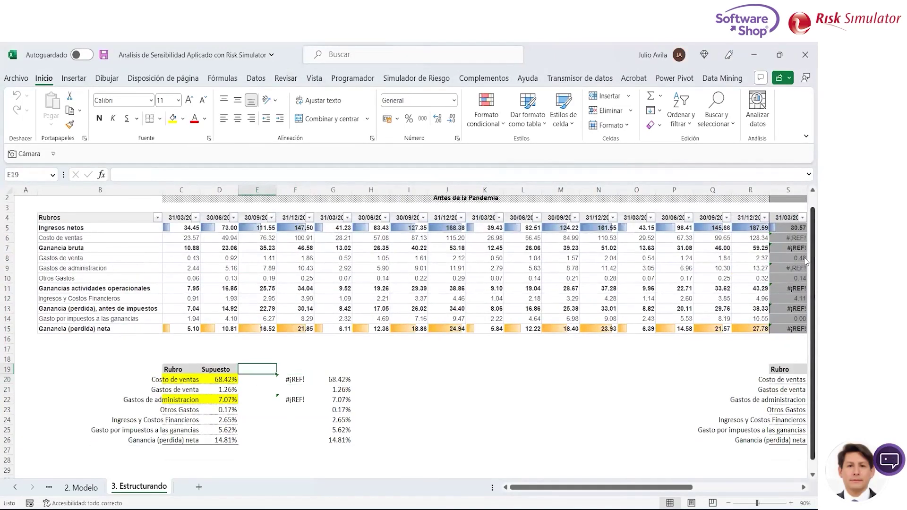
key(Right)
key(shift+Down)
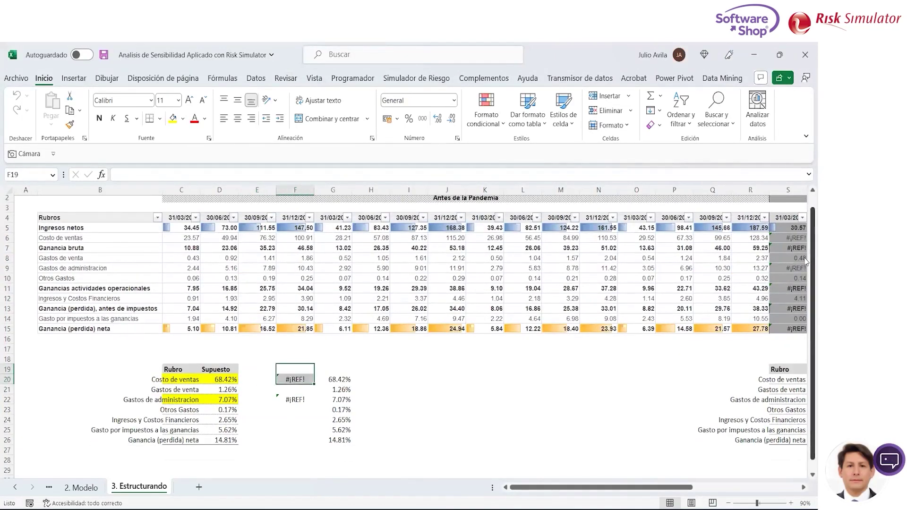
key(shift+Down)
key(Down)
key(shift+Down)
key(shift+Down)
key(shift+Down)
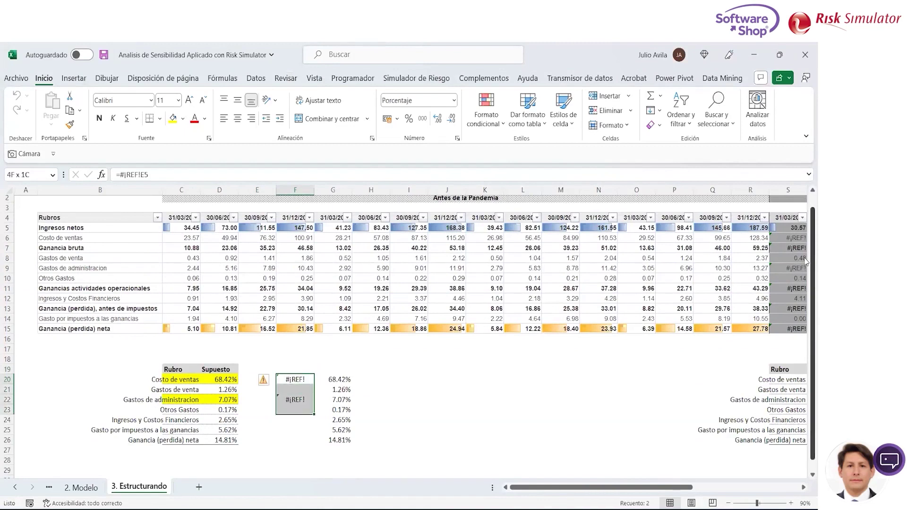
key(shift+Down)
key(shift+Down)
key(shift+Down)
key(shift+Right)
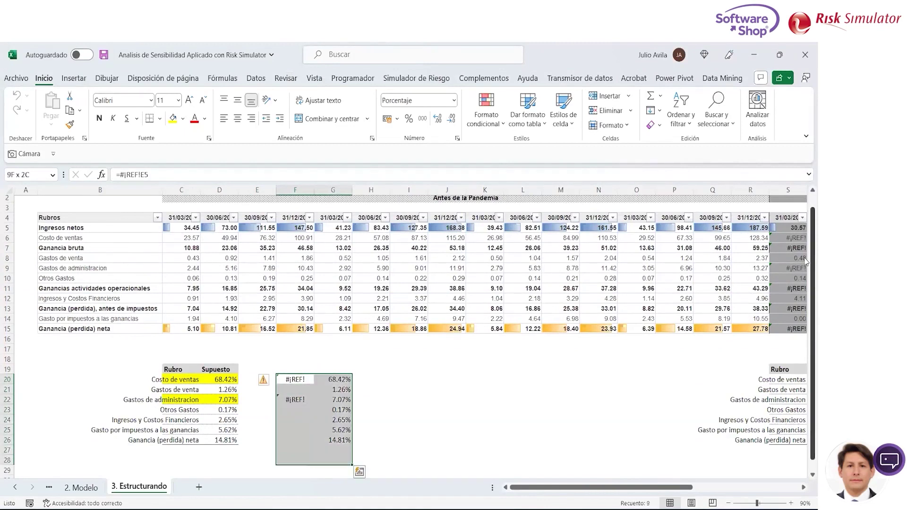
key(Delete)
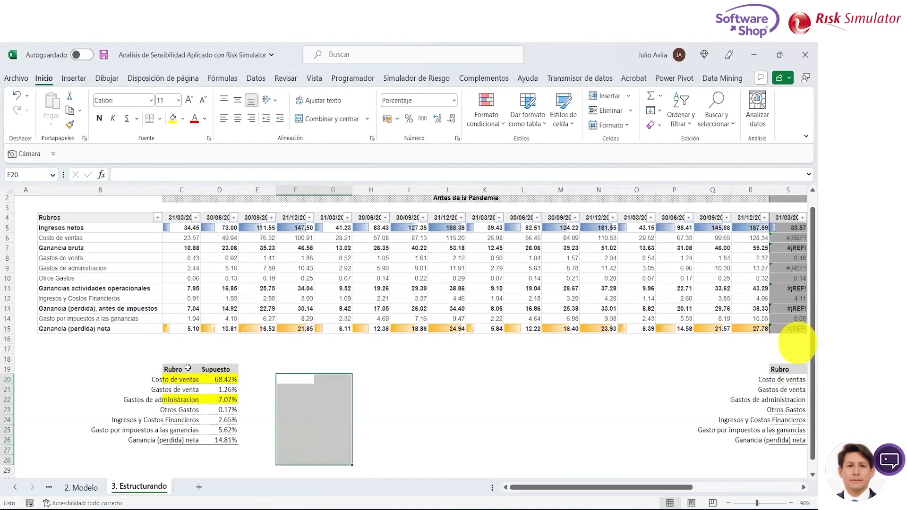
Step: Set the highlighted assumption rows C20:D22 to No Fill (Sin relleno)
click(195, 379)
key(shift+Right)
key(shift+Down)
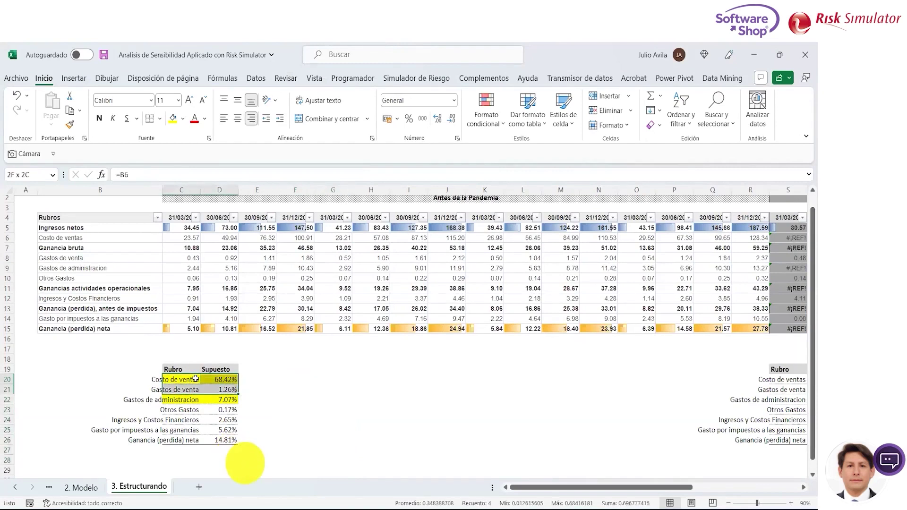
key(shift+Down)
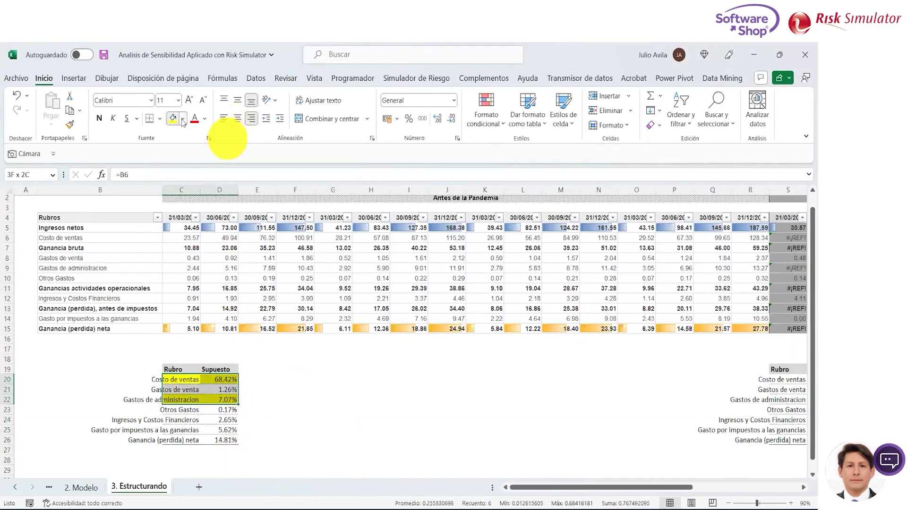
click(183, 118)
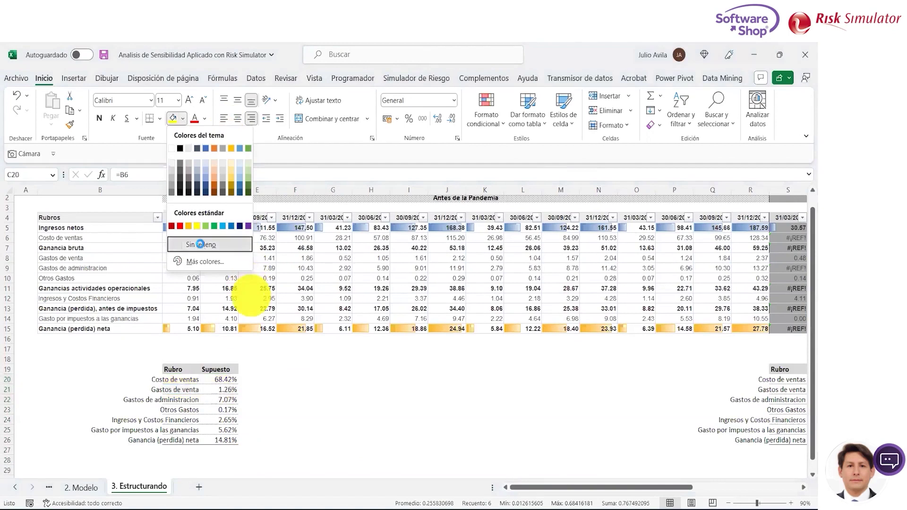
click(200, 245)
Step: Select the date headers, then review the D26 net-profit formula's precedents
click(184, 222)
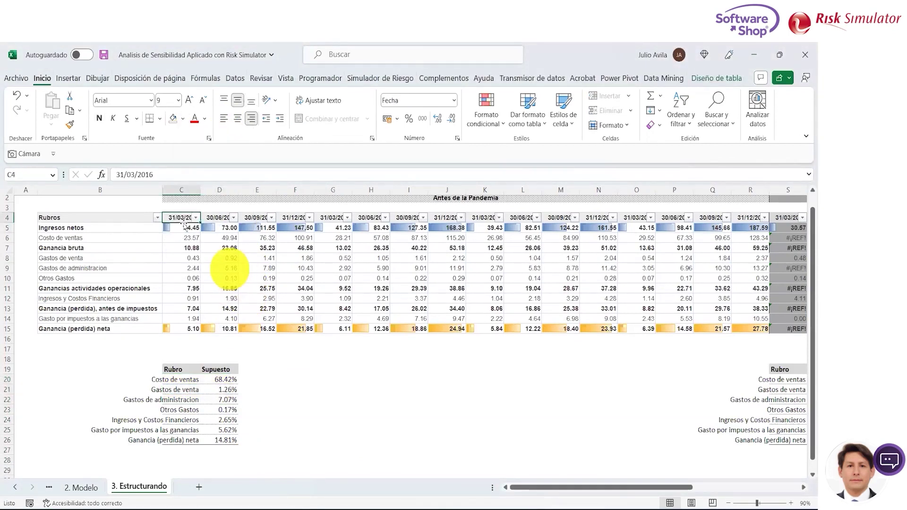
key(Right)
key(Left)
key(shift+Right)
key(shift+Right)
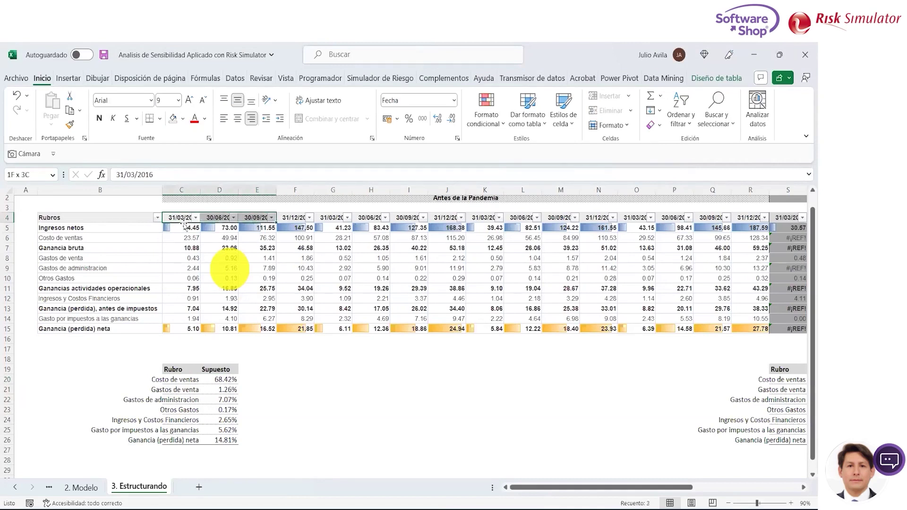
key(shift+Right)
key(shift+Right)
key(shift+Right)
key(shift+Right)
key(shift+Right)
key(shift+Left)
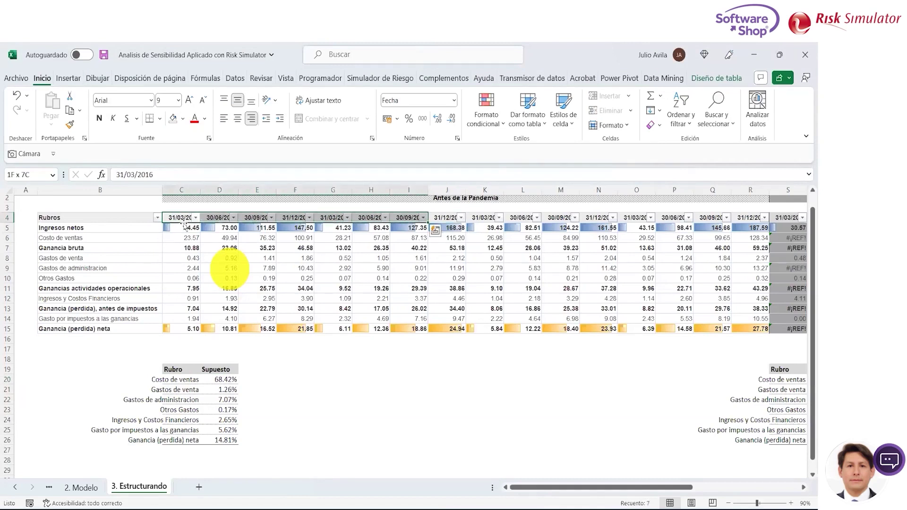
key(shift+Down)
key(shift+Down)
key(shift+Down)
key(shift+Down)
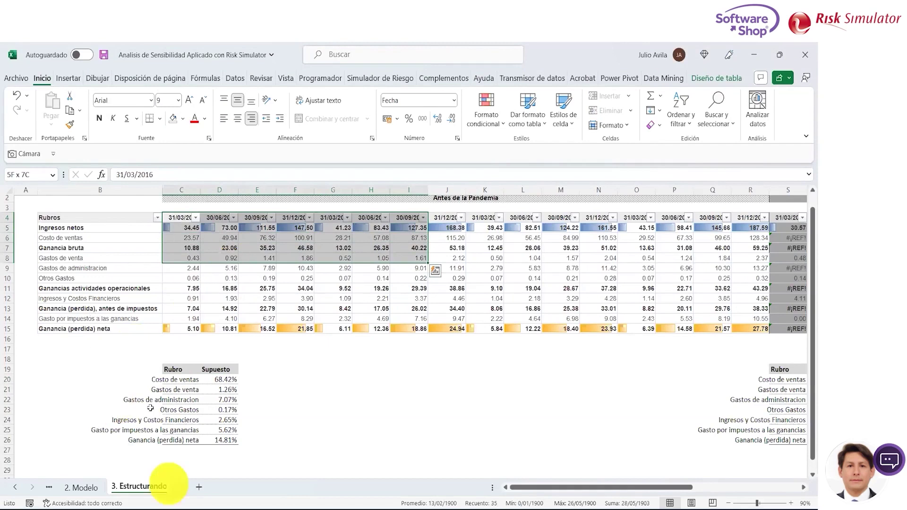
click(219, 440)
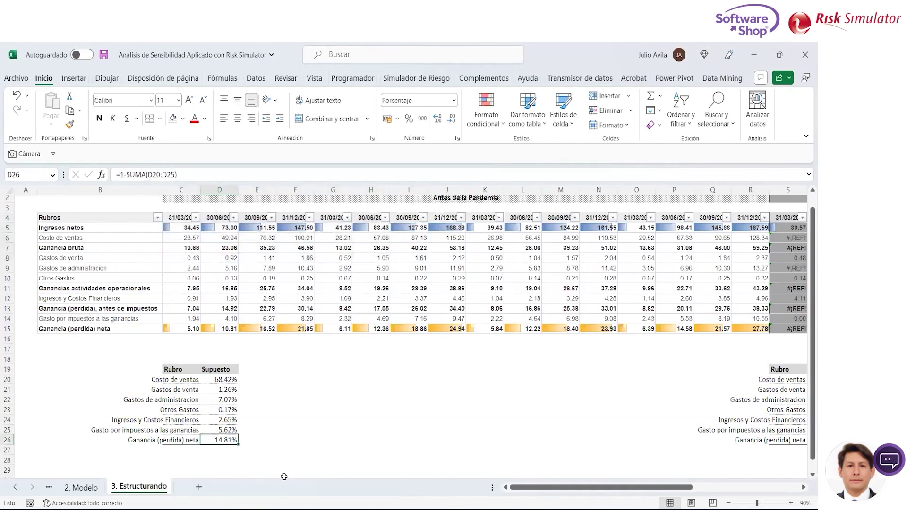
key(F2)
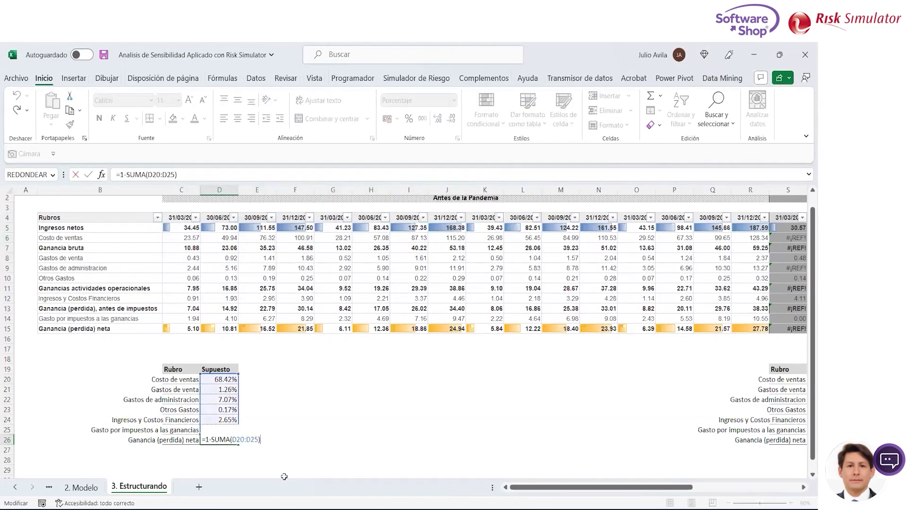
key(Escape)
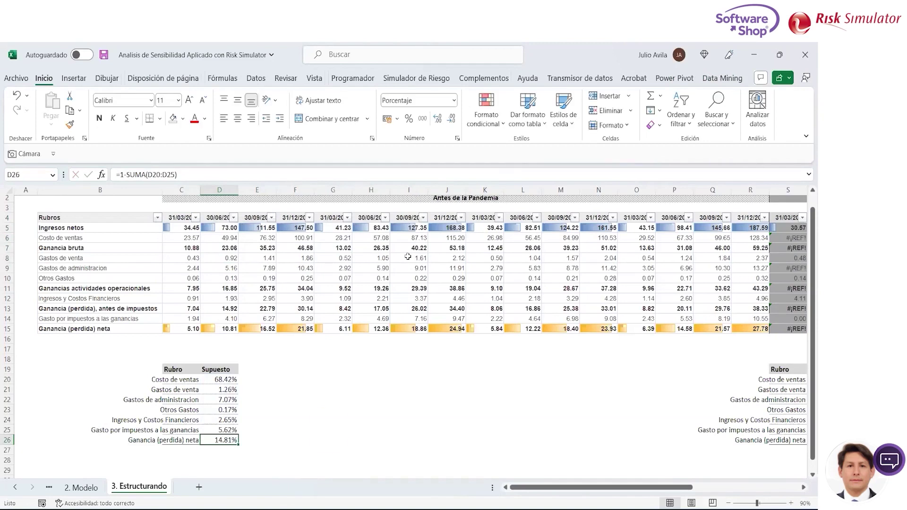
Step: Show the Simulador de Riesgo commands and check the administration expense percentage, then return to row 26
click(411, 80)
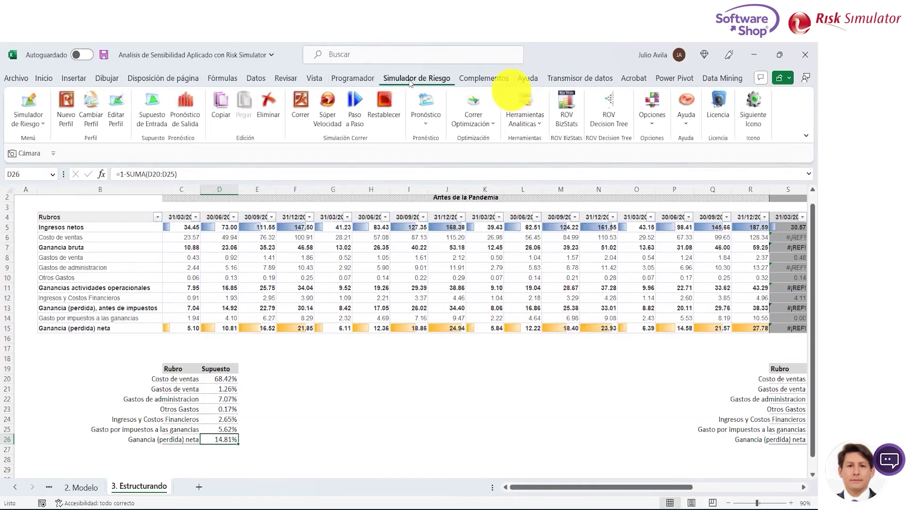
click(302, 403)
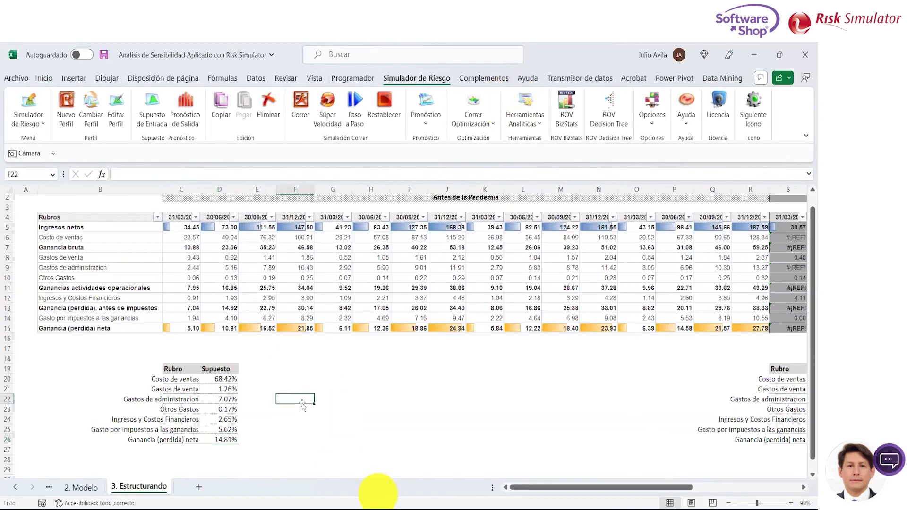
key(Left)
key(Left)
key(Down)
key(Down)
key(Down)
key(Down)
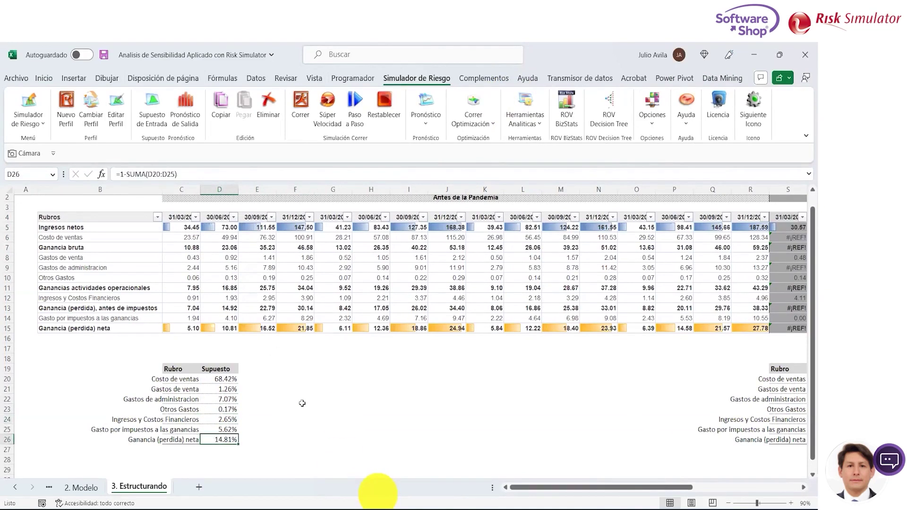
key(Left)
Step: Select the assumption labels and percentages C20:D25, then go back to the D26 net profit formula
key(shift+Up)
key(shift+Up)
key(shift+Up)
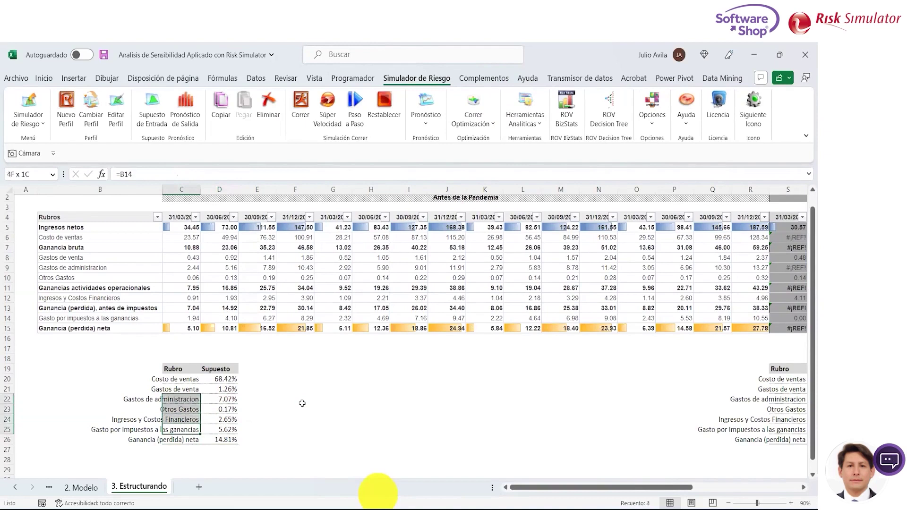
key(shift+Up)
key(shift+Up)
key(shift+Right)
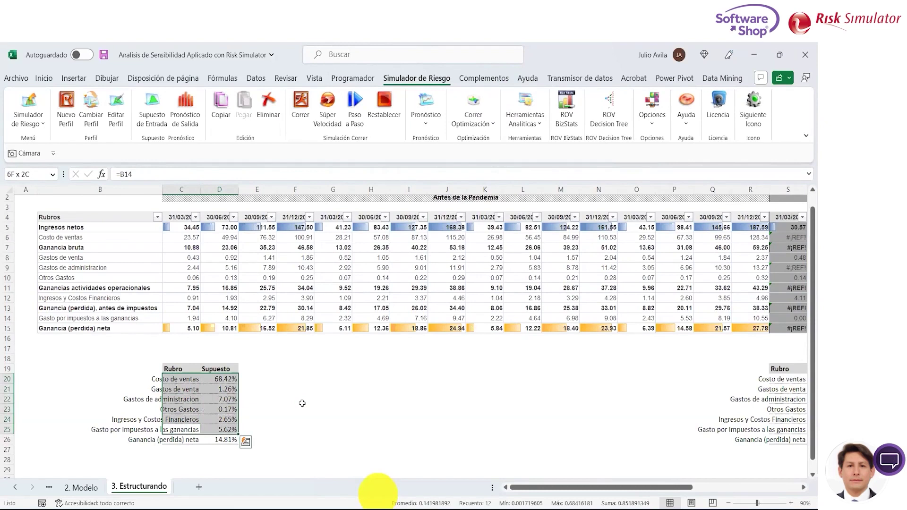
key(Down)
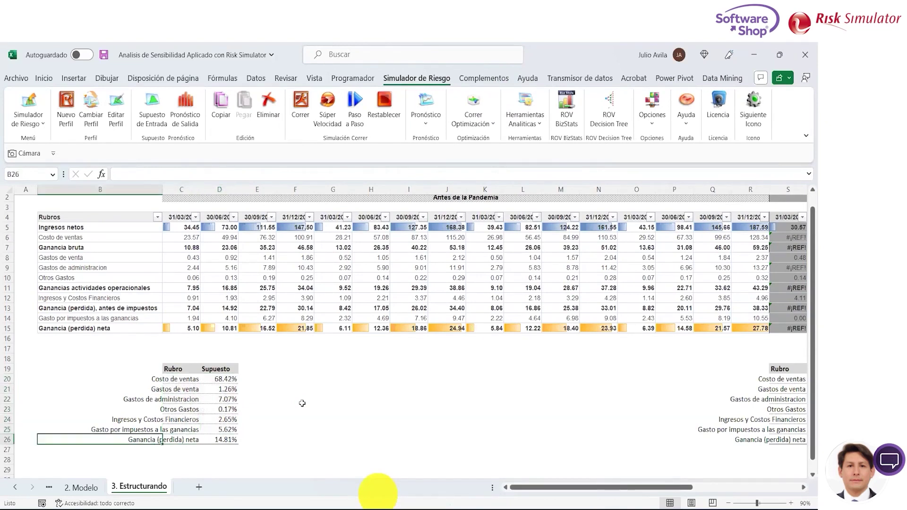
key(Right)
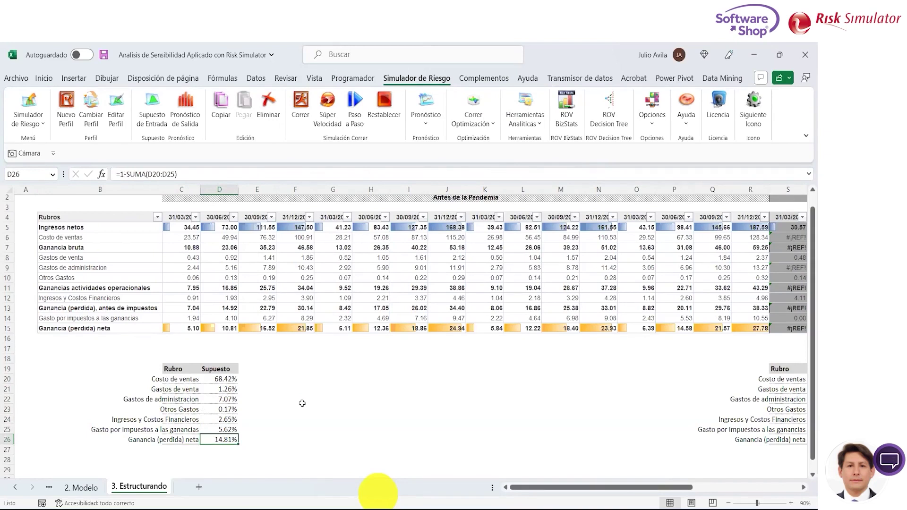
Step: Check the cost of sales percentage, then return to the =1-SUMA(D20:D25) formula in D26
key(Up)
key(Up)
key(Up)
key(Left)
key(Up)
key(Up)
key(Up)
key(Right)
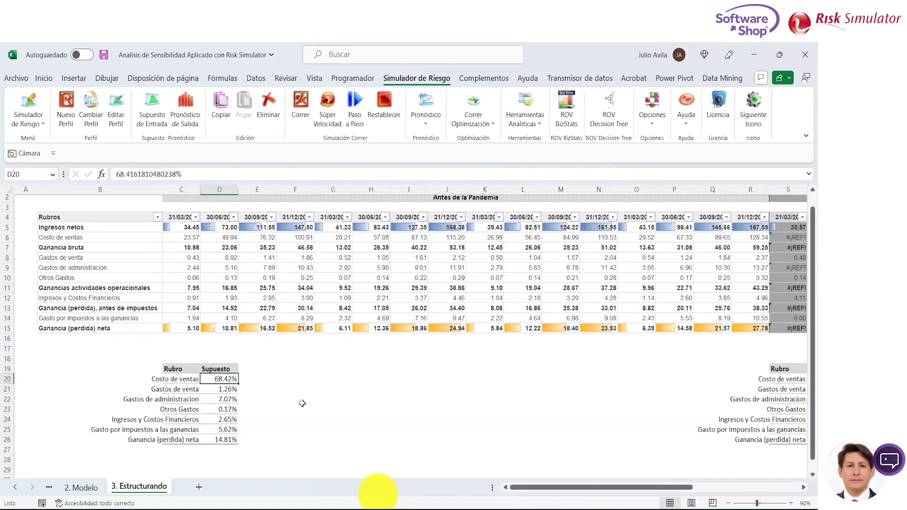
key(Down)
key(Down)
key(Down)
key(Down)
key(Down)
key(Down)
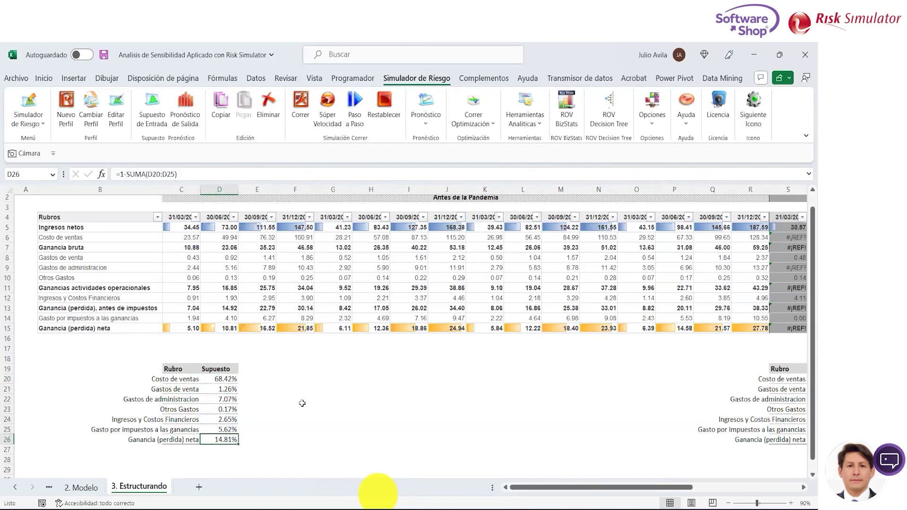
Step: Review the expense labels and percentages D21:D25, ending back on the D26 formula
key(Up)
key(Left)
key(Up)
key(Up)
key(Up)
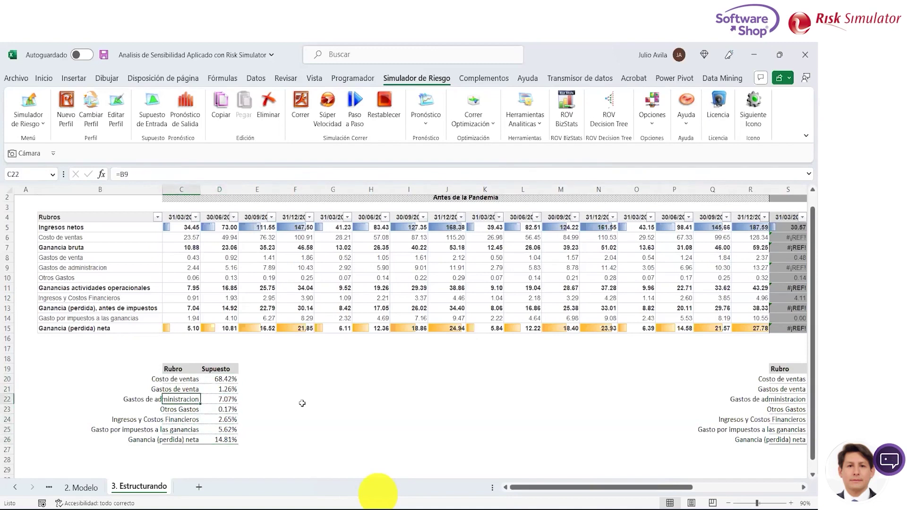
key(Right)
key(Up)
key(shift+Down)
key(shift+Down)
key(shift+Down)
key(shift+Down)
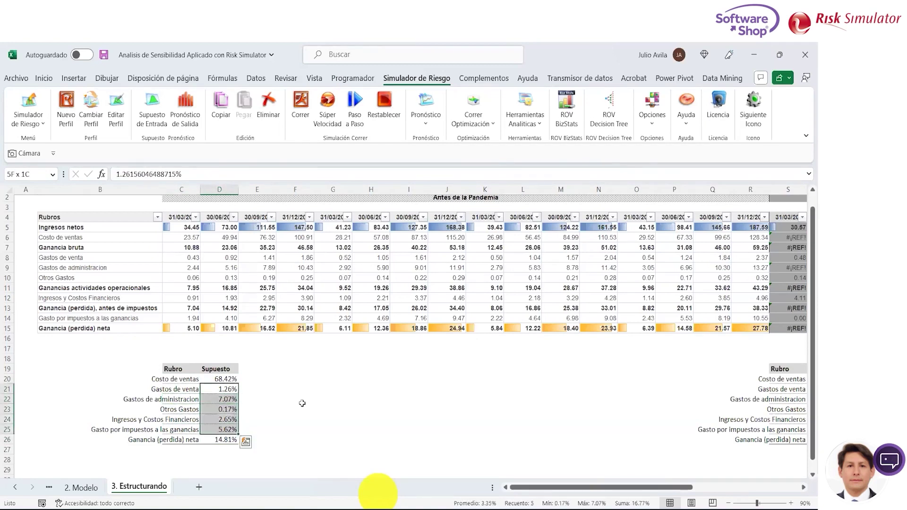
key(Left)
key(shift+Down)
key(shift+Down)
key(shift+Up)
key(shift+Up)
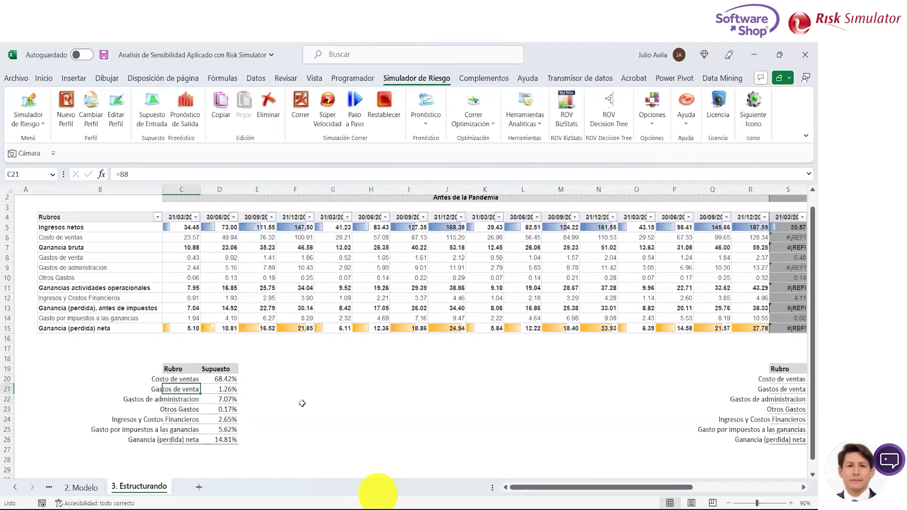
key(Down)
key(Down)
key(Down)
key(Down)
key(Right)
key(Down)
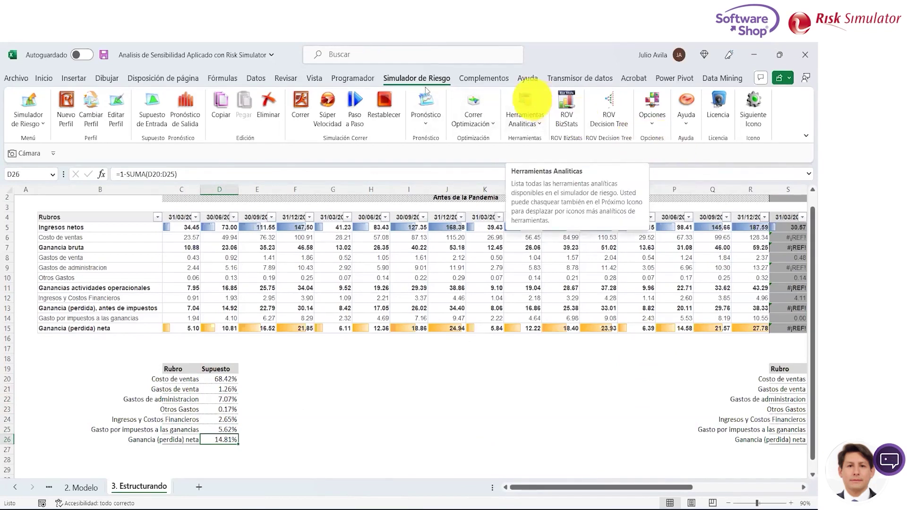
Step: Launch 26 Análisis Tornado from Herramientas Analíticas with D26 as the target cell
click(540, 124)
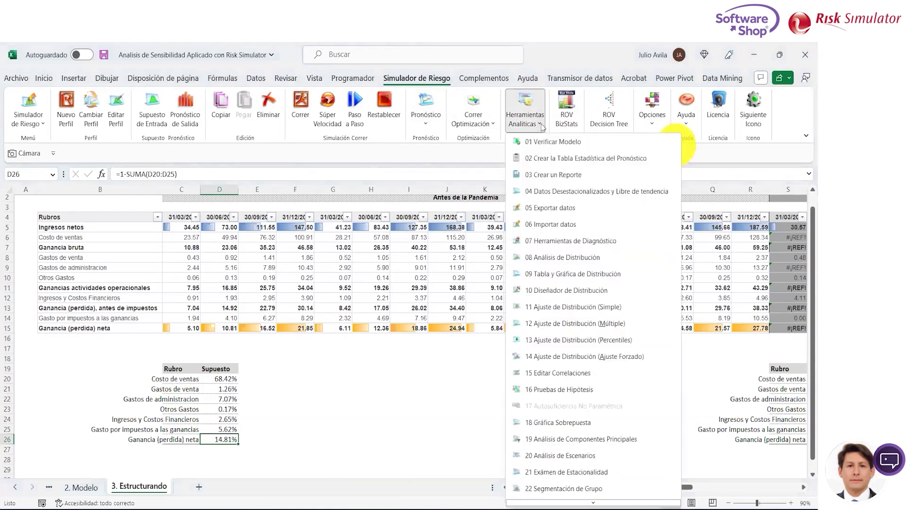
scroll(587, 501, down, 3)
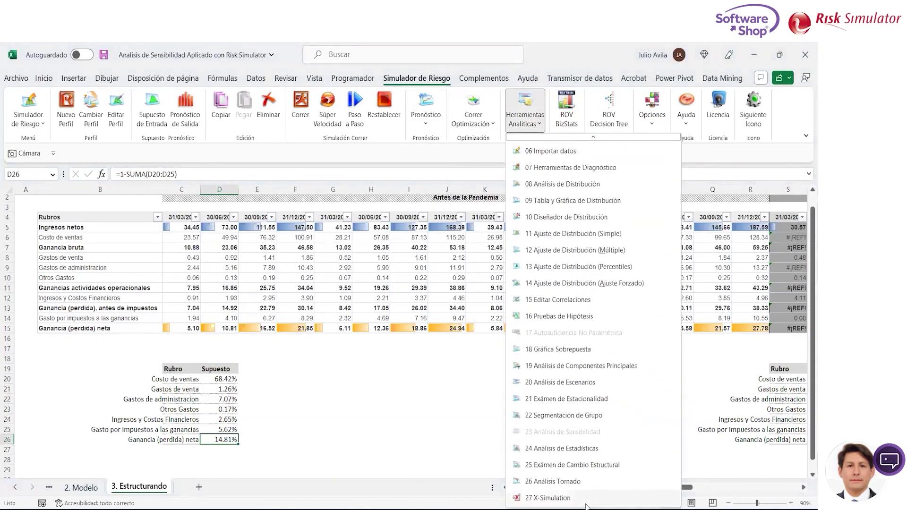
click(551, 482)
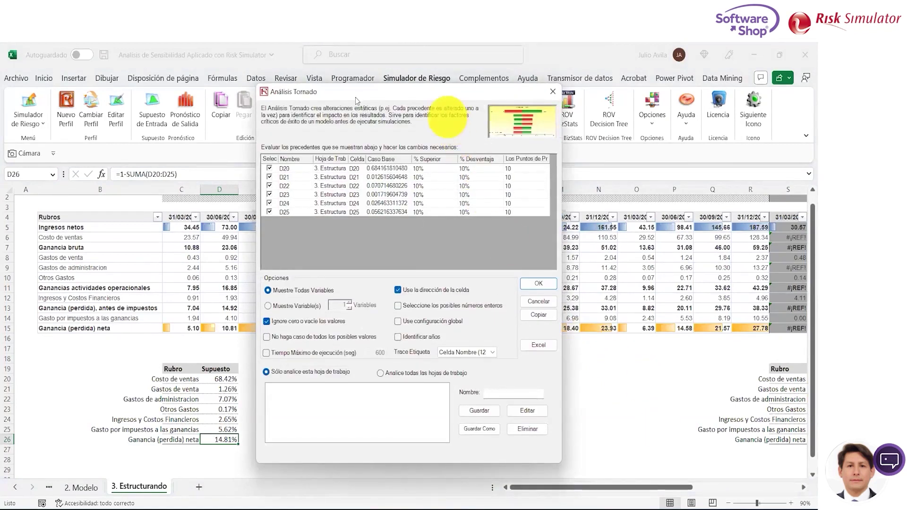
Step: Move the Tornado Analysis dialog to the right to uncover the model
drag(356, 97, 335, 102)
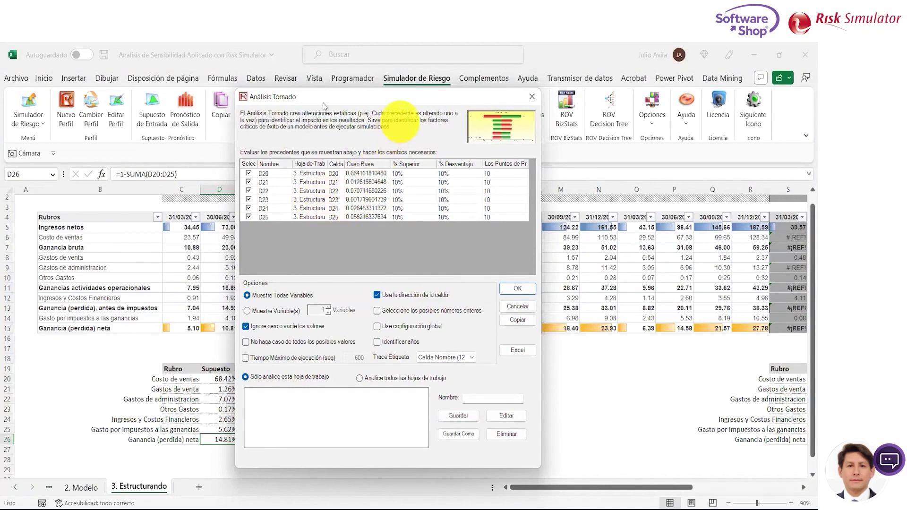
drag(324, 103, 377, 93)
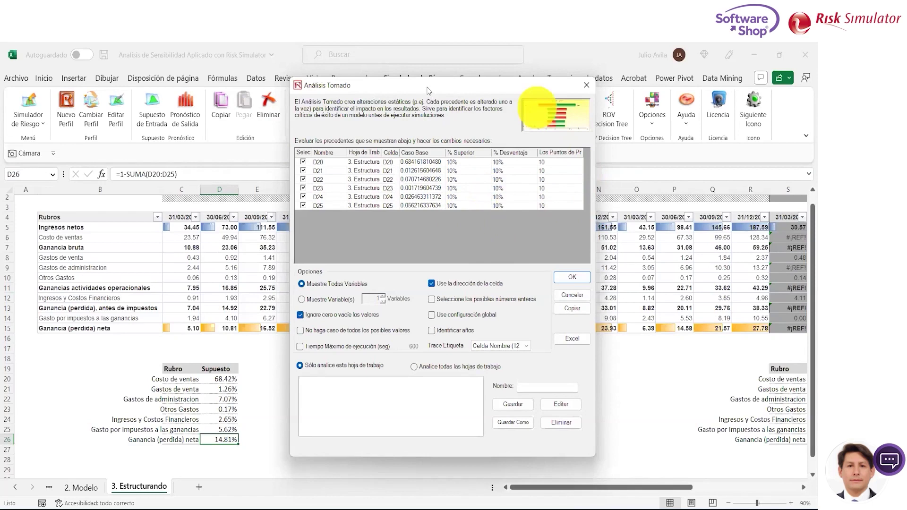
drag(429, 91, 483, 93)
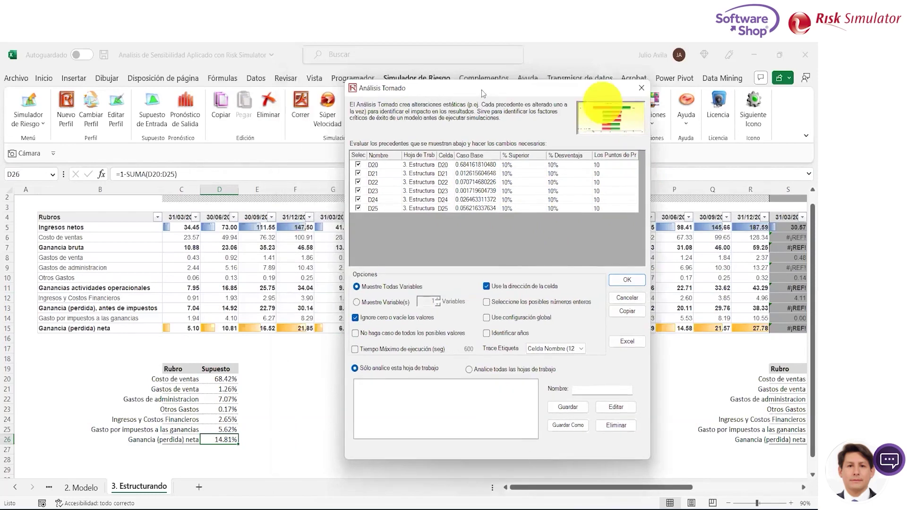
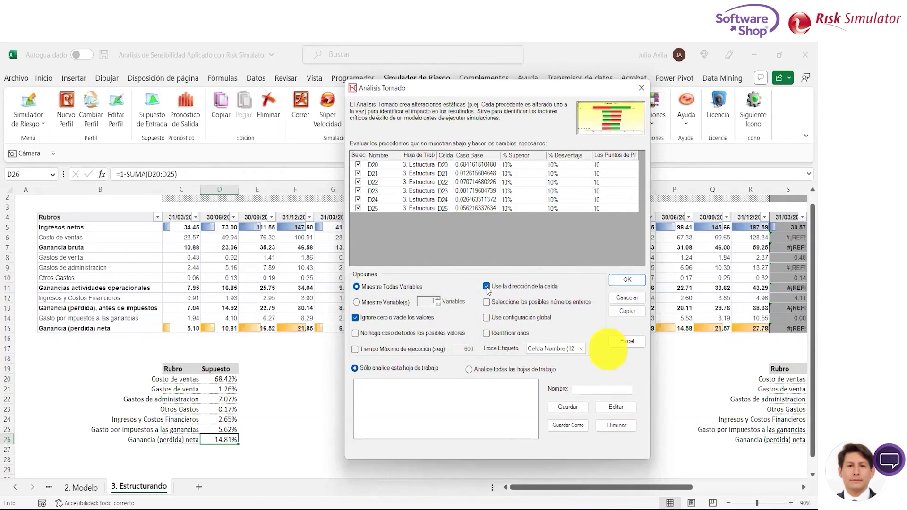
Step: List tornado precedents by full row name, widen the Nombre column, and move the dialog up-left
click(488, 287)
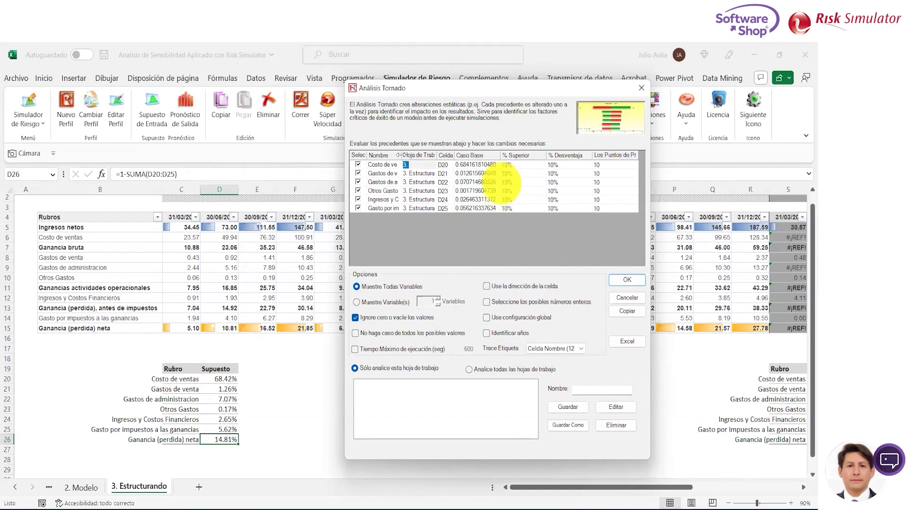
drag(402, 157, 437, 155)
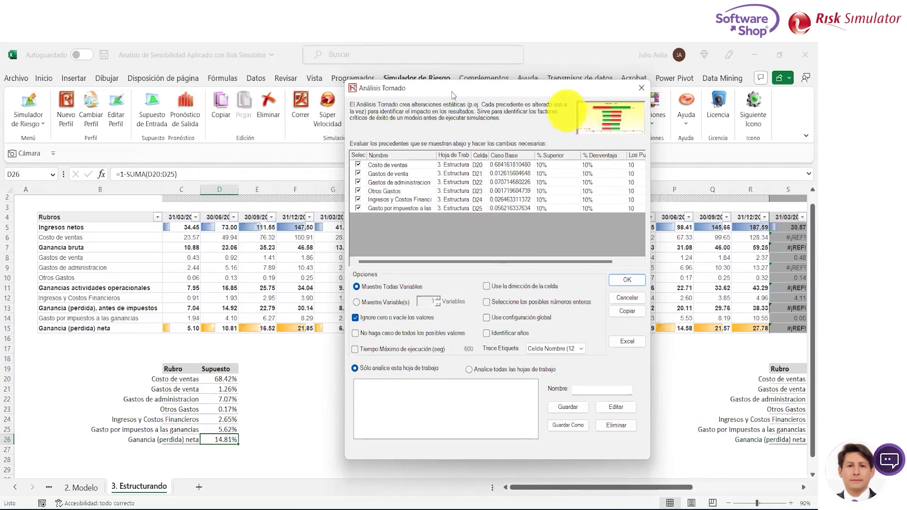
drag(442, 91, 378, 81)
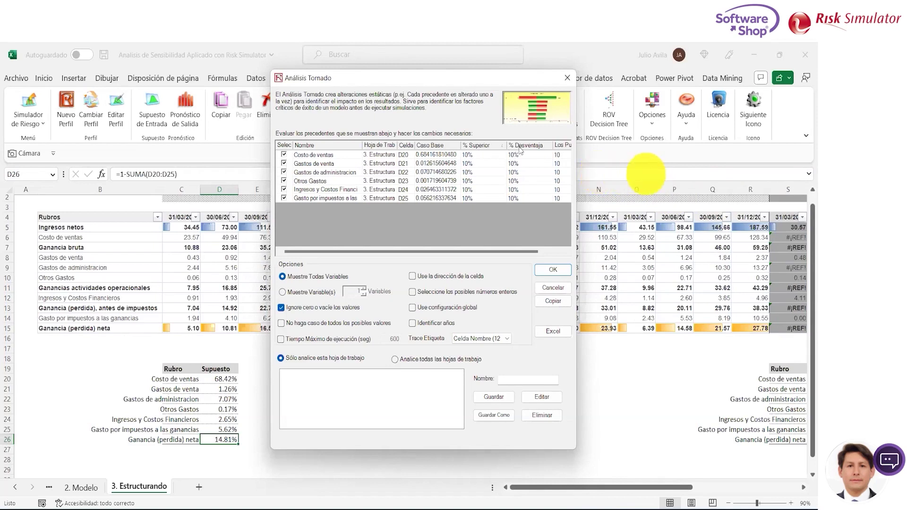
Step: Set the Costo de ventas upside to 15% and turn on 'Use configuración global'
click(480, 155)
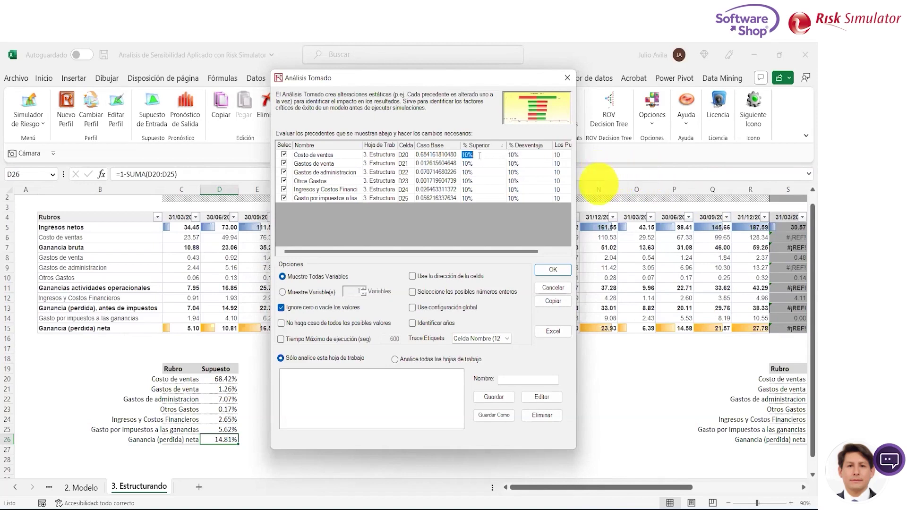
click(522, 155)
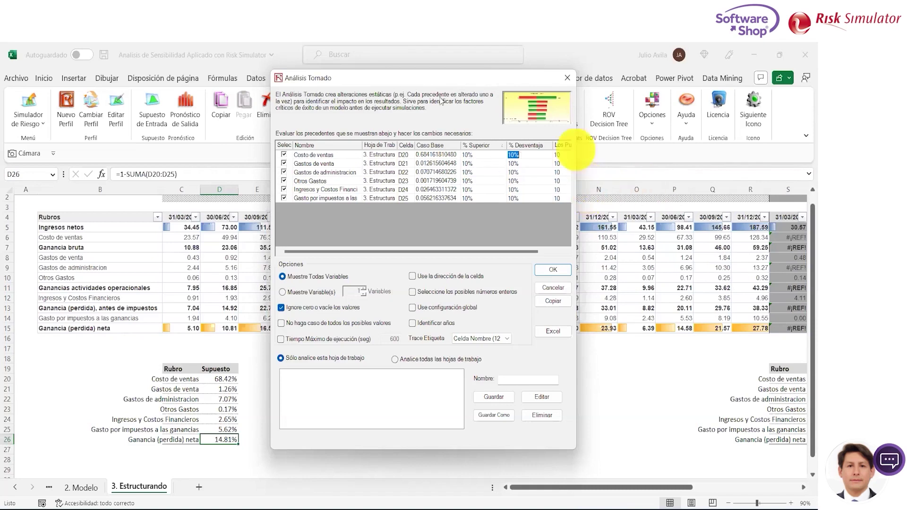
drag(408, 72, 386, 59)
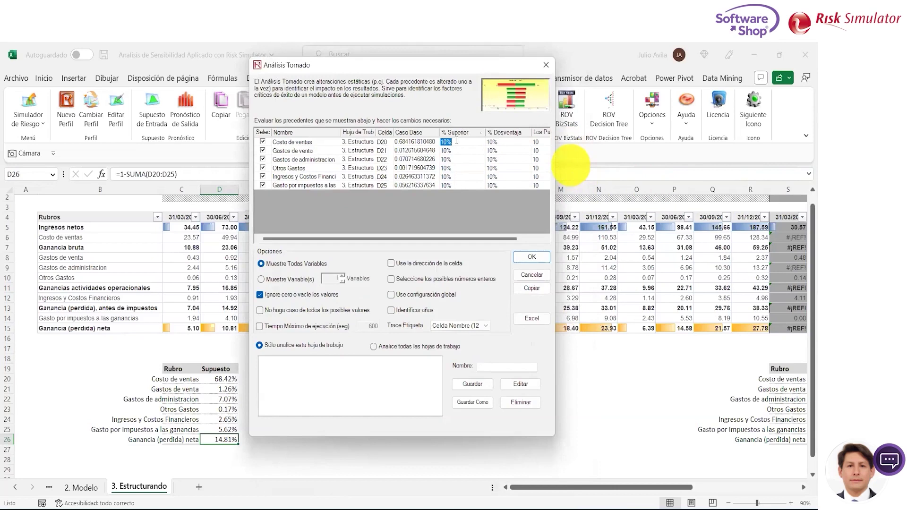
text(15)
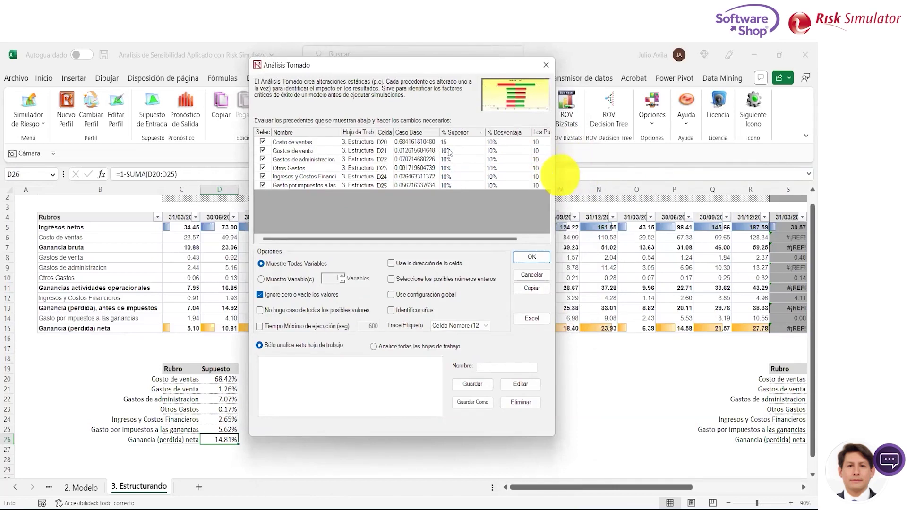
key(Return)
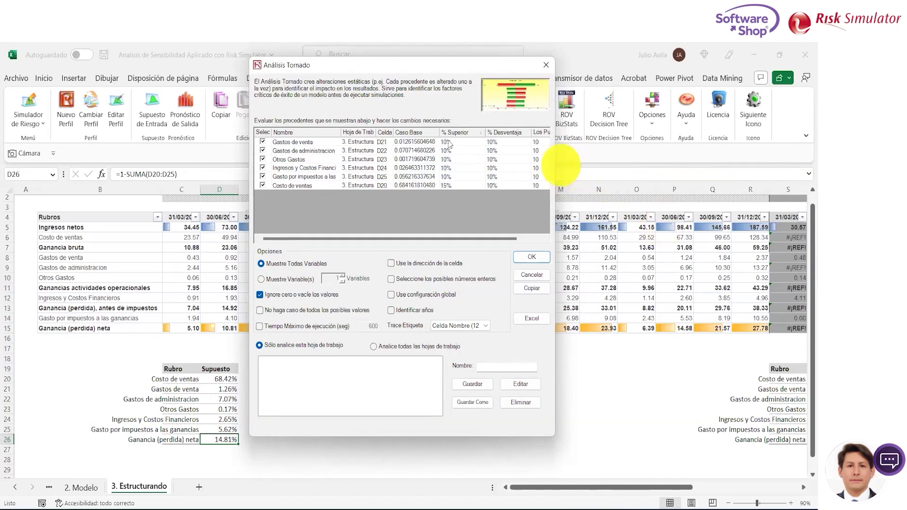
click(450, 142)
click(392, 295)
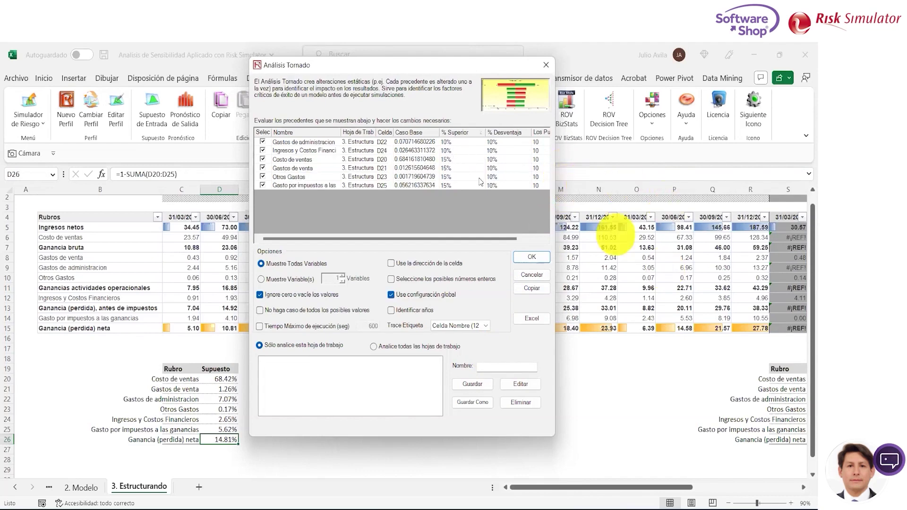
Step: Sort by % Superior and re-enter 15 as the Costo de ventas upside
click(459, 133)
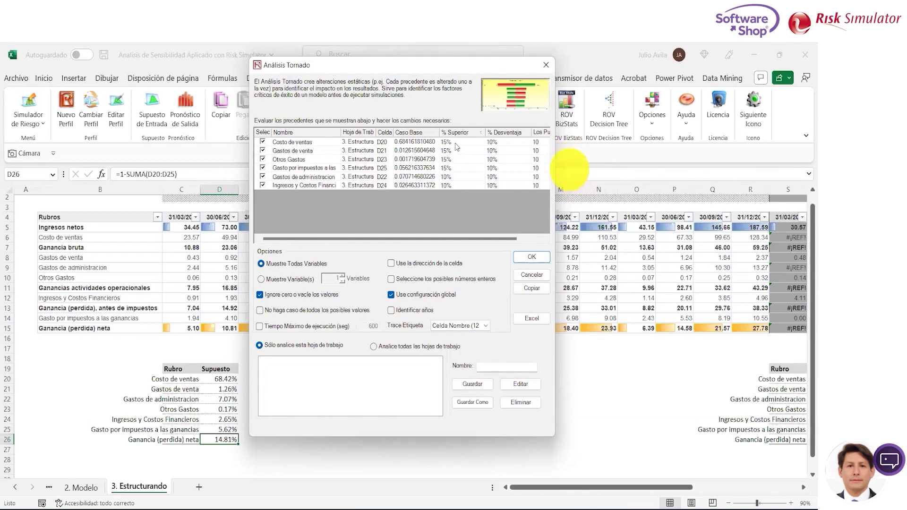
key(BackSpace)
text(15)
key(Return)
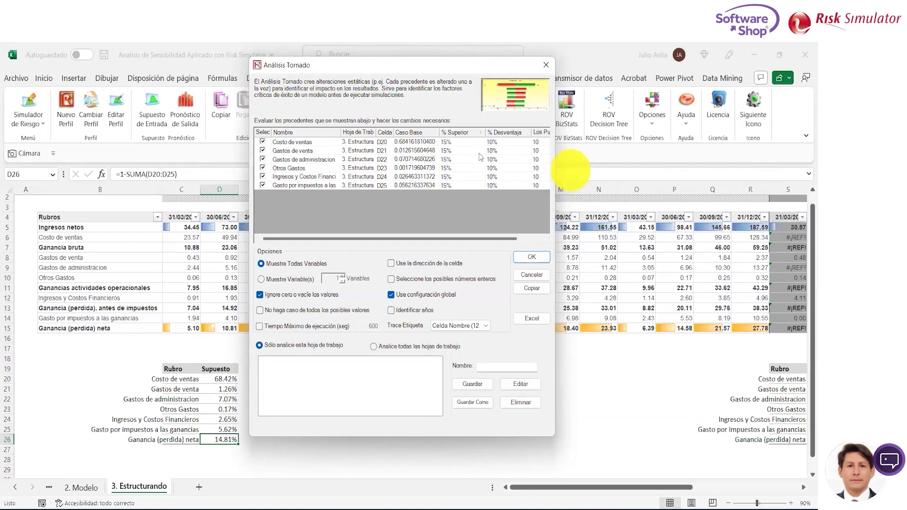
Step: Cancel the attempted 8% downside edits, keeping Costo de ventas at 10% downside and 15% upside
click(500, 141)
text(8)
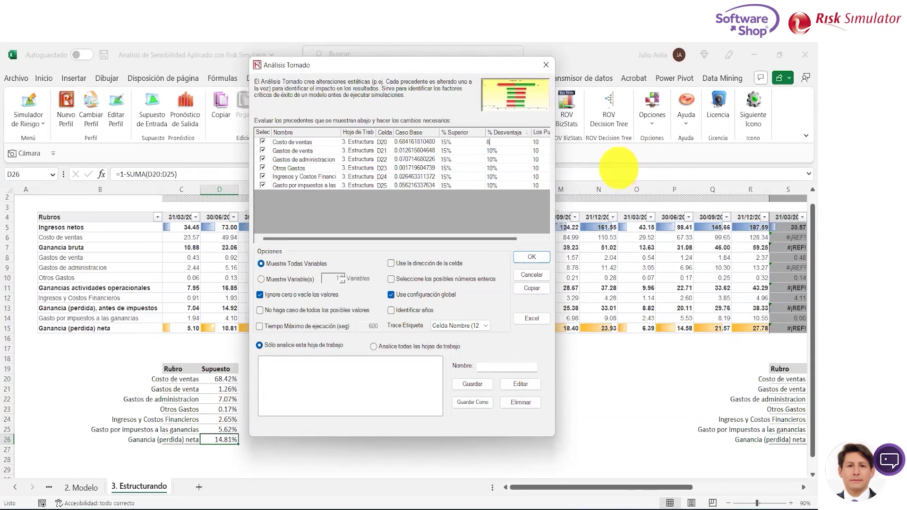
key(ctrl+z)
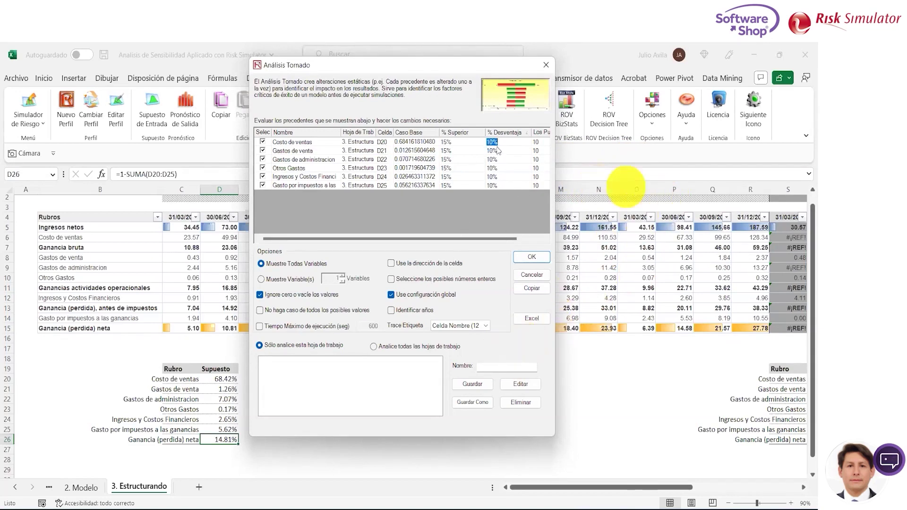
text(8)
key(Escape)
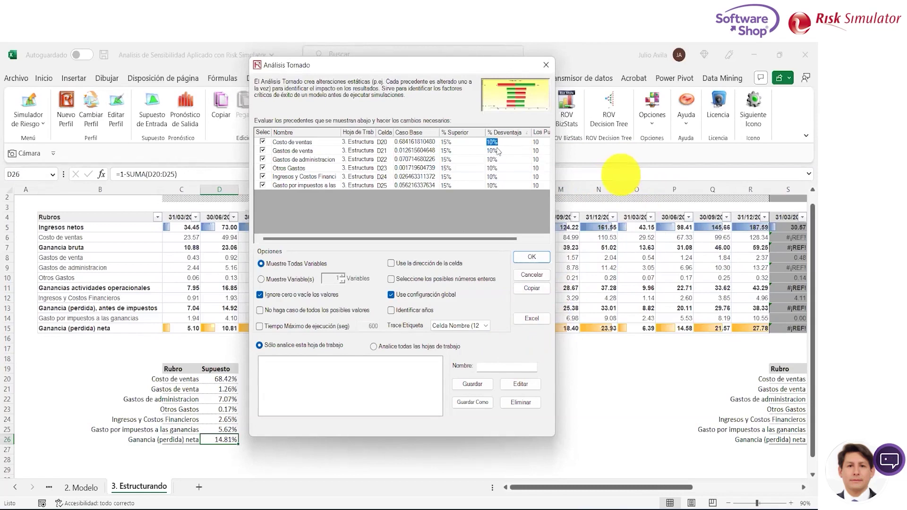
click(502, 145)
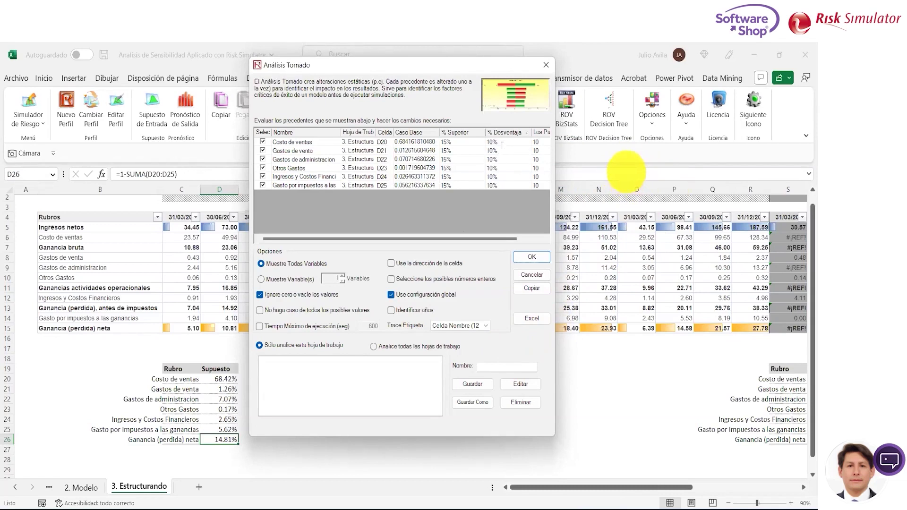
key(Escape)
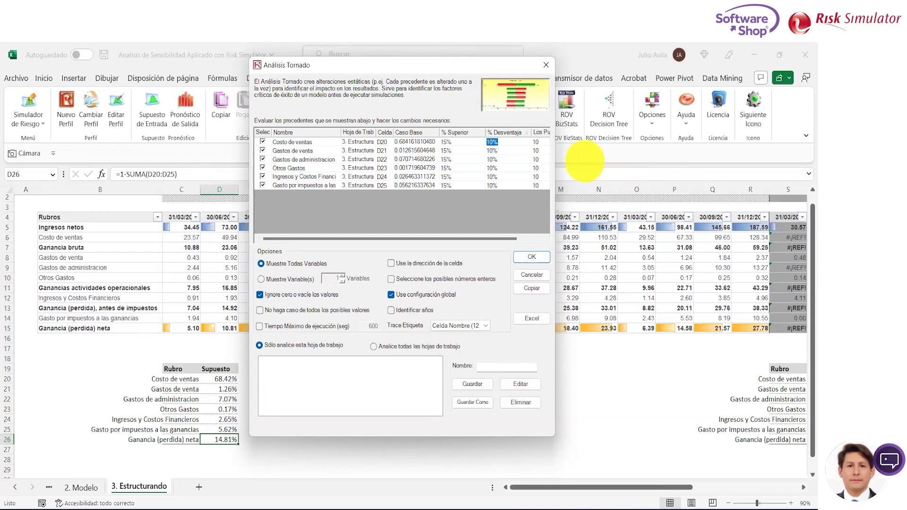
text(8)
key(Escape)
click(465, 138)
click(456, 142)
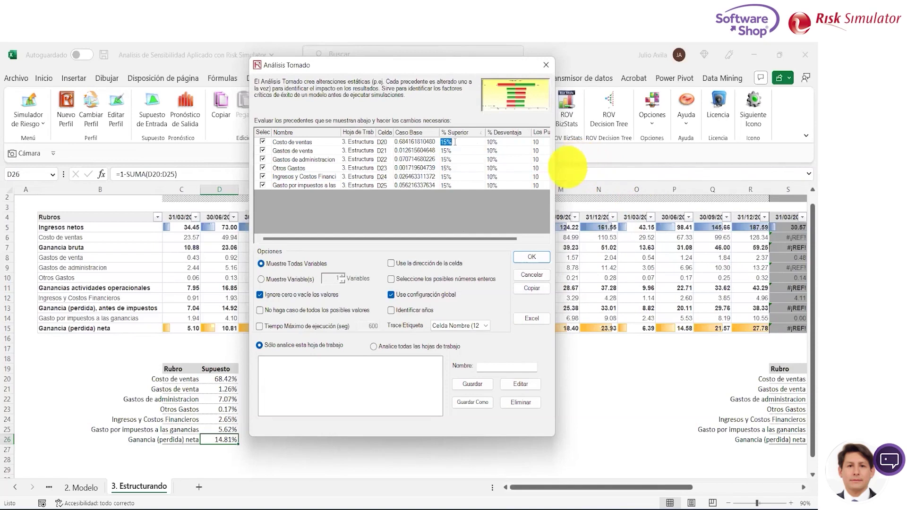
text(1)
key(Escape)
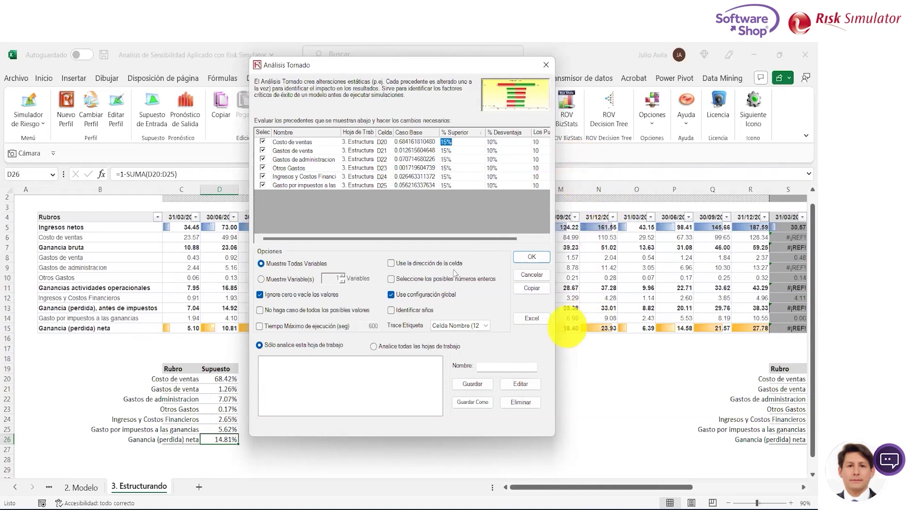
Step: Turn off the global configuration, leaving the Costo de ventas upside at 15%
click(391, 296)
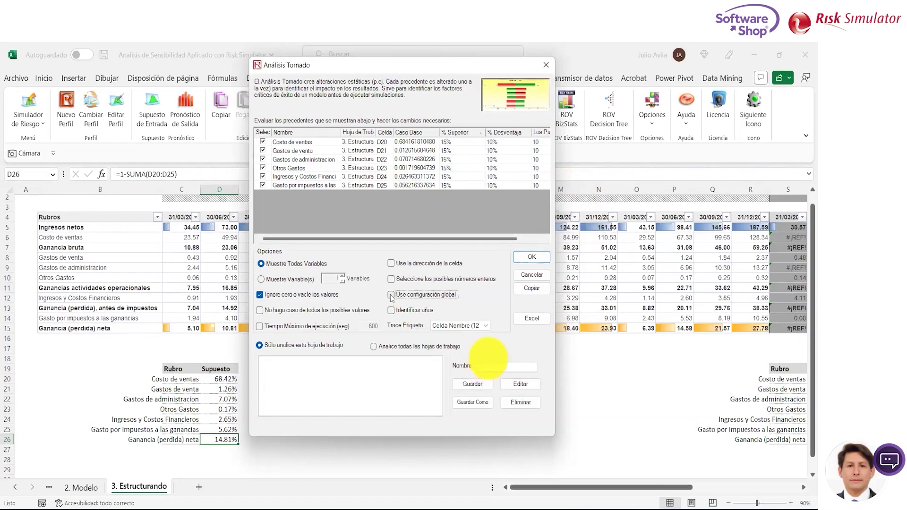
click(446, 142)
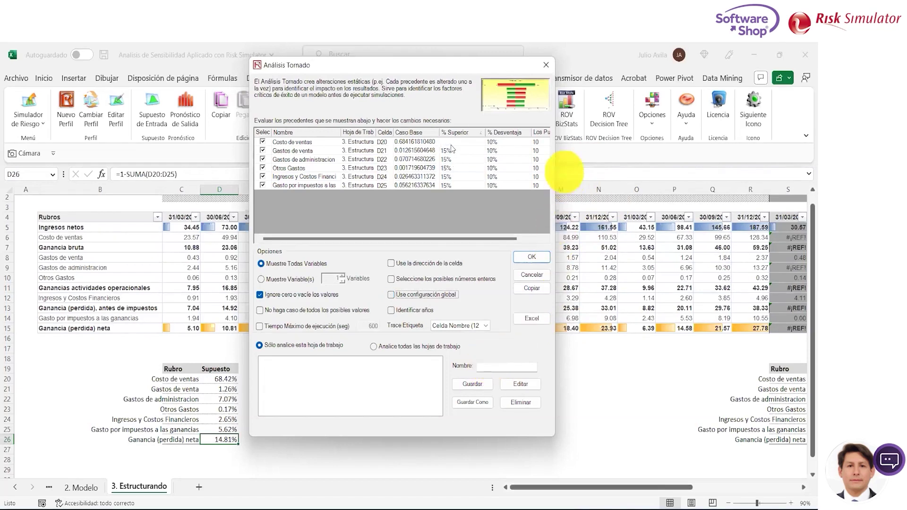
text(15)
key(Escape)
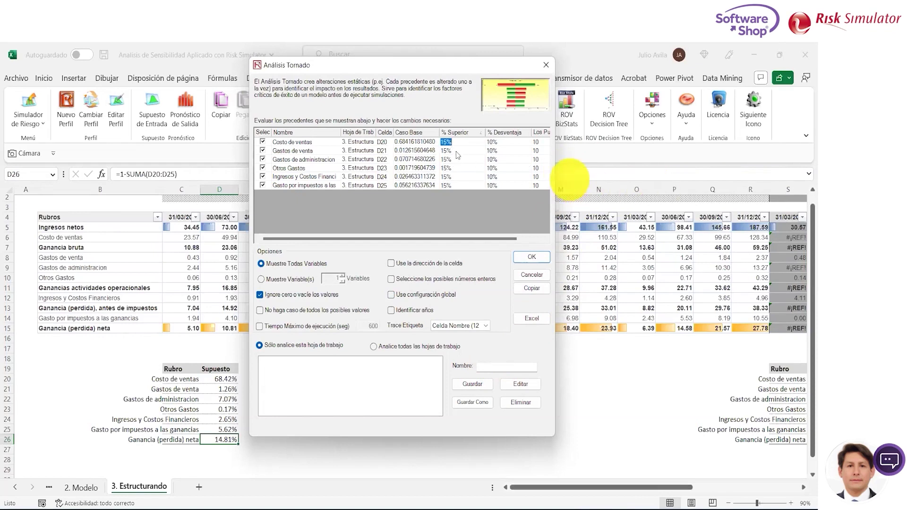
Step: Re-enable 'Use configuración global' and confirm the first precedent's upside stays 15%
key(alt+u)
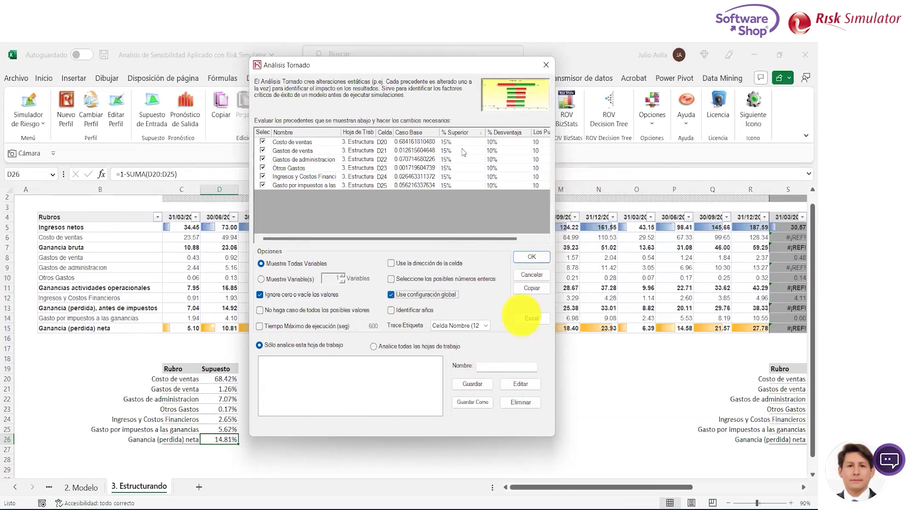
click(463, 142)
text(10)
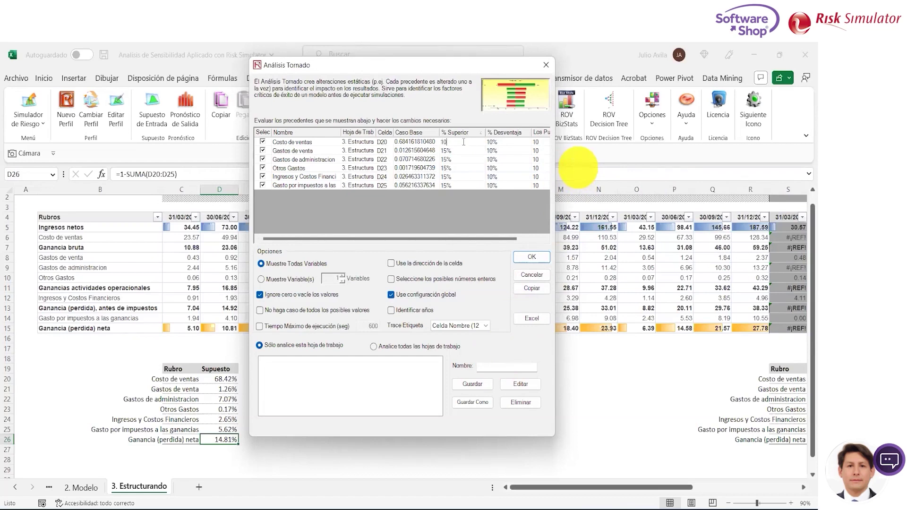
key(Escape)
text(1)
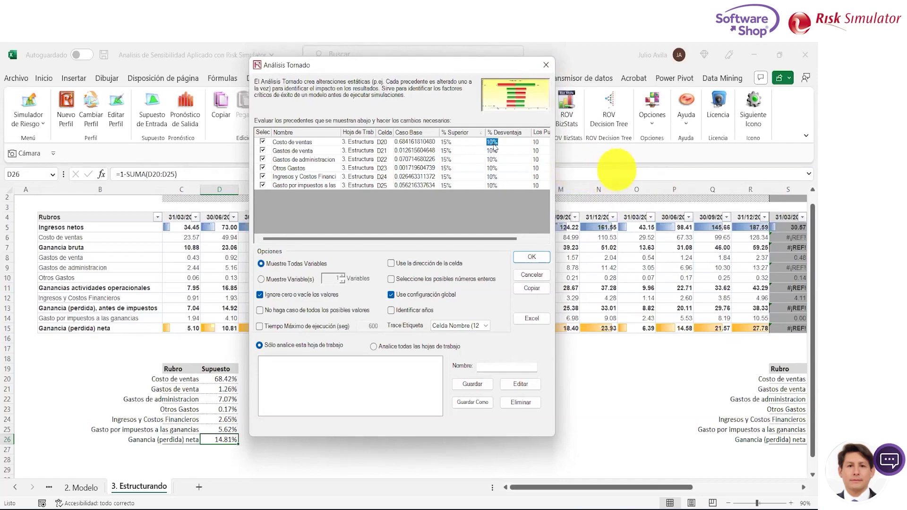
double_click(459, 144)
text(10)
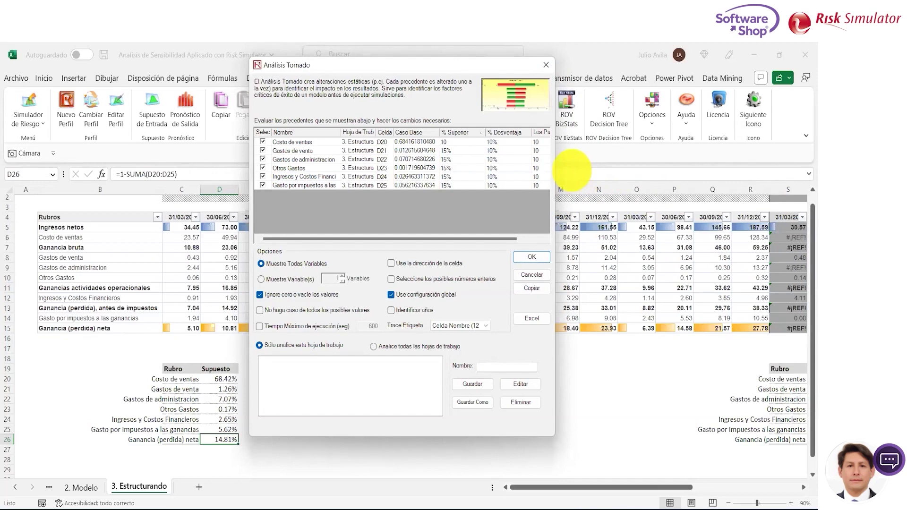
key(Tab)
key(Tab)
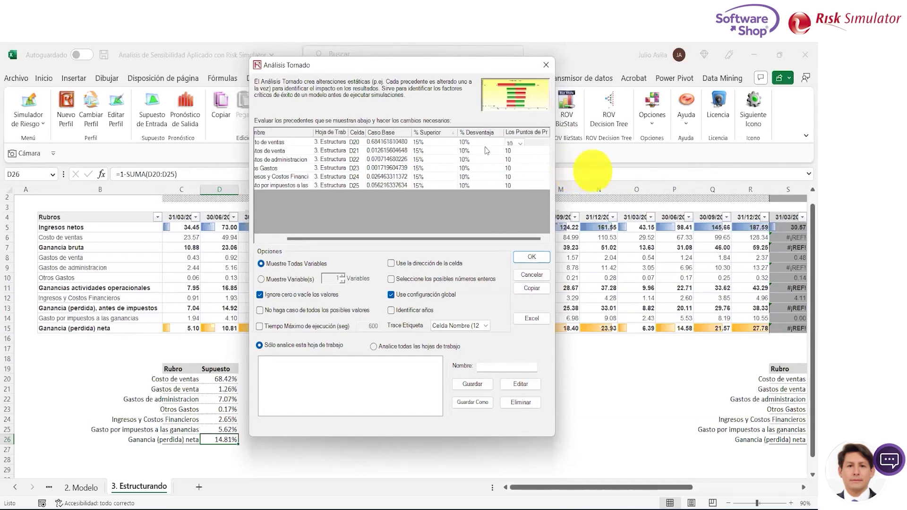
double_click(442, 143)
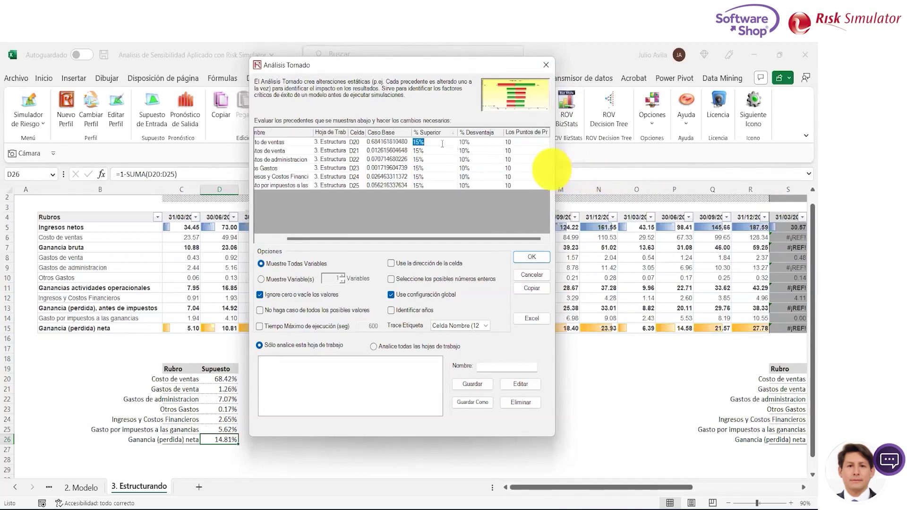
Step: Label traces by cell address and recheck the first precedent's upside value
click(485, 330)
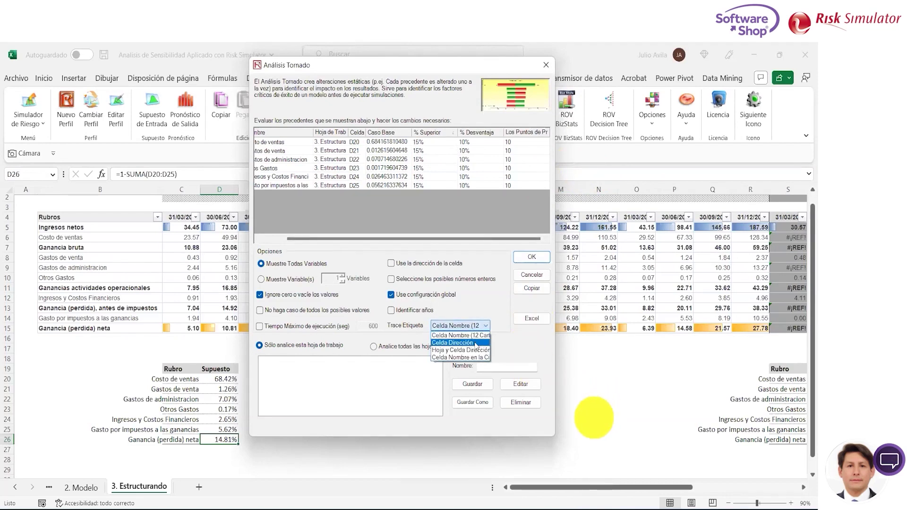
click(475, 344)
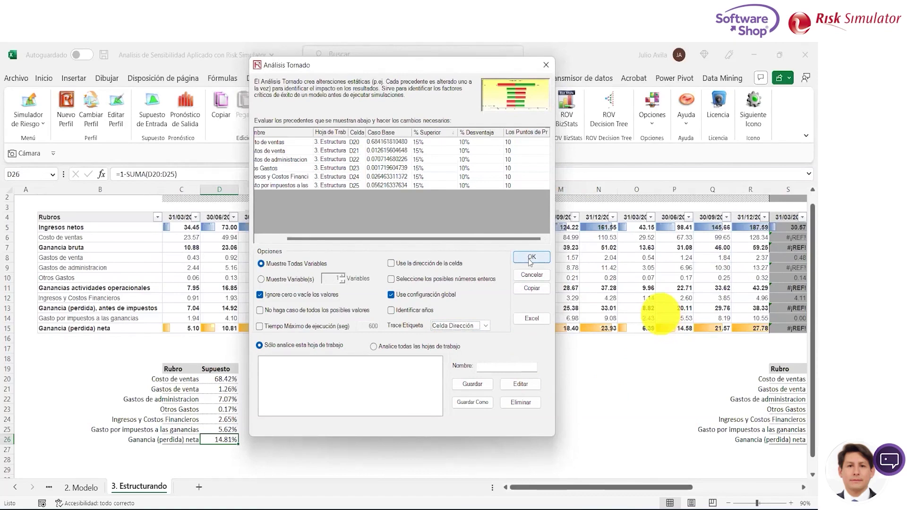
double_click(431, 144)
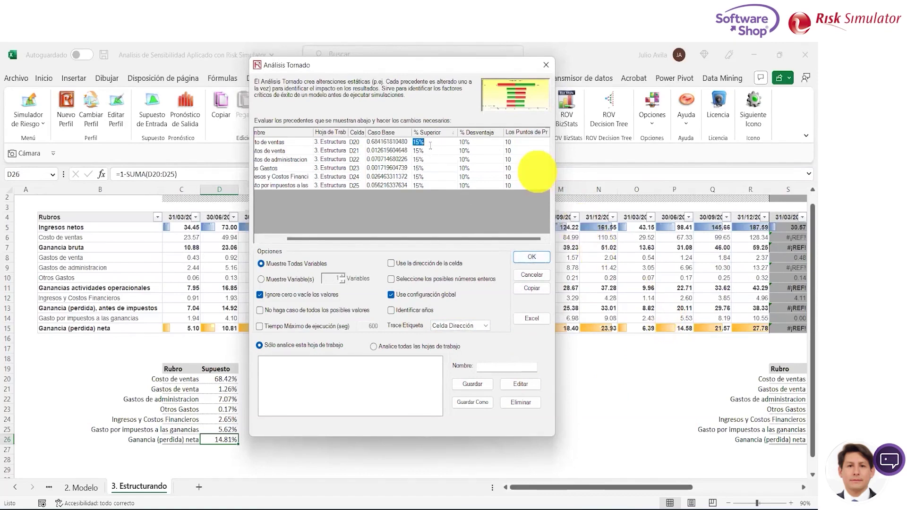
text(1)
key(Tab)
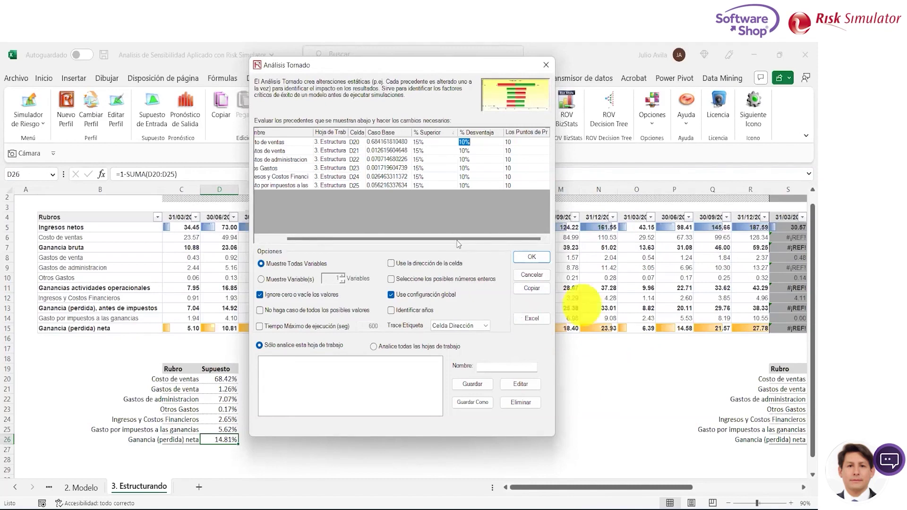
Step: Keep the first precedent at 15% upside and 10% downside, and choose Excel output
click(420, 143)
text(1)
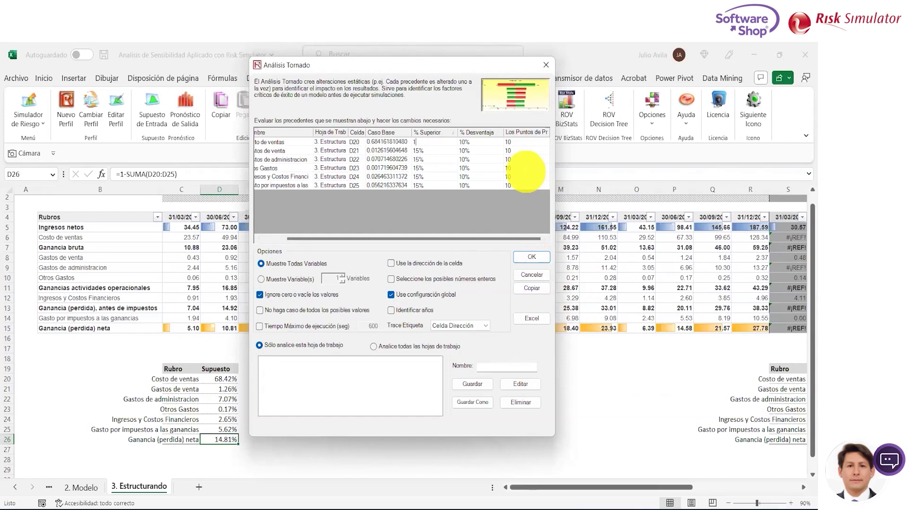
double_click(425, 142)
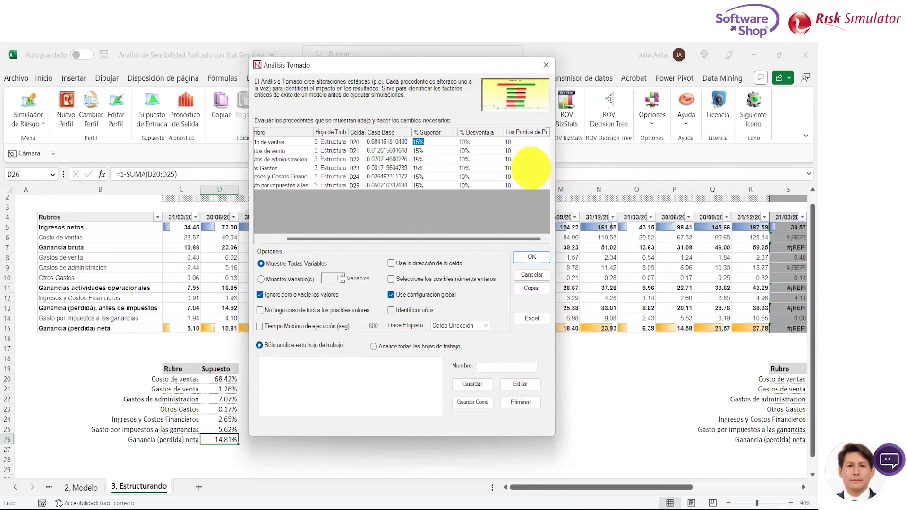
text(1)
key(Tab)
text(1)
key(Escape)
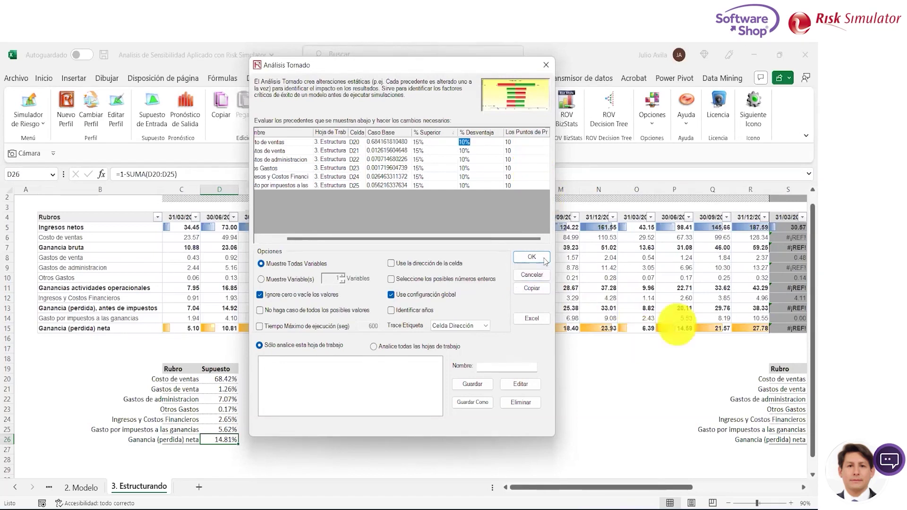
click(529, 320)
Step: Run the tornado analysis, review the Tornado and Tornado Gráfico sheets, and nudge the chart left
click(529, 320)
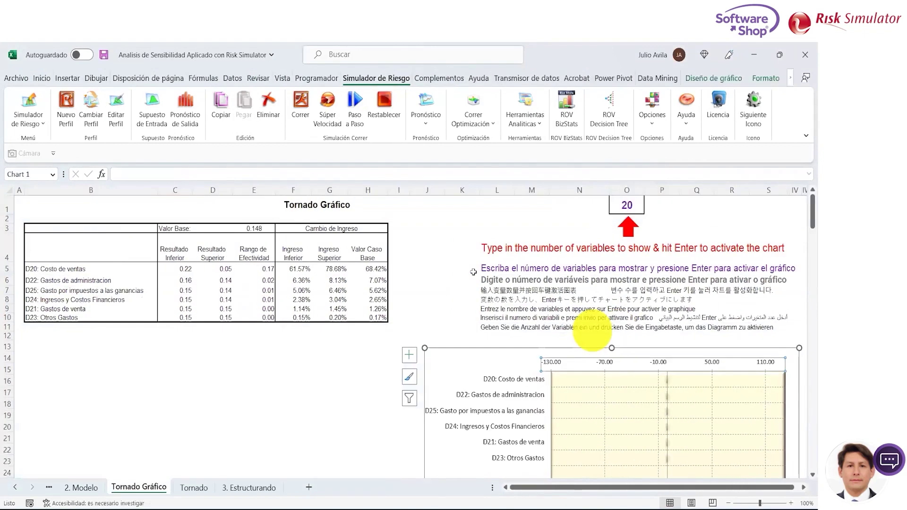
click(175, 380)
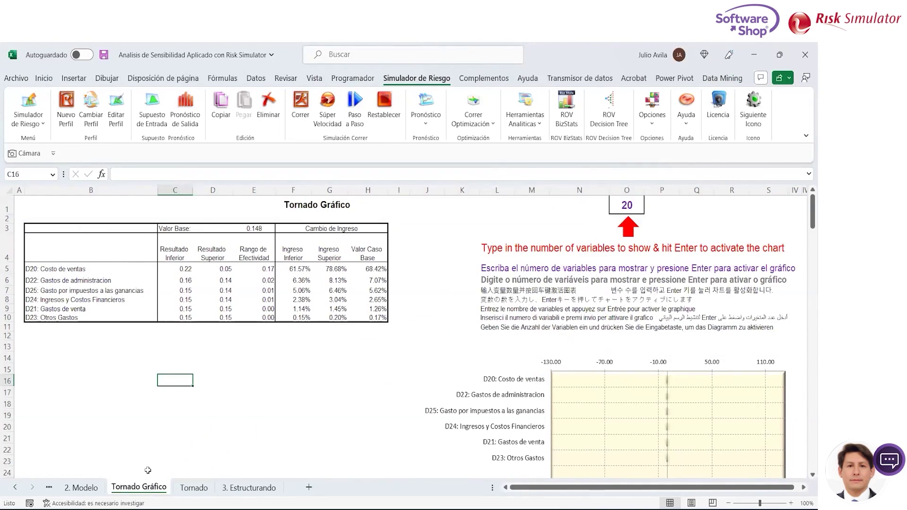
click(201, 490)
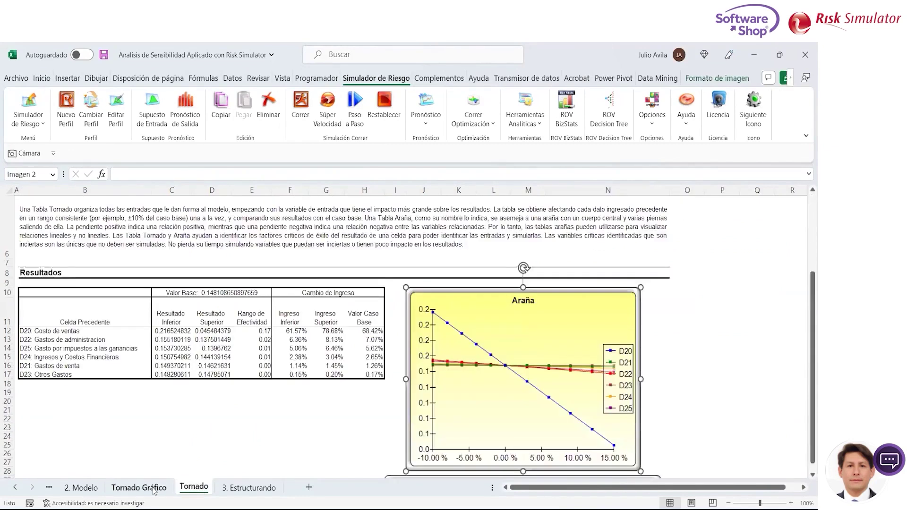
click(154, 490)
click(368, 379)
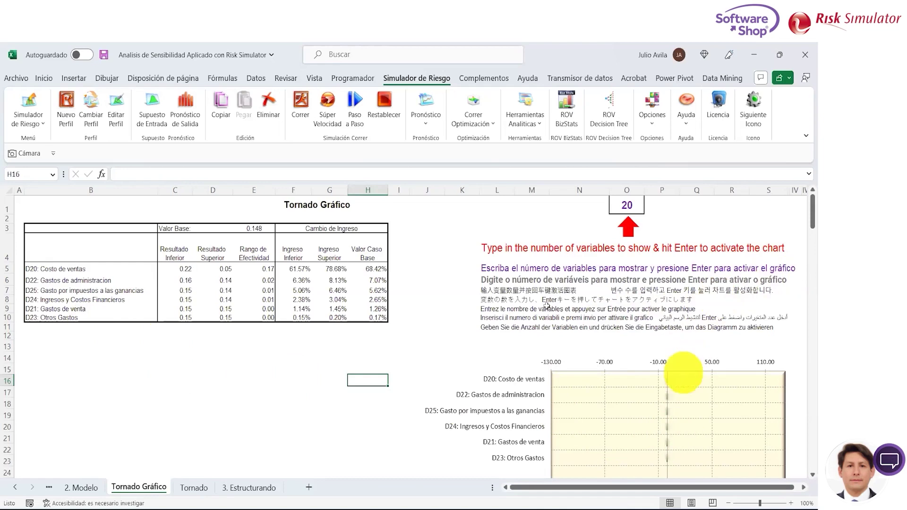
click(550, 352)
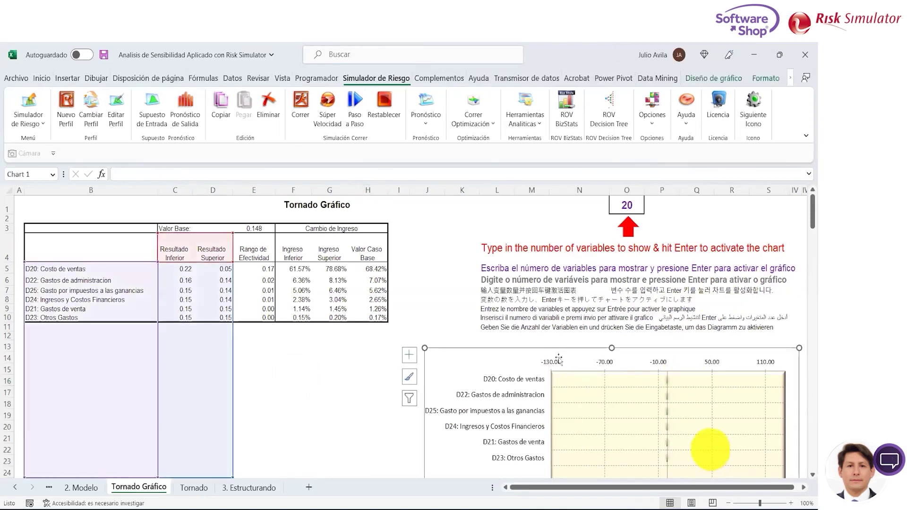
drag(550, 352, 533, 354)
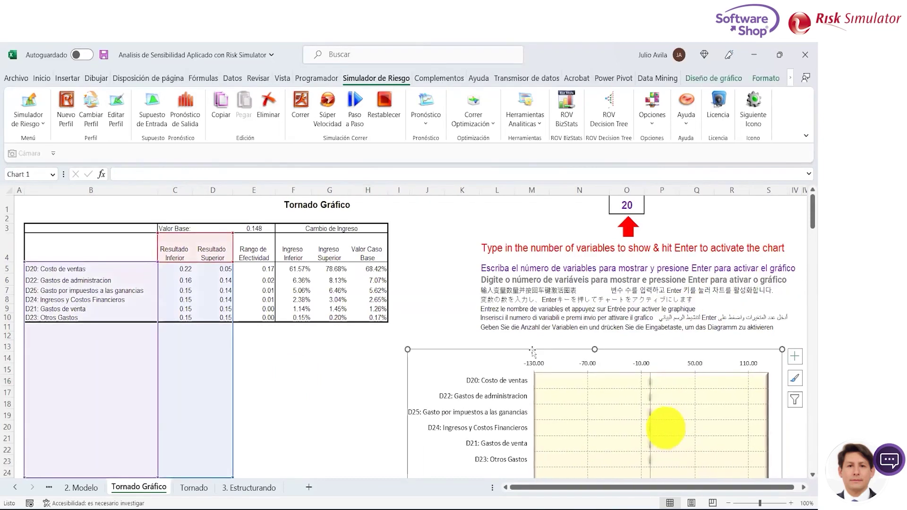
click(627, 205)
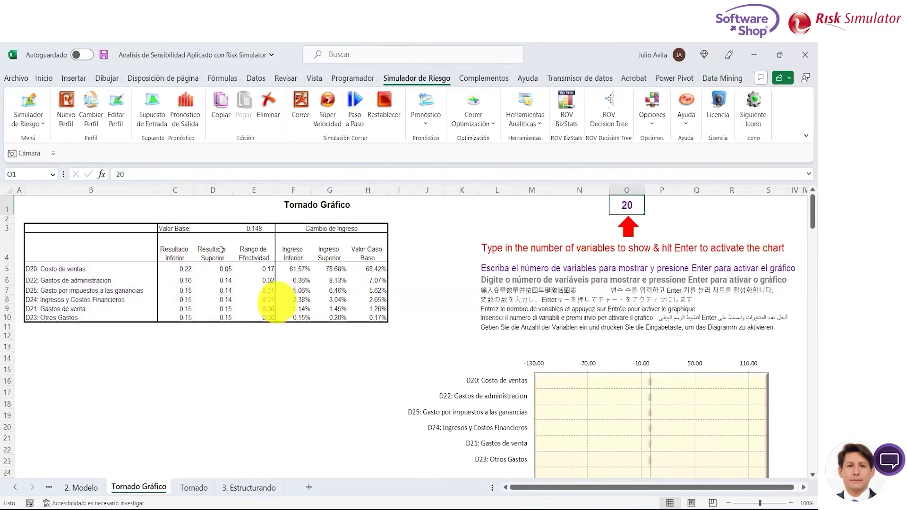
Step: Set the variable count in O1 to 6 so the tornado chart shows its bars
click(50, 269)
key(shift+Down)
key(shift+Down)
key(shift+Down)
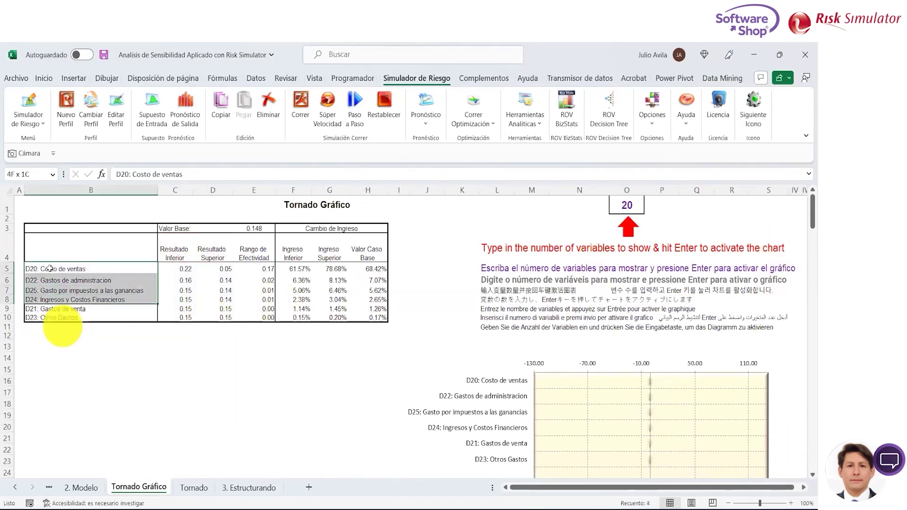
key(shift+Down)
key(shift+Down)
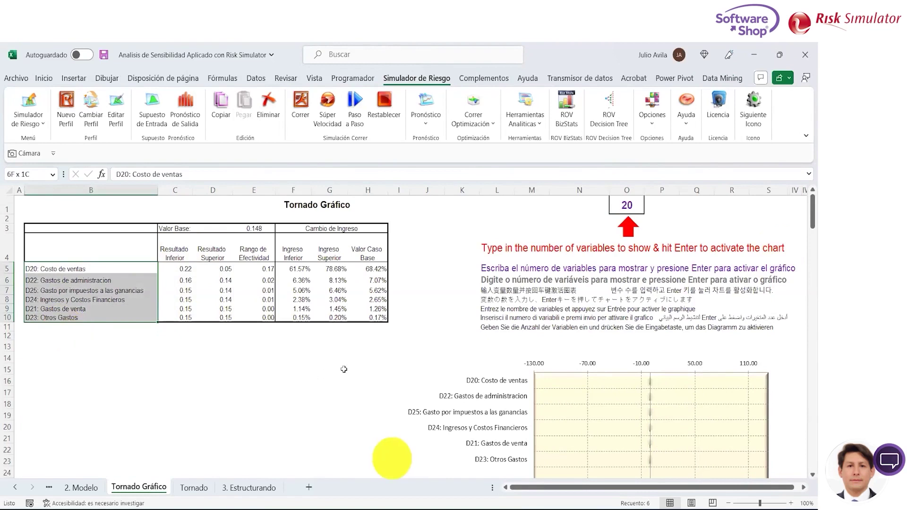
click(344, 369)
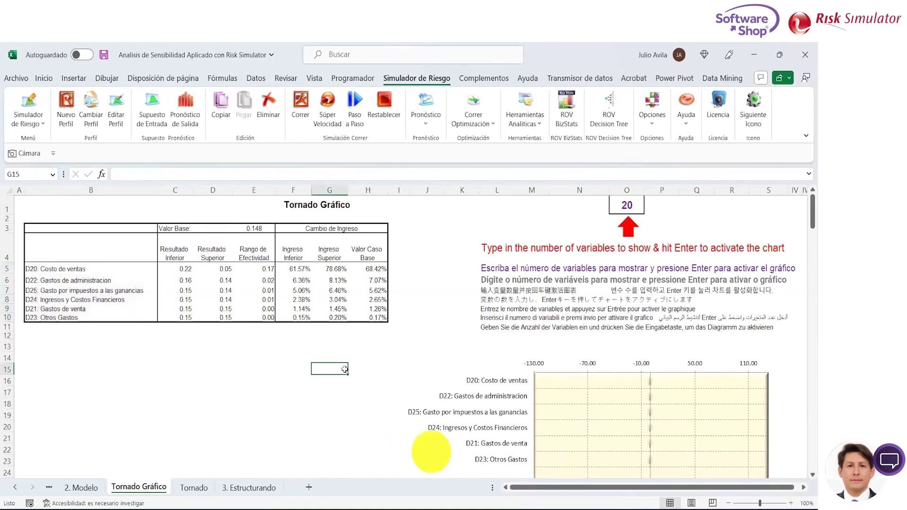
click(627, 205)
text(6)
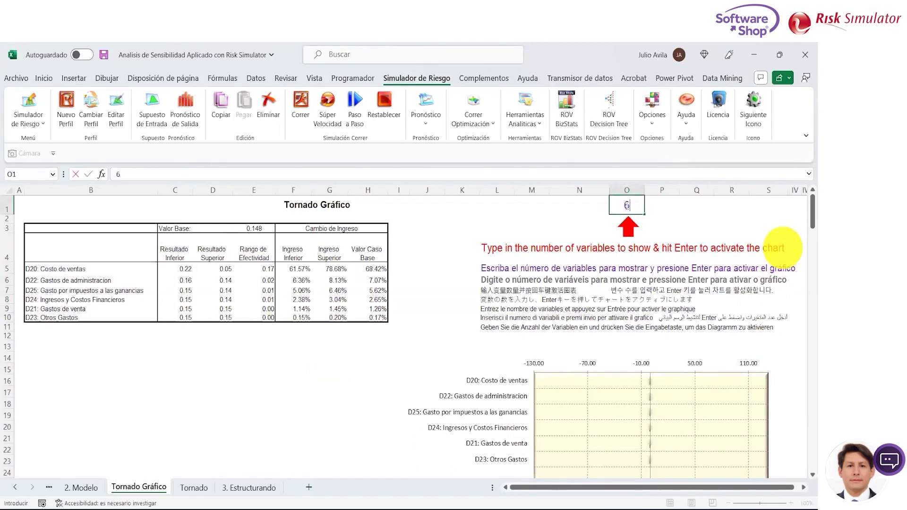
key(Return)
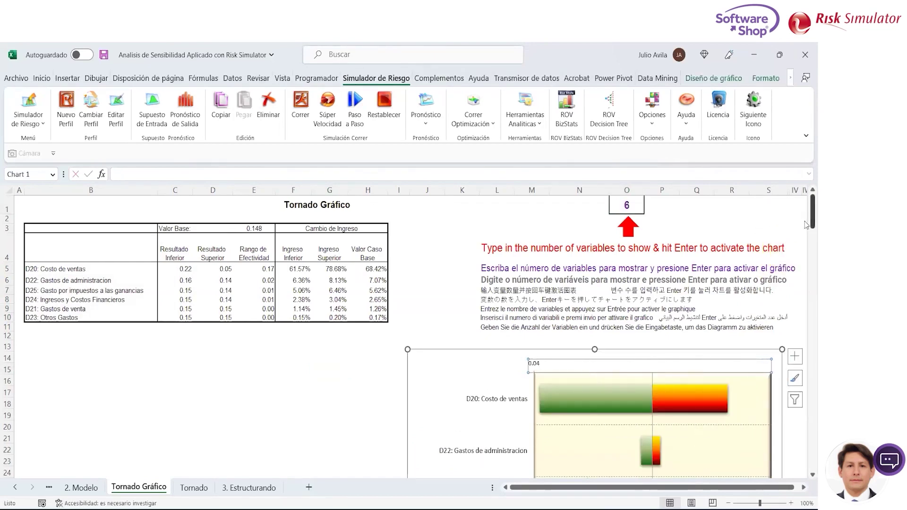
mouse_move(813, 221)
mouse_down()
mouse_move(807, 257)
mouse_move(806, 218)
mouse_up()
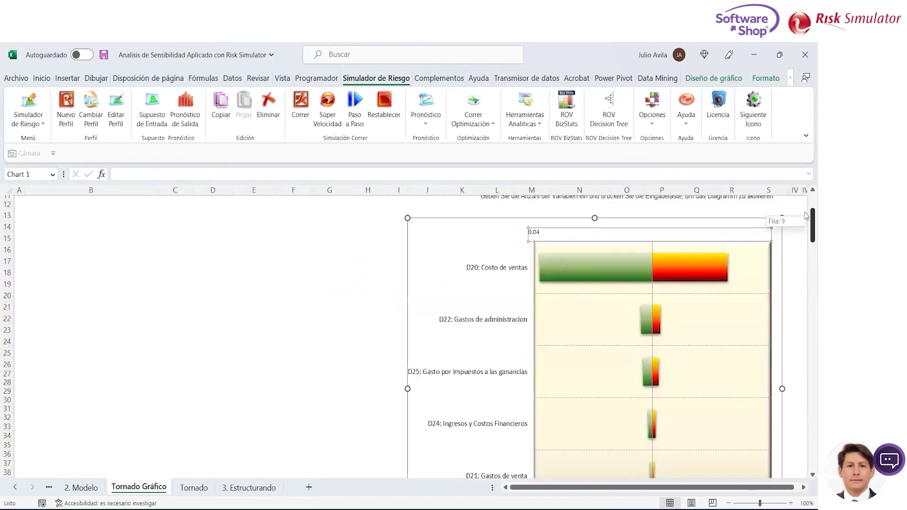
click(219, 368)
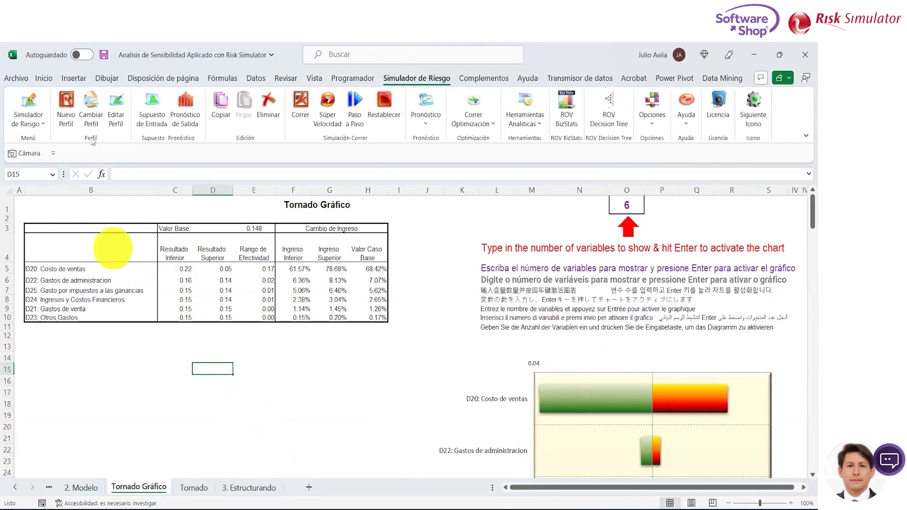
Step: Save the workbook as a macro-free file, then select Valor Caso Base H4:H10
click(104, 55)
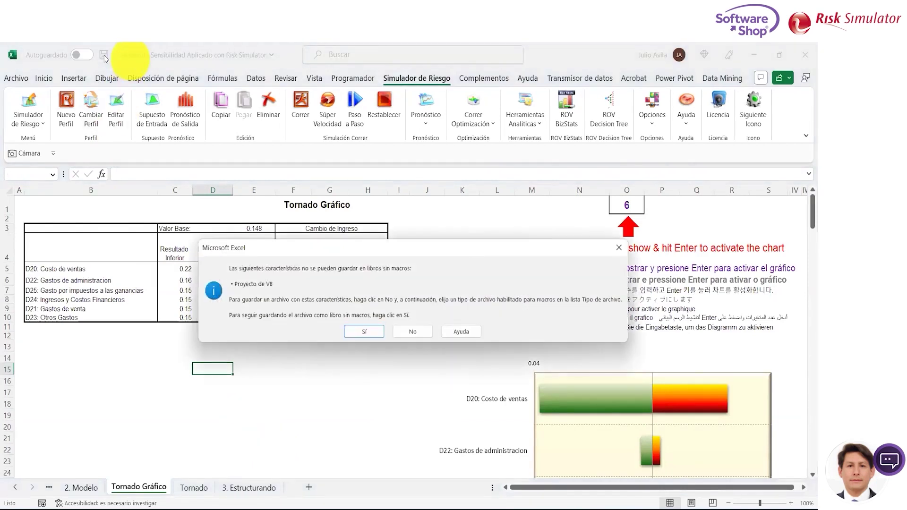
click(360, 332)
click(270, 365)
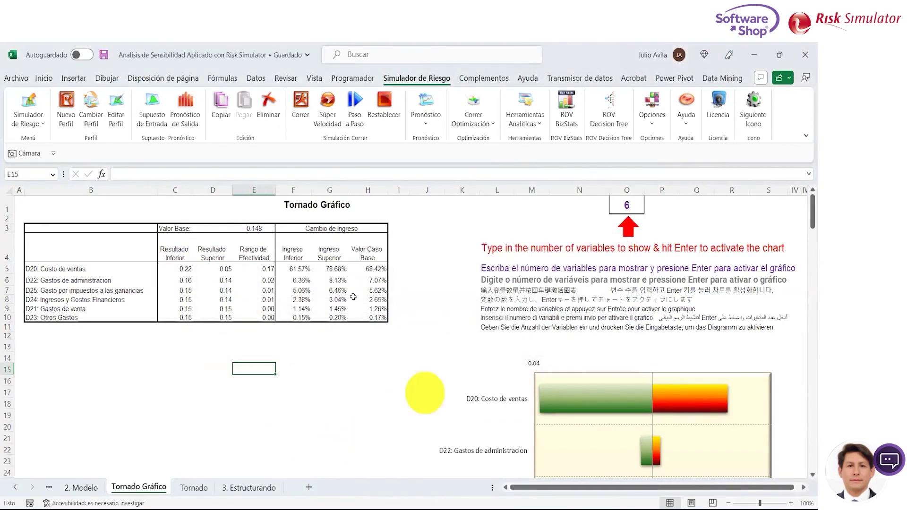
drag(371, 256, 371, 318)
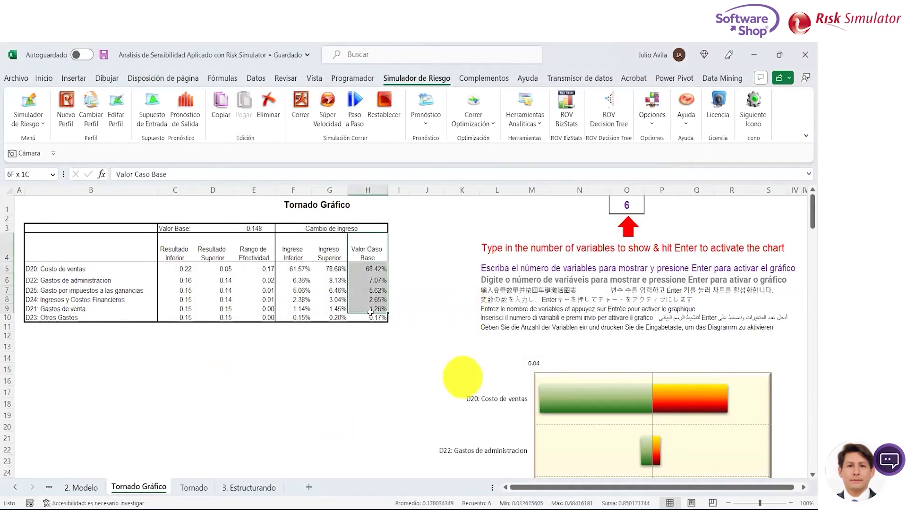
Step: Fill the Valor Caso Base column H4:H10 and the base value cell E3 yellow
click(47, 78)
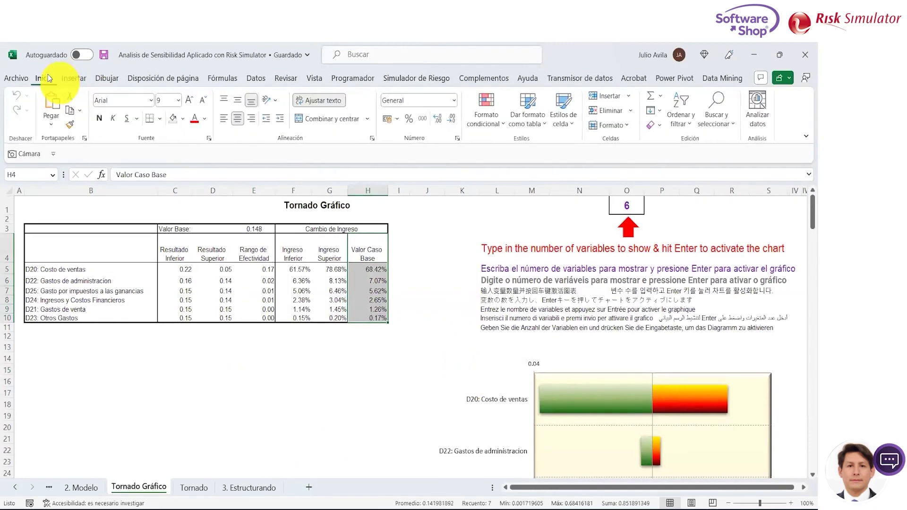
click(183, 119)
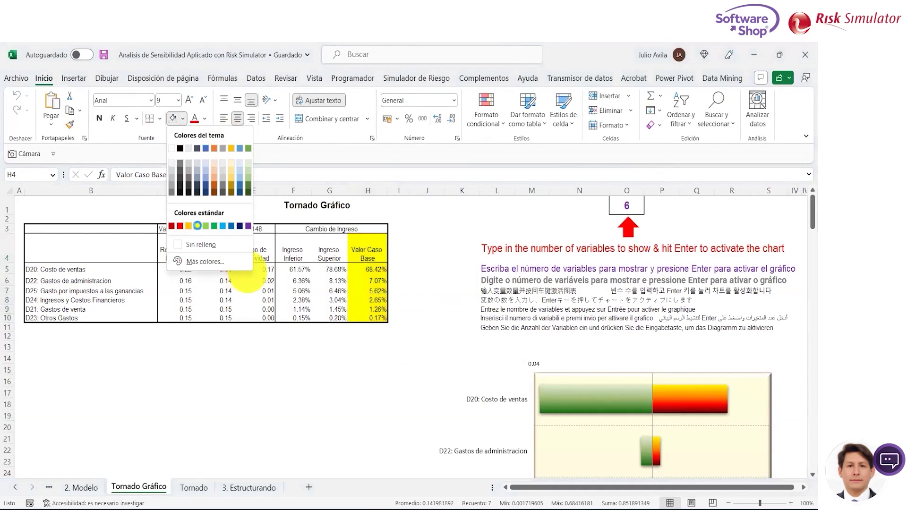
click(199, 226)
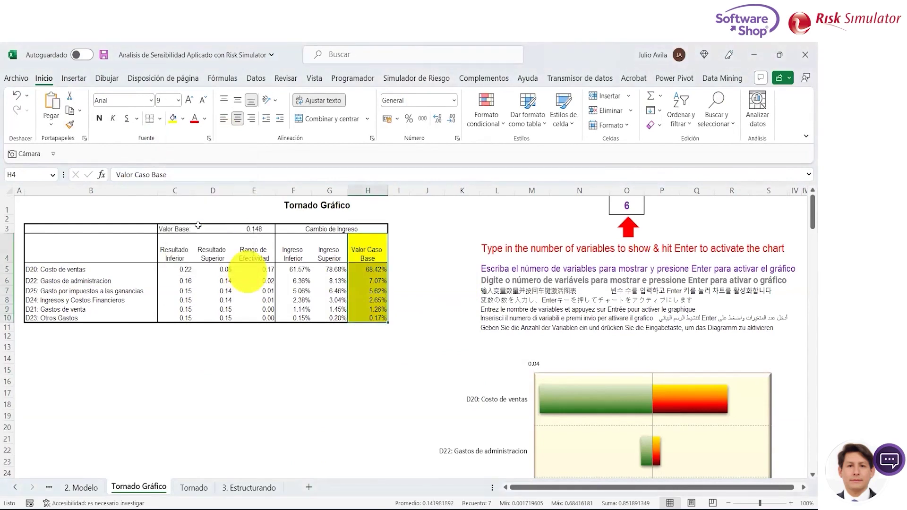
click(254, 229)
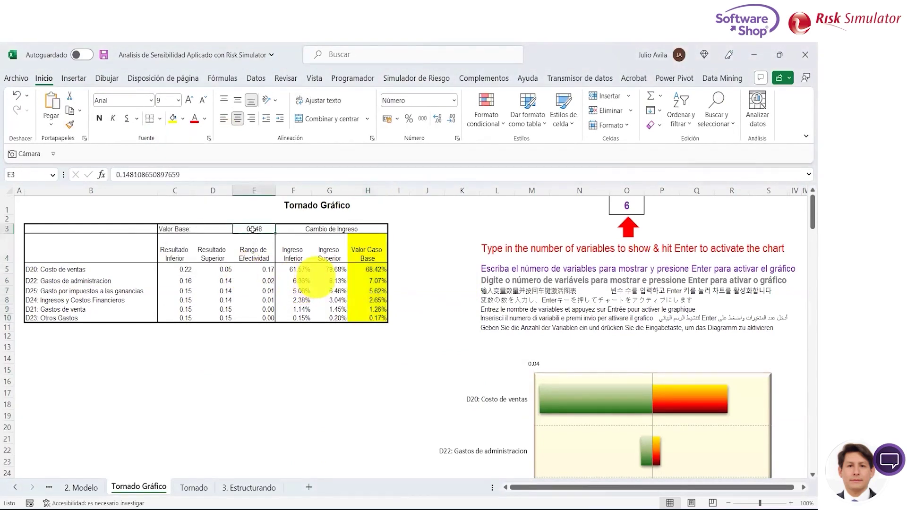
click(174, 119)
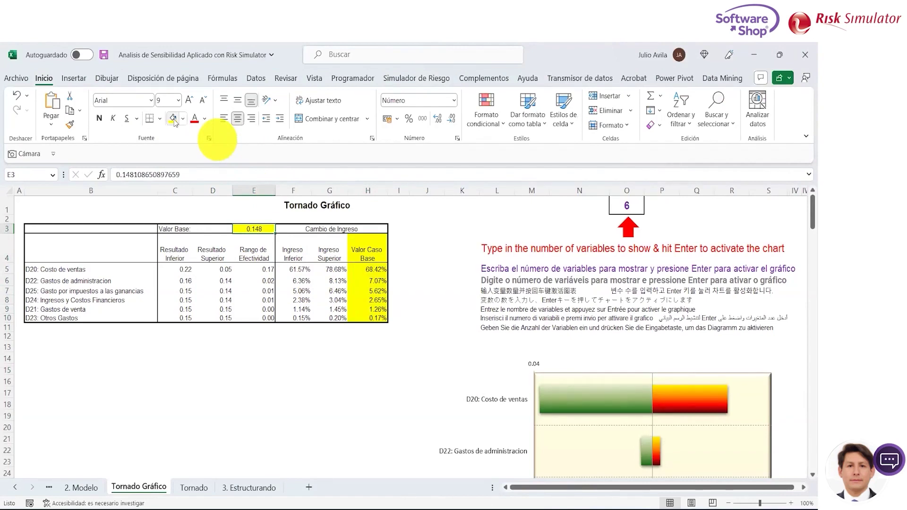
click(295, 368)
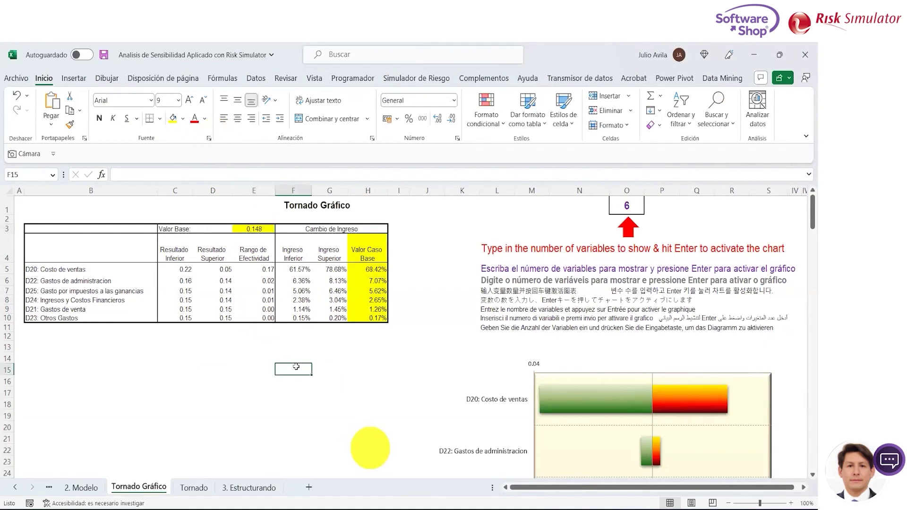
Step: Fill the Ingreso Inferior column F4:F10 light green
click(299, 254)
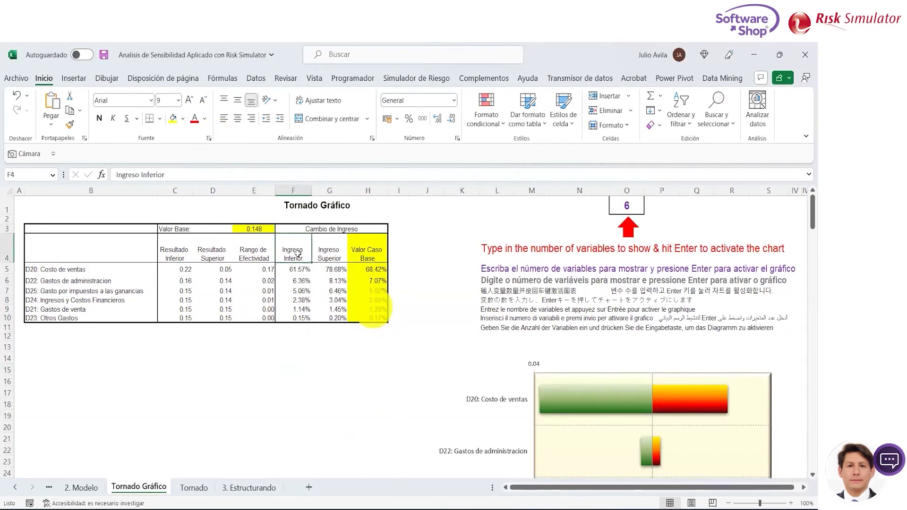
drag(298, 254, 300, 305)
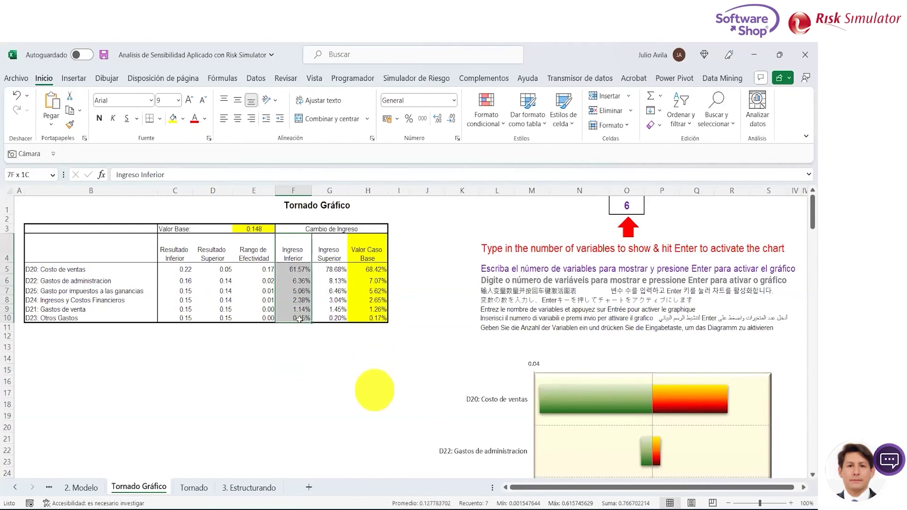
drag(299, 320, 300, 321)
click(184, 121)
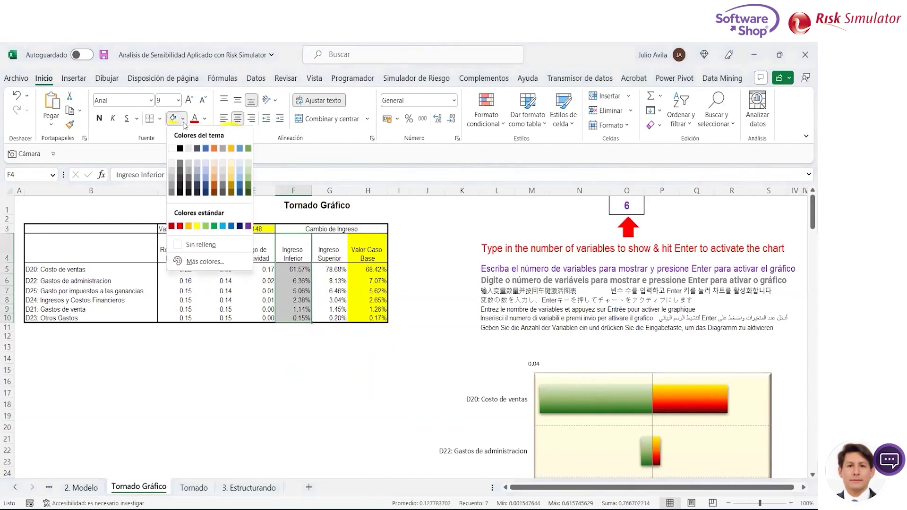
click(206, 226)
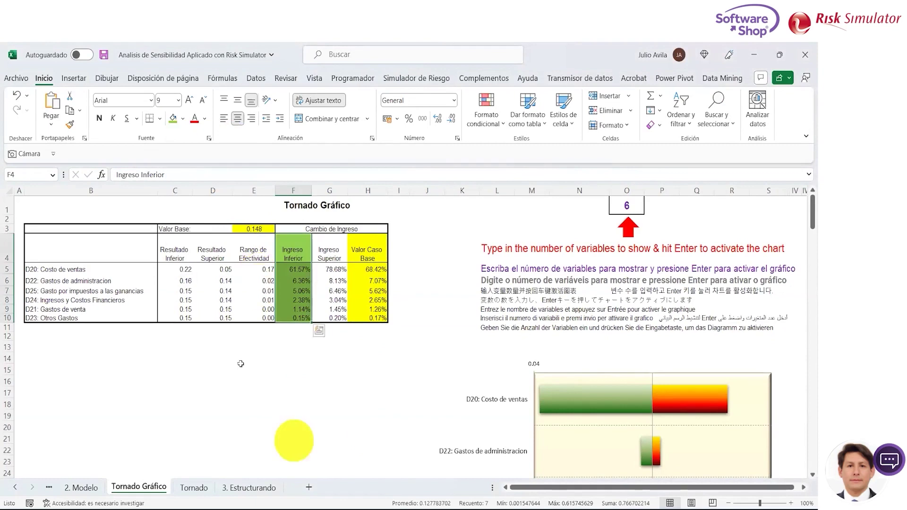
click(256, 367)
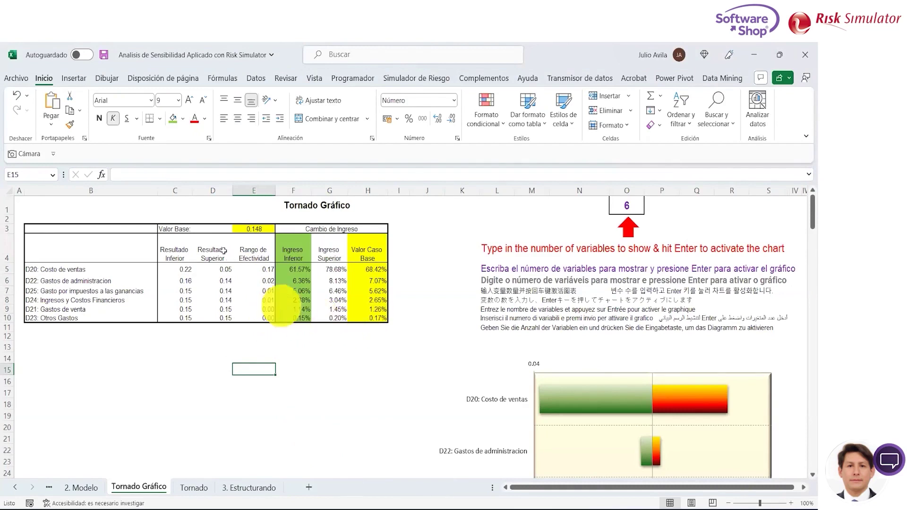
Step: Fill the Resultado Superior column green and select the Valor Base cell E3
drag(222, 251, 221, 318)
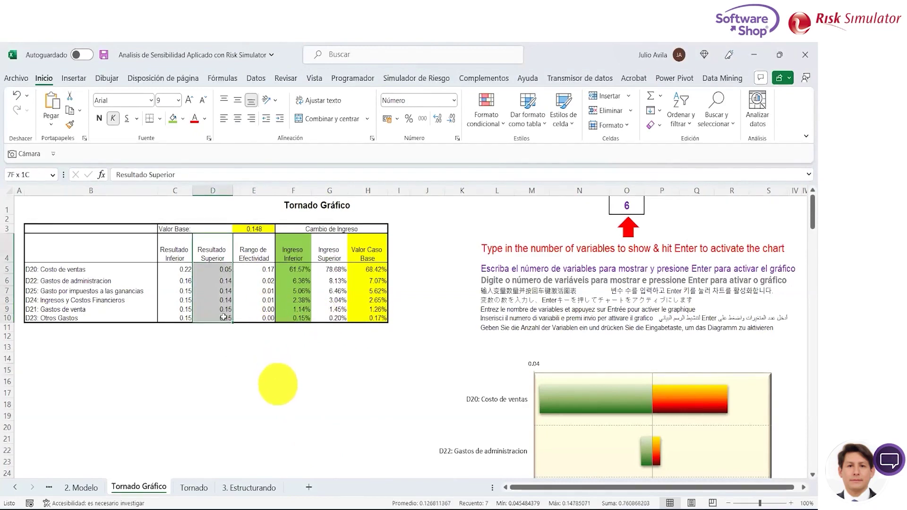
click(173, 120)
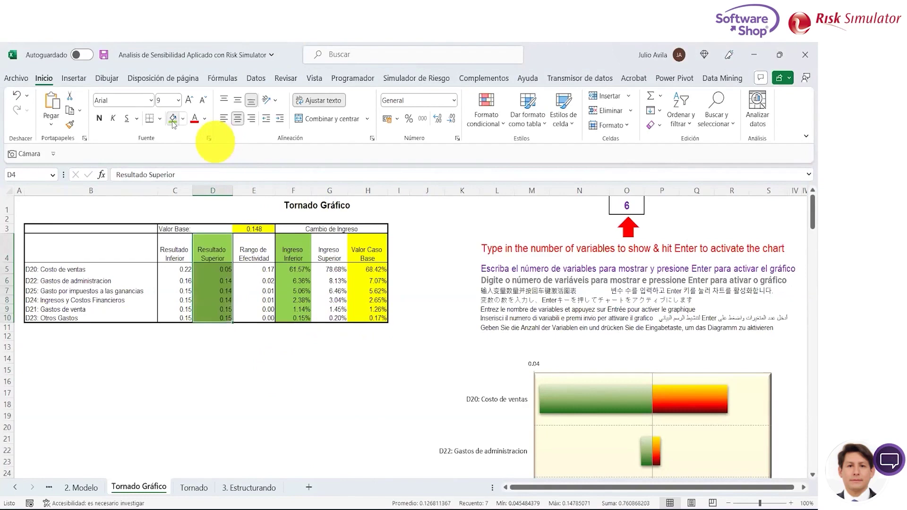
click(253, 371)
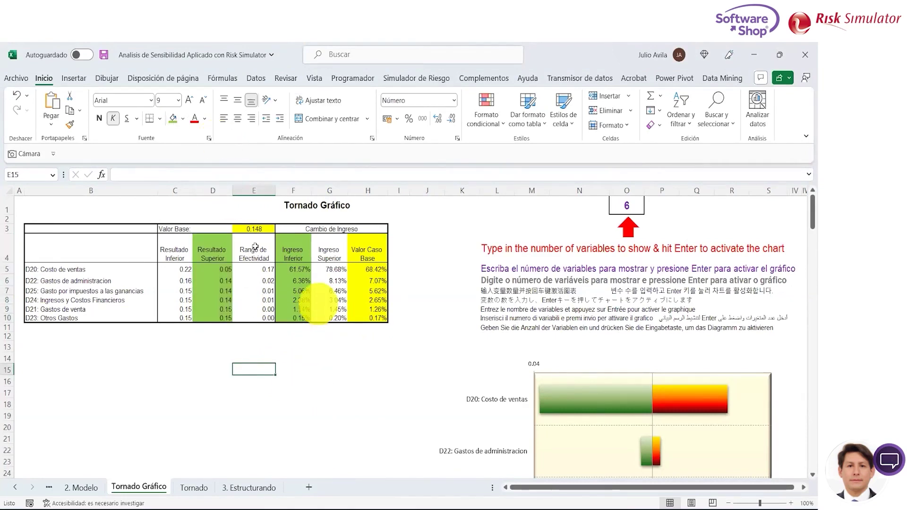
click(254, 229)
Step: Format Valor Base E3 and Resultado Superior D5:D10 as one-decimal percentages
click(409, 119)
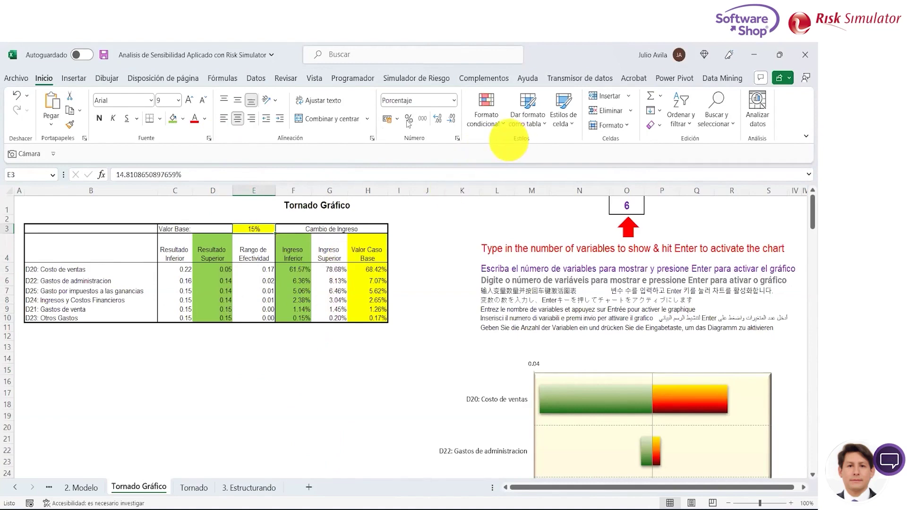
click(438, 119)
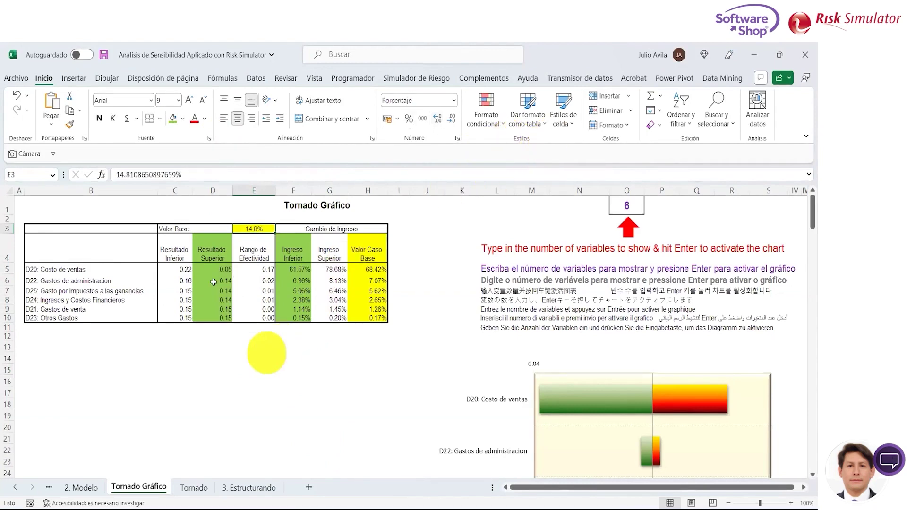
drag(215, 269, 217, 321)
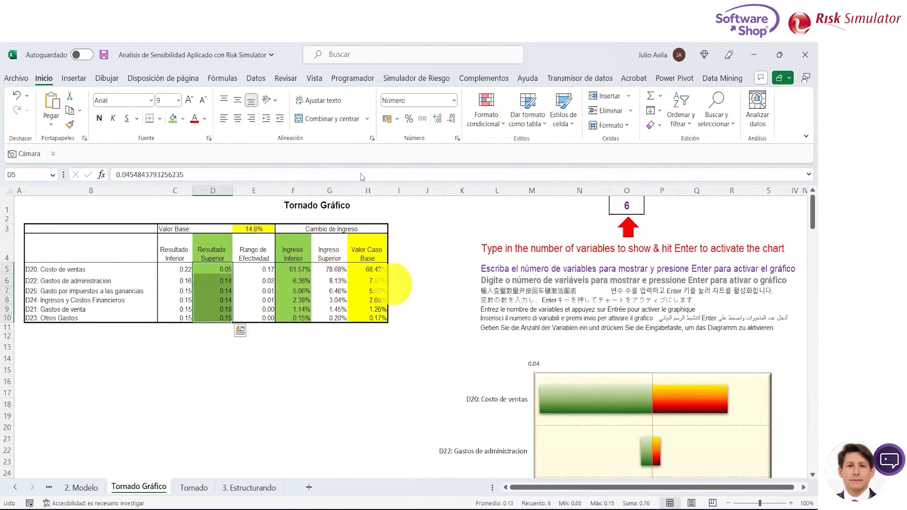
click(409, 120)
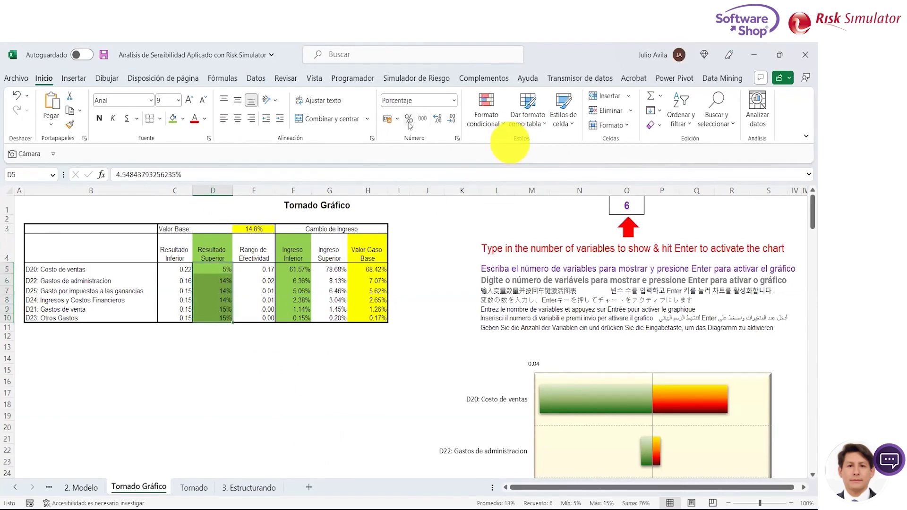
click(438, 119)
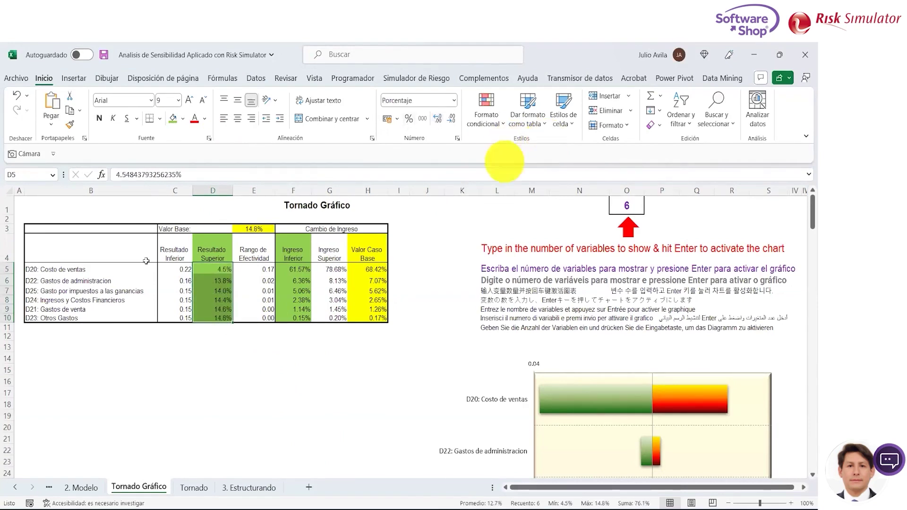
click(6, 269)
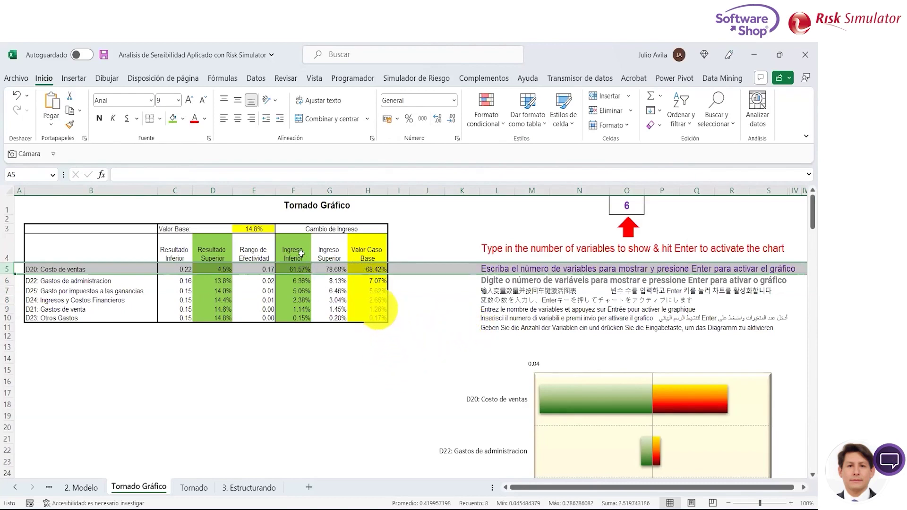
Step: Remove the fill from Ingreso Inferior and fill Ingreso Superior G4:G10 green
drag(301, 253, 293, 328)
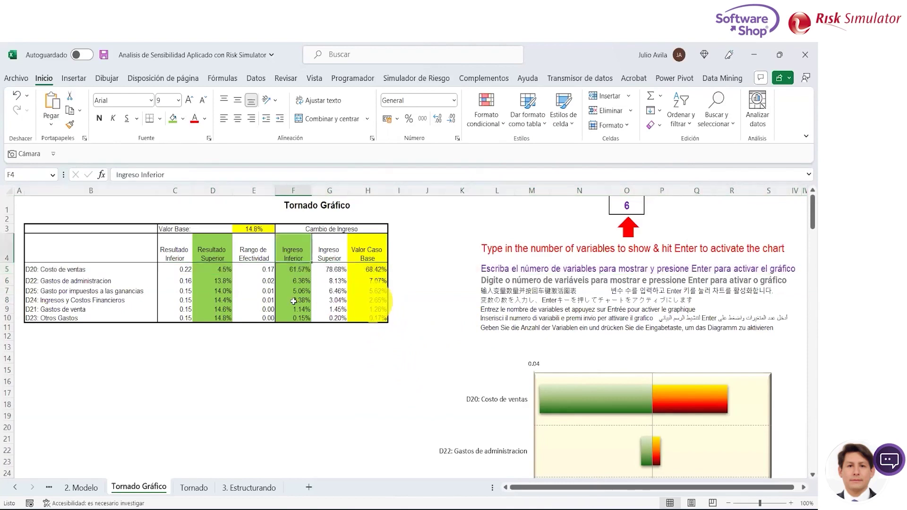
click(183, 119)
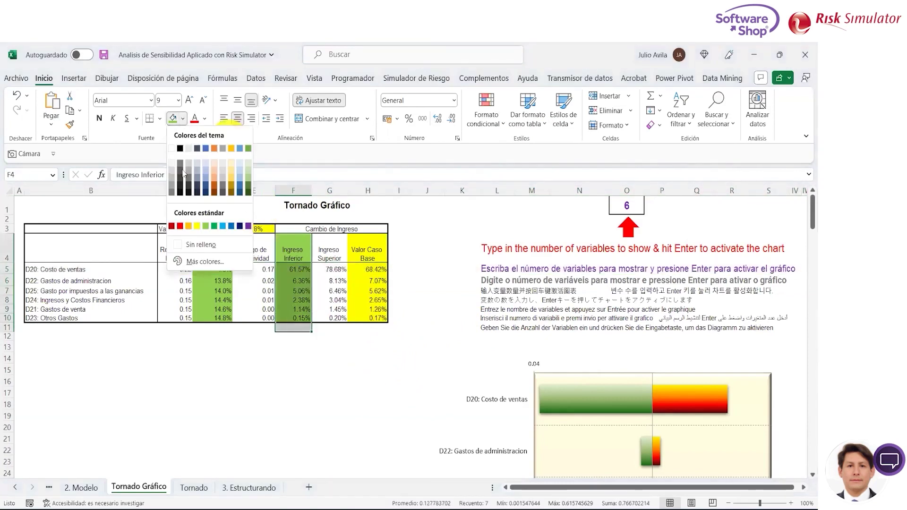
click(196, 246)
click(336, 255)
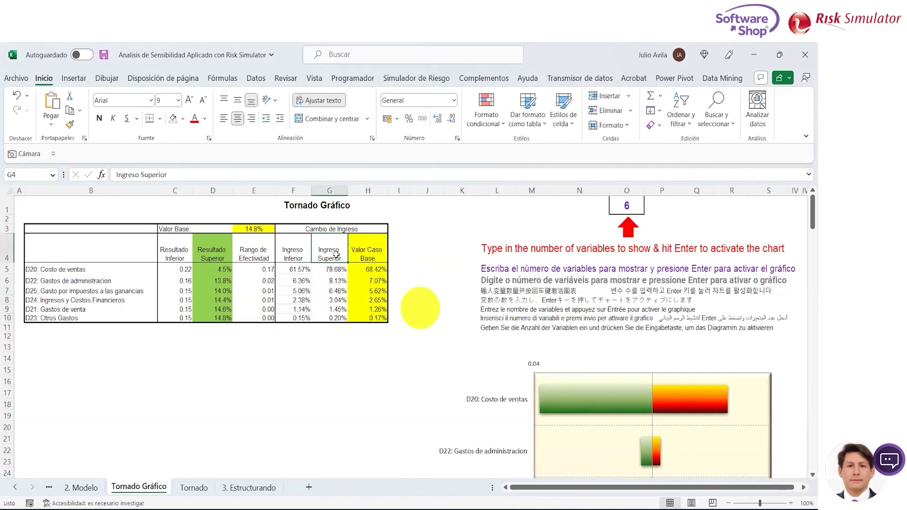
drag(336, 255, 331, 319)
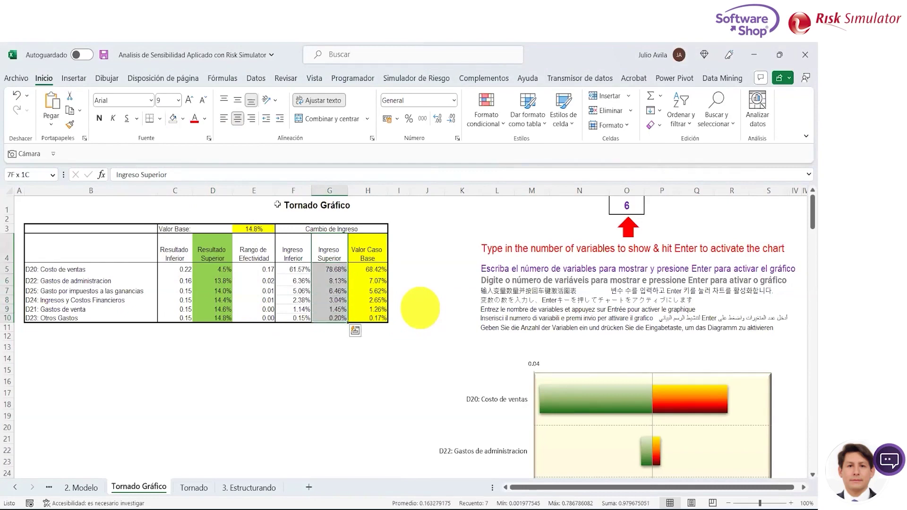
click(183, 119)
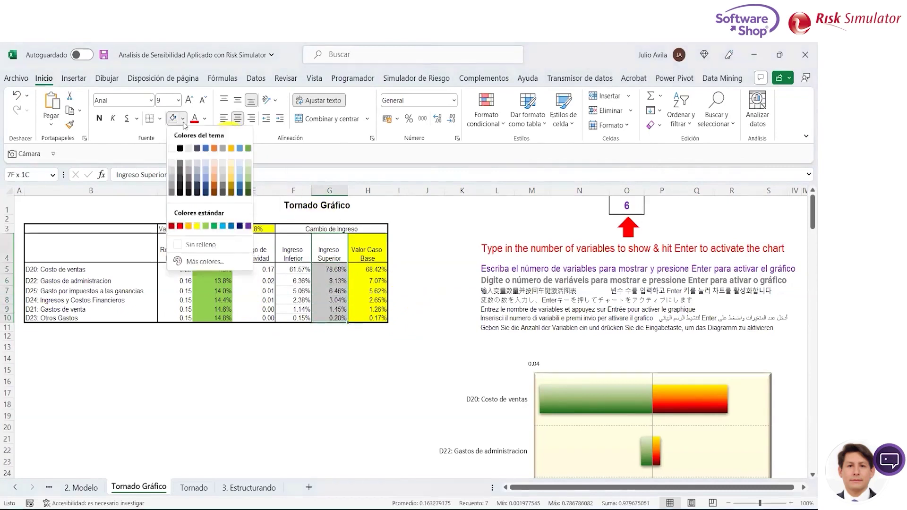
click(209, 226)
Step: Check the Ingreso Superior, Resultado Superior and Ingreso Inferior values across row 5
click(335, 281)
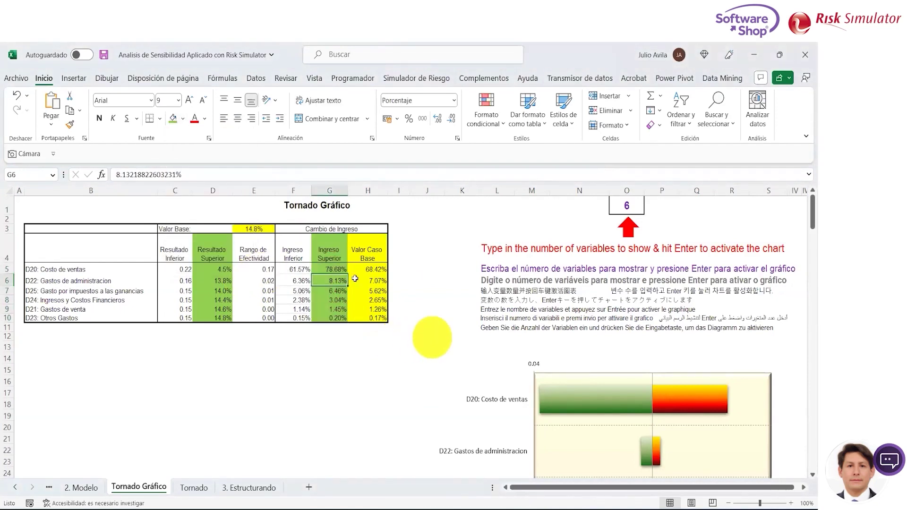
key(Up)
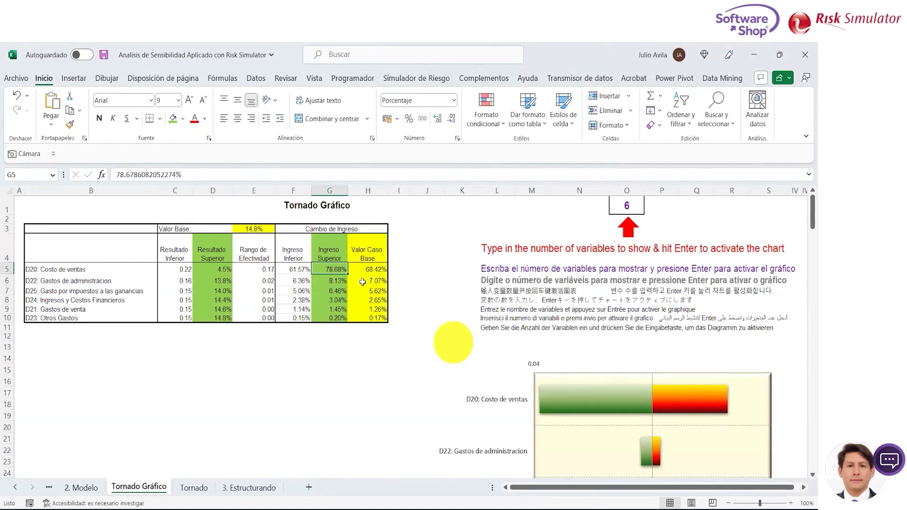
key(Left)
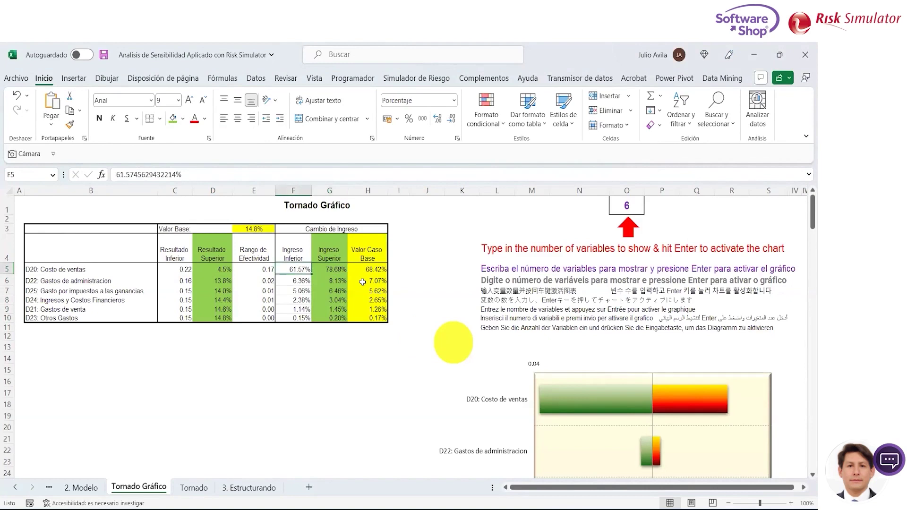
key(Left)
key(Up)
key(Up)
key(Up)
key(Down)
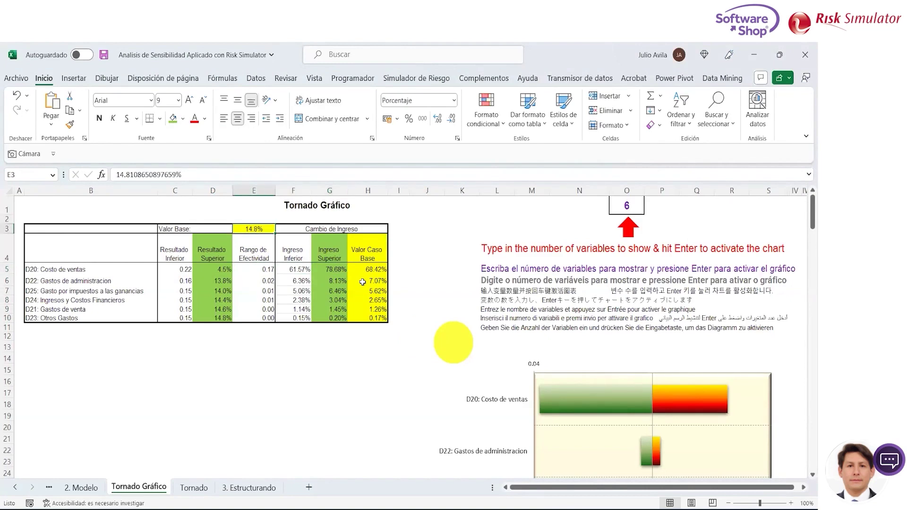
key(Down)
key(Down)
key(Down)
key(Left)
key(Up)
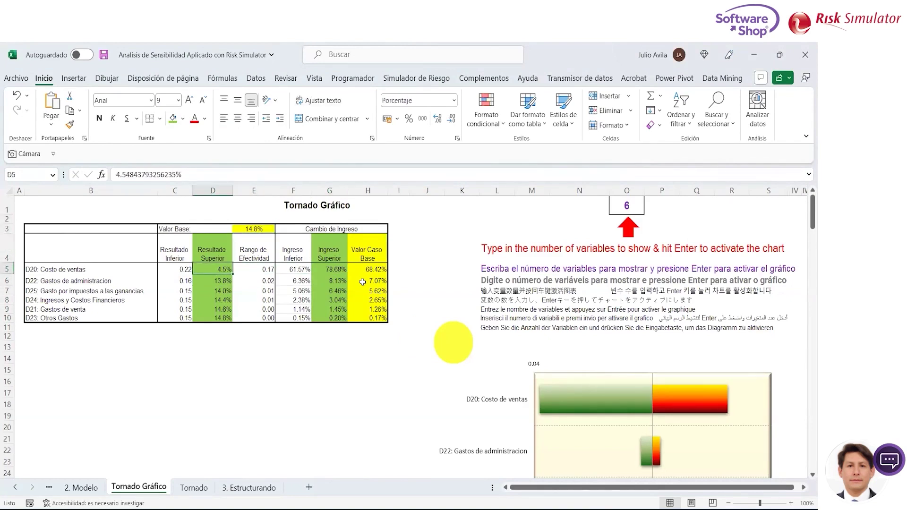
key(Right)
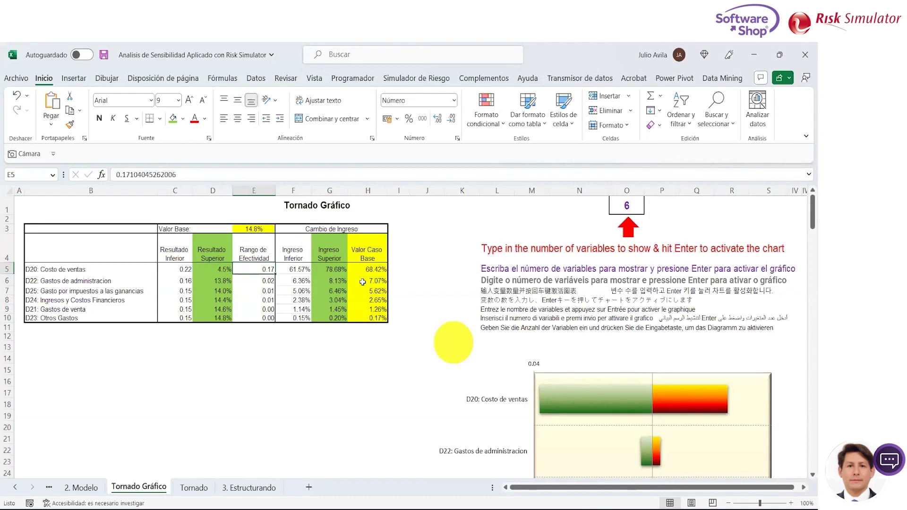
key(Right)
key(Right)
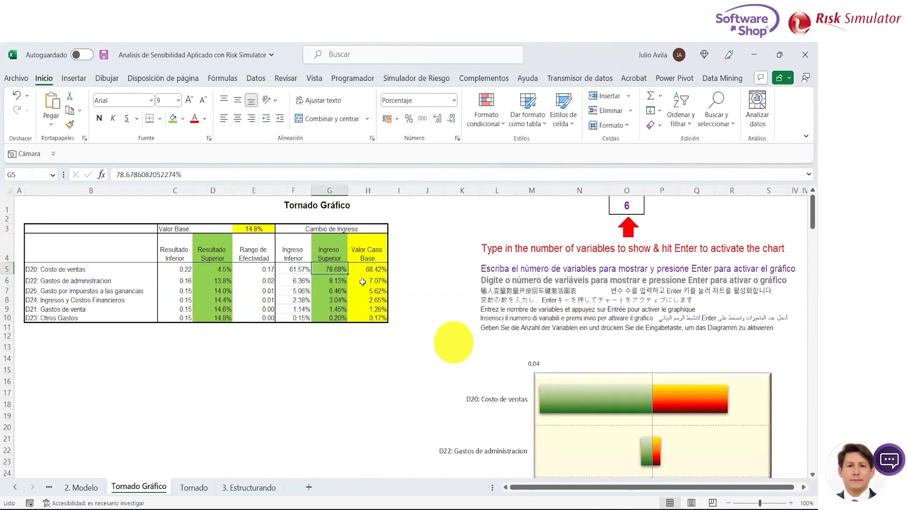
key(Left)
key(Left)
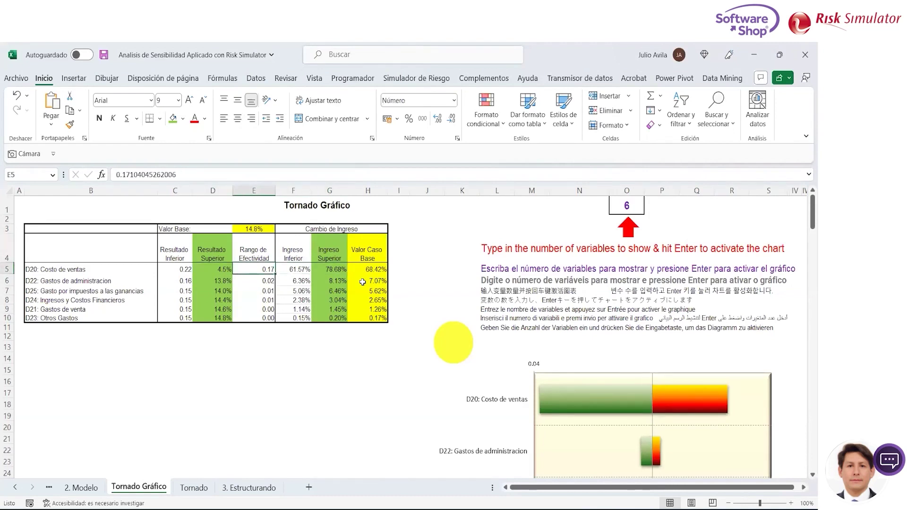
key(Left)
key(Right)
key(Right)
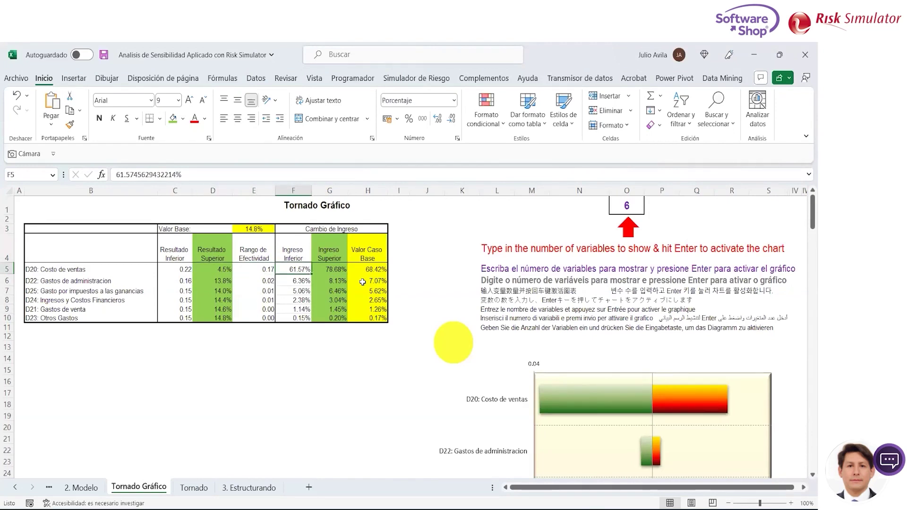
key(Left)
key(Left)
key(Left)
key(Left)
Step: Select the variable names B6:B10, then the Valor Caso Base cells H6:H10
key(shift+Right)
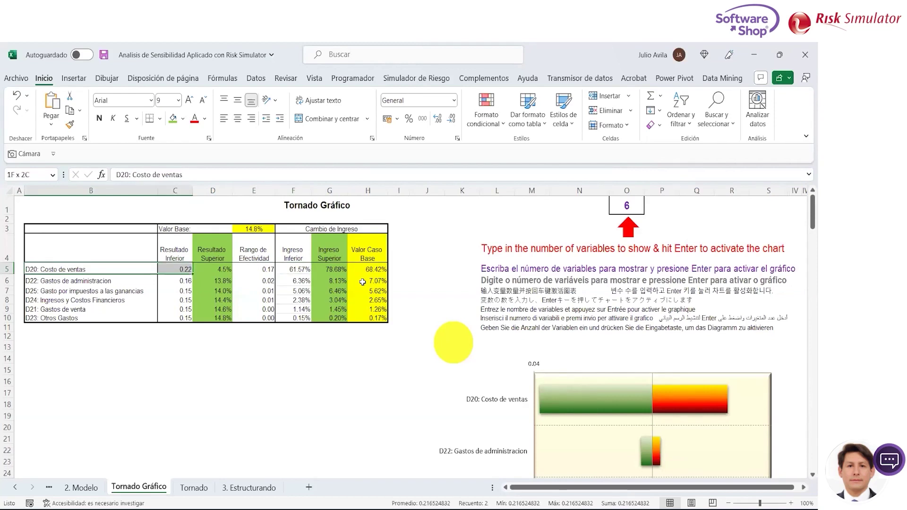
key(shift+Right)
key(shift+Right)
key(shift+Right)
key(shift+Right)
key(shift+Right)
key(Down)
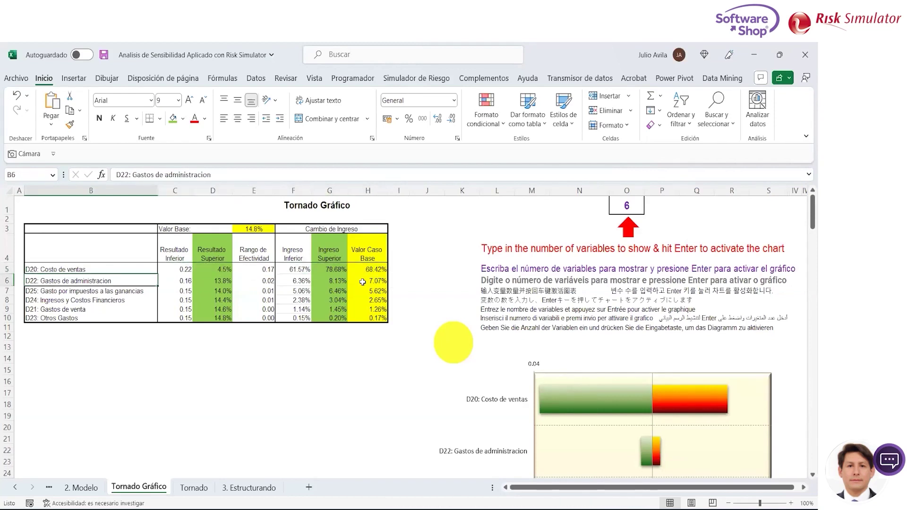
key(shift+Right)
key(shift+Right)
key(shift+Right)
key(Right)
key(Right)
key(Right)
key(Right)
key(Right)
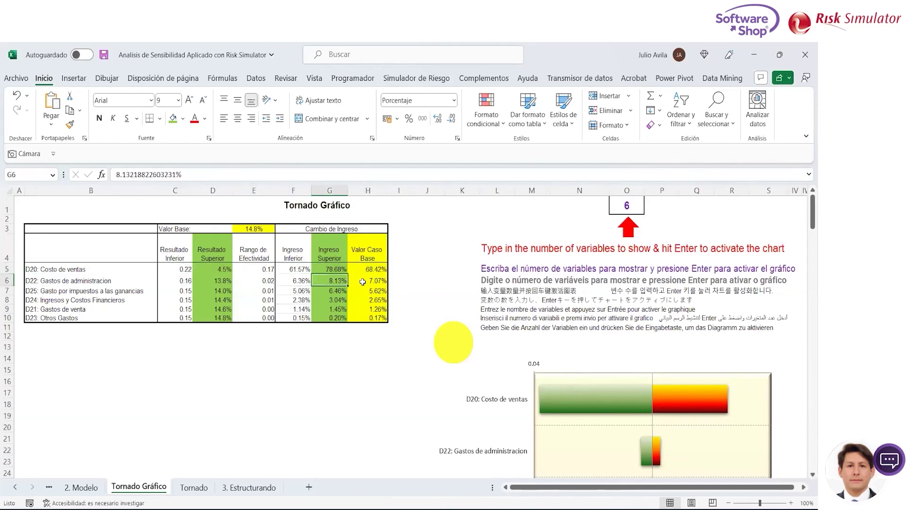
key(Left)
key(Left)
key(Left)
key(Left)
key(Left)
key(shift+Down)
key(shift+Down)
key(shift+Down)
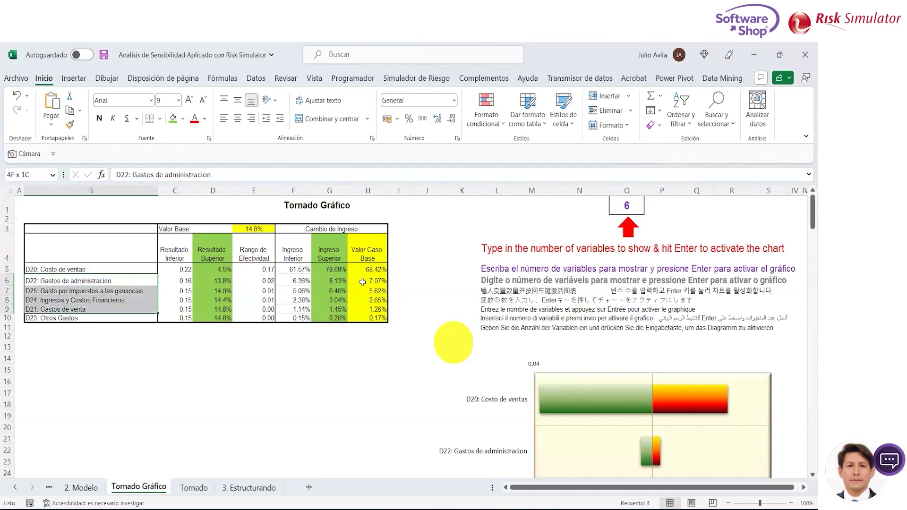
key(shift+Down)
key(Right)
key(Right)
key(Right)
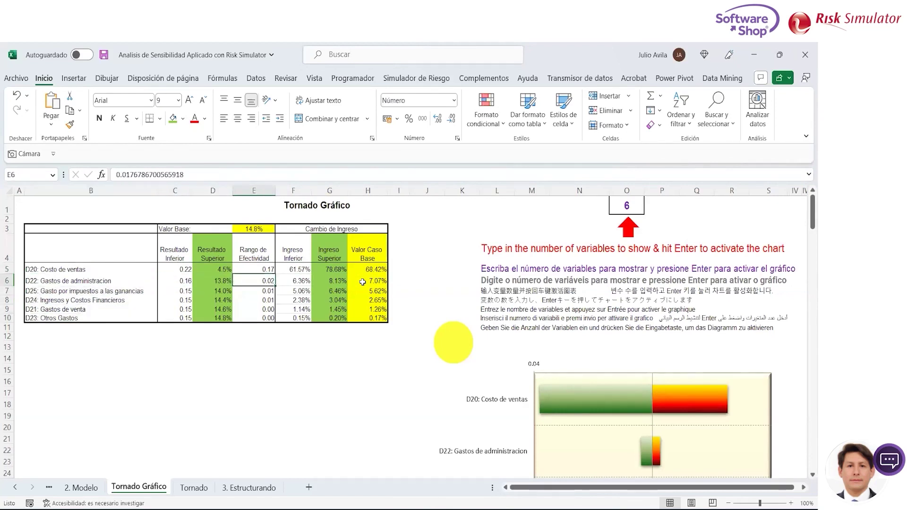
key(Right)
key(Right)
key(Right)
key(shift+Down)
key(shift+Down)
key(shift+Down)
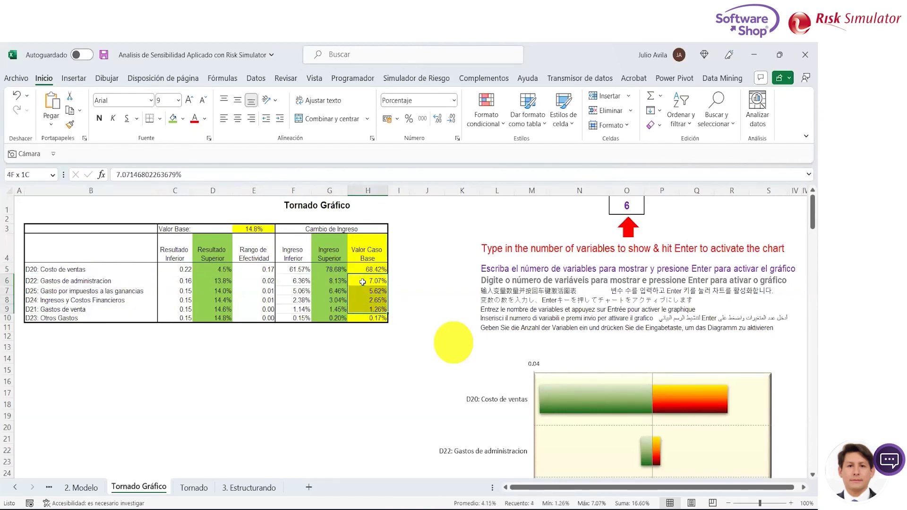
key(shift+Down)
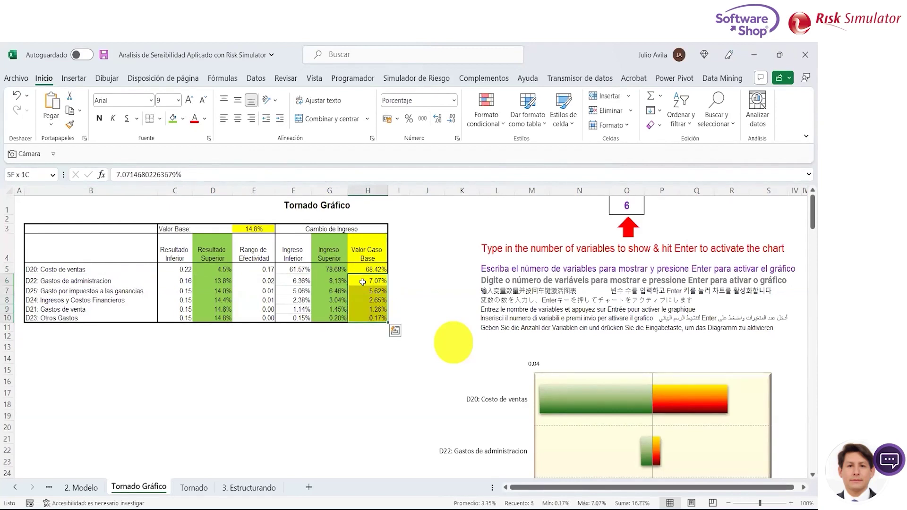
Step: Apply a background fill colour to the Ingreso Inferior cells F4:F10
click(329, 250)
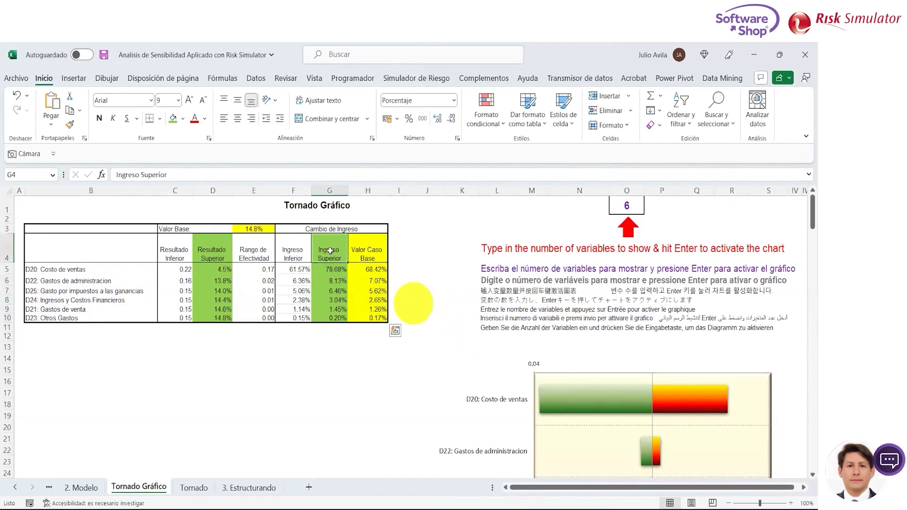
key(shift+Down)
key(shift+Down)
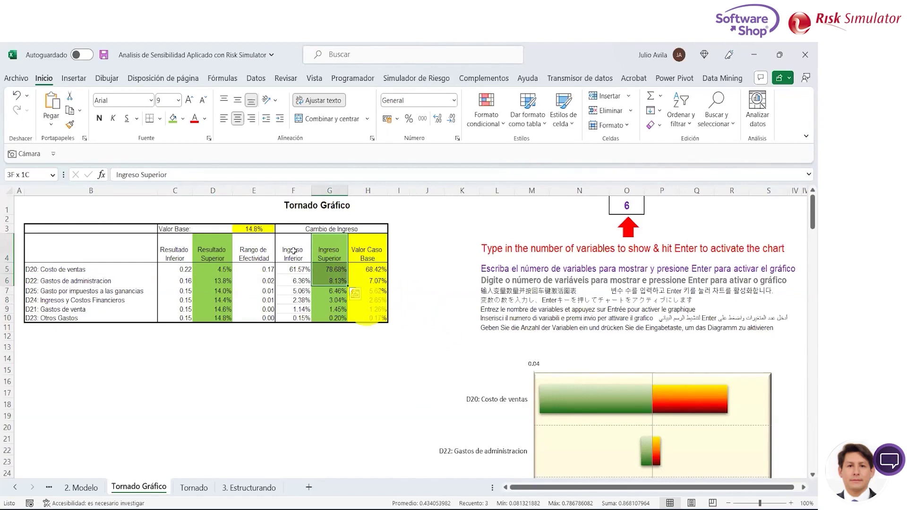
click(294, 251)
key(shift+Down)
key(shift+Down)
key(shift+Down)
key(shift+Down)
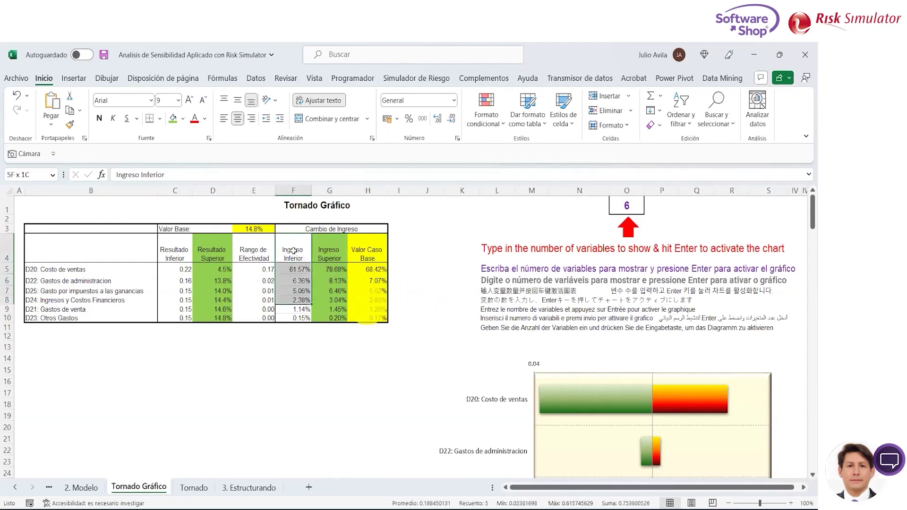
key(shift+Down)
key(shift+Down)
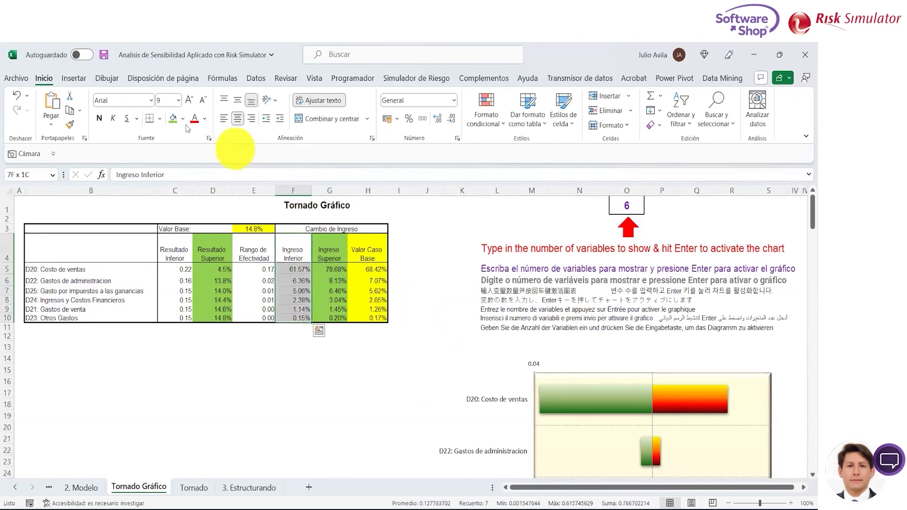
click(184, 122)
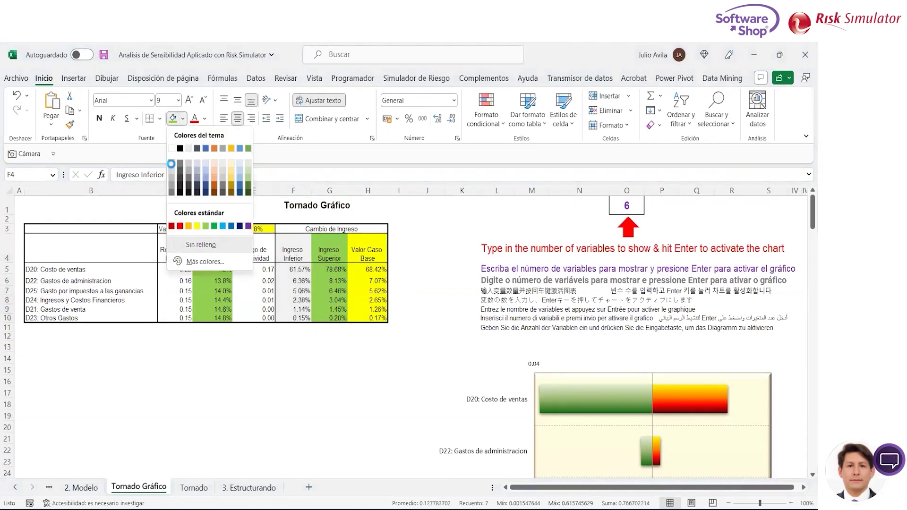
click(171, 165)
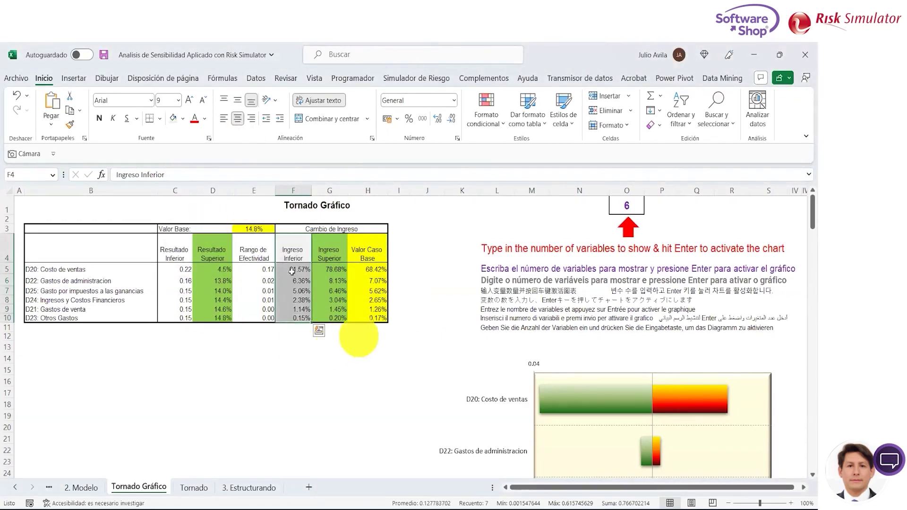
Step: Format the Resultado Inferior values C5:C10 as percentages, e.g. 21.7% for Costo de ventas
drag(176, 255, 176, 317)
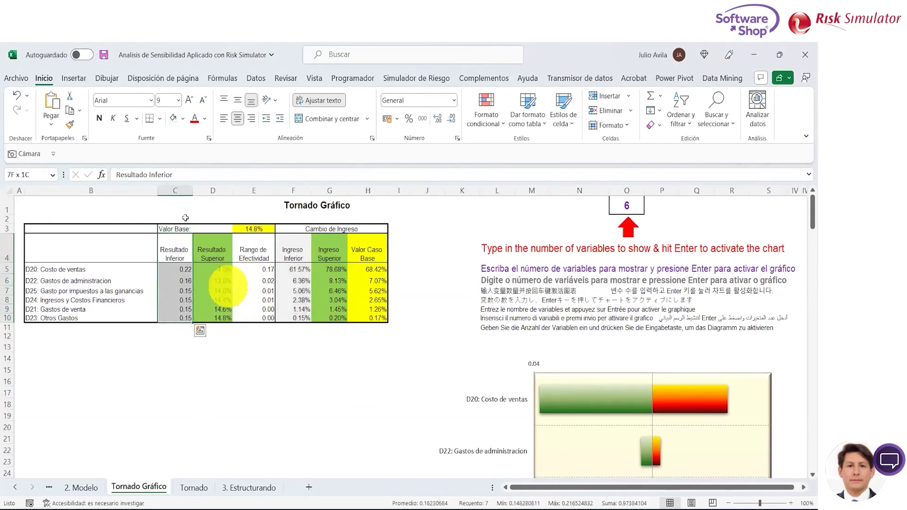
key(Down)
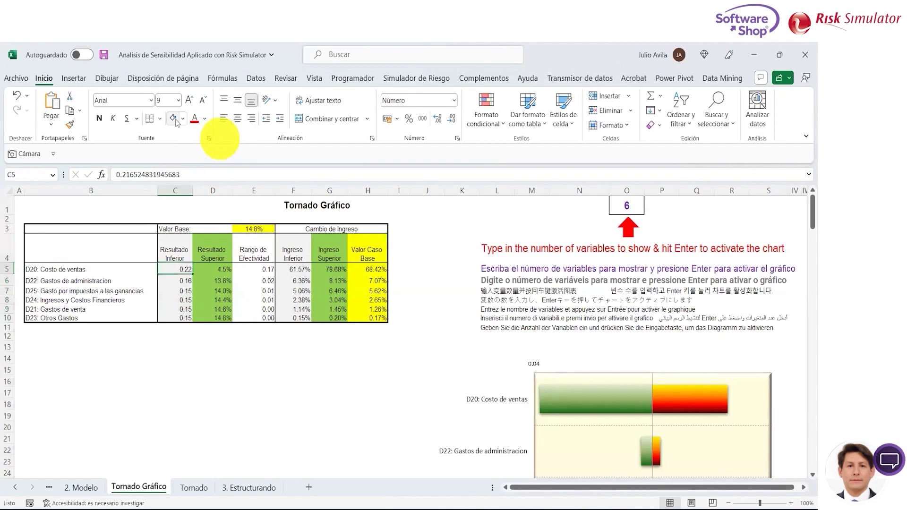
key(shift+Down)
key(shift+Down)
key(shift+Down)
key(shift+Down)
key(shift+Down)
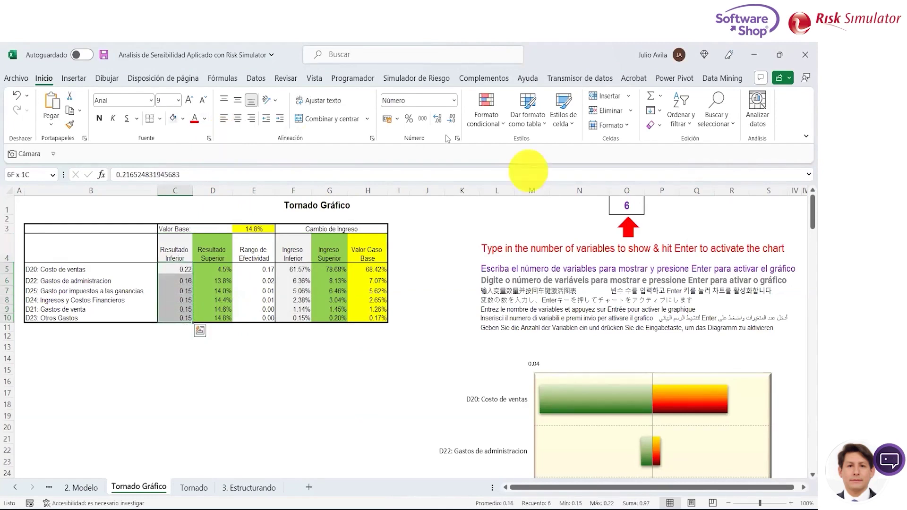
click(409, 120)
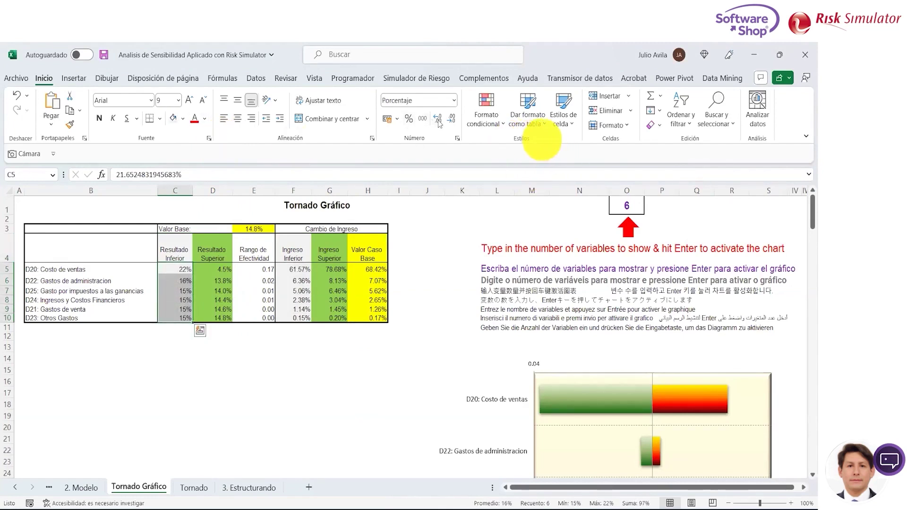
click(301, 279)
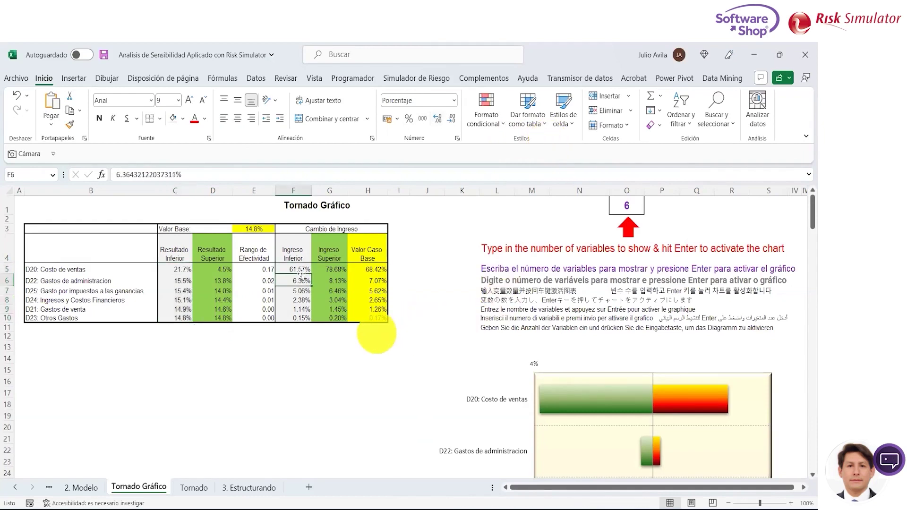
key(Left)
key(Left)
key(Left)
key(Left)
key(Left)
key(shift+Right)
key(shift+Right)
key(shift+Right)
key(shift+Right)
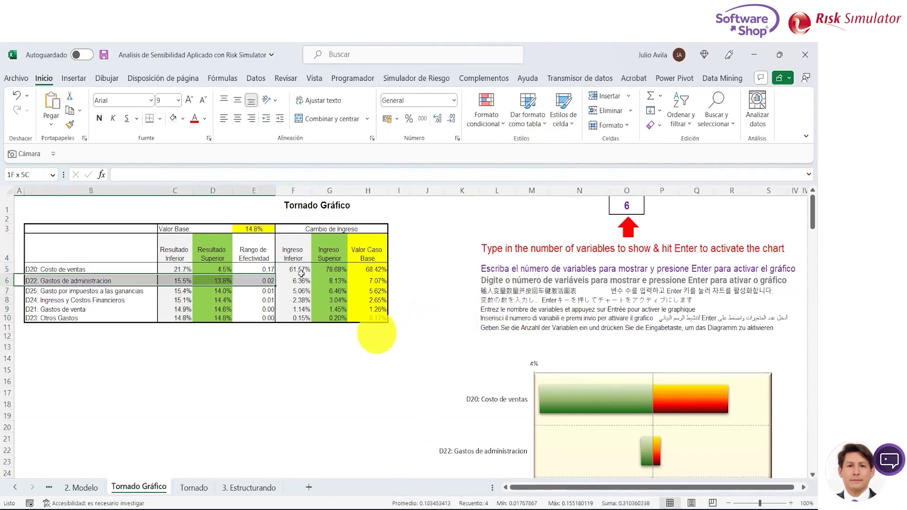
key(shift+Right)
key(shift+Right)
key(shift+Right)
key(Right)
key(Right)
key(Right)
key(Right)
key(Right)
key(Right)
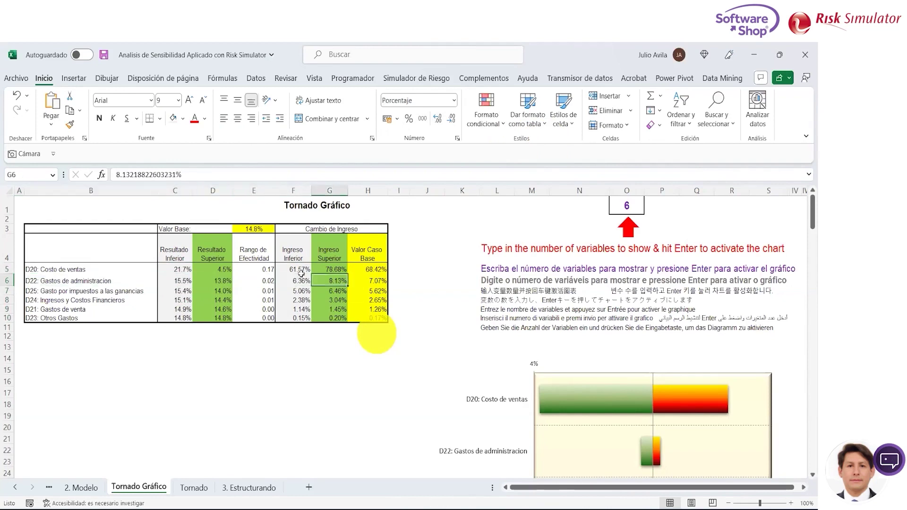
key(Right)
key(Right)
key(Left)
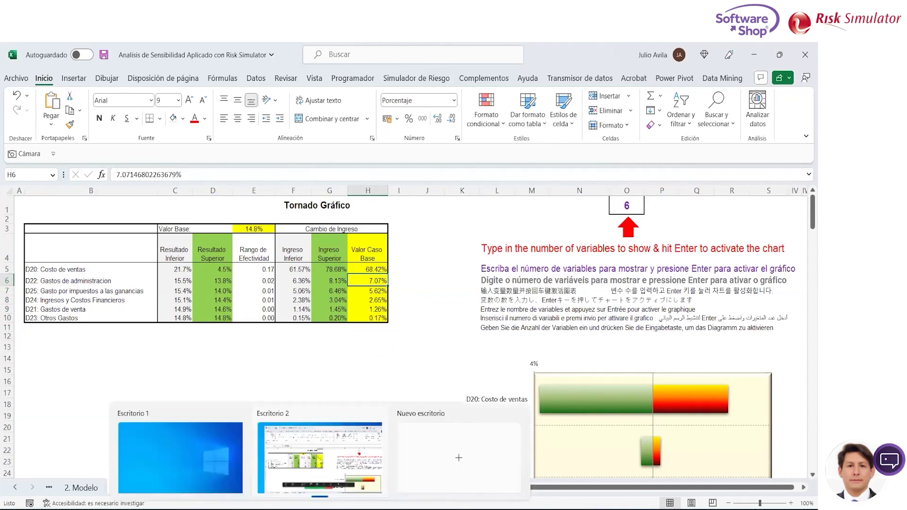
click(293, 280)
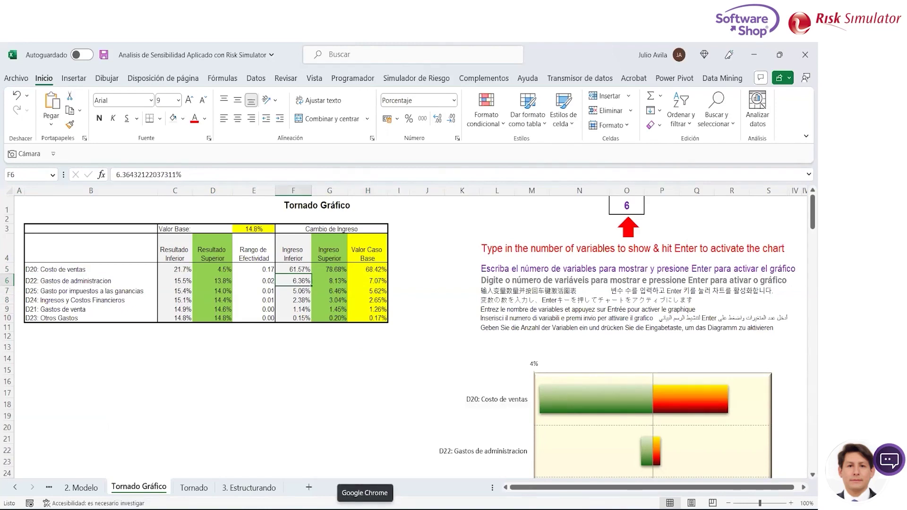
key(Left)
key(Up)
key(Up)
key(Up)
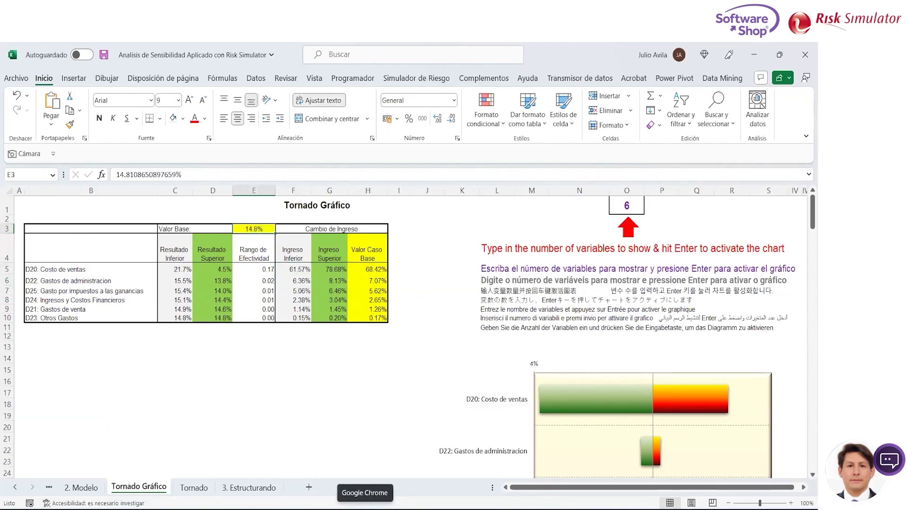
key(Down)
key(Down)
key(Down)
key(Right)
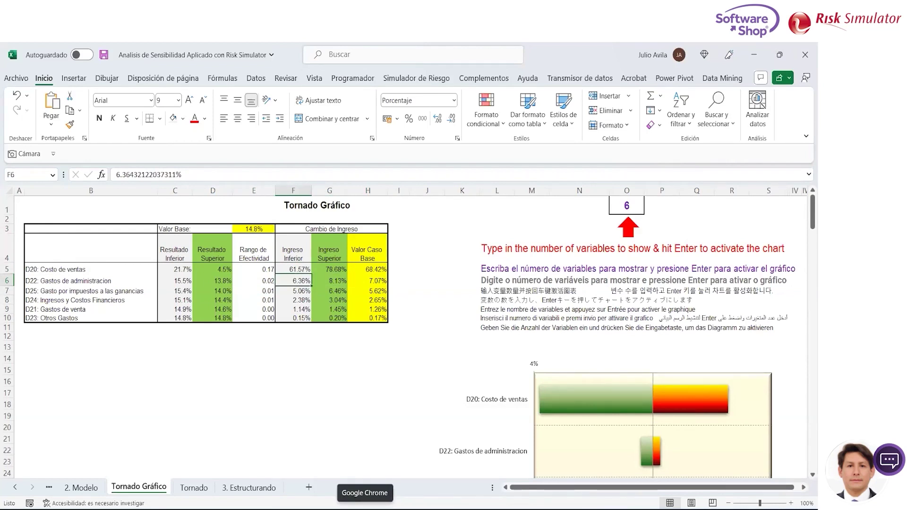
key(Left)
key(Left)
key(Left)
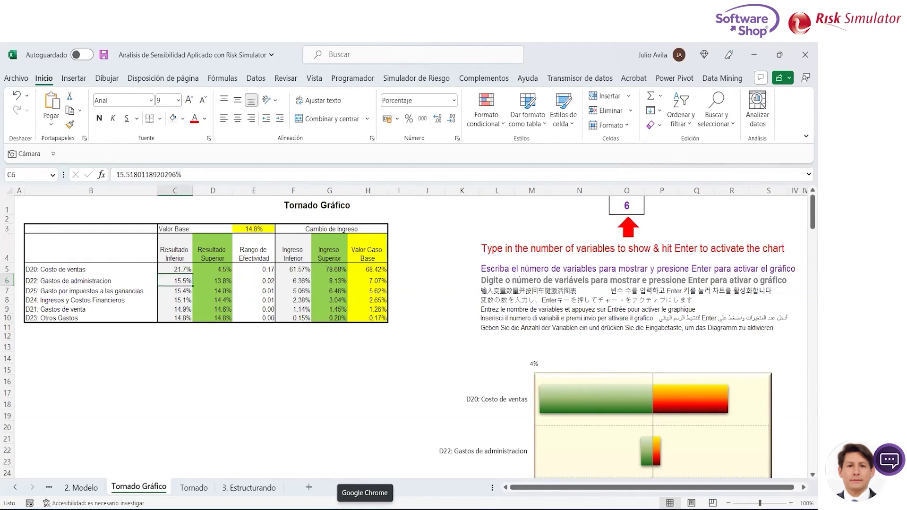
key(shift+Left)
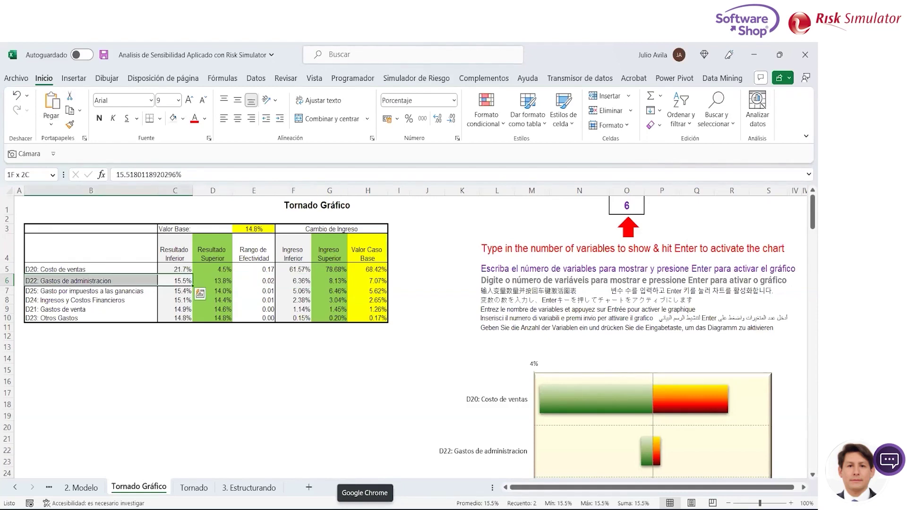
key(Left)
key(shift+Right)
key(shift+Right)
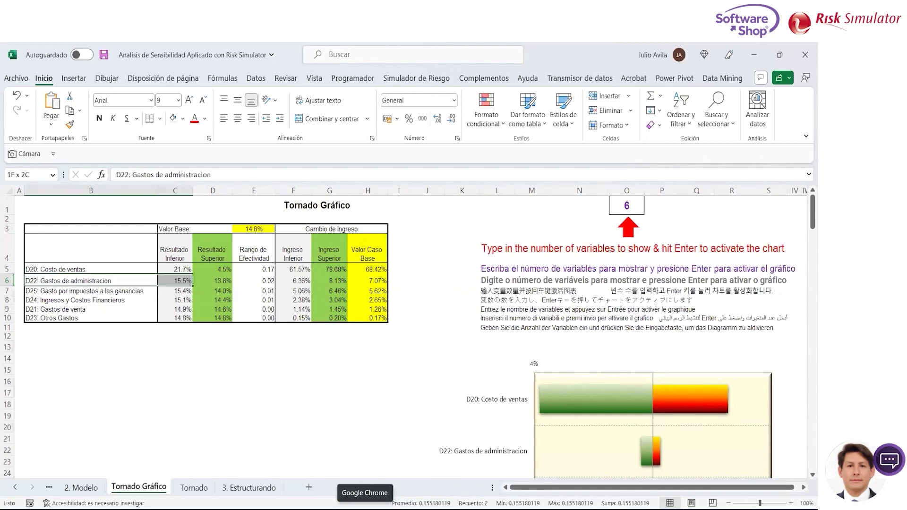
key(shift+Right)
key(shift+Right)
key(shift+Right)
key(shift+Right)
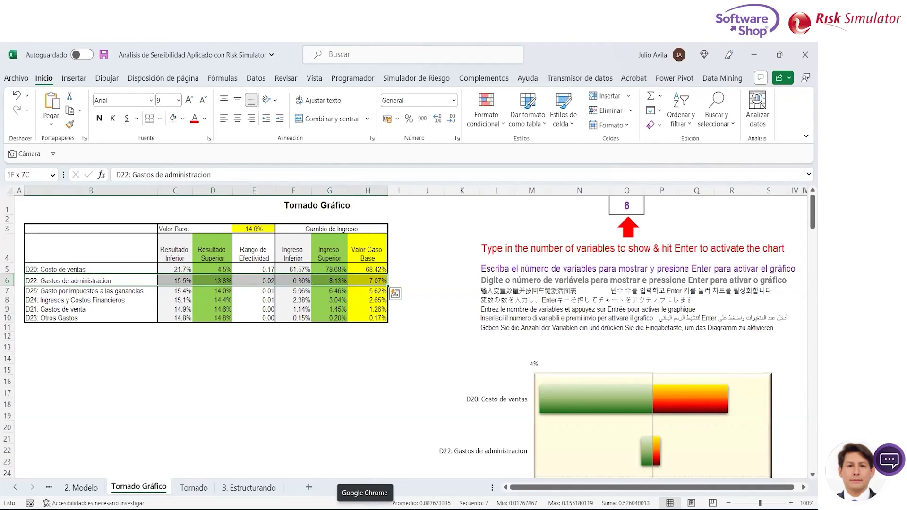
key(Left)
key(Right)
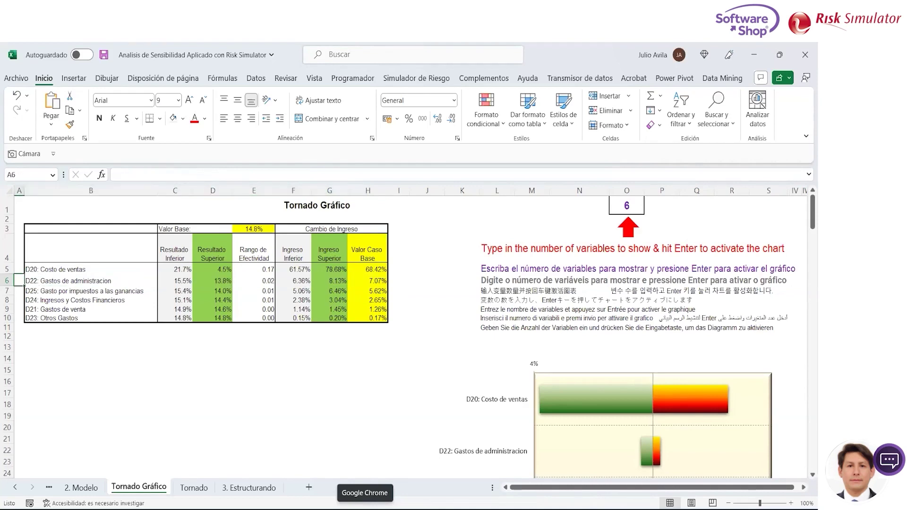
key(Right)
key(Right)
key(Right)
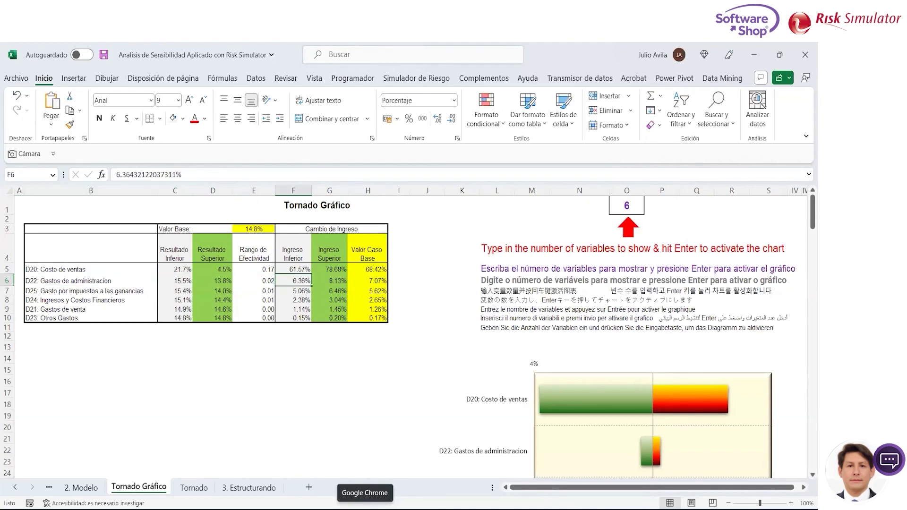
key(Left)
key(Left)
key(Left)
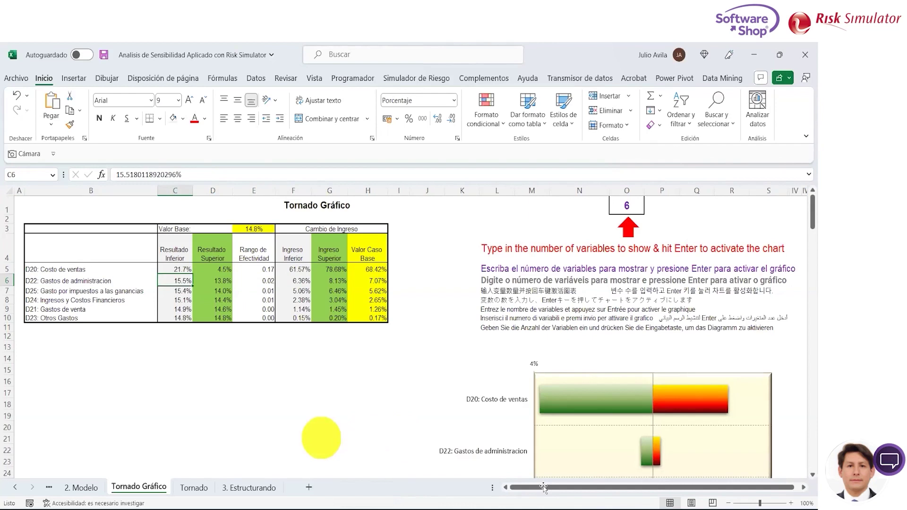
Step: Format the Rango de Efectividad values E5:E10 as one-decimal percentages, e.g. 17.1%
key(Left)
key(Up)
key(shift+Down)
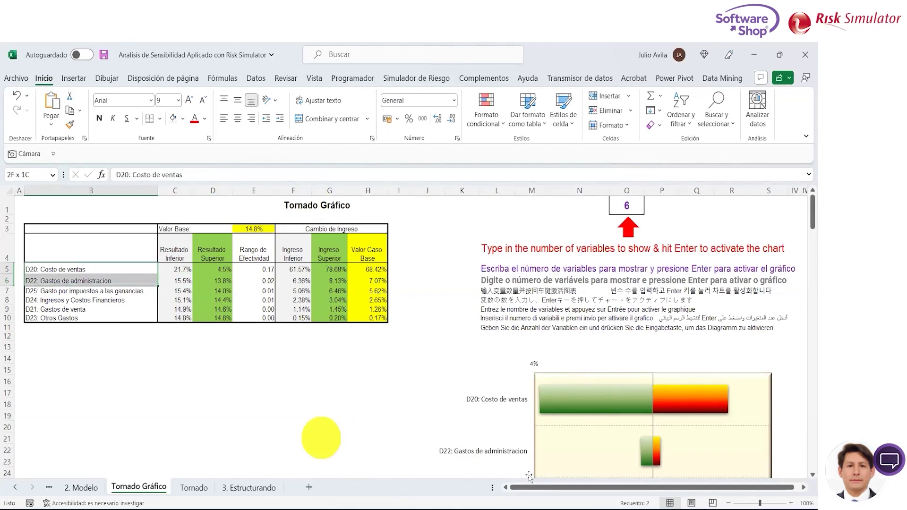
key(shift+Down)
key(shift+Down)
key(shift+Down)
key(shift+Down)
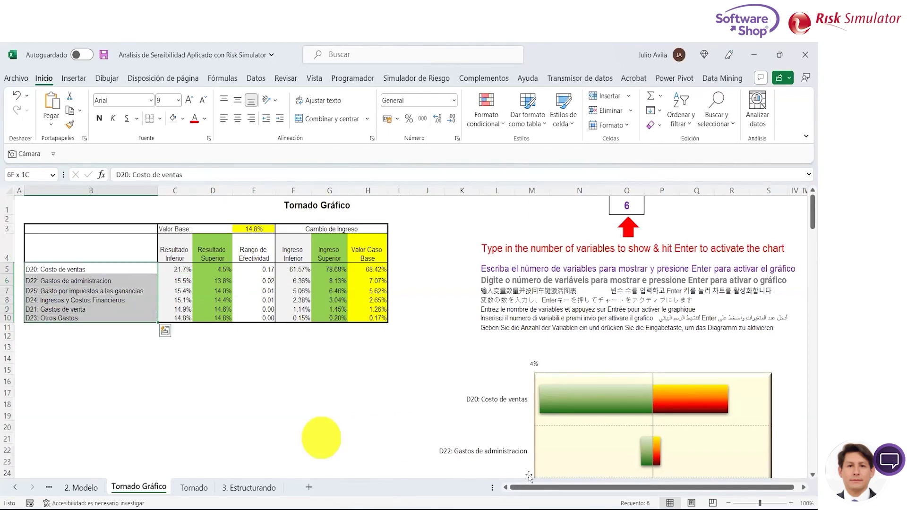
key(Right)
key(Right)
key(Right)
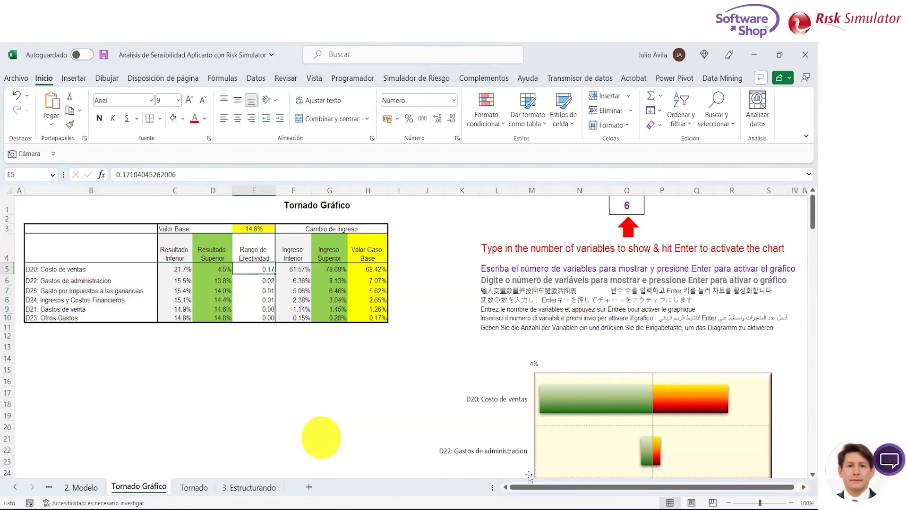
key(shift+Down)
key(shift+Down)
key(shift+Down)
key(shift+Down)
key(shift+Down)
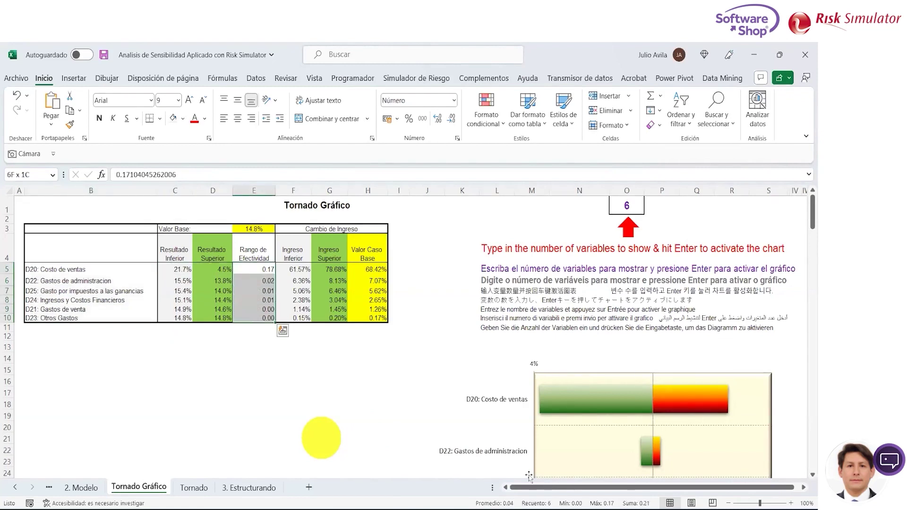
click(409, 119)
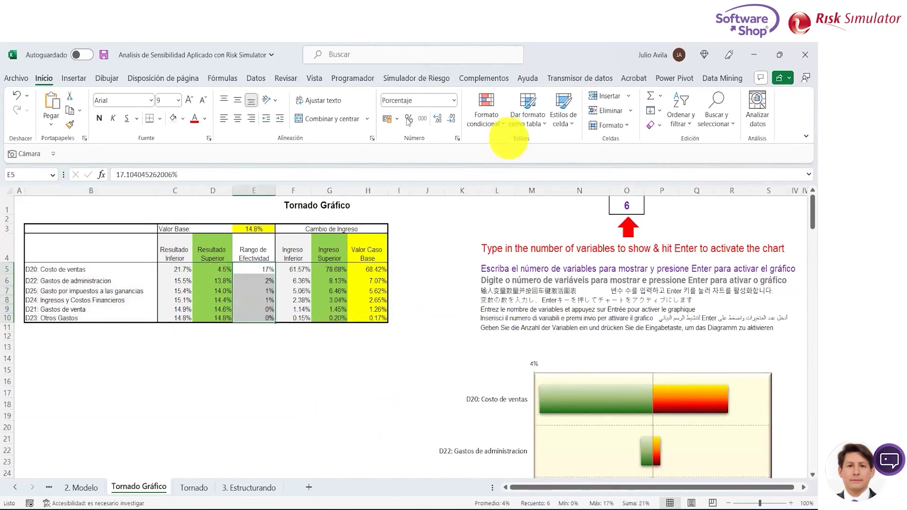
click(438, 118)
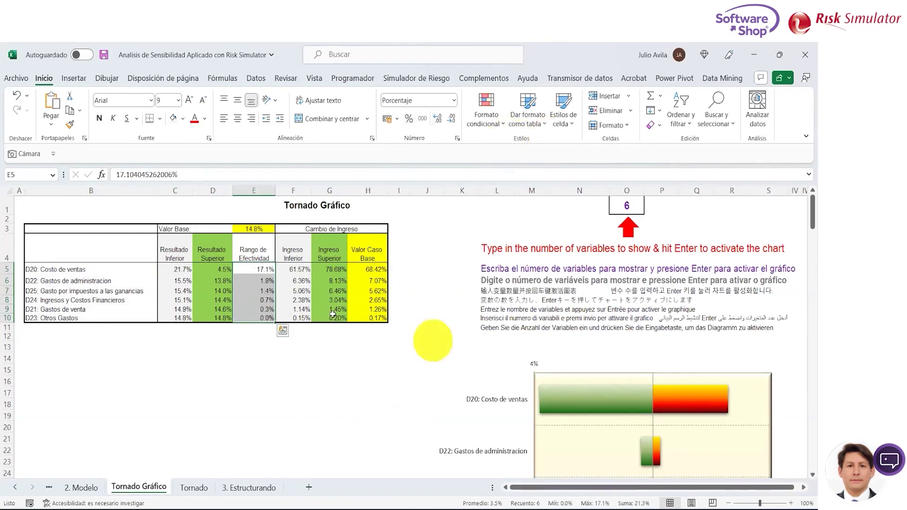
Step: Select empty cell E13 below the table and open the keyboard layout choices
click(319, 359)
click(256, 343)
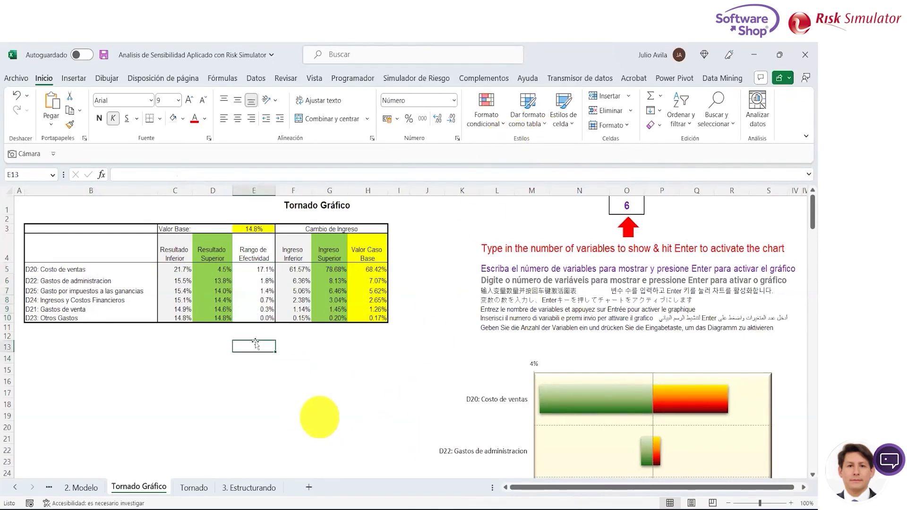
text(¿)
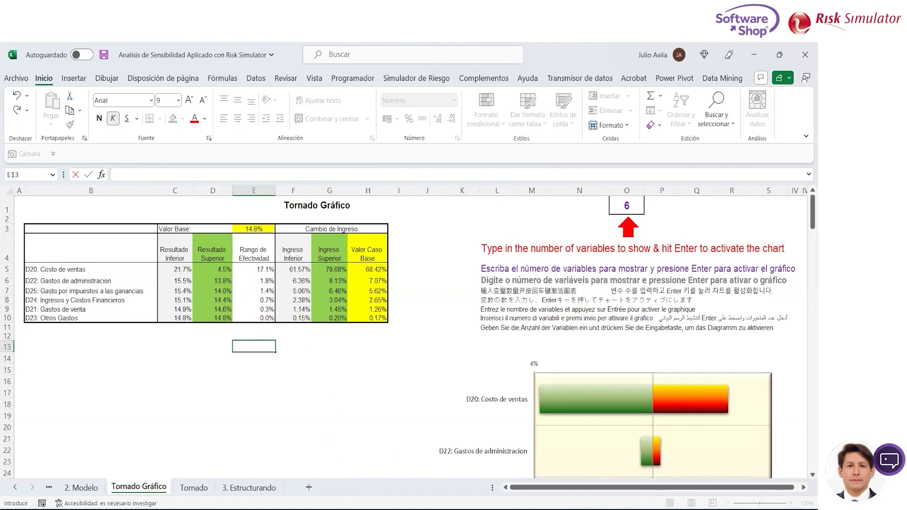
click(717, 506)
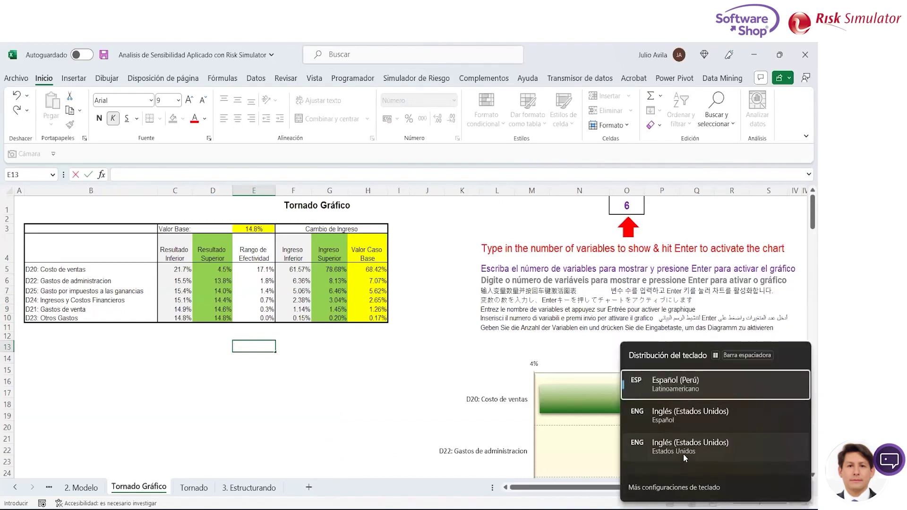
Step: Switch the keyboard input language and review the Costo de ventas results and effectiveness ranges
click(683, 453)
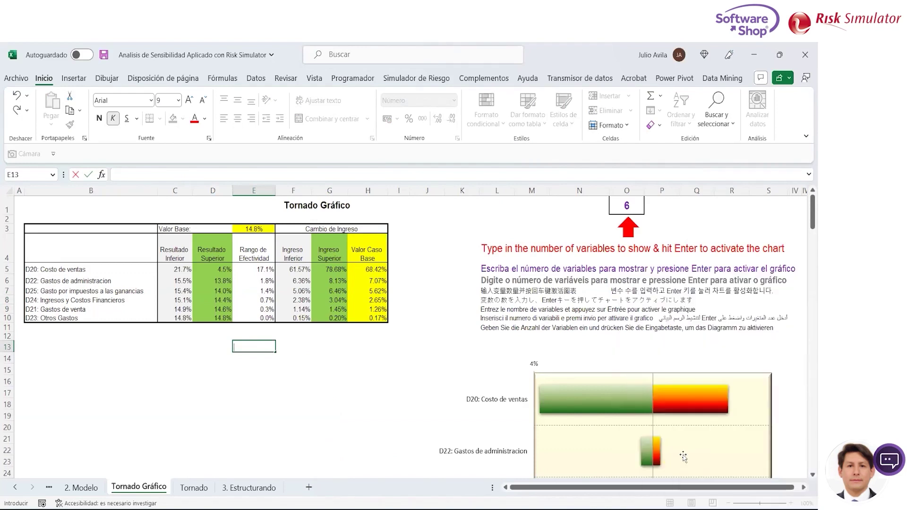
click(223, 273)
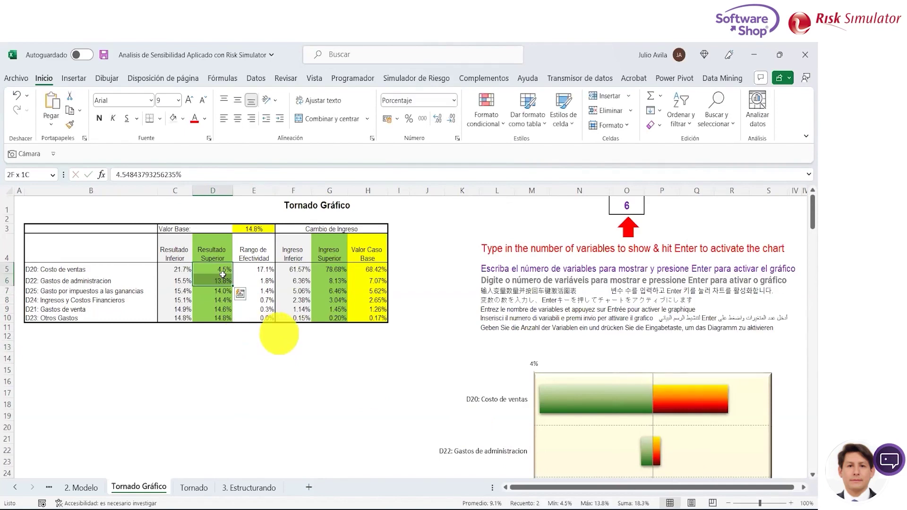
key(Left)
shift+click(224, 275)
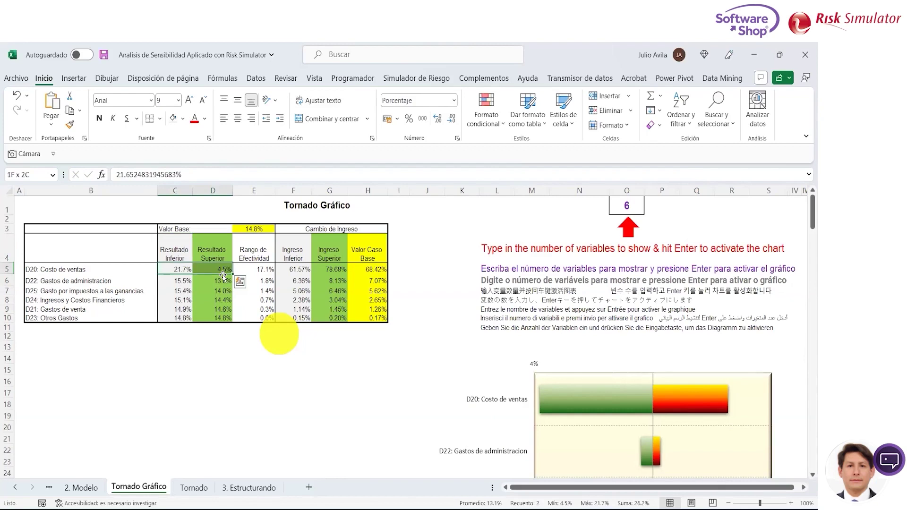
key(Right)
key(Right)
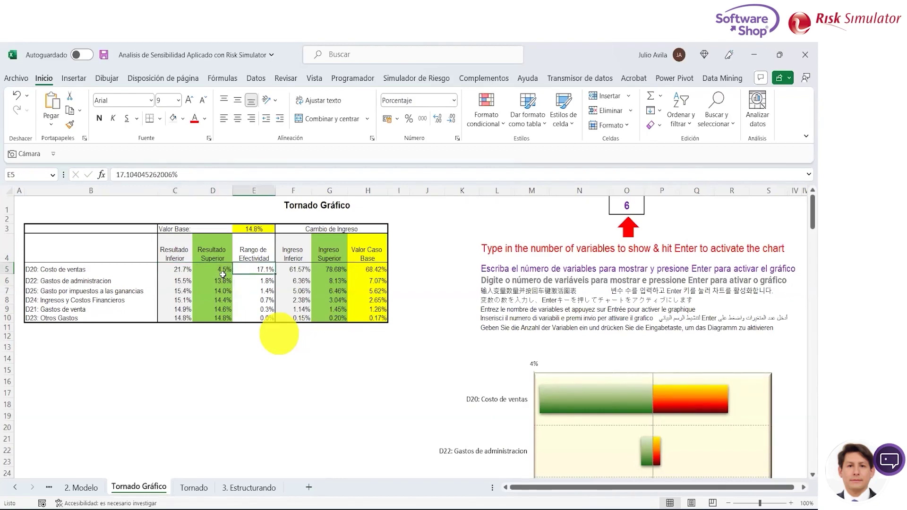
key(shift+Down)
key(shift+Down)
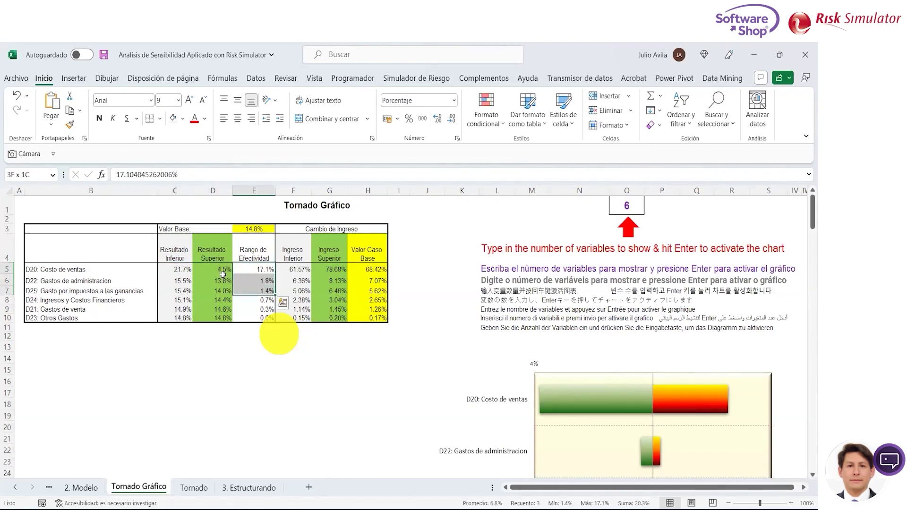
key(shift+Down)
key(shift+Down)
key(shift+Down)
key(Down)
key(Down)
key(Down)
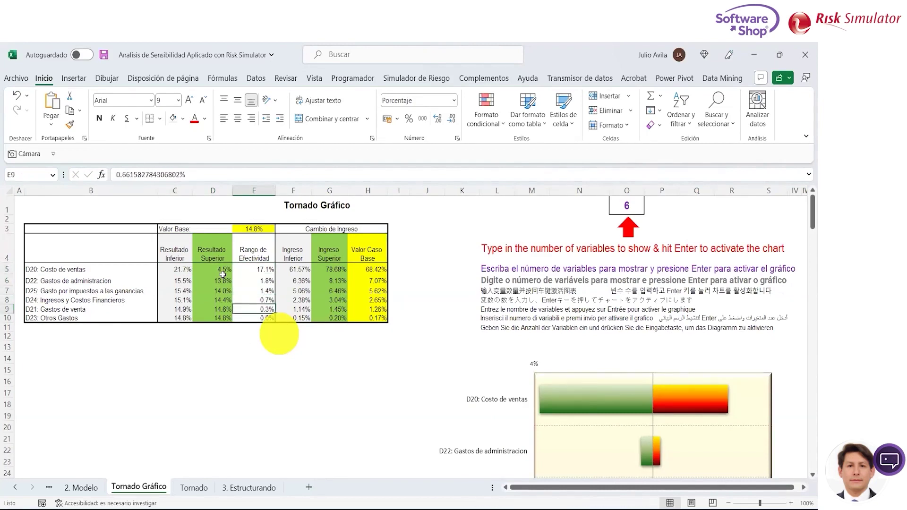
key(Down)
key(Down)
key(Down)
key(Down)
Step: Enter =ABS(D5-C5) in E13 for the Costo de ventas result gap
text(=)
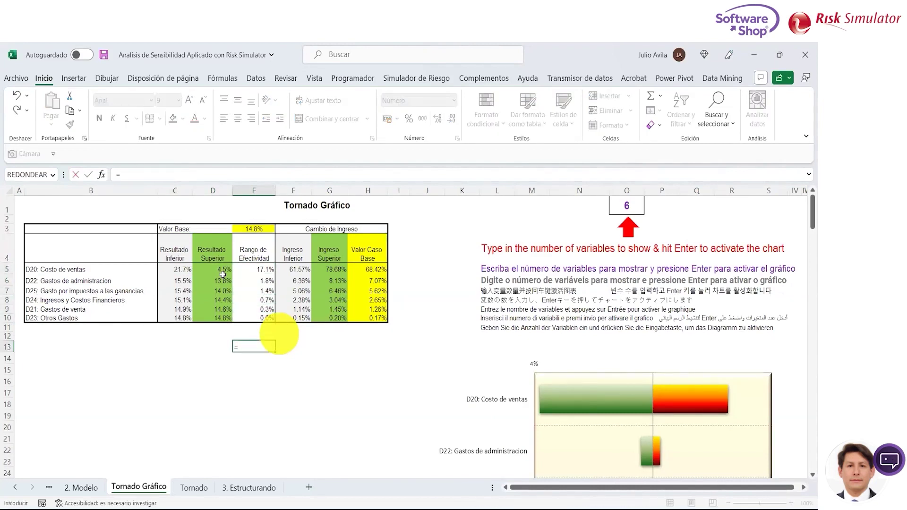
text(abs()
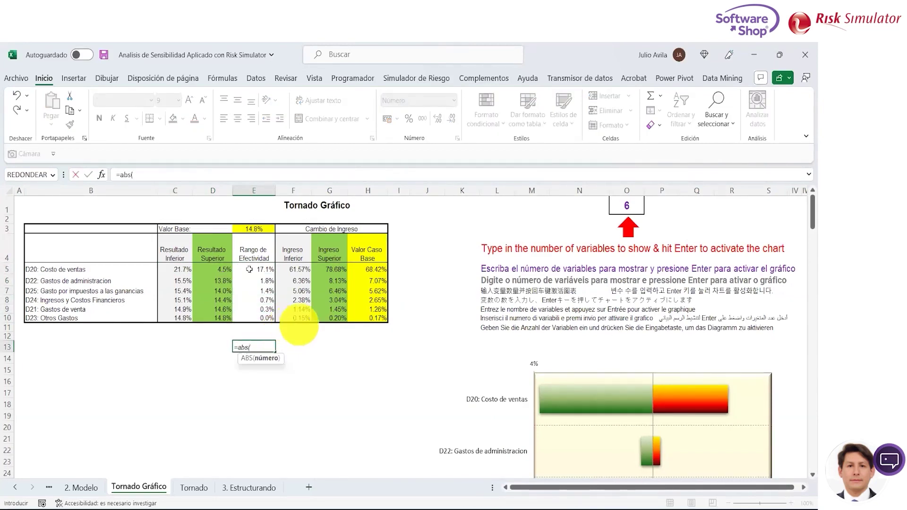
click(218, 268)
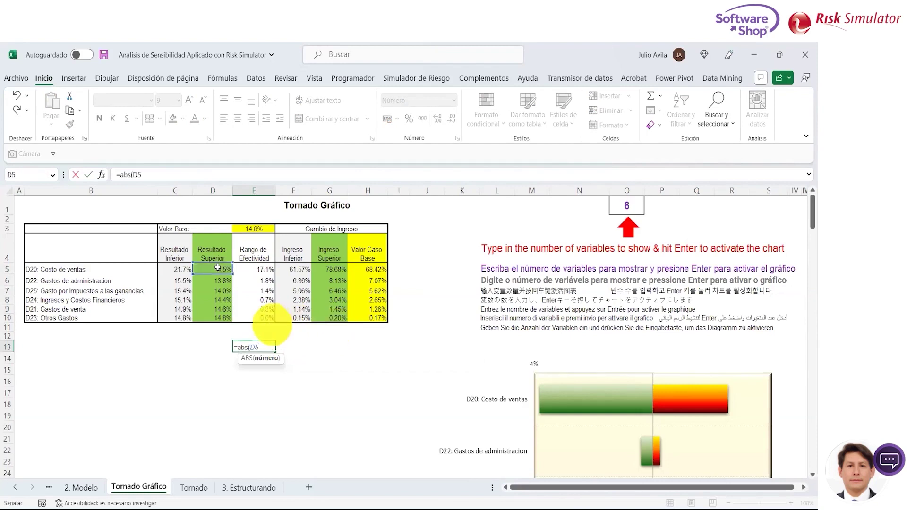
text(-)
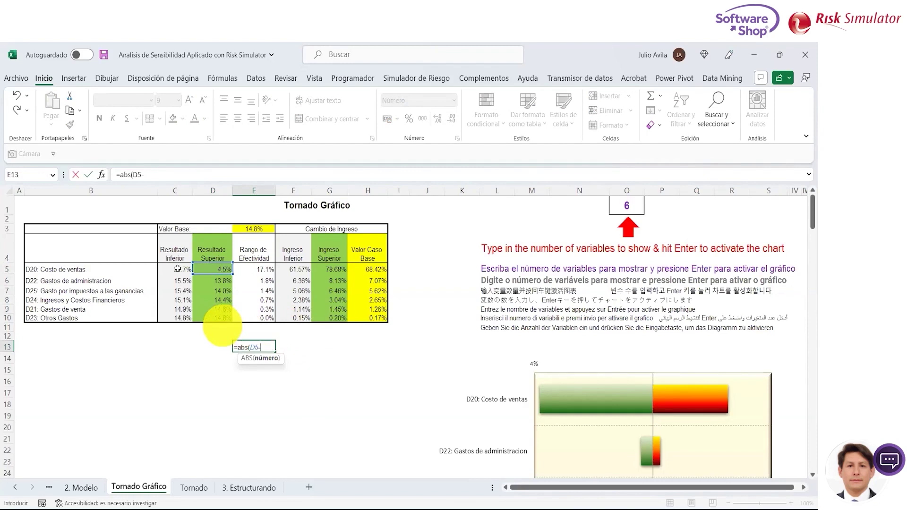
click(178, 269)
text())
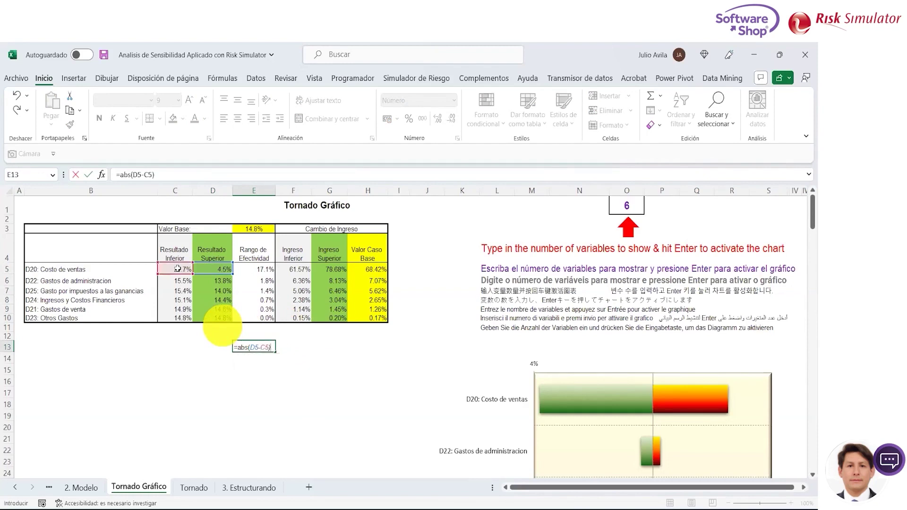
key(Return)
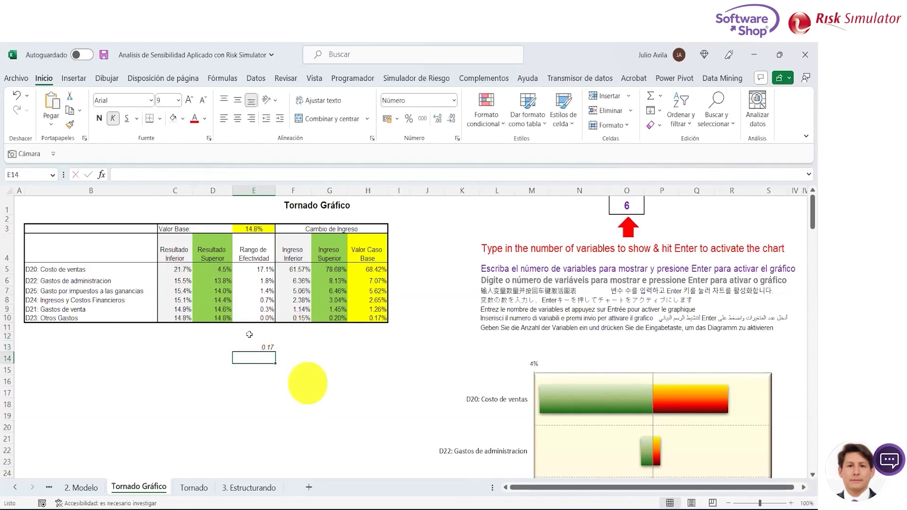
Step: Format E13 as a one-decimal percentage and fill it down through E18
key(Up)
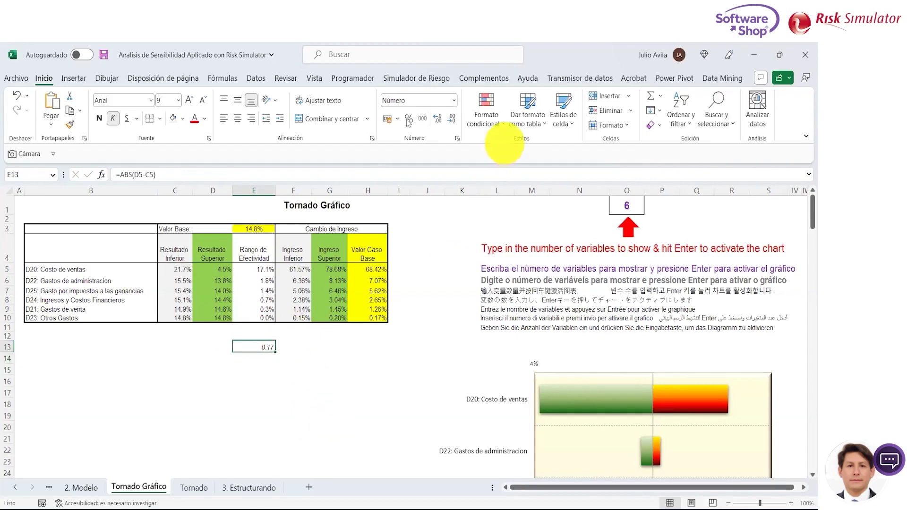
click(409, 119)
click(437, 119)
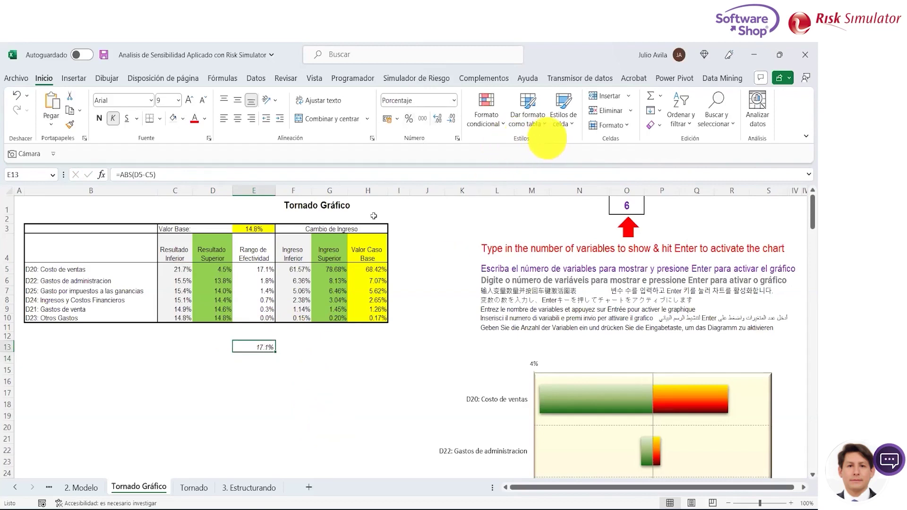
drag(275, 350, 274, 405)
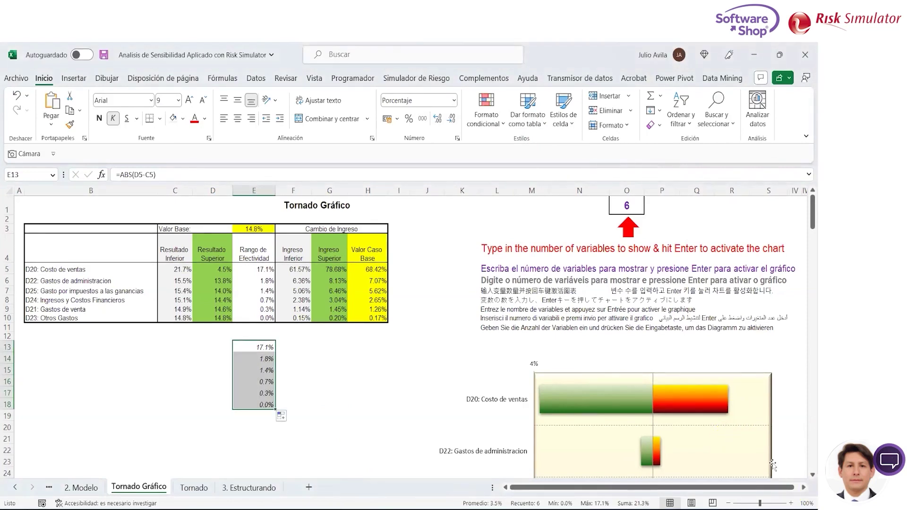
scroll(806, 480, down, 2)
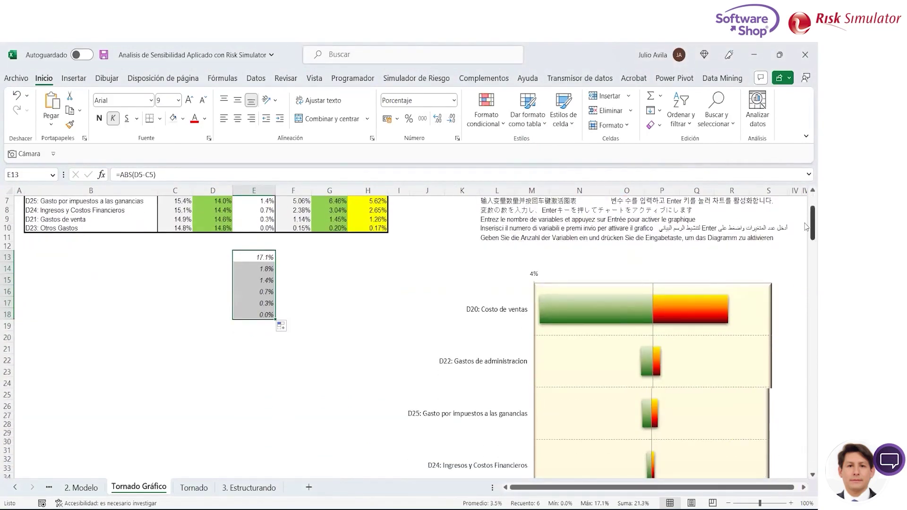
drag(806, 223, 807, 234)
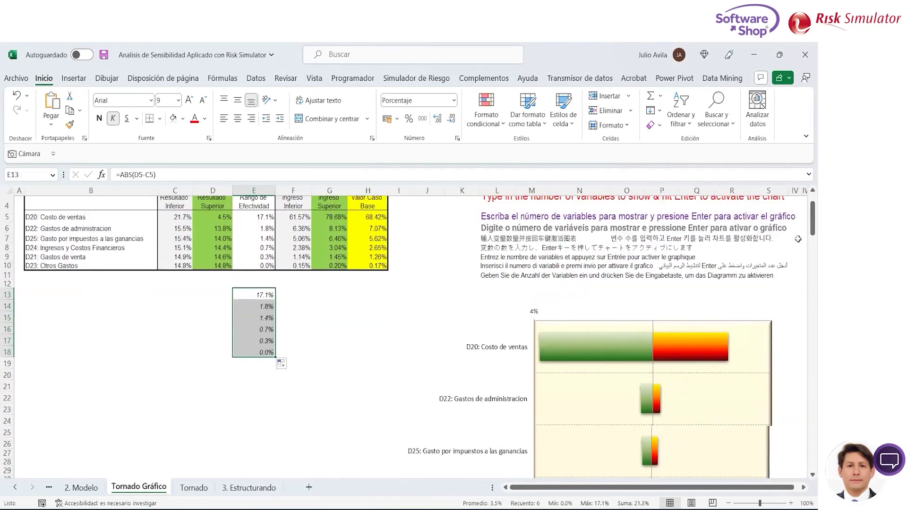
drag(806, 235, 806, 229)
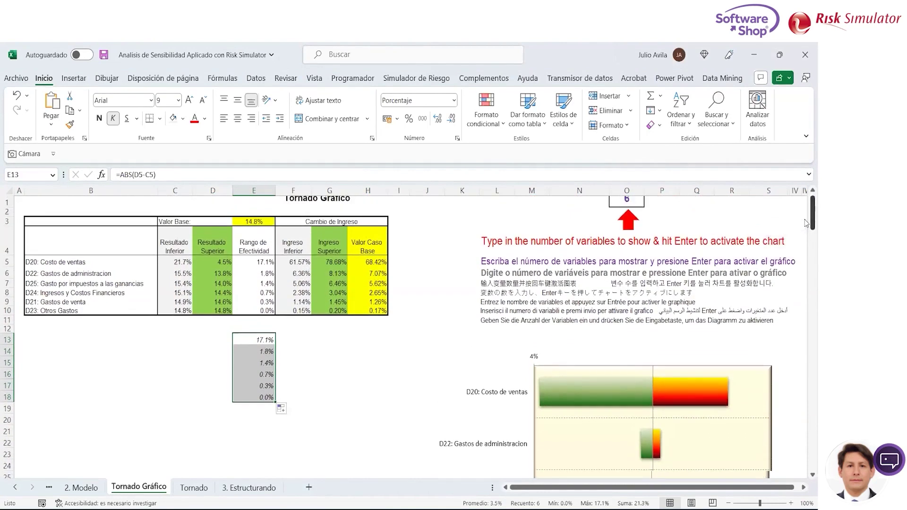
click(537, 358)
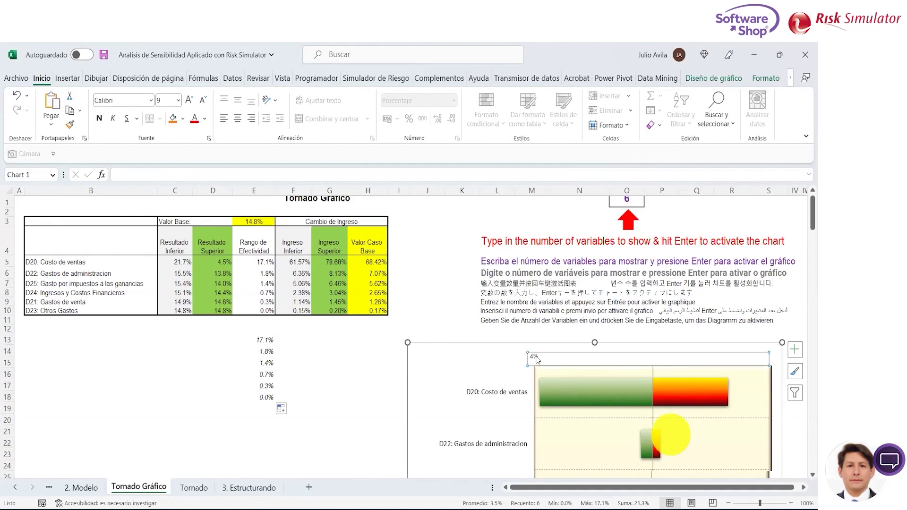
click(55, 264)
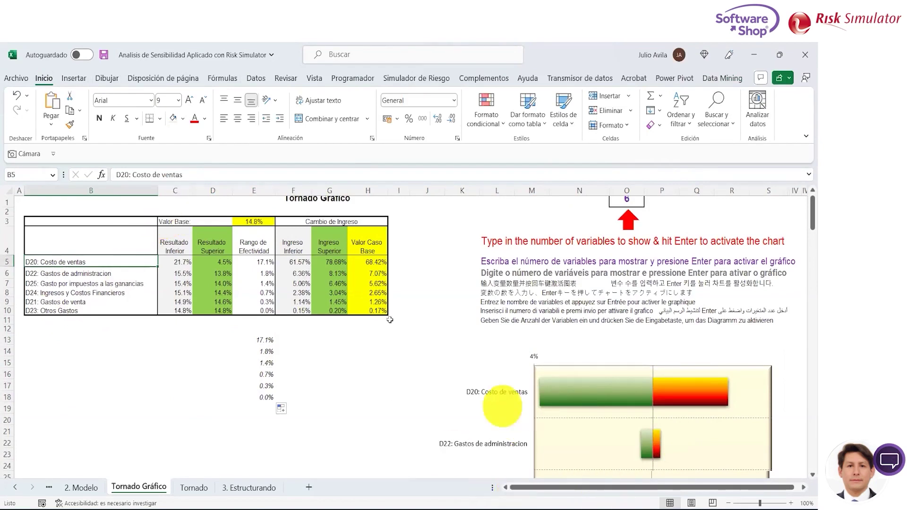
Step: Remove the 'D20:' prefix so B5 reads Costo de ventas
click(132, 175)
drag(133, 175, 63, 175)
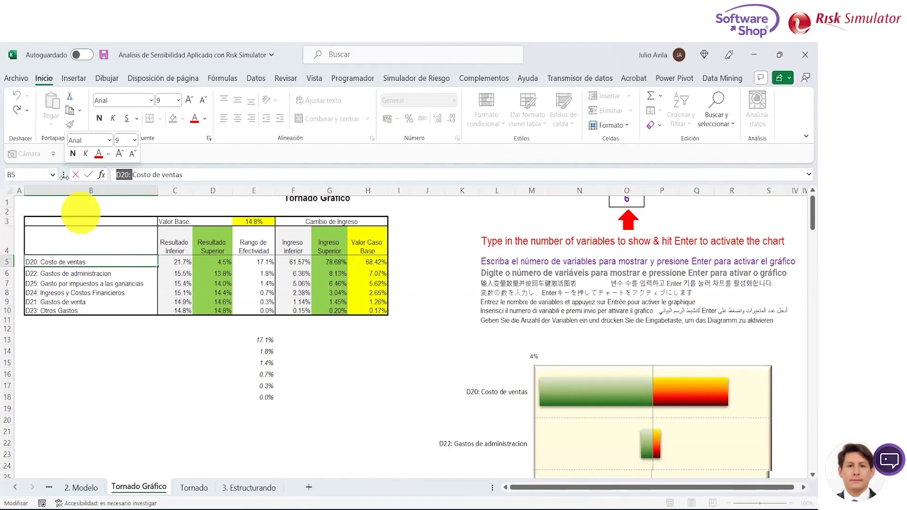
key(BackSpace)
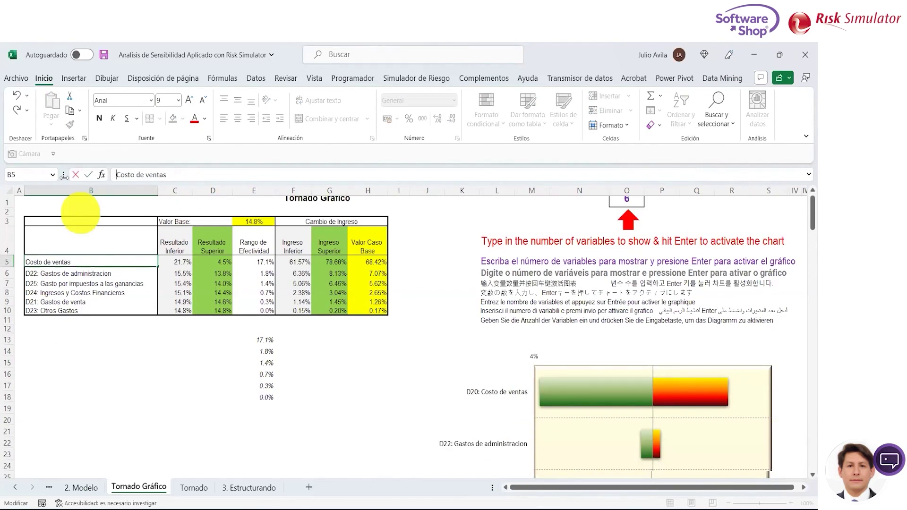
key(Return)
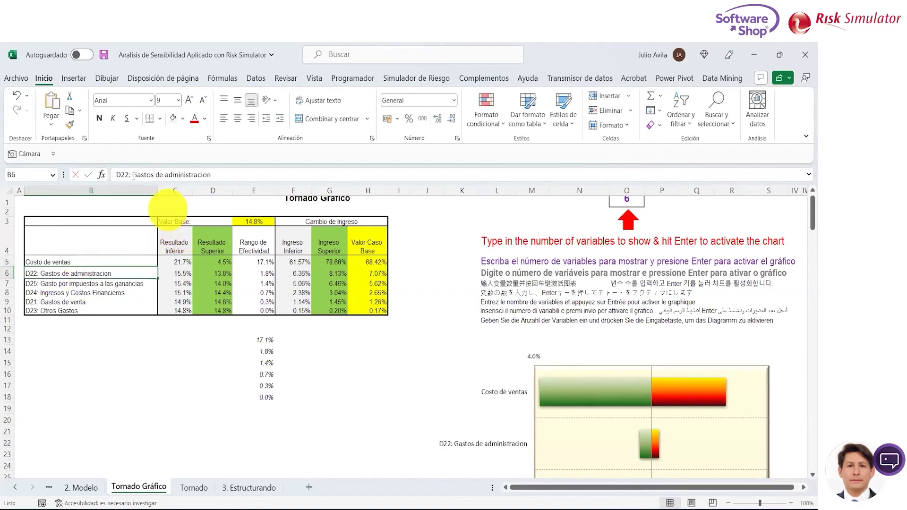
Step: Remove the 'D22:' prefix so B6 reads Gastos de administracion
drag(133, 175, 72, 175)
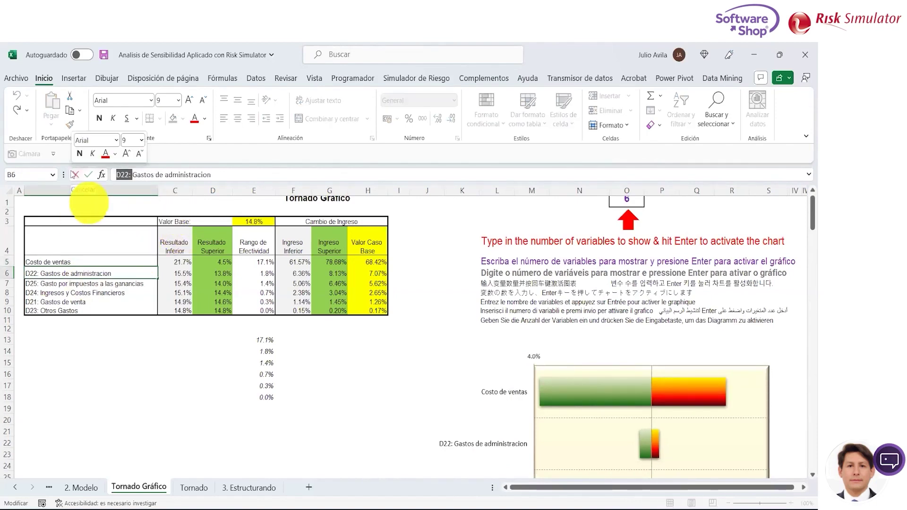
key(BackSpace)
key(Return)
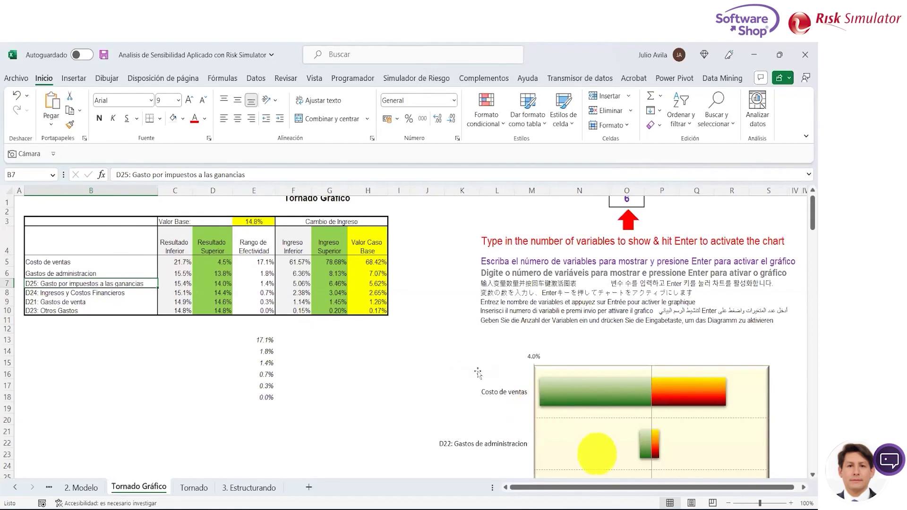
click(221, 263)
key(shift+Left)
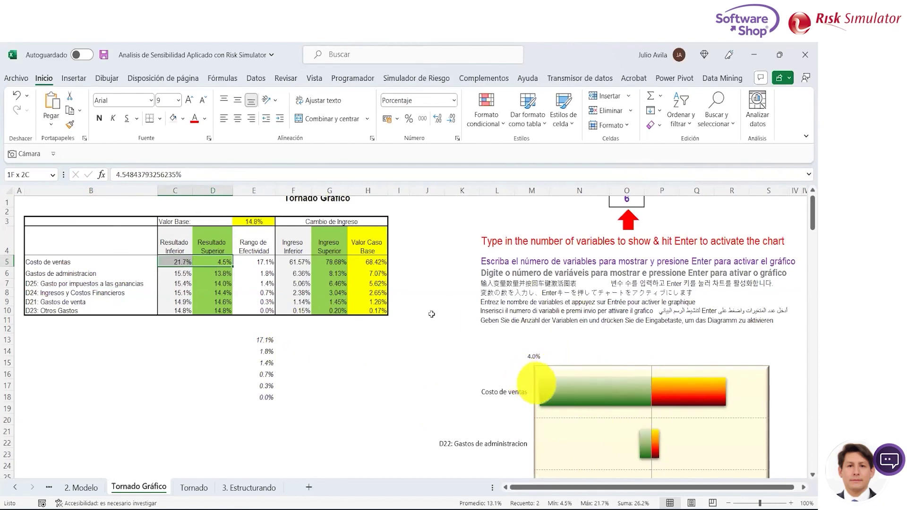
Step: Set the tornado chart axis to minimum 0, maximum 0.3 and major unit 0.05
click(535, 358)
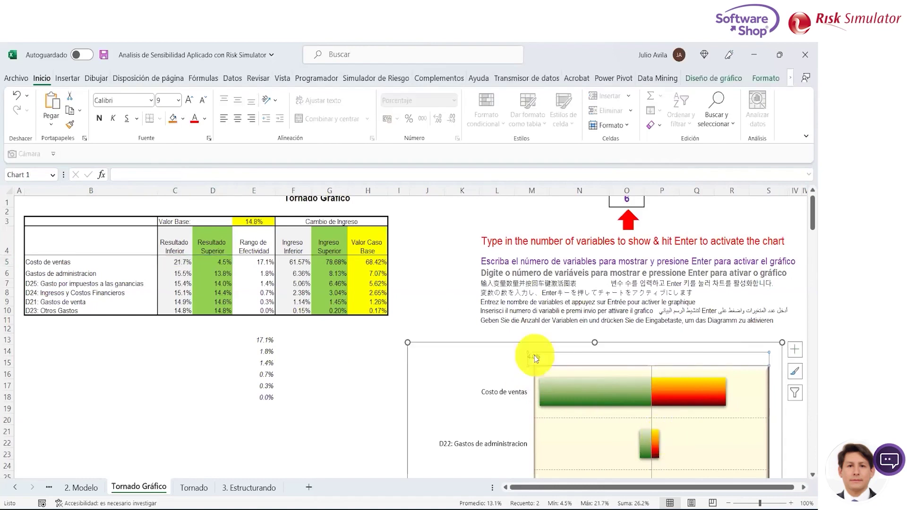
right_click(534, 357)
click(581, 351)
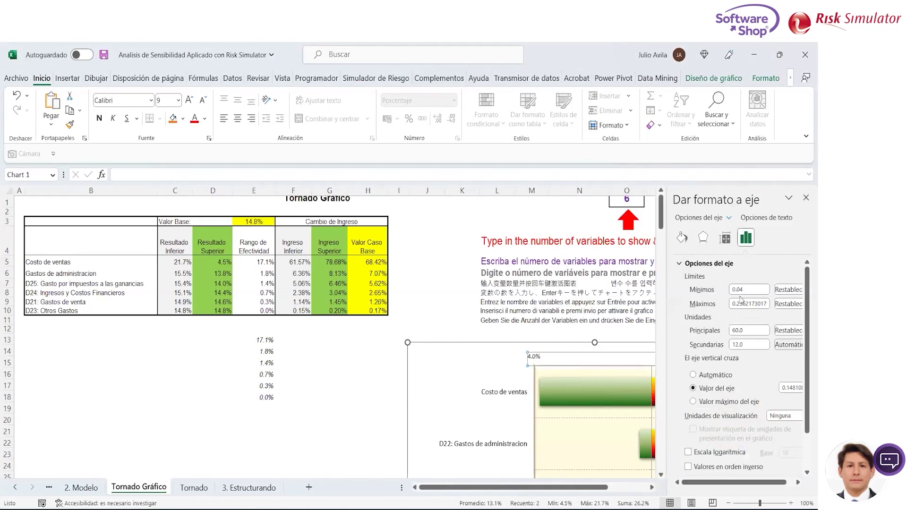
drag(754, 290, 734, 293)
text(0)
drag(733, 303, 800, 307)
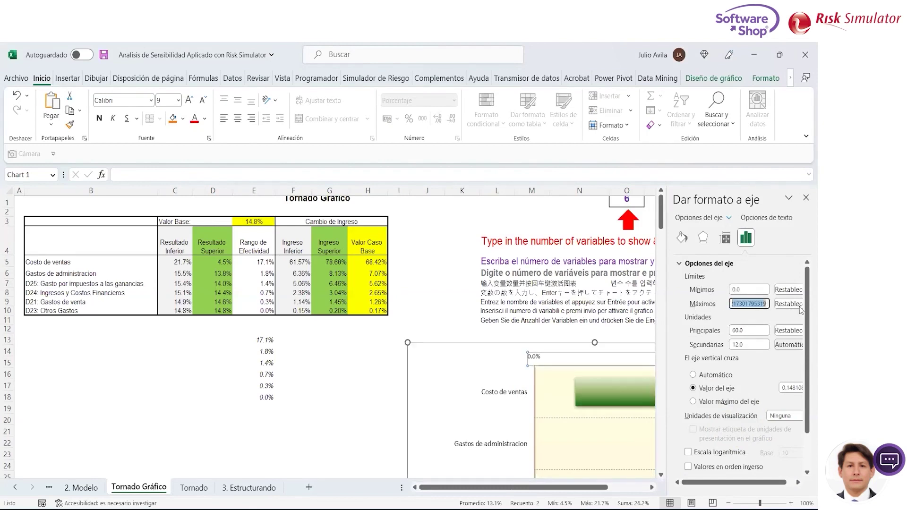
text(0.3)
click(748, 330)
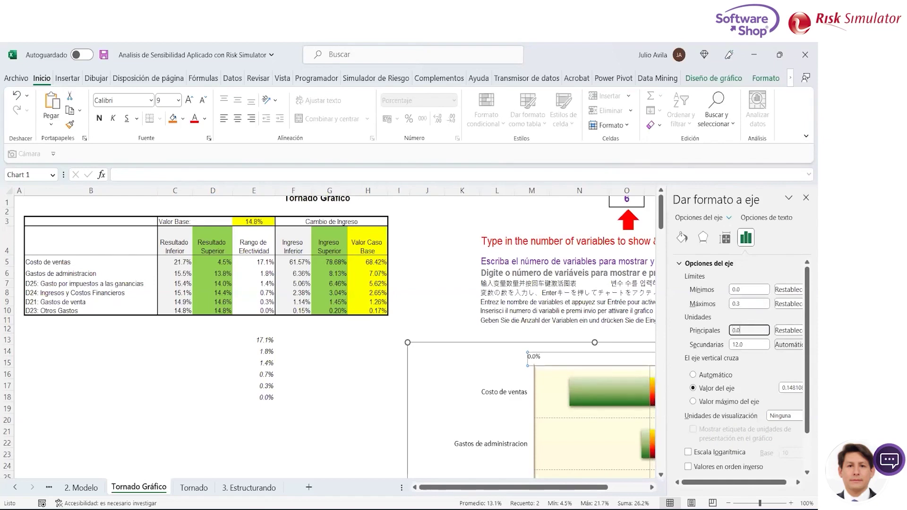
text(5)
key(Return)
click(806, 200)
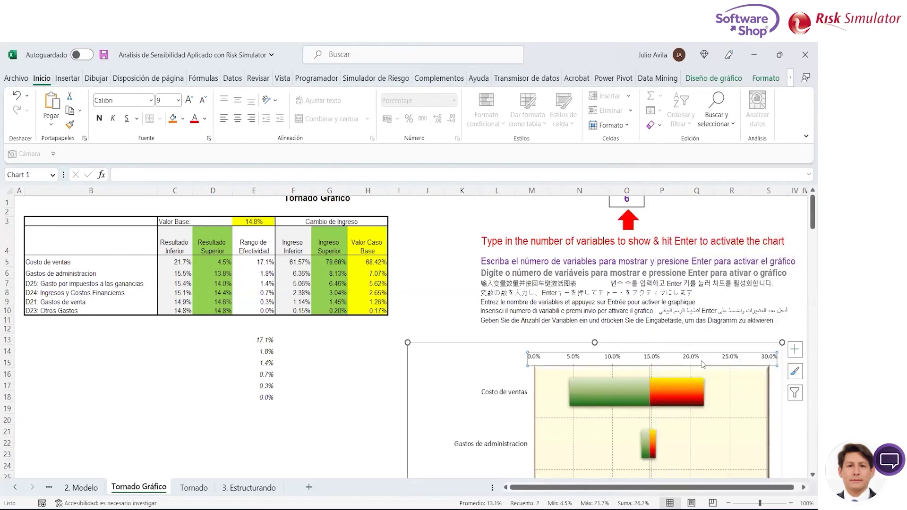
click(803, 487)
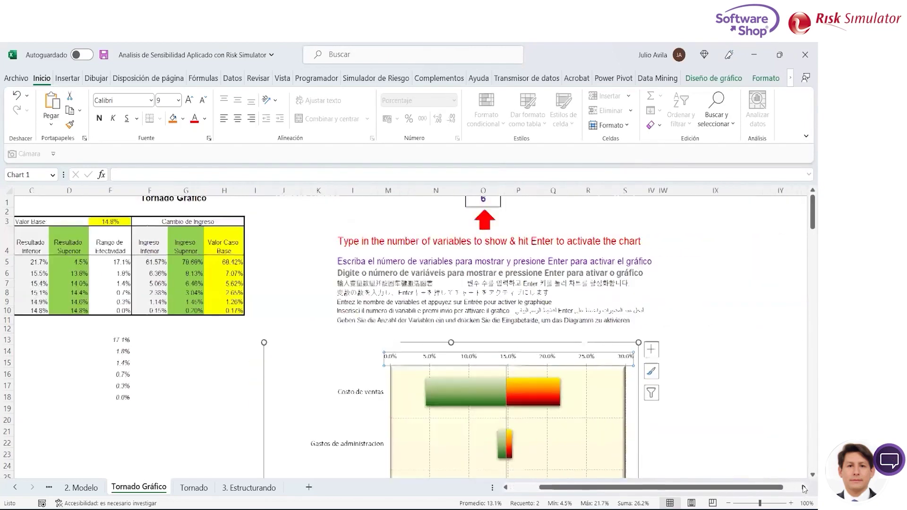
click(700, 413)
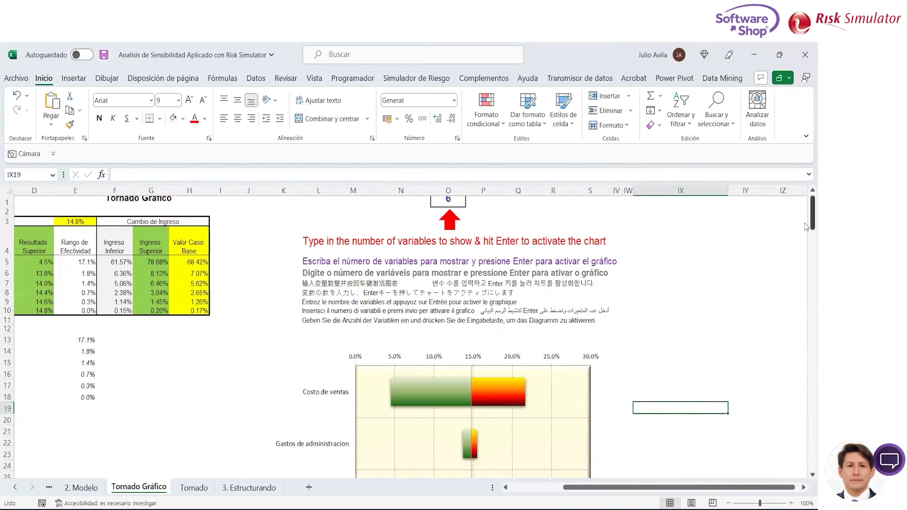
scroll(519, 260, down, 3)
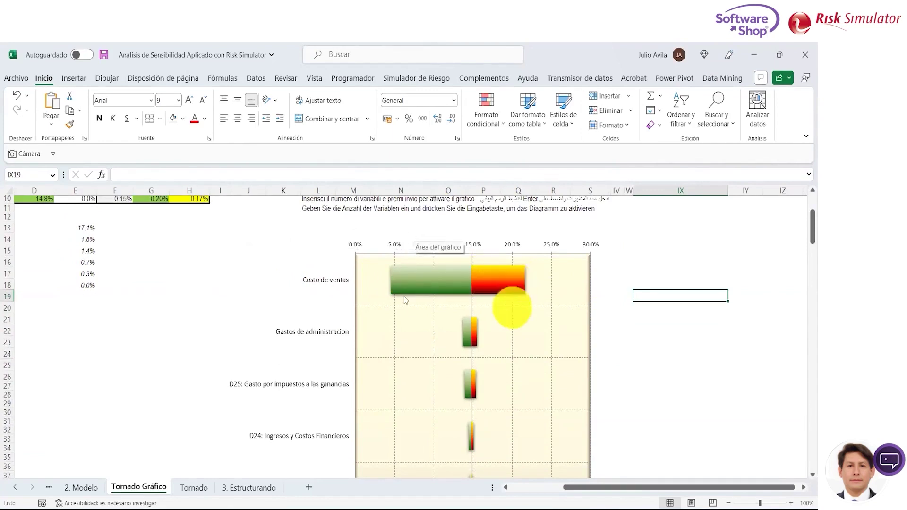
scroll(806, 479, down, 2)
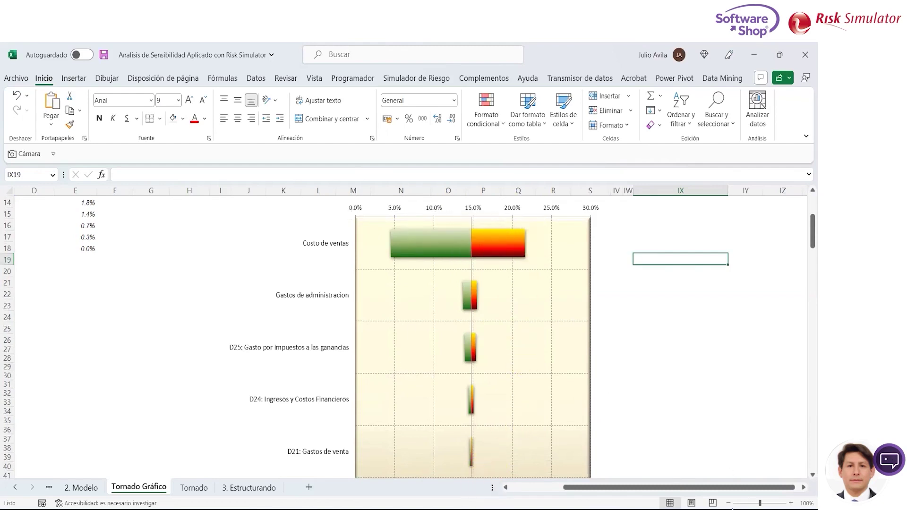
click(730, 505)
click(730, 505)
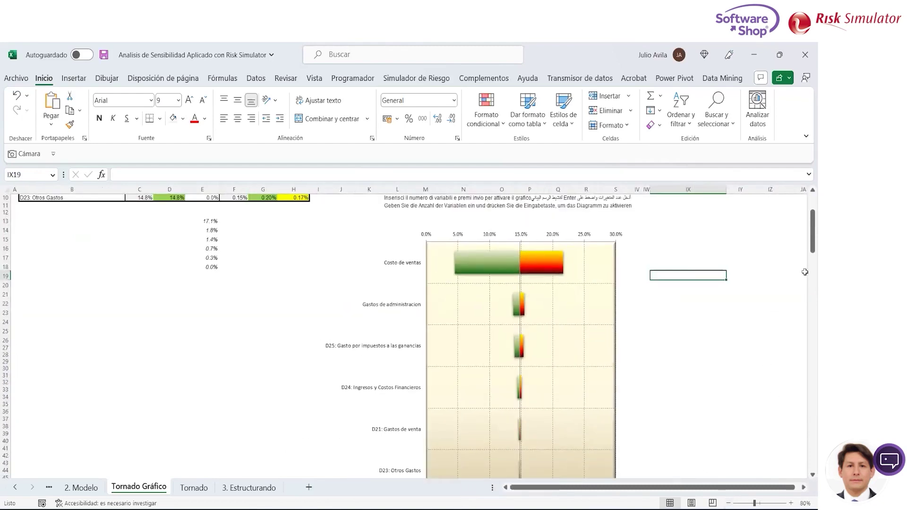
drag(809, 234, 806, 218)
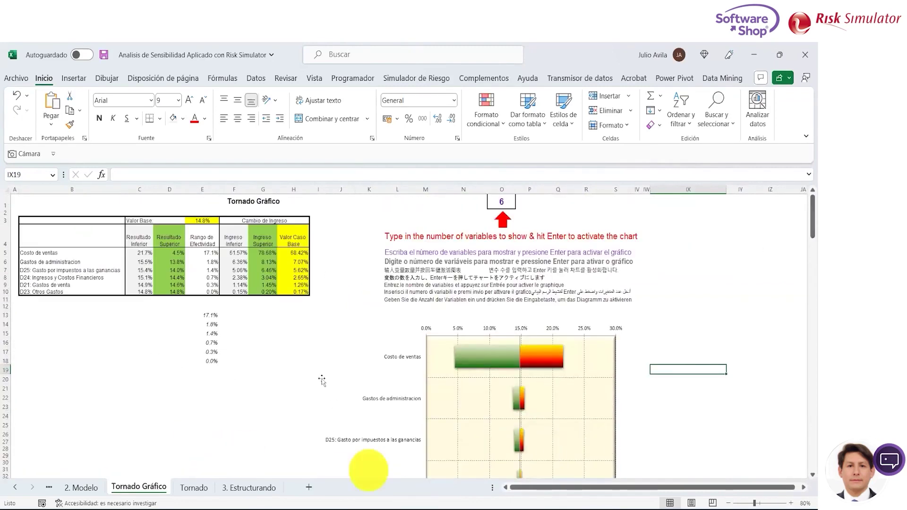
Step: Fill B5:B6 (Costo de ventas, Gastos de administracion) grey, check E13, then open 3. Estructurando
click(38, 254)
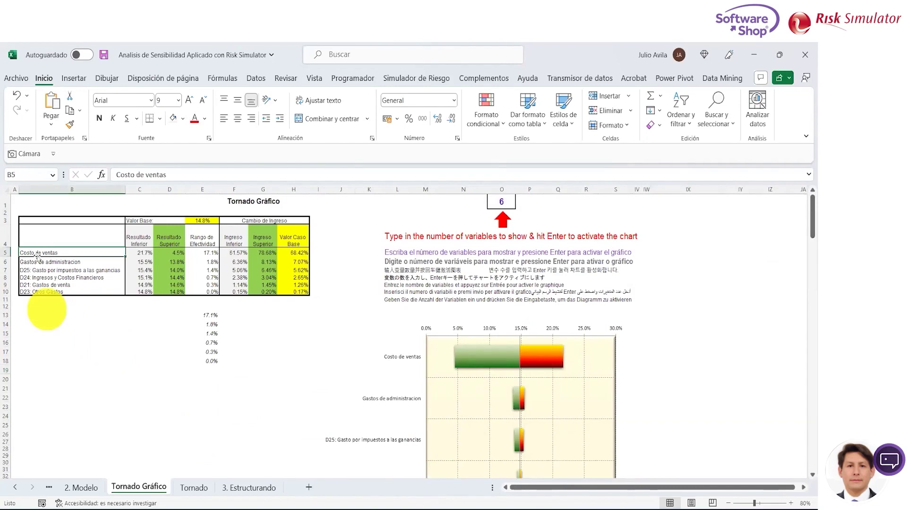
drag(37, 254, 38, 262)
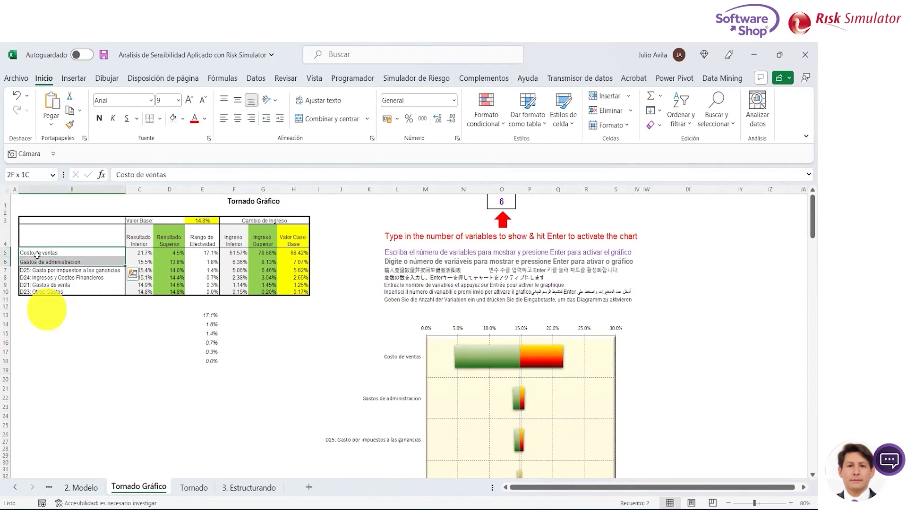
click(183, 119)
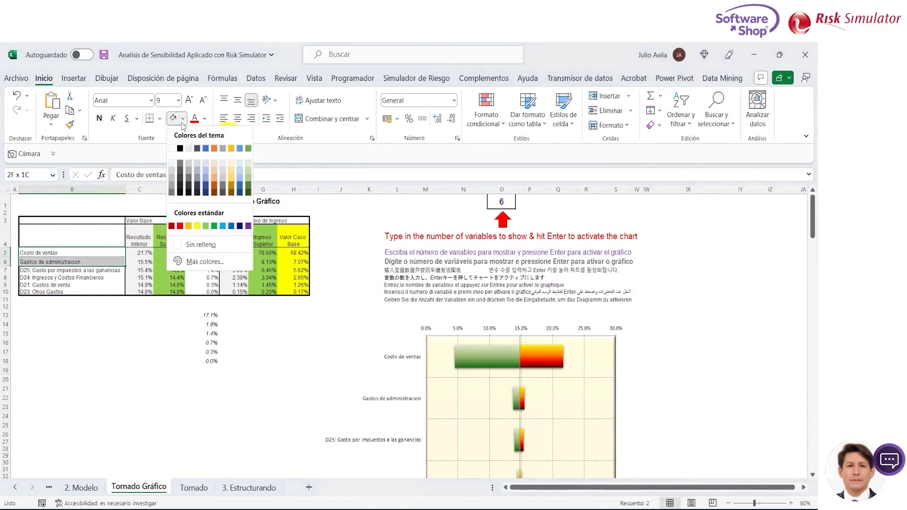
click(172, 172)
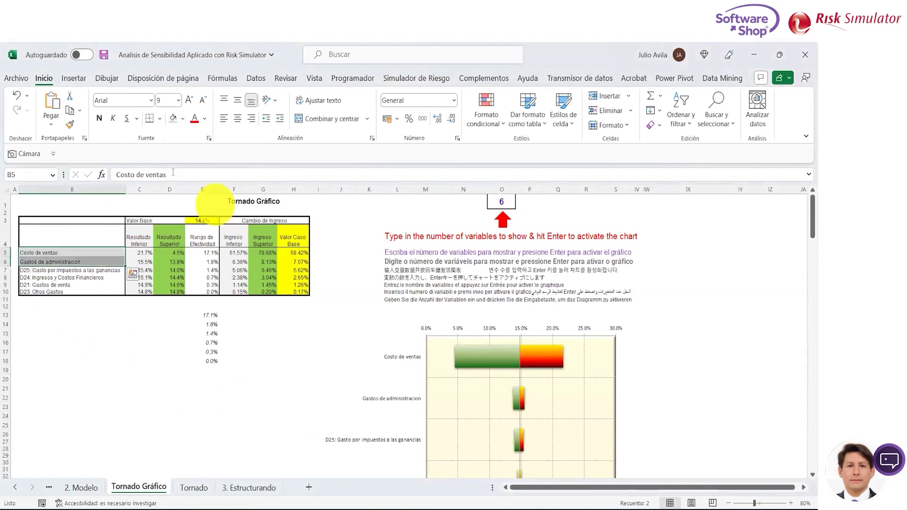
click(74, 254)
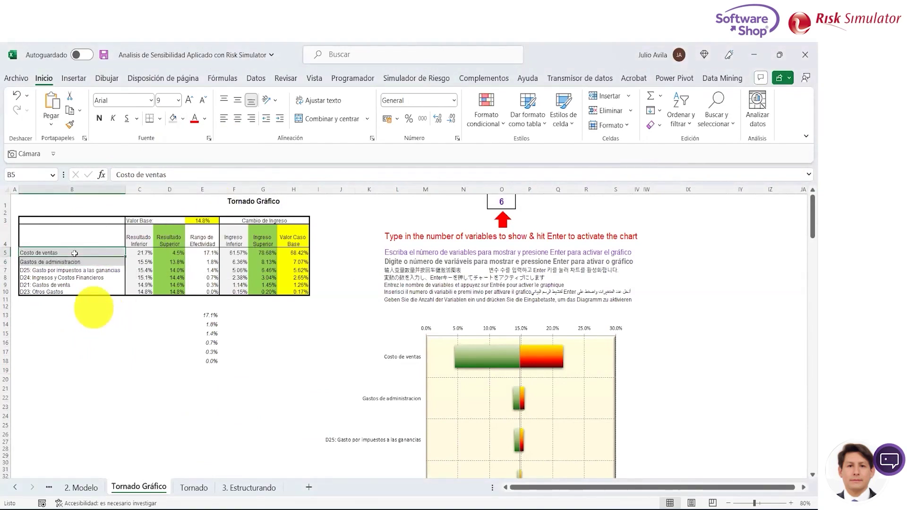
key(shift+Down)
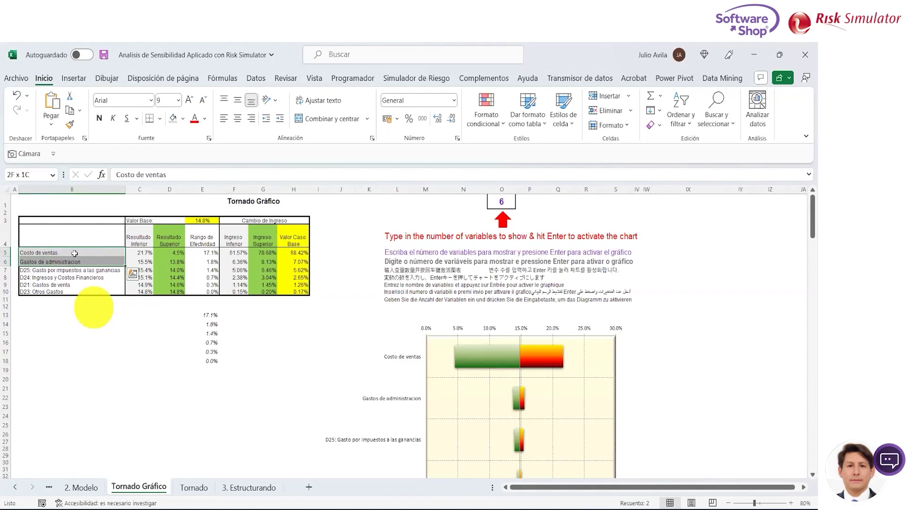
click(206, 316)
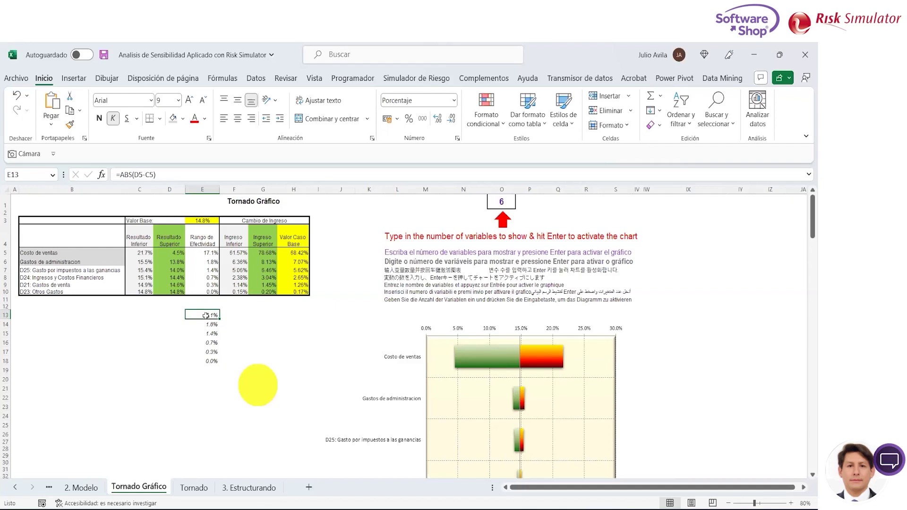
click(242, 492)
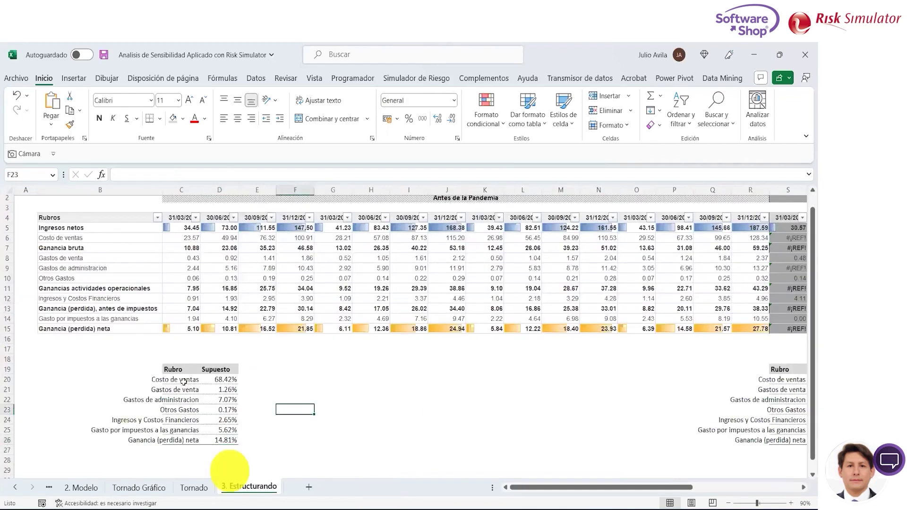
Step: Inspect the Costo de ventas label in C20, comparing it with the Tornado Gráfico sheet
click(184, 381)
key(Down)
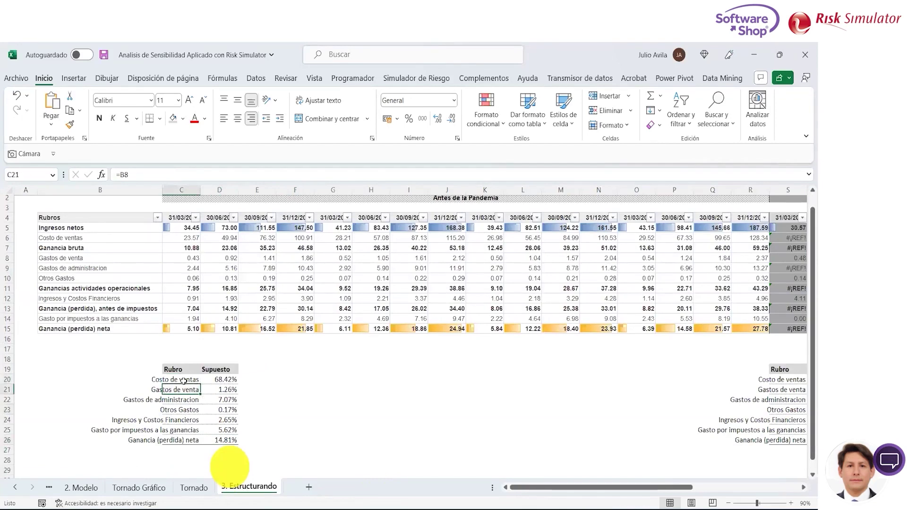
key(Left)
click(184, 381)
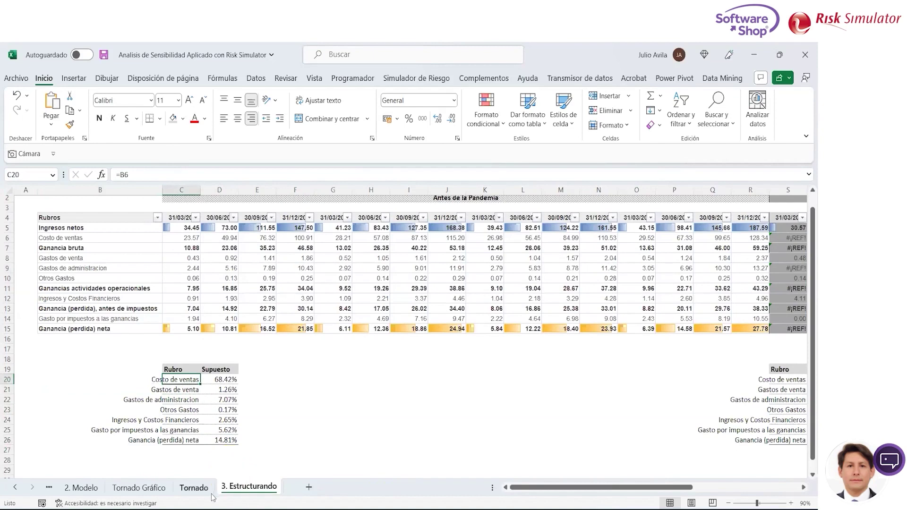
click(140, 488)
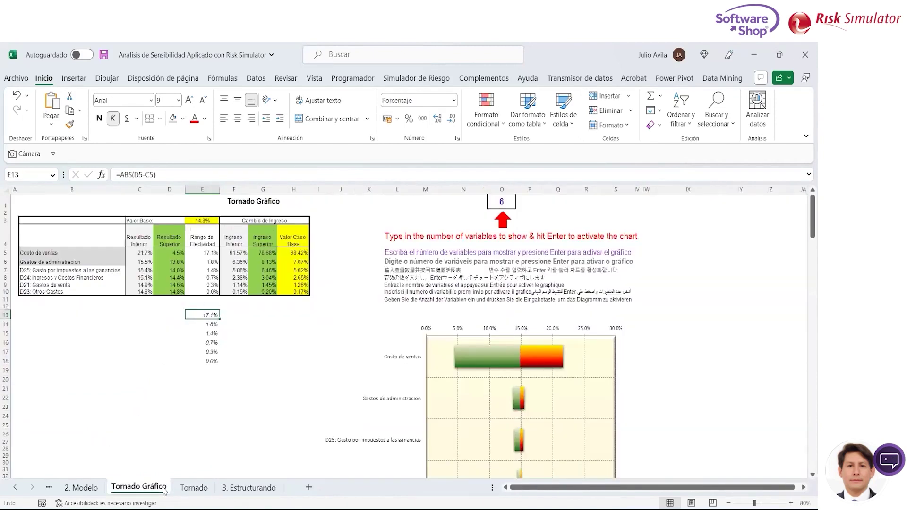
click(243, 491)
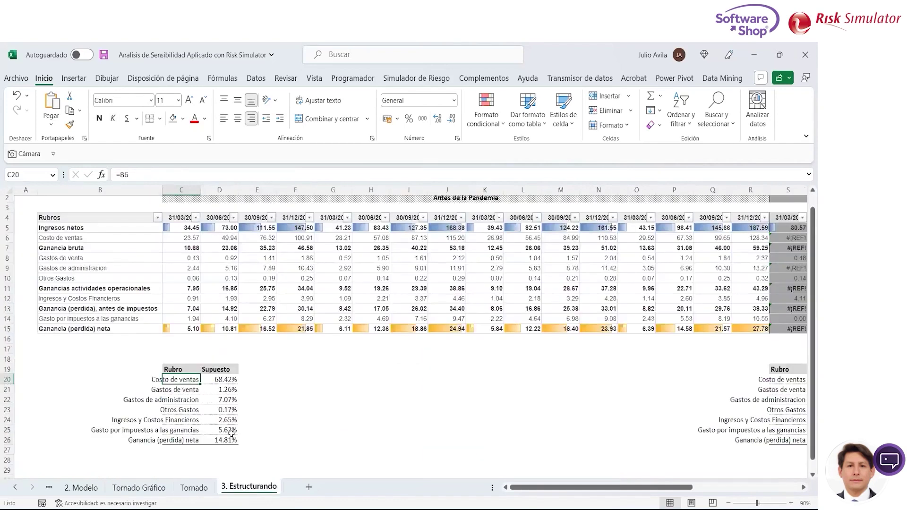
Step: Fill the Costo de ventas row B20:D20 and Gastos de administracion row B22:D22 grey
drag(142, 380, 227, 380)
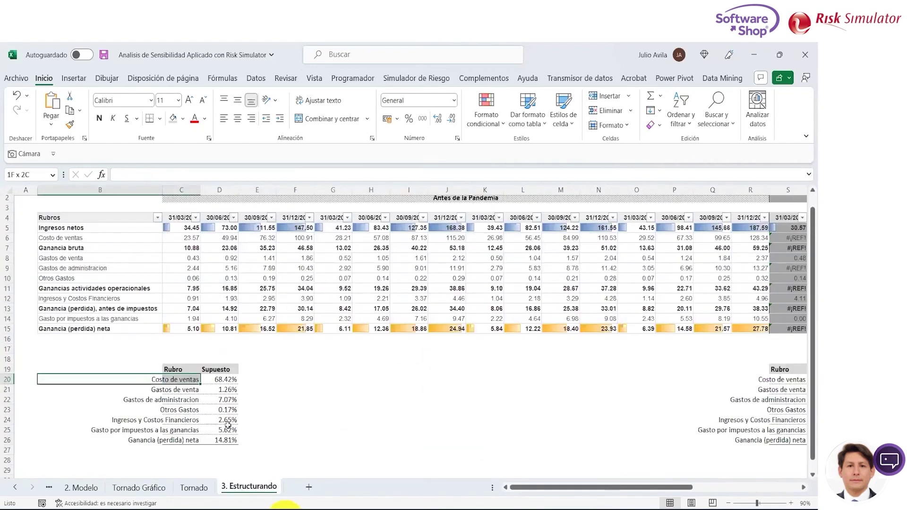
click(174, 119)
key(Down)
key(Down)
key(Down)
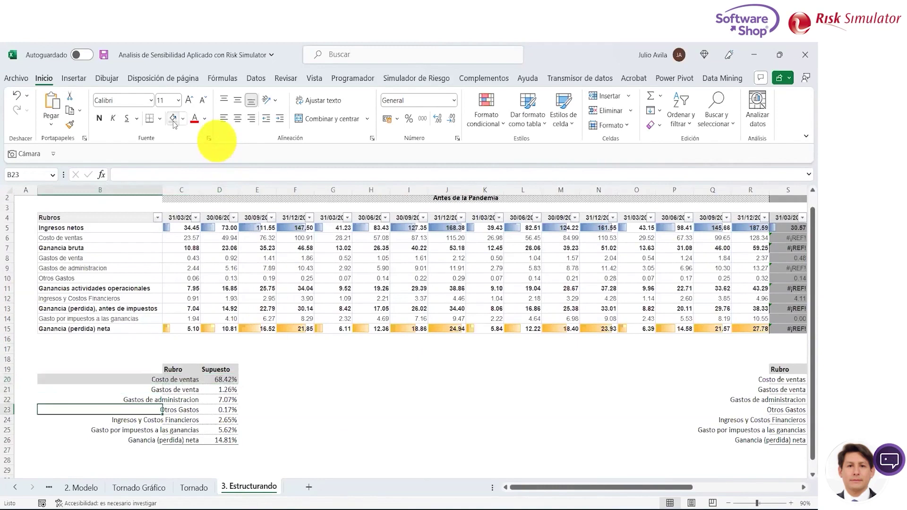
key(Up)
key(shift+Right)
key(shift+Right)
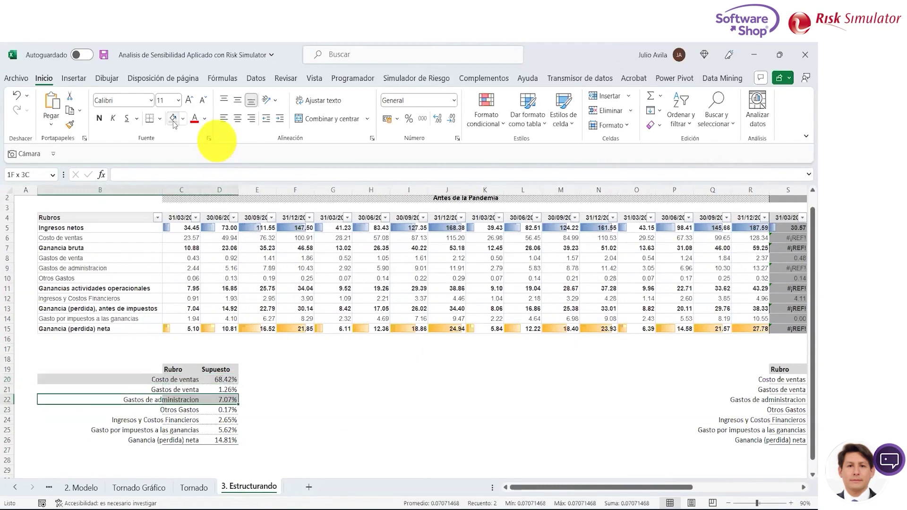
click(173, 119)
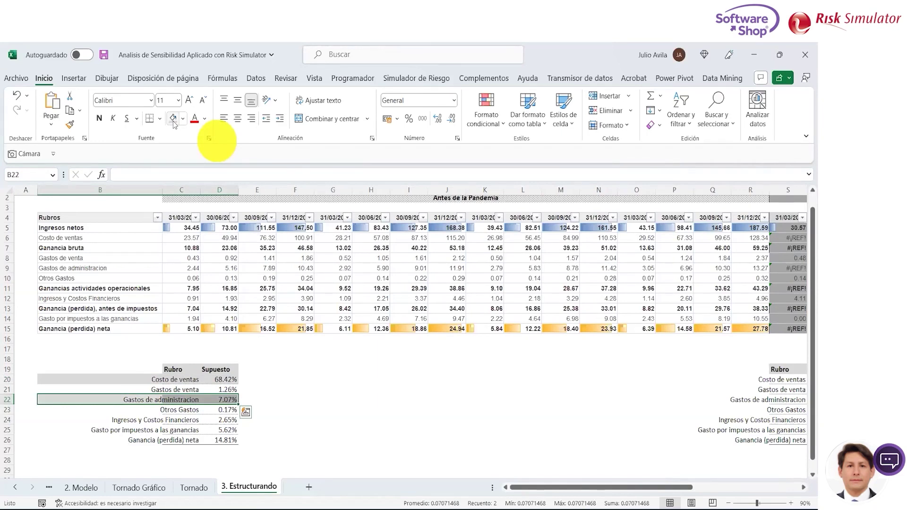
click(257, 389)
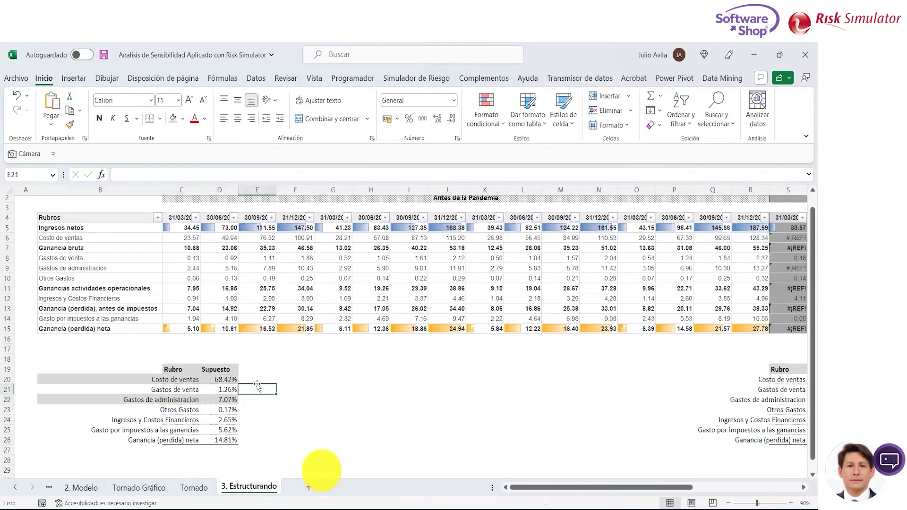
Step: Review the 68.42% Costo de ventas assumption in D20 and its neighbouring cells
click(227, 379)
key(Right)
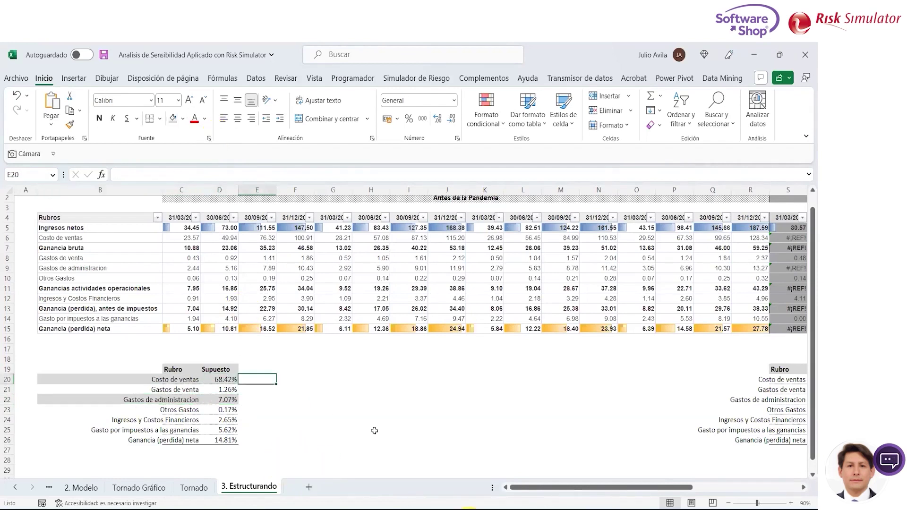
key(Left)
key(Down)
key(Down)
key(Down)
key(Up)
key(Up)
key(Up)
key(Right)
key(Right)
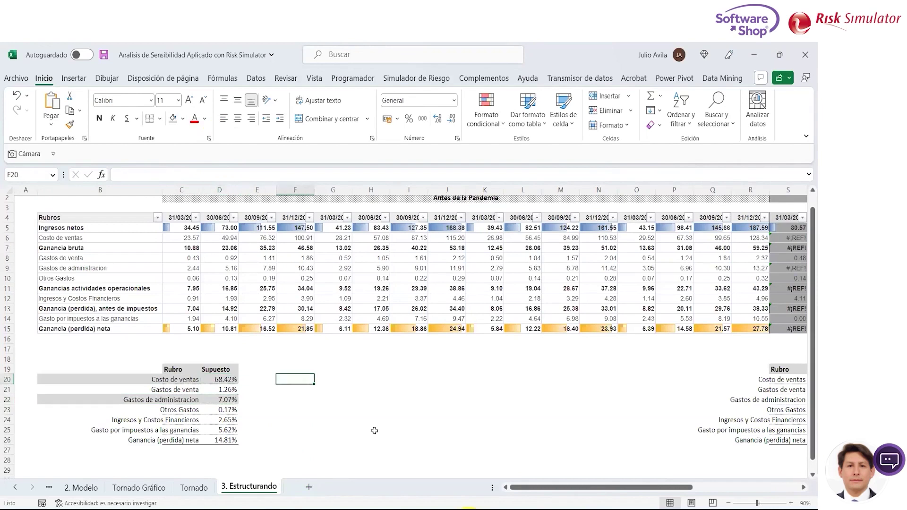
key(Right)
key(Left)
key(Right)
key(Left)
key(Right)
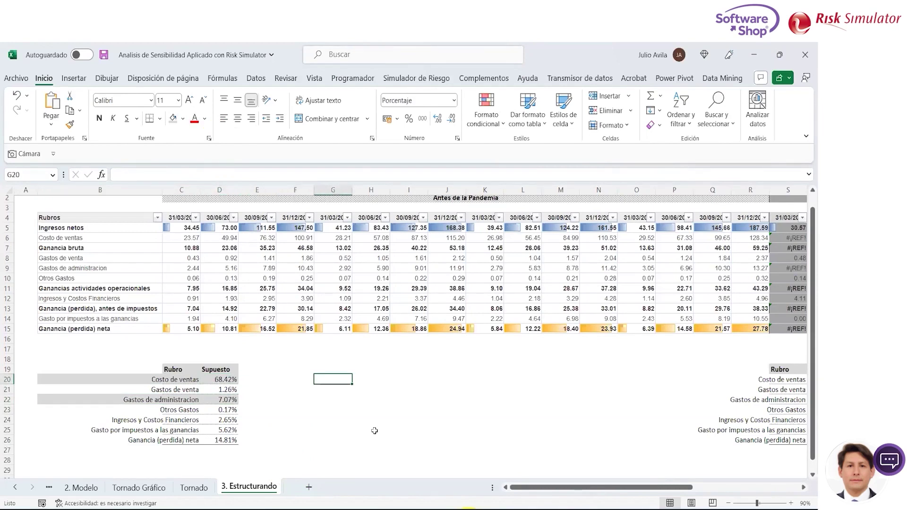
key(Left)
key(Left)
key(Left)
key(Right)
key(Left)
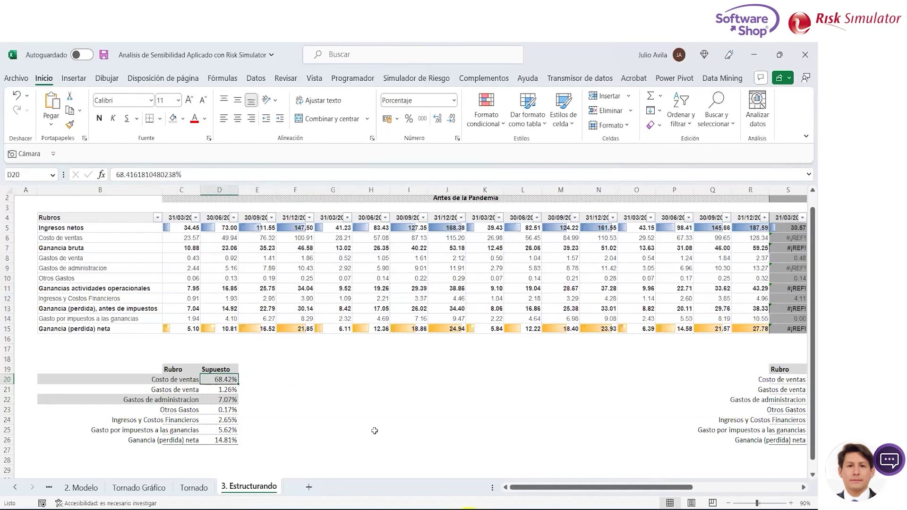
Step: Check the Gastos de venta percentage in D21 and the Gastos de administracion formula in C9
key(Right)
key(Left)
key(Down)
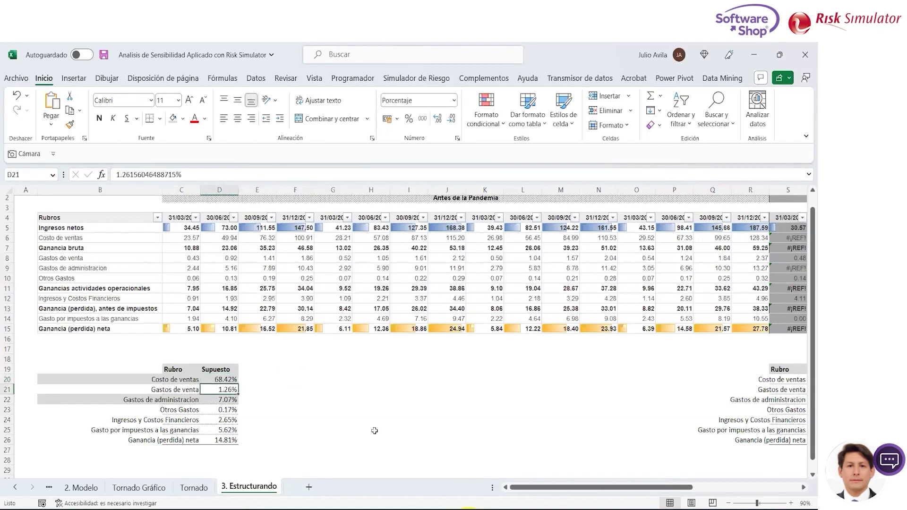
key(Up)
key(Up)
key(Up)
key(Up)
key(Up)
key(Up)
key(Up)
key(Up)
key(Left)
key(Up)
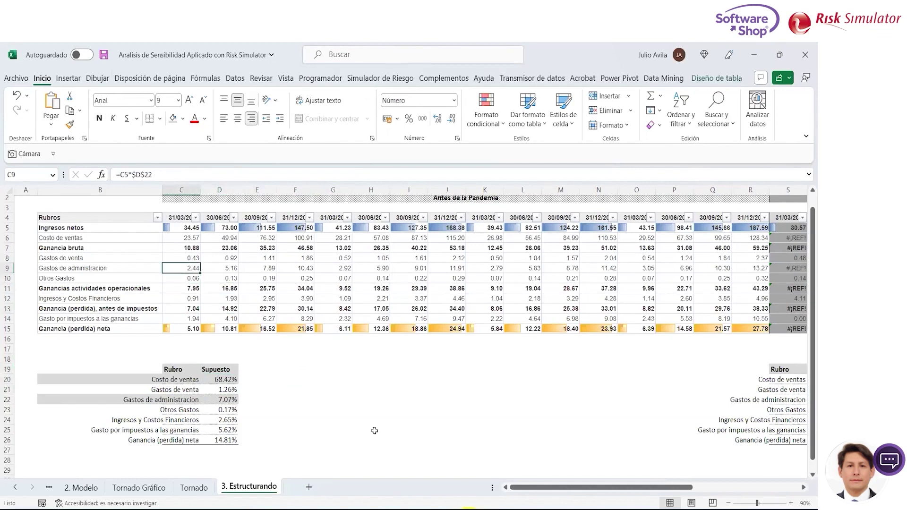
key(Up)
key(Up)
key(Up)
key(Up)
Step: Copy the first Ingresos netos and Costo de ventas figures across the quarters, then cancel the copy
key(shift+Down)
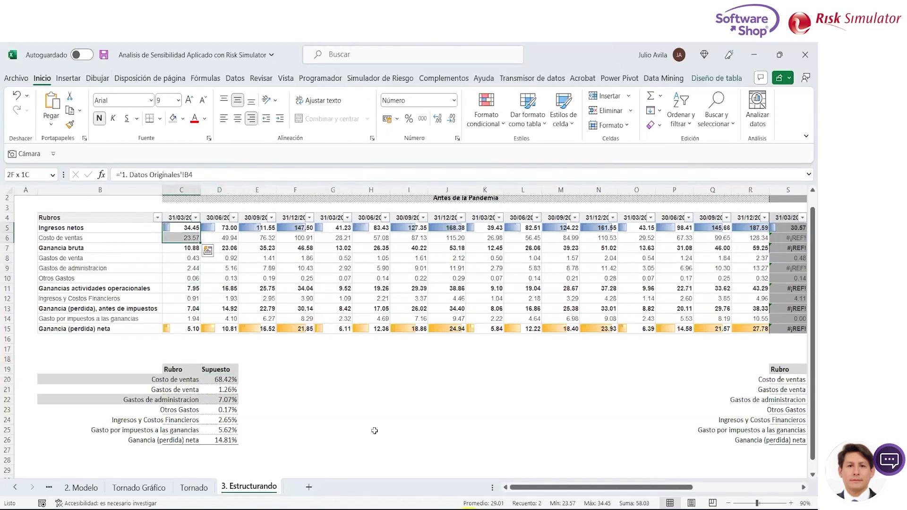
key(shift+Right)
key(shift+Right)
key(shift+Right)
key(shift+Right)
key(shift+Right)
key(shift+Right)
key(shift+Right)
key(shift+Right)
key(shift+Right)
key(shift+Right)
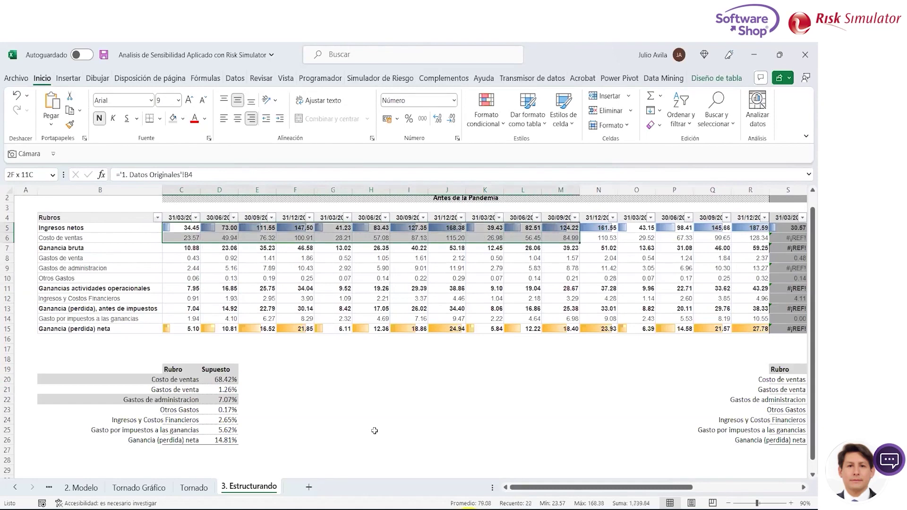
key(shift+Right)
key(shift+Right)
key(shift+Right)
key(shift+Right)
key(ctrl+c)
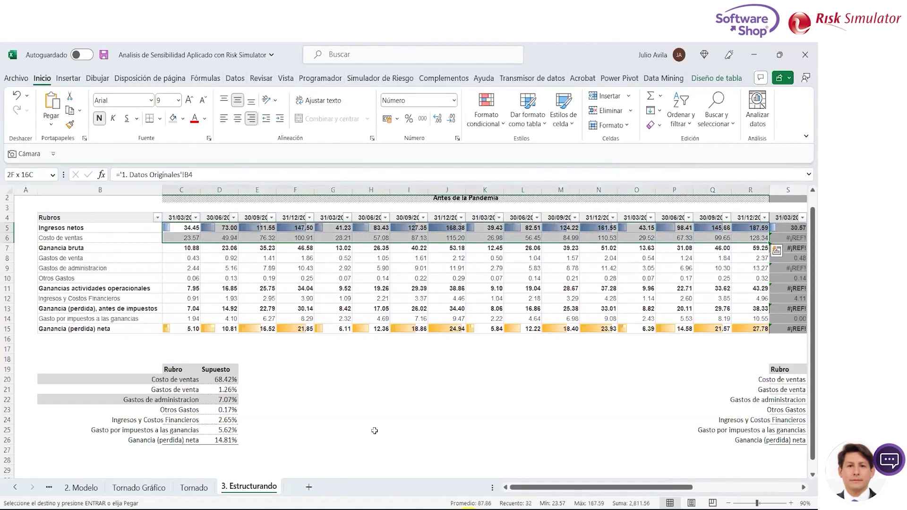
key(Escape)
Step: Confirm C6 holds =C5*$D$20 giving 23.57, then go to the 2. Modelo sheet
click(335, 377)
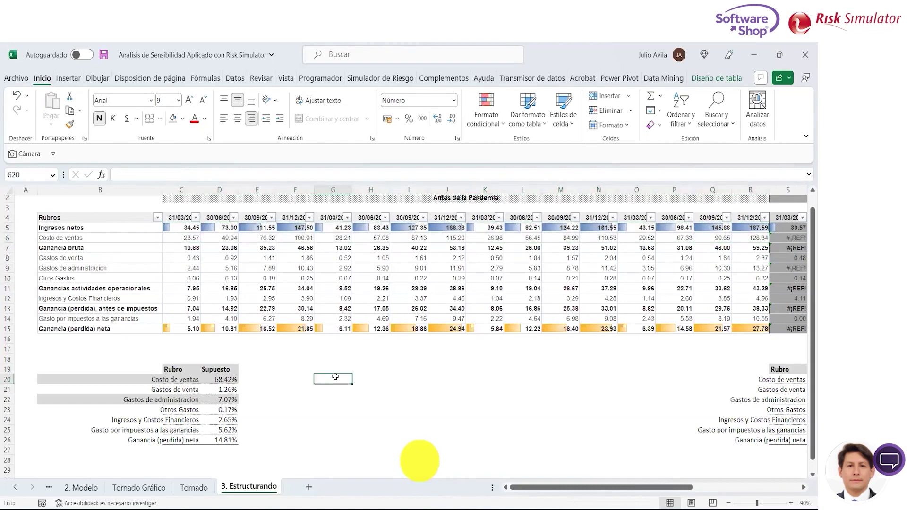
click(193, 239)
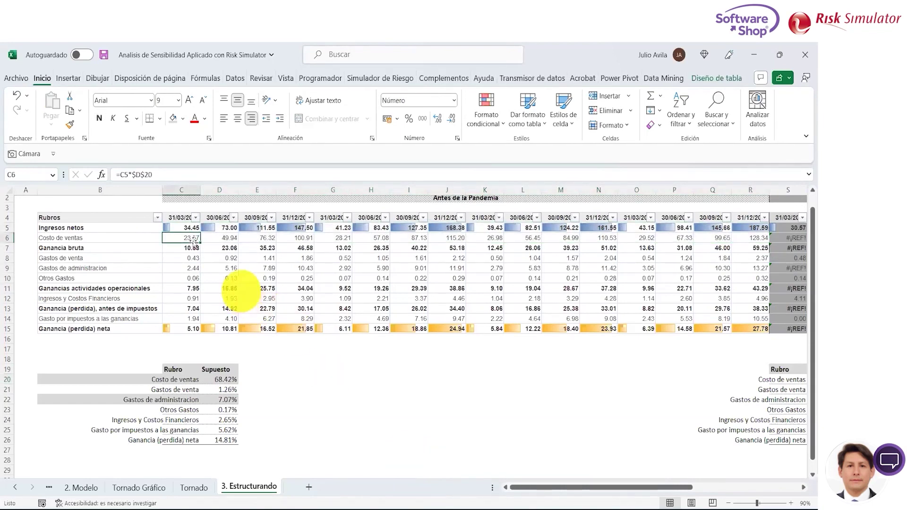
double_click(194, 241)
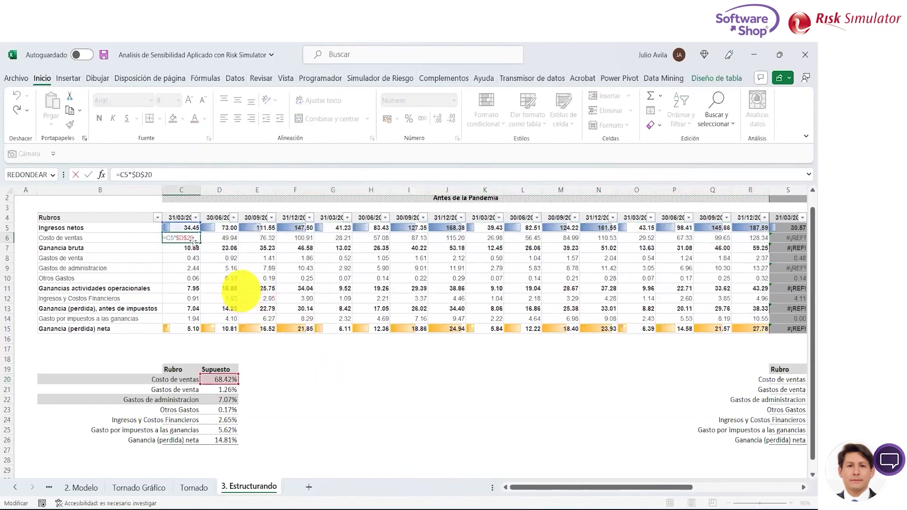
key(Escape)
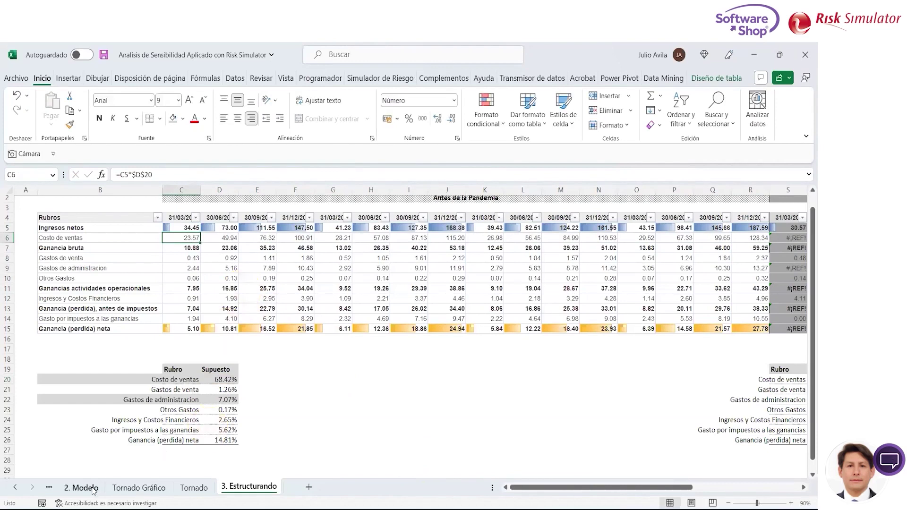
click(82, 488)
Step: Copy B5:R6 (Ingresos netos and Costo de ventas) on 2. Modelo, then go back to 3. Estructurando
click(273, 349)
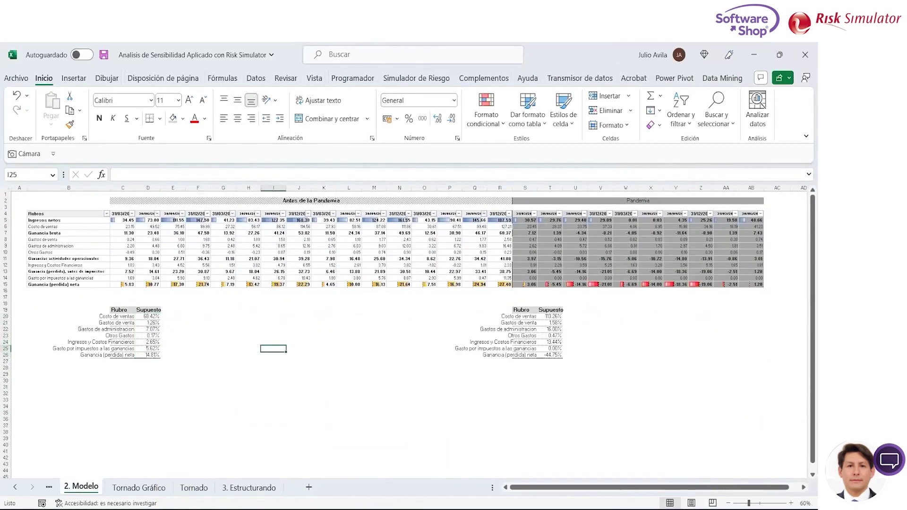
click(791, 504)
click(791, 503)
mouse_move(648, 488)
mouse_down()
mouse_move(704, 488)
mouse_move(648, 488)
mouse_up()
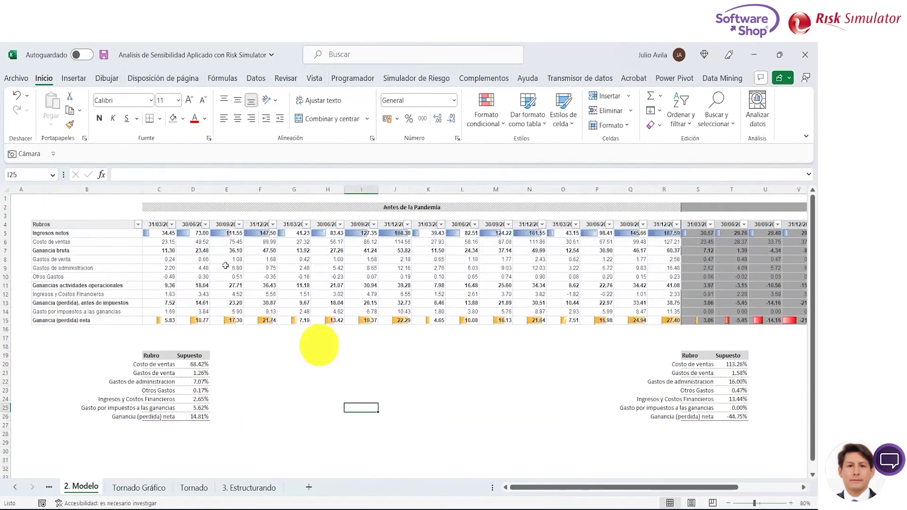
click(165, 234)
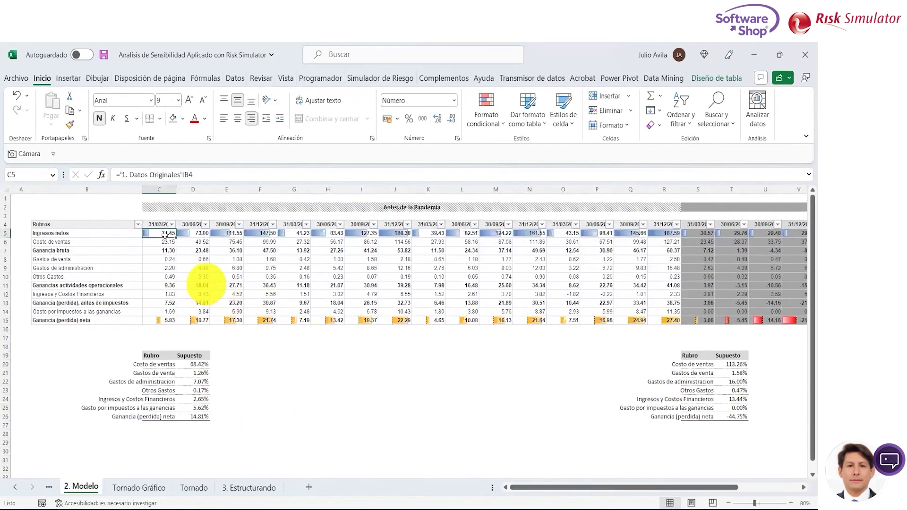
drag(57, 234, 163, 242)
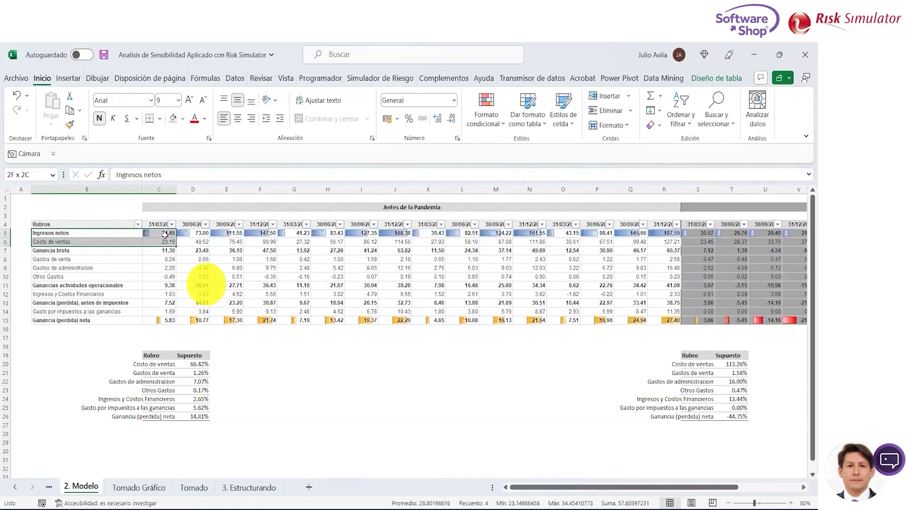
key(shift+Right)
key(shift+Right)
key(shift+Right)
key(shift+Right)
key(shift+Right)
key(shift+Right)
key(shift+Right)
key(shift+Right)
key(shift+Right)
key(shift+Right)
key(shift+Right)
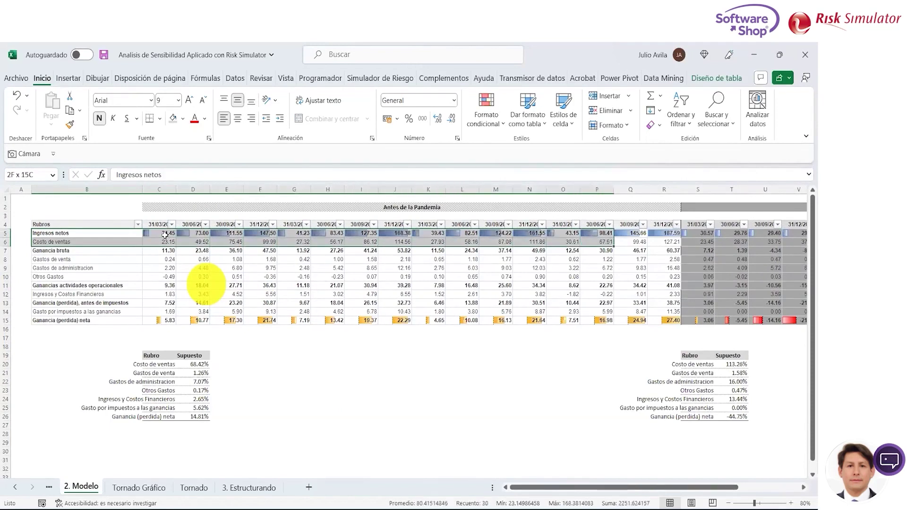
key(shift+Right)
key(shift+Right)
key(ctrl+c)
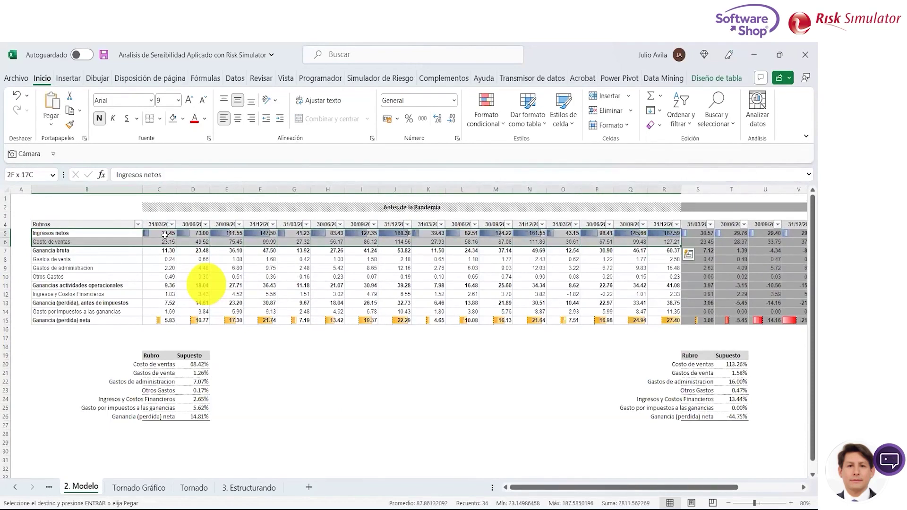
click(246, 488)
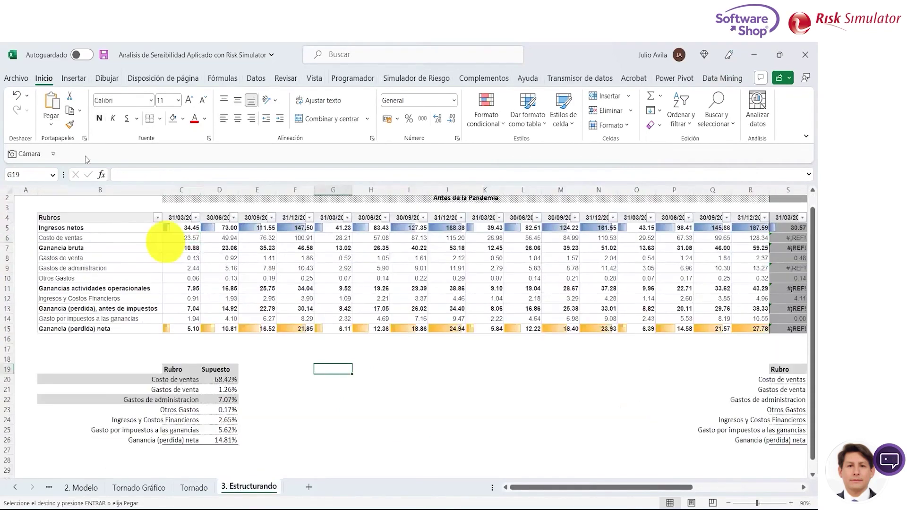
Step: Paste the copied rows at G19 as transposed values
click(51, 124)
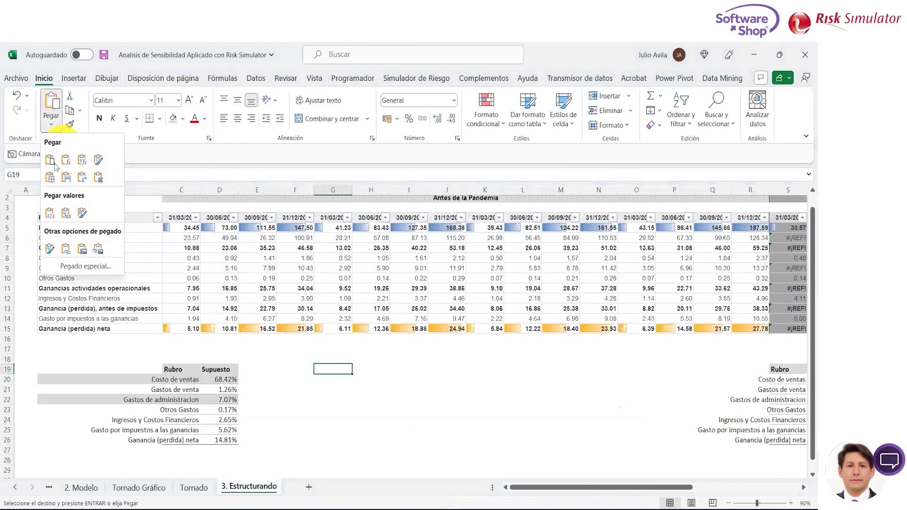
click(78, 266)
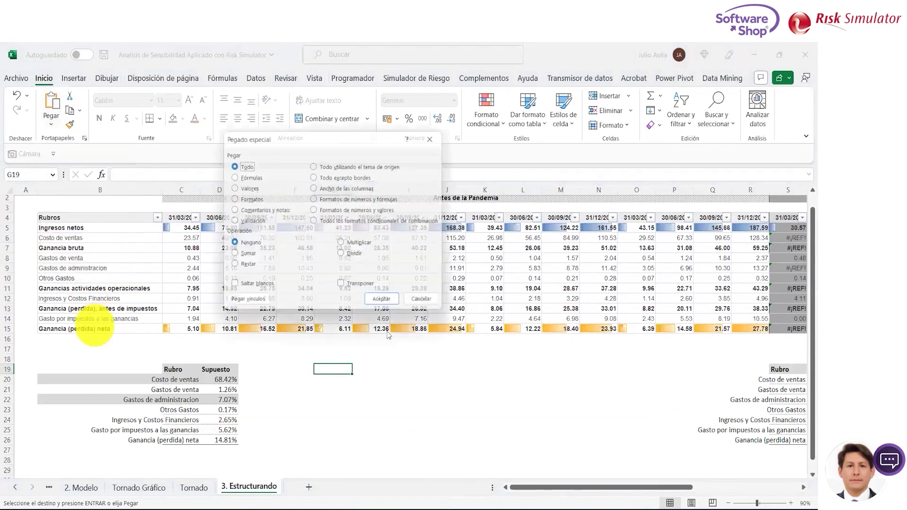
click(364, 290)
key(v)
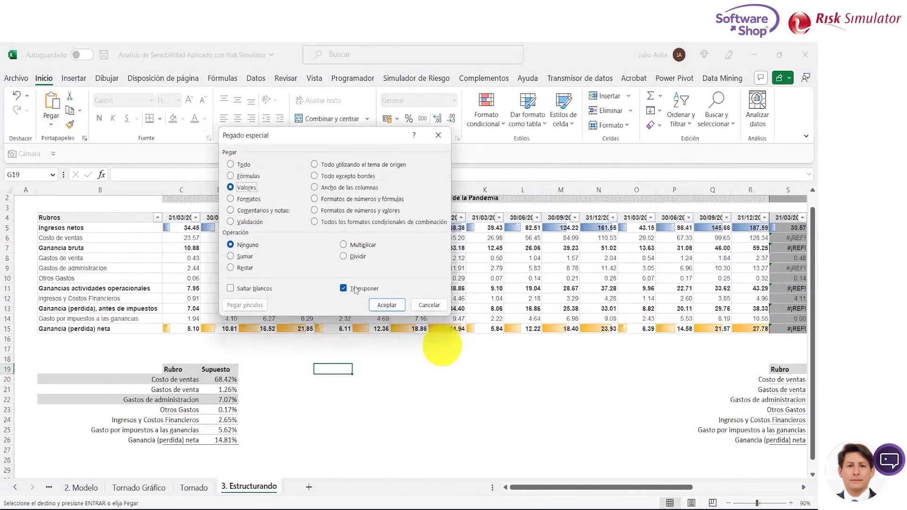
click(384, 305)
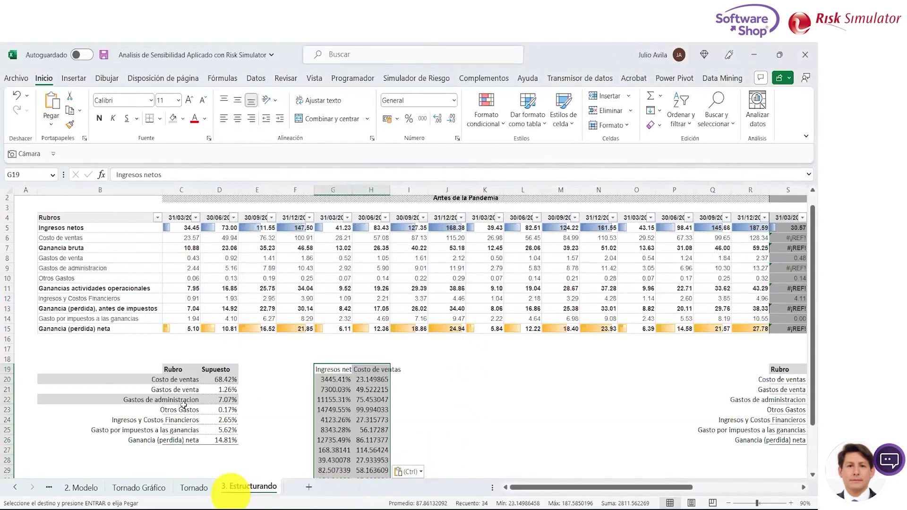
Step: Copy the Gastos de administracion row from 2. Modelo and paste it transposed as values at I19
click(81, 487)
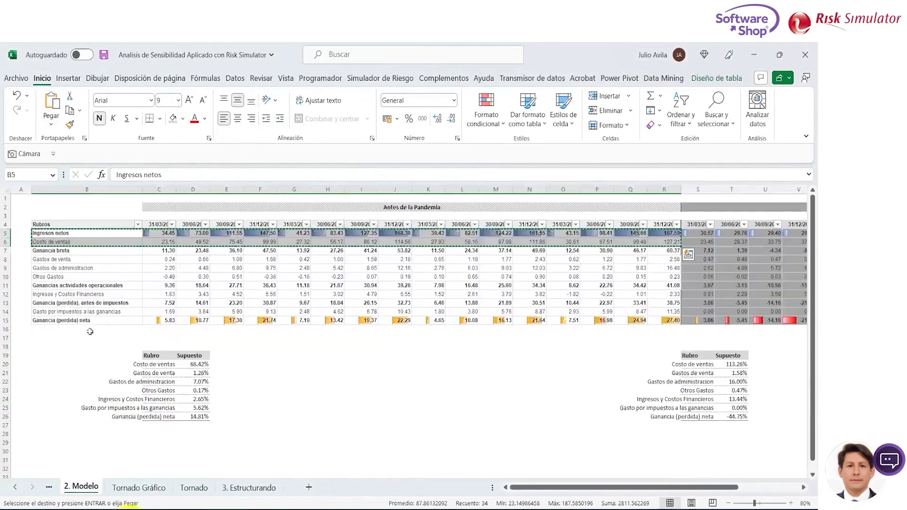
click(77, 270)
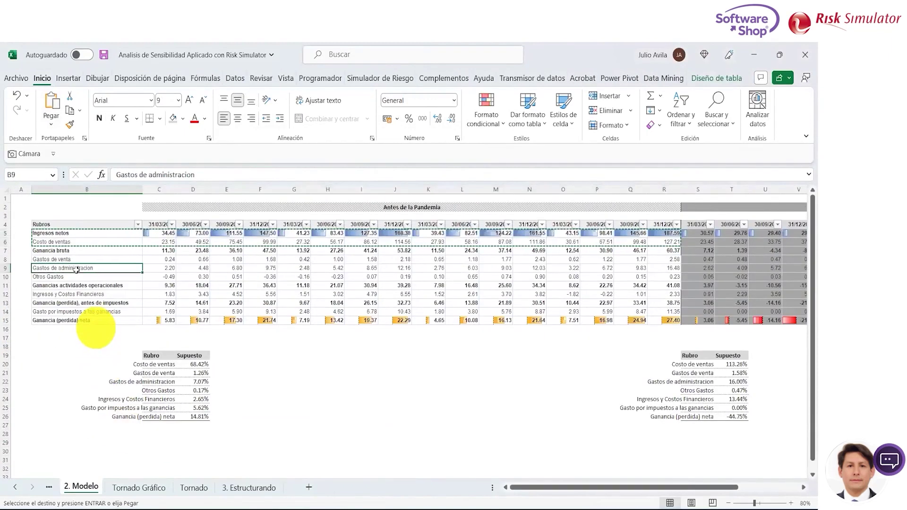
key(shift+Right)
key(shift+Right)
key(shift+Right)
key(shift+Right)
key(shift+Right)
key(shift+Right)
key(shift+Right)
key(shift+Right)
key(shift+Right)
key(shift+Right)
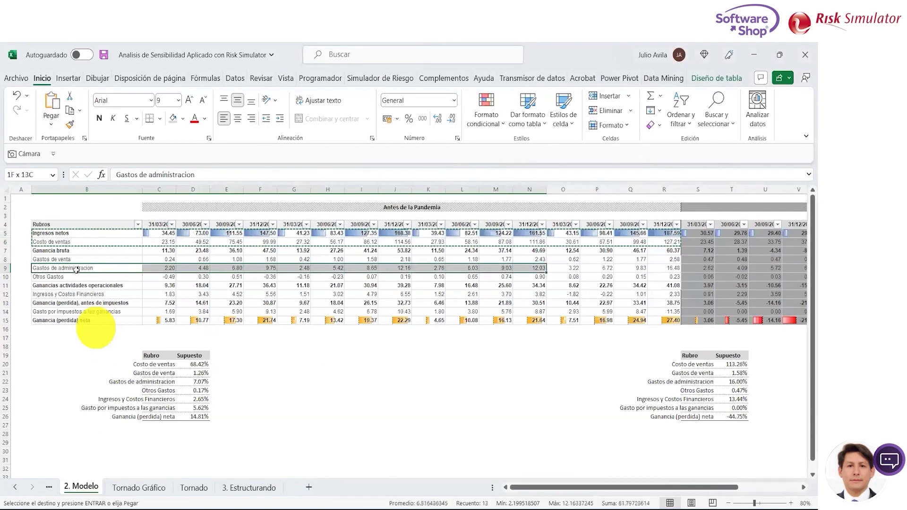
key(shift+Right)
key(shift+Right)
key(shift+Right)
key(shift+Right)
key(ctrl+c)
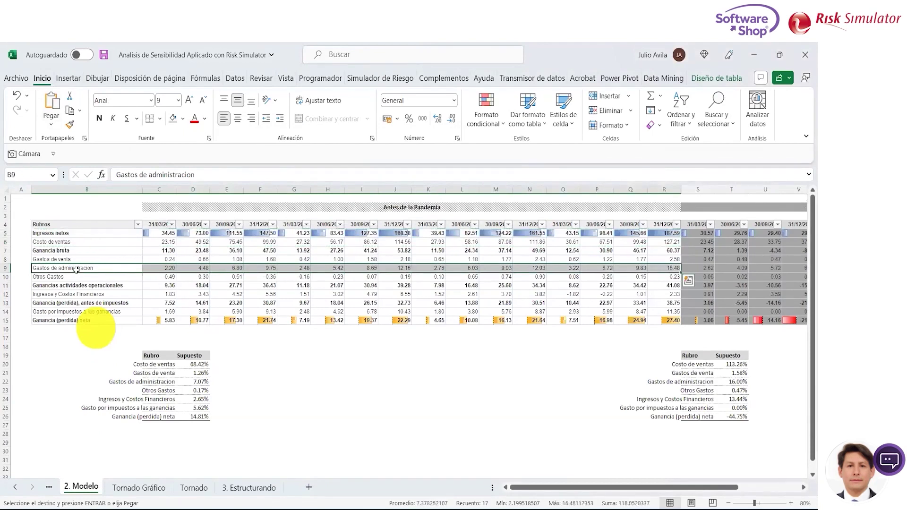
click(244, 487)
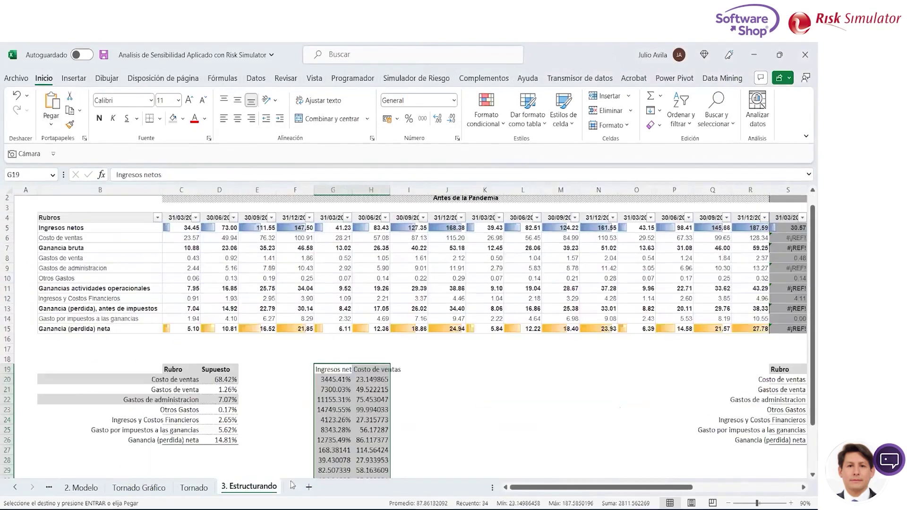
click(411, 374)
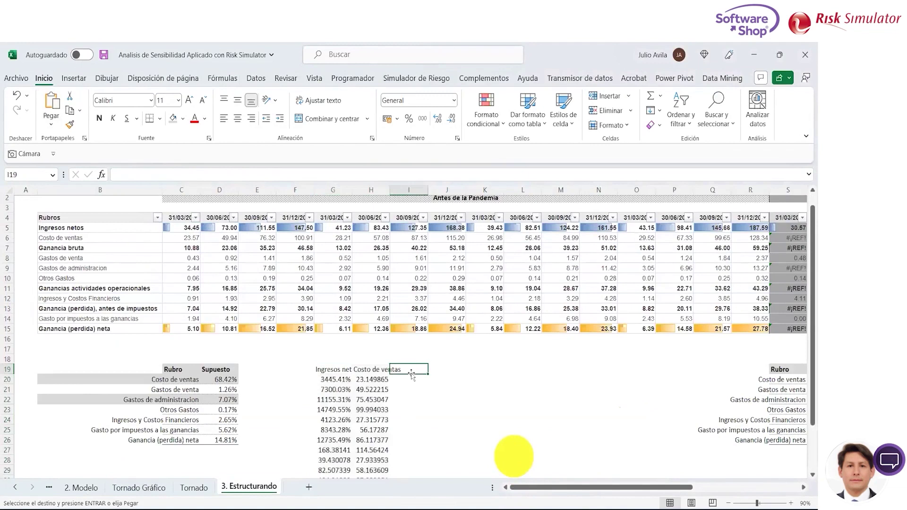
click(51, 122)
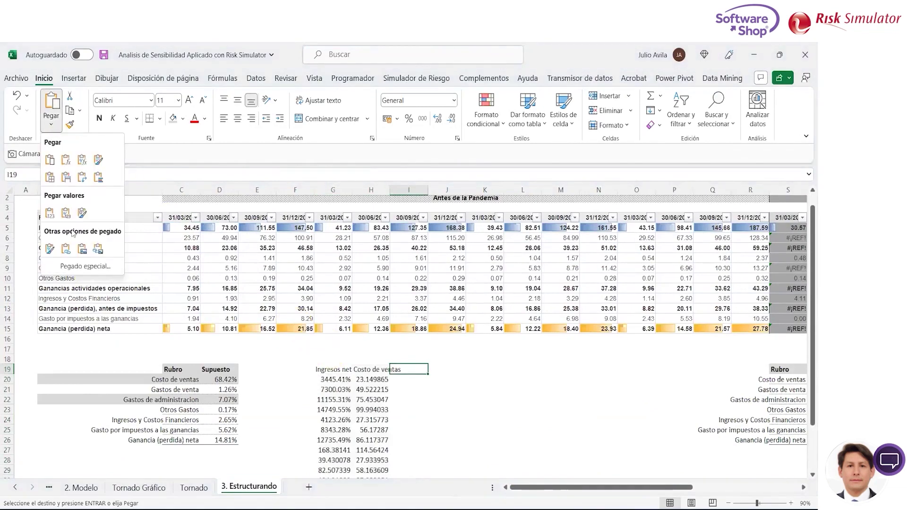
click(85, 266)
click(362, 288)
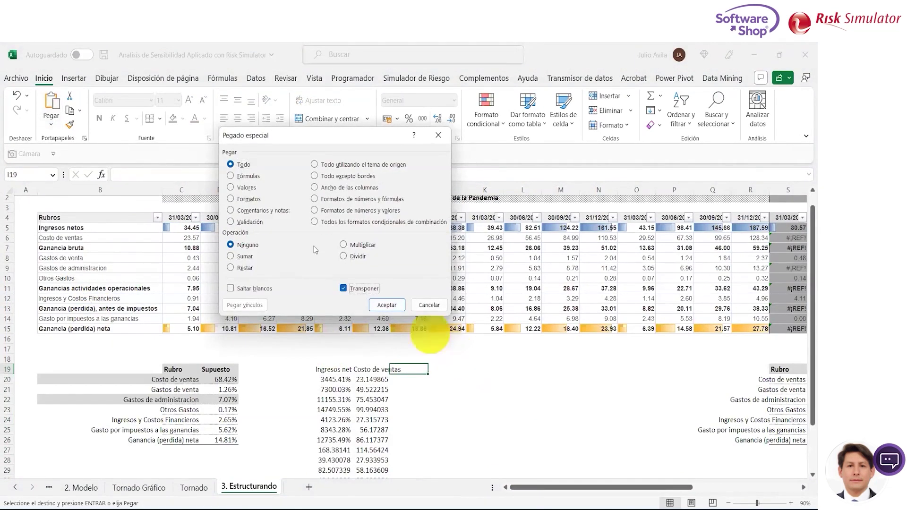
click(248, 188)
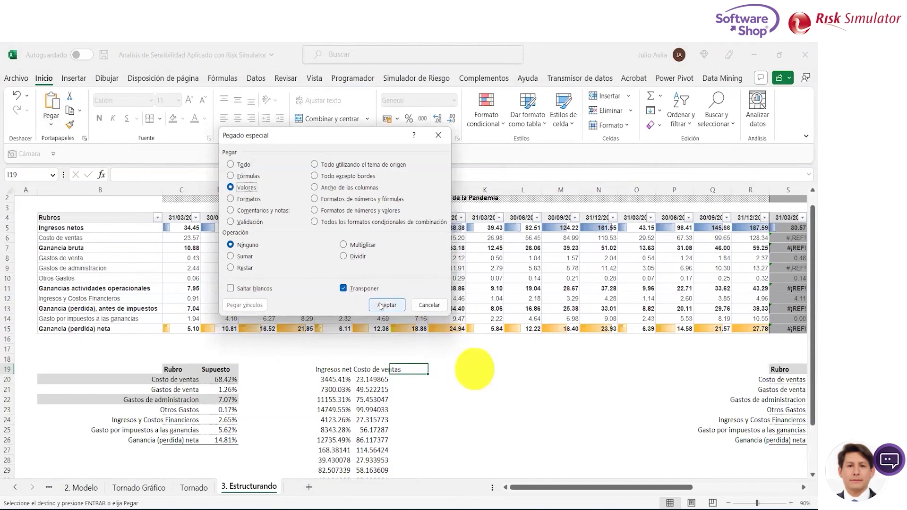
click(382, 304)
Step: Give the Ingresos netos column values a grey fill
key(Left)
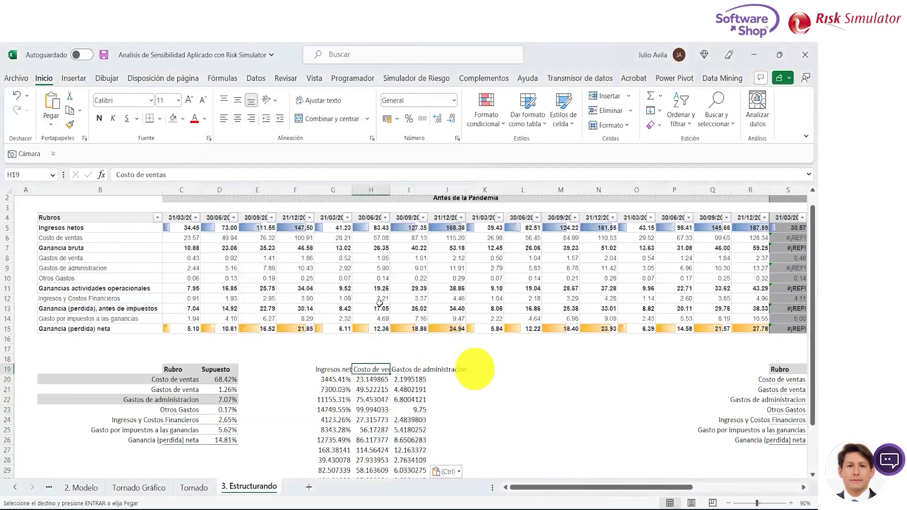
key(Left)
key(shift+Down)
key(shift+Down)
key(shift+Down)
key(shift+Down)
key(shift+Down)
key(shift+Down)
key(shift+Down)
key(shift+Down)
key(shift+Down)
key(shift+Down)
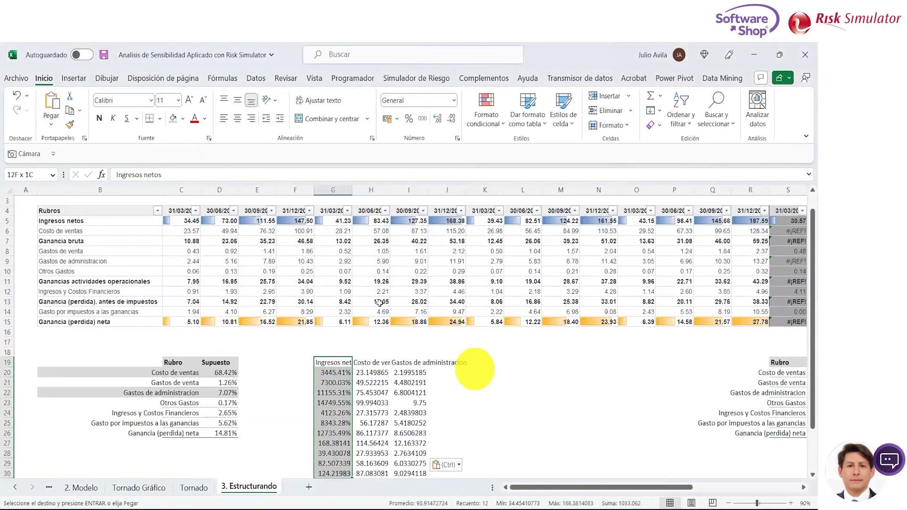
key(shift+Down)
key(shift+Down)
key(shift+Down)
key(shift+Down)
key(shift+Down)
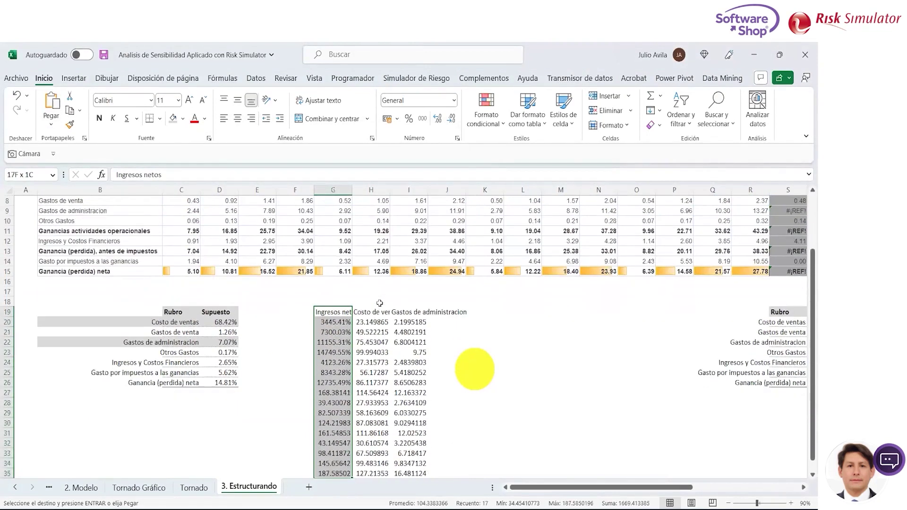
key(ctrl+v)
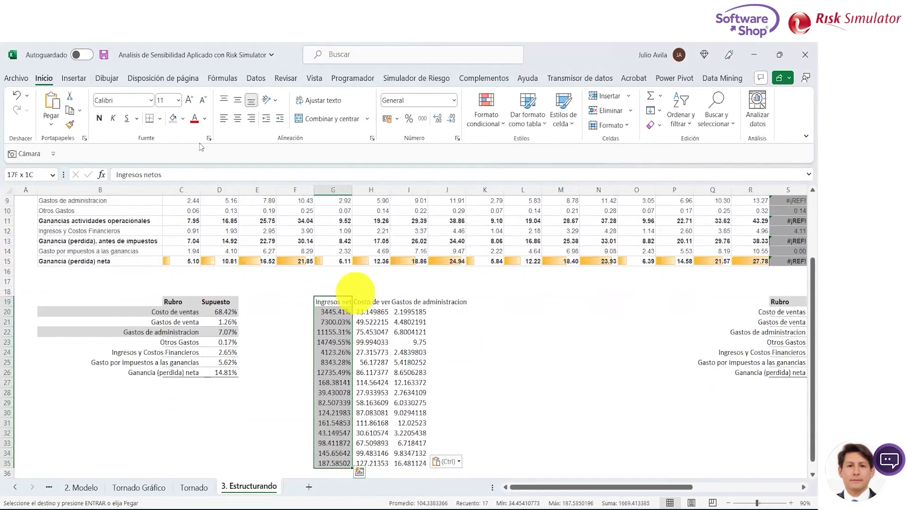
click(173, 118)
Step: Format the pasted figures in G20:I35 as Accounting with two decimals
key(Right)
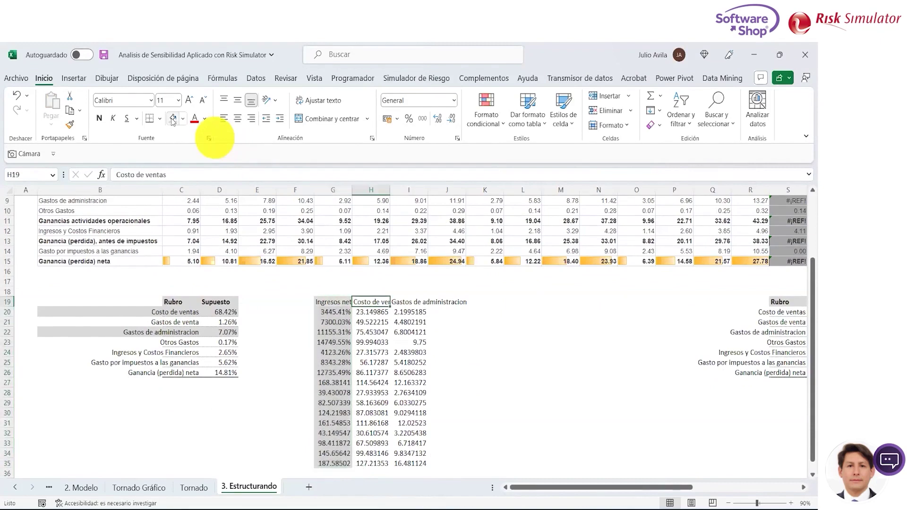
key(shift+Right)
key(Down)
key(Left)
key(shift+Right)
key(shift+Right)
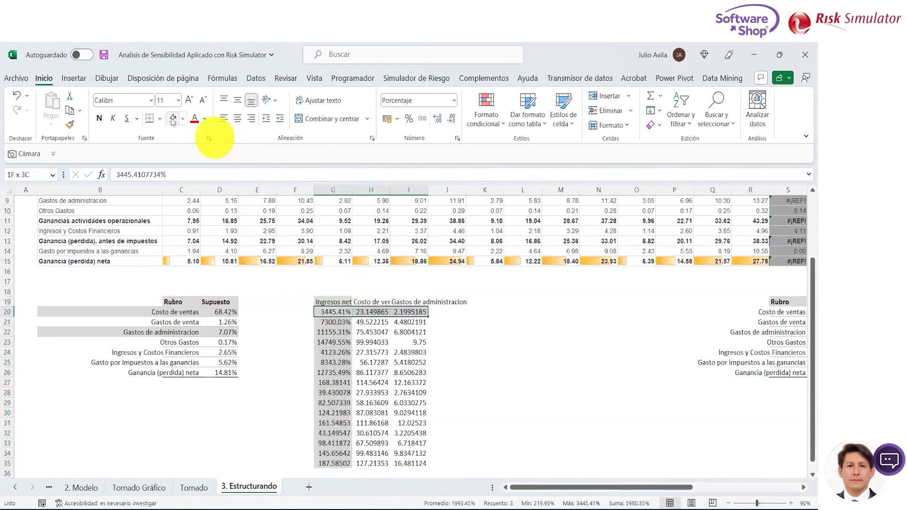
key(shift+Down)
key(shift+Down)
key(shift+Down)
key(shift+Down)
key(shift+Down)
key(shift+Down)
key(shift+Down)
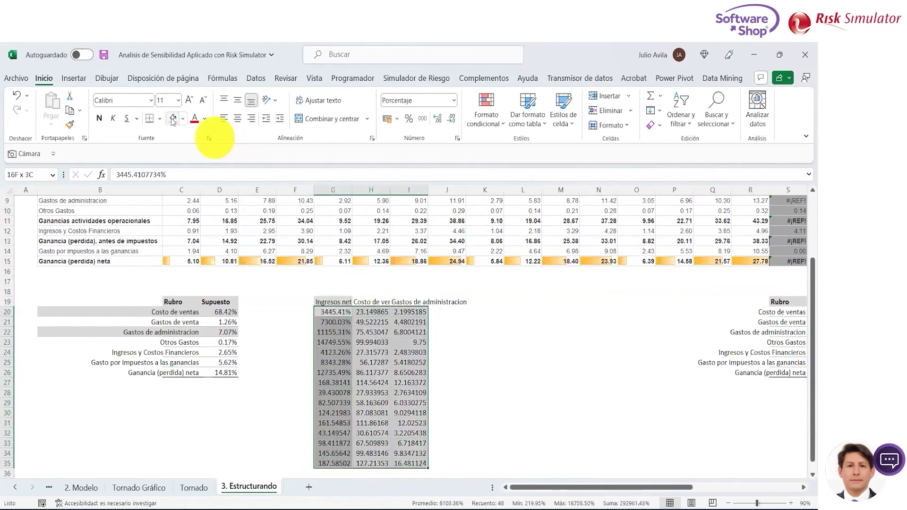
click(422, 119)
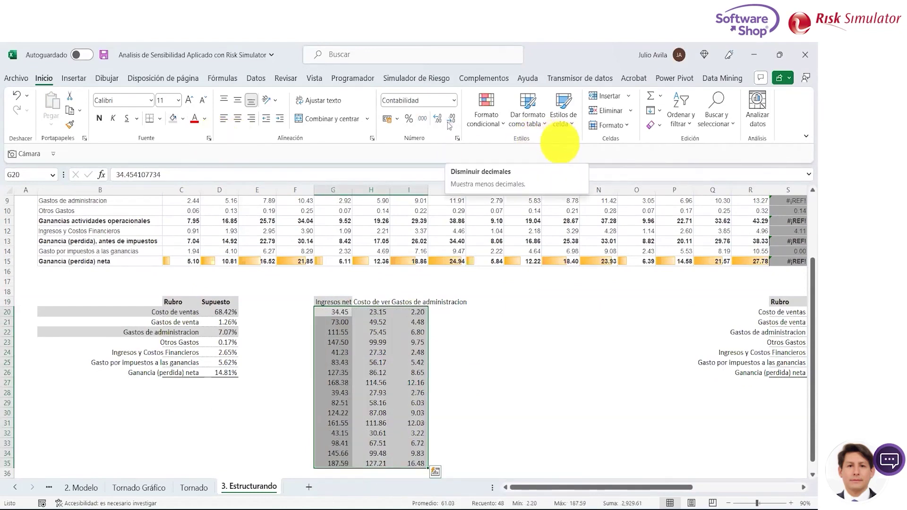
key(Right)
key(Right)
key(Right)
key(Up)
key(Right)
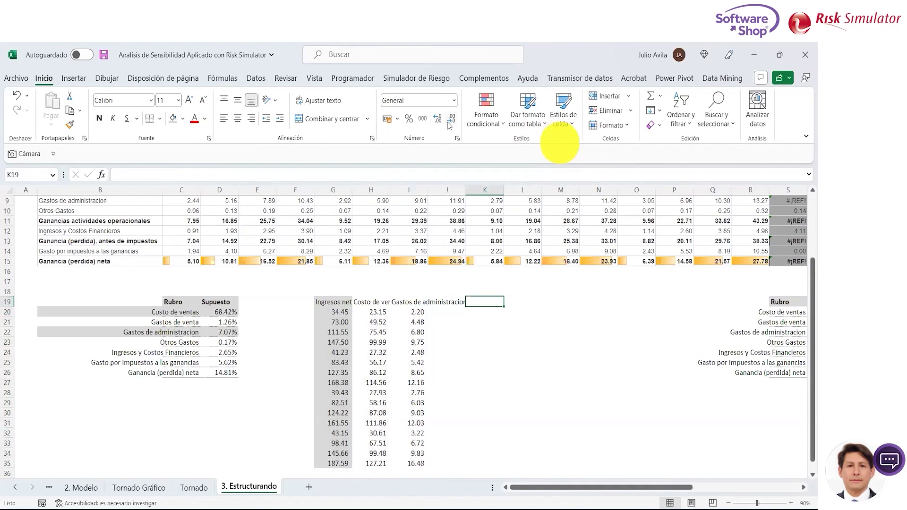
key(Right)
Step: Copy the Costo de ventas and Gastos de administracion headers into L19:M19
text(=)
key(Escape)
key(Left)
key(Left)
key(Left)
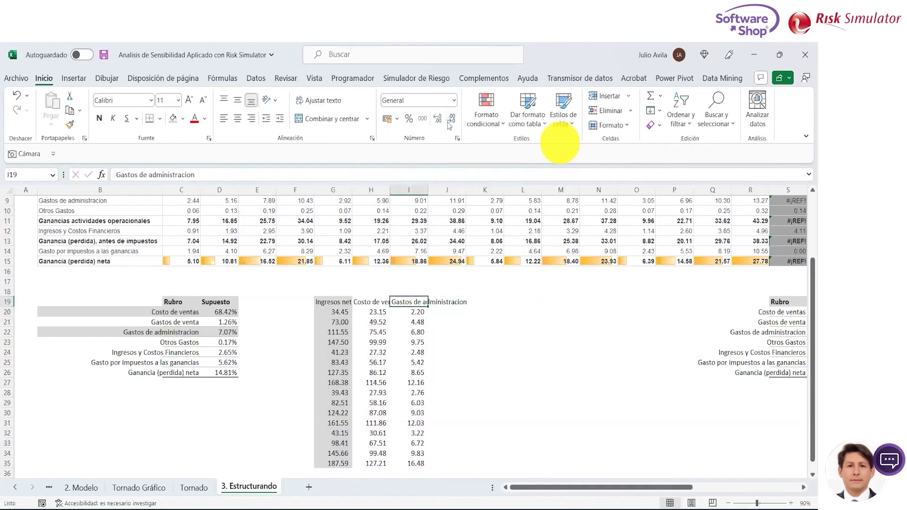
key(Left)
key(shift+Right)
text(C)
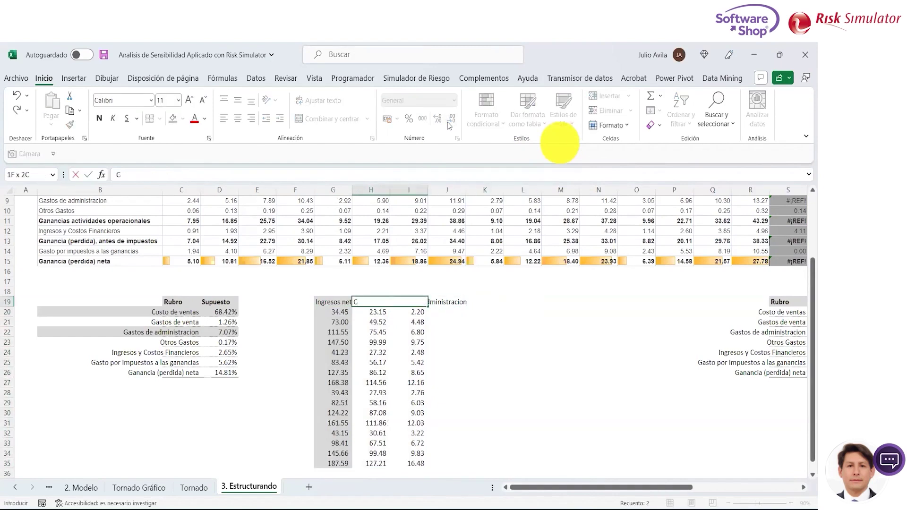
key(Escape)
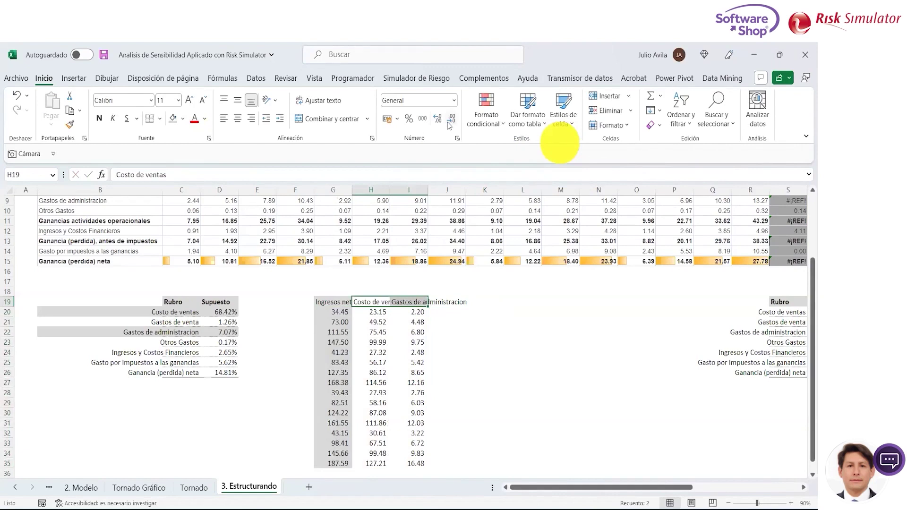
key(ctrl+c)
key(Right)
key(Right)
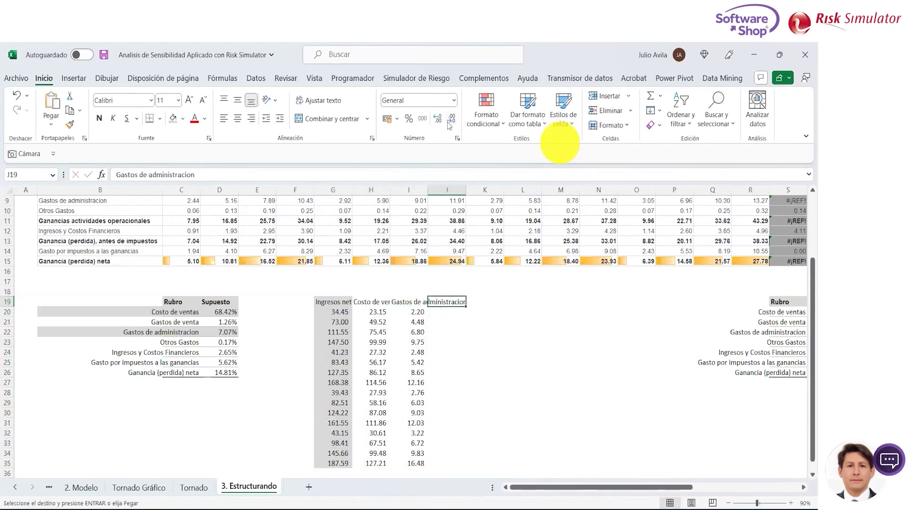
key(Right)
key(Right)
key(ctrl+v)
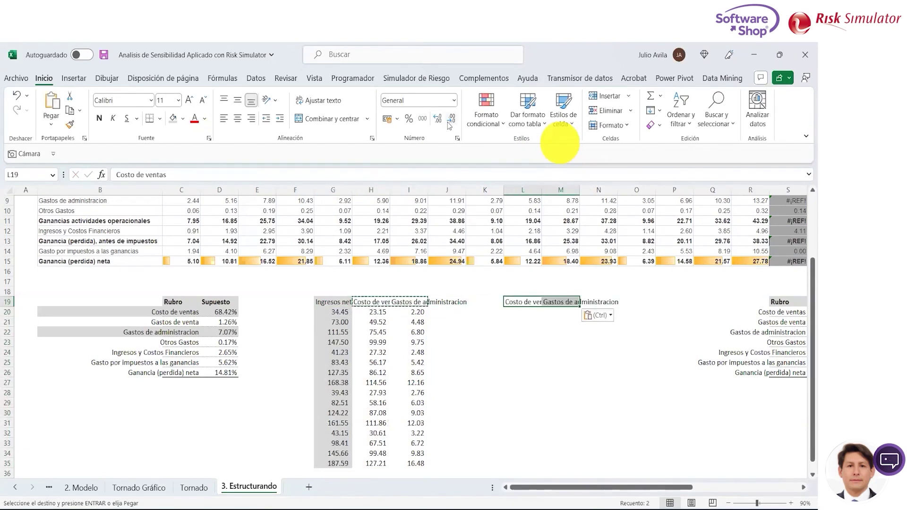
Step: Enter =H20/G20 in L20 for the cost-of-sales ratio
key(Down)
text(=)
key(Left)
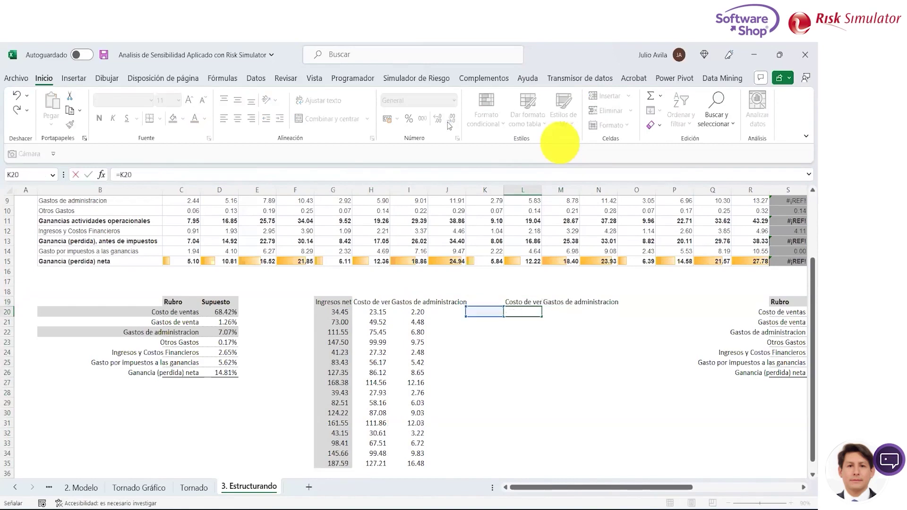
key(Left)
key(Left)
key(Left)
text(/)
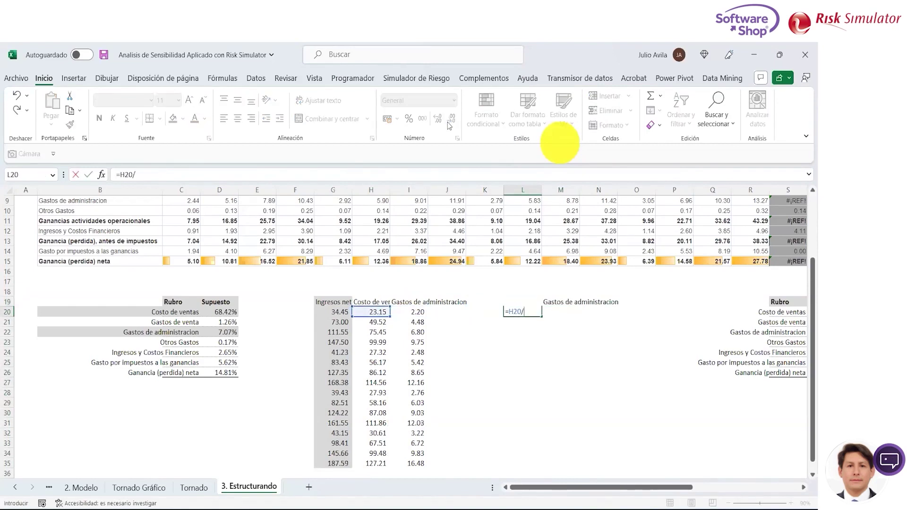
key(Left)
key(Left)
key(Left)
key(Left)
key(Left)
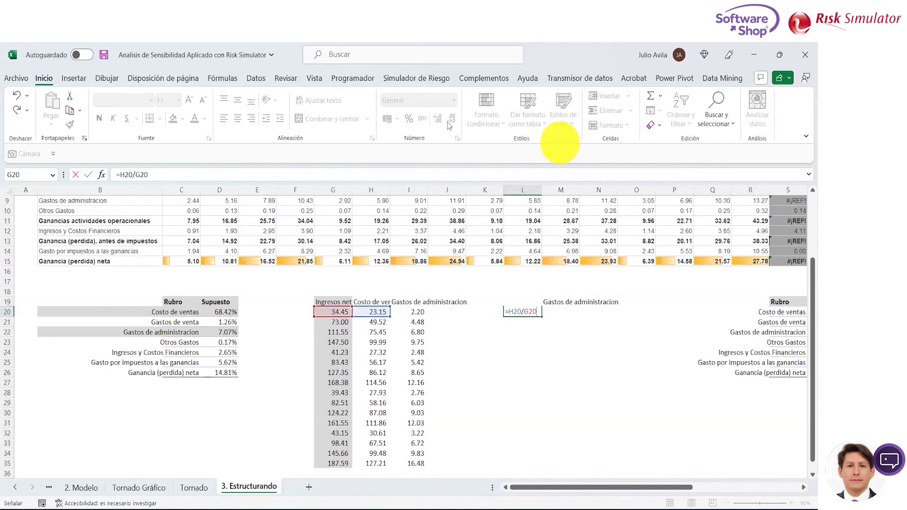
key(Return)
Step: Enter =I20/G20 in M20 for the administration-expense ratio
key(Up)
key(Right)
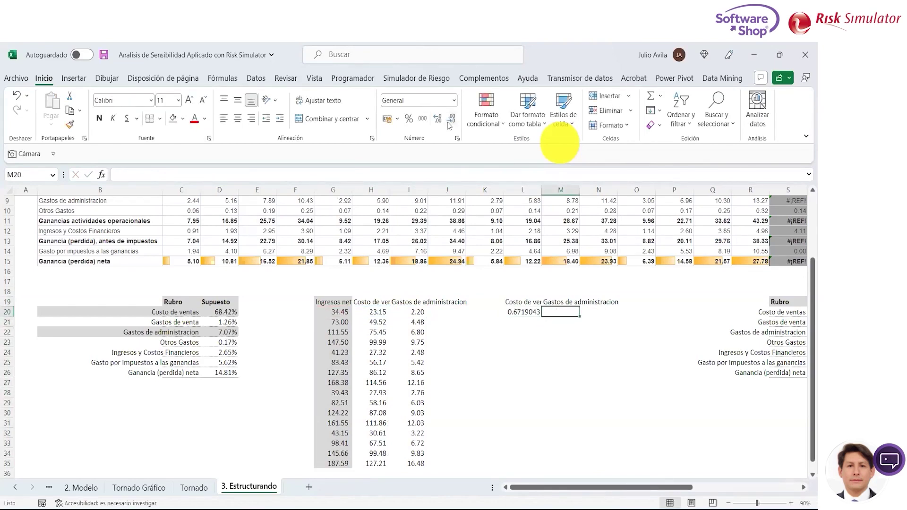
text(=)
key(Left)
key(Left)
key(Left)
key(Left)
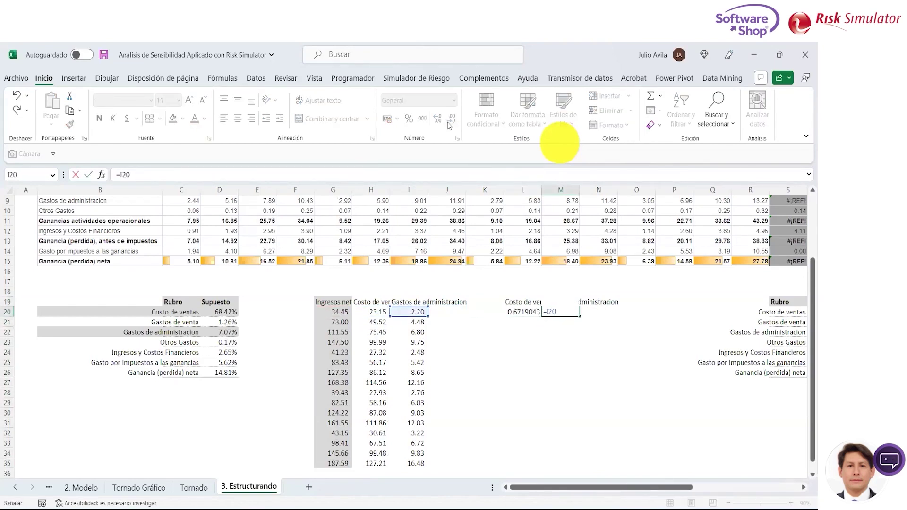
text(/)
key(Left)
key(Left)
key(Left)
key(Left)
key(Left)
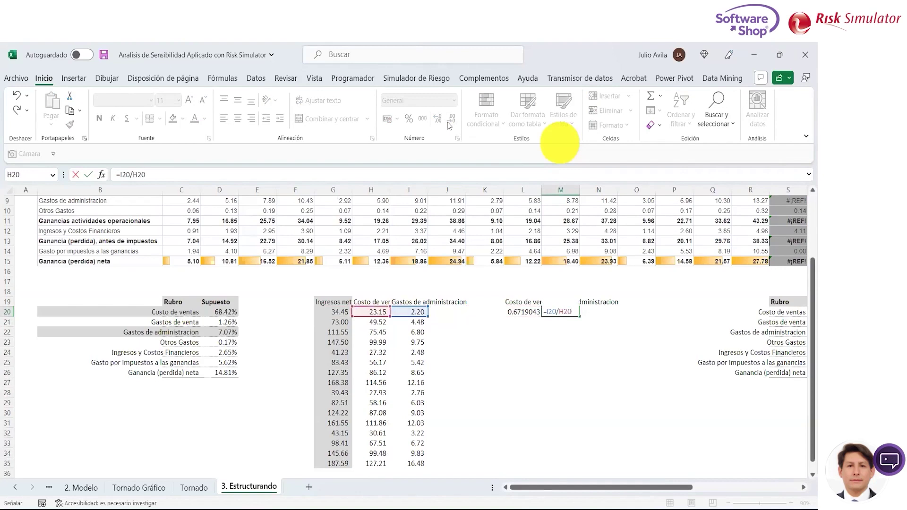
key(Left)
key(Return)
key(Up)
key(Left)
key(shift+Right)
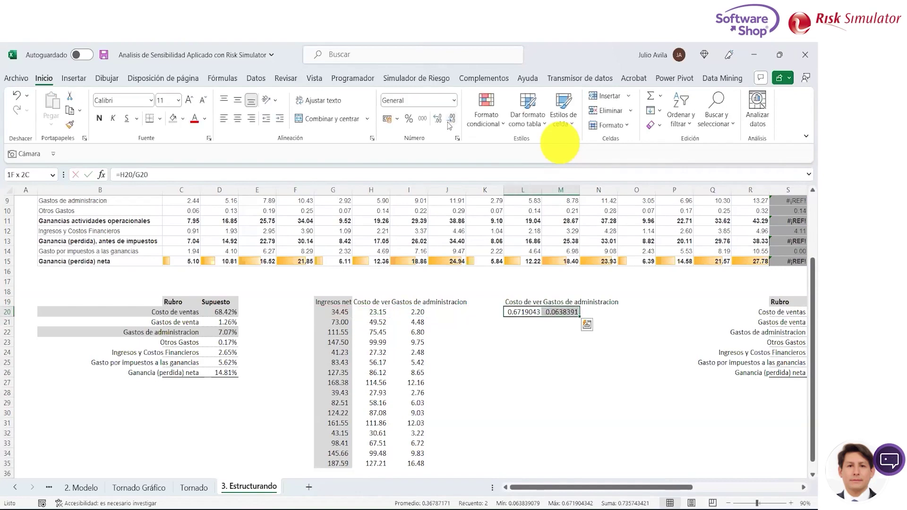
Step: Format both ratios as one-decimal percentages and fill them down to row 35
click(409, 119)
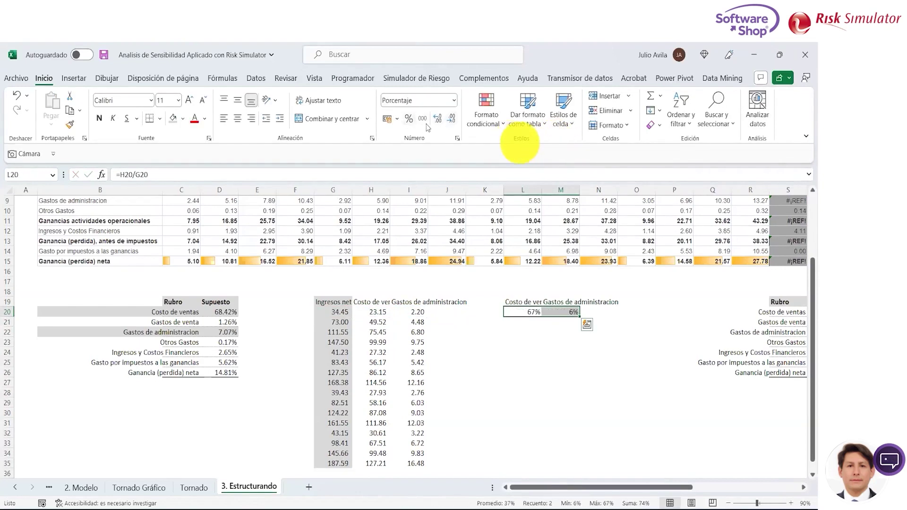
click(437, 119)
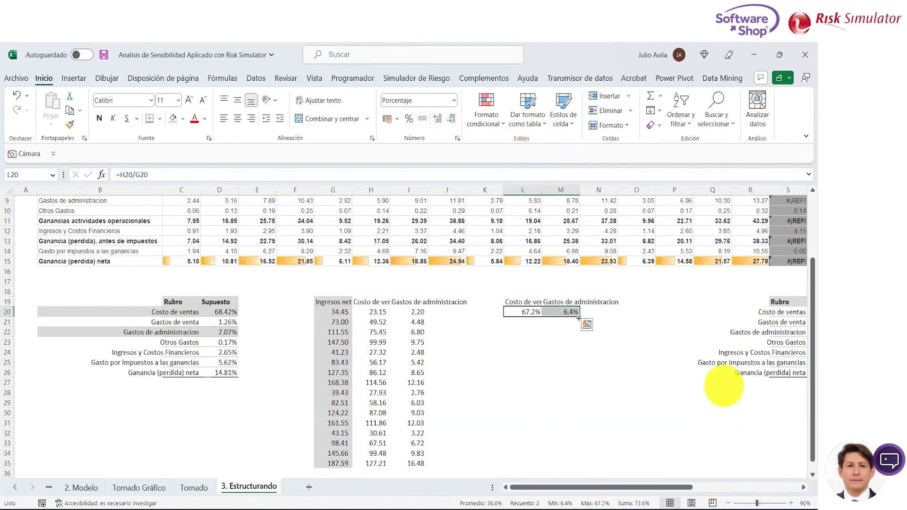
drag(578, 395, 580, 466)
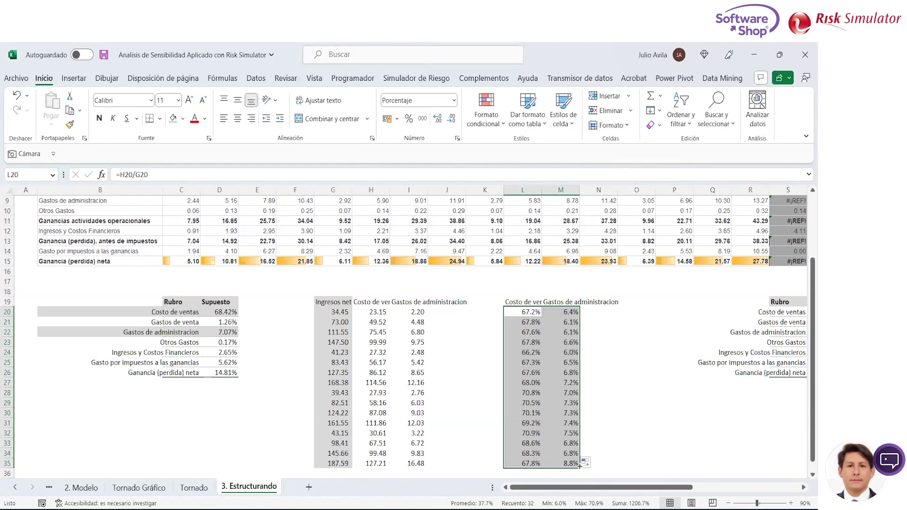
Step: Check the copied ratio formula in M25 and review the cost columns
click(547, 362)
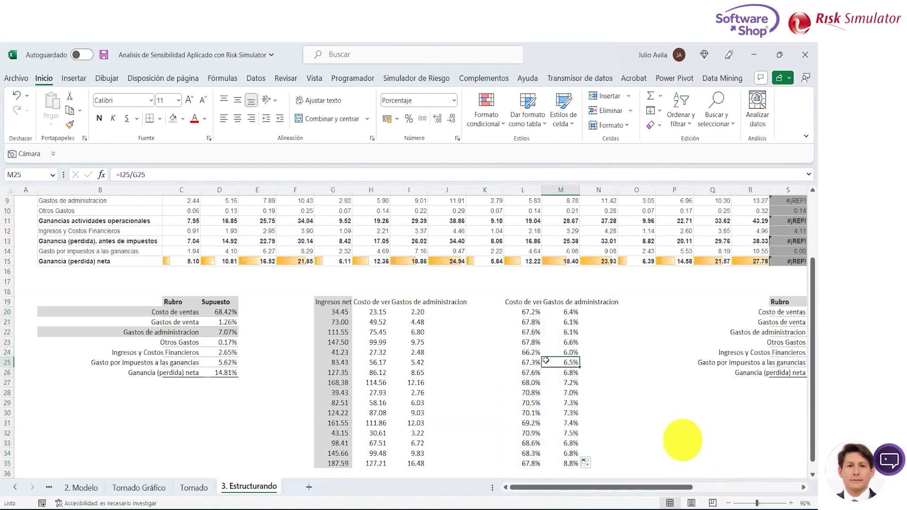
key(Up)
key(Up)
key(Up)
key(Up)
key(Up)
key(Left)
key(Up)
key(Up)
key(Up)
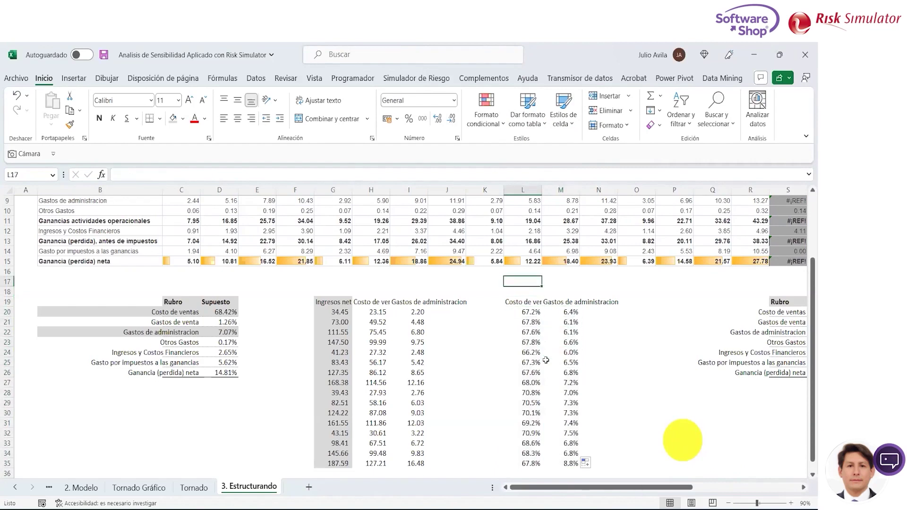
key(Down)
key(Down)
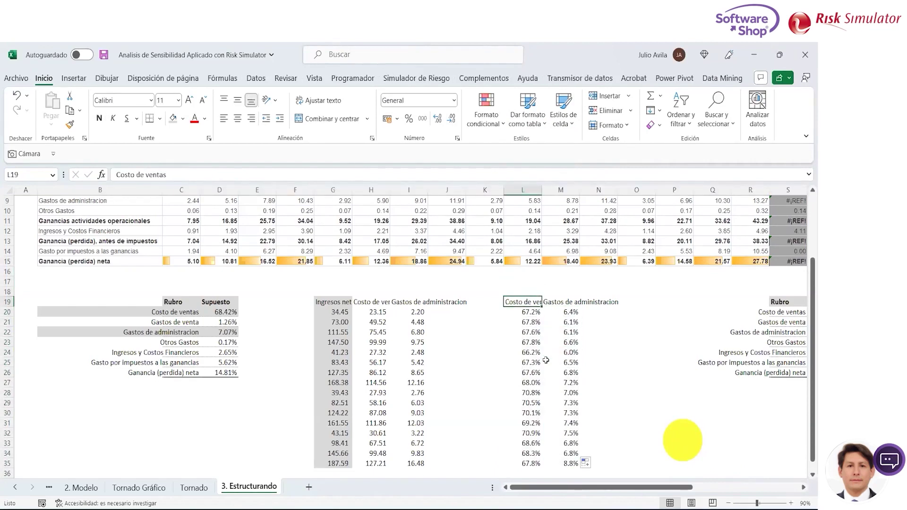
key(Left)
key(Left)
key(Left)
key(Left)
key(Left)
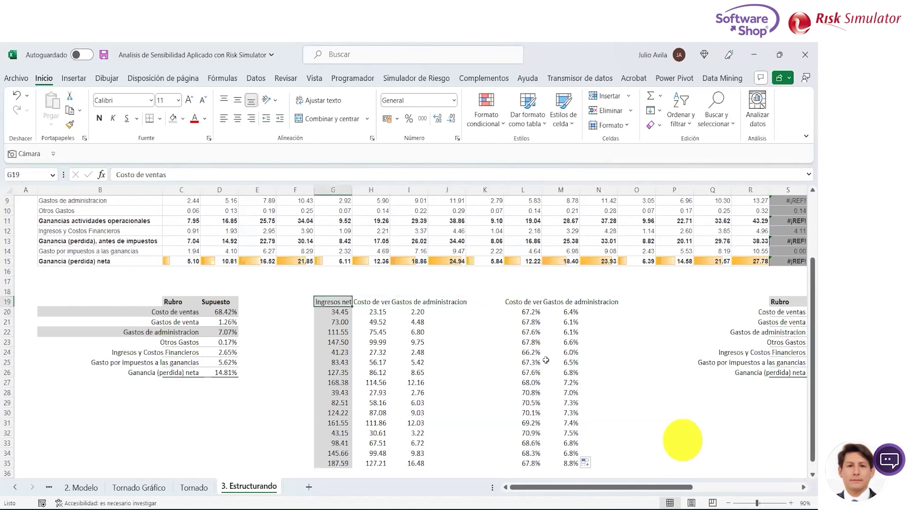
key(Left)
key(Left)
key(Down)
key(Left)
key(shift+Left)
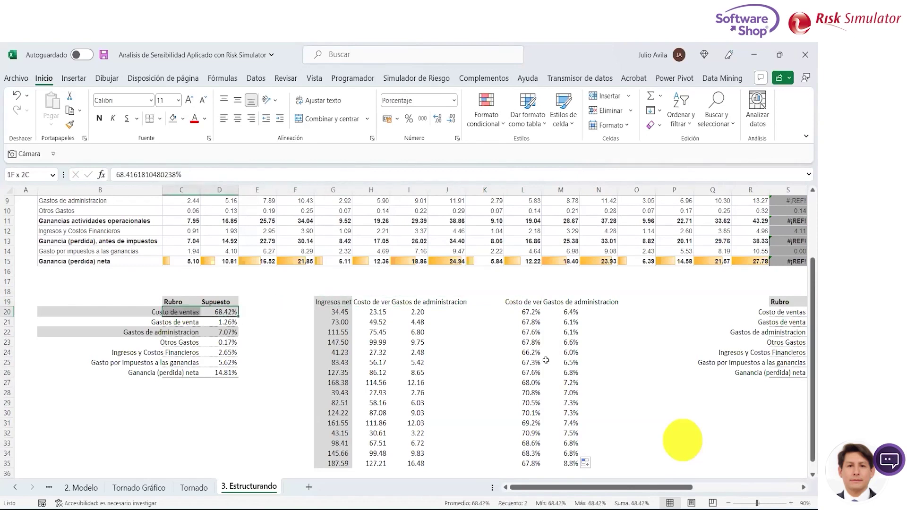
key(Down)
key(Down)
key(Right)
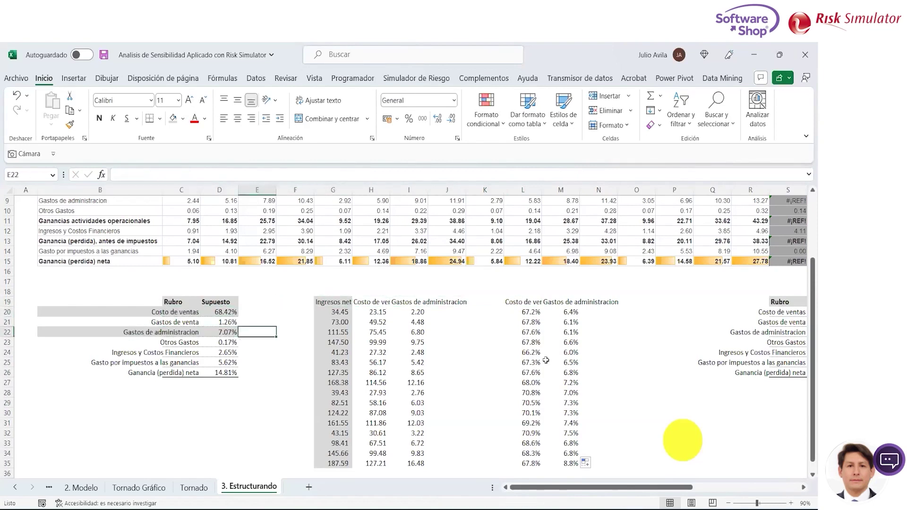
key(Right)
key(Right)
key(Right)
key(Right)
key(Right)
key(Right)
key(Right)
key(Up)
key(Up)
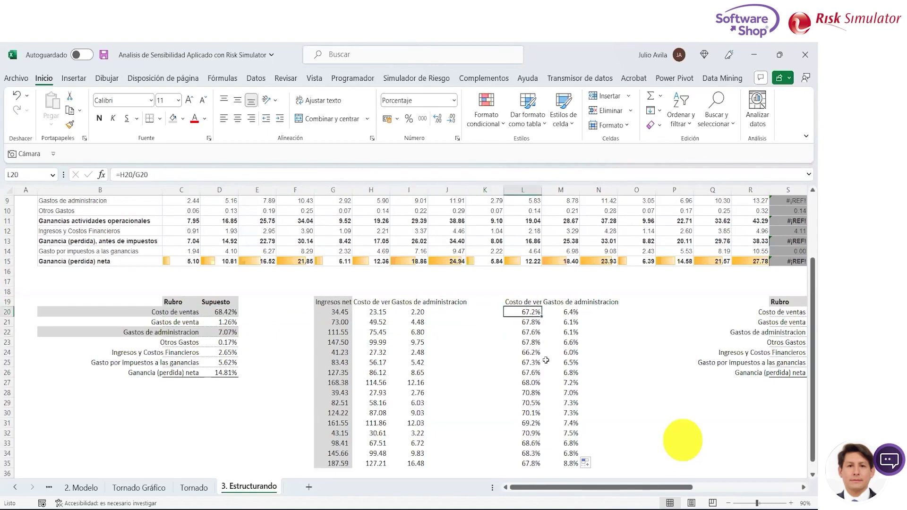
key(Up)
key(shift+Right)
key(Left)
key(Right)
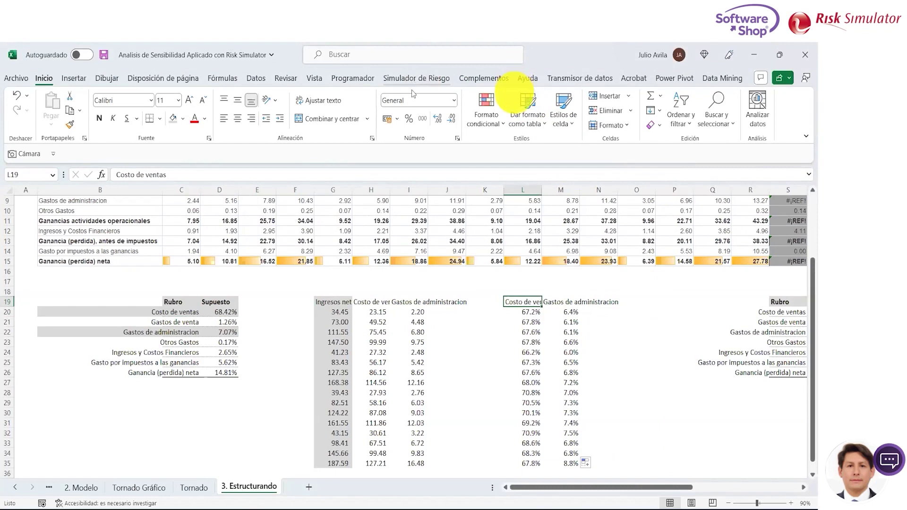
Step: Select the L19:M35 percentage columns and open Risk Simulator's Herramientas Analíticas list
click(485, 322)
click(417, 78)
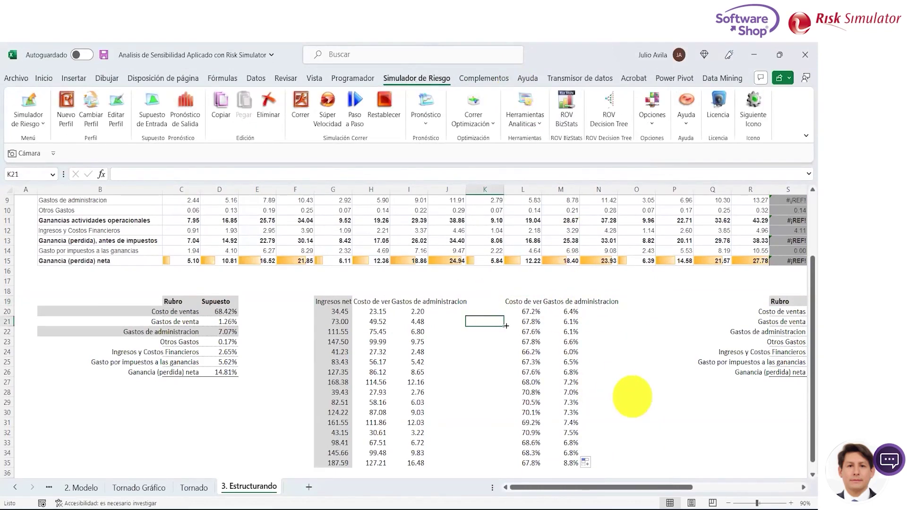
click(529, 322)
key(Up)
key(Up)
key(shift+Right)
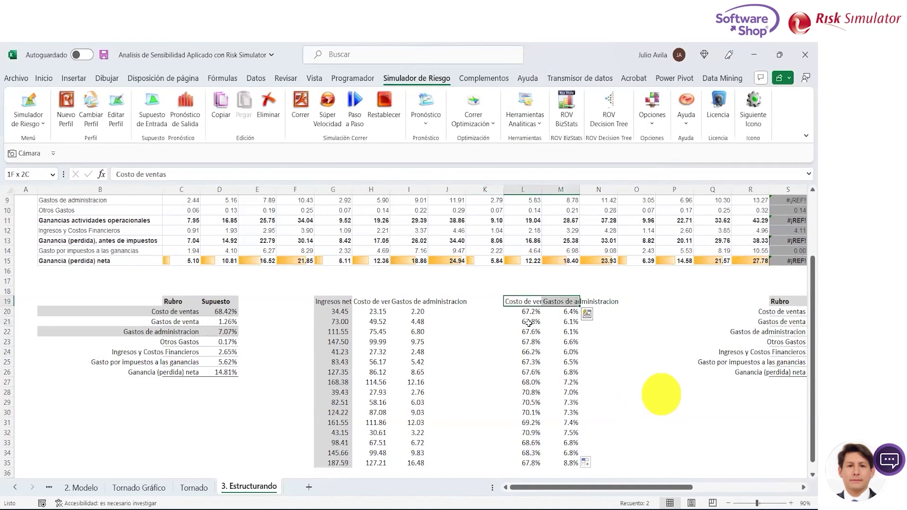
key(shift+Down)
key(shift+Down)
key(shift+Down)
key(ctrl+shift+Down)
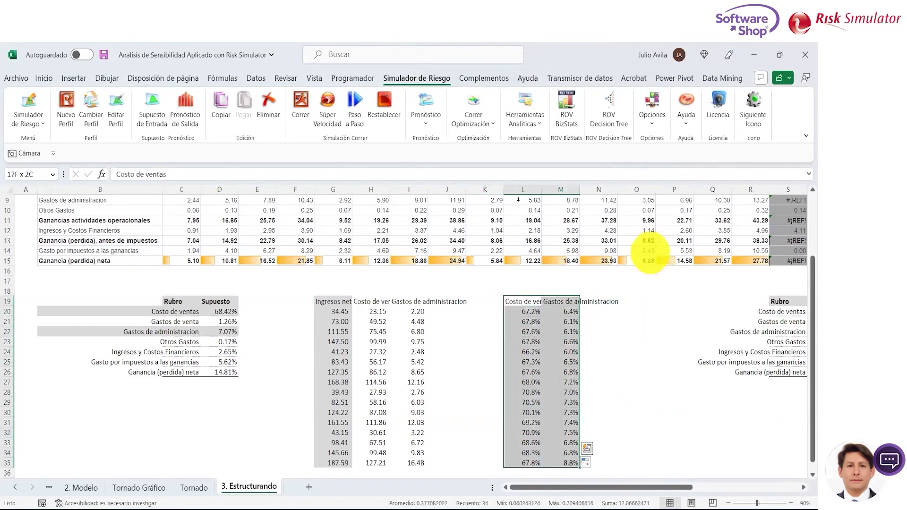
click(538, 123)
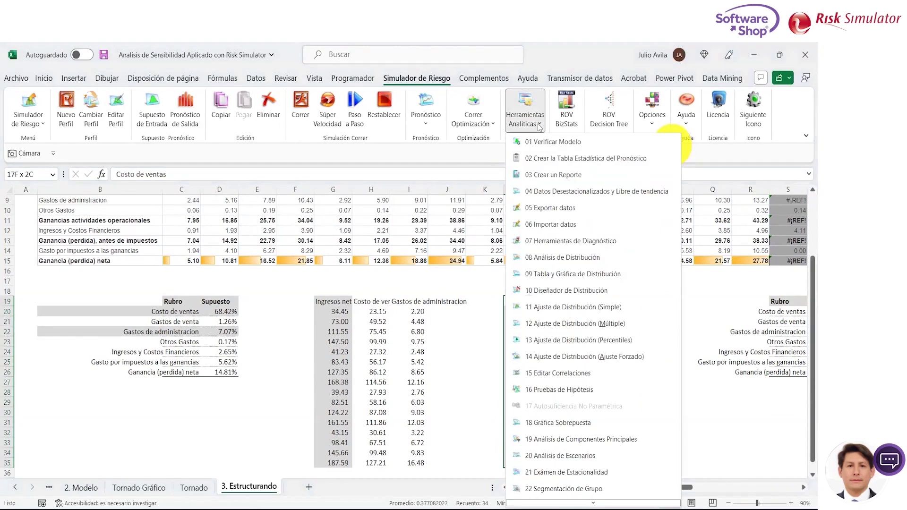
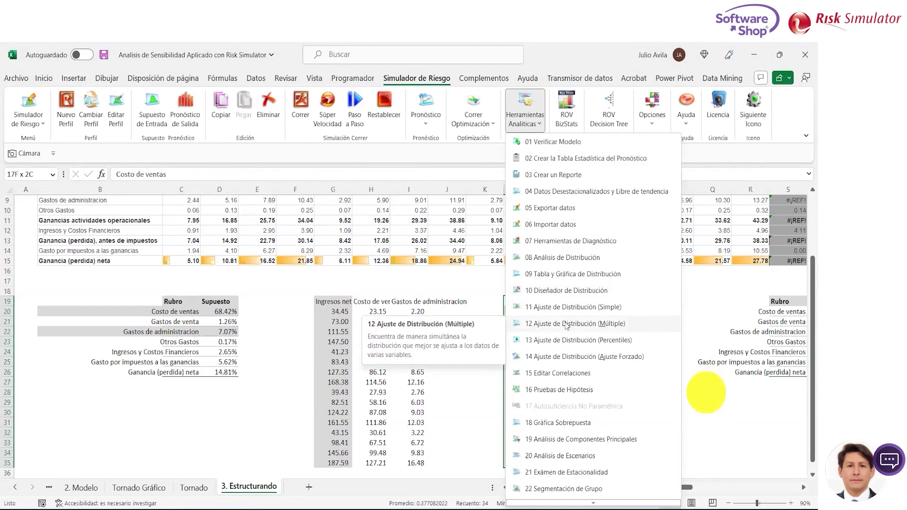
Step: Choose 12 Ajuste de Distribución (Múltiple) from Risk Simulator's Herramientas Analíticas
click(567, 325)
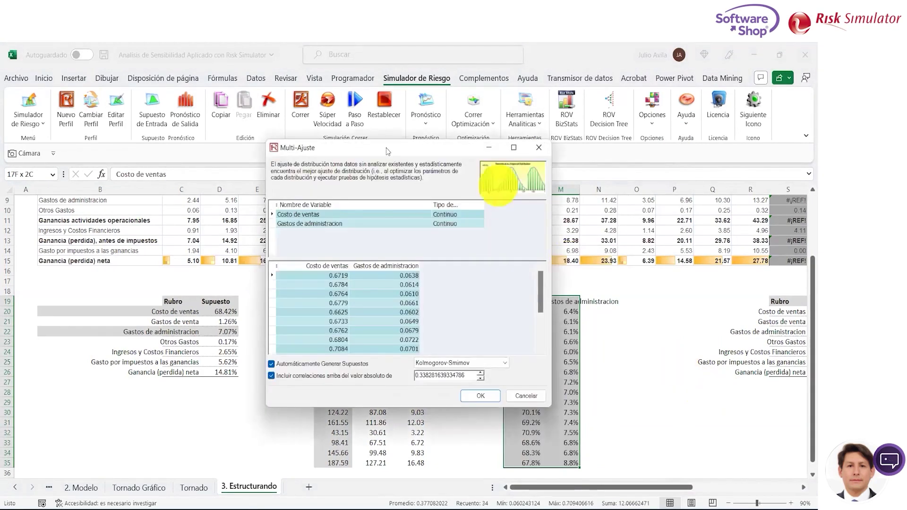
Step: Fit both Costo de ventas and Gastos de administracion with the correlation threshold cleared to 0
drag(387, 153, 329, 117)
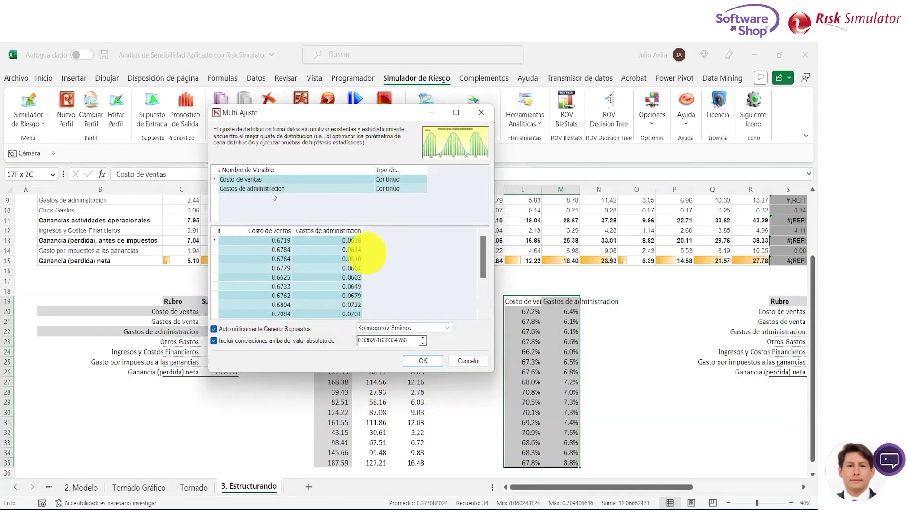
click(263, 181)
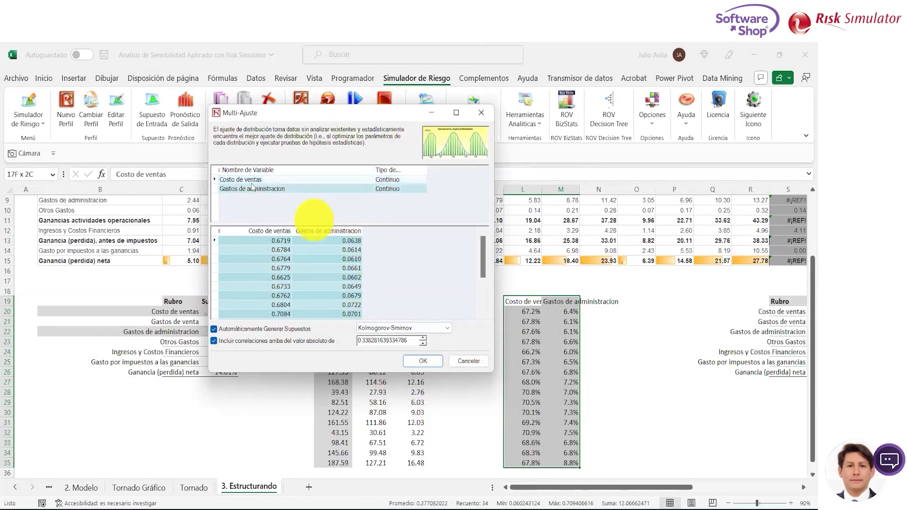
click(390, 188)
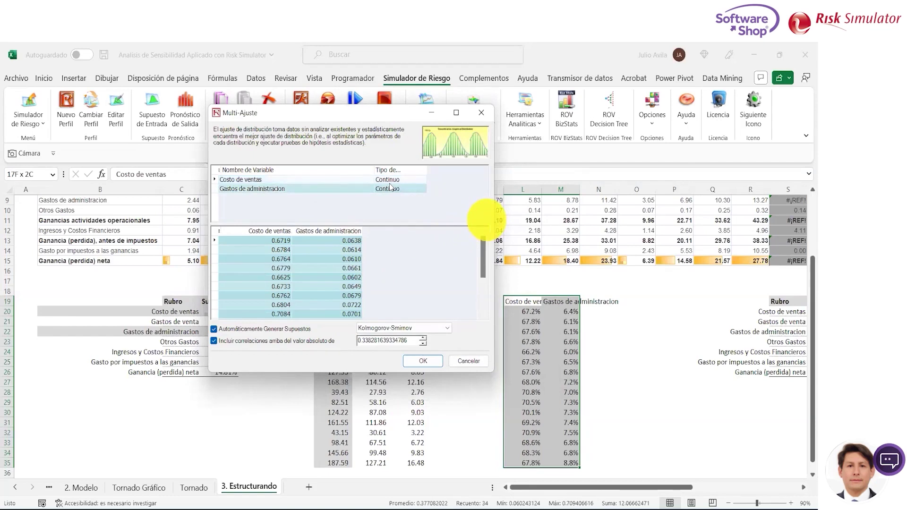
ctrl+click(388, 179)
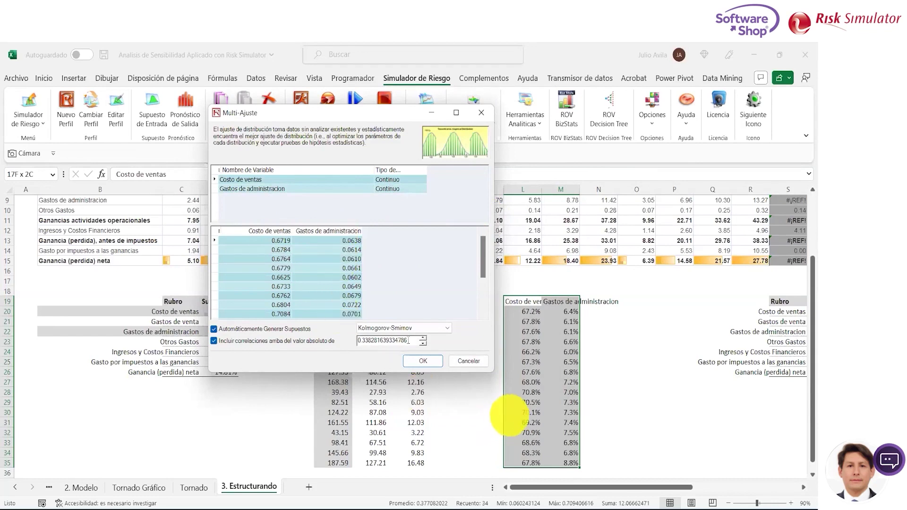
drag(409, 340, 359, 341)
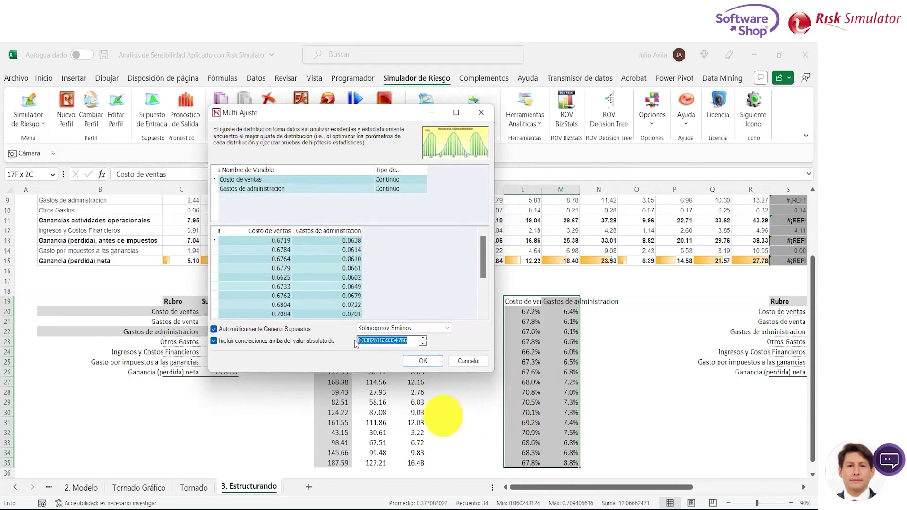
click(407, 341)
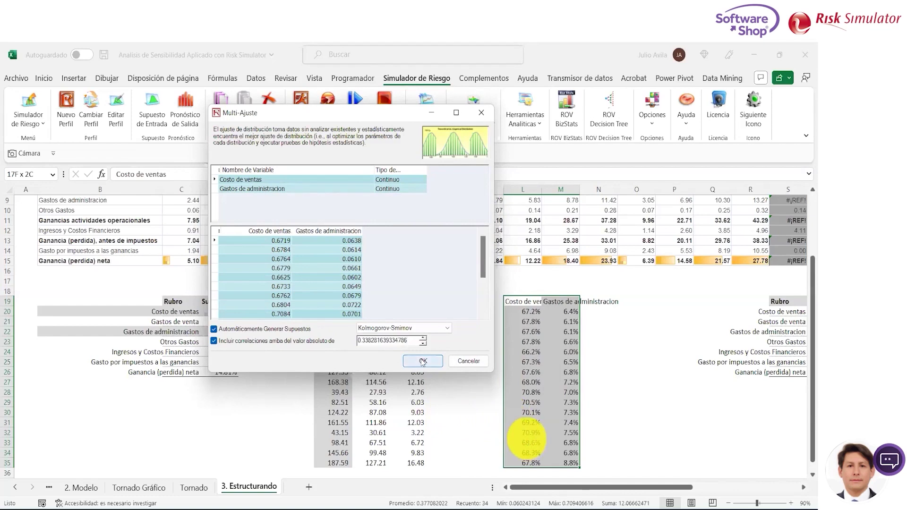
key(BackSpace)
key(BackSpace)
key(BackSpace)
key(BackSpace)
key(BackSpace)
key(BackSpace)
key(BackSpace)
key(BackSpace)
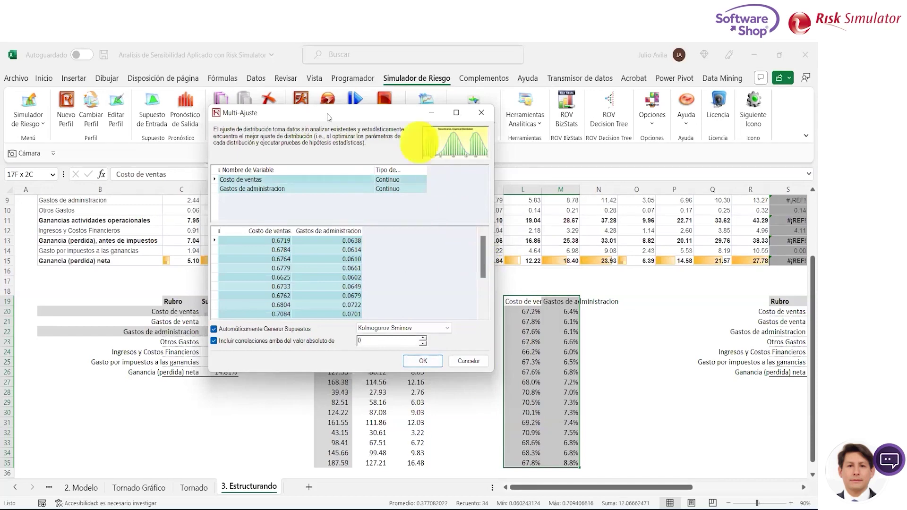
drag(325, 117, 291, 96)
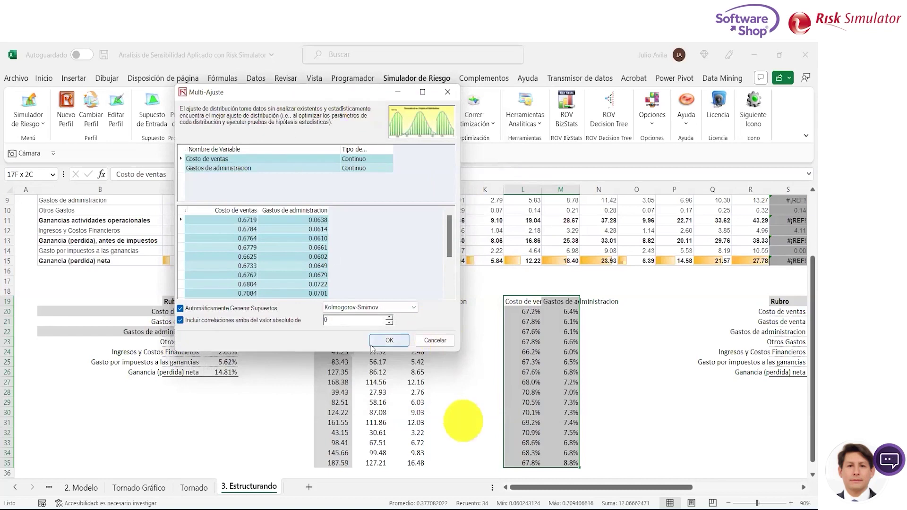
click(385, 341)
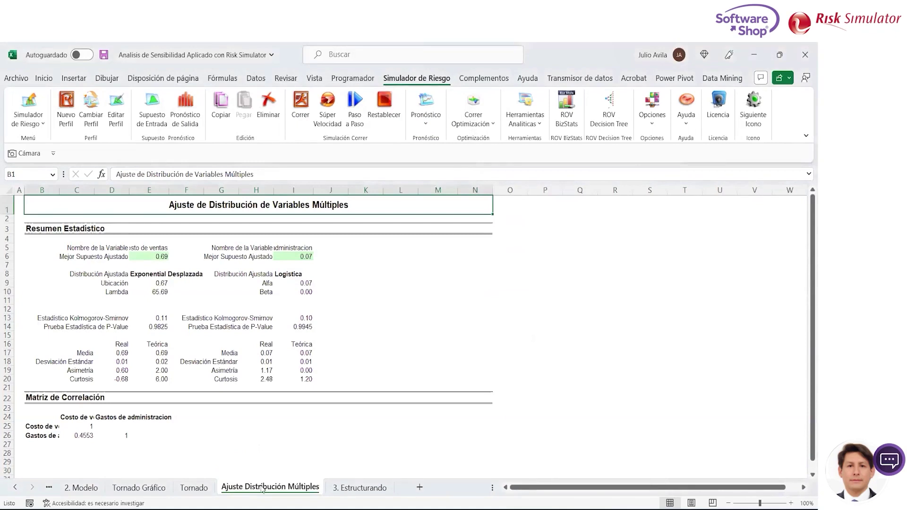
Step: Left-align Costo de ventas in E5 and Gastos de administracion in I5
click(275, 439)
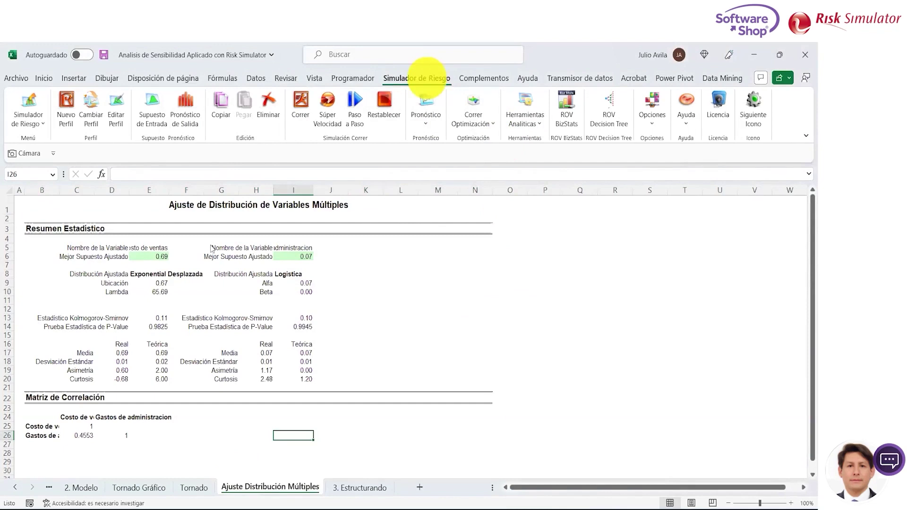
click(149, 247)
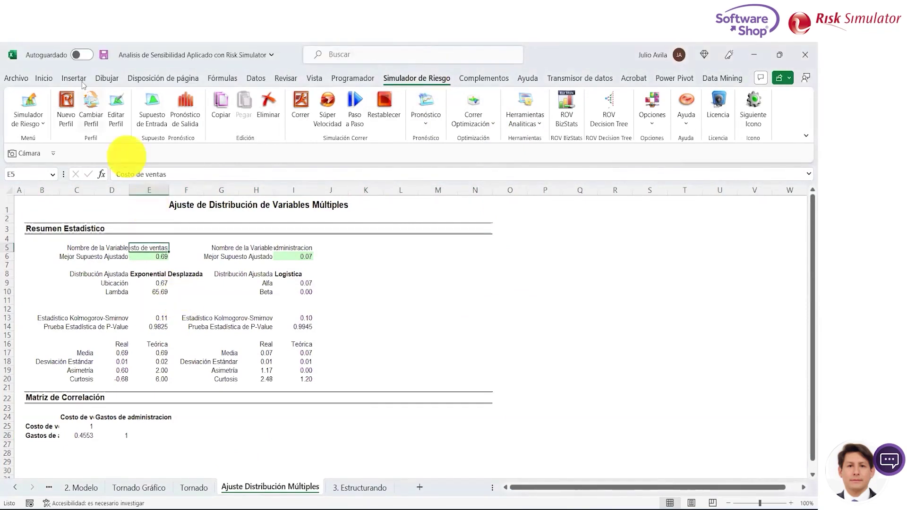
click(46, 78)
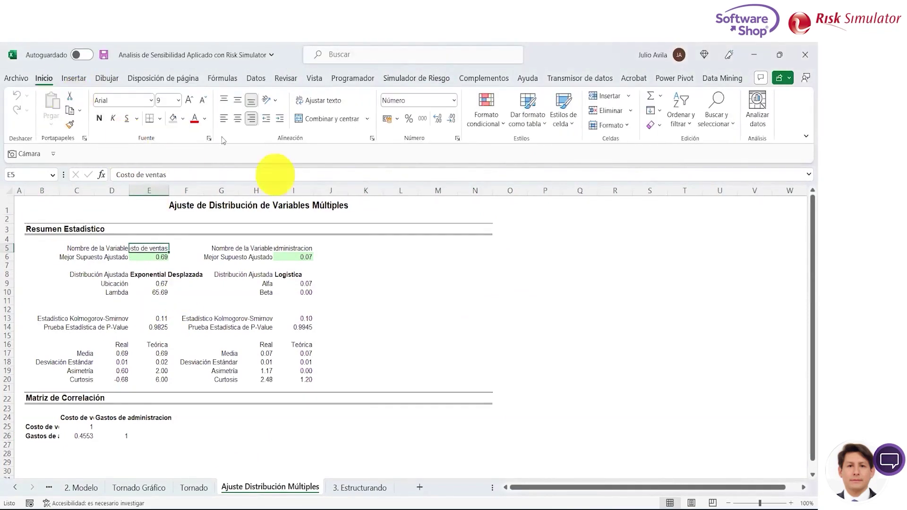
click(224, 119)
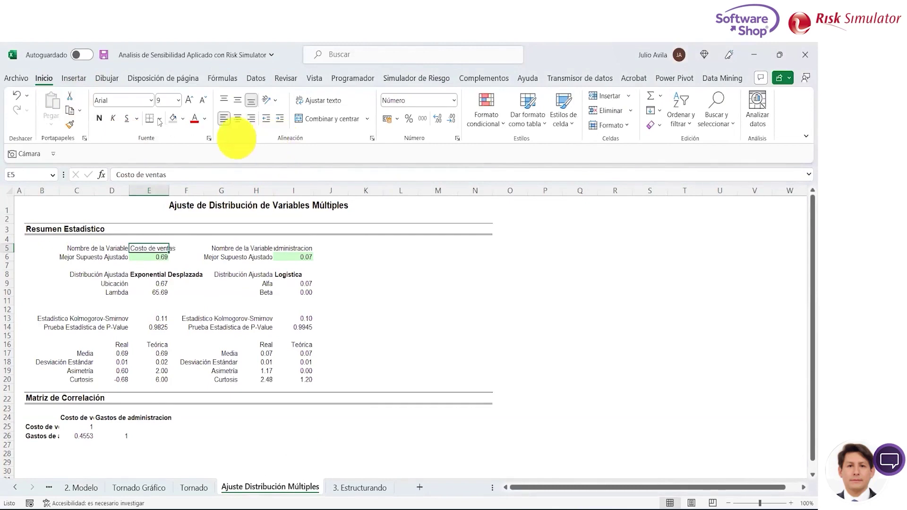
click(183, 118)
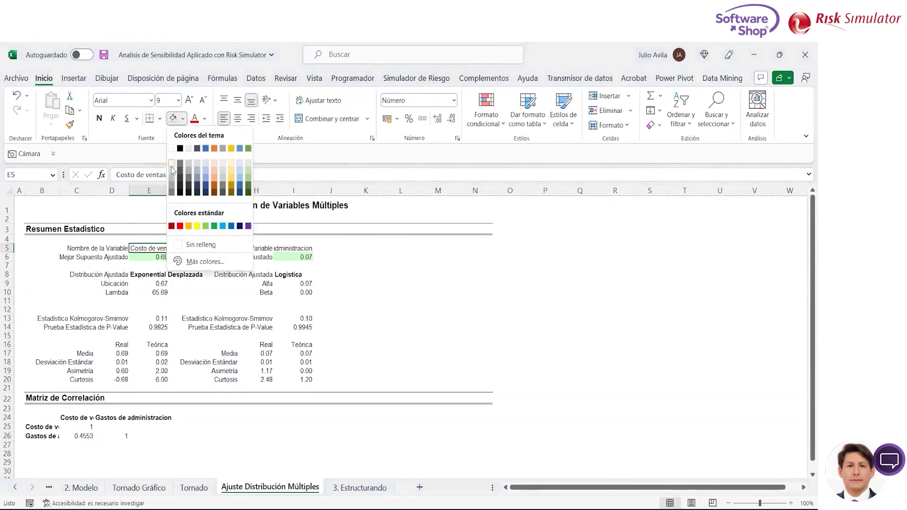
click(239, 189)
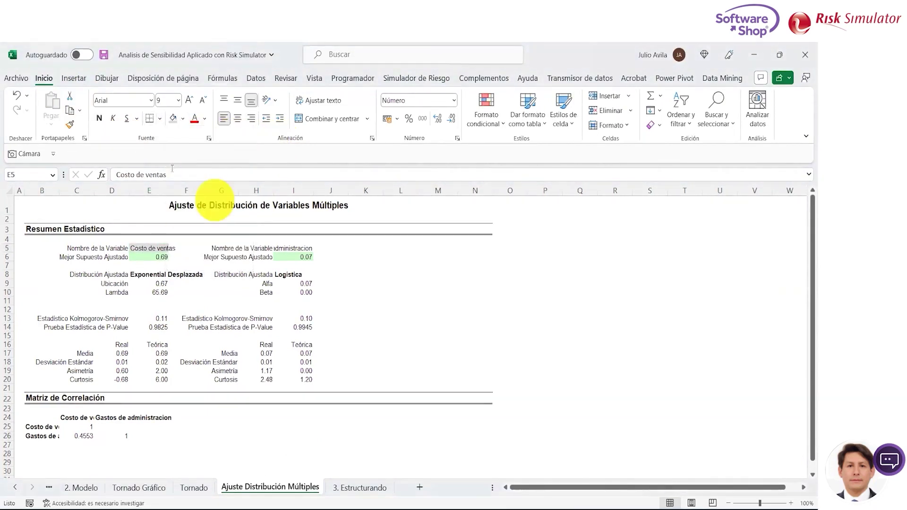
click(284, 249)
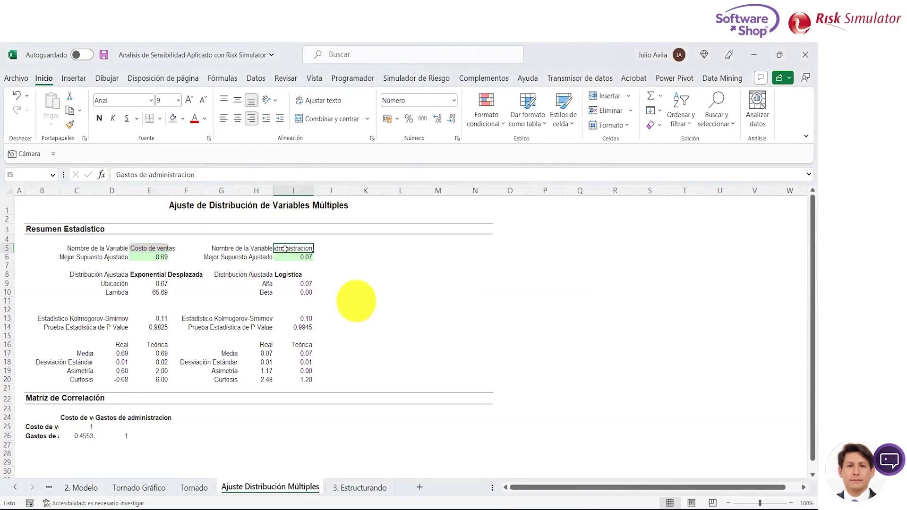
click(226, 120)
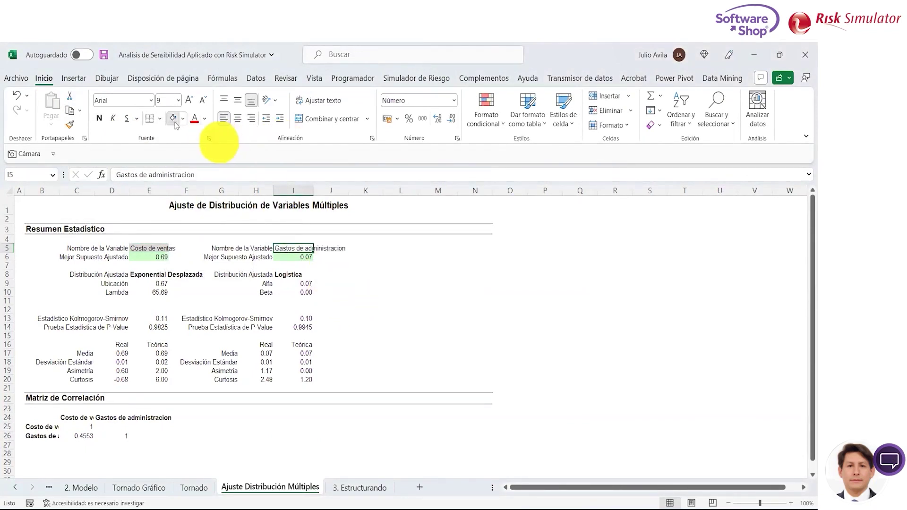
click(162, 256)
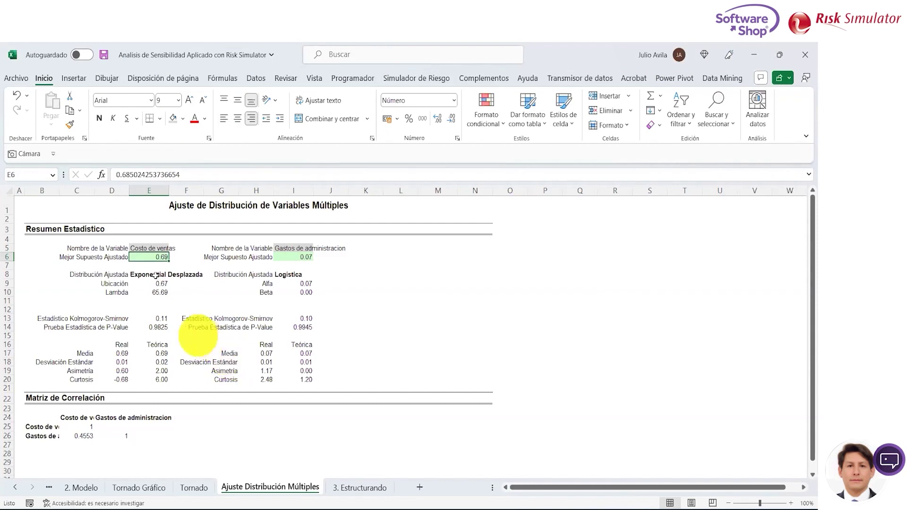
Step: Select the fitted distribution results and the E6:I6 best-fit values row
key(Down)
key(Down)
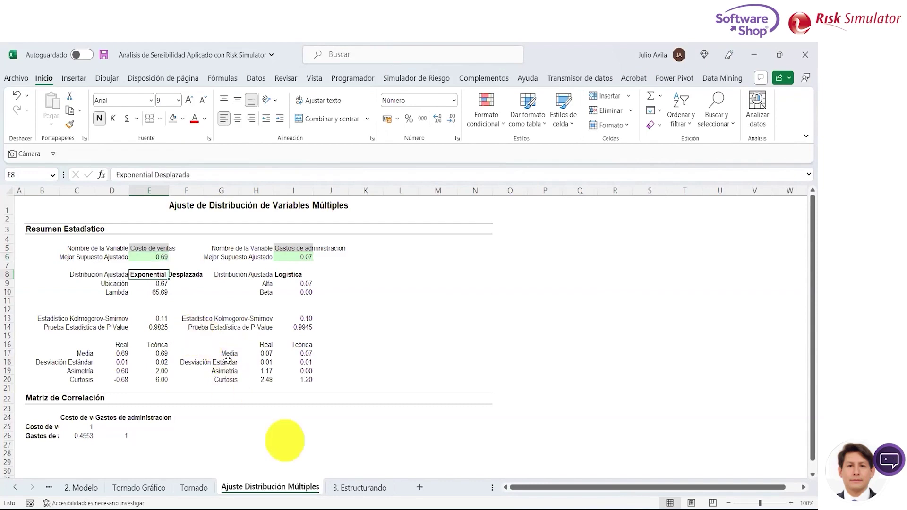
key(shift+Down)
key(shift+Down)
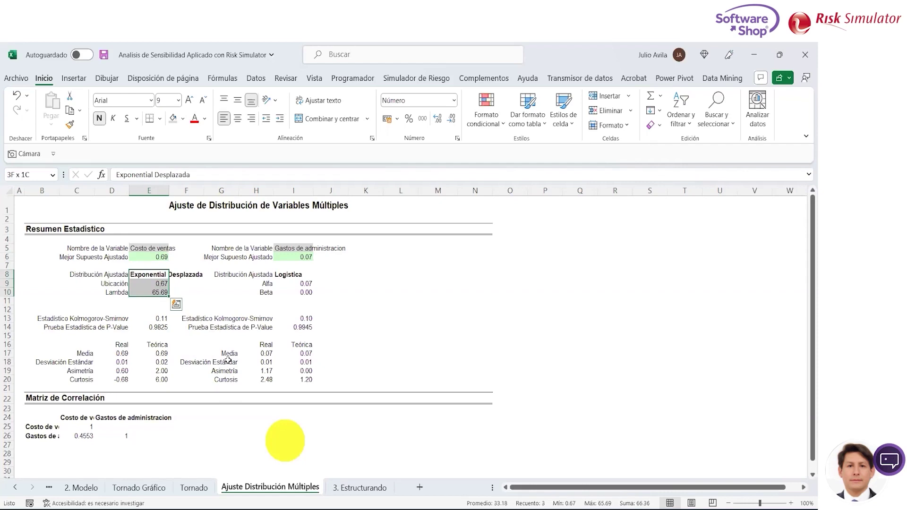
key(Right)
key(Right)
key(Right)
key(Right)
key(Right)
key(Left)
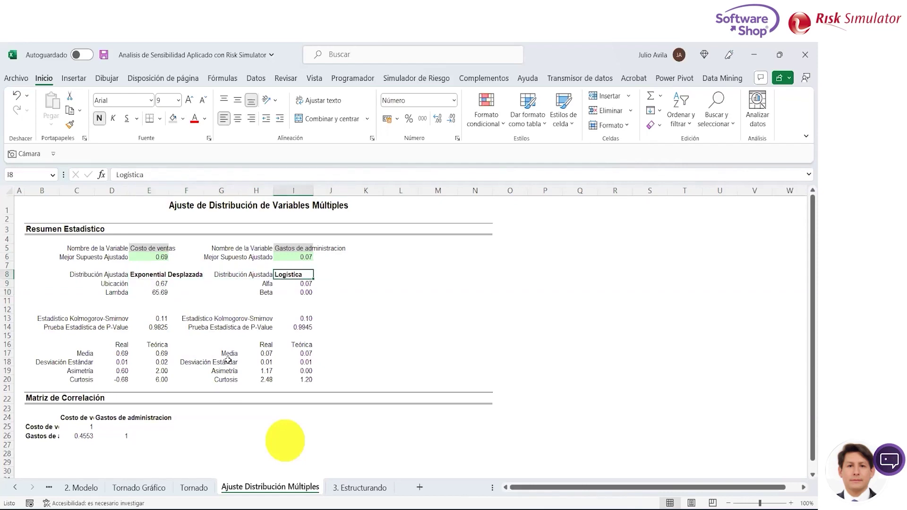
key(shift+Down)
key(shift+Down)
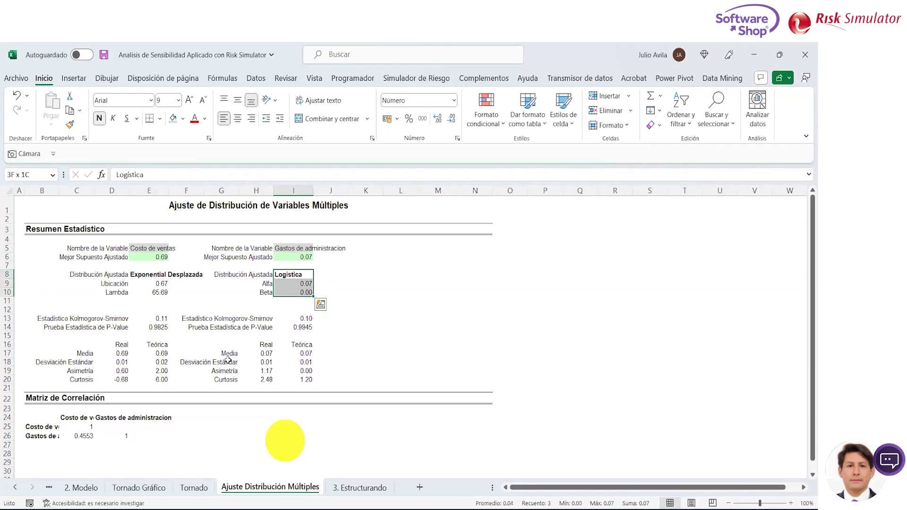
key(Up)
key(Up)
key(Left)
key(Left)
key(Left)
key(Left)
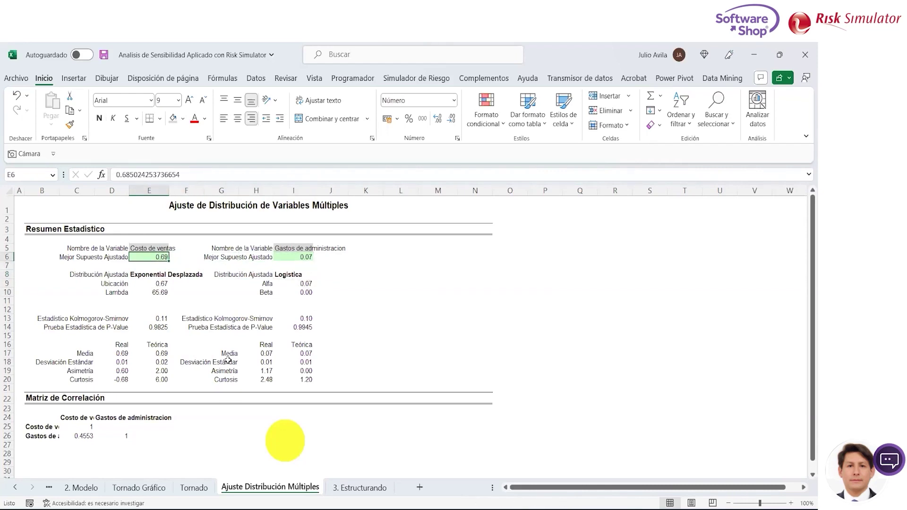
key(Up)
key(shift+Right)
key(shift+Right)
key(shift+Right)
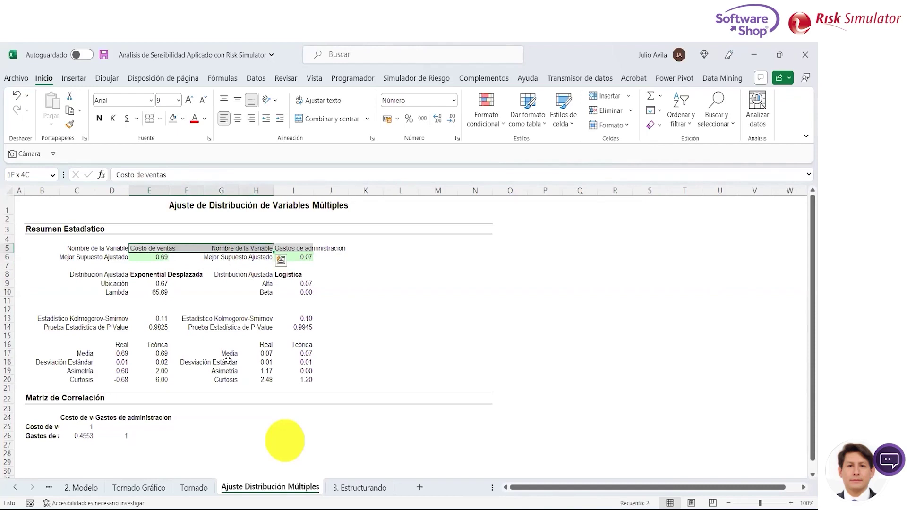
key(shift+Right)
key(shift+Right)
key(shift+Right)
key(shift+Right)
key(shift+Right)
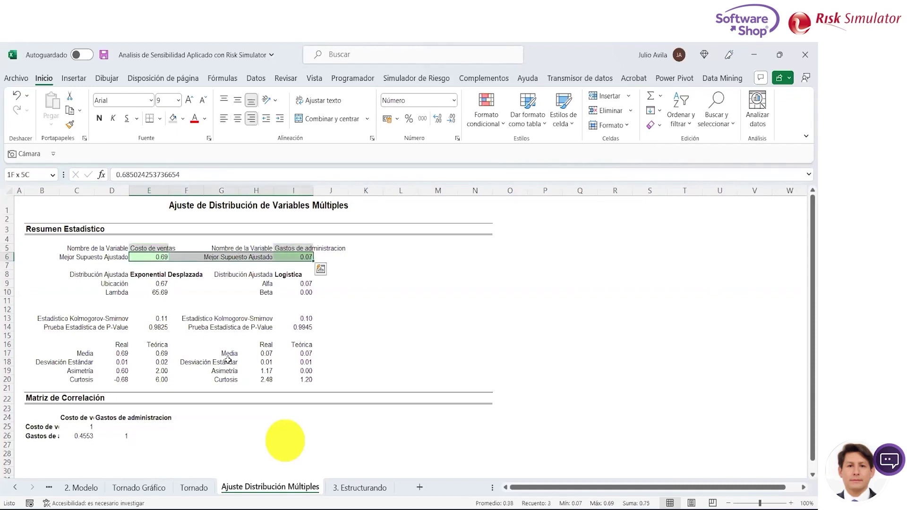
key(shift+Left)
key(shift+Left)
key(shift+Left)
key(shift+Right)
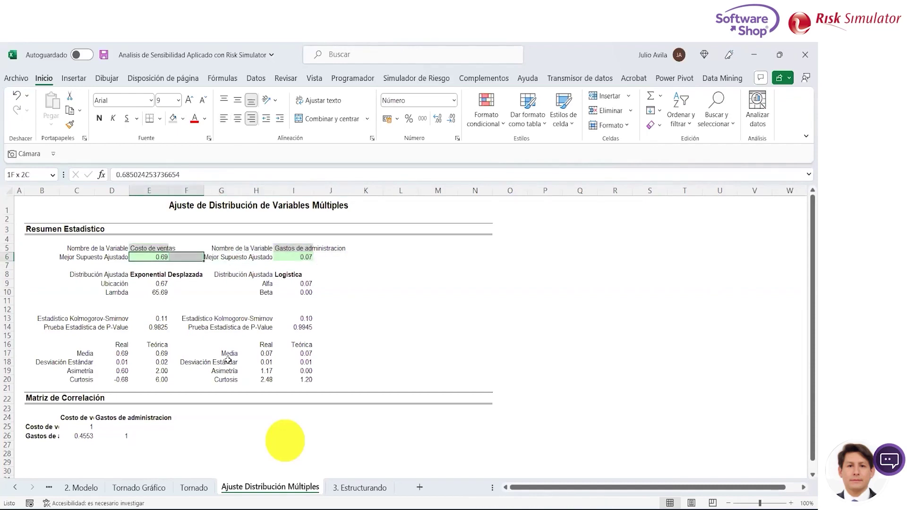
key(shift+Right)
key(shift+Right)
key(shift+Right)
key(shift+Right)
key(shift+Left)
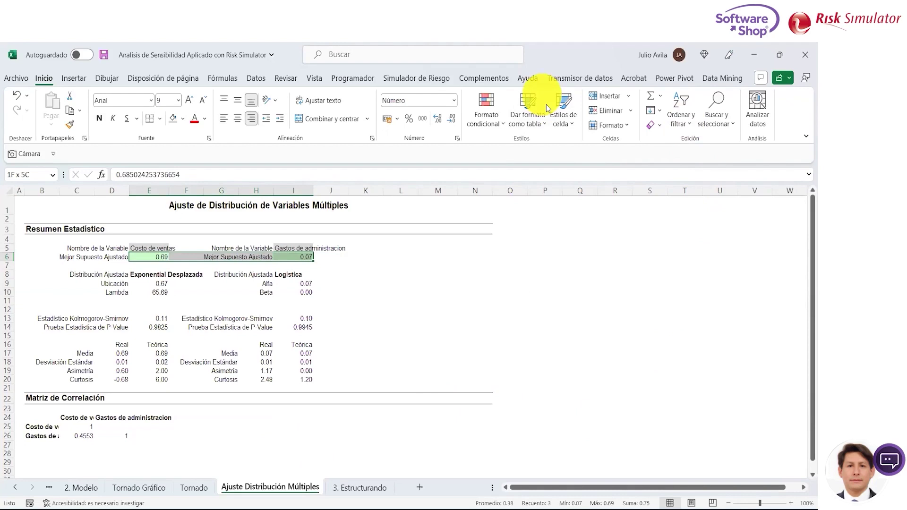
Step: Format best-fit values E6 and I6 as percentages with one extra decimal
click(155, 257)
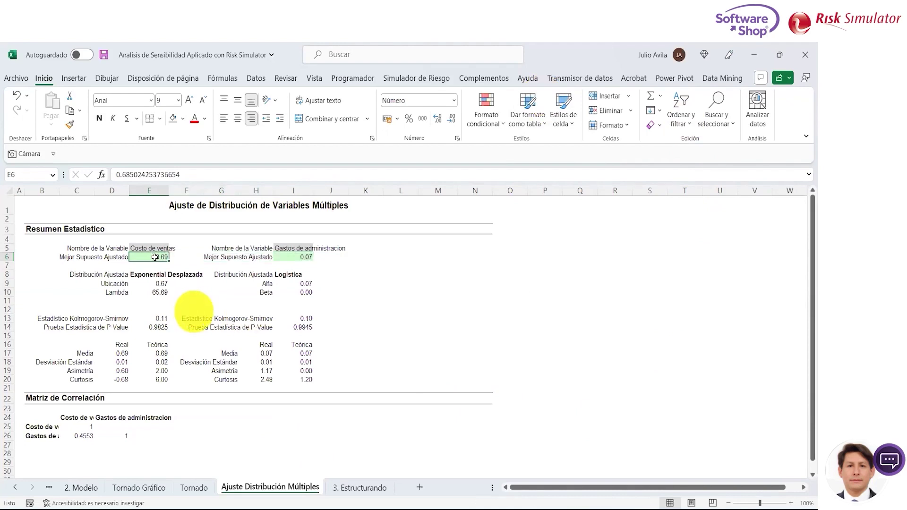
click(409, 119)
click(438, 120)
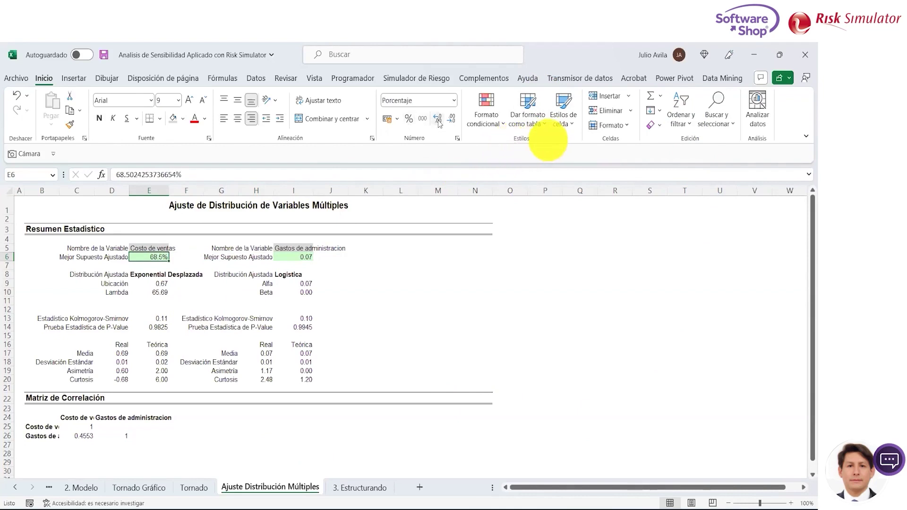
key(Right)
key(Right)
key(Right)
key(Right)
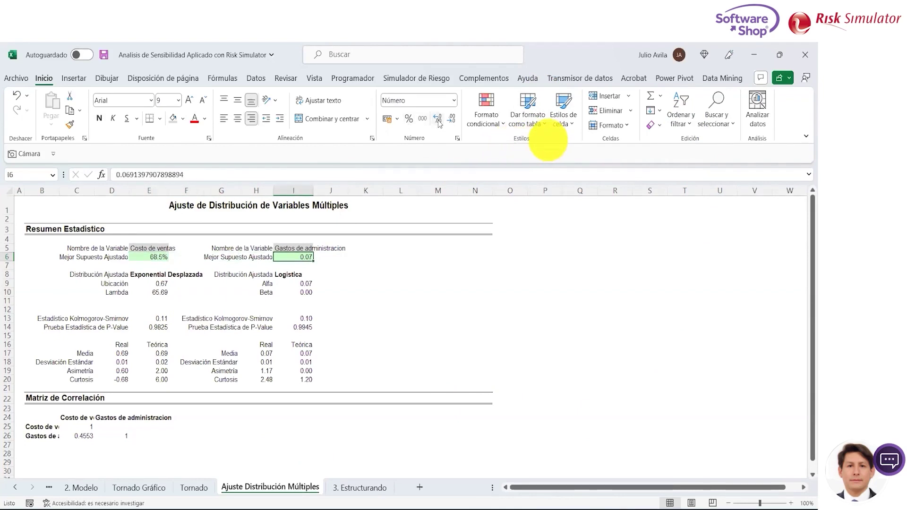
click(410, 119)
click(438, 119)
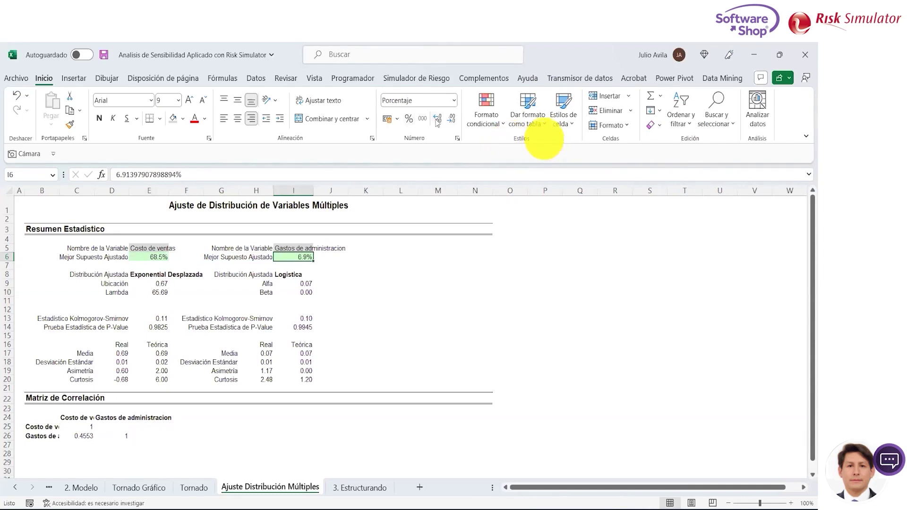
click(364, 274)
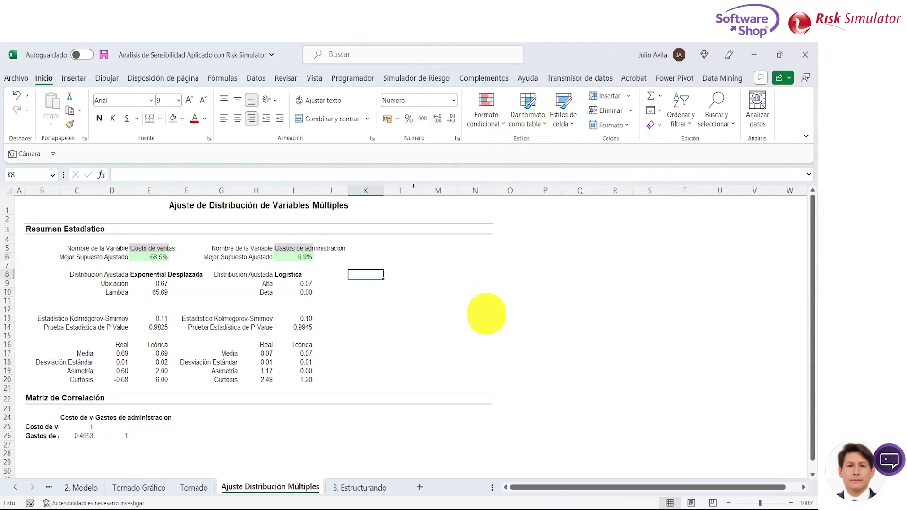
click(411, 79)
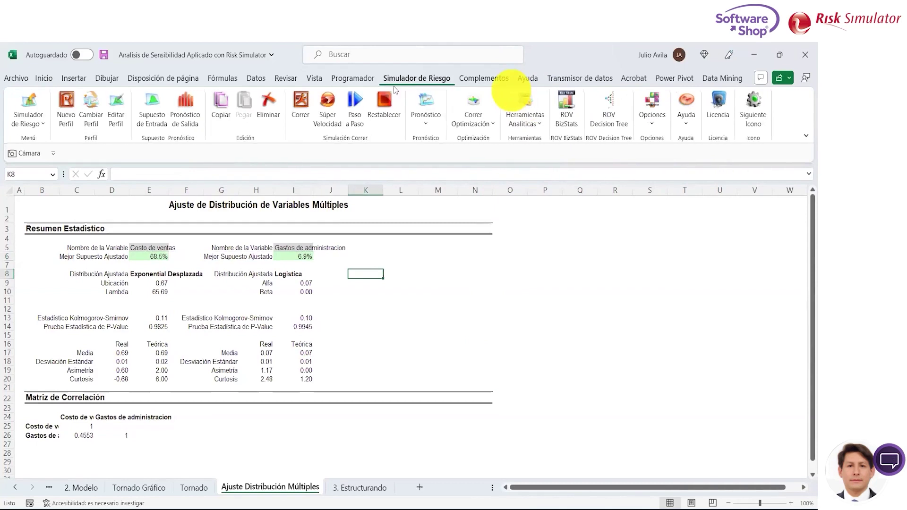
Step: Run one Paso a Paso simulation step, then switch to the '3. Estructurando' sheet
click(350, 107)
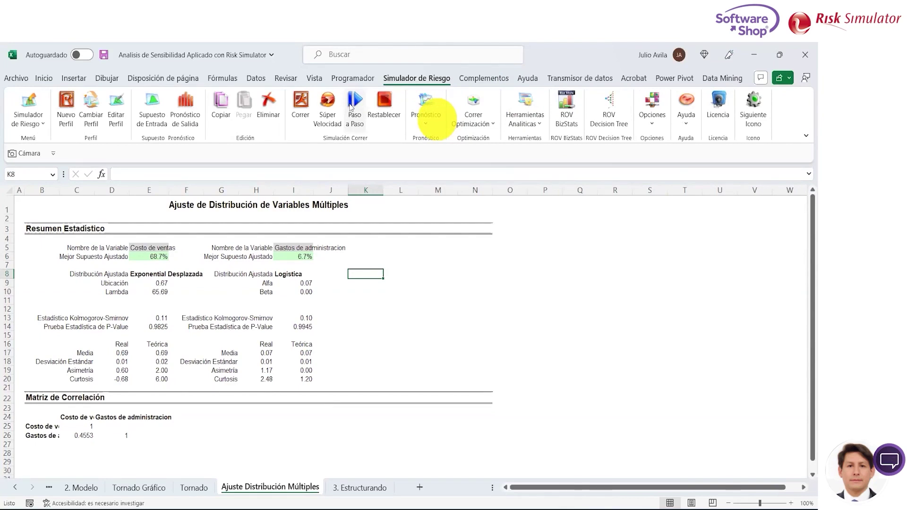
click(145, 276)
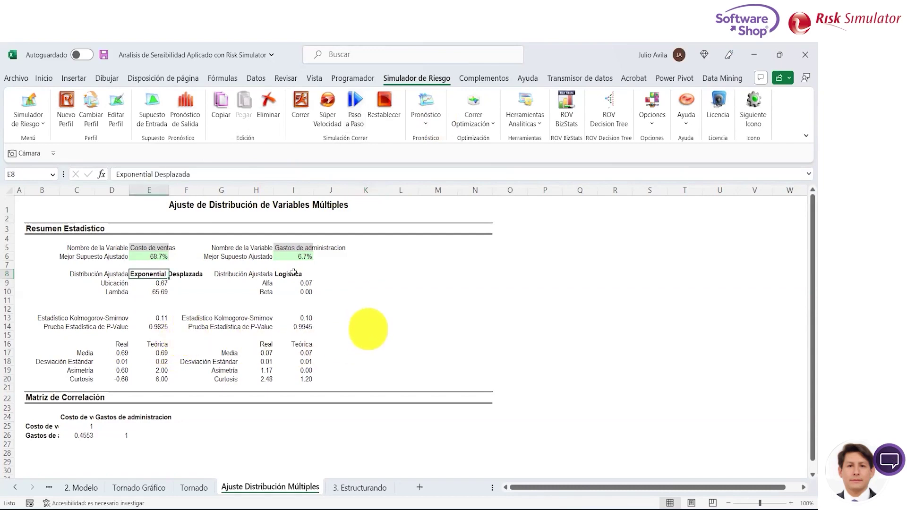
click(378, 308)
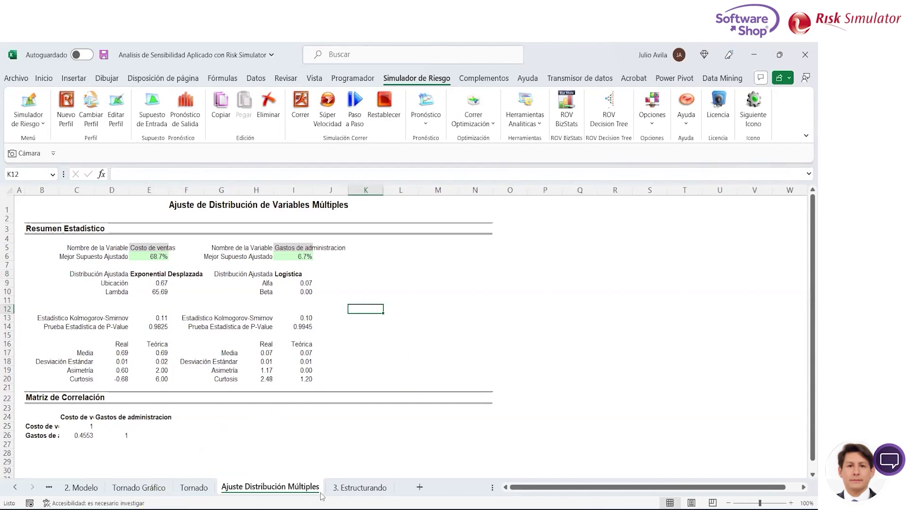
click(361, 488)
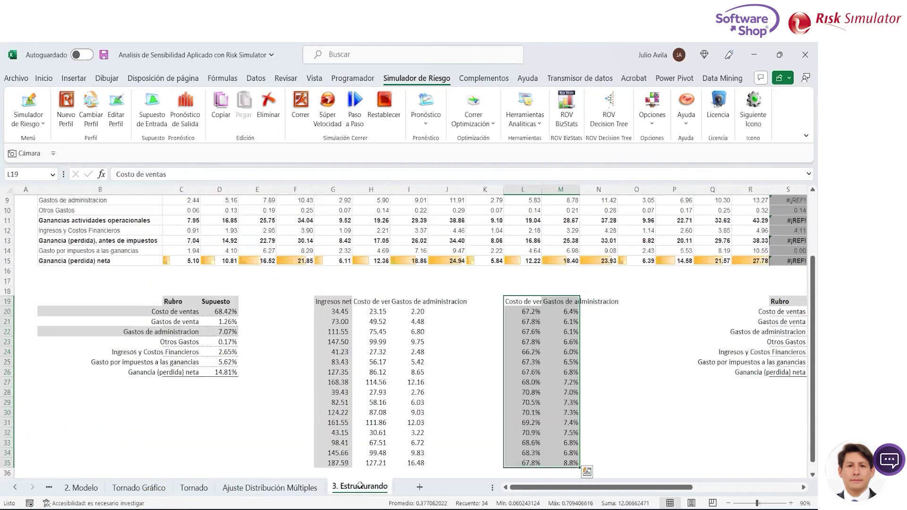
Step: Link D20 to 'Ajuste Distribución Múltiples'!E6 and D22 to 'Ajuste Distribución Múltiples'!I6
click(215, 313)
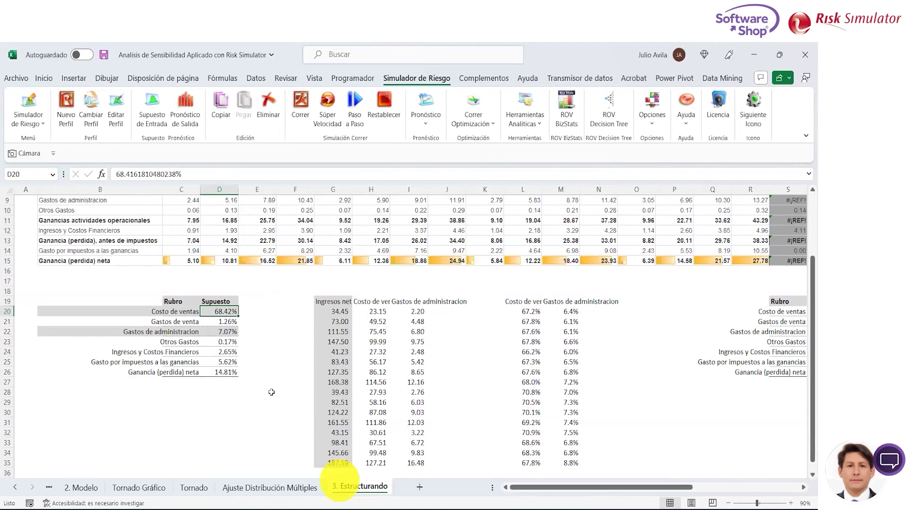
text(=)
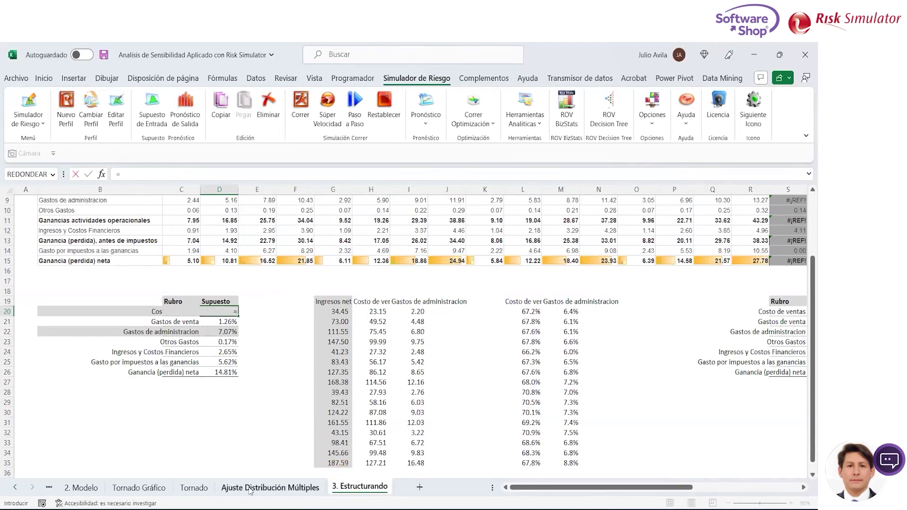
click(270, 487)
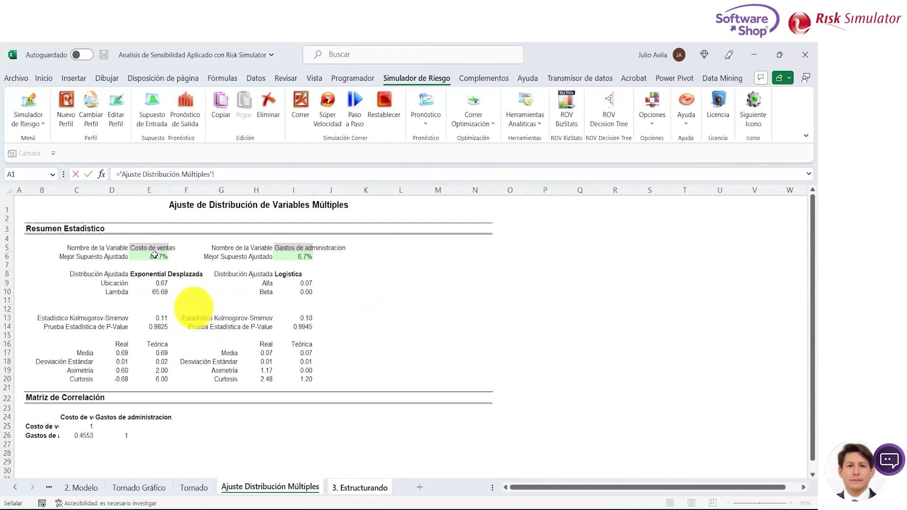
click(154, 255)
key(Return)
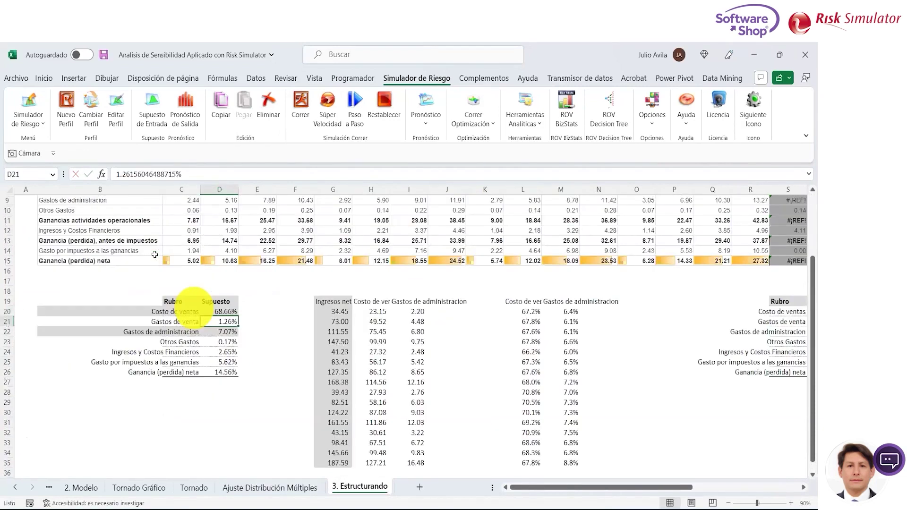
click(226, 333)
text(=)
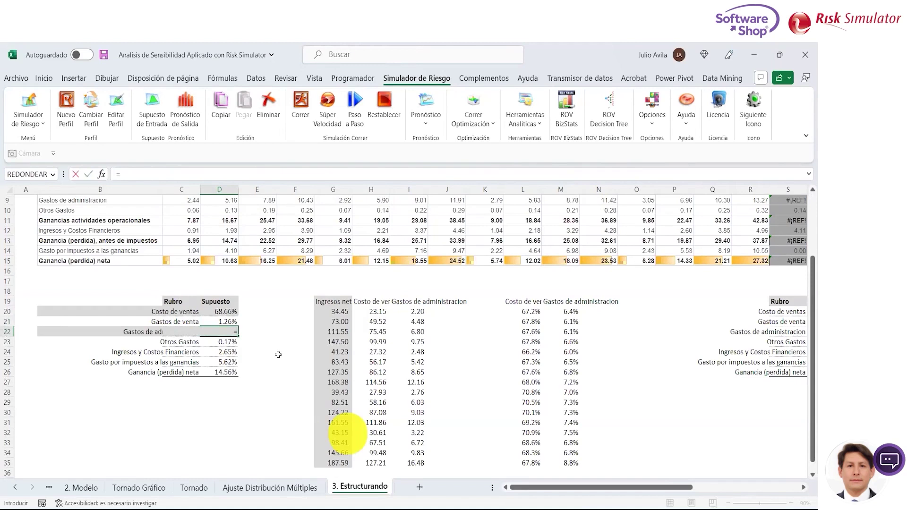
click(255, 488)
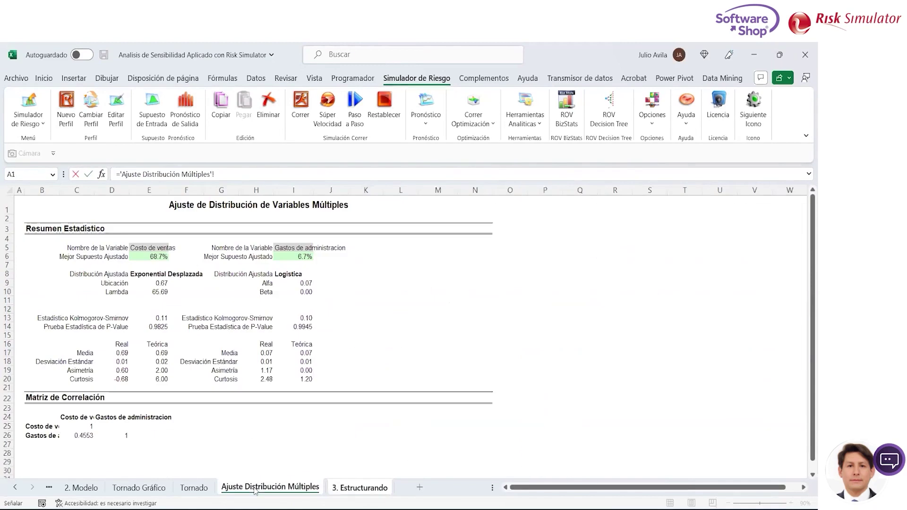
click(295, 258)
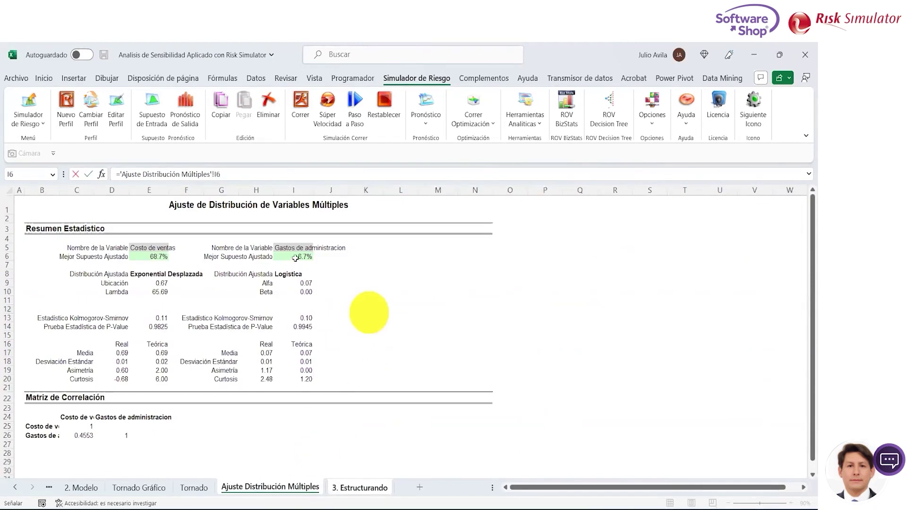
key(Return)
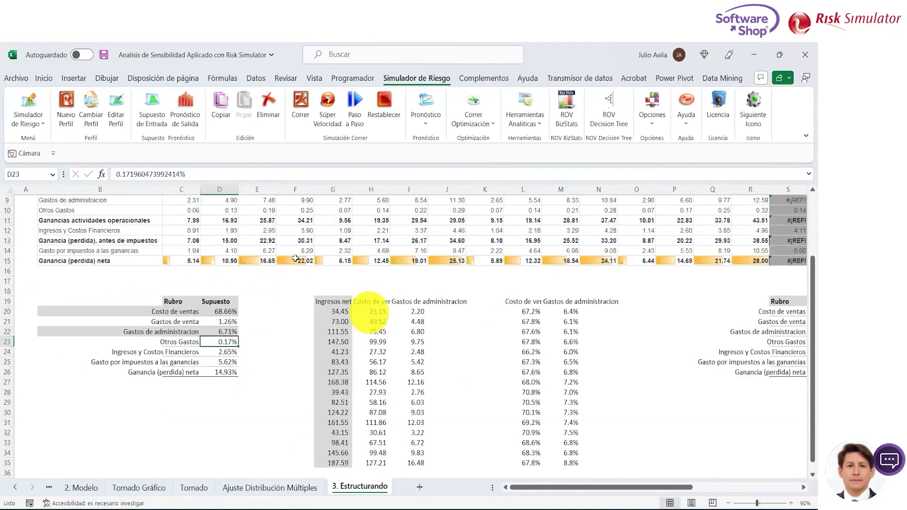
click(267, 292)
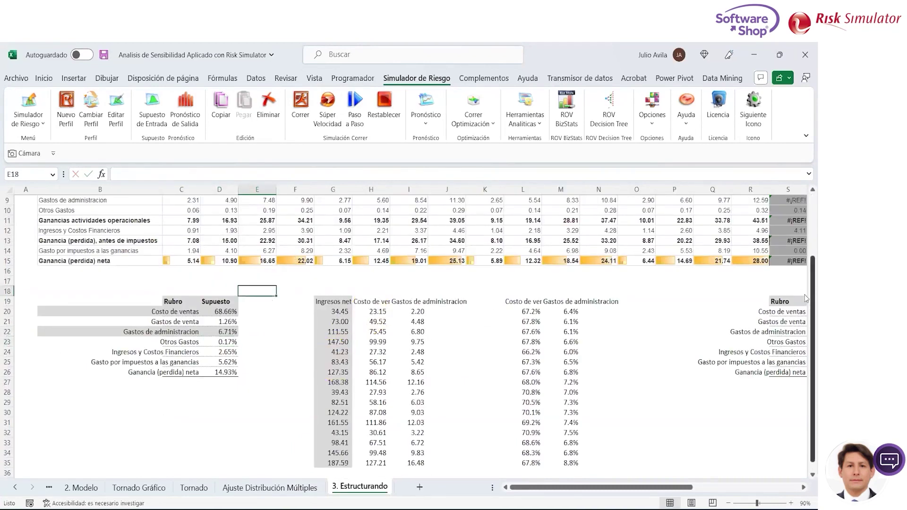
drag(812, 296, 806, 268)
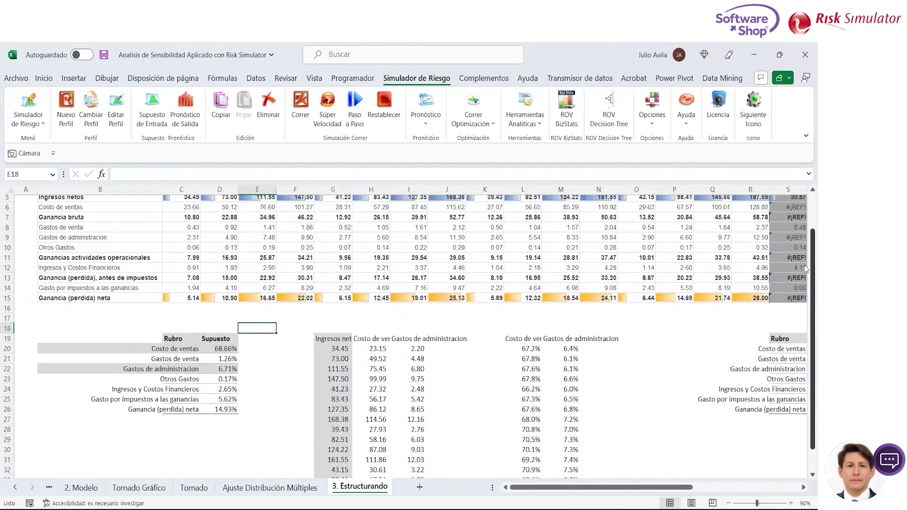
click(190, 351)
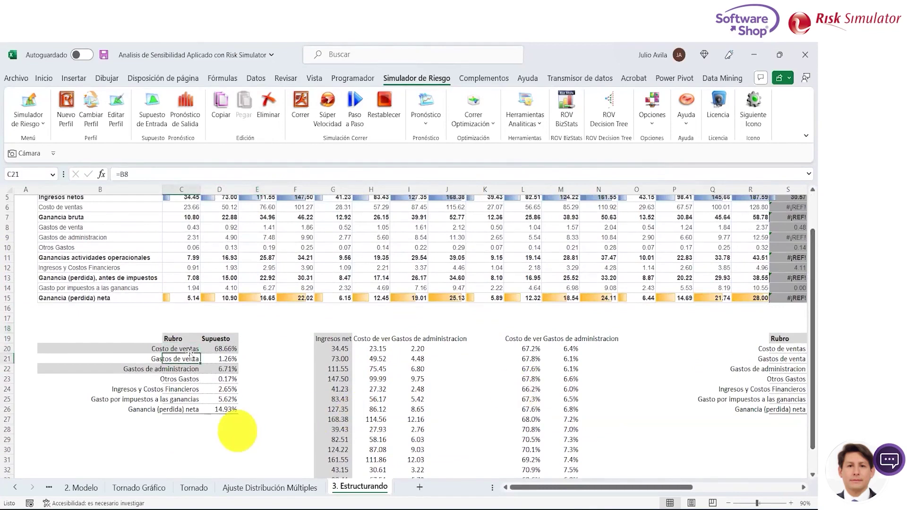
key(Right)
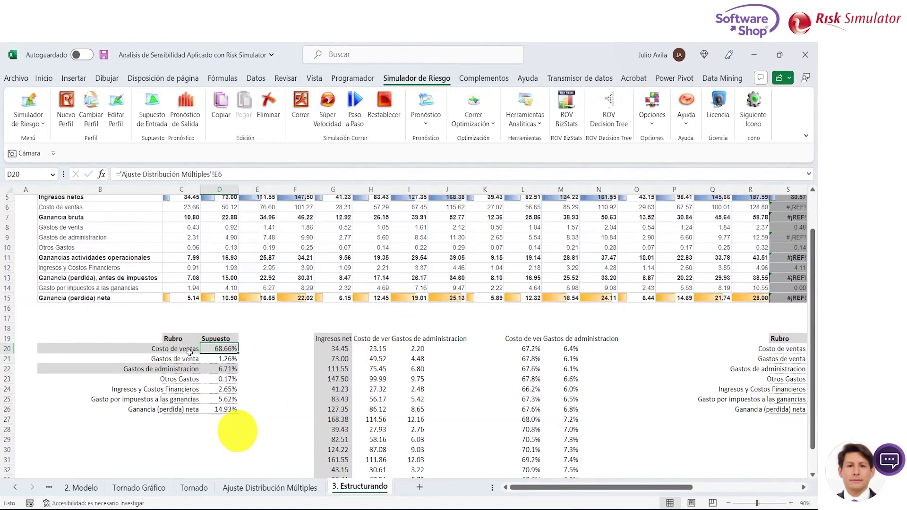
key(Down)
key(Down)
key(Left)
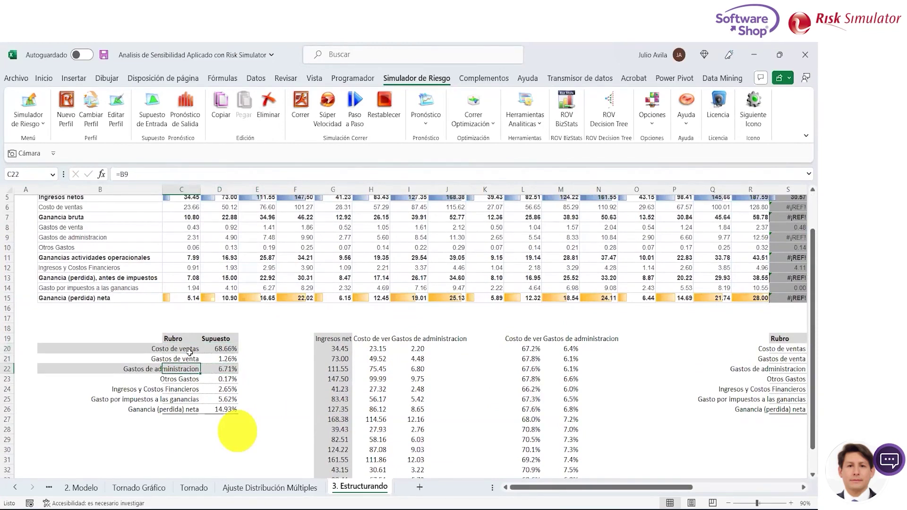
key(Down)
key(shift+Down)
key(shift+Down)
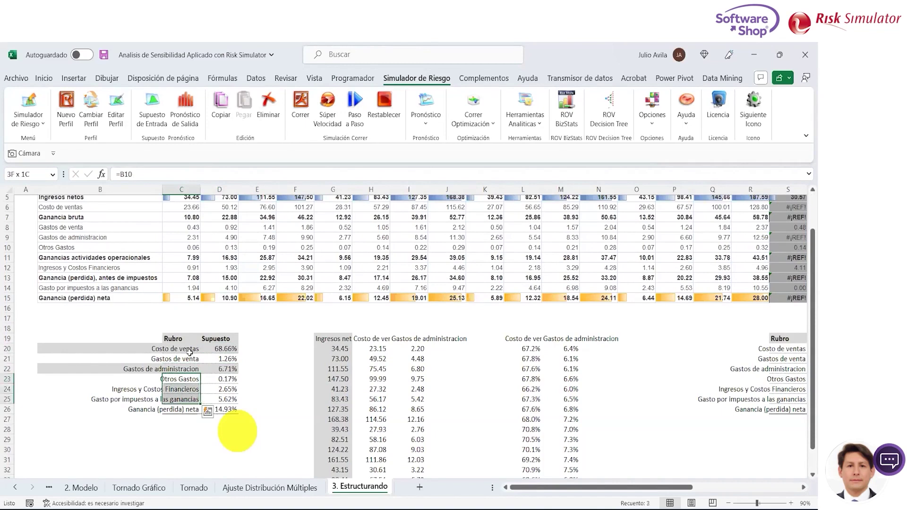
key(shift+Right)
key(shift+Down)
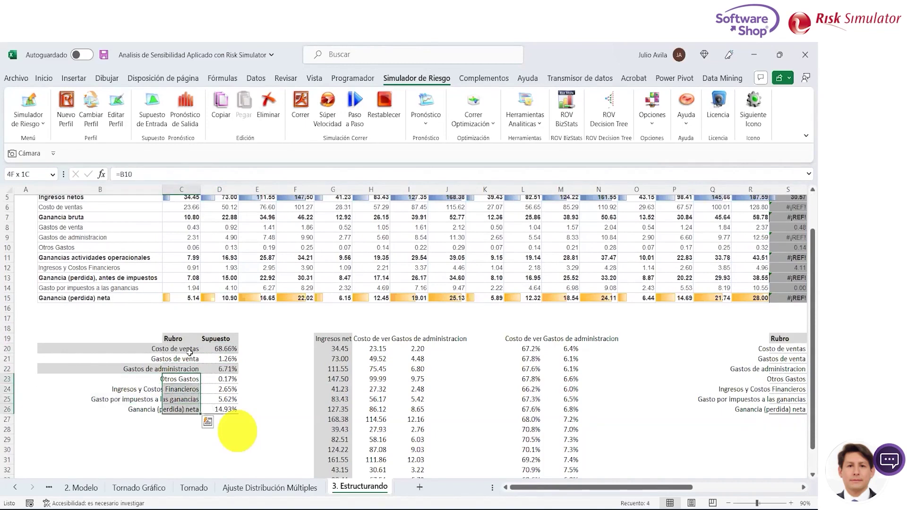
key(Up)
key(Down)
key(Down)
key(Right)
key(Right)
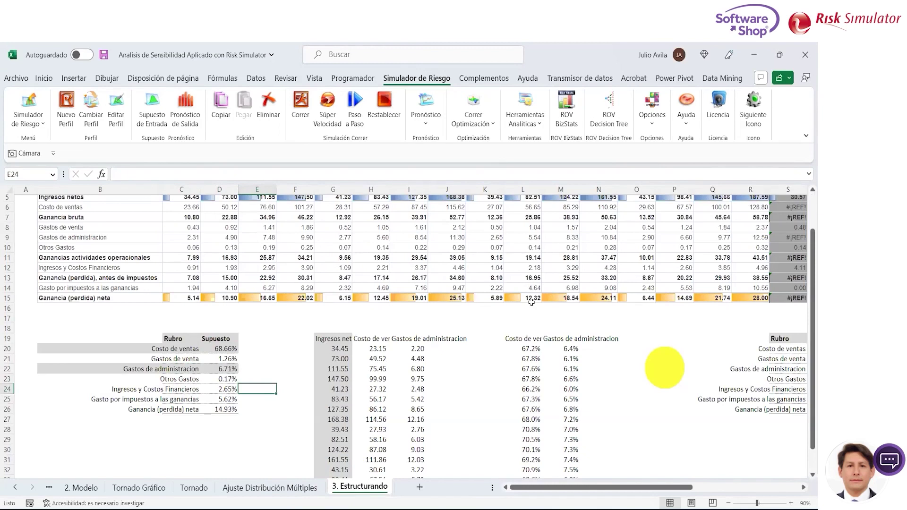
click(219, 409)
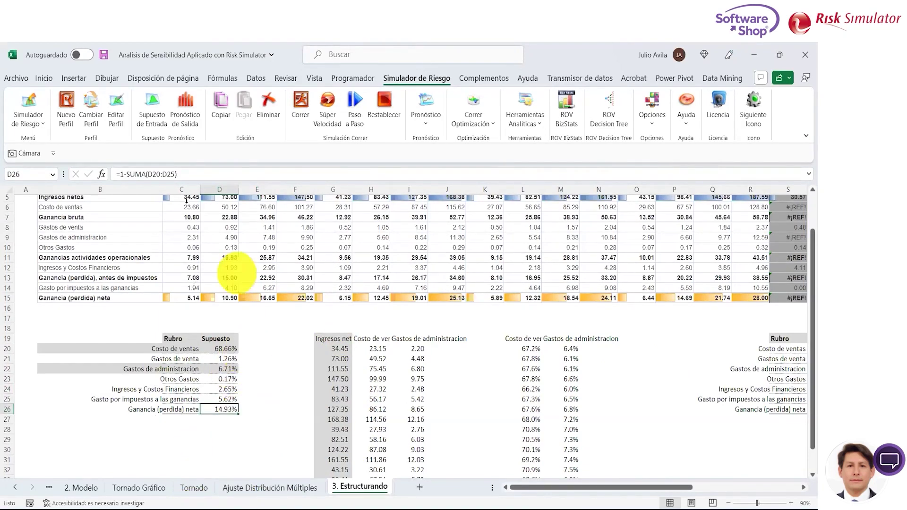
Step: Define D26 Ganancia (perdida) neta as a Pronóstico de Salida with default properties
click(185, 113)
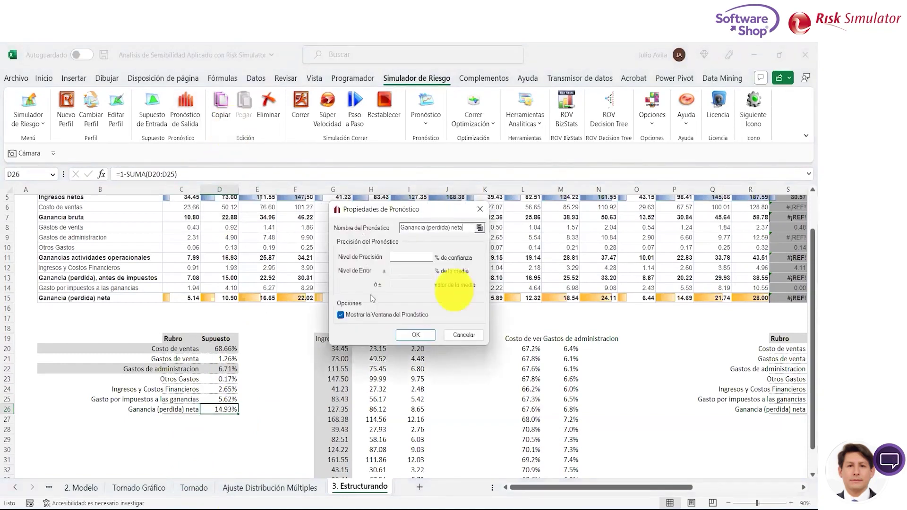
click(409, 336)
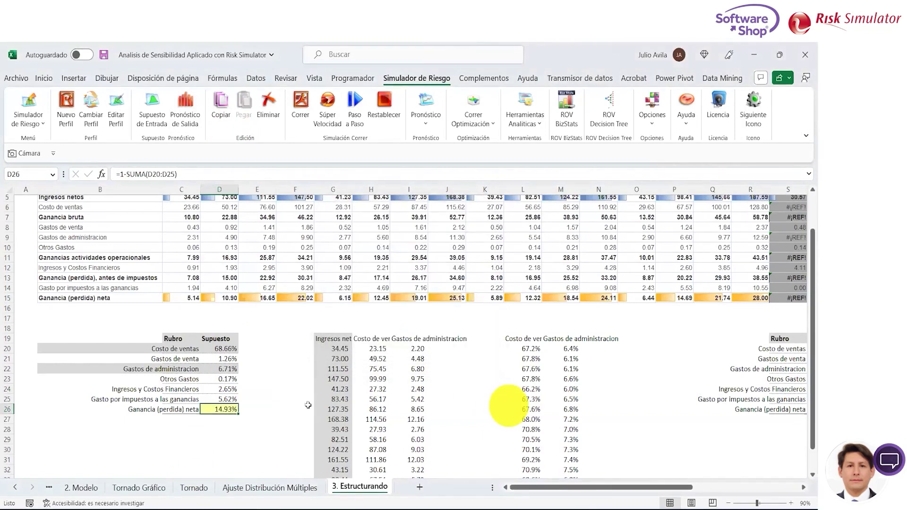
click(278, 441)
click(228, 410)
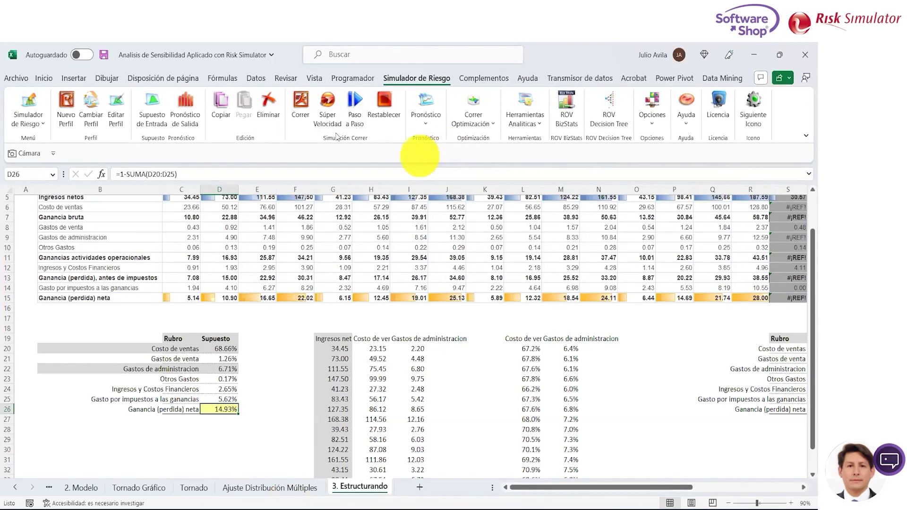
Step: Start the full simulation, dismissing the registry access error and closing the forecast chart
click(303, 115)
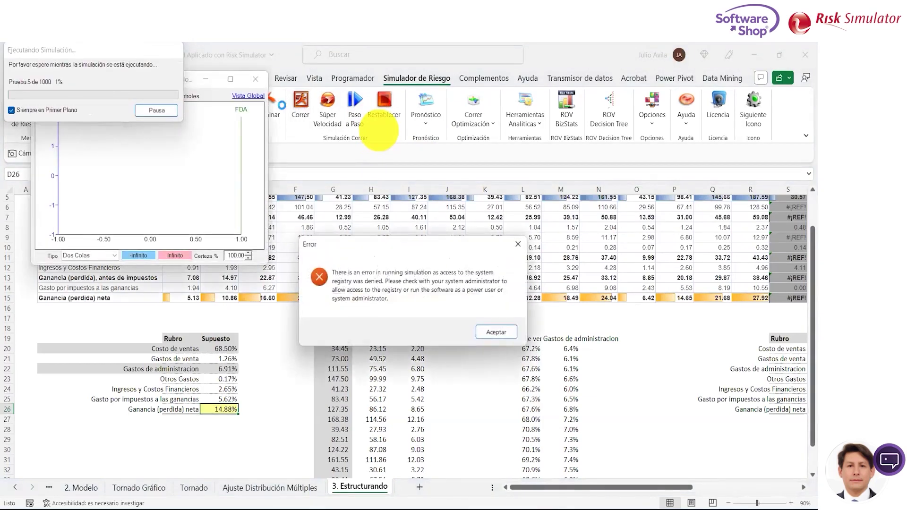
click(489, 333)
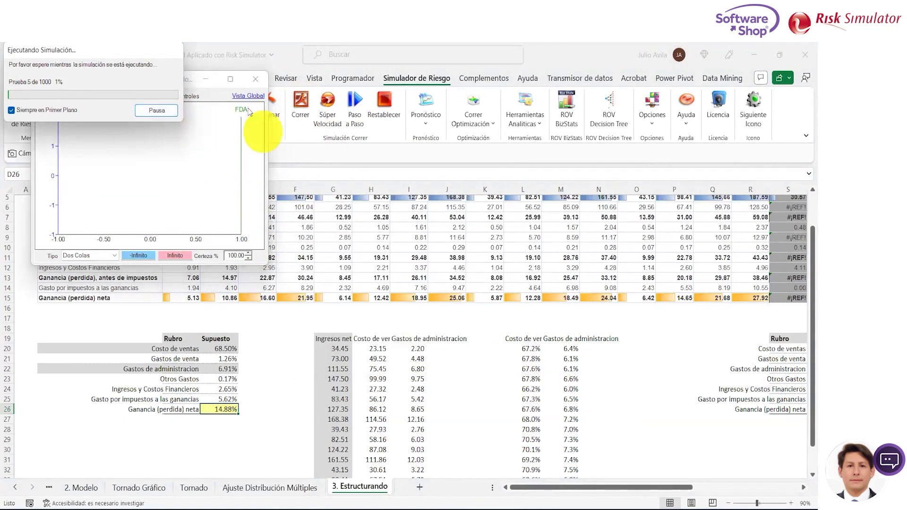
click(256, 80)
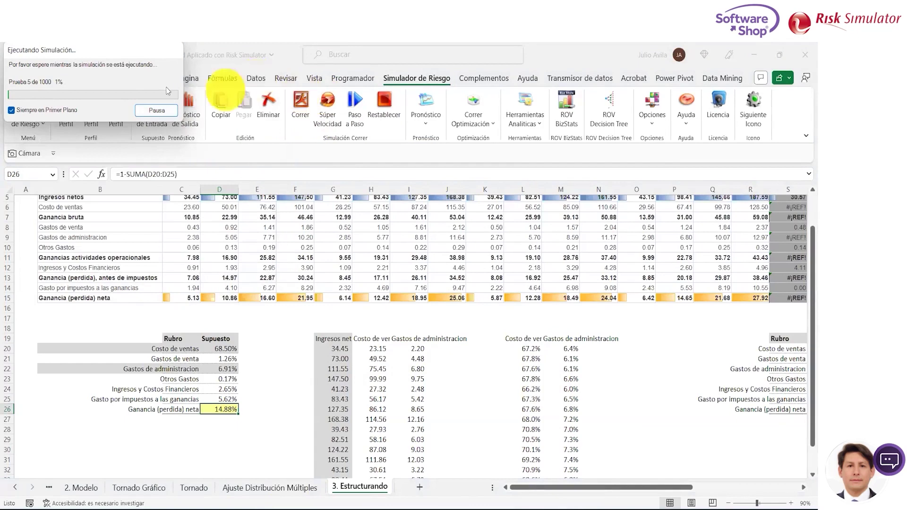
click(257, 359)
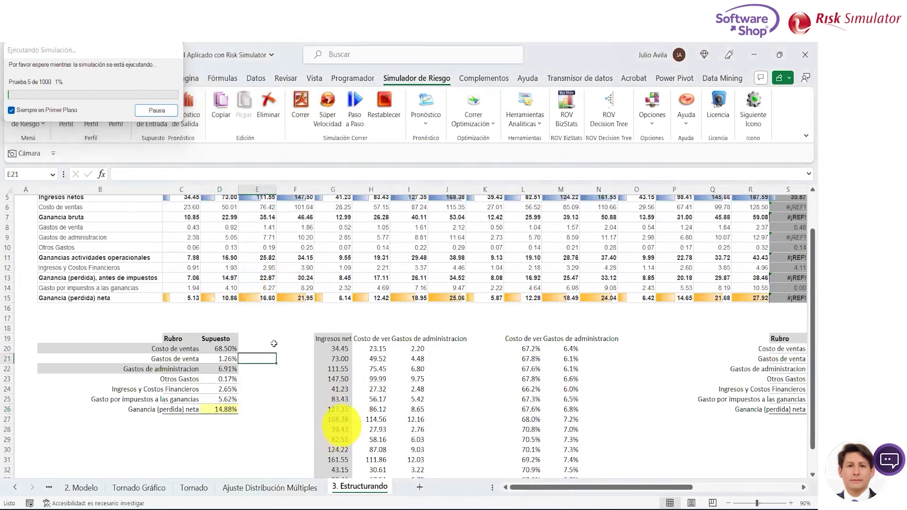
key(Up)
key(Up)
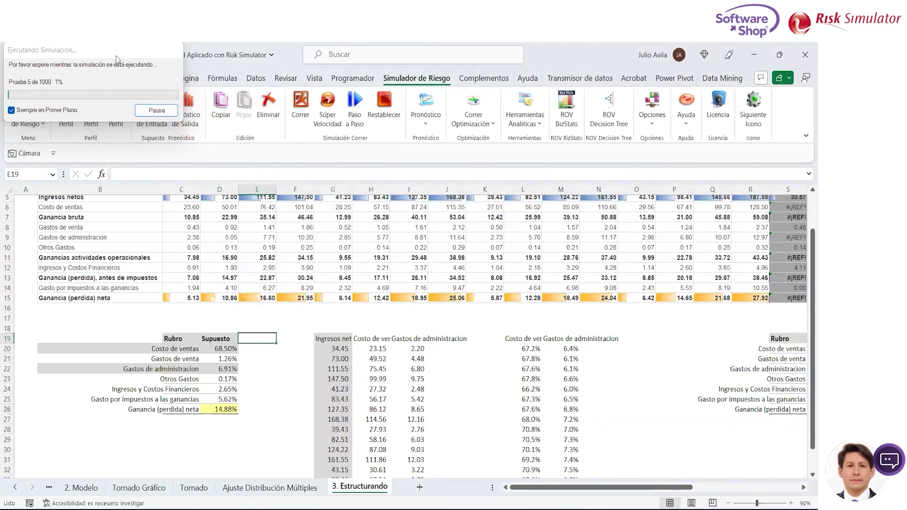
drag(115, 52, 299, 168)
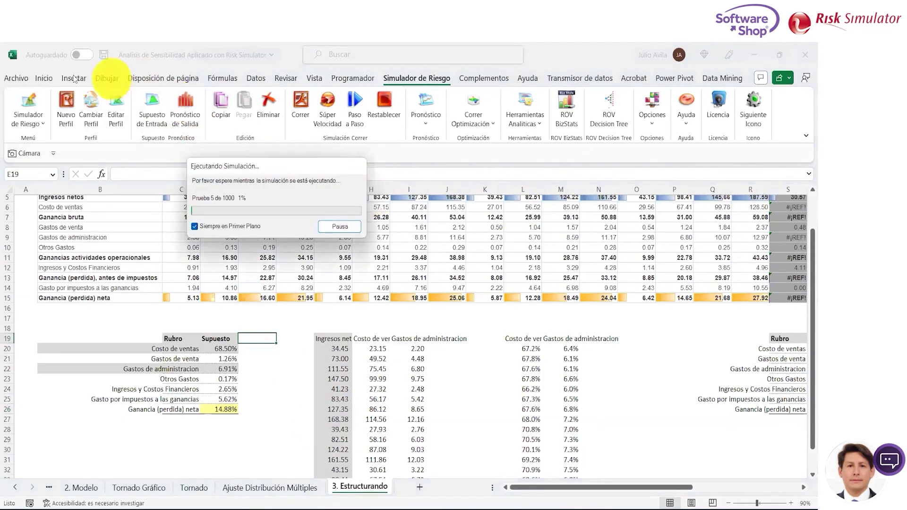
click(37, 77)
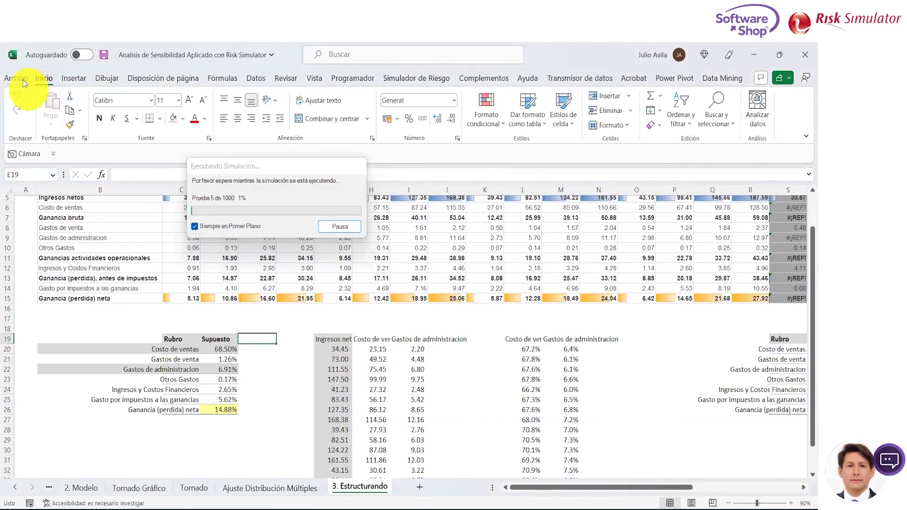
Step: Save the workbook with the simulation stalled at trial 5, then close the Excel window
click(23, 80)
click(15, 81)
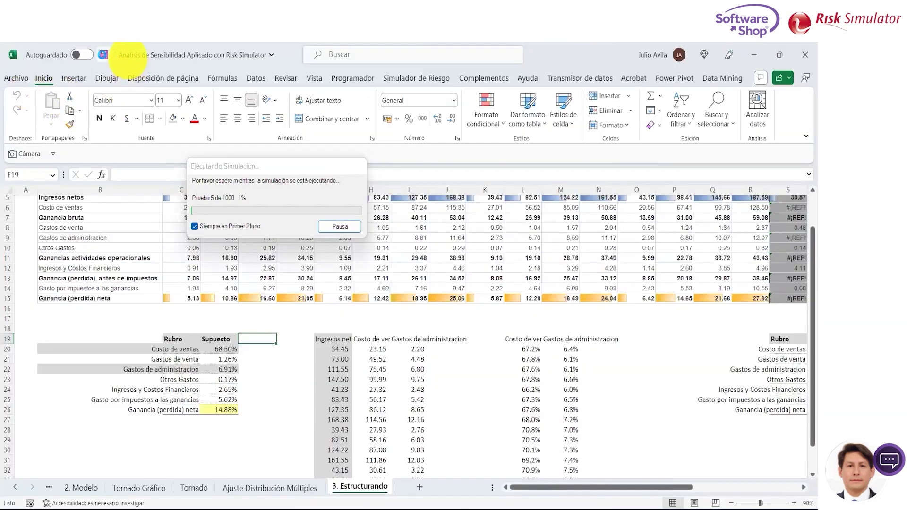
click(103, 55)
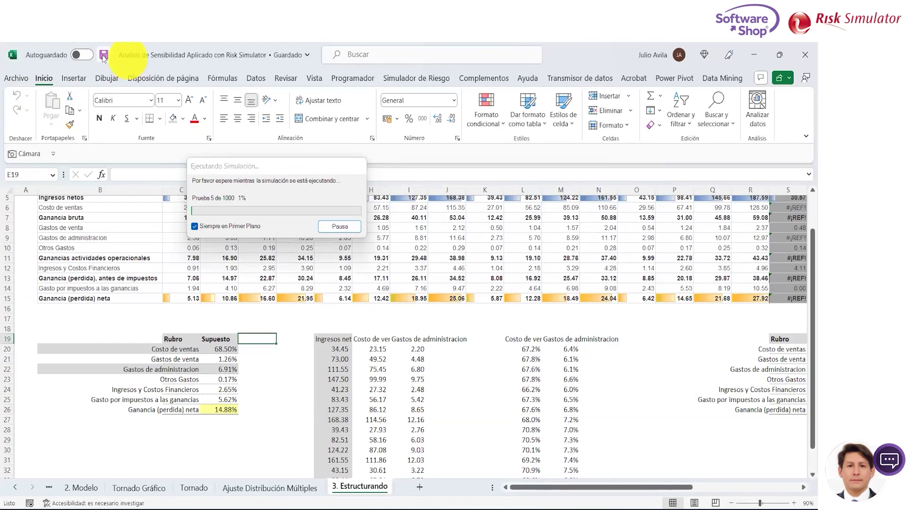
click(340, 230)
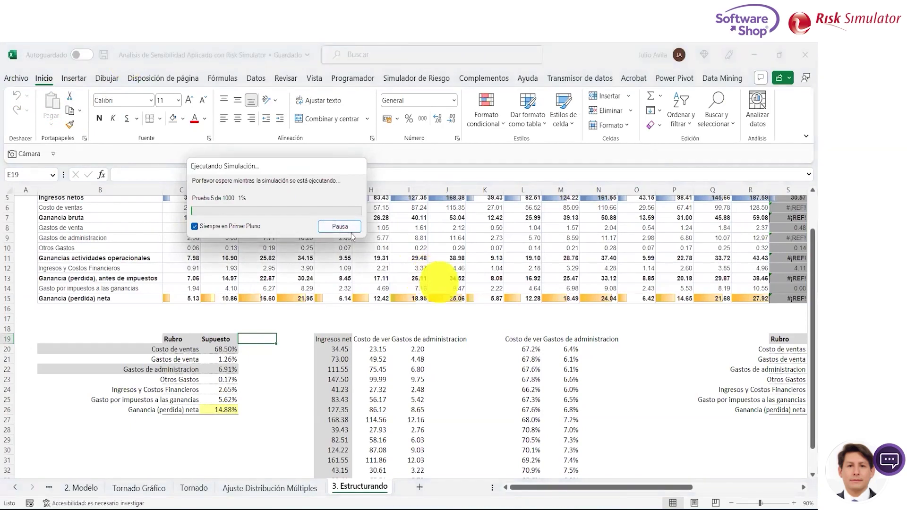
click(409, 258)
click(447, 258)
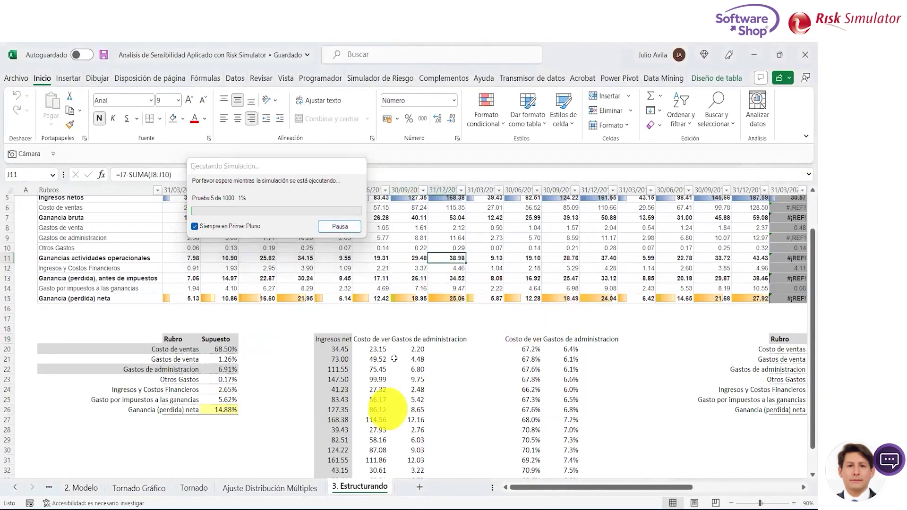
click(473, 351)
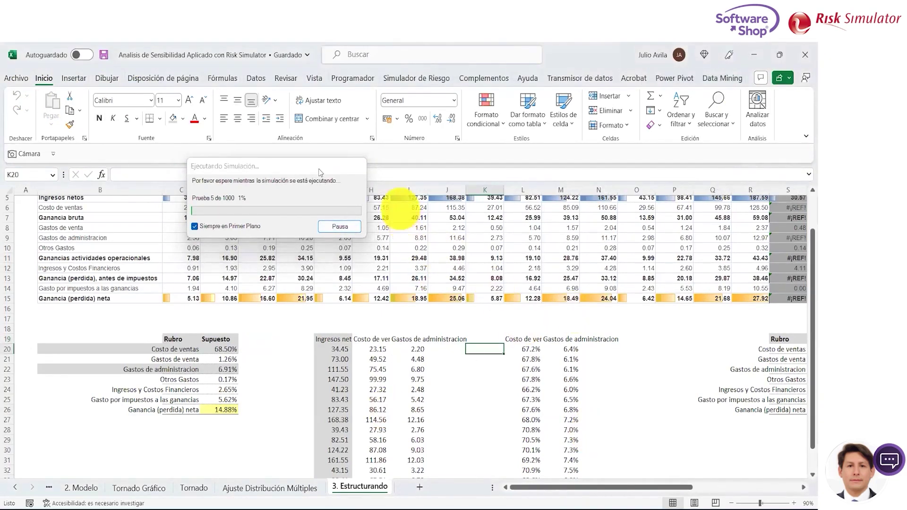
drag(264, 166, 208, 221)
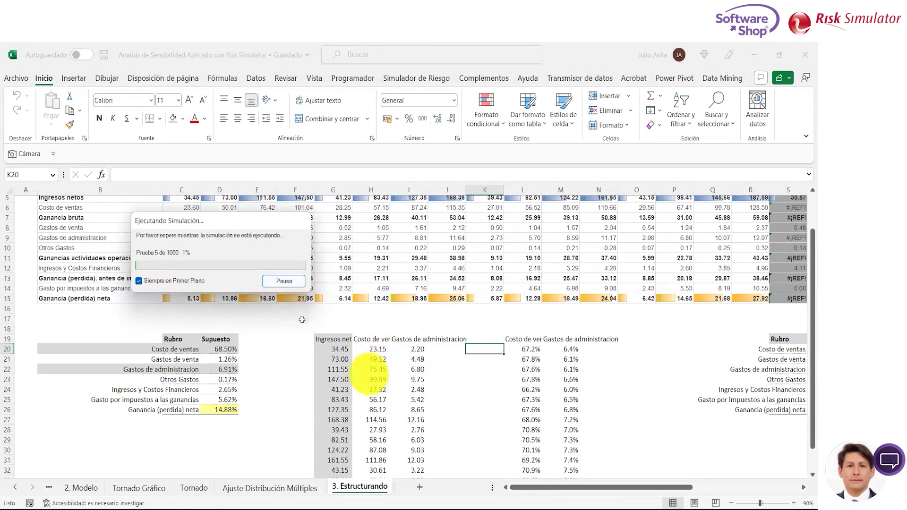
click(343, 324)
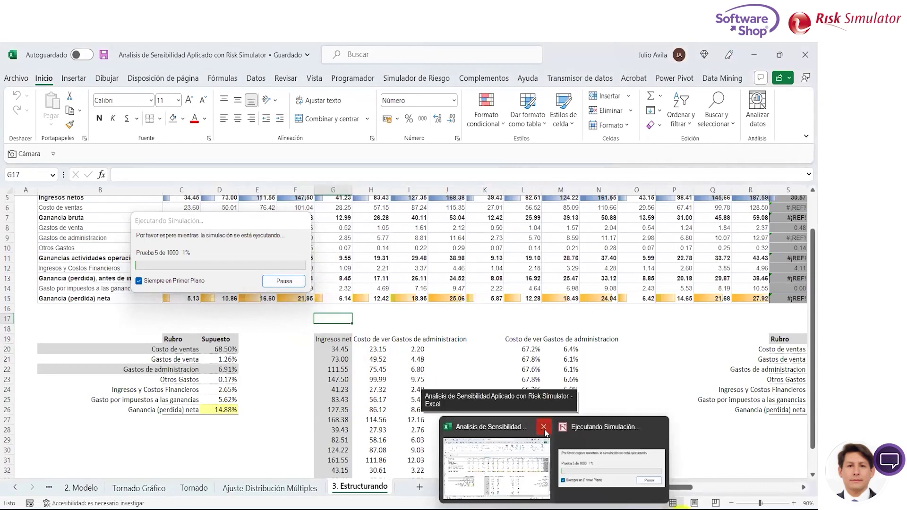
click(544, 428)
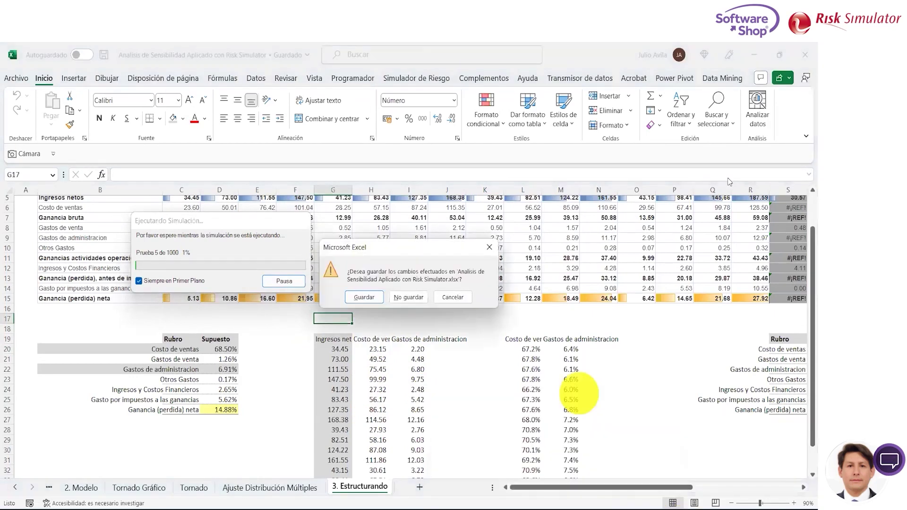
Step: Save on exit and reopen Analisis de Sensibilidad Aplicado con Risk Simulator from the Web Cast folder
click(368, 301)
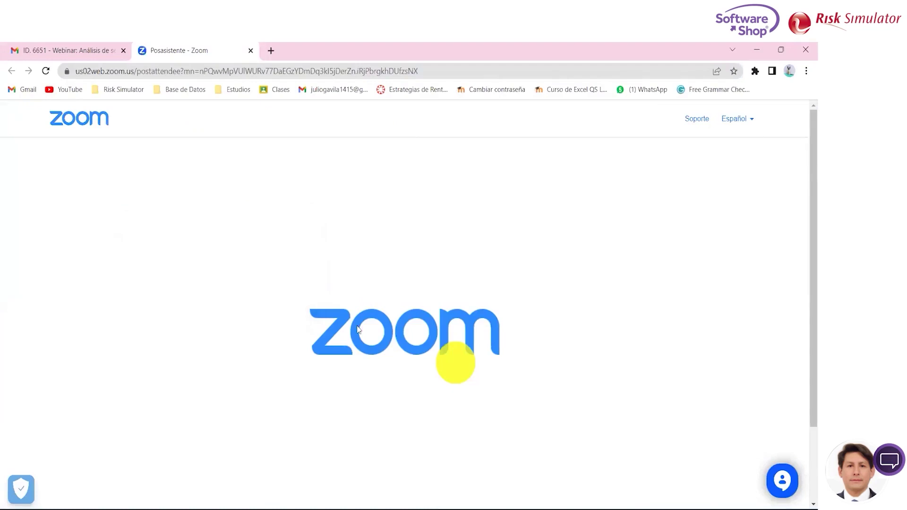
click(402, 470)
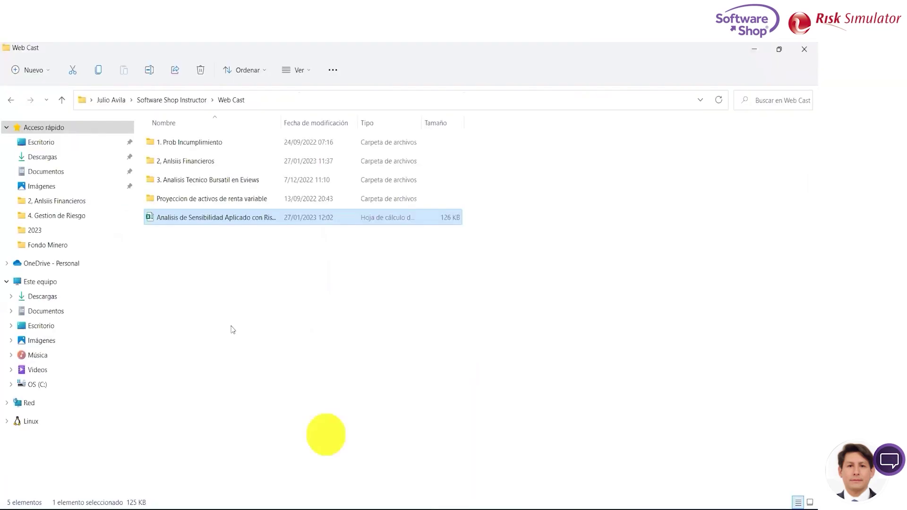
double_click(282, 127)
click(231, 223)
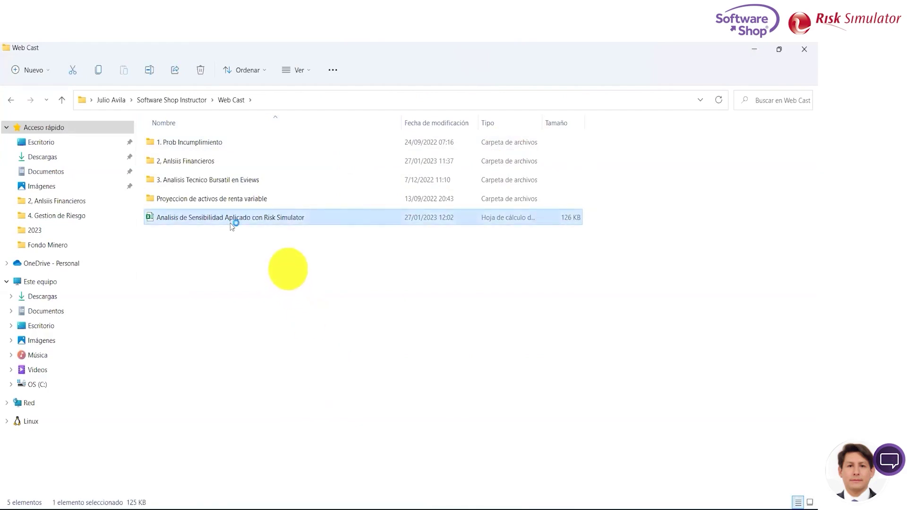
double_click(231, 223)
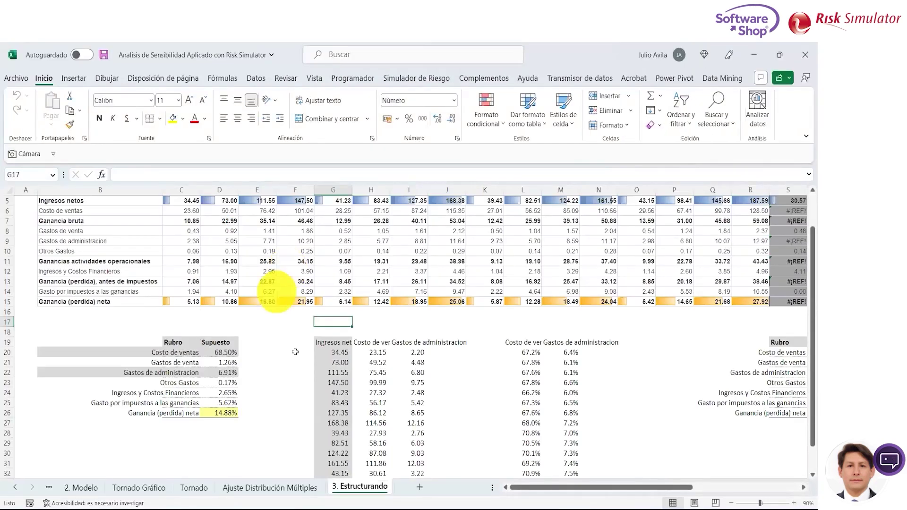
Step: Rerun the 1000-trial simulation from D26 and arrange the Ganancia (perdida) neta histogram window
click(258, 393)
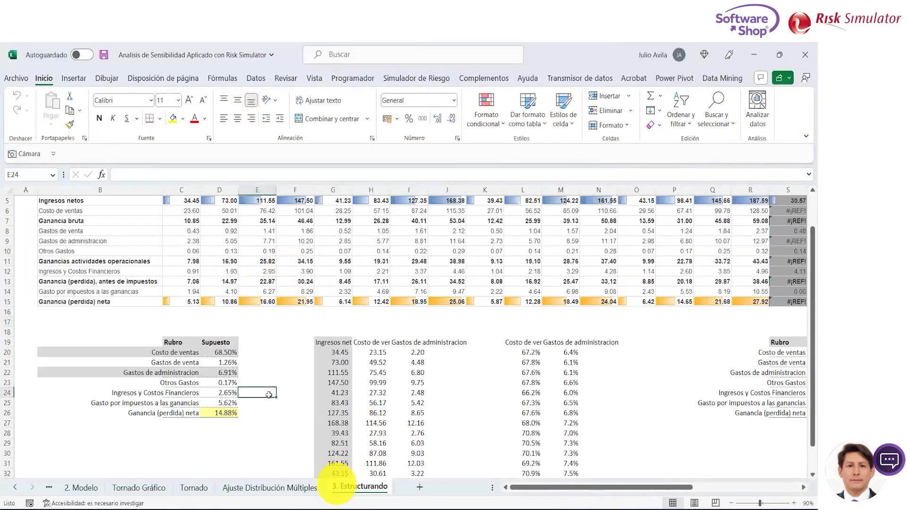
click(229, 414)
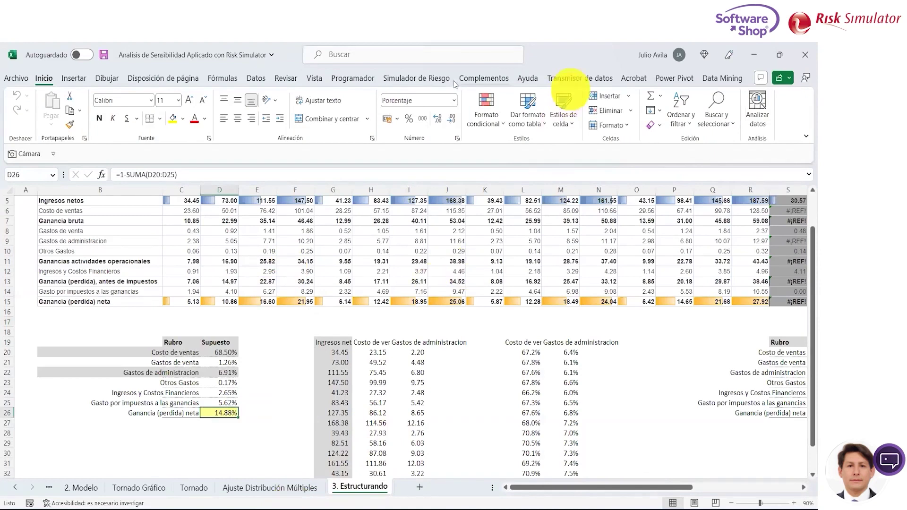
click(417, 79)
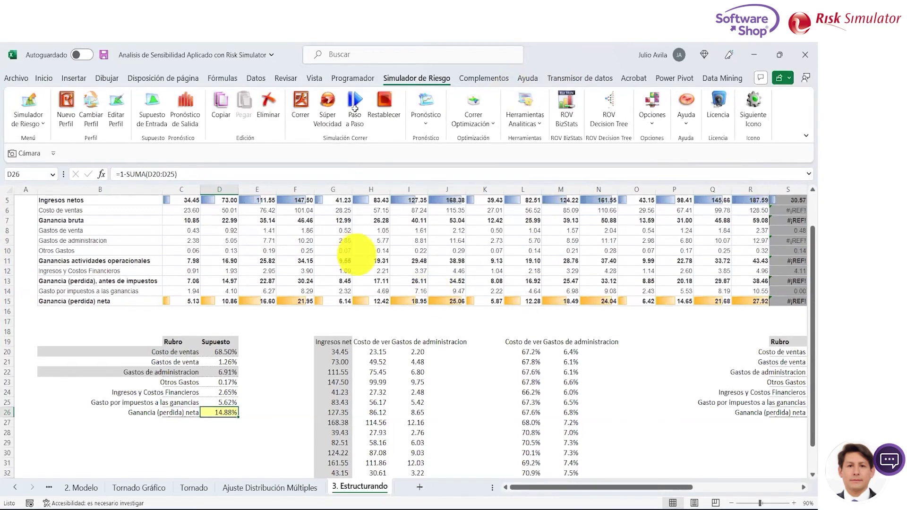
click(303, 108)
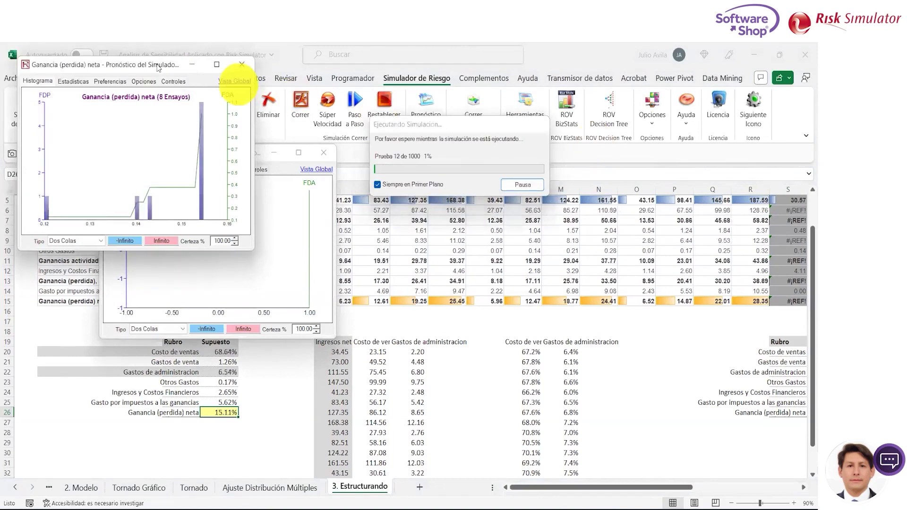
drag(157, 67, 441, 211)
click(324, 152)
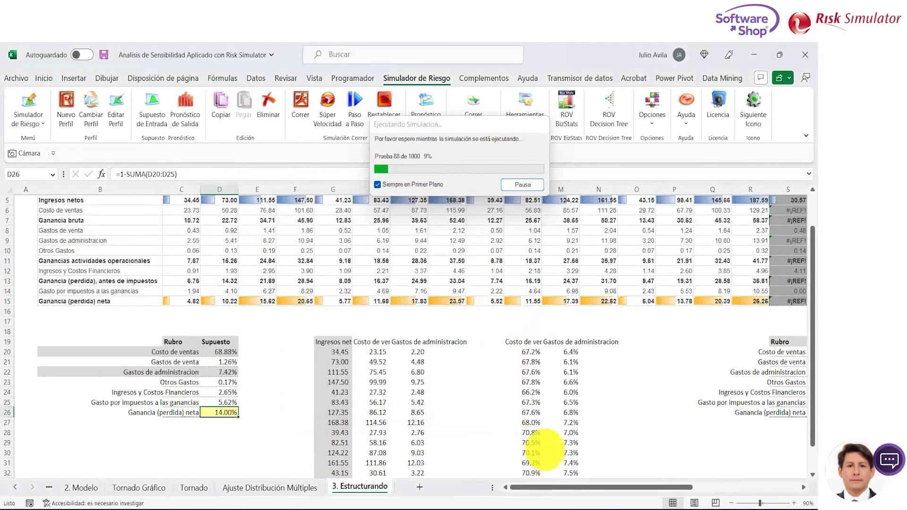
mouse_move(588, 458)
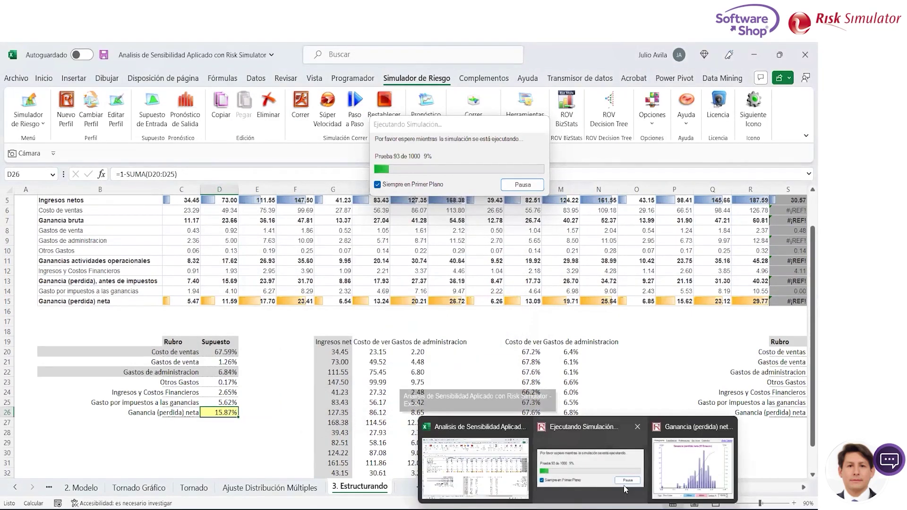
click(691, 468)
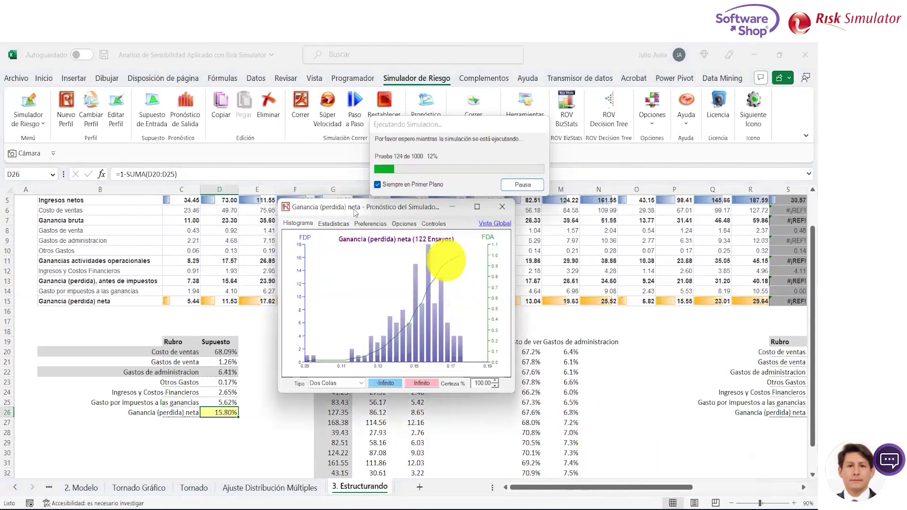
drag(342, 212, 284, 200)
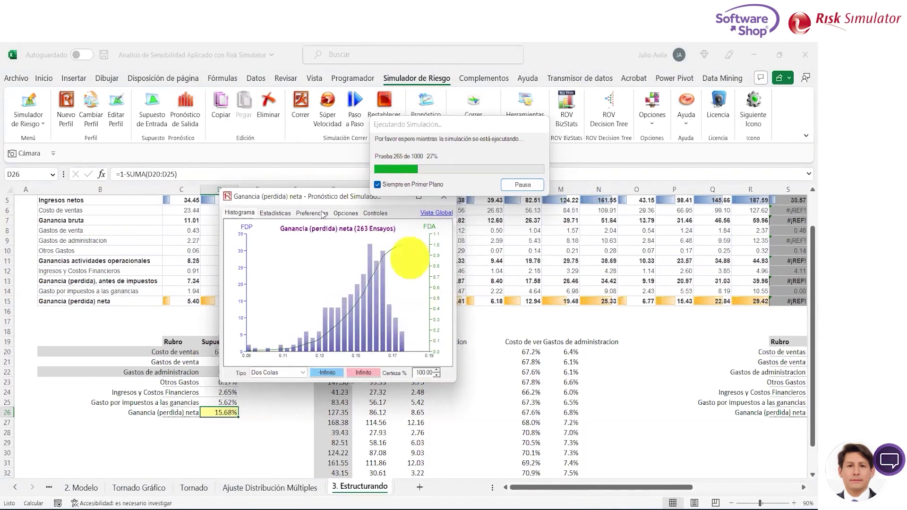
drag(315, 202, 254, 189)
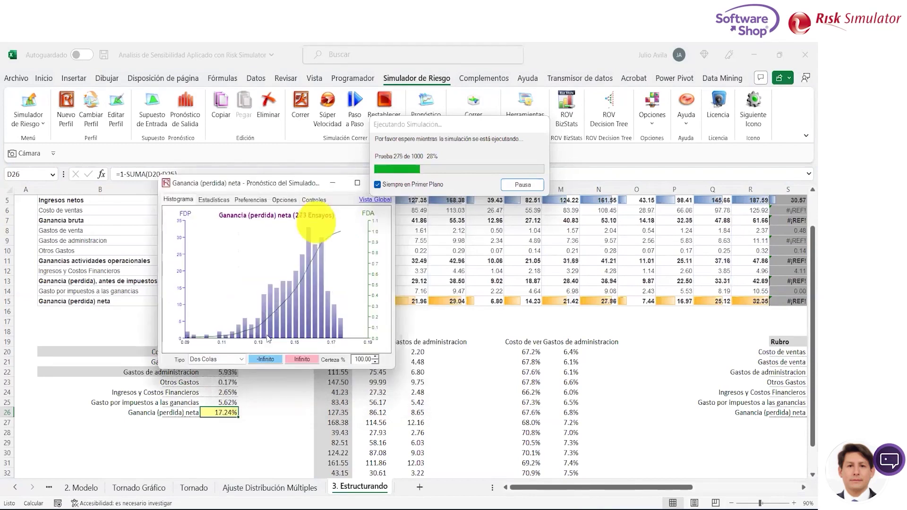
Step: Switch the forecast chart to a right-tail certainty with a 0.1016 cutoff
click(234, 359)
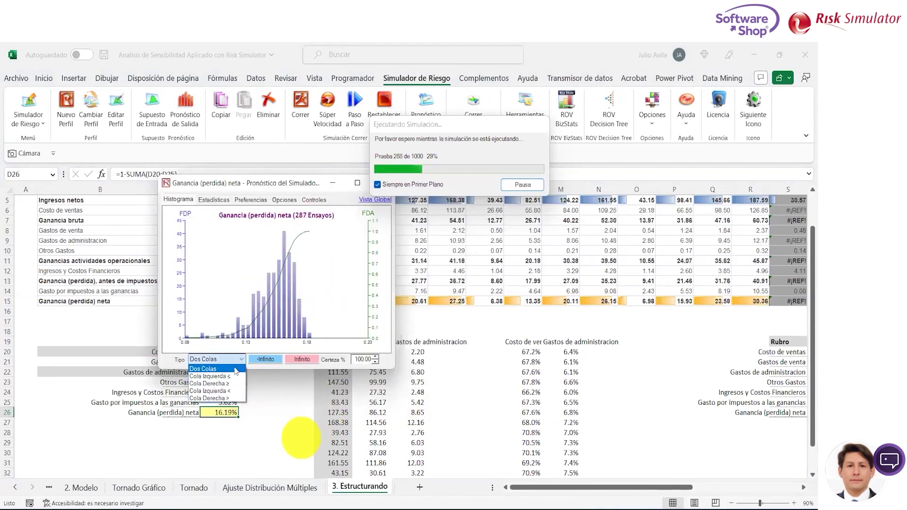
click(228, 384)
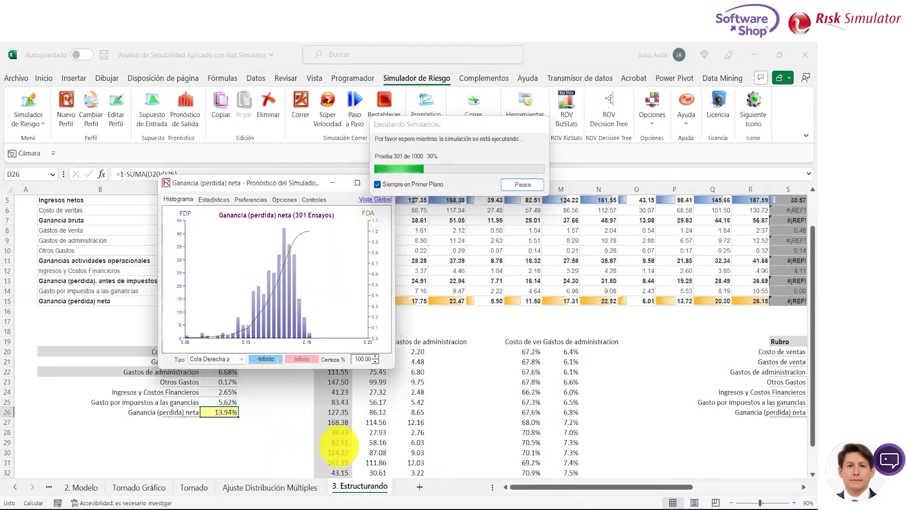
text(0)
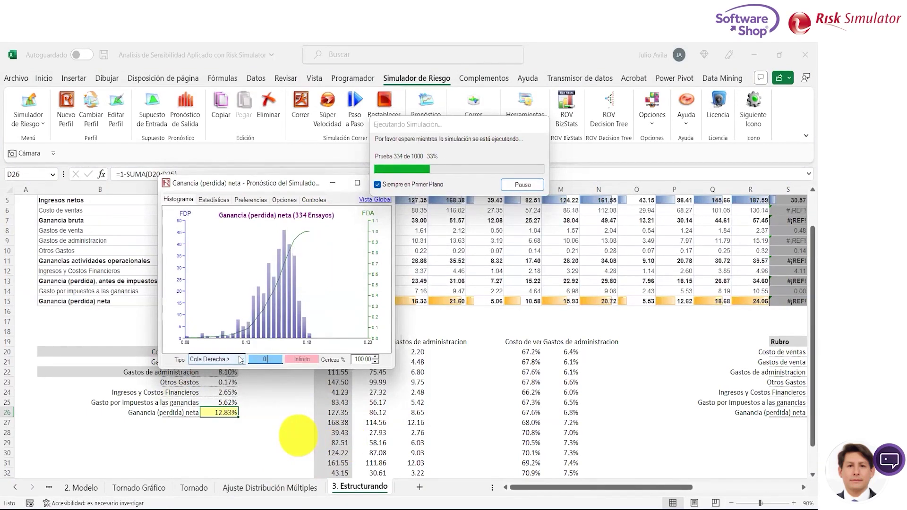
text(.1016)
key(Return)
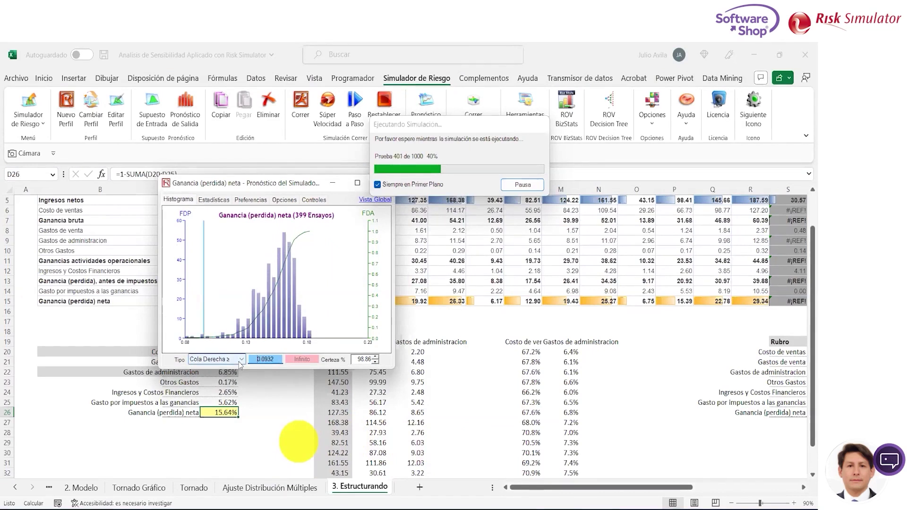
Step: Correct the cutoff value and move the forecast chart window left
key(BackSpace)
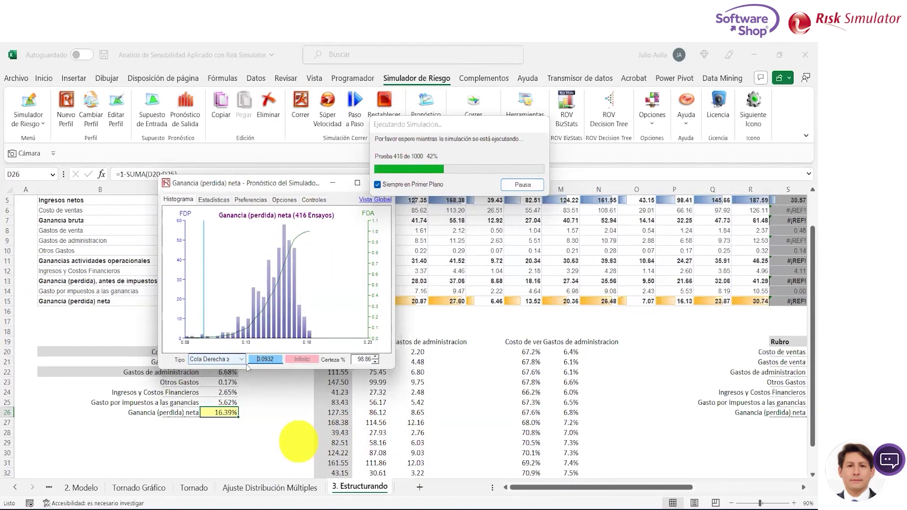
double_click(250, 359)
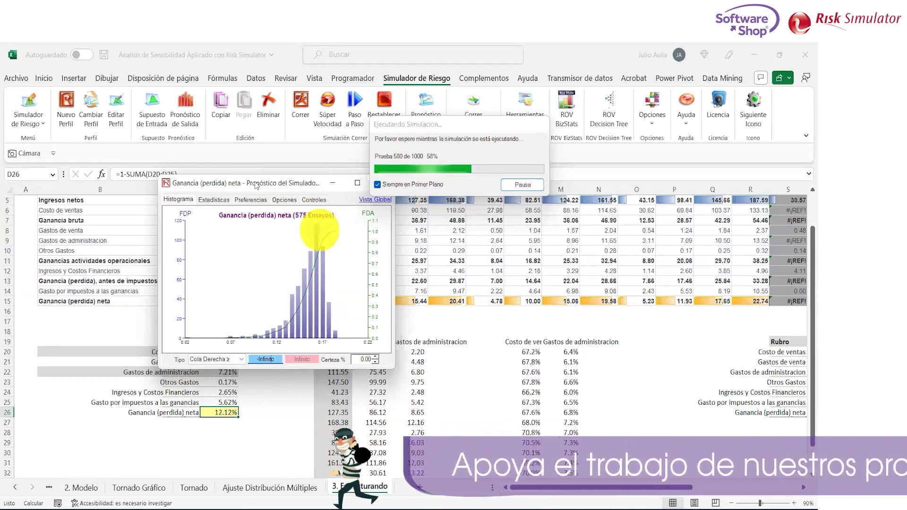
drag(316, 231, 272, 222)
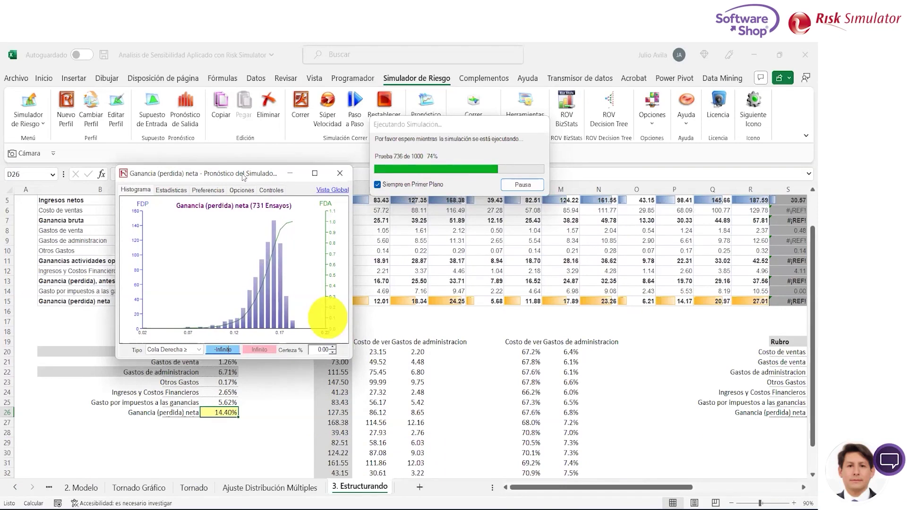
drag(242, 176, 188, 174)
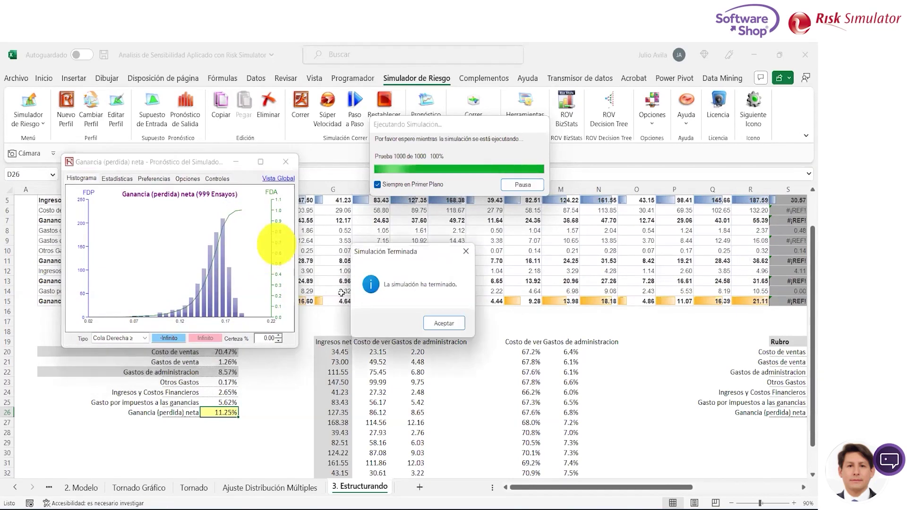
Step: Dismiss the finish message and get 27.30% certainty for net profit at or above 0.16
click(444, 324)
text(0.16)
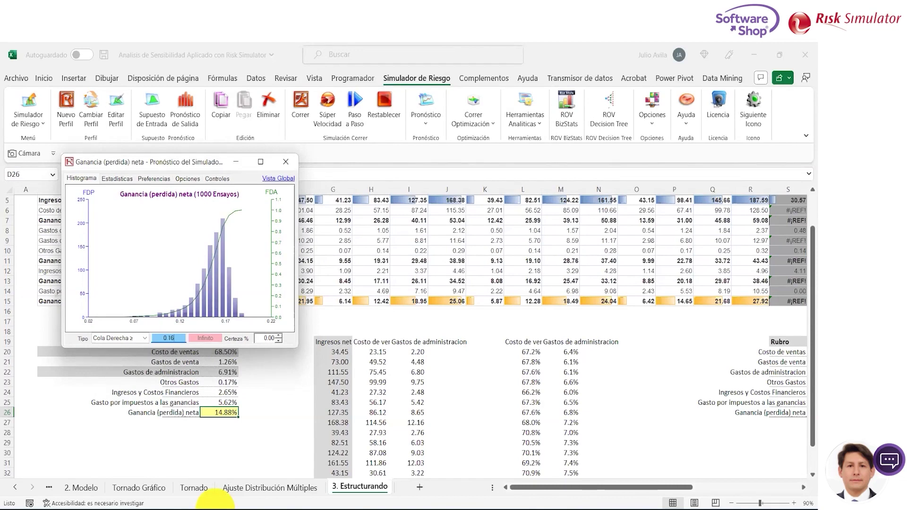
key(Return)
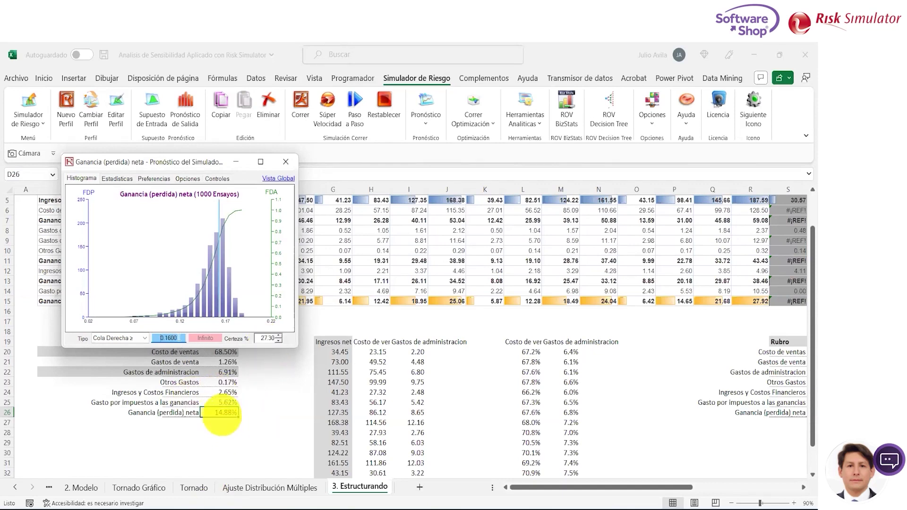
Step: Switch the forecast to a two-tailed certainty range with bounds 0.12 and 0.17
click(145, 339)
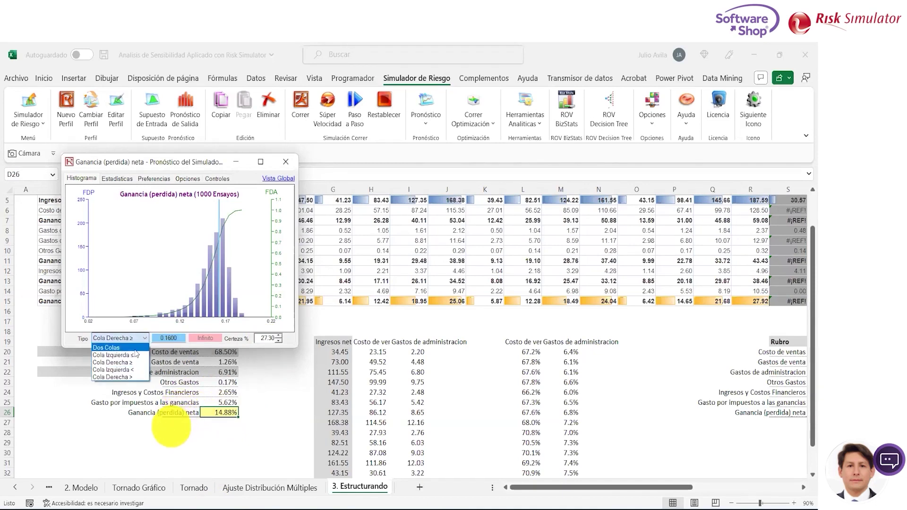
click(132, 349)
text(0.12)
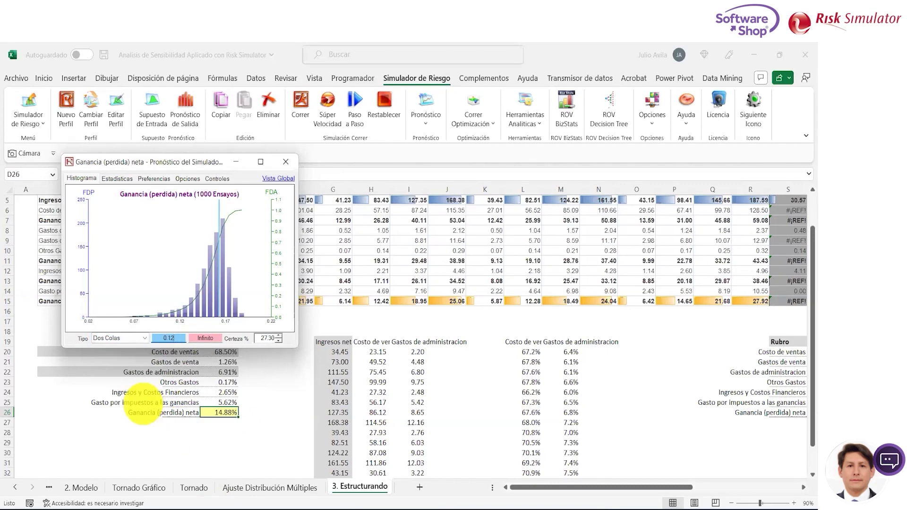
key(Tab)
text(0.17)
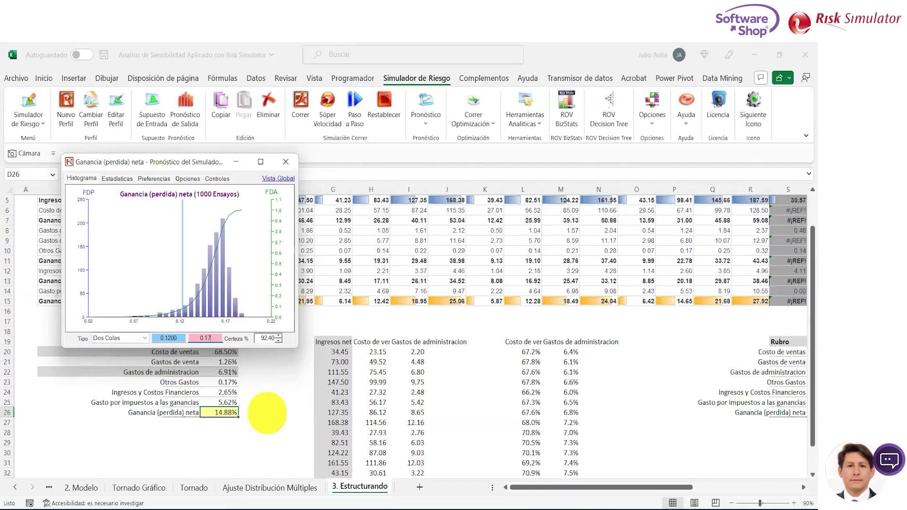
key(Tab)
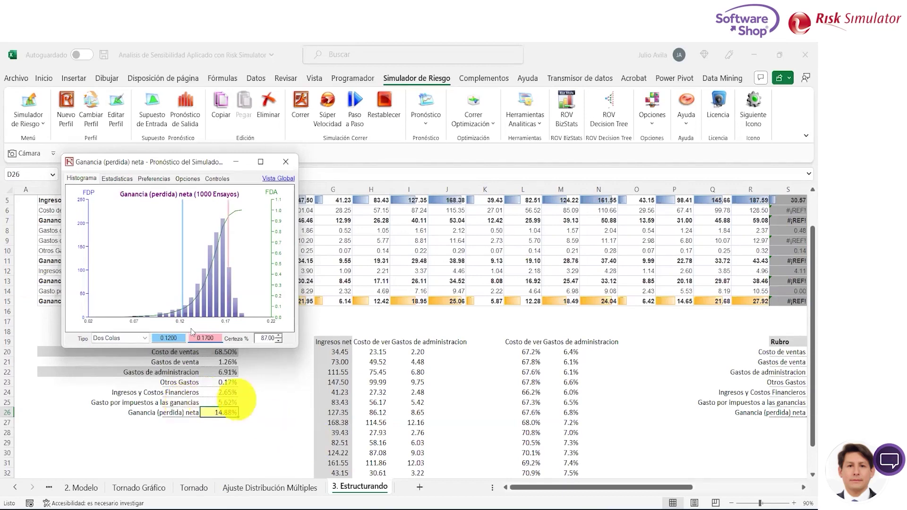
Step: Set the certainty level to 95% to read the two-tailed net profit range
click(279, 337)
click(279, 337)
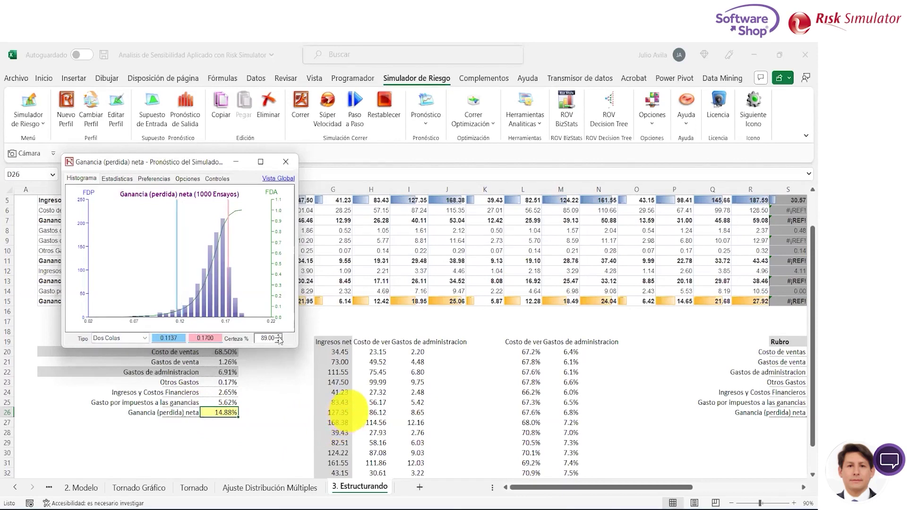
click(279, 337)
click(279, 336)
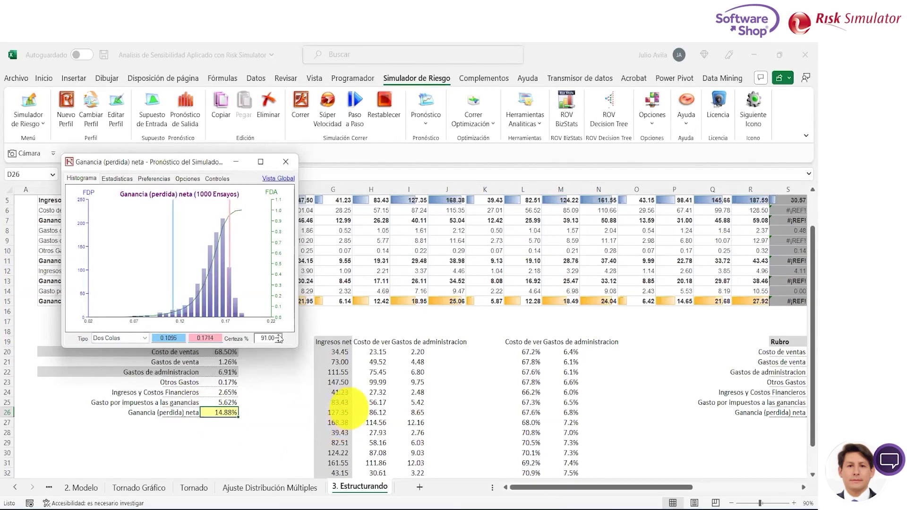
click(279, 336)
click(278, 336)
click(279, 336)
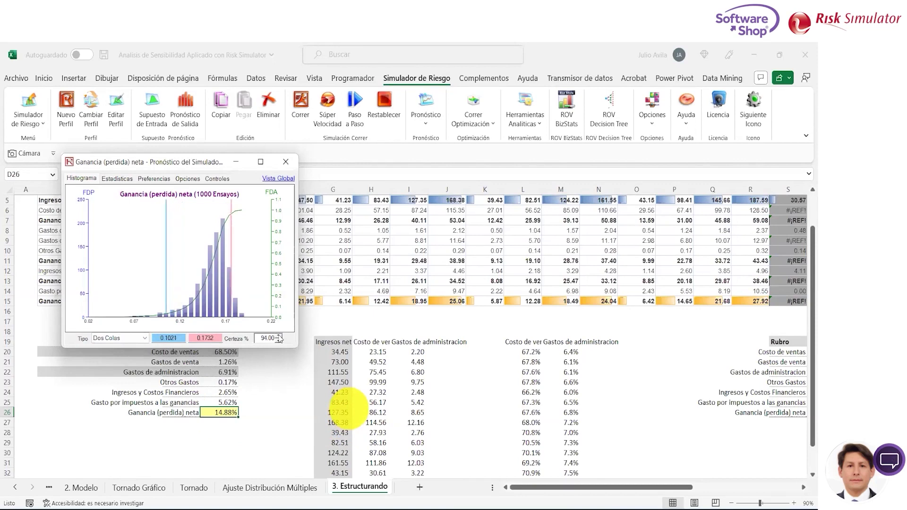
click(278, 336)
click(279, 336)
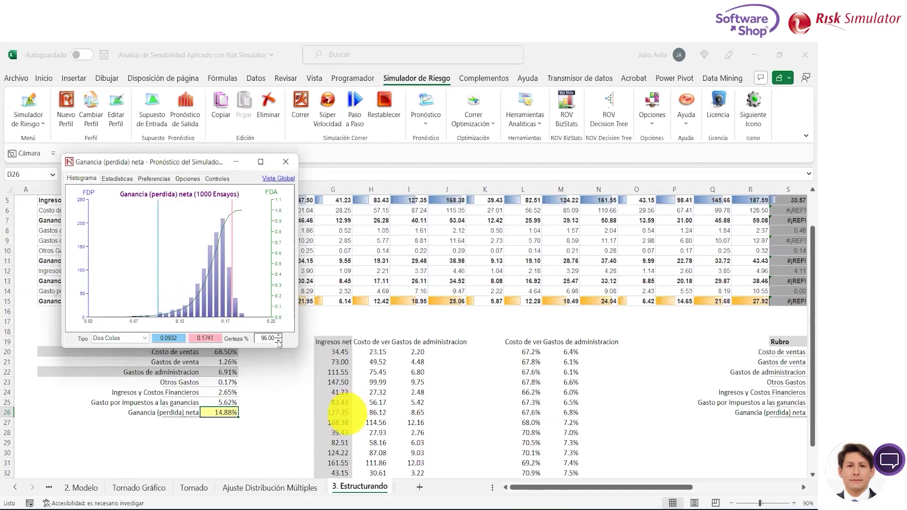
click(279, 341)
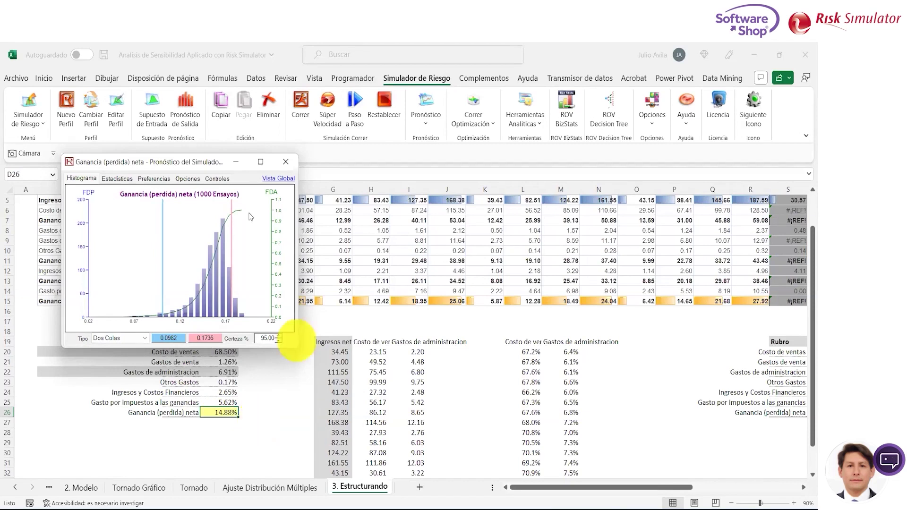
Step: Close the forecast chart, select empty cell E20, and open the Herramientas Analíticas list
click(286, 162)
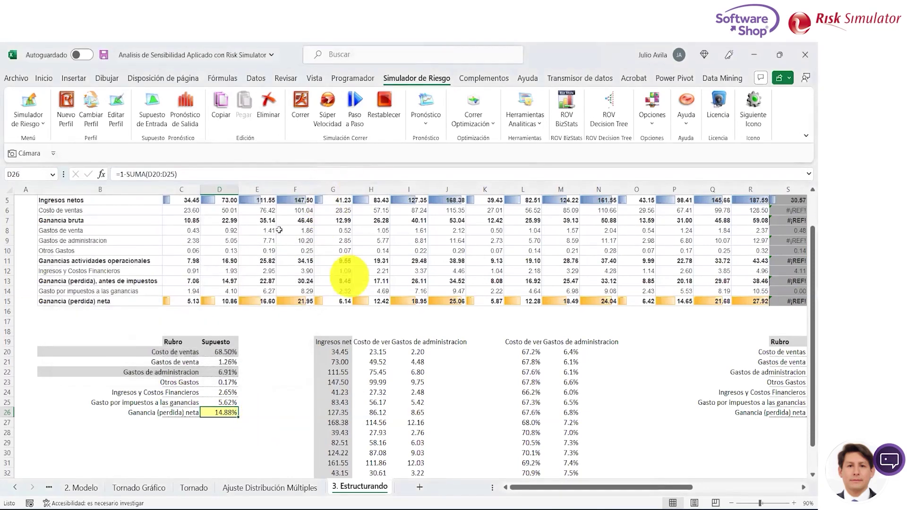
click(263, 350)
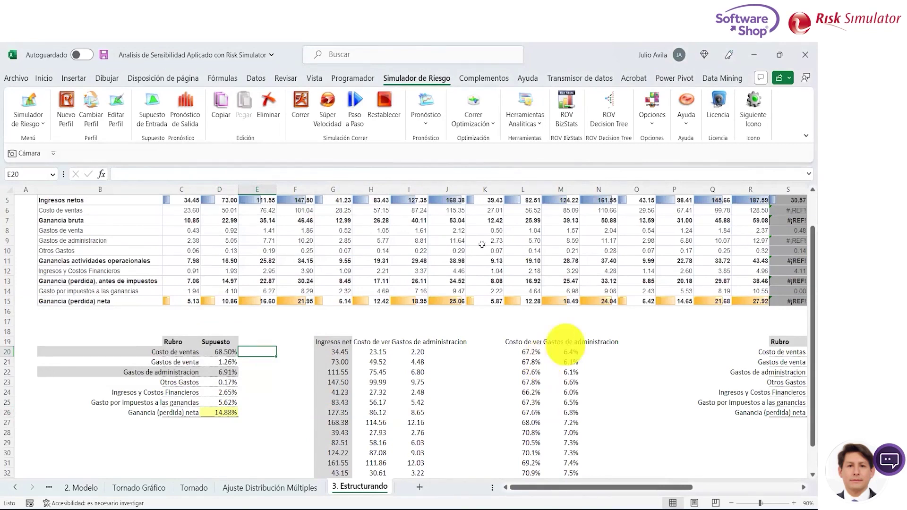
click(539, 124)
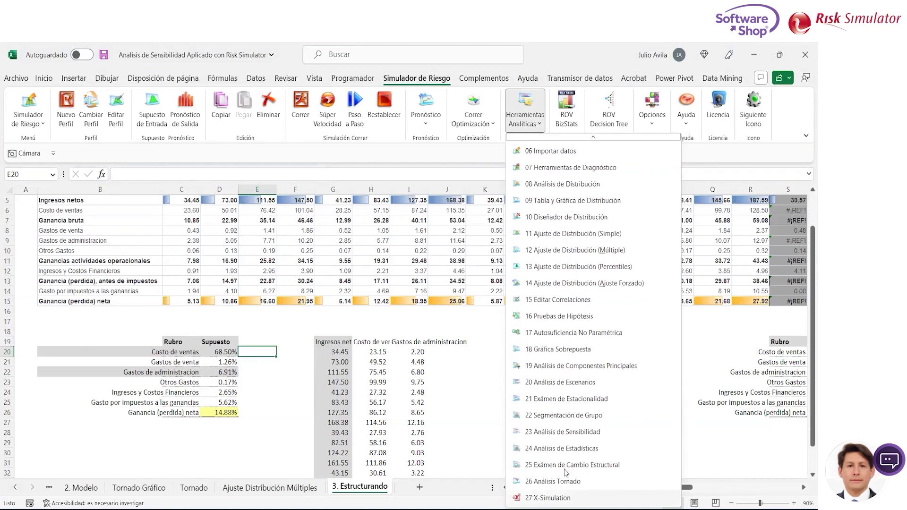
mouse_move(562, 432)
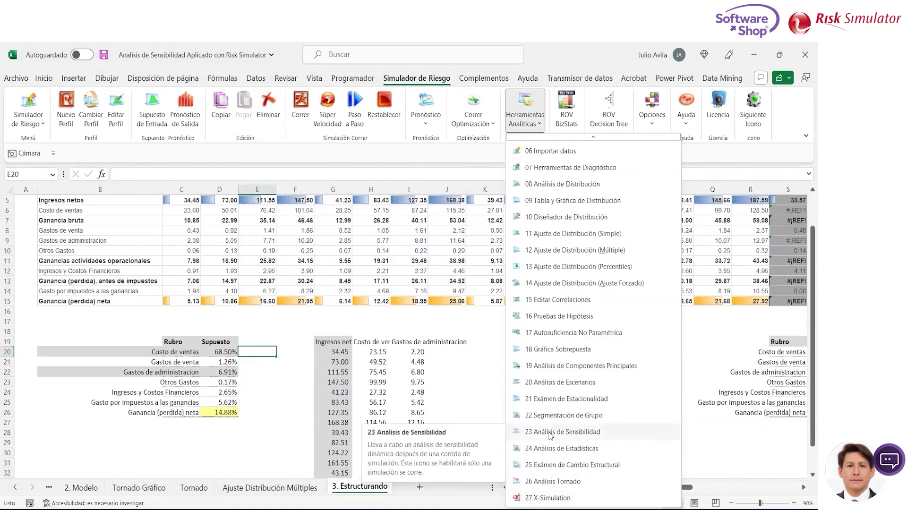
Step: Run Análisis de Sensibilidad on D26 only, labelled by Celda Nombre (12 Cartas), output to Excel
click(550, 432)
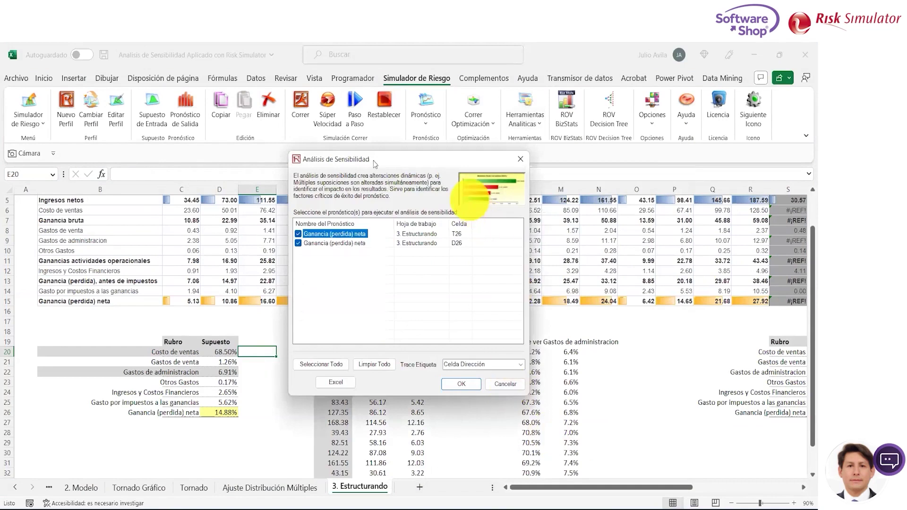
drag(371, 163, 304, 135)
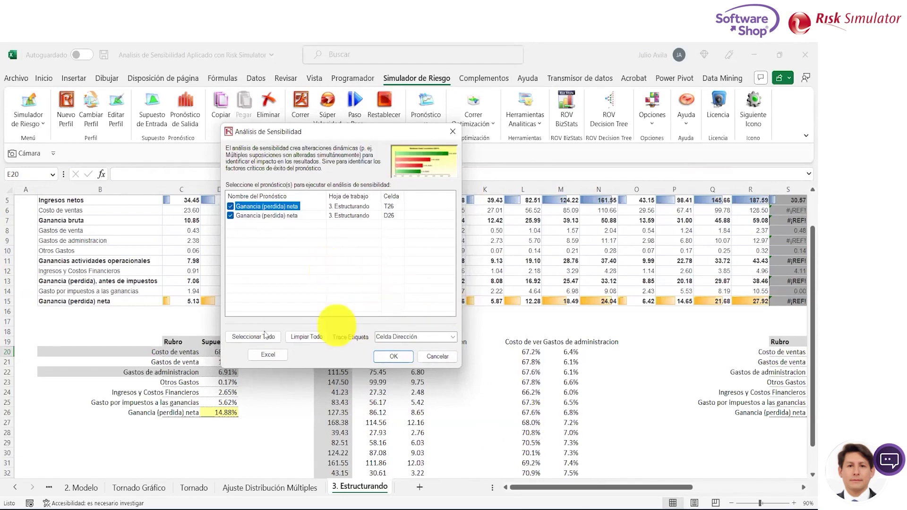
drag(294, 137, 377, 144)
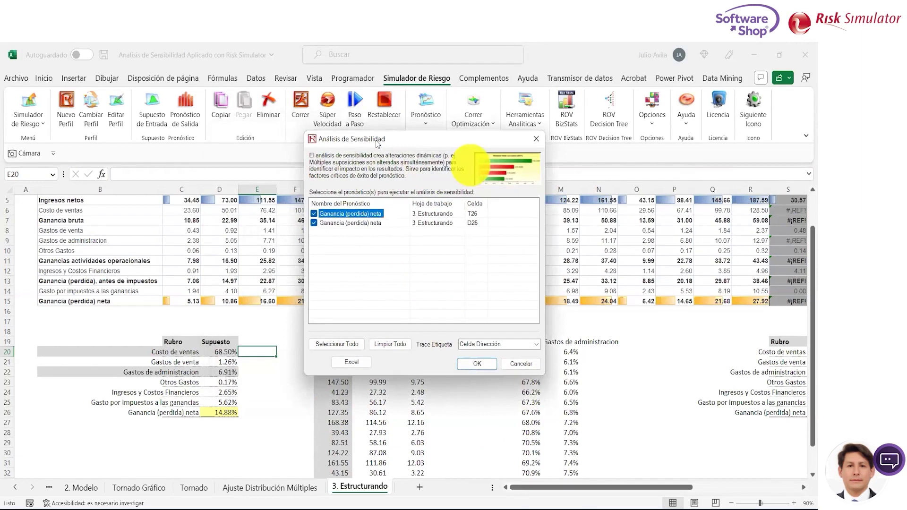
click(314, 214)
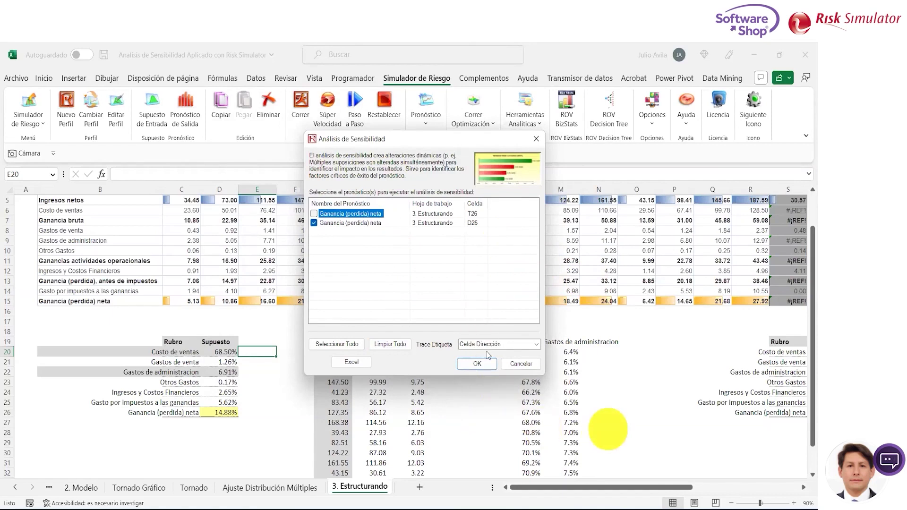
click(537, 345)
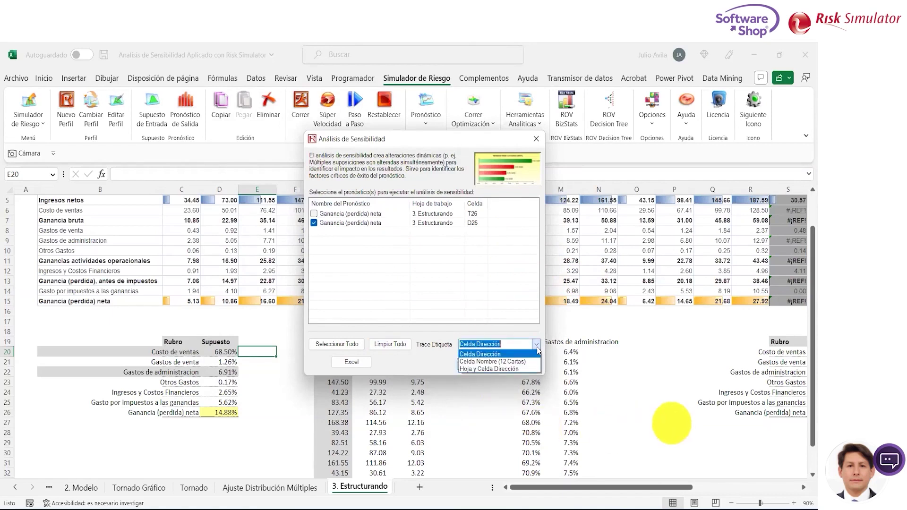
click(523, 361)
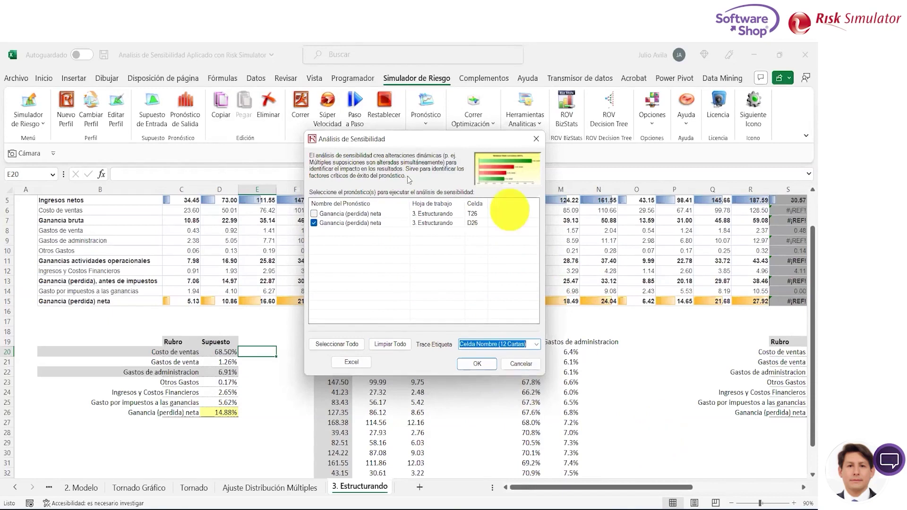
drag(385, 141, 326, 123)
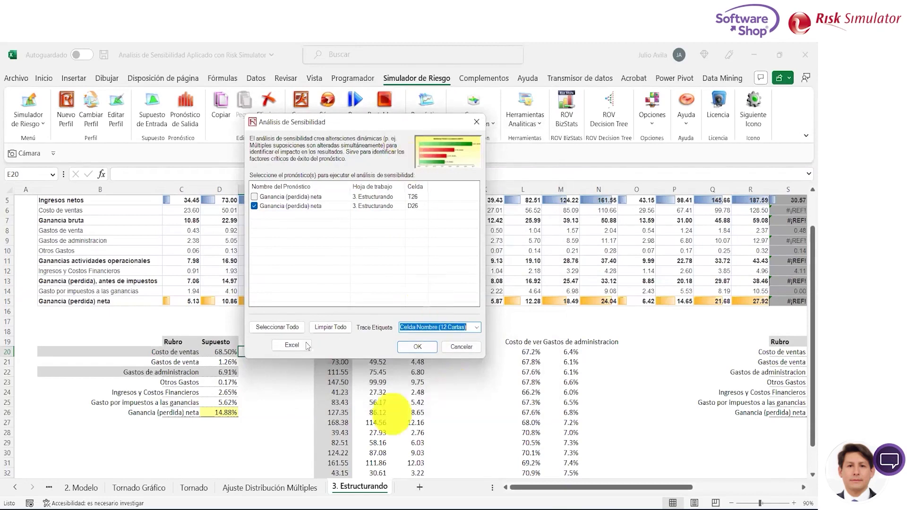
click(292, 346)
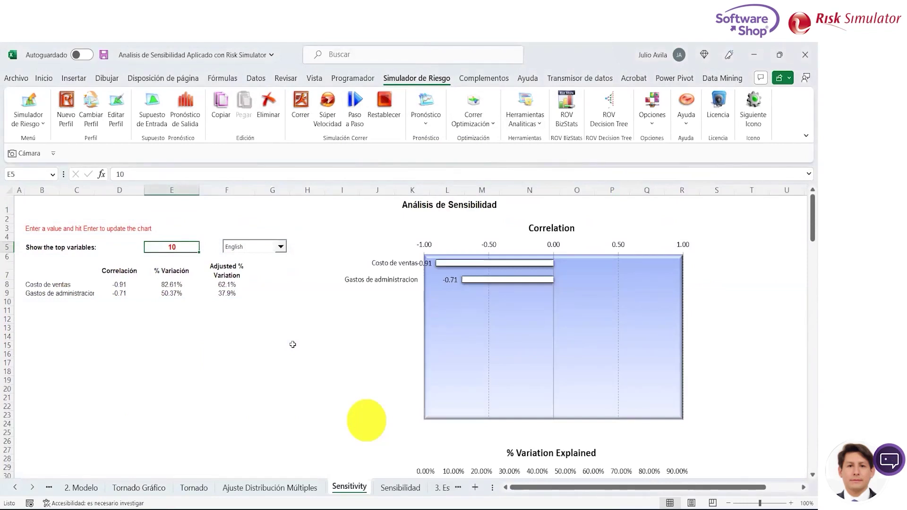
click(206, 326)
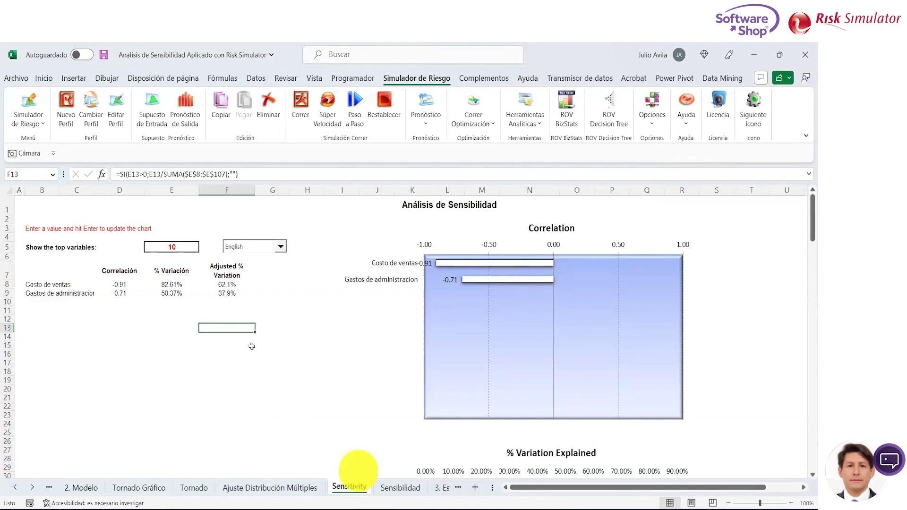
click(204, 354)
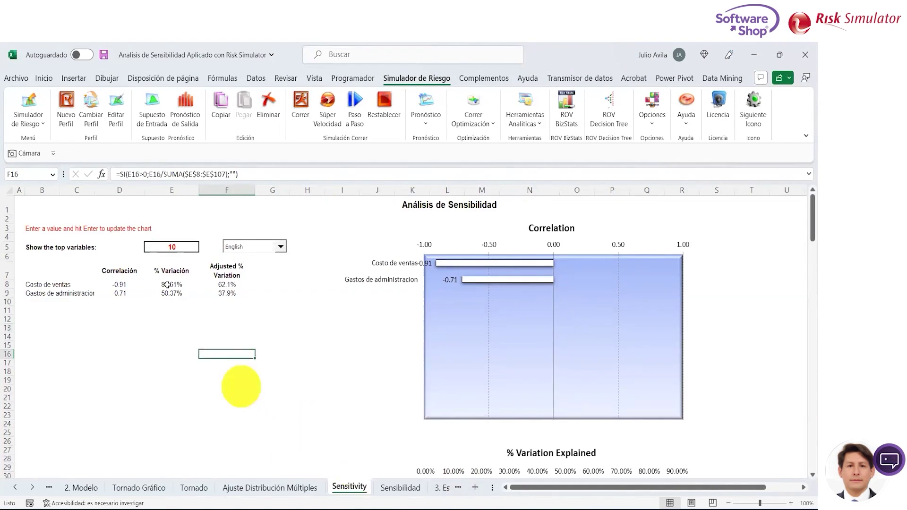
click(193, 248)
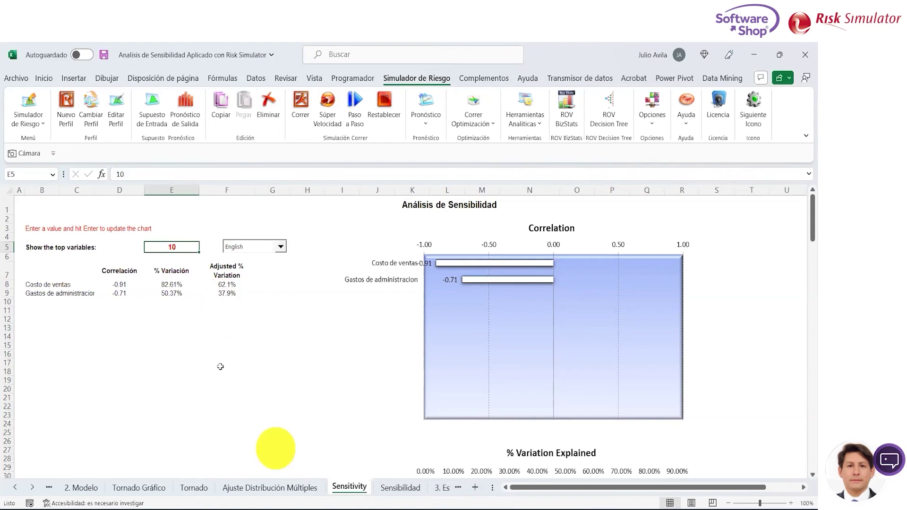
text(2)
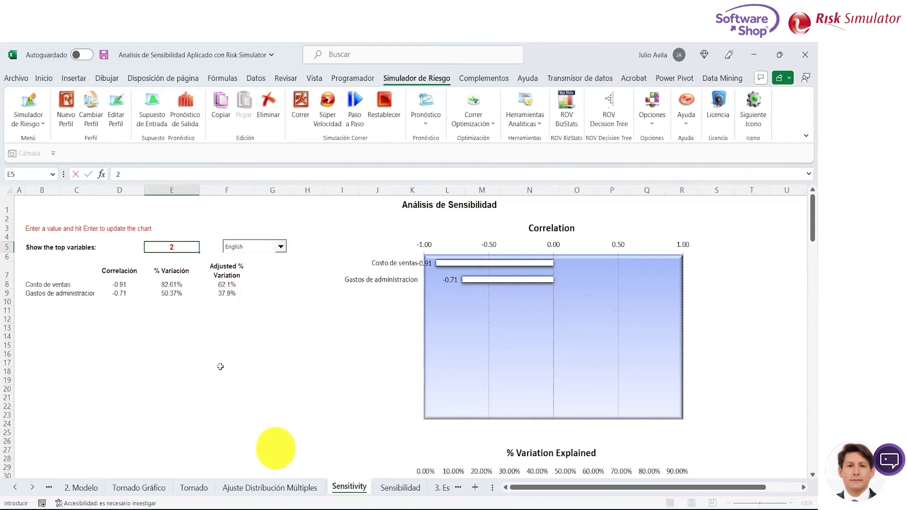
key(Return)
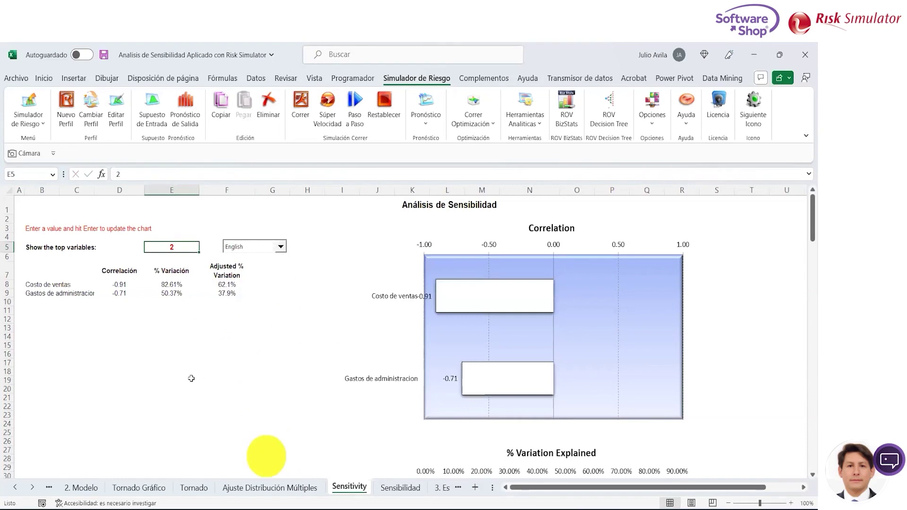
click(165, 371)
click(49, 282)
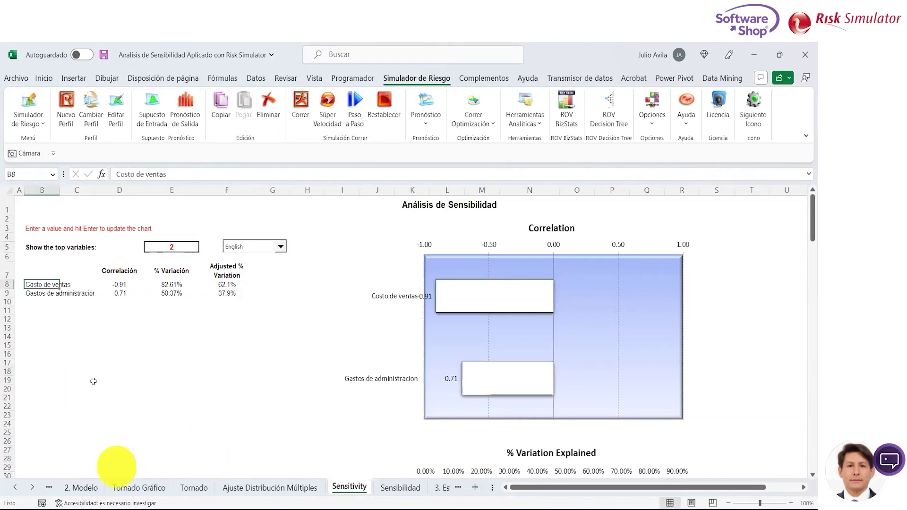
key(shift+Down)
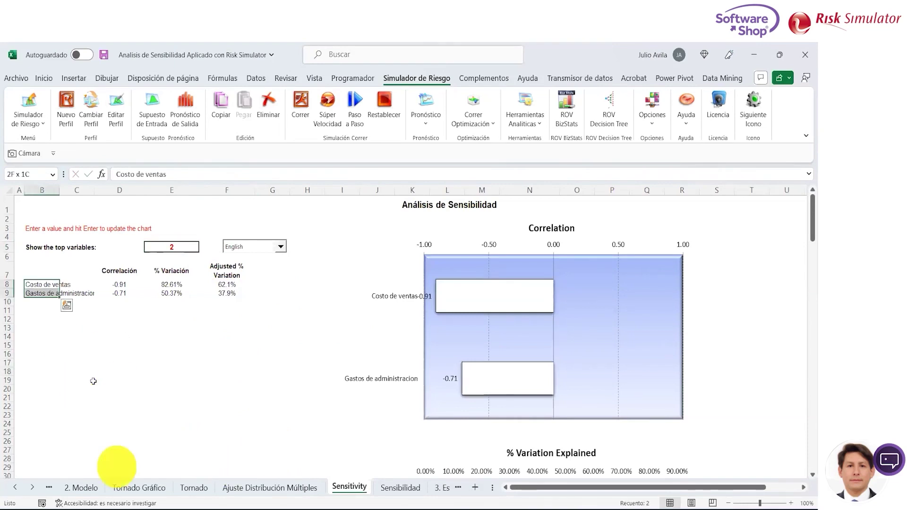
key(shift+Right)
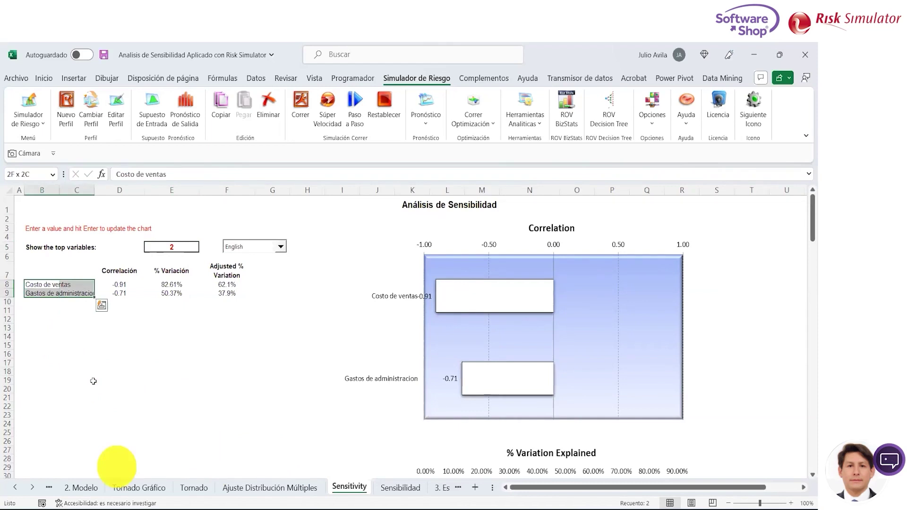
key(Right)
key(Right)
key(Right)
key(Right)
key(shift+Down)
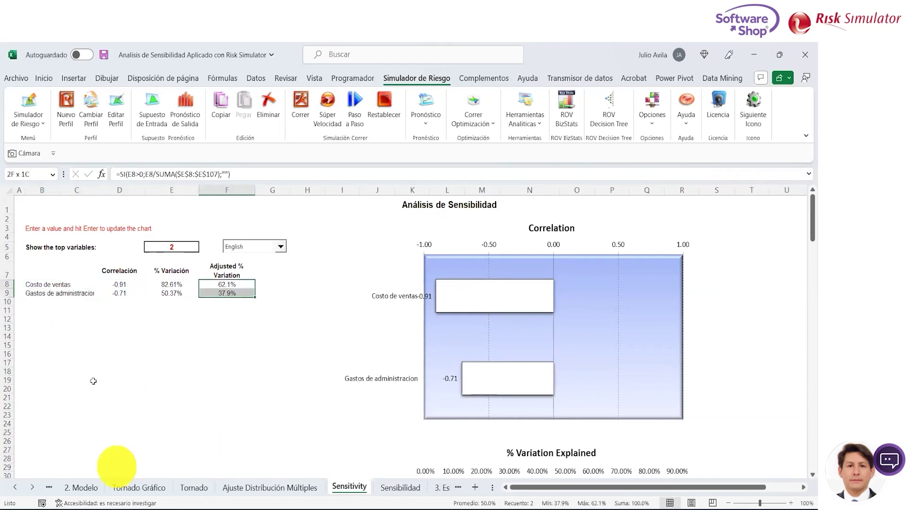
key(shift+Up)
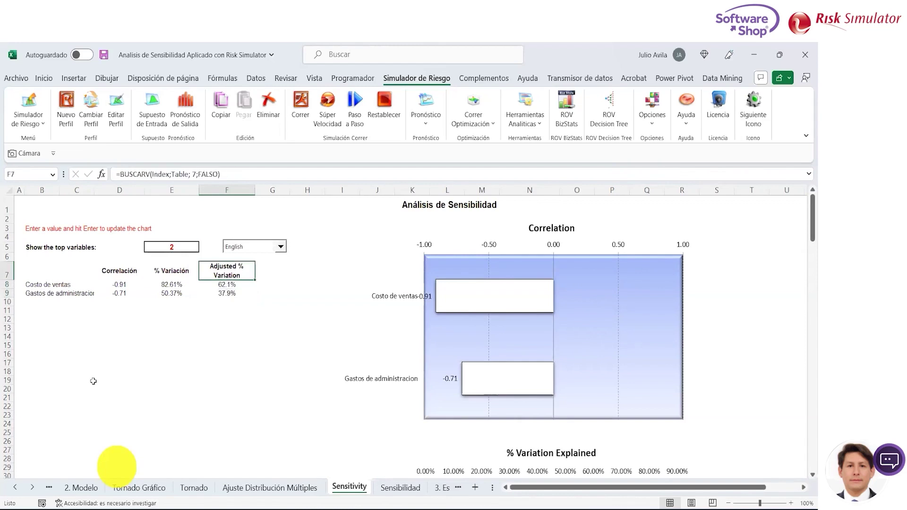
key(shift+Left)
key(shift+Left)
key(shift+Left)
key(shift+Left)
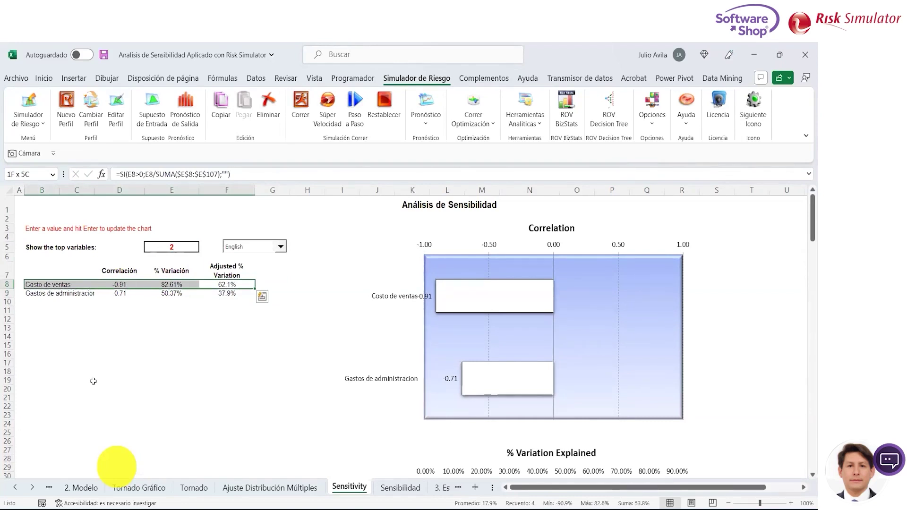
key(Down)
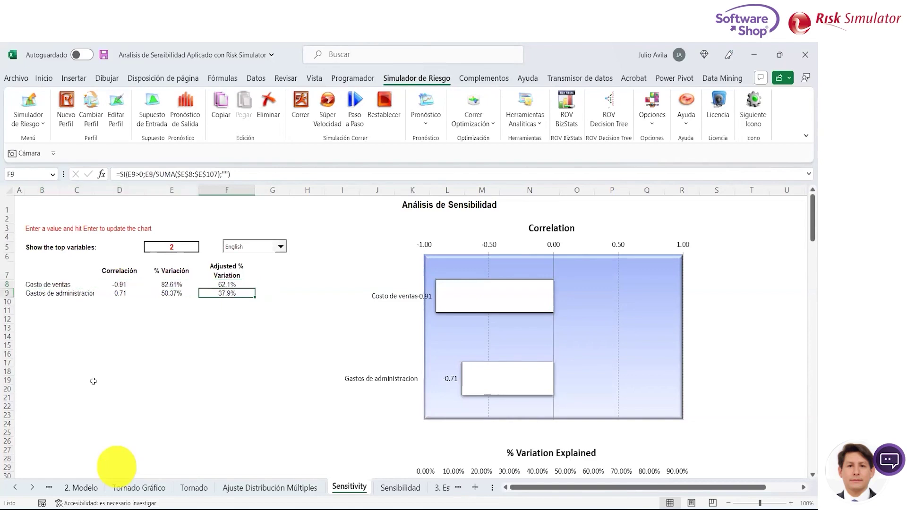
key(Left)
key(Left)
key(Left)
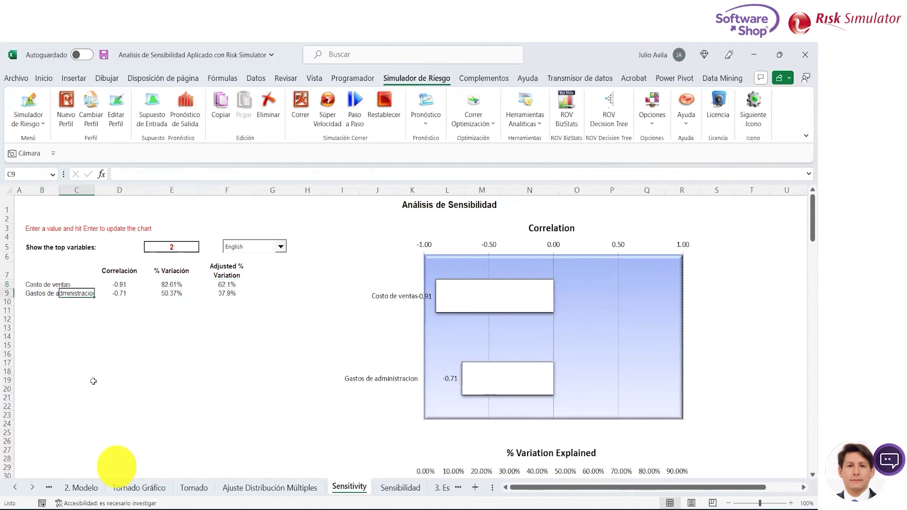
key(Left)
key(shift+Right)
key(shift+Right)
key(shift+Right)
key(shift+Right)
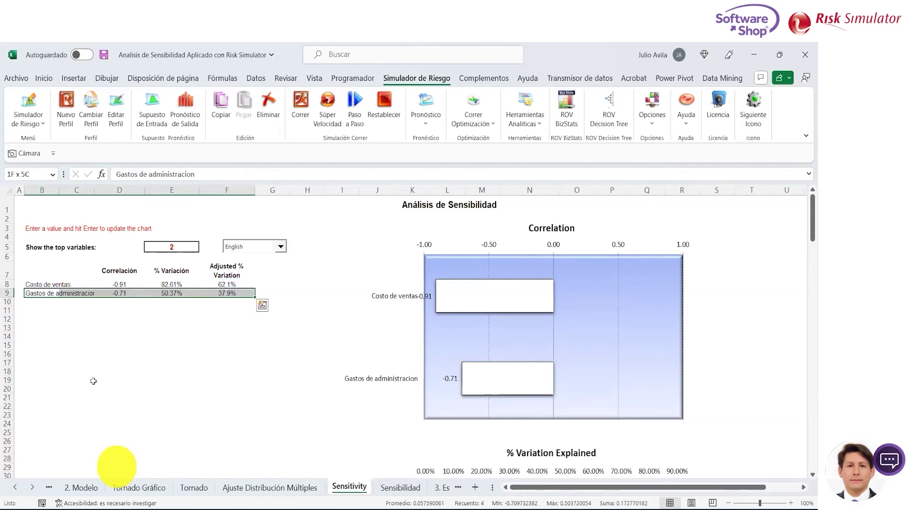
key(Right)
key(Right)
key(Right)
key(Right)
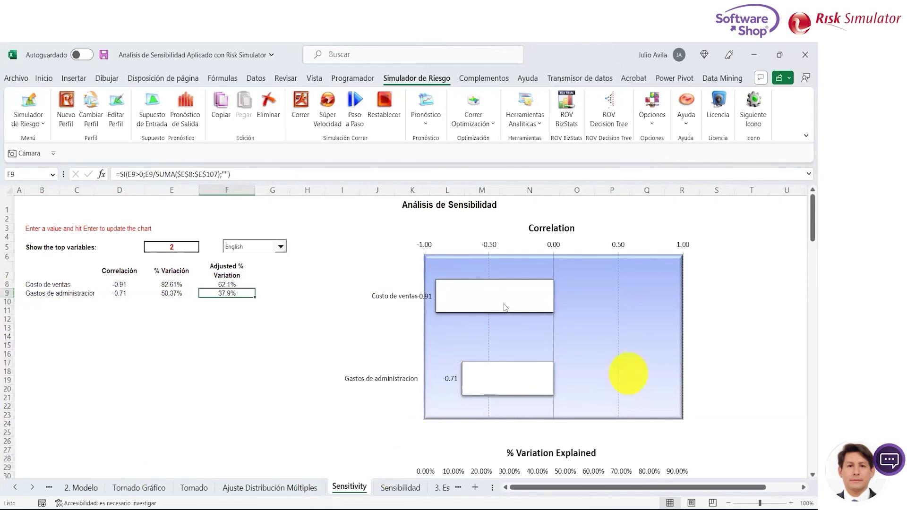
click(125, 287)
drag(125, 286, 125, 292)
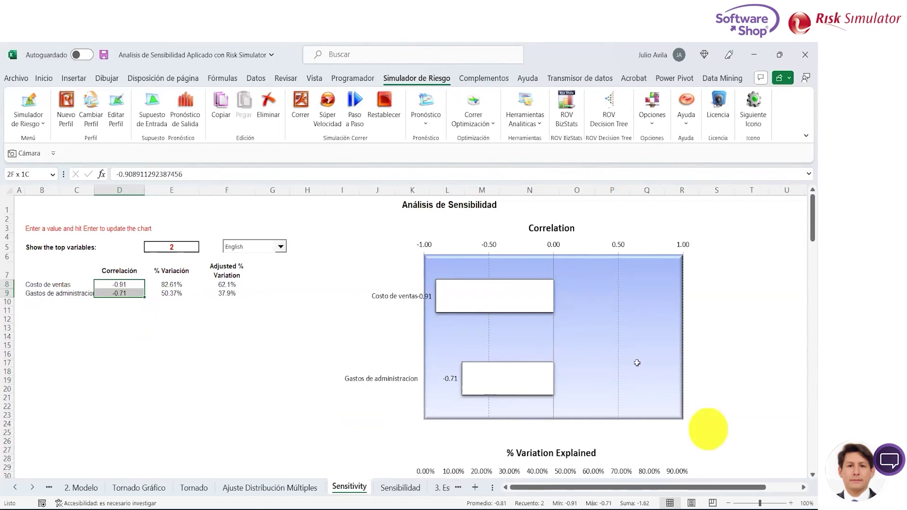
drag(806, 236, 804, 329)
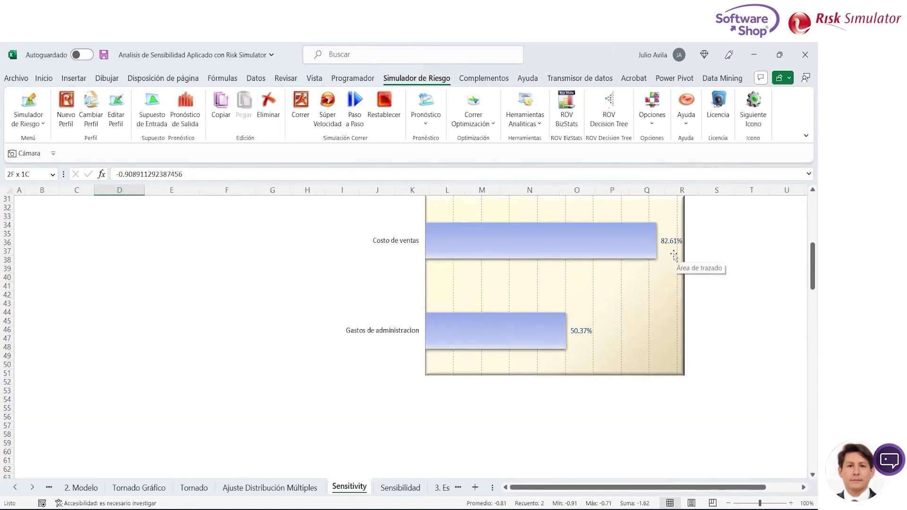
click(806, 277)
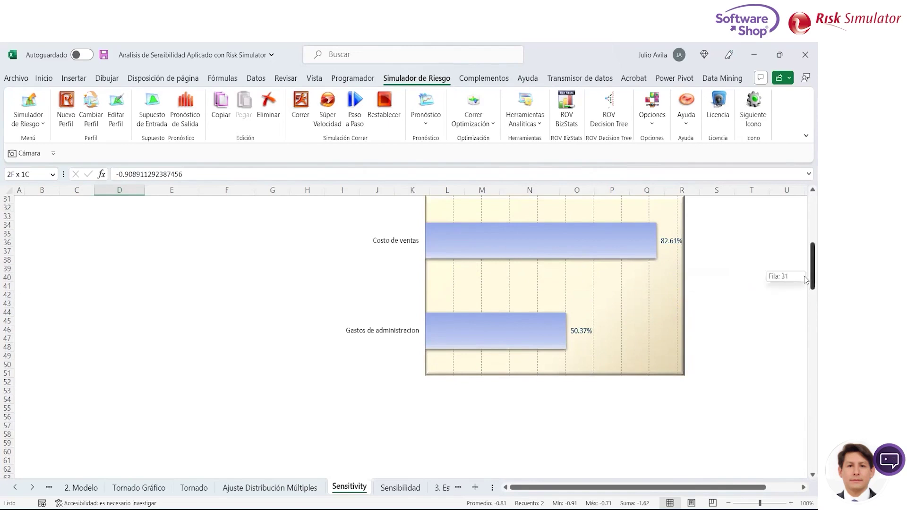
drag(806, 279, 805, 217)
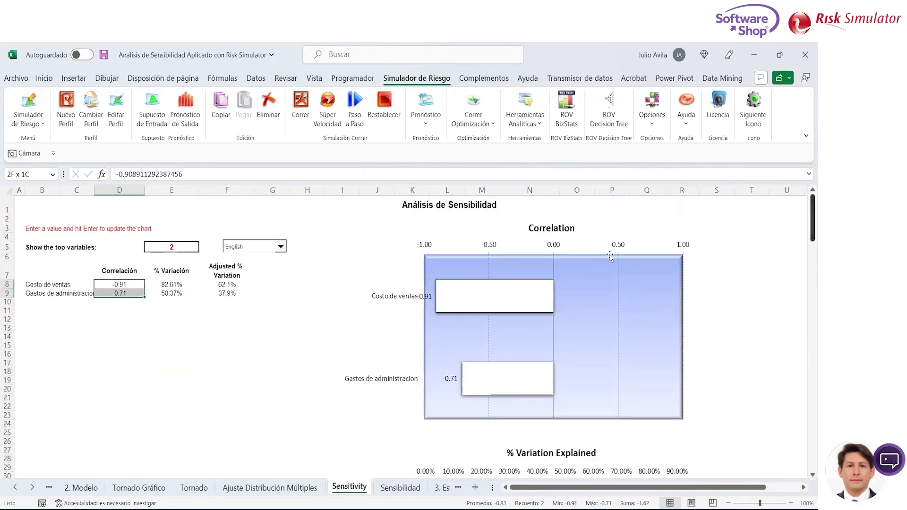
key(Right)
key(Right)
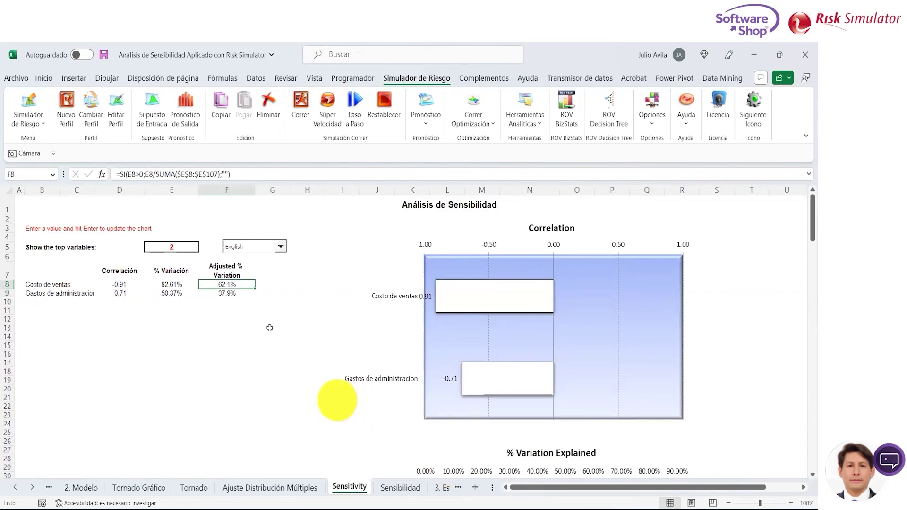
key(shift+Down)
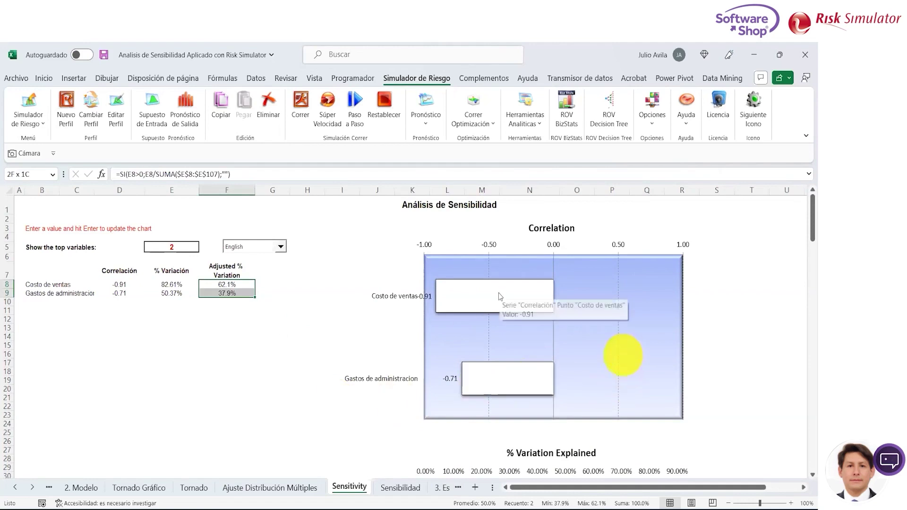
mouse_move(432, 296)
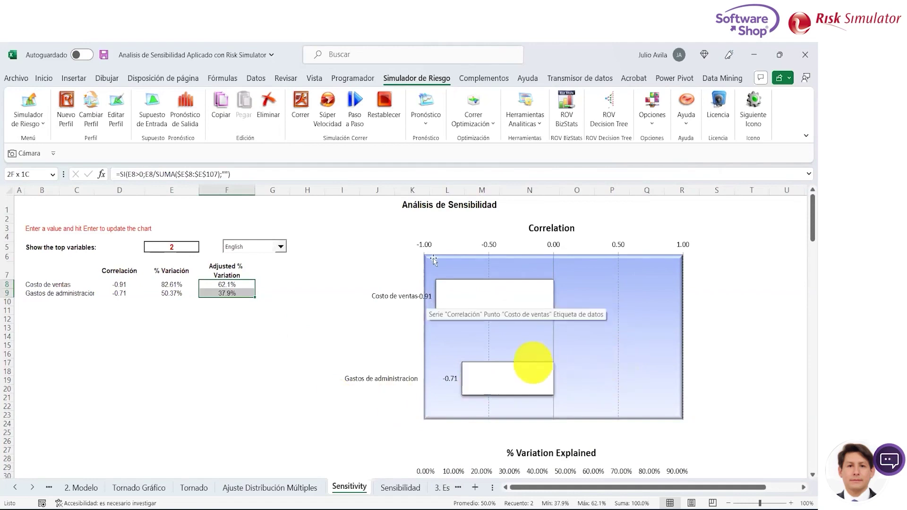
Step: Shrink the Correlation chart and move it up and left beside the correlation table
click(448, 238)
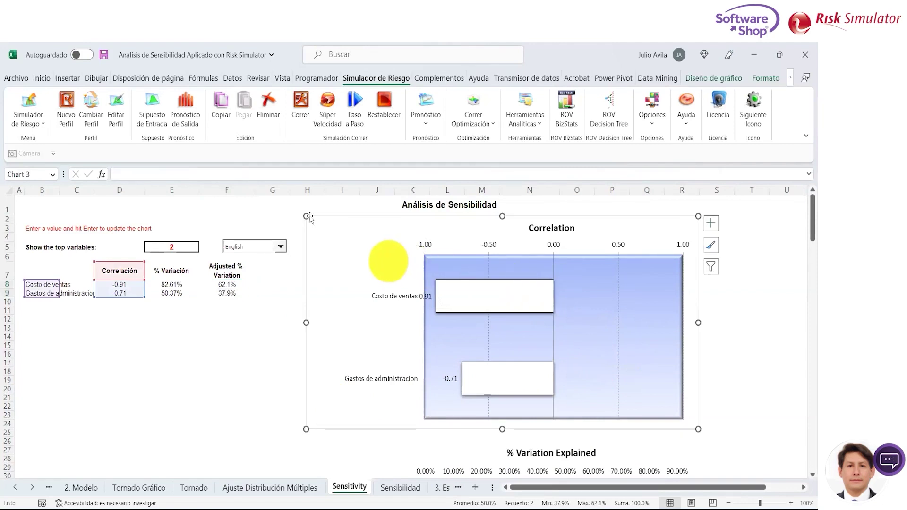
drag(307, 216, 420, 284)
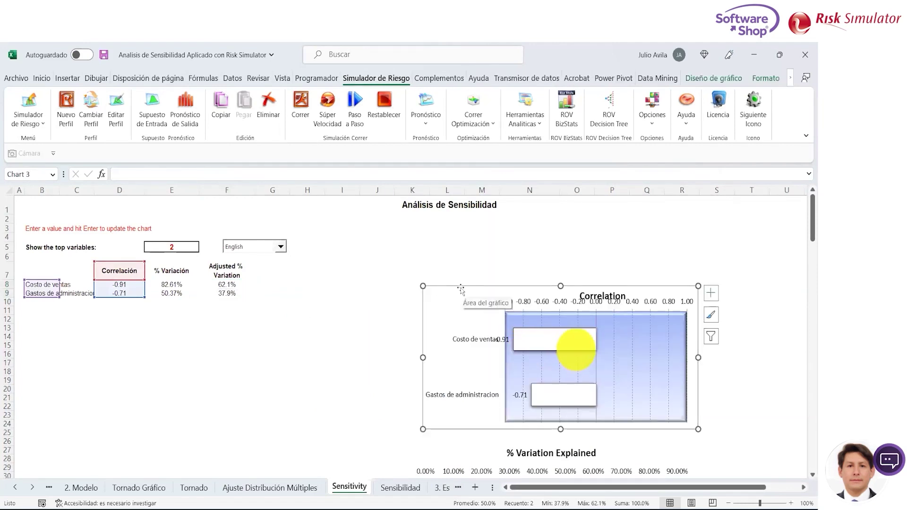
drag(456, 290, 359, 230)
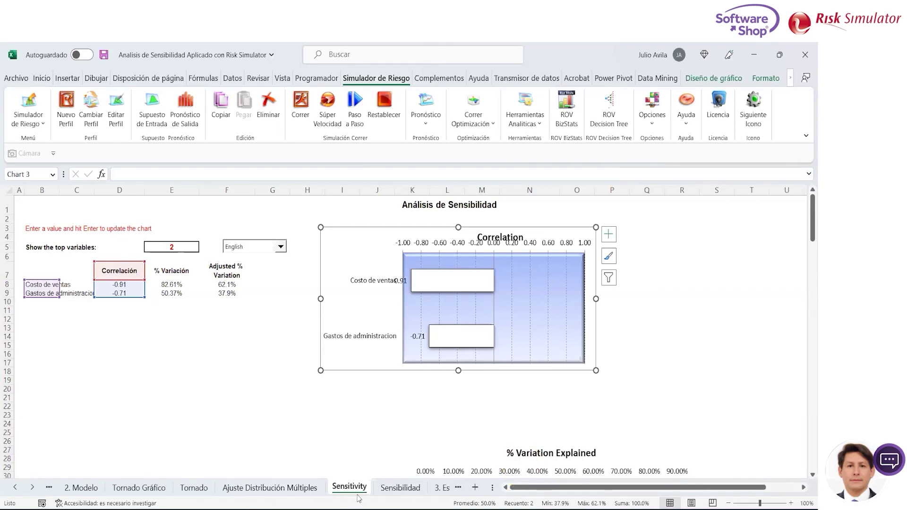
Step: Open the 3. Estructurando sheet and check the cost-of-sales percentage formula
click(32, 488)
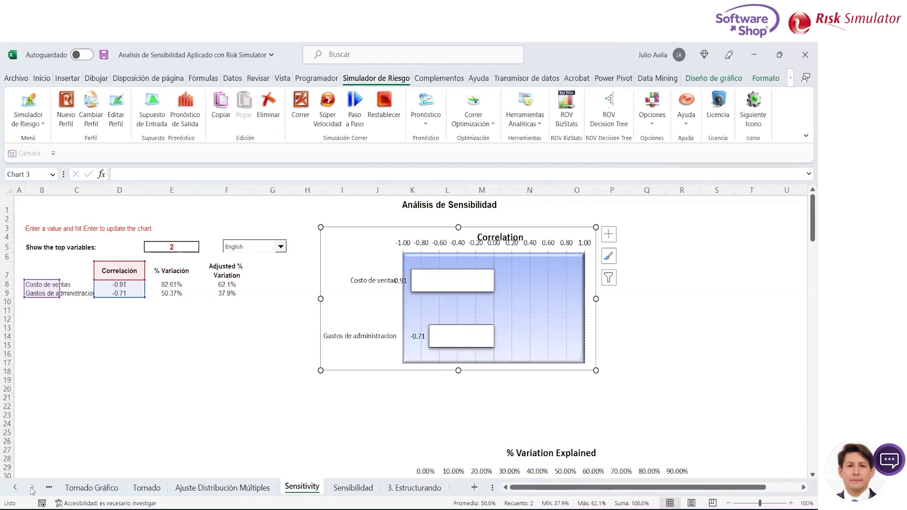
click(414, 488)
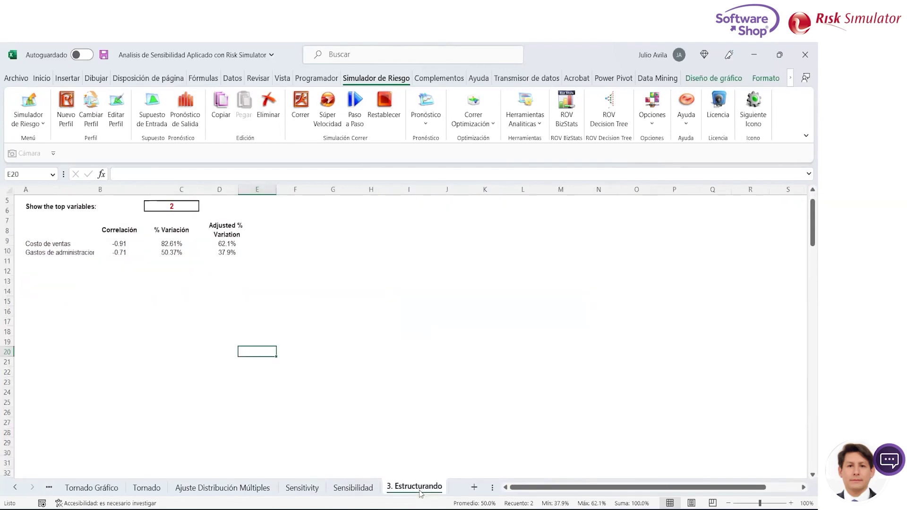
click(523, 352)
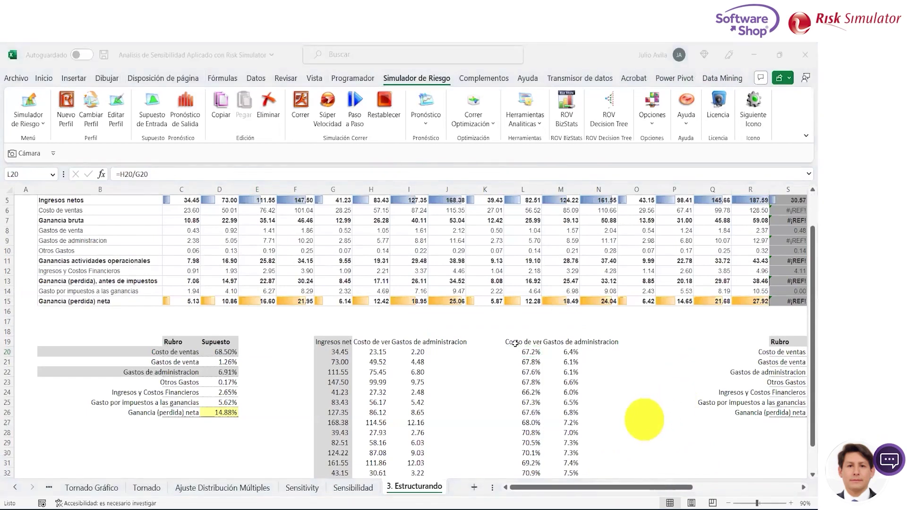
Step: Select the Costo de ventas and Gastos de administracion percentage columns L:M
click(518, 344)
key(shift+Right)
key(shift+Down)
key(shift+Down)
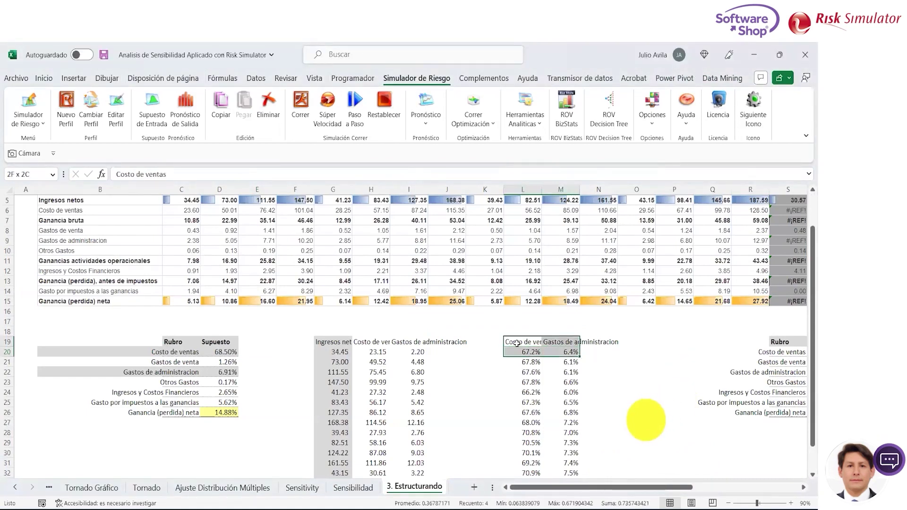
key(shift+Down)
key(shift+Down)
key(shift+Down)
key(shift+Down)
key(shift+Down)
key(shift+Down)
key(shift+Down)
key(shift+Down)
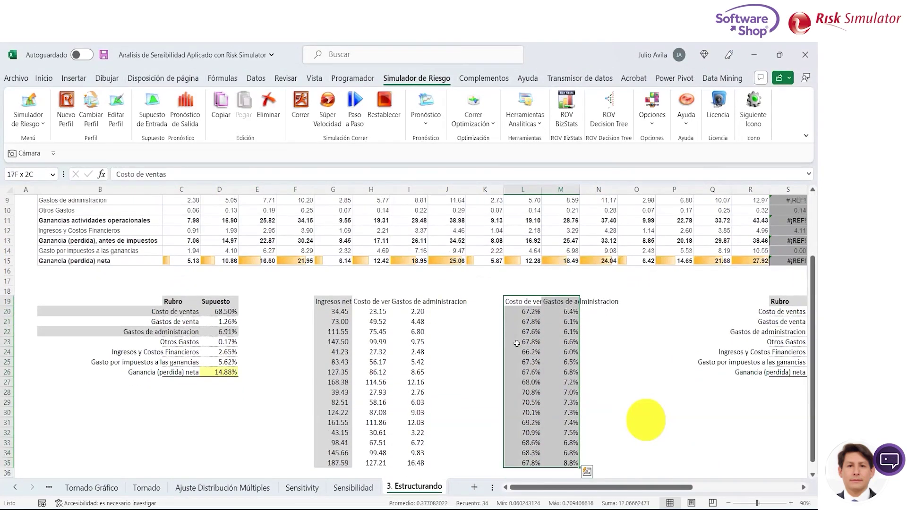
key(shift+Up)
key(shift+Up)
key(shift+Down)
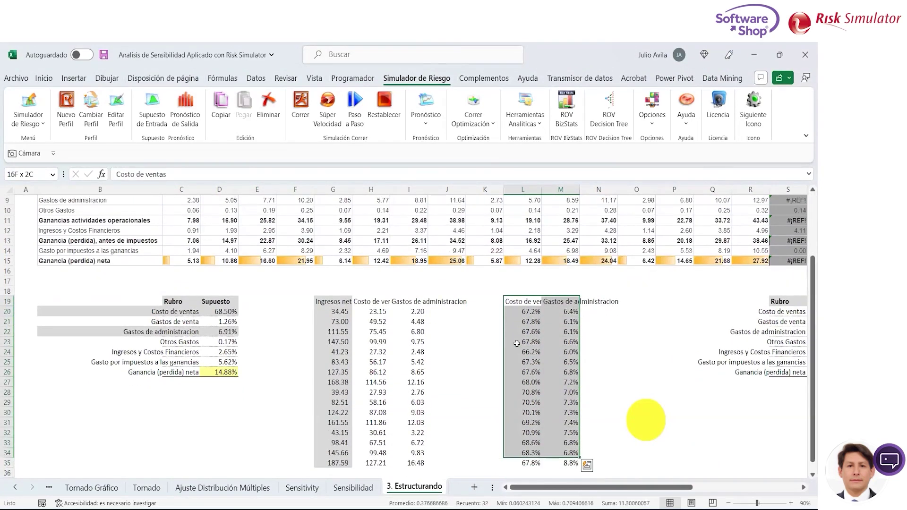
key(ctrl+shift+Up)
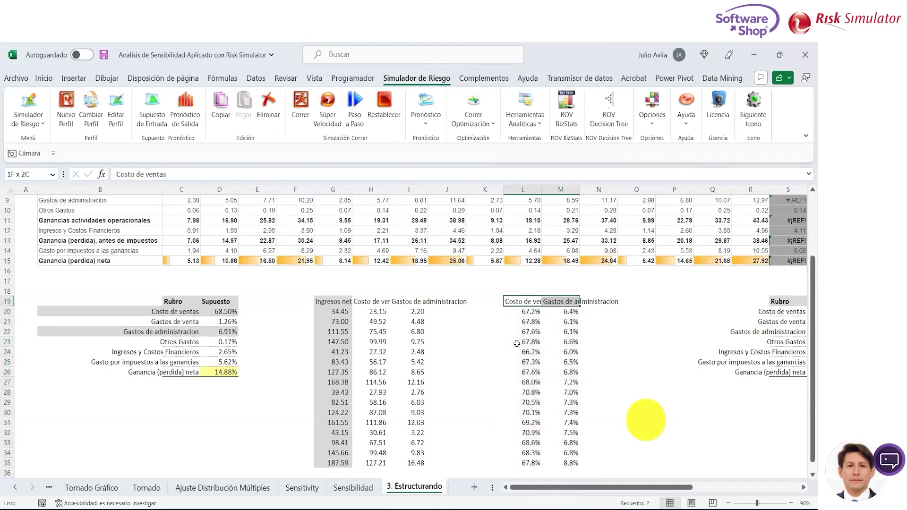
key(shift+Down)
key(shift+Down)
key(shift+Down)
key(shift+Down)
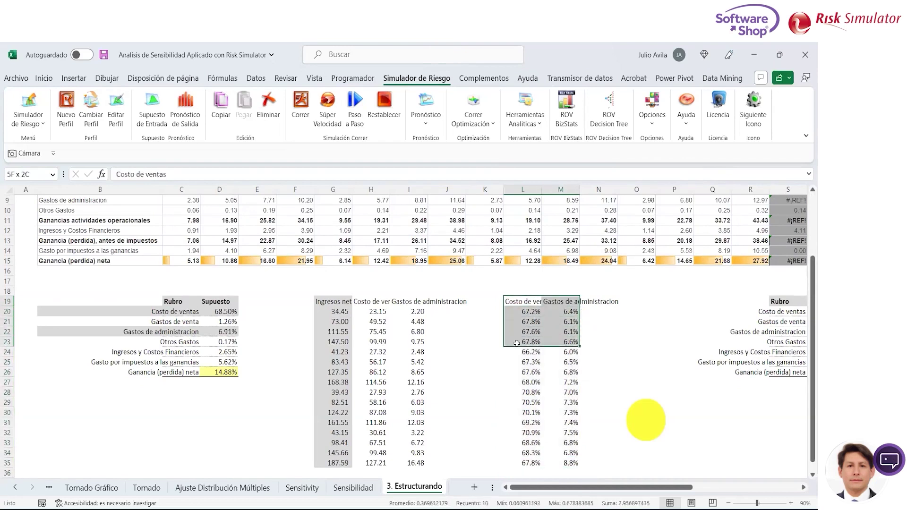
key(shift+Down)
key(shift+Down)
key(shift+Down)
key(shift+Down)
key(shift+Down)
key(shift+Down)
key(shift+Down)
key(shift+Down)
key(shift+Down)
key(shift+Down)
key(shift+Down)
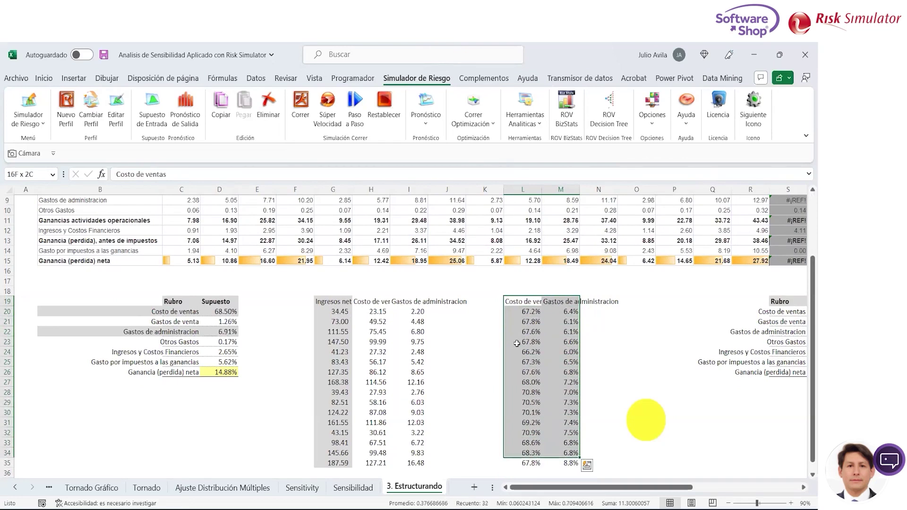
click(188, 492)
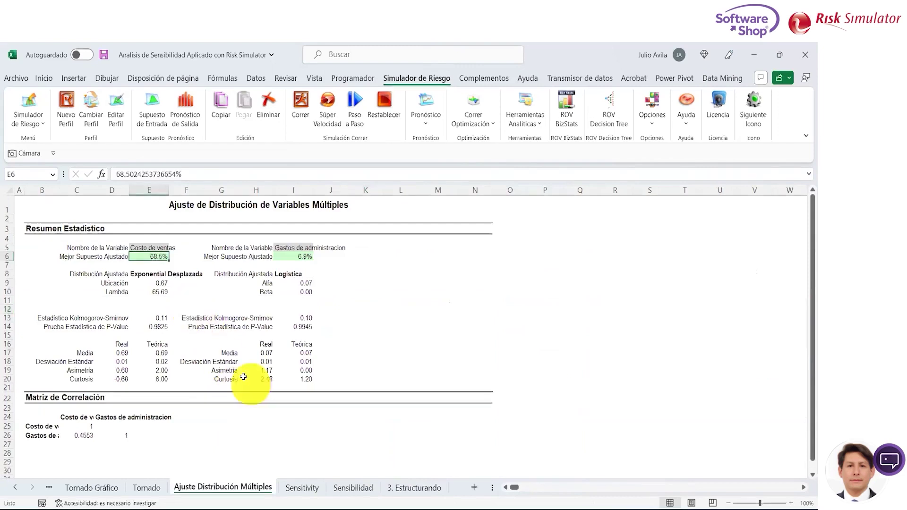
key(Down)
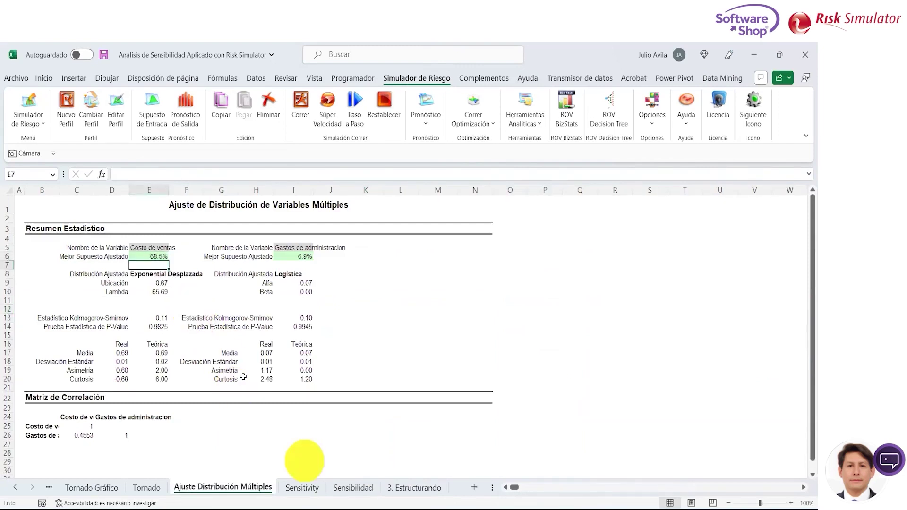
key(Down)
key(Down)
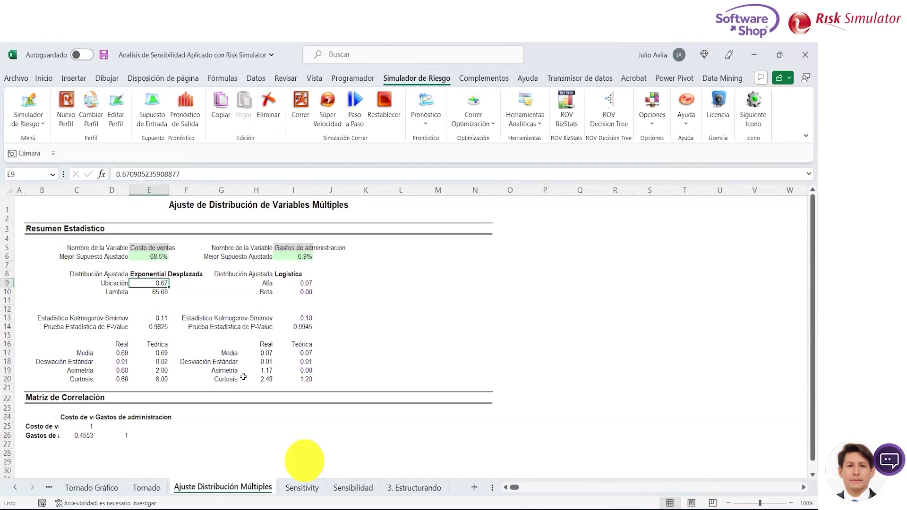
key(Up)
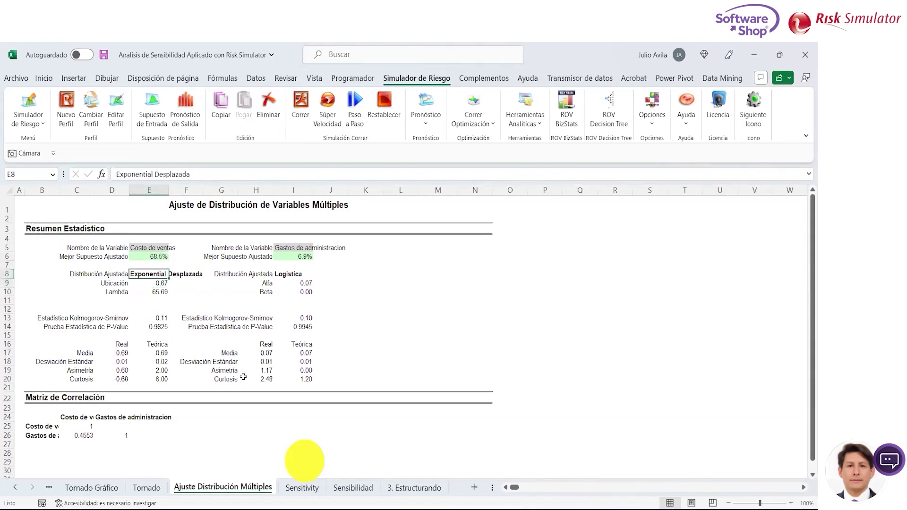
key(shift+Down)
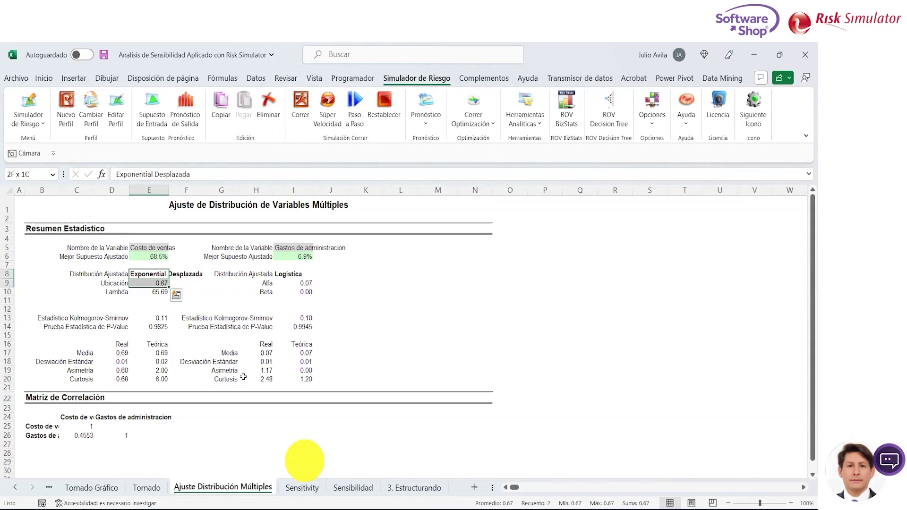
key(Right)
key(Right)
key(Right)
key(Right)
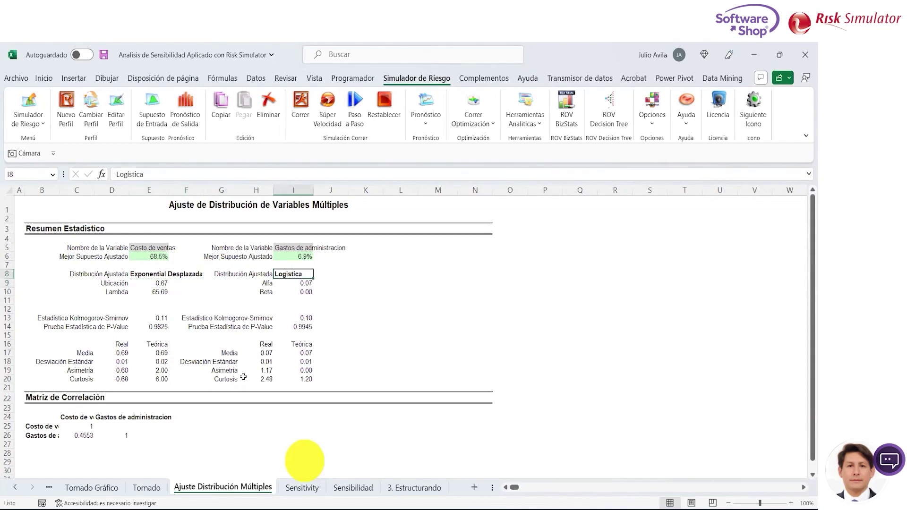
key(Up)
key(Up)
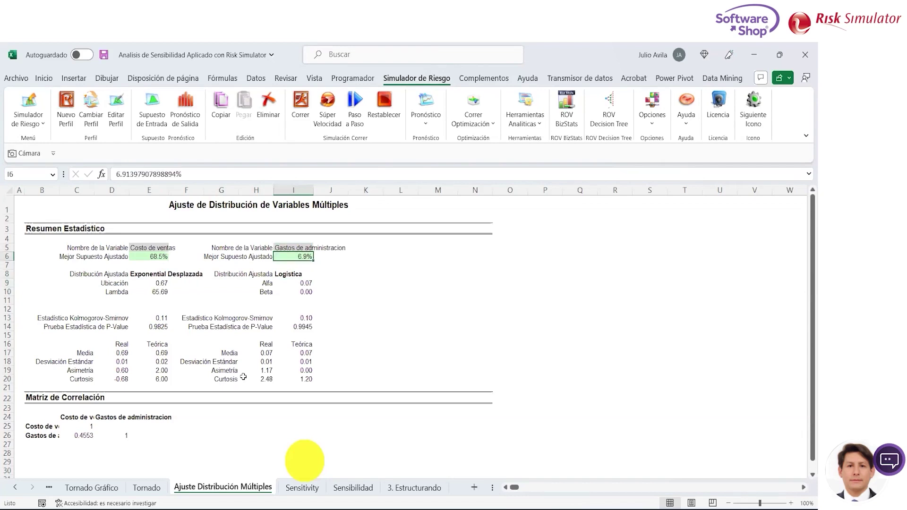
key(Left)
key(Left)
key(Left)
key(Left)
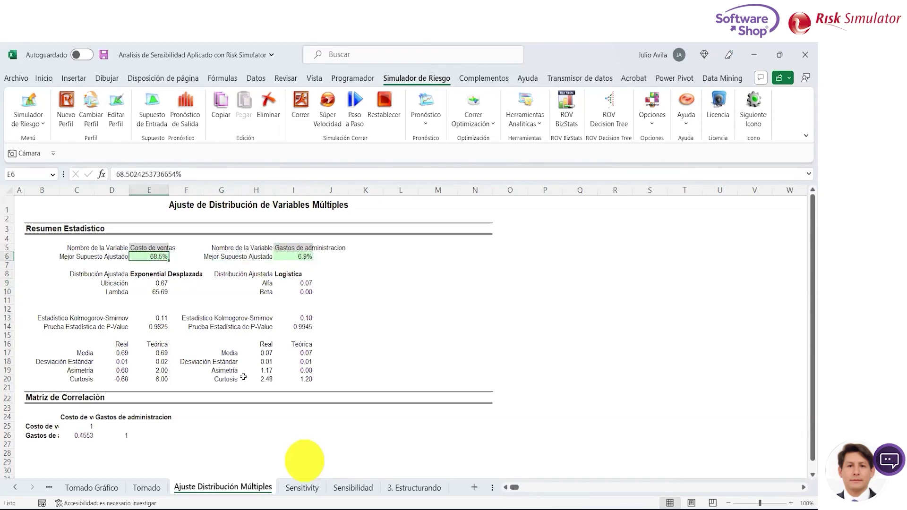
key(shift+Right)
key(shift+Right)
key(shift+Right)
key(shift+Right)
key(shift+Right)
key(shift+Left)
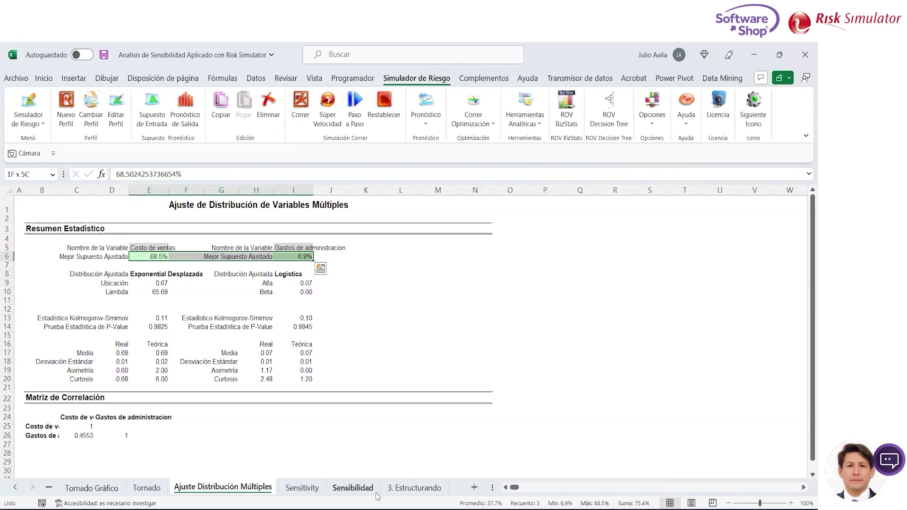
Step: Open 3. Estructurando and inspect D20's link to 'Ajuste Distribución Múltiples'!E6
click(415, 488)
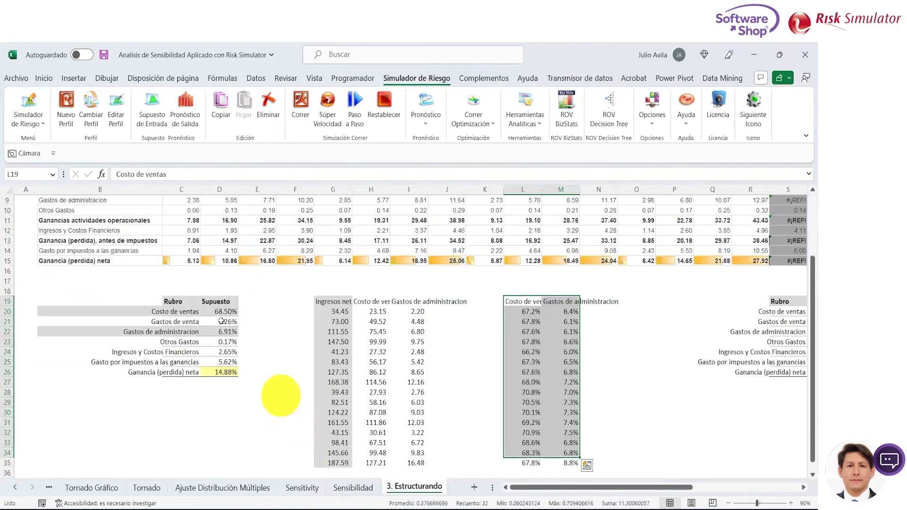
click(222, 312)
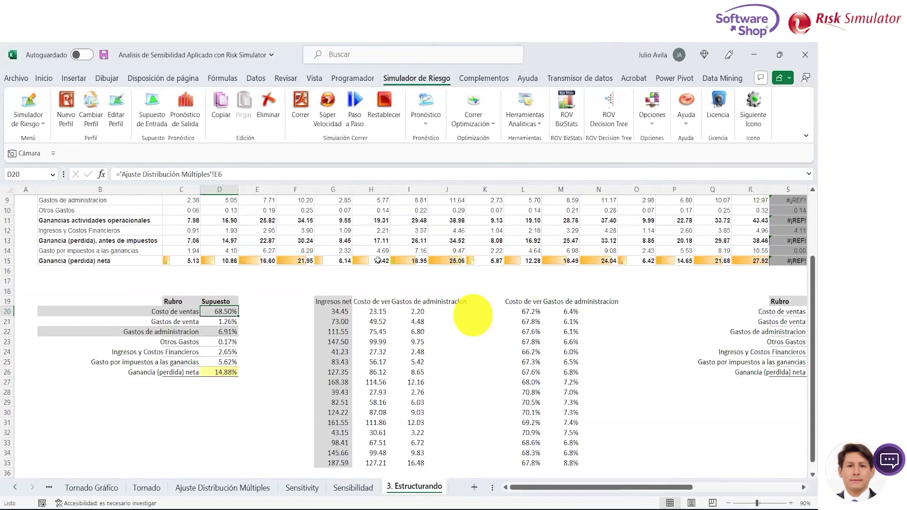
click(504, 137)
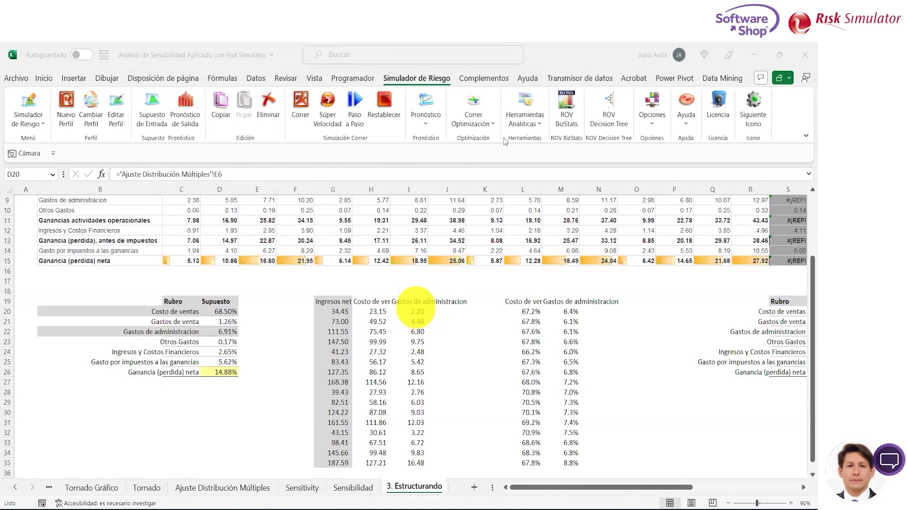
click(541, 123)
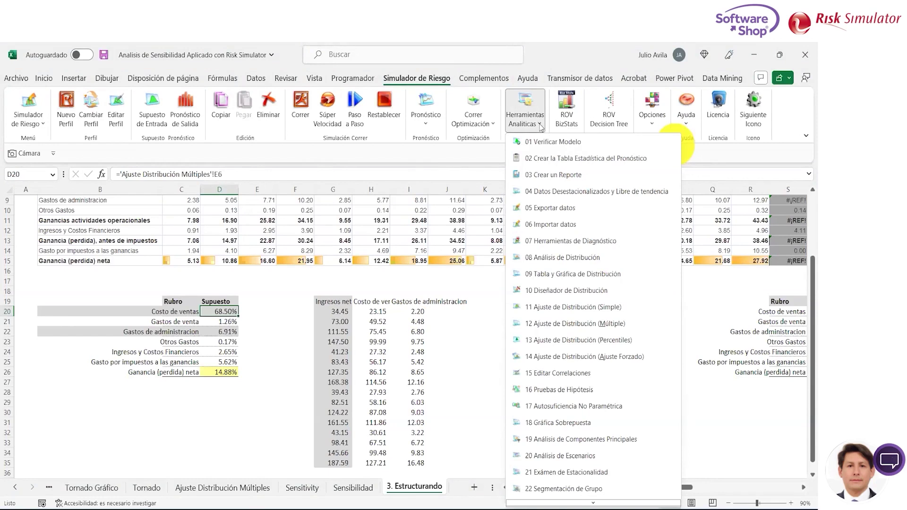
key(Escape)
click(467, 361)
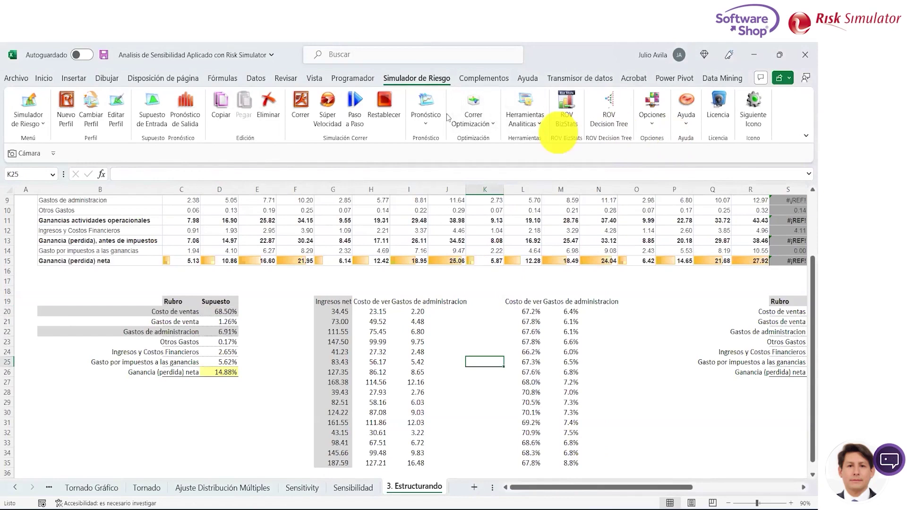
click(425, 125)
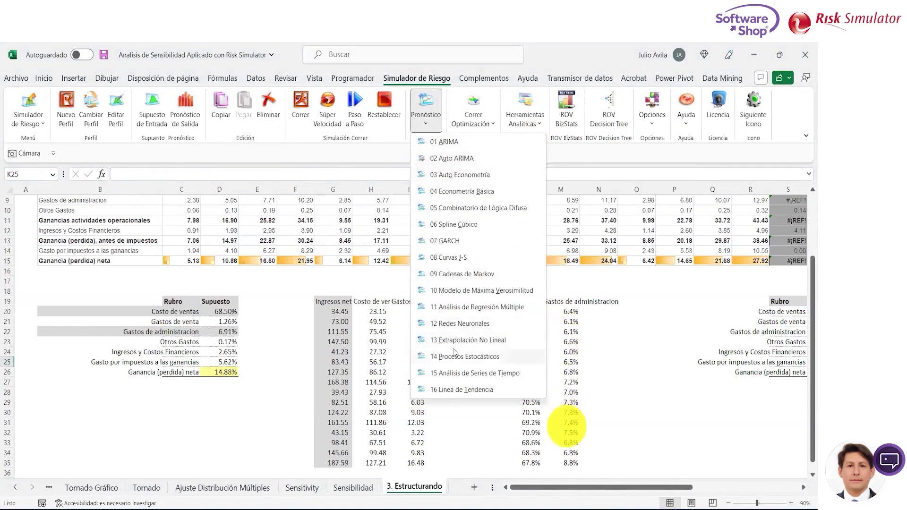
key(Escape)
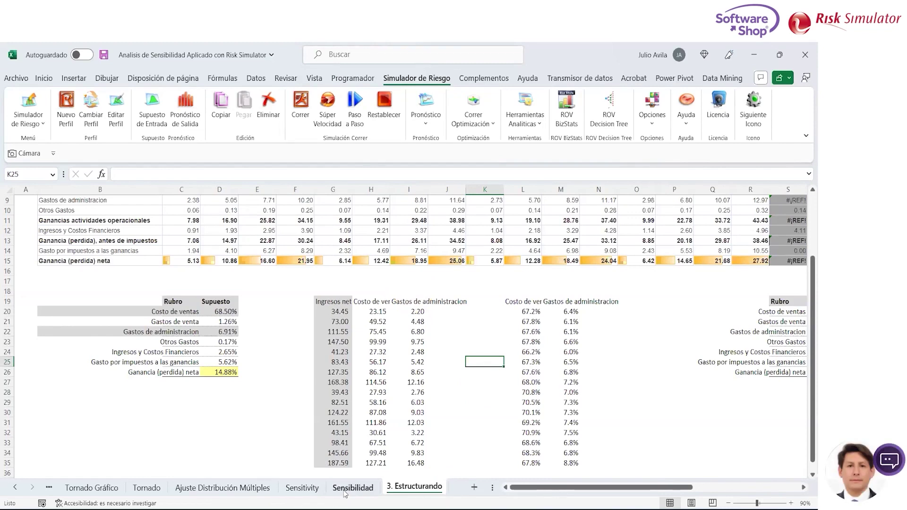
Step: Open the Sensitivity sheet and select the Costo de ventas and Gastos de administracion labels
click(302, 488)
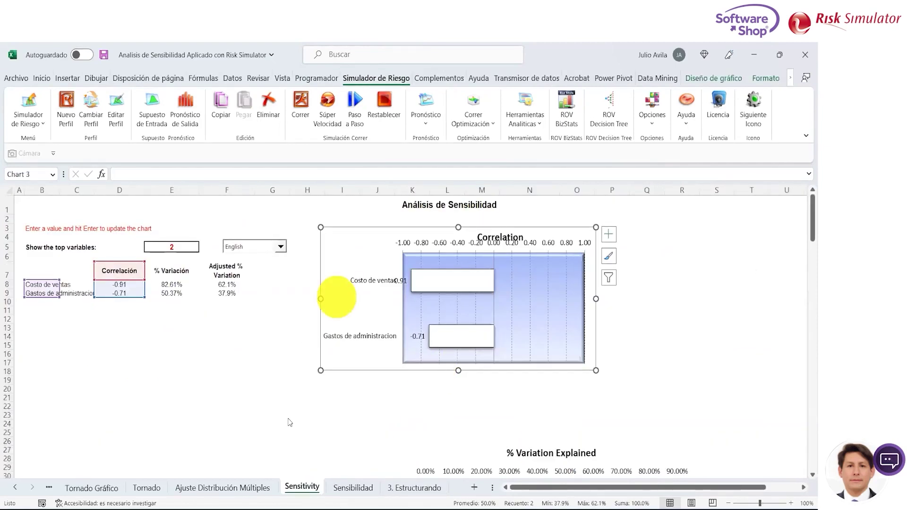
click(92, 328)
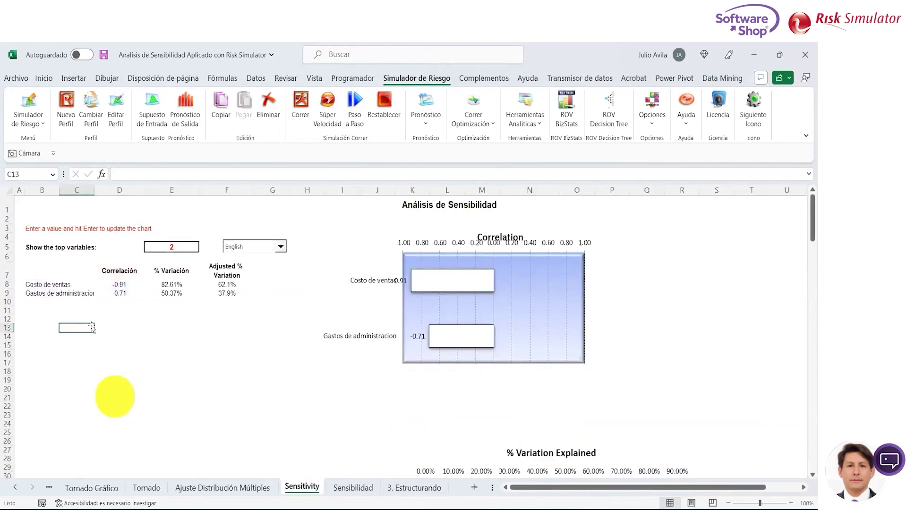
click(48, 285)
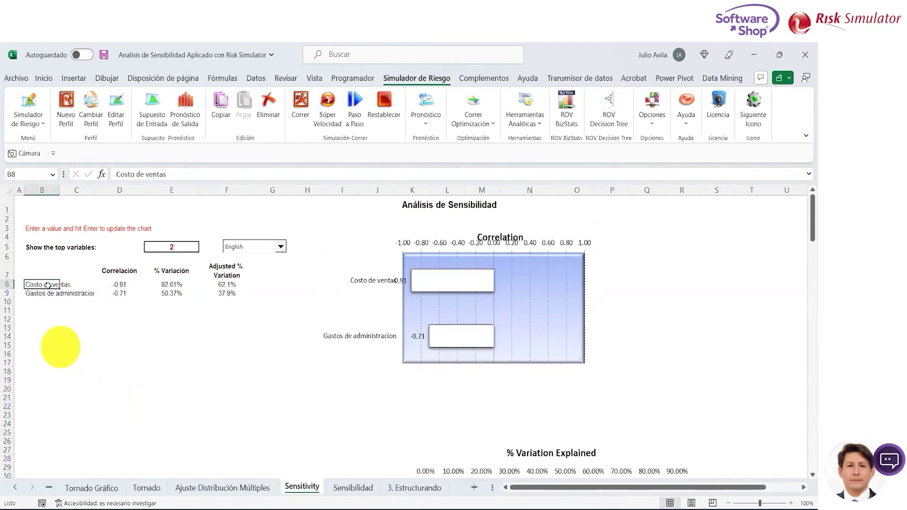
key(shift+Down)
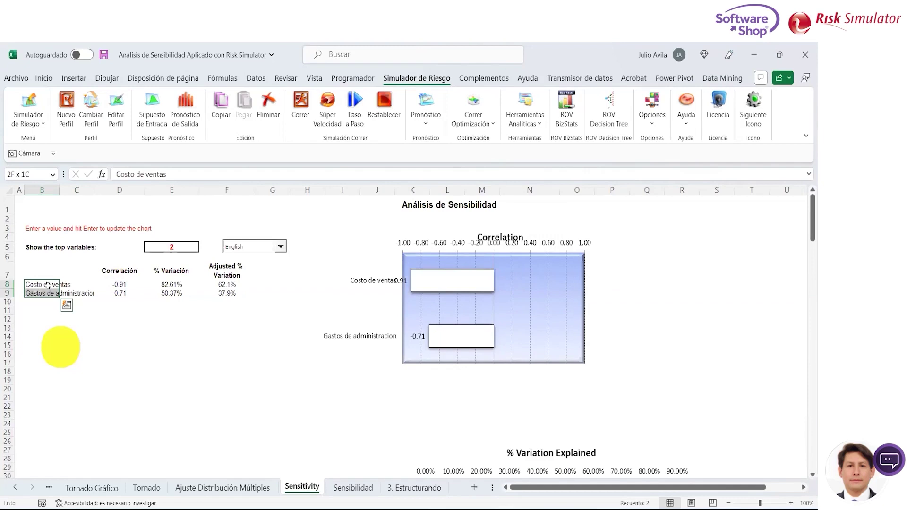
Step: Step through the % Variación values for both variables in the sensitivity table
key(shift+Up)
key(Right)
key(Right)
key(Right)
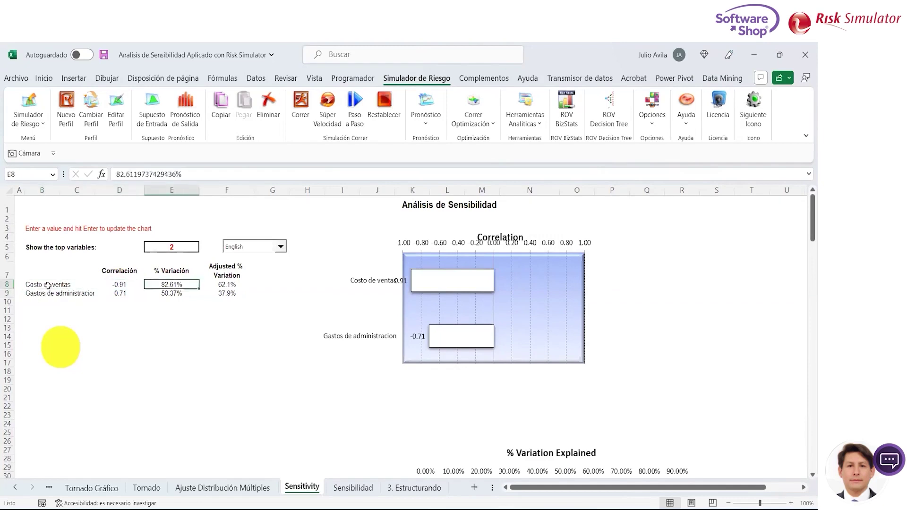
key(Right)
key(Left)
key(Right)
key(Down)
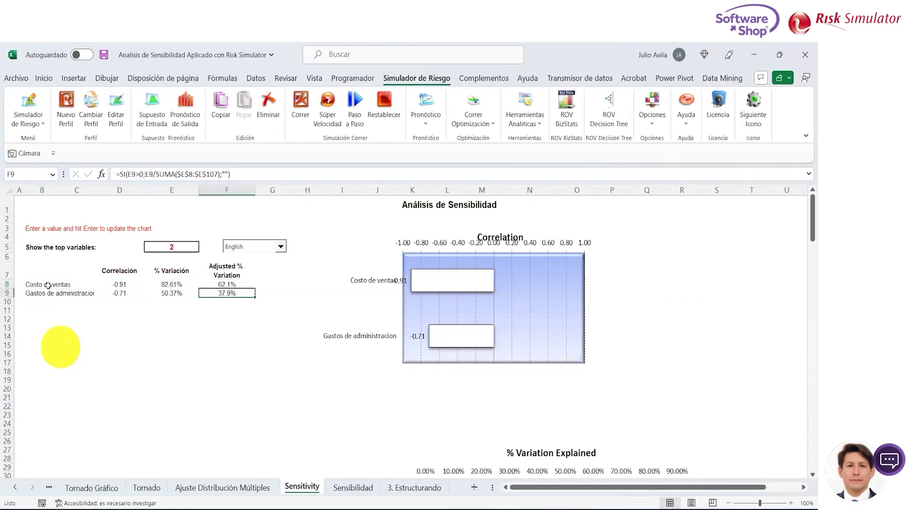
key(Down)
key(Down)
key(Down)
key(Left)
key(Up)
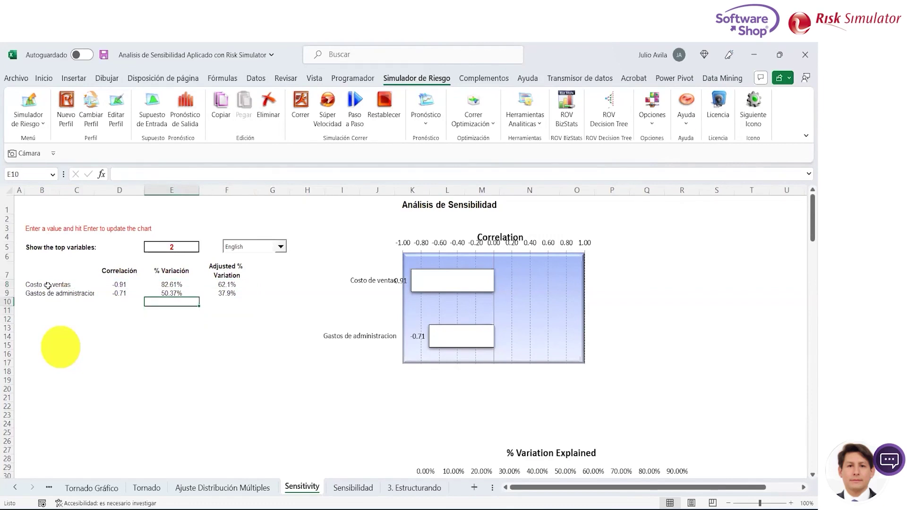
key(Up)
key(Up)
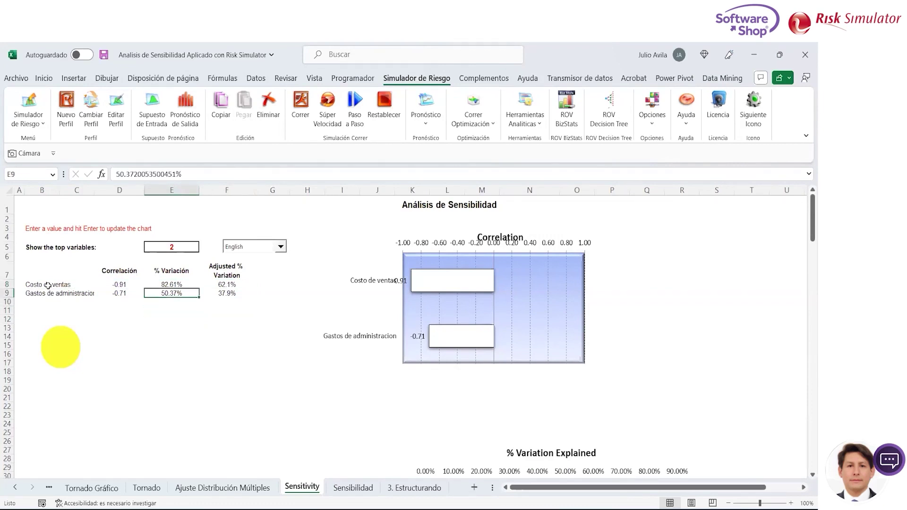
key(Down)
key(Down)
key(Down)
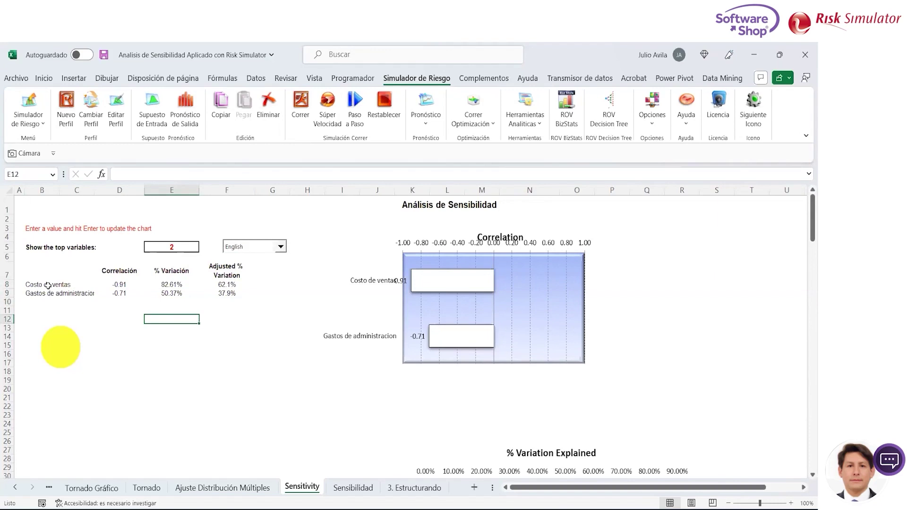
Step: Select the whole Costo de ventas row, then the Gastos de administracion row
key(Up)
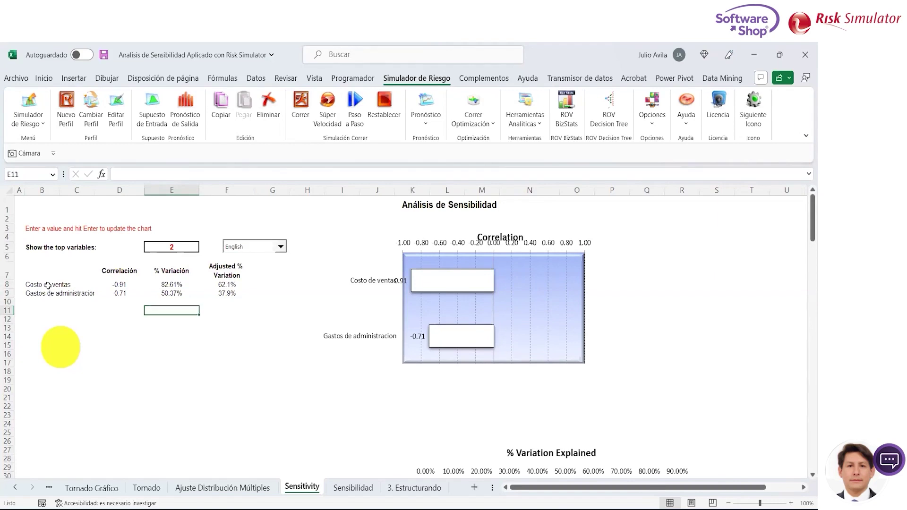
key(Up)
key(Up)
key(Right)
key(Up)
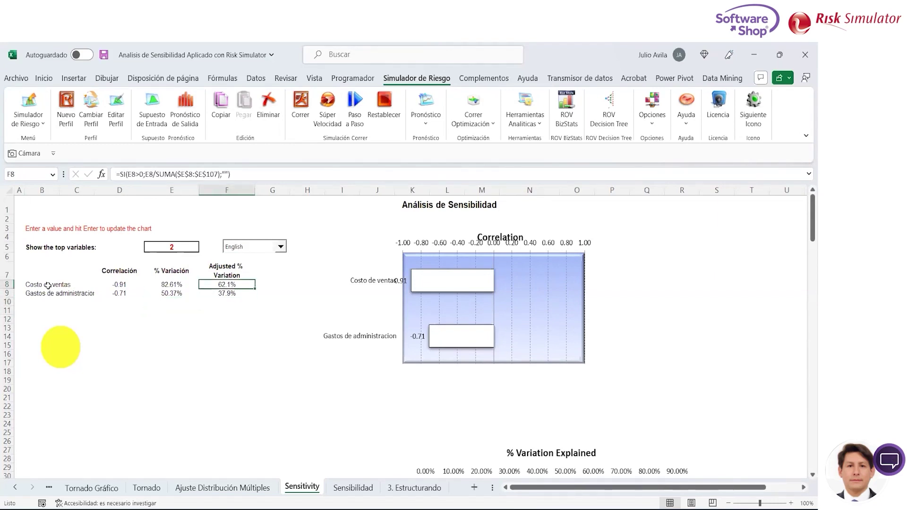
key(shift+Down)
key(shift+Up)
key(shift+Left)
key(shift+Left)
key(shift+Left)
key(shift+Left)
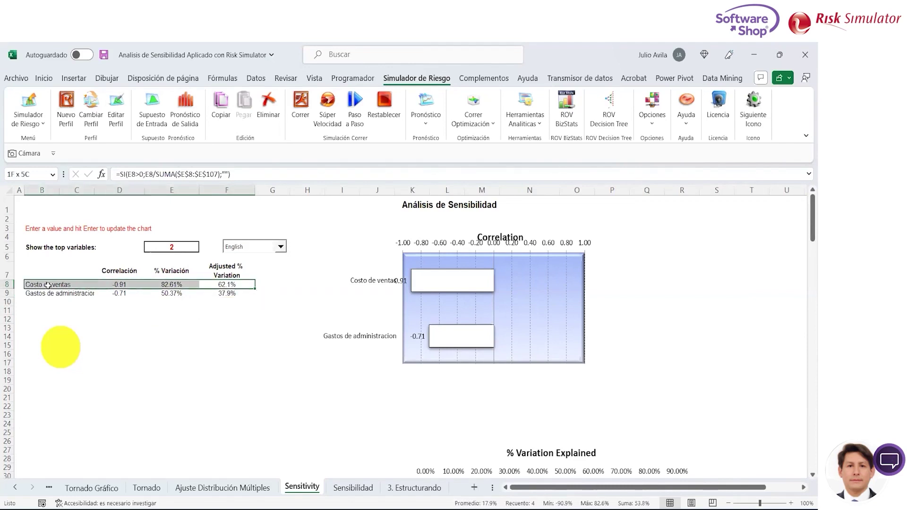
key(Down)
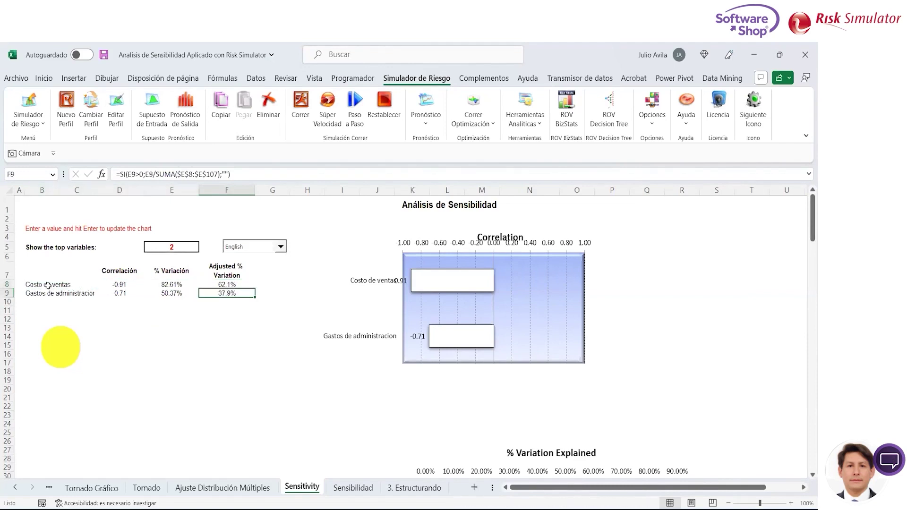
key(shift+Left)
key(shift+Left)
key(shift+Left)
key(shift+Left)
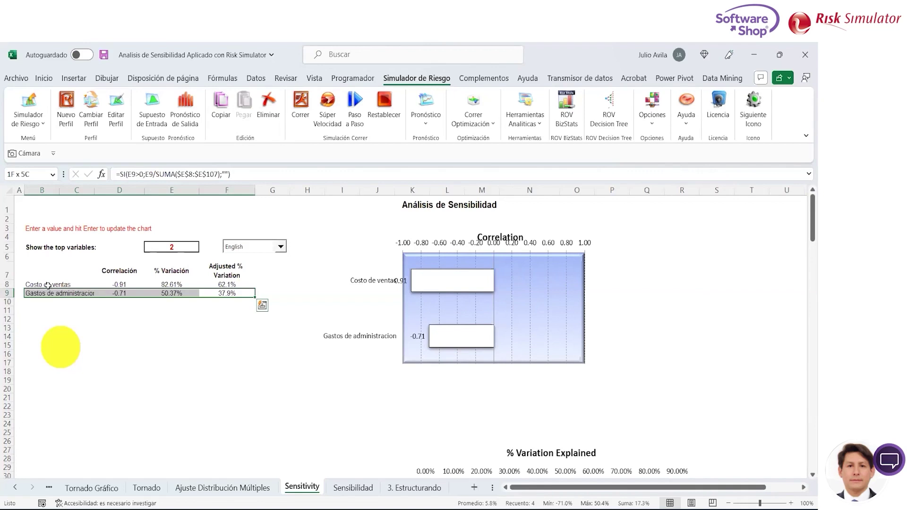
Step: Go to the 2. Modelo sheet and select the Pandemia block starting at S2
click(14, 489)
click(15, 489)
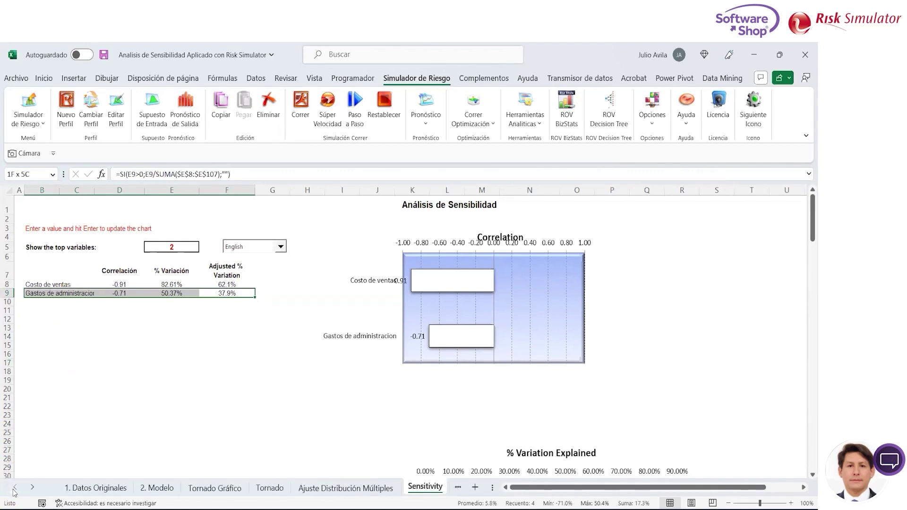
click(99, 489)
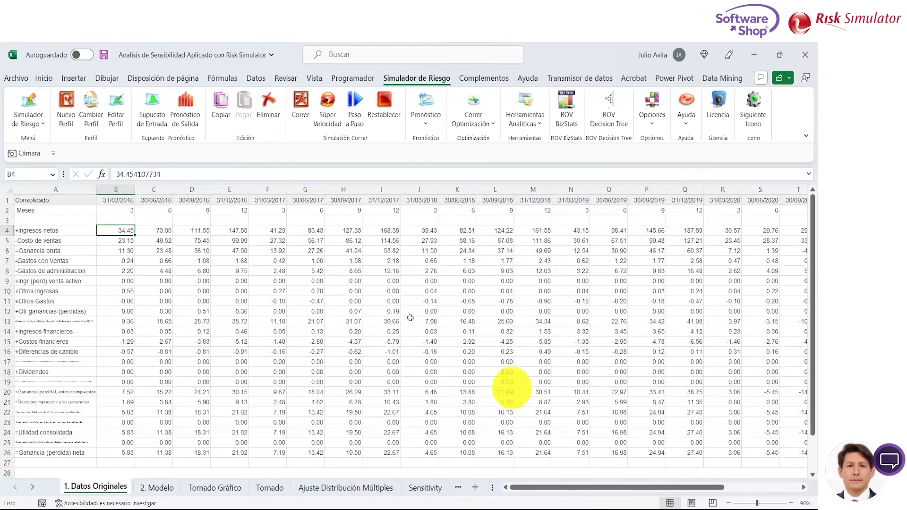
click(157, 487)
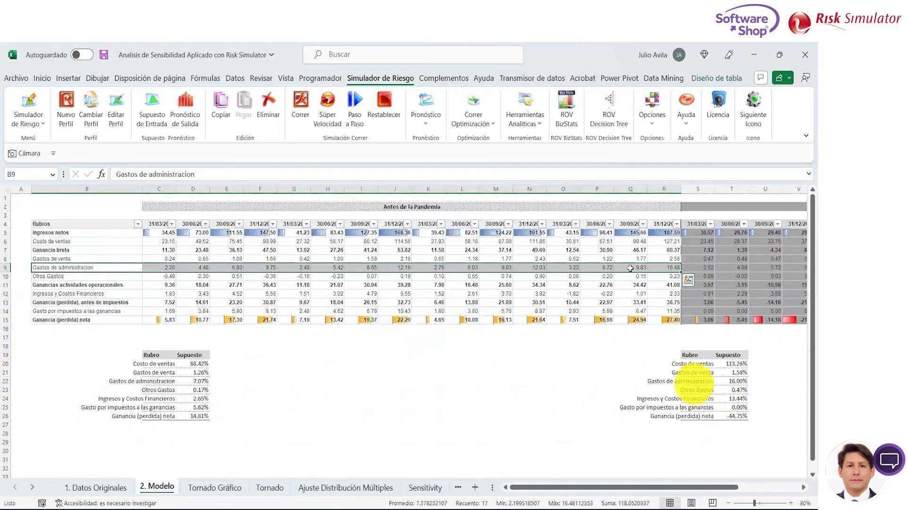
click(695, 214)
click(694, 211)
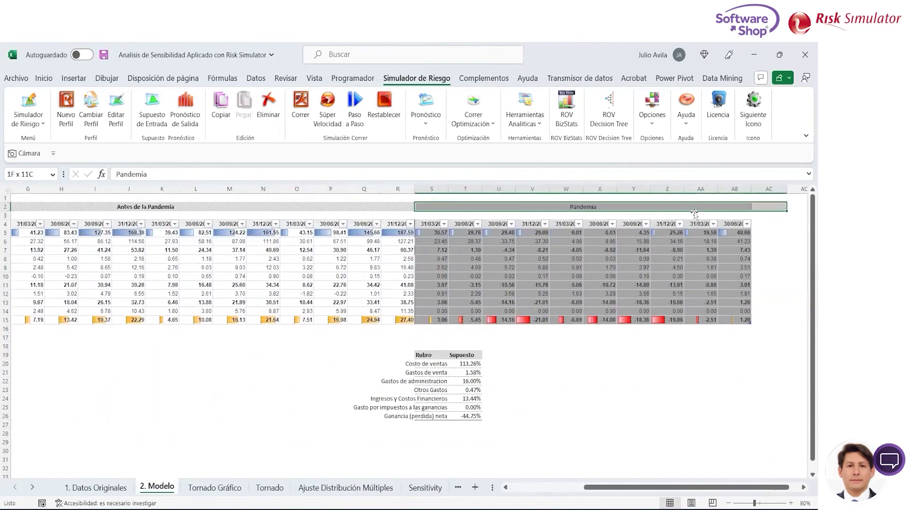
key(shift+Down)
key(shift+Down)
key(shift+Down)
key(shift+Down)
key(shift+Down)
key(shift+Down)
key(shift+Down)
key(shift+Down)
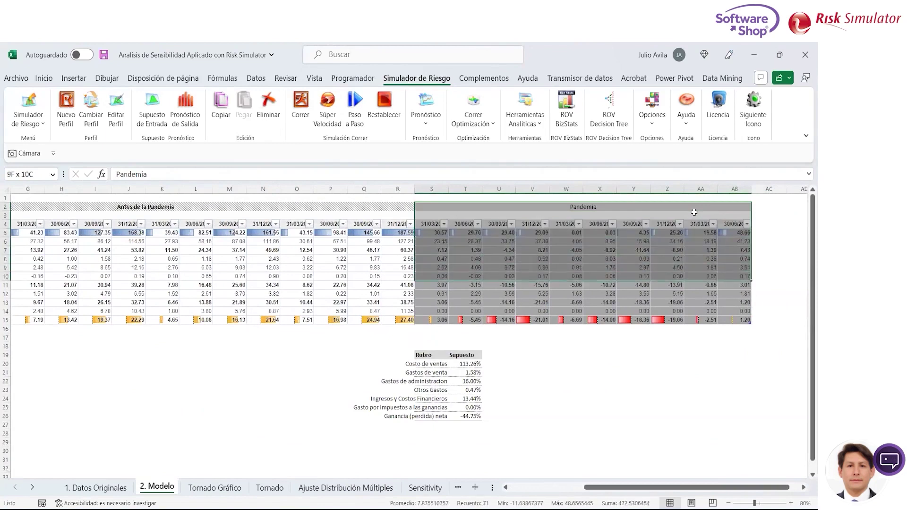
key(shift+Down)
key(shift+Down)
key(shift+Down)
key(shift+Down)
key(shift+Down)
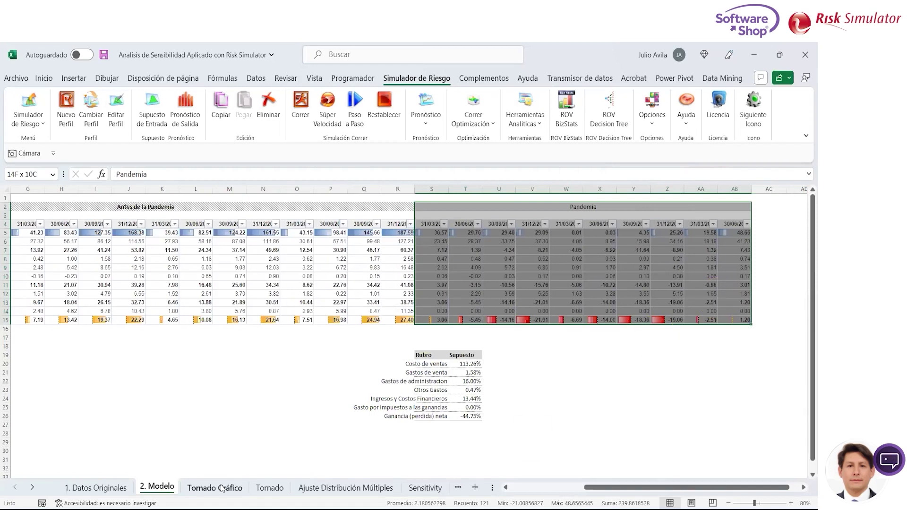
Step: On the Tornado Gráfico sheet, select the tornado chart and nudge it slightly upward
click(239, 488)
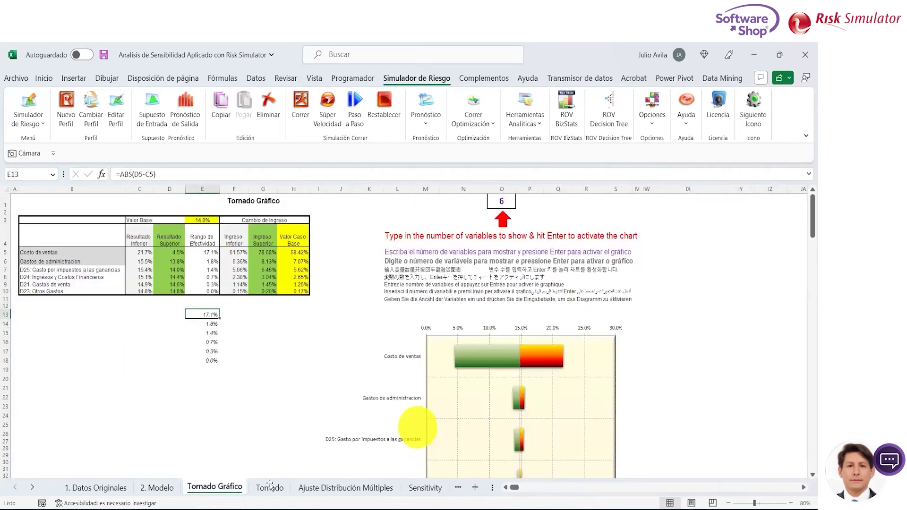
click(523, 322)
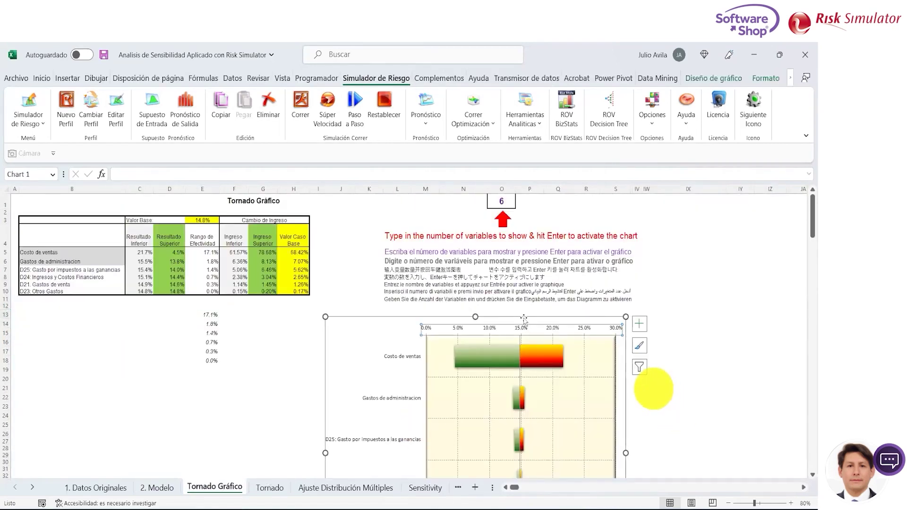
drag(523, 322, 526, 293)
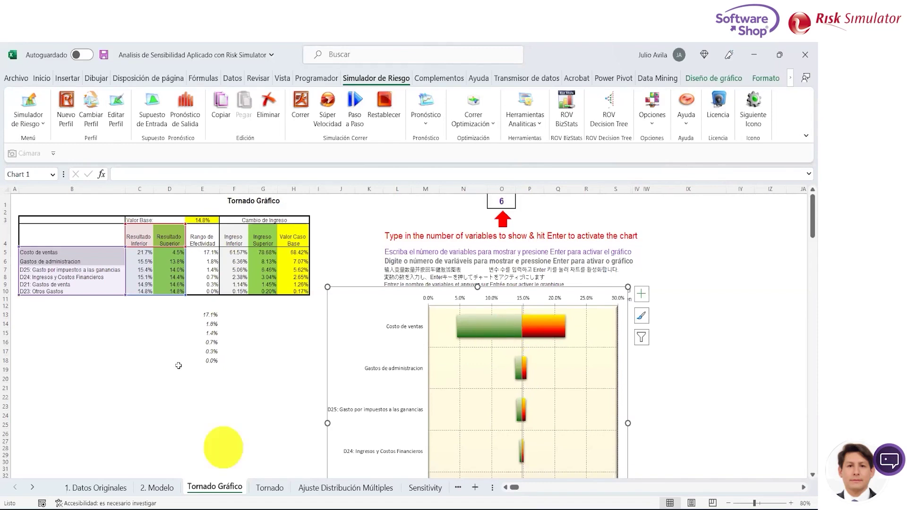
Step: On the 2. Modelo sheet, select the line-item names in column B
click(83, 489)
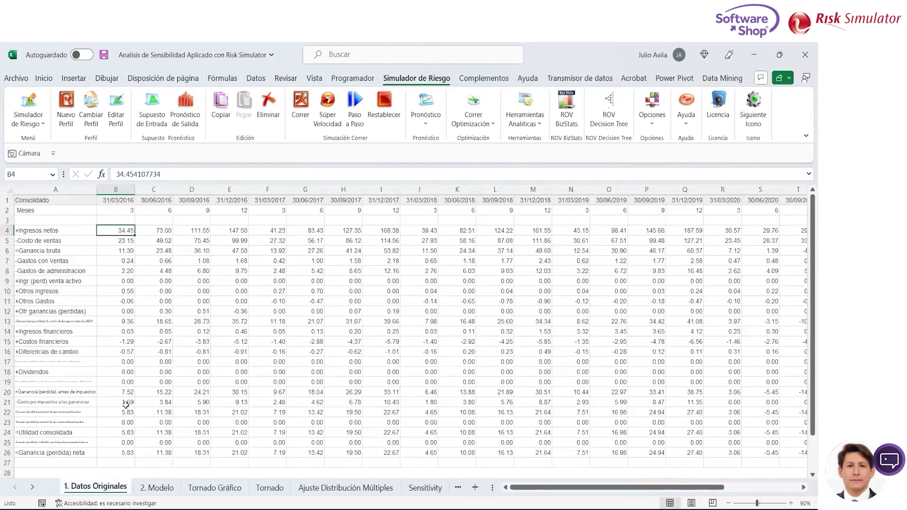
key(ctrl+Page_Down)
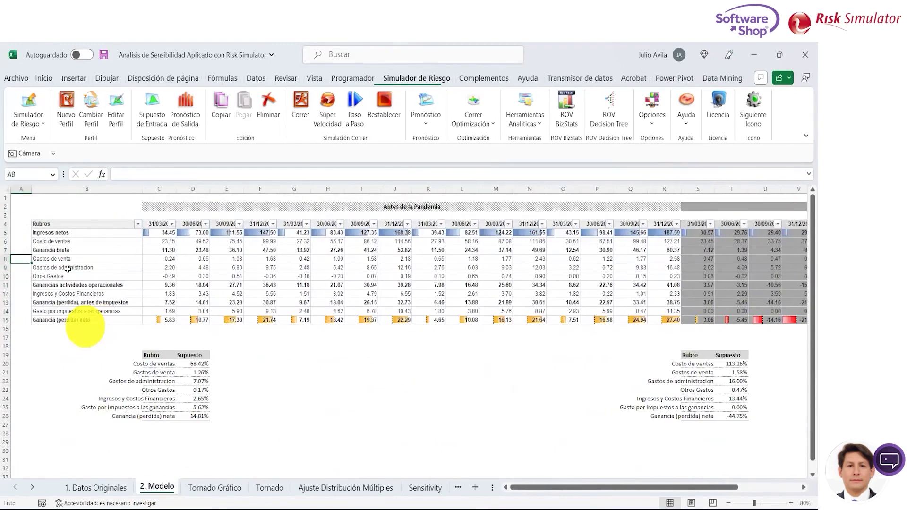
key(Up)
key(shift+Down)
key(shift+Down)
key(shift+Down)
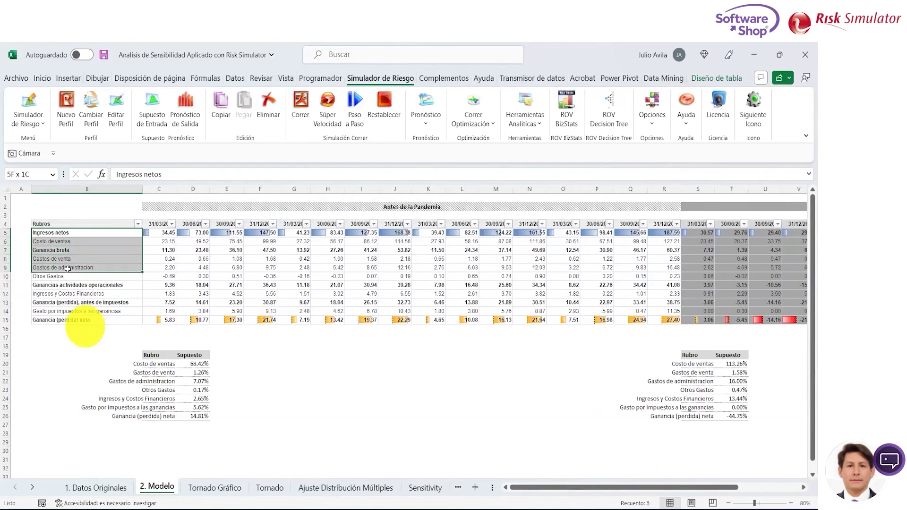
key(shift+Down)
key(shift+Down)
key(shift+Down)
key(shift+Down)
key(shift+Down)
key(shift+Down)
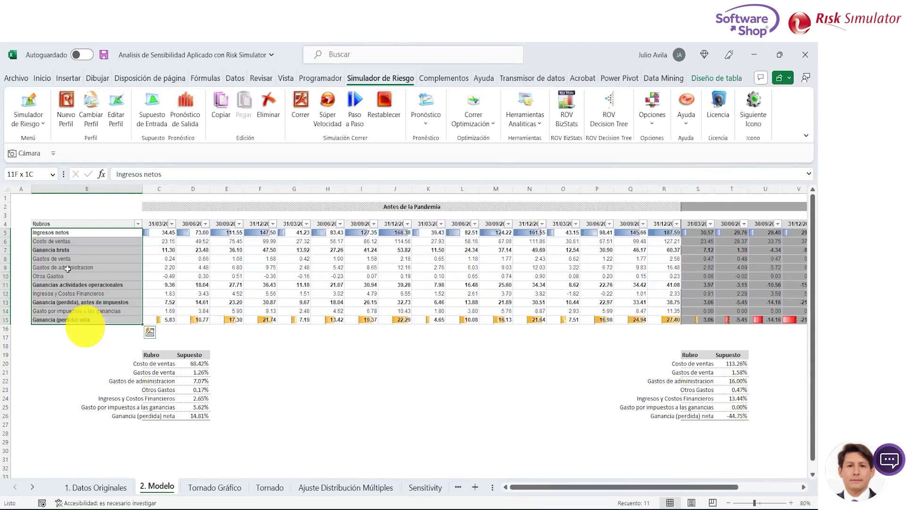
Step: Browse the 1. Datos Originales data top to bottom, then return to 2. Modelo
click(93, 488)
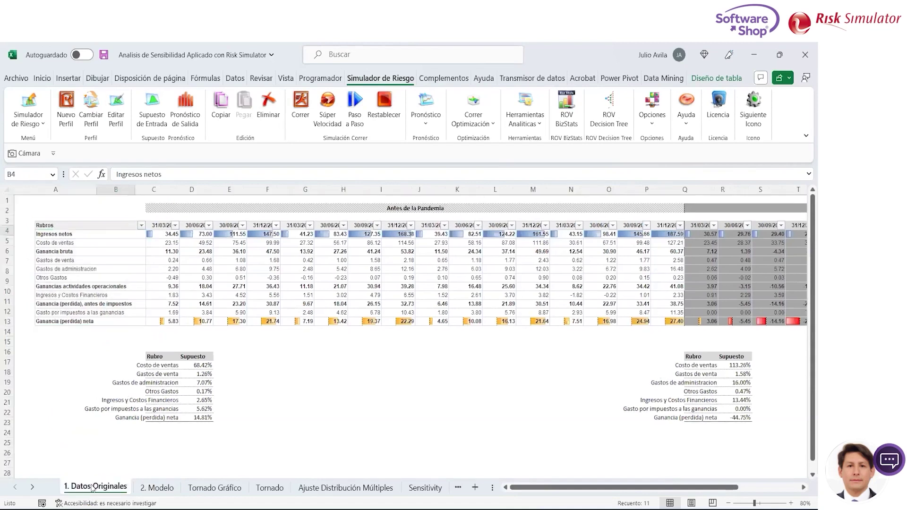
click(56, 273)
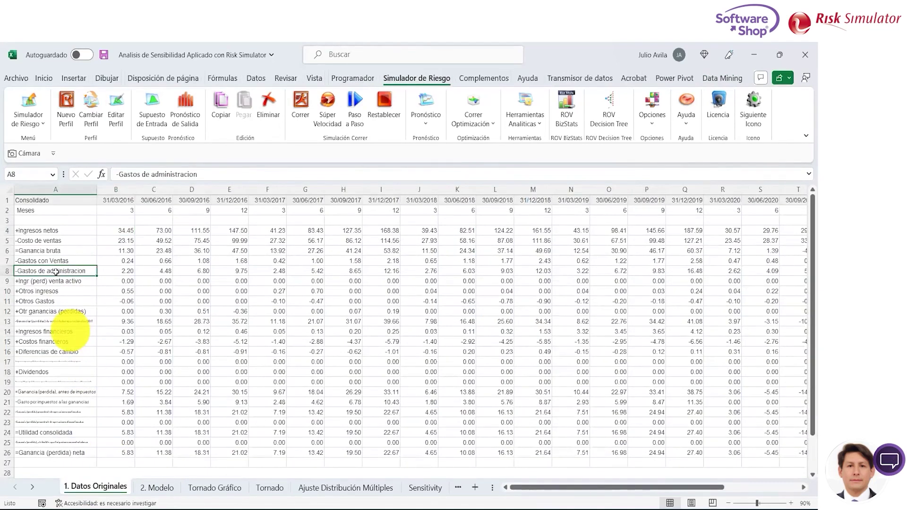
key(ctrl+Down)
key(ctrl+Up)
key(ctrl+Down)
key(ctrl+Down)
key(Up)
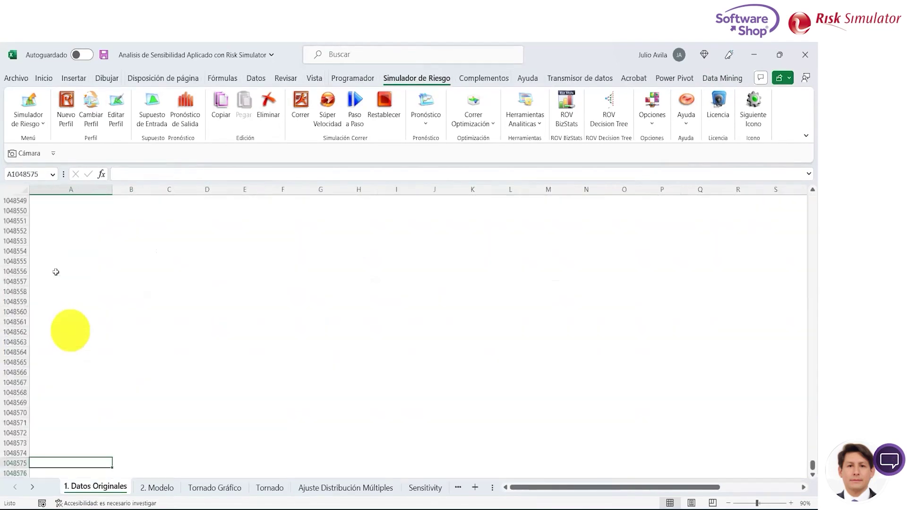
key(ctrl+Up)
key(Up)
key(Up)
key(Up)
key(Up)
key(Up)
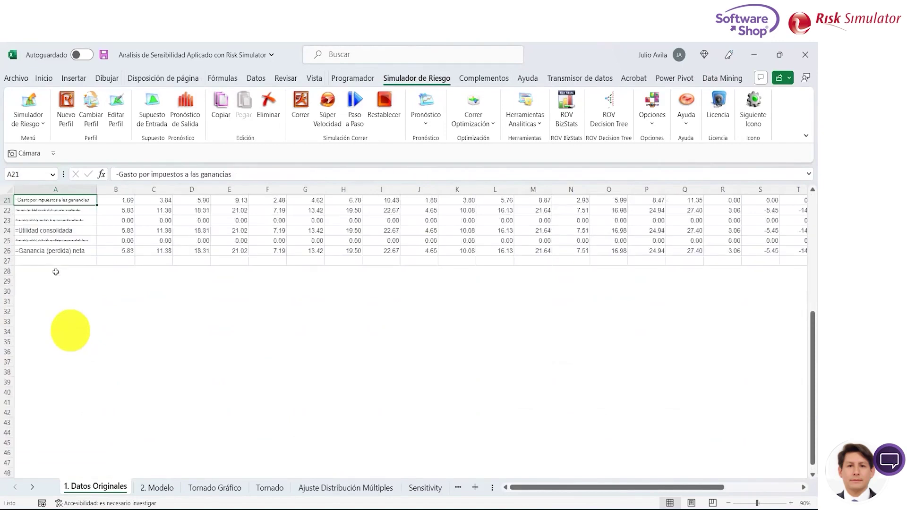
key(ctrl+Home)
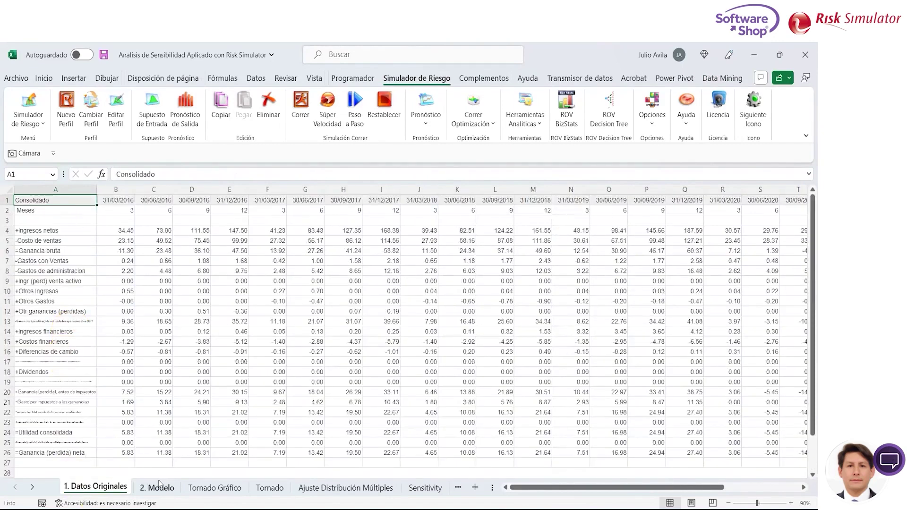
click(160, 487)
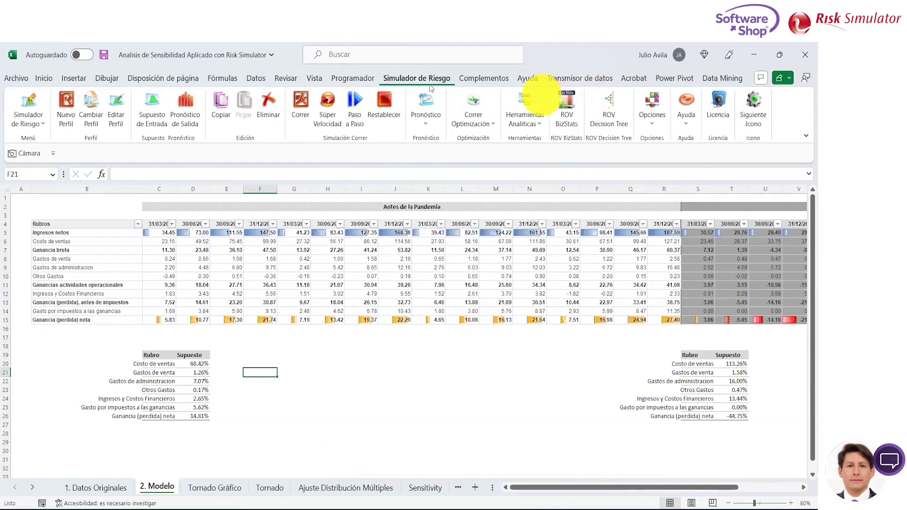
click(424, 126)
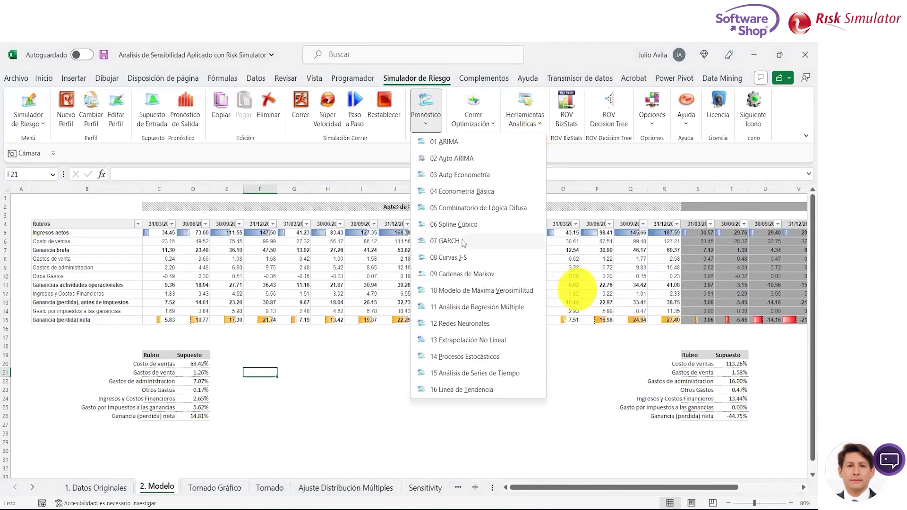
mouse_move(445, 241)
key(Escape)
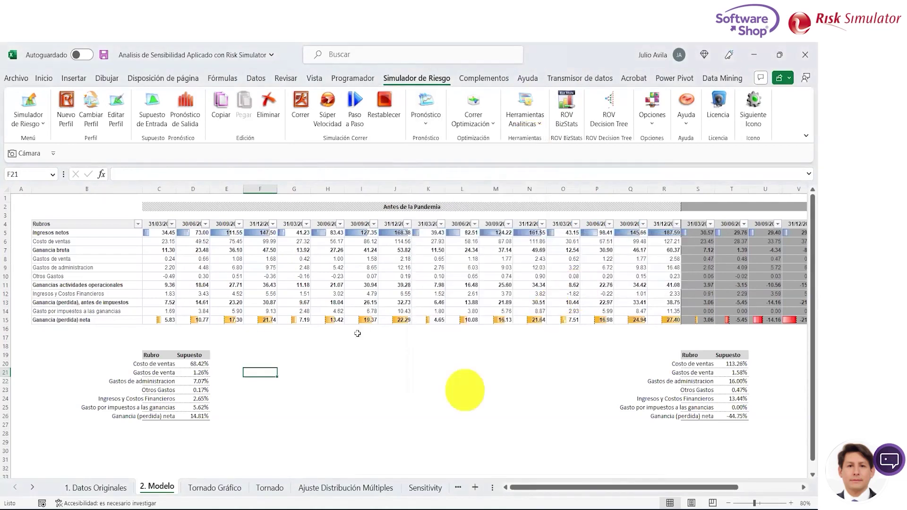
click(338, 357)
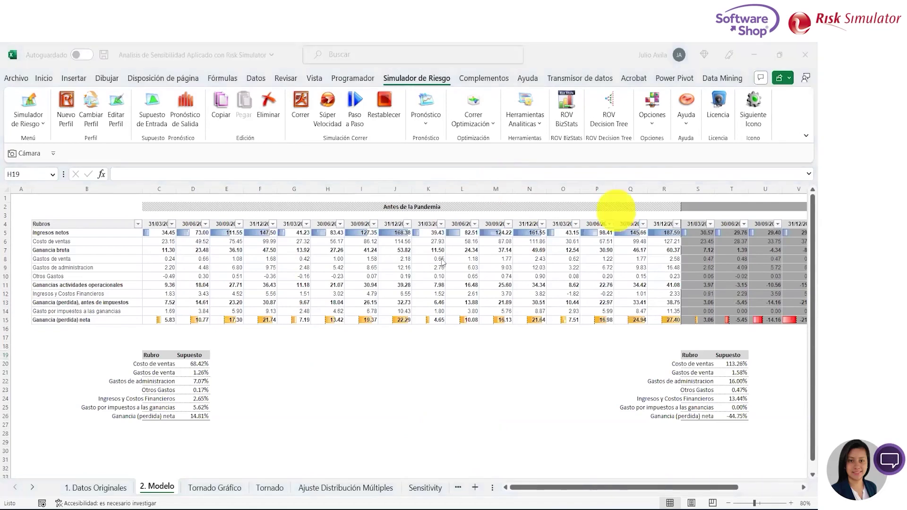
click(414, 354)
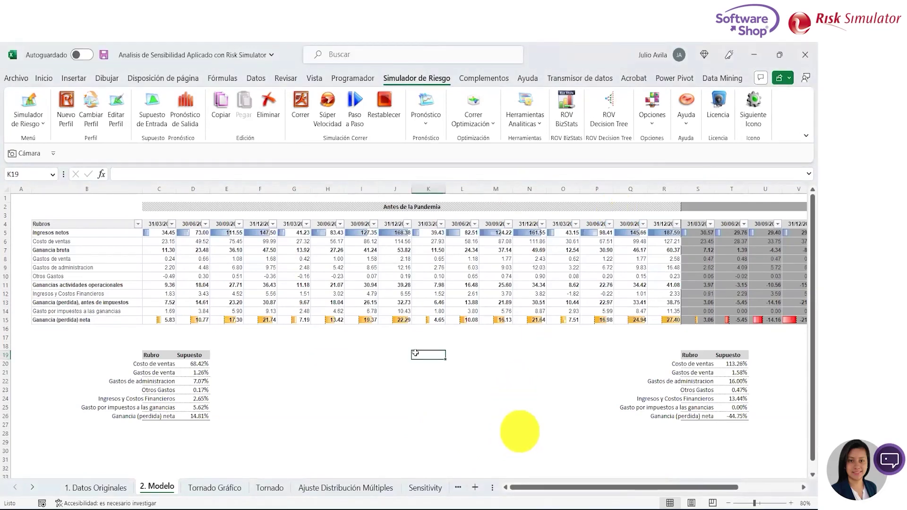
Step: Go to the Tornado Gráfico sheet and deselect the chart by selecting an empty cell
click(215, 489)
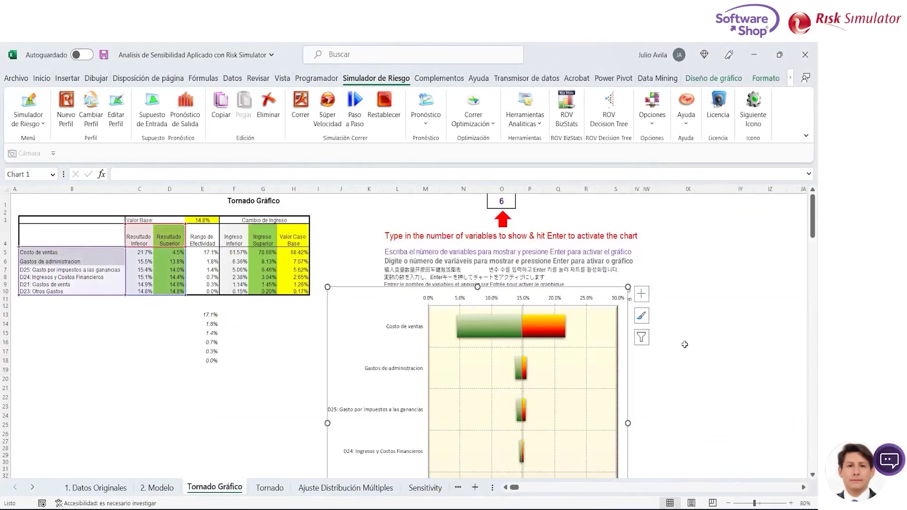
click(685, 342)
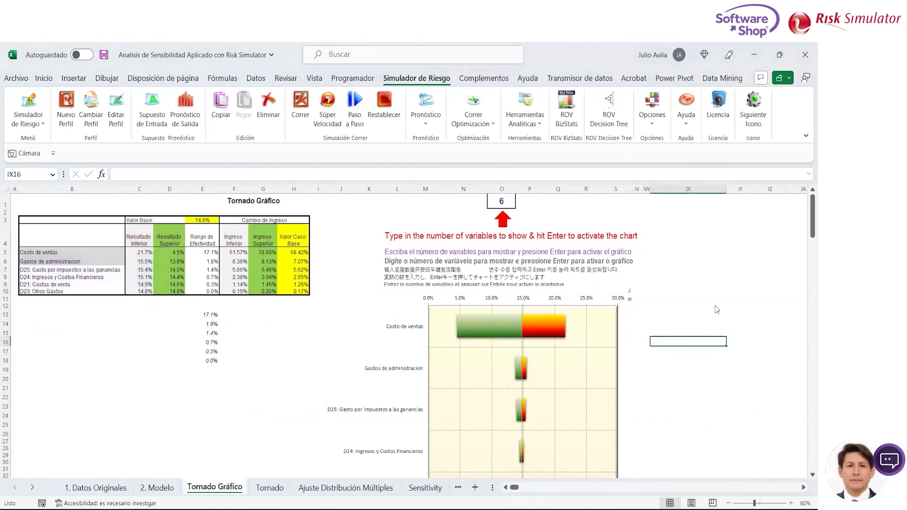
key(ctrl+minus)
key(Escape)
click(681, 258)
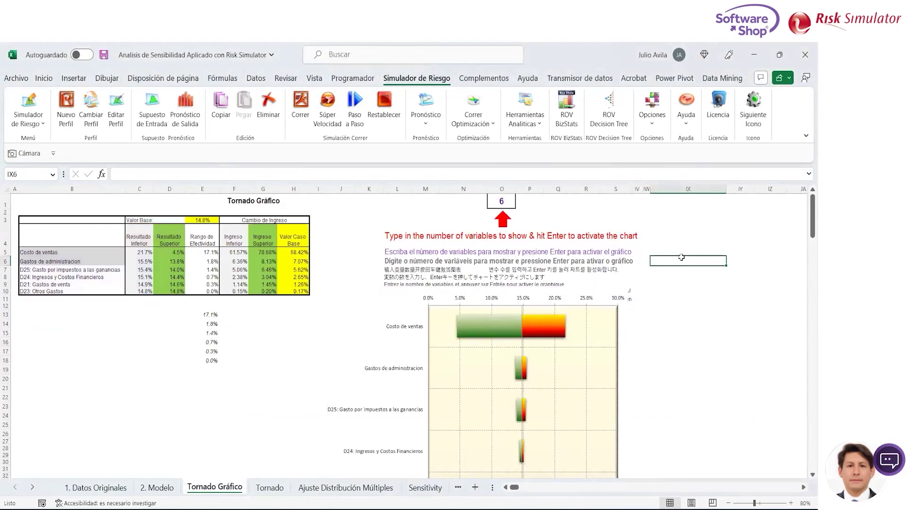
Step: Select the loose percentage values in column E, from 17.1% in E13 downward
scroll(806, 477, down, 1)
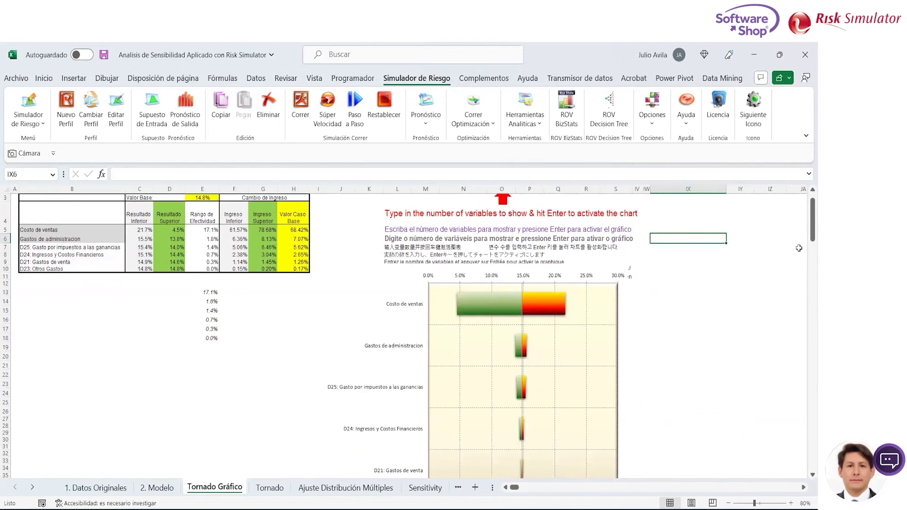
scroll(807, 236, down, 1)
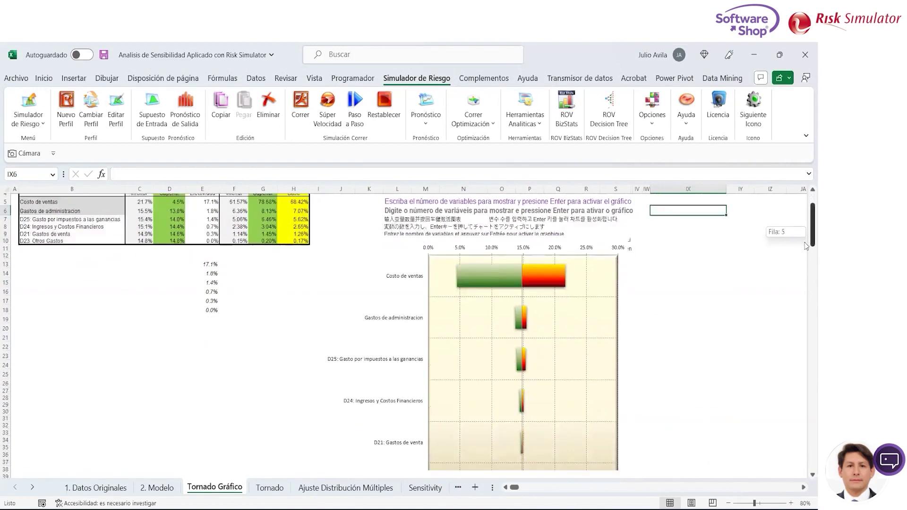
scroll(807, 237, down, 1)
scroll(807, 237, up, 3)
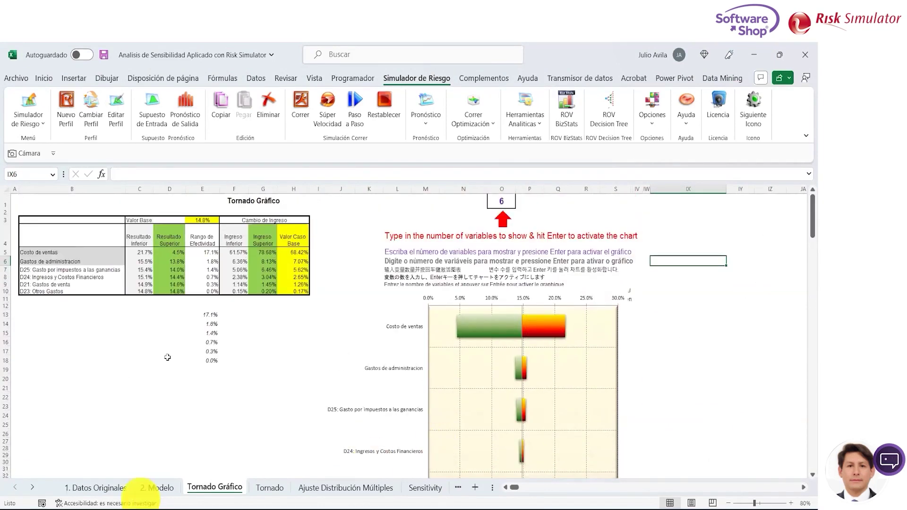
click(212, 314)
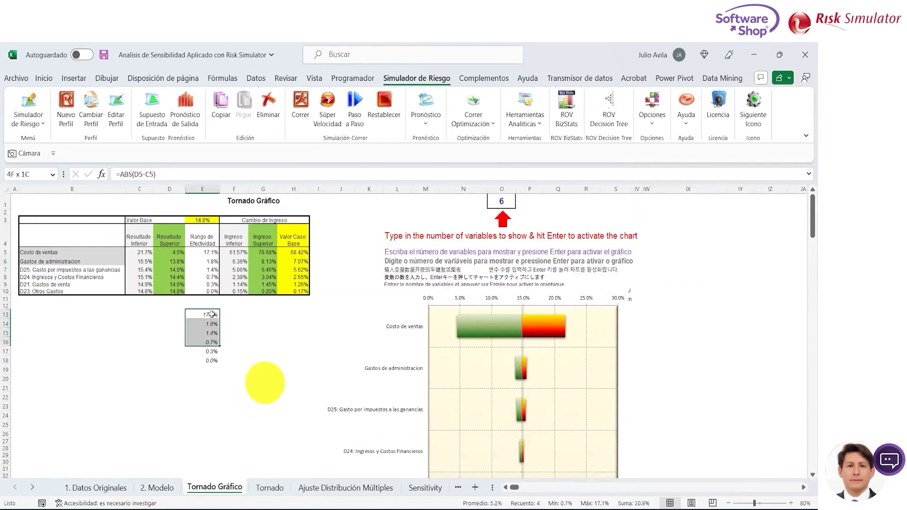
drag(212, 314, 215, 361)
Step: Clear the loose column E percentages and enter the heading 'De verde a Rojo' in C14
key(Delete)
key(Left)
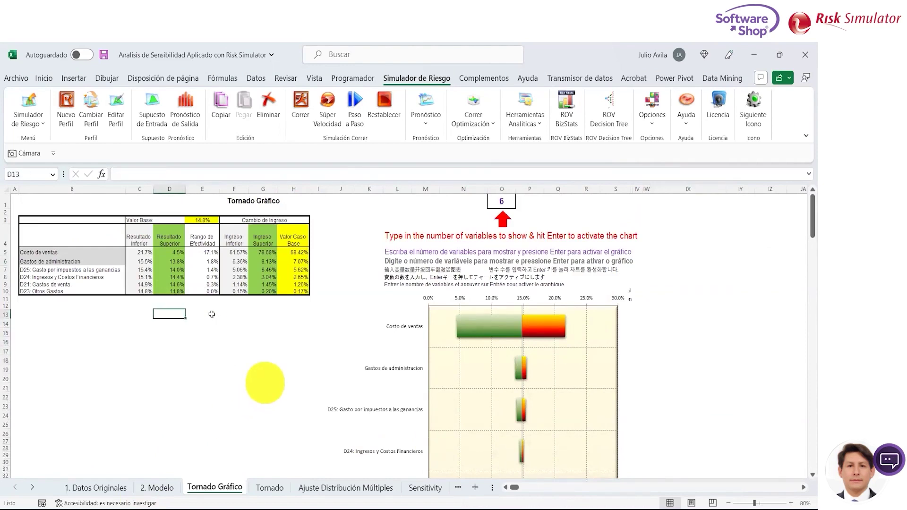
key(Down)
key(Left)
text(De)
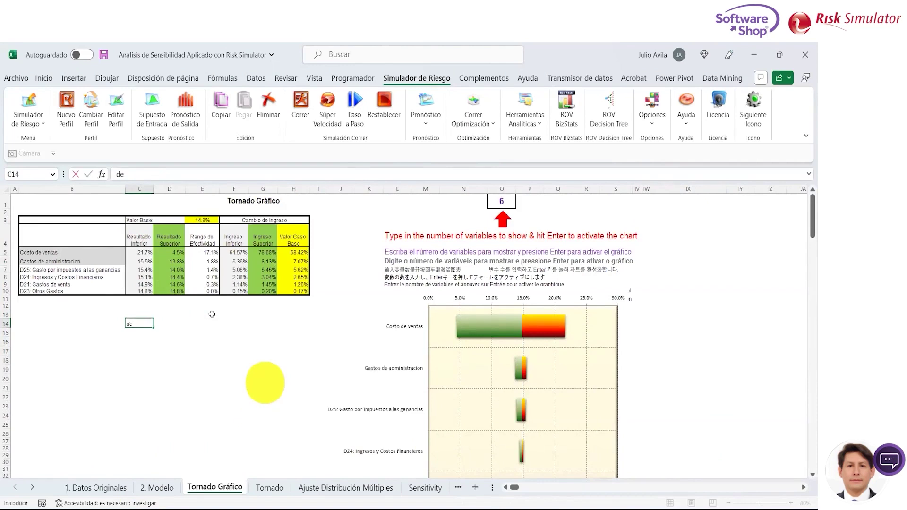
text( verd)
text(e a Ro)
key(Return)
key(Return)
Step: Label B16 'Costo de Venta' and review the Costo de ventas base and upper values
key(Left)
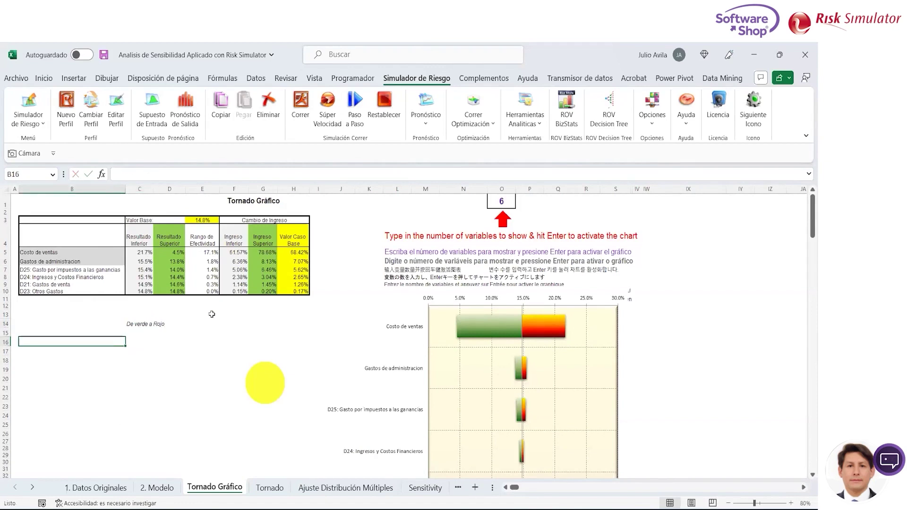
text(Cos)
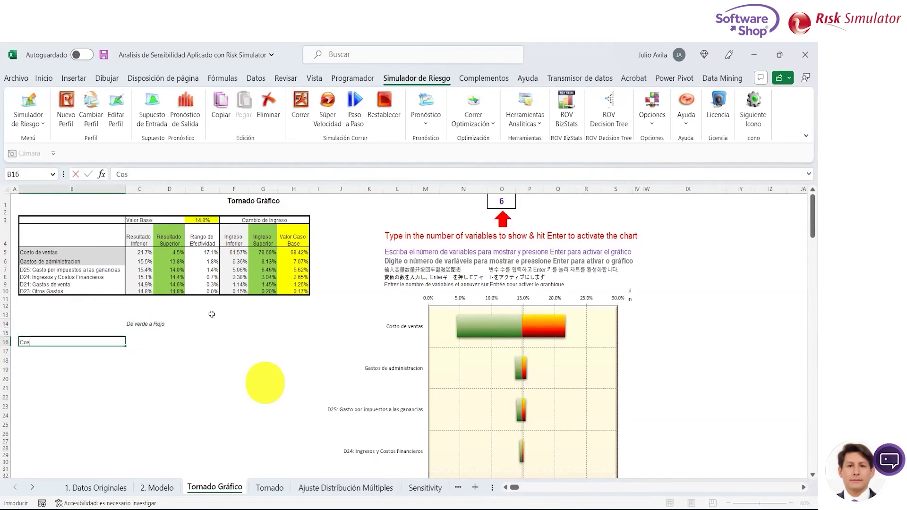
text(to de Venta)
key(Right)
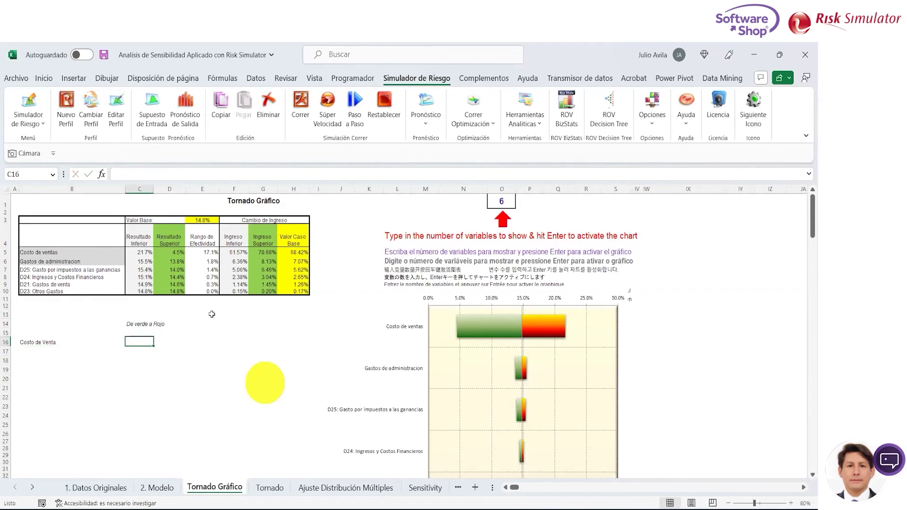
key(Right)
key(Up)
key(Up)
key(Up)
key(Up)
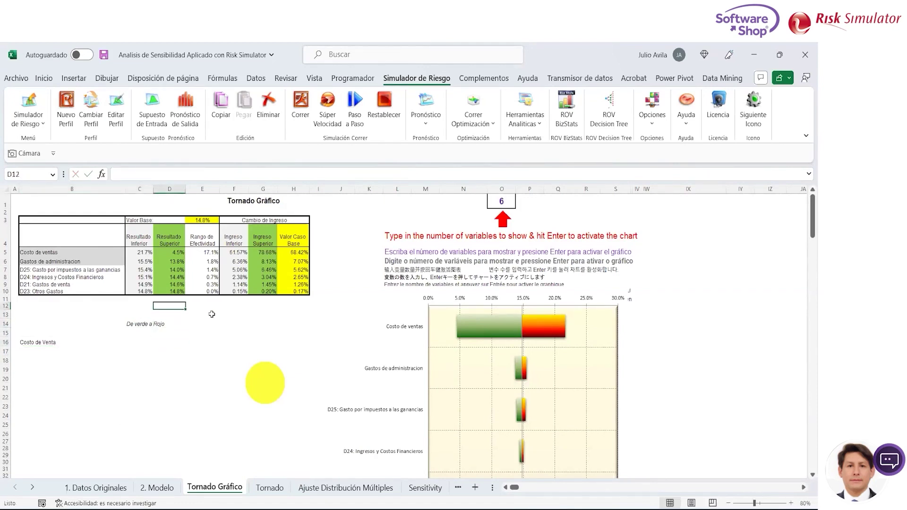
key(Up)
key(Right)
key(Right)
key(Right)
key(Up)
key(Right)
key(Up)
key(Up)
key(Up)
key(Up)
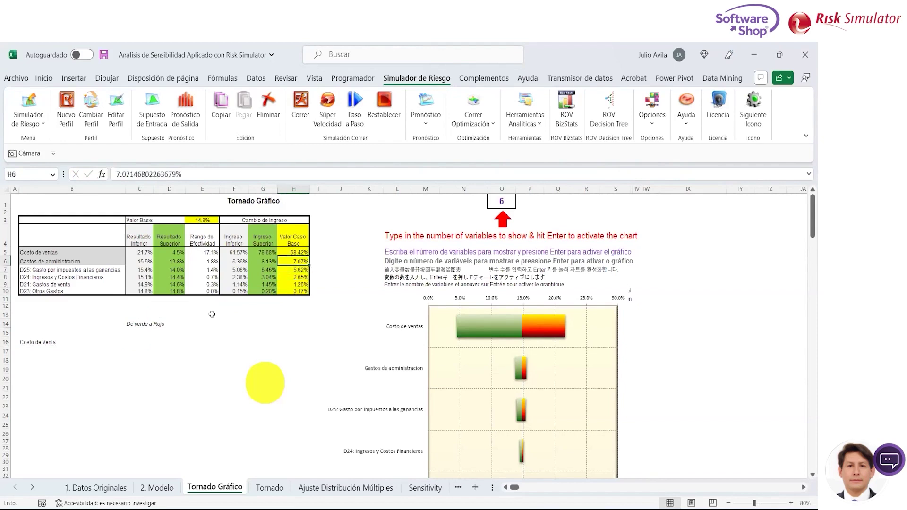
key(Up)
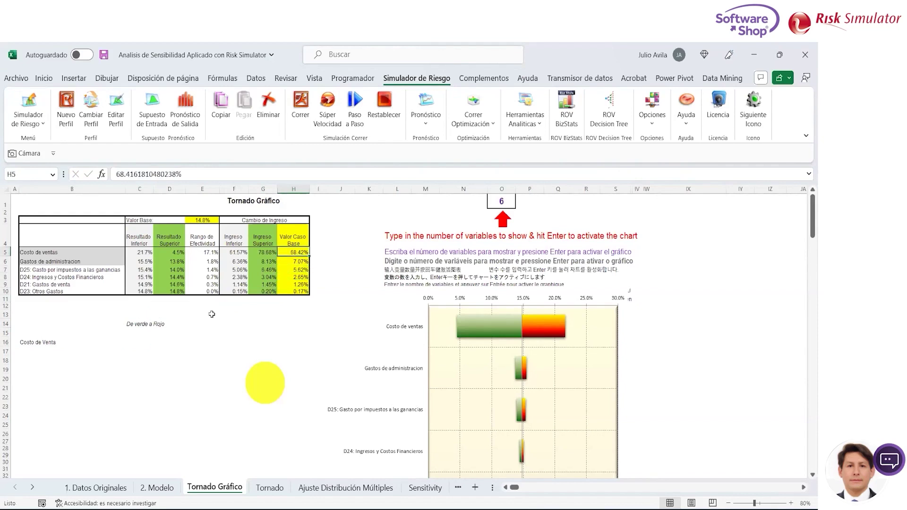
key(Left)
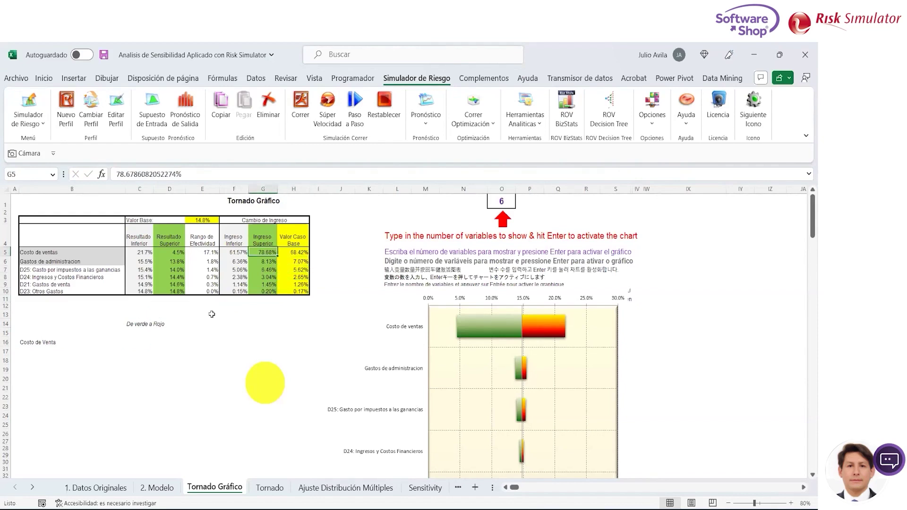
Step: Enter 'Sube' beside Costo de Venta in C16
key(Down)
key(Down)
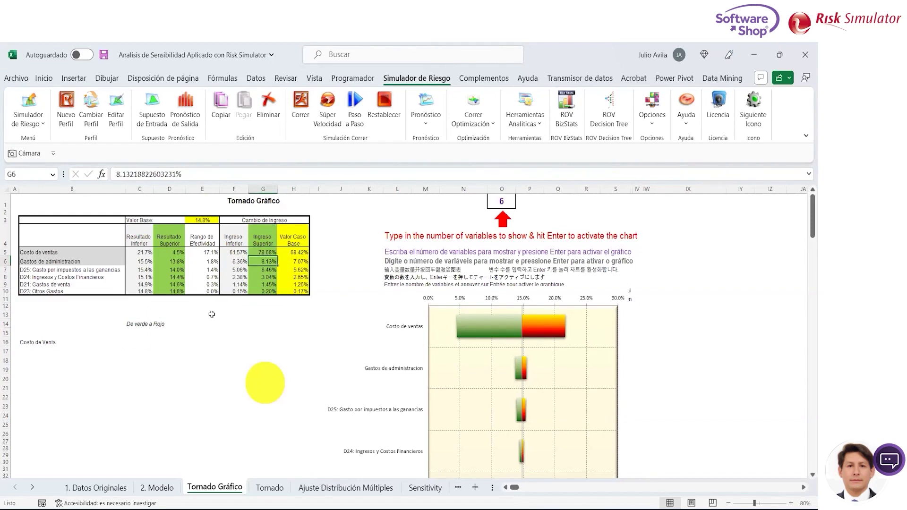
key(Down)
key(Down)
key(Down)
key(Left)
key(Left)
key(Down)
key(Left)
key(Down)
key(Down)
key(Left)
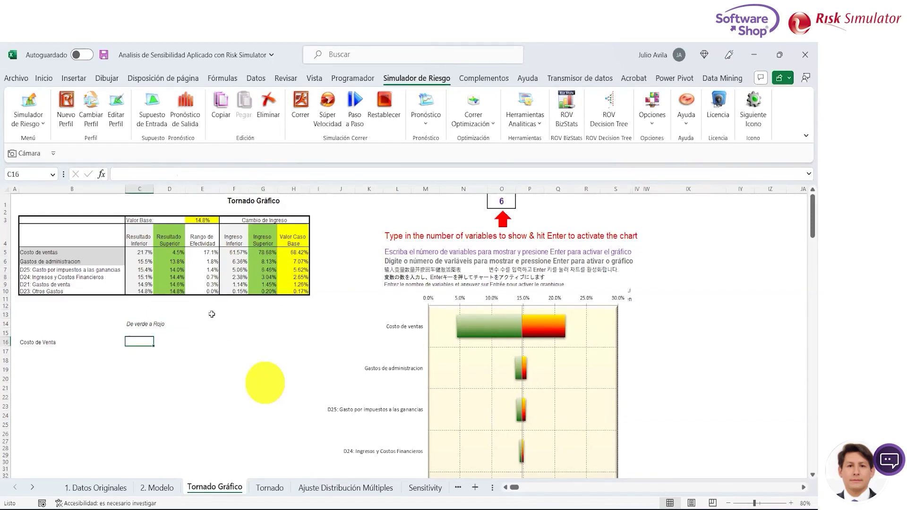
text(Sub)
key(Return)
Step: Recheck the Costo de ventas upper and base values, then label B17 'Utilidad Neta'
key(Up)
key(Up)
key(Up)
key(Right)
key(Right)
key(Right)
key(Up)
key(Up)
key(Up)
key(Up)
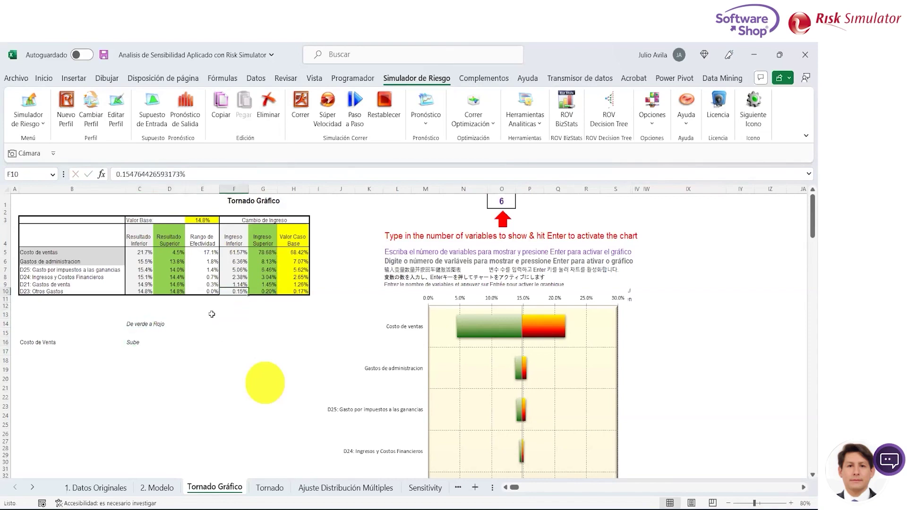
key(Right)
key(Right)
key(Up)
key(Up)
key(Up)
key(shift+Left)
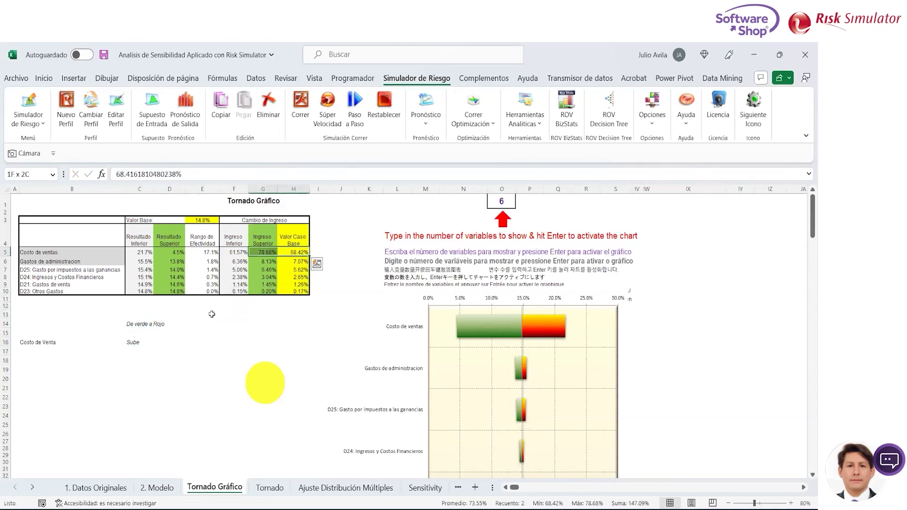
key(Down)
key(Down)
key(Down)
key(Down)
key(Down)
key(Left)
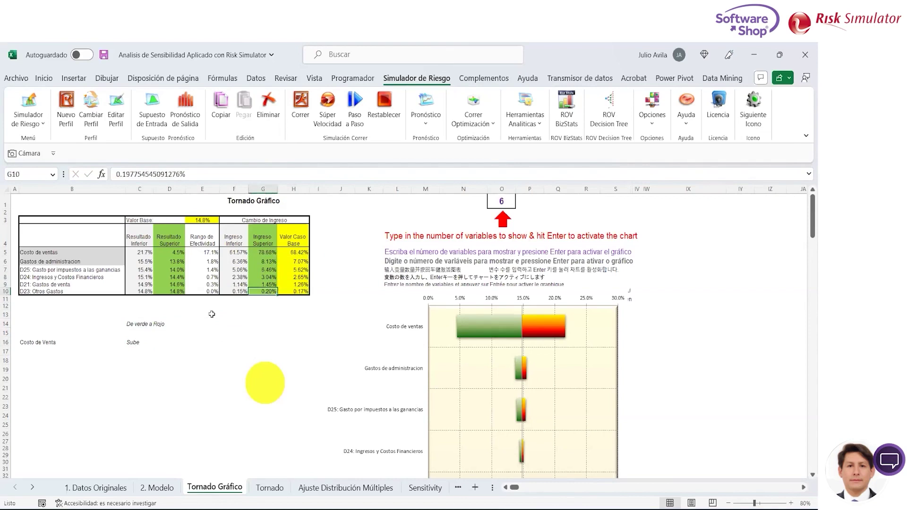
key(Left)
key(Left)
key(Left)
key(Down)
key(Down)
key(Down)
key(Down)
key(Down)
key(Down)
key(Right)
key(Down)
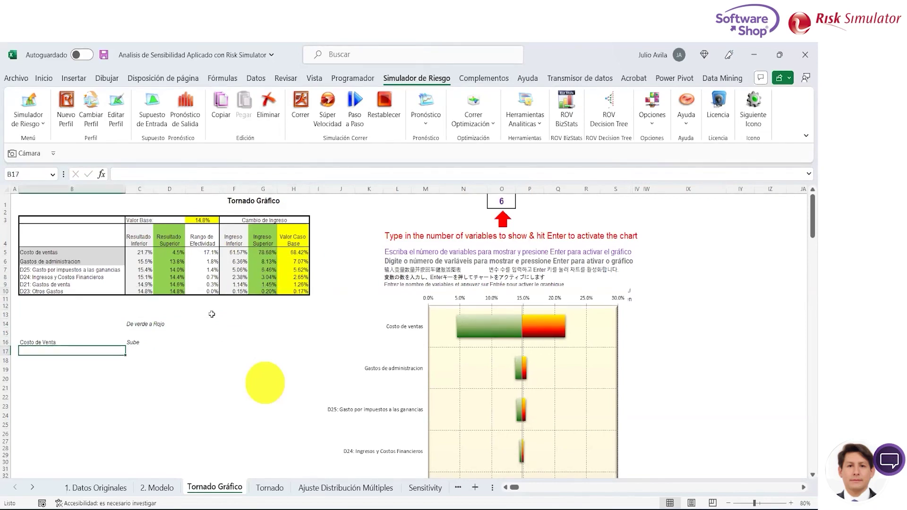
text(Utili)
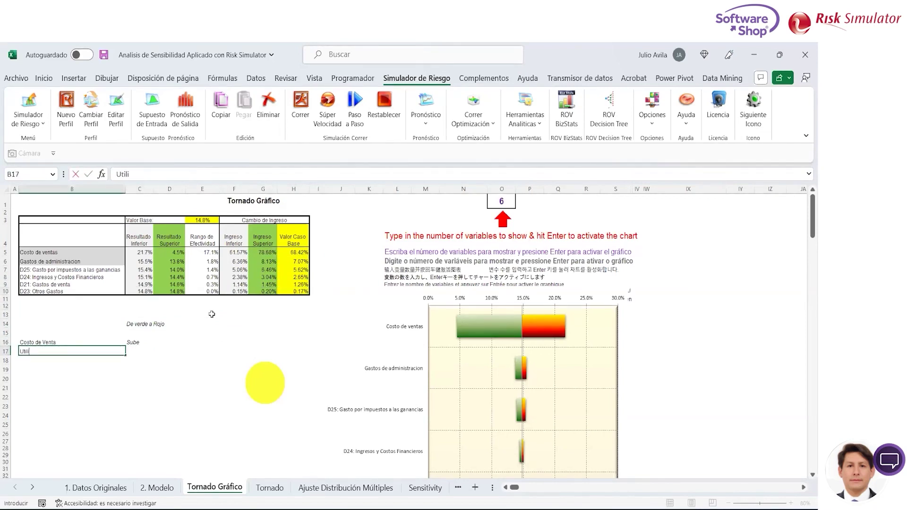
text(dad Neta)
key(Tab)
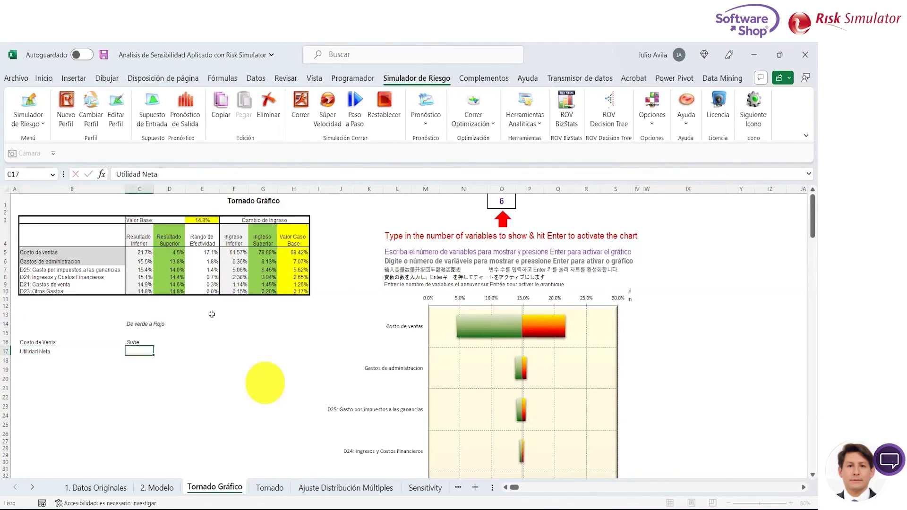
Step: Check the 14.8% base value and upper results, then enter 'Baja' beside Utilidad Neta in C17
key(Up)
key(Up)
key(Up)
key(Up)
key(Right)
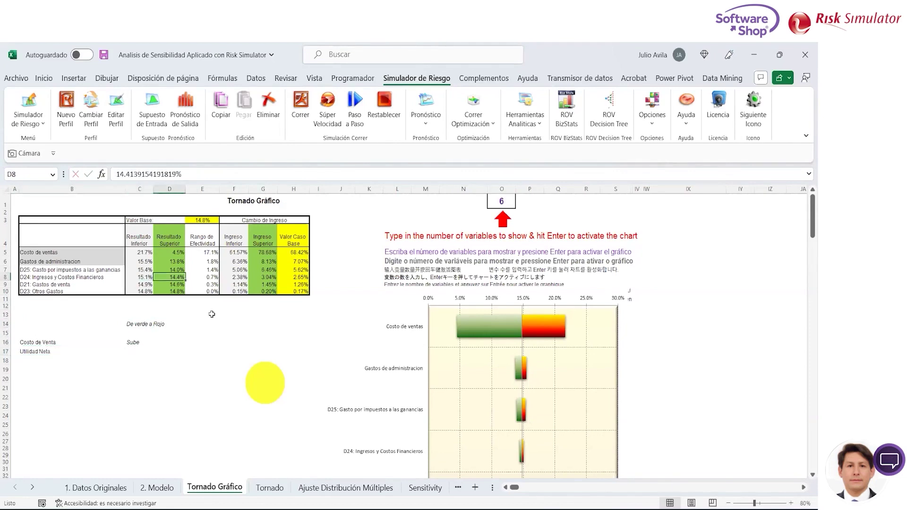
key(Right)
key(Right)
key(Up)
key(Up)
key(Right)
key(Up)
key(Right)
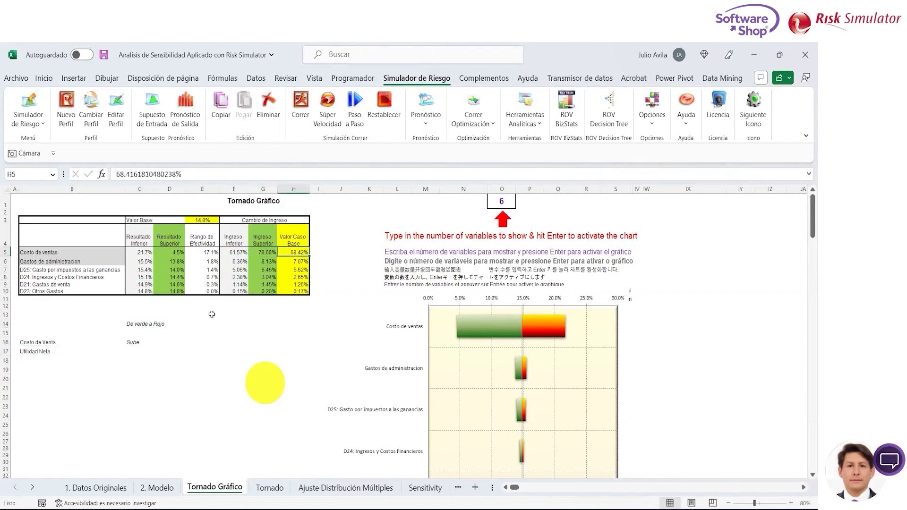
key(Left)
key(Left)
key(Left)
key(Left)
key(Up)
key(Up)
key(Right)
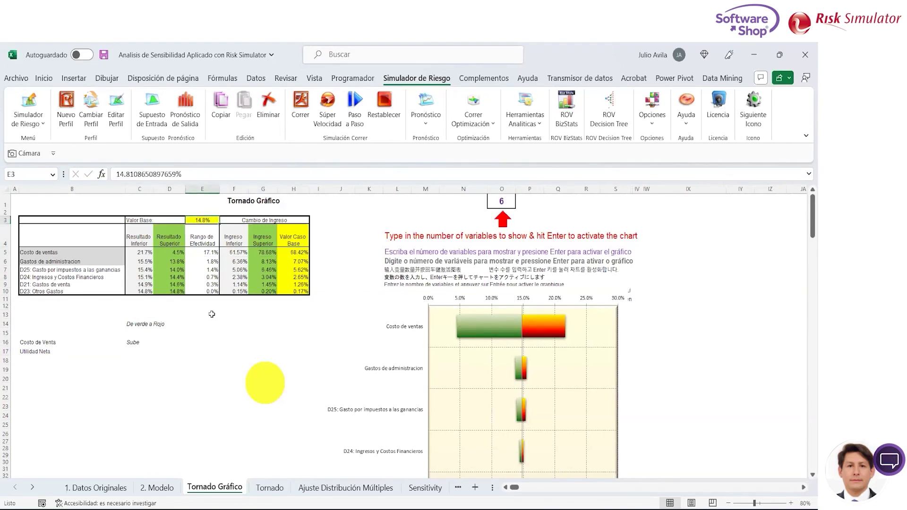
key(Down)
key(Down)
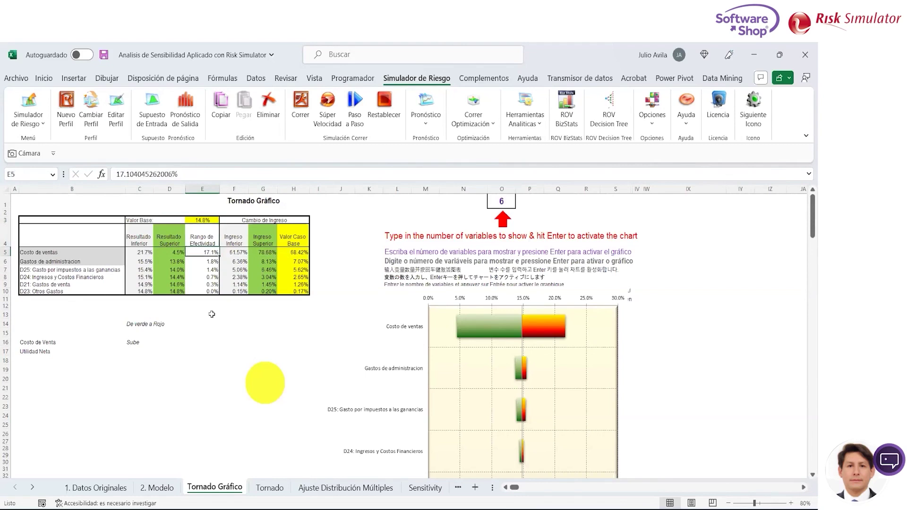
key(Down)
key(Up)
key(Left)
key(Down)
key(Down)
key(Down)
key(Down)
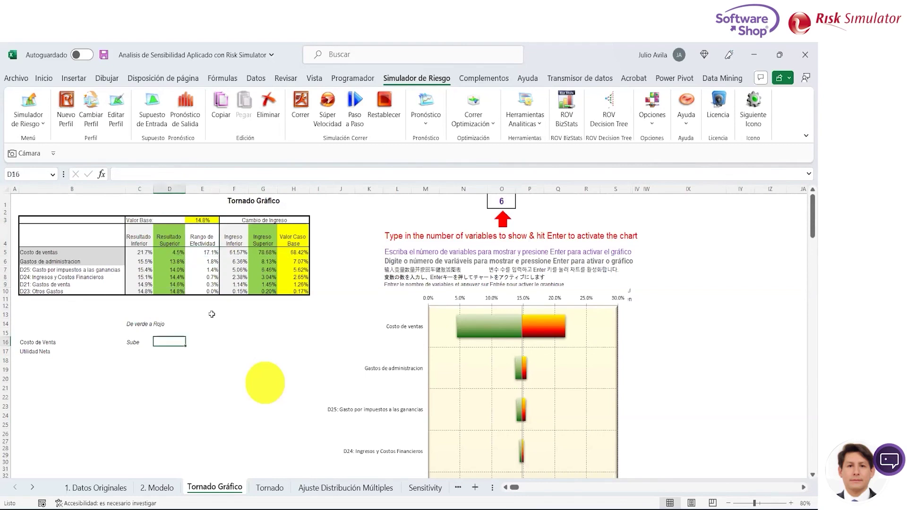
key(Left)
key(Down)
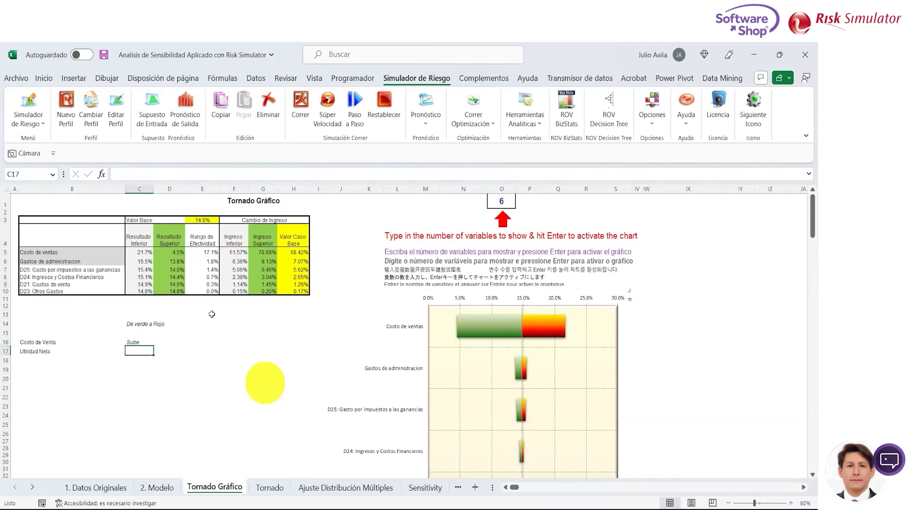
text(Baja)
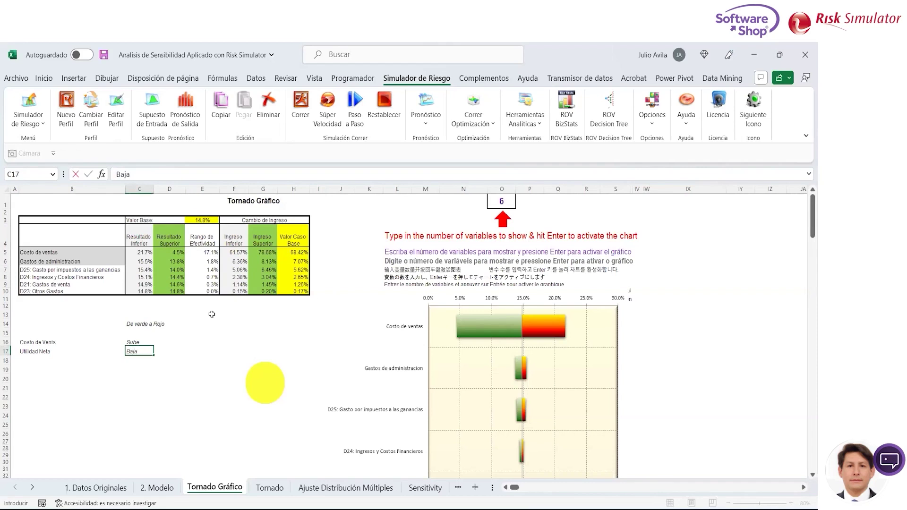
key(Return)
Step: Review the Sube and Baja notes, then add 'Relacion de Inversa Negativo' in C20
key(Up)
key(Up)
key(Left)
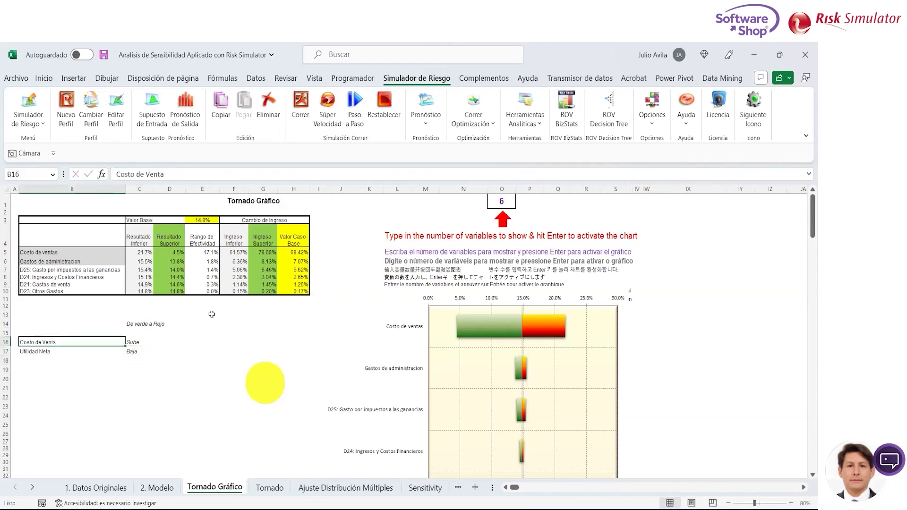
key(Right)
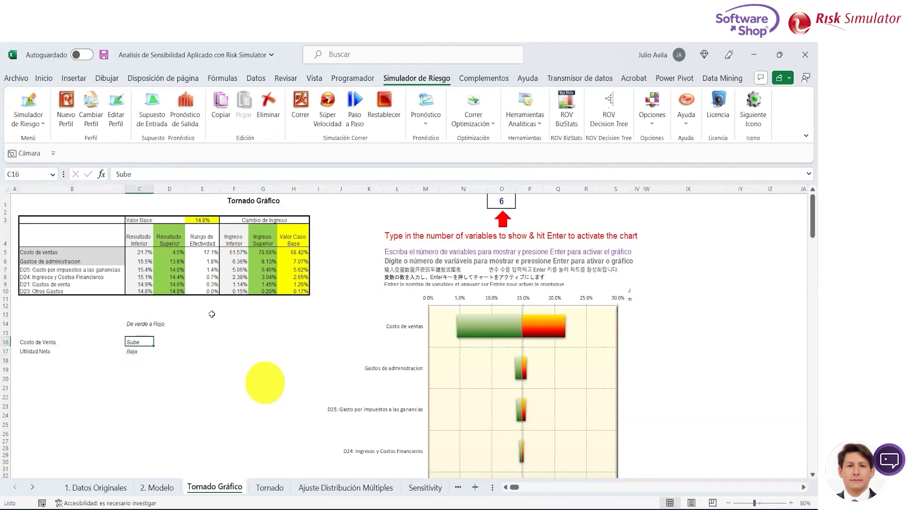
key(Down)
key(Right)
key(Down)
key(Left)
key(Up)
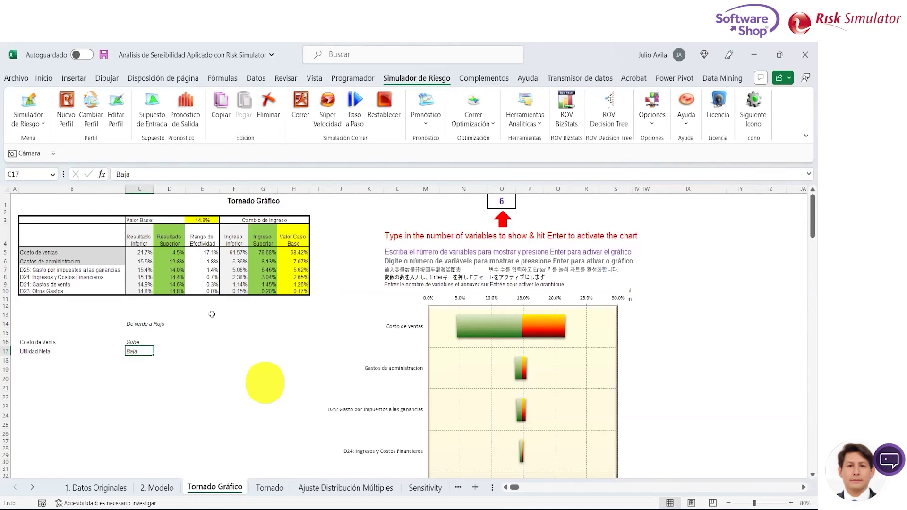
key(Down)
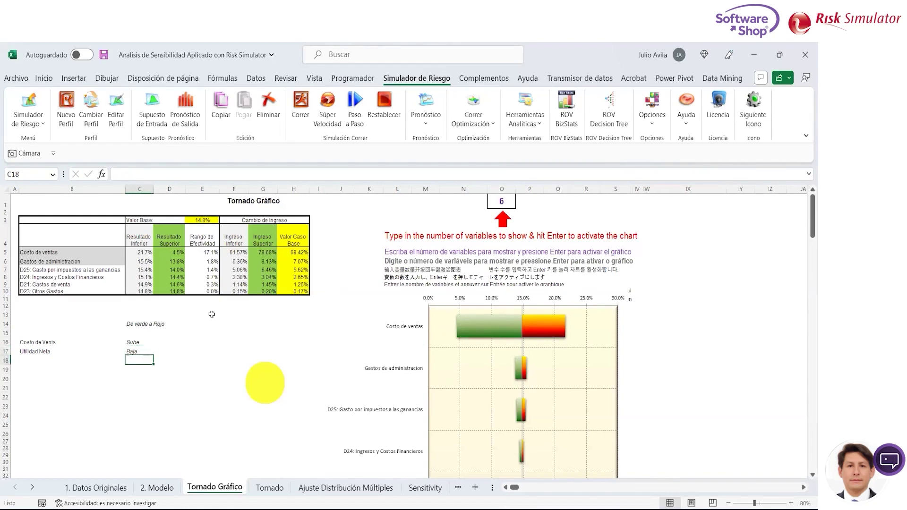
key(Down)
key(Down)
text(Relacio)
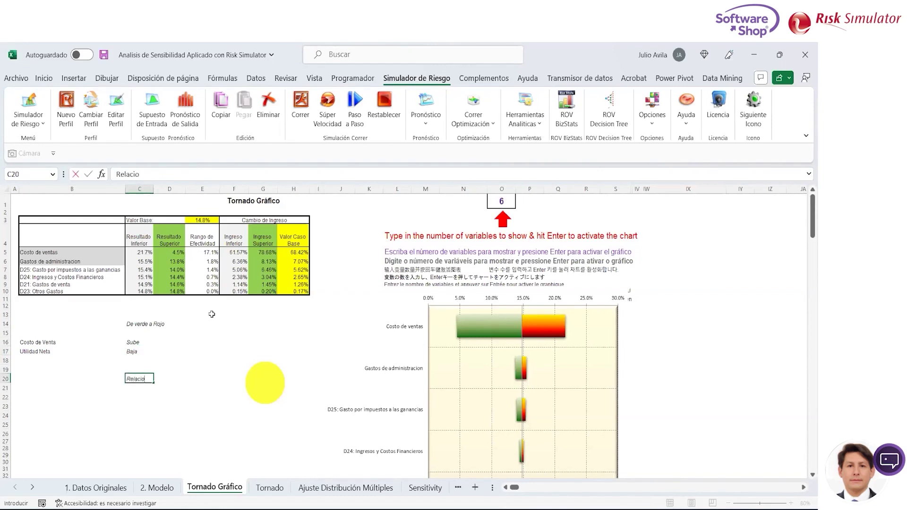
text(n de Inversa)
text( Negativo)
key(Return)
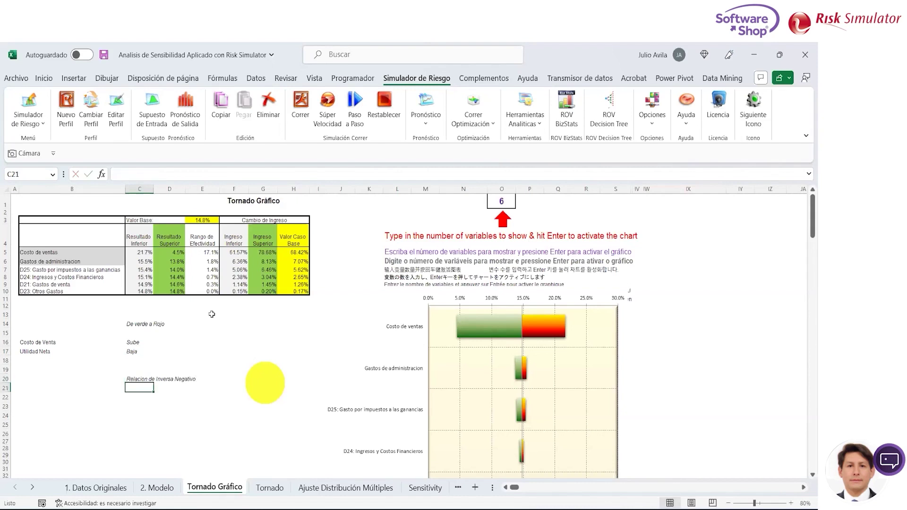
key(Up)
key(Up)
key(Up)
key(Up)
key(Up)
key(Up)
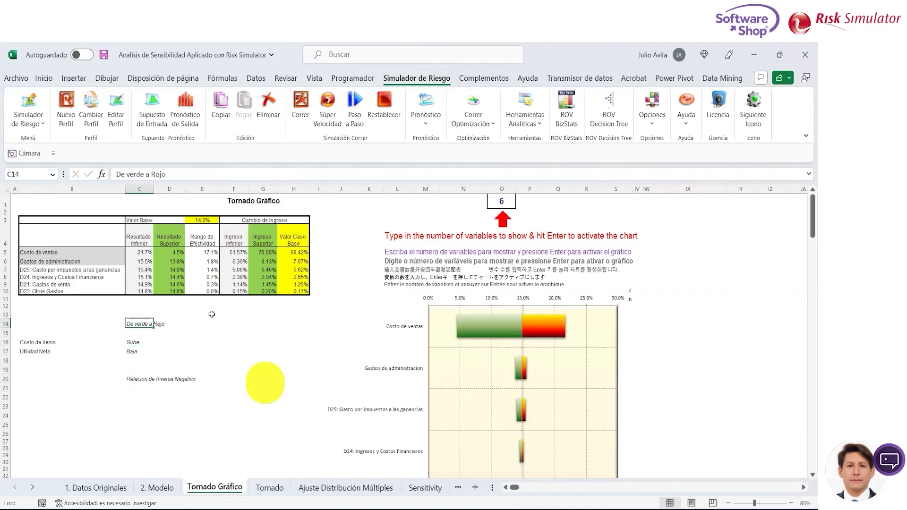
Step: Enter the heading 'De Rojo a Verde' in F14
key(Right)
key(Right)
key(Right)
text(De)
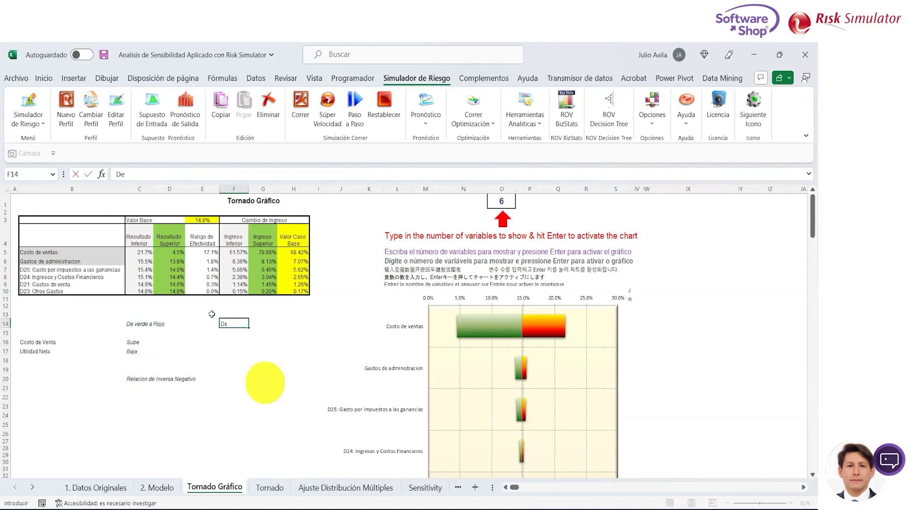
text(o)
text( V)
text(de)
key(Return)
Step: Enter 'Tipo Positiva' as the relationship type in F20
key(Down)
key(Down)
key(Down)
key(Down)
key(Down)
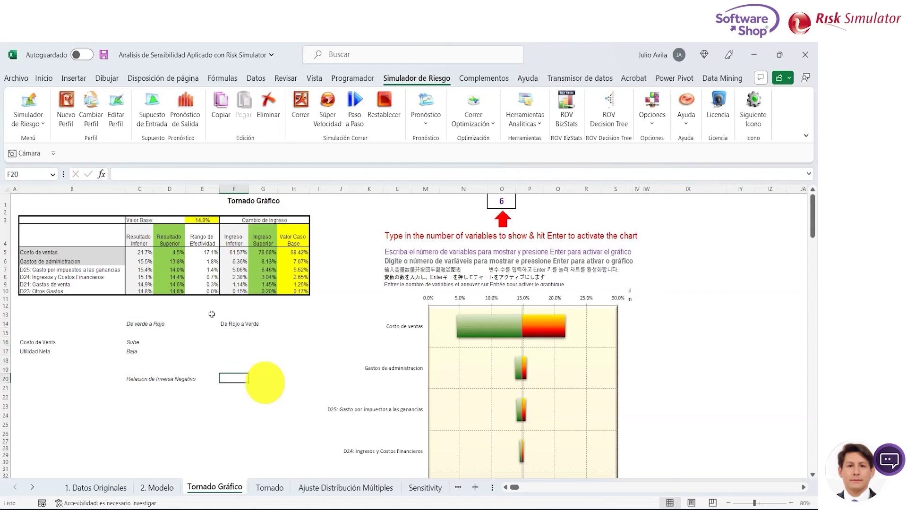
text(Tipo)
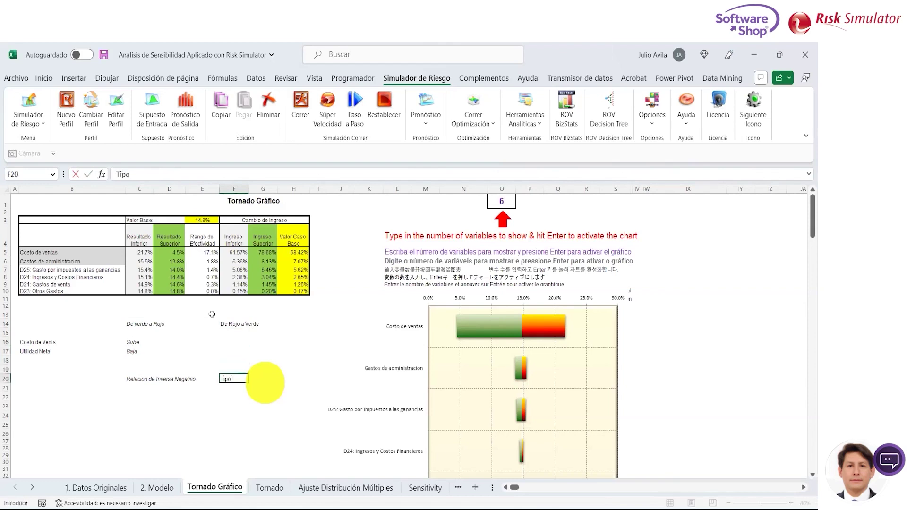
text( Positiva)
key(Return)
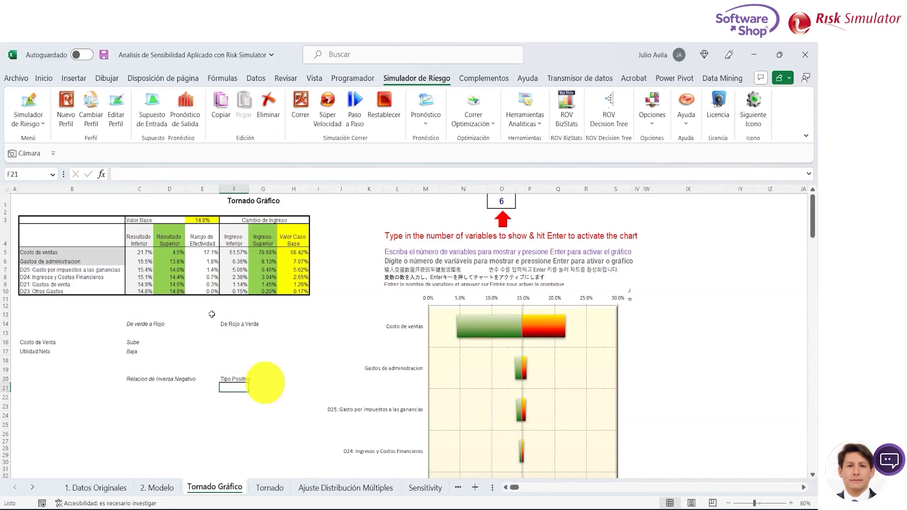
key(Up)
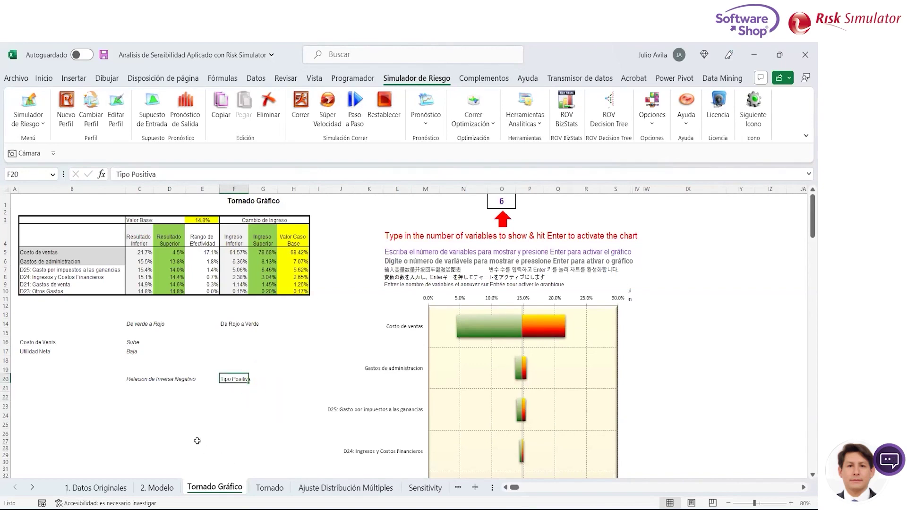
click(658, 334)
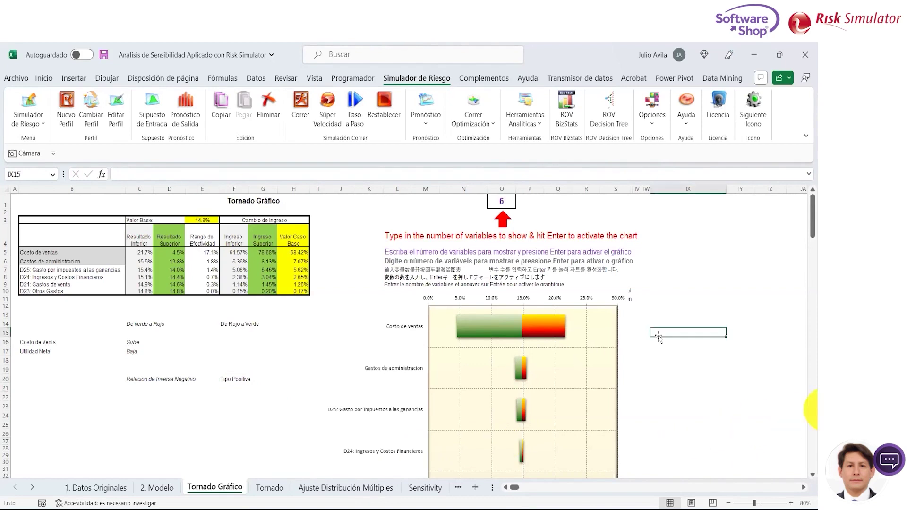